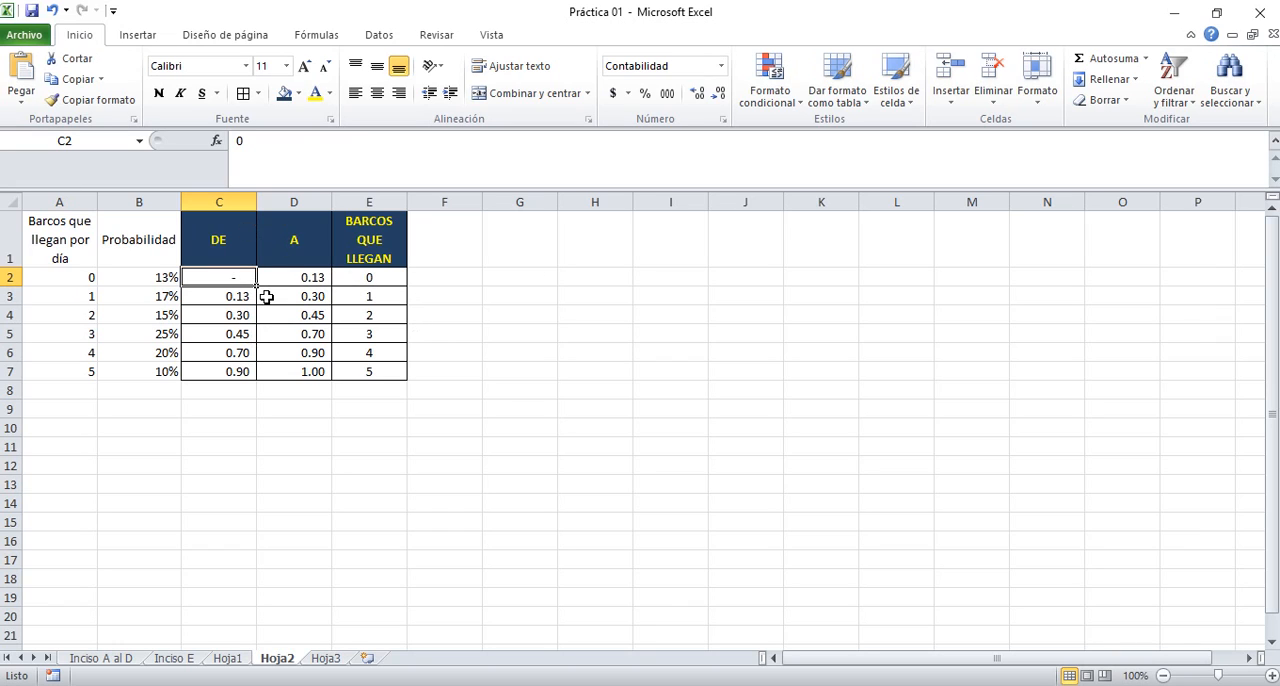
Check the problem statement in PowerPoint and enter the heading "Barcos descargados" in cell G1 of Hoja2
{"action": "left_click", "coordinate": [523, 256]}
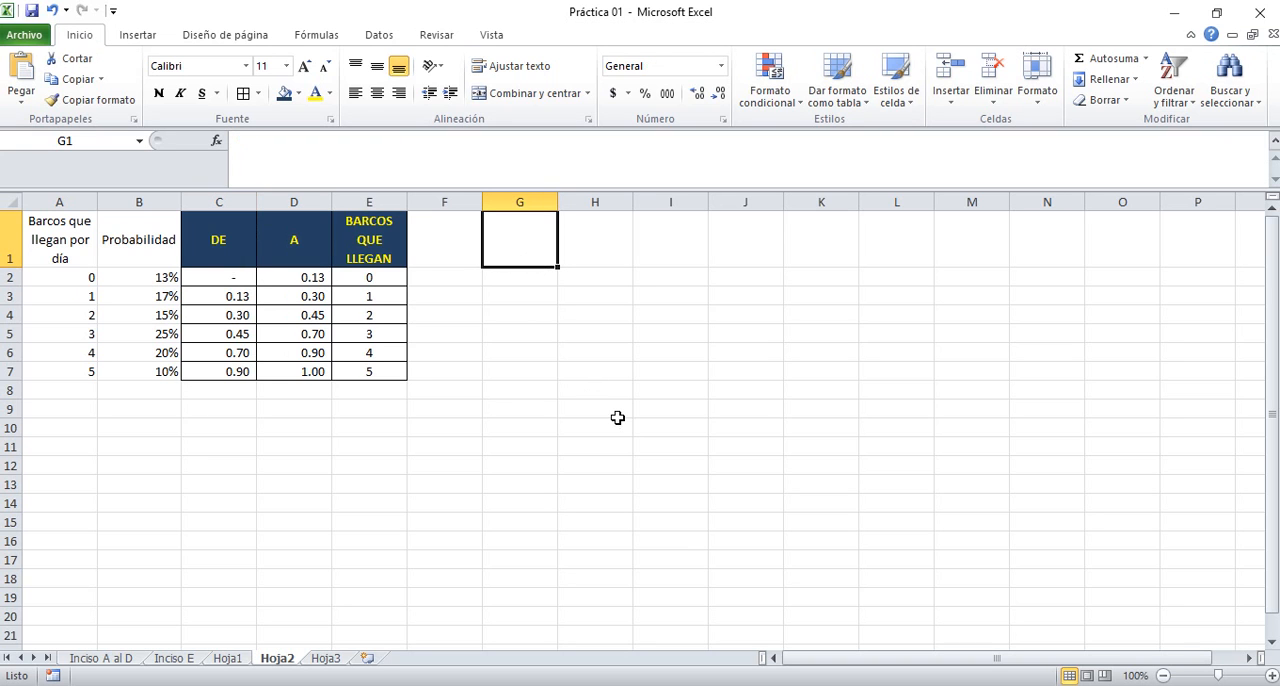
{"action": "key", "text": "alt+Tab"}
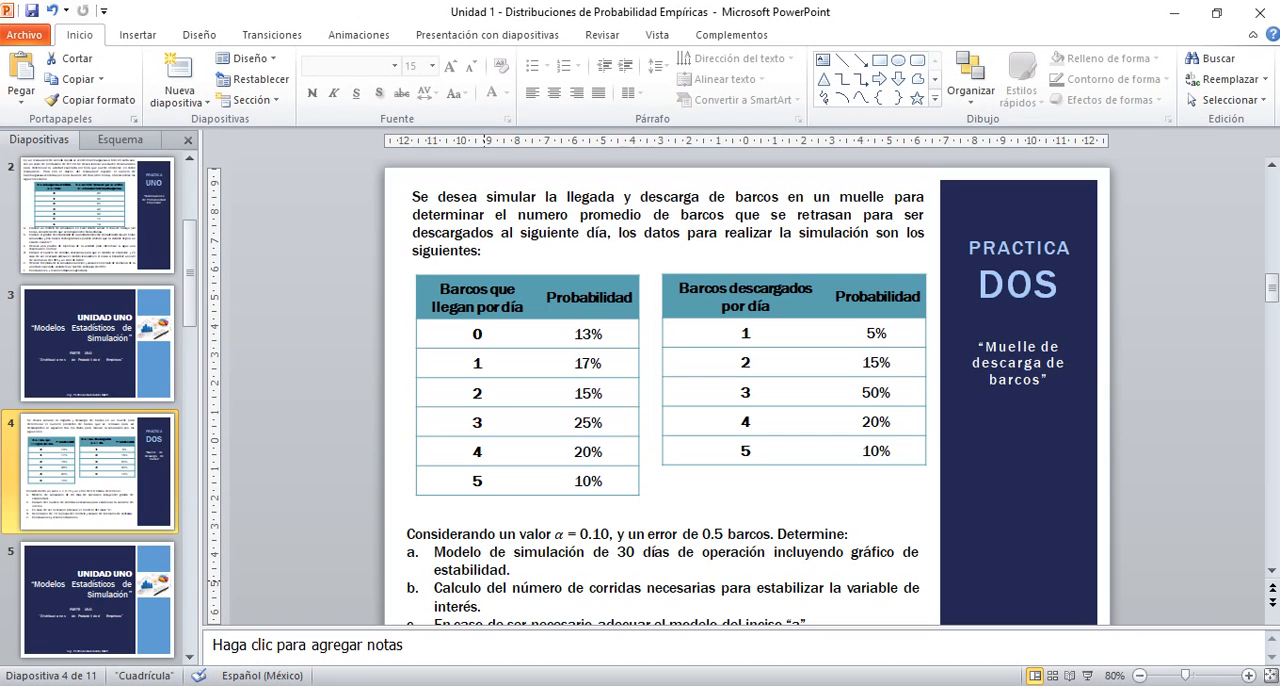
{"action": "key", "text": "alt+Tab"}
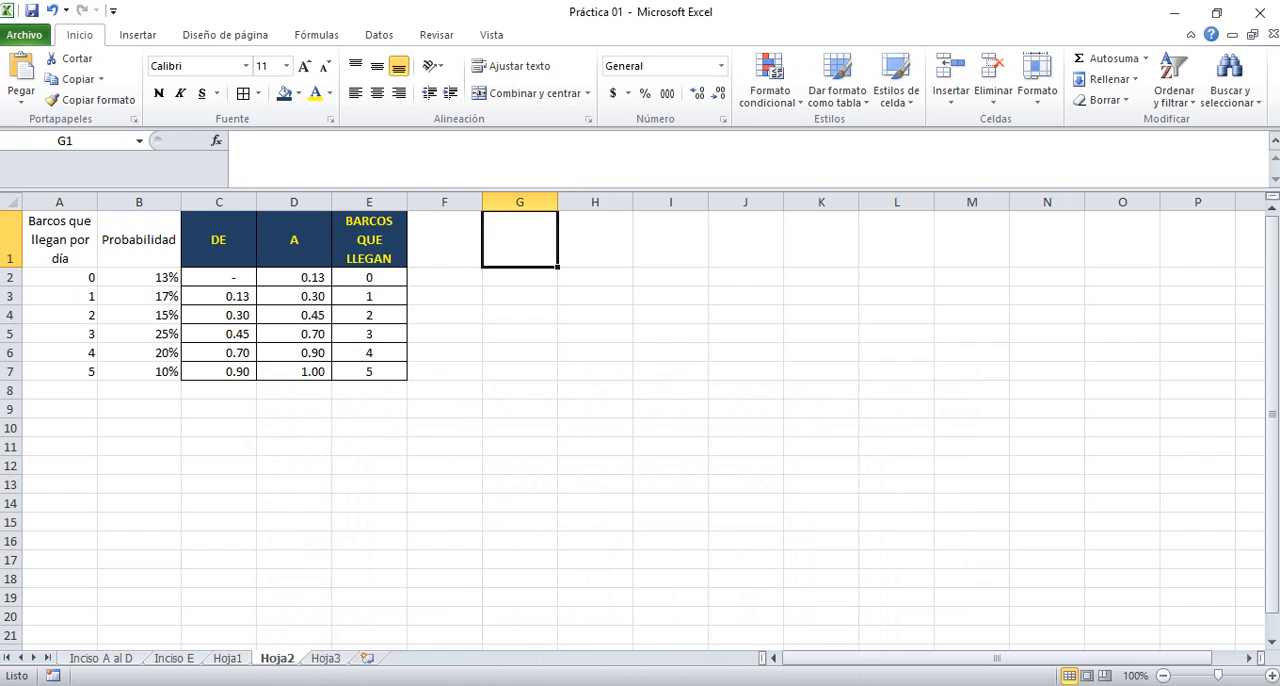
{"action": "type", "text": "Barcos d"}
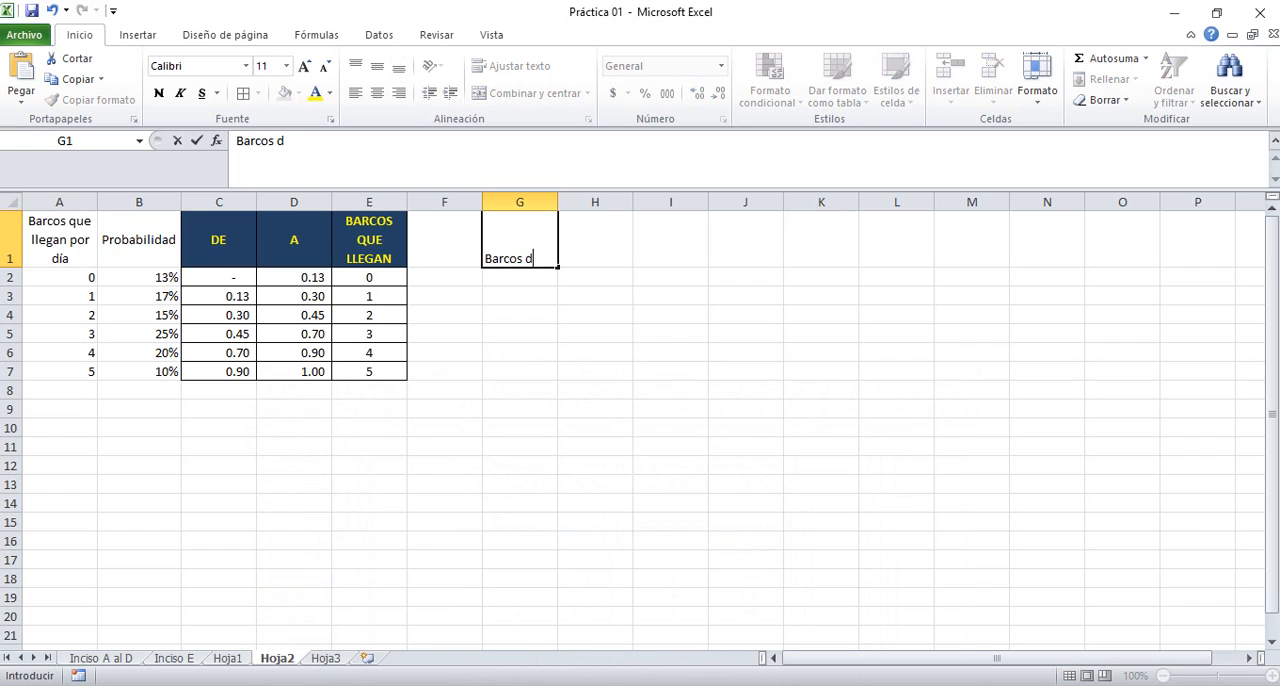
{"action": "type", "text": "escargados"}
{"action": "key", "text": "Return"}
{"action": "key", "text": "Up"}
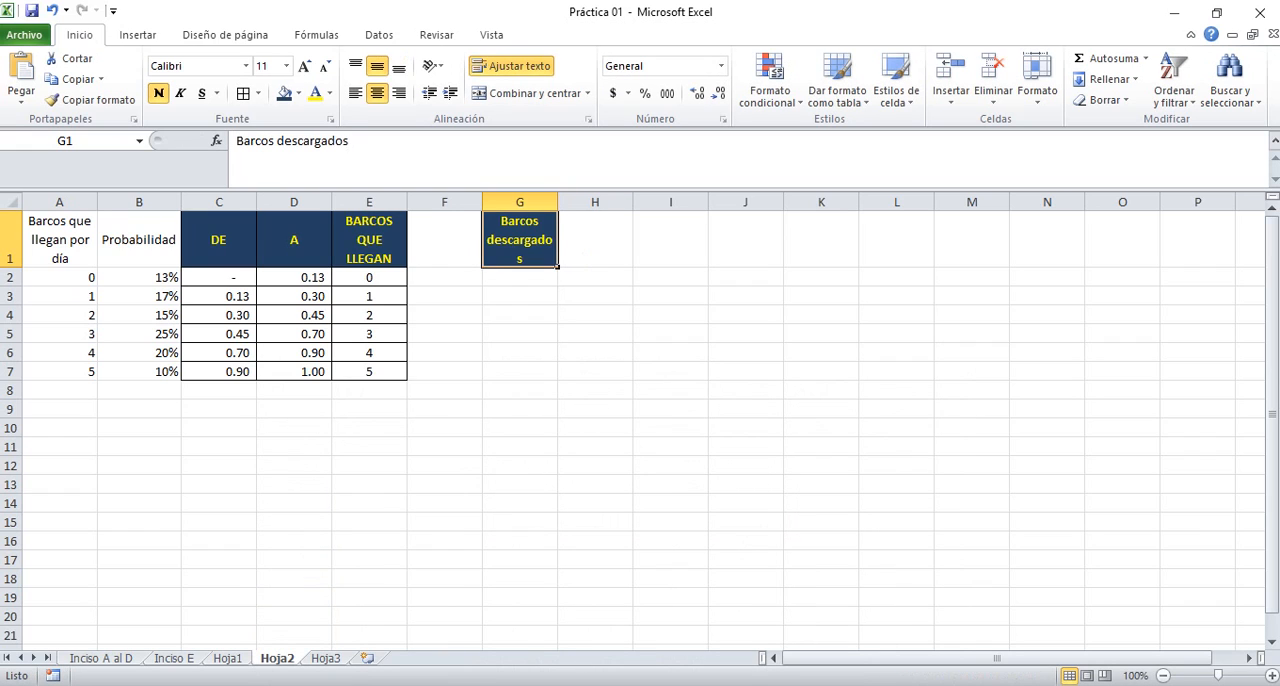
{"action": "key", "text": "Down"}
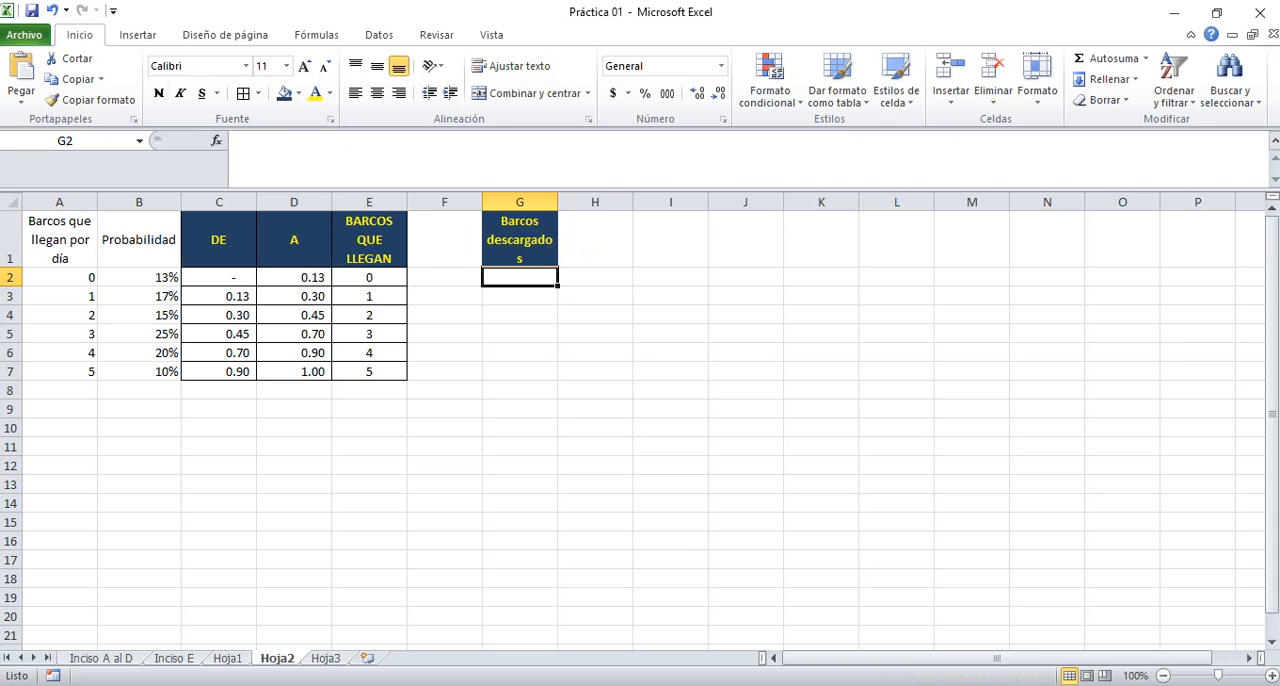
List the numbers of ships unloaded per day, 1 to 5, in cells G2 to G6
{"action": "key", "text": "alt+Tab"}
{"action": "key", "text": "alt+Tab"}
{"action": "type", "text": "1"}
{"action": "key", "text": "Return"}
{"action": "type", "text": "2"}
{"action": "key", "text": "Return"}
{"action": "type", "text": "3"}
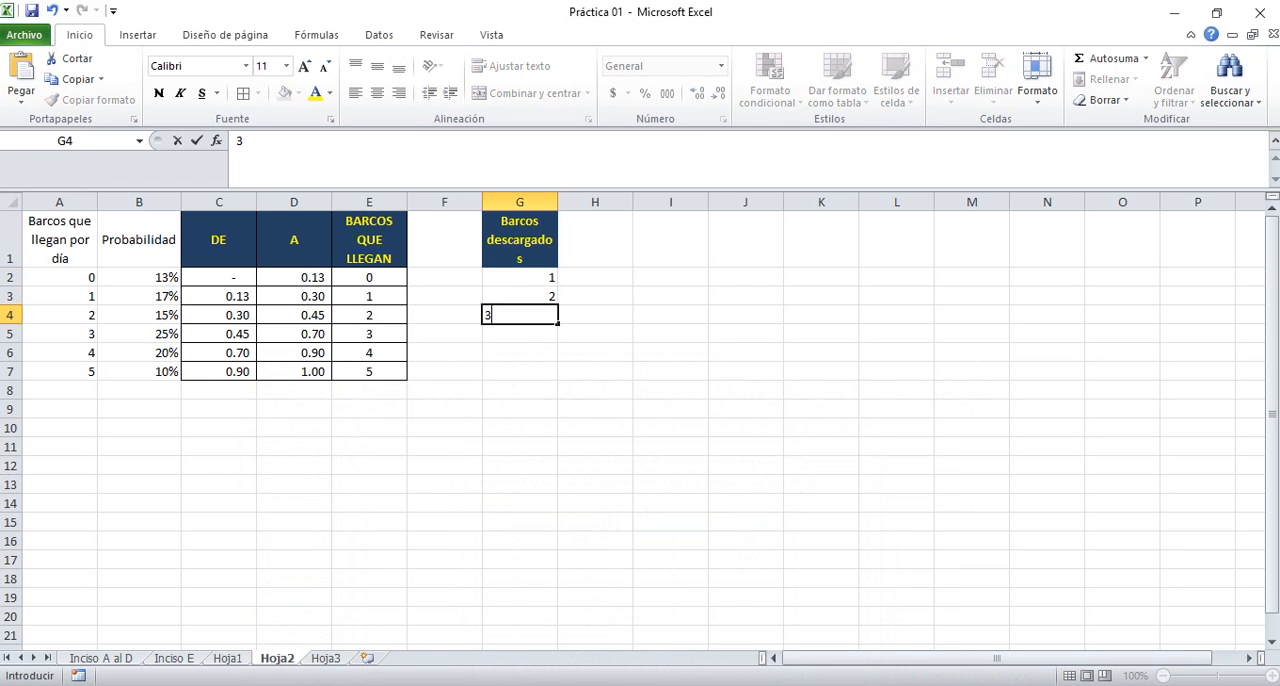
{"action": "key", "text": "Return"}
{"action": "type", "text": "44"}
{"action": "key", "text": "Return"}
{"action": "type", "text": "5"}
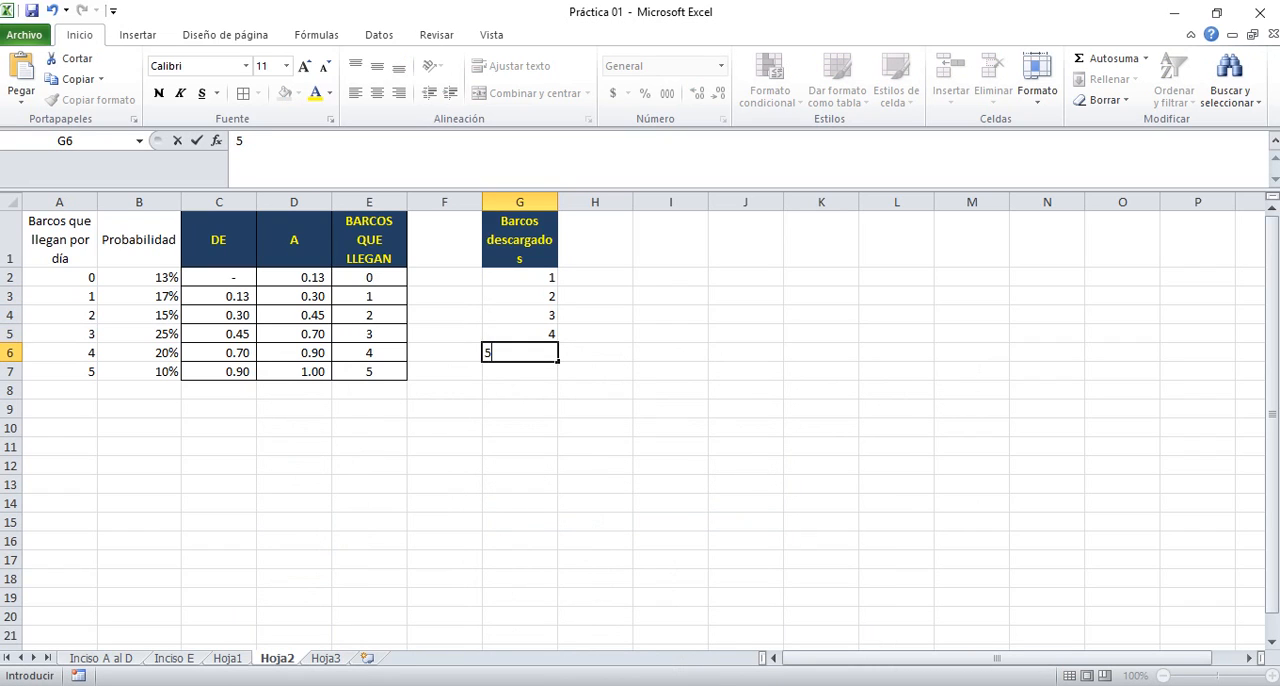
{"action": "key", "text": "Return"}
Enter the heading "Probabilidades" in cell H1 beside the Barcos descargados heading
{"action": "key", "text": "Up"}
{"action": "key", "text": "Up"}
{"action": "key", "text": "Up"}
{"action": "key", "text": "Up"}
{"action": "key", "text": "Up"}
{"action": "key", "text": "Up"}
{"action": "key", "text": "Down"}
{"action": "key", "text": "Right"}
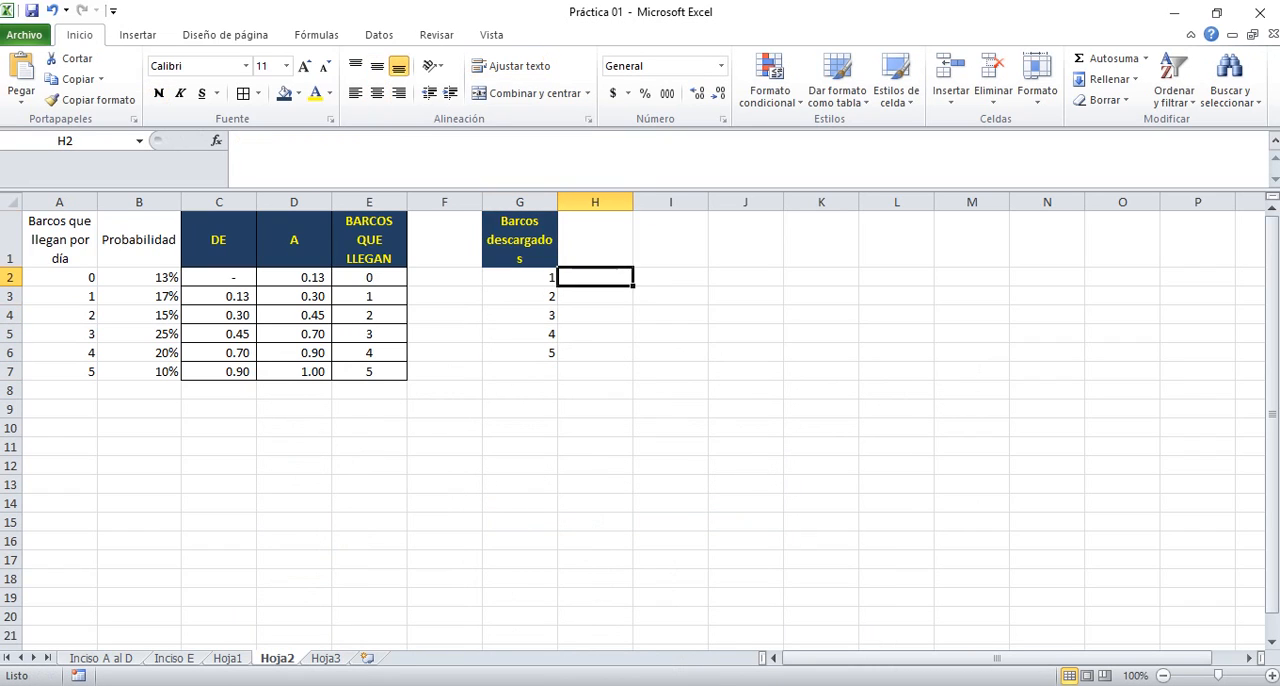
{"action": "key", "text": "Up"}
{"action": "type", "text": "Prob"}
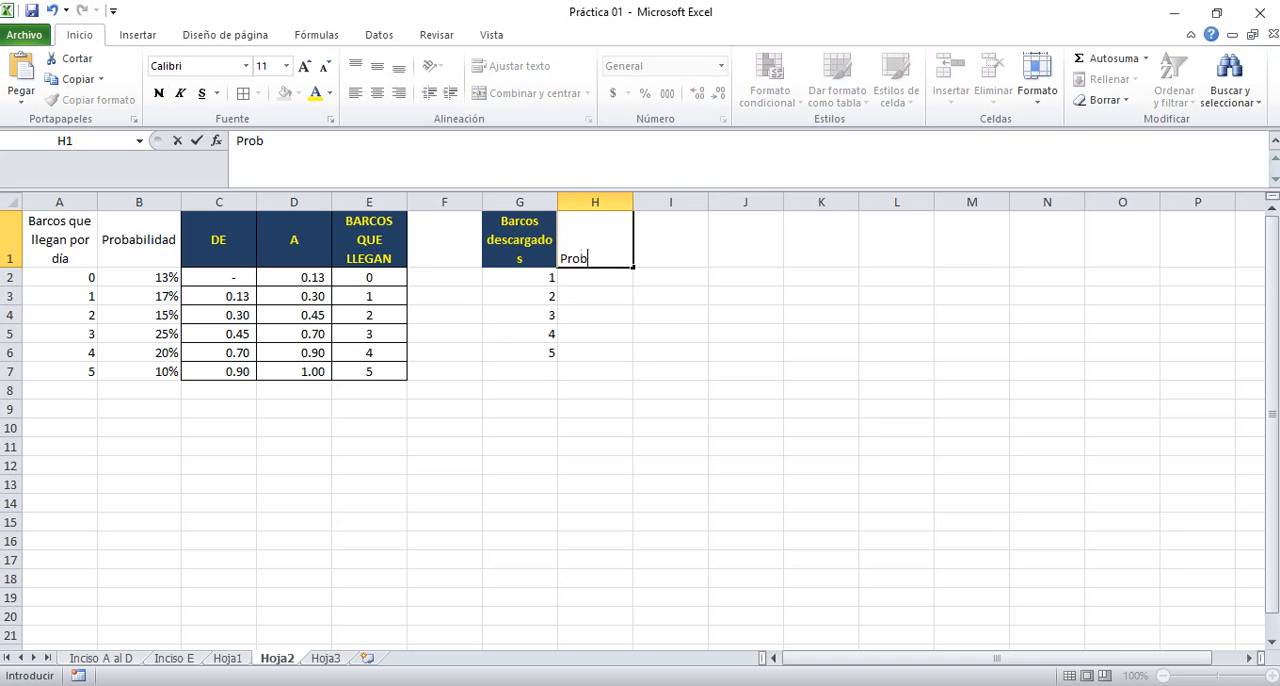
{"action": "type", "text": "abiliudades"}
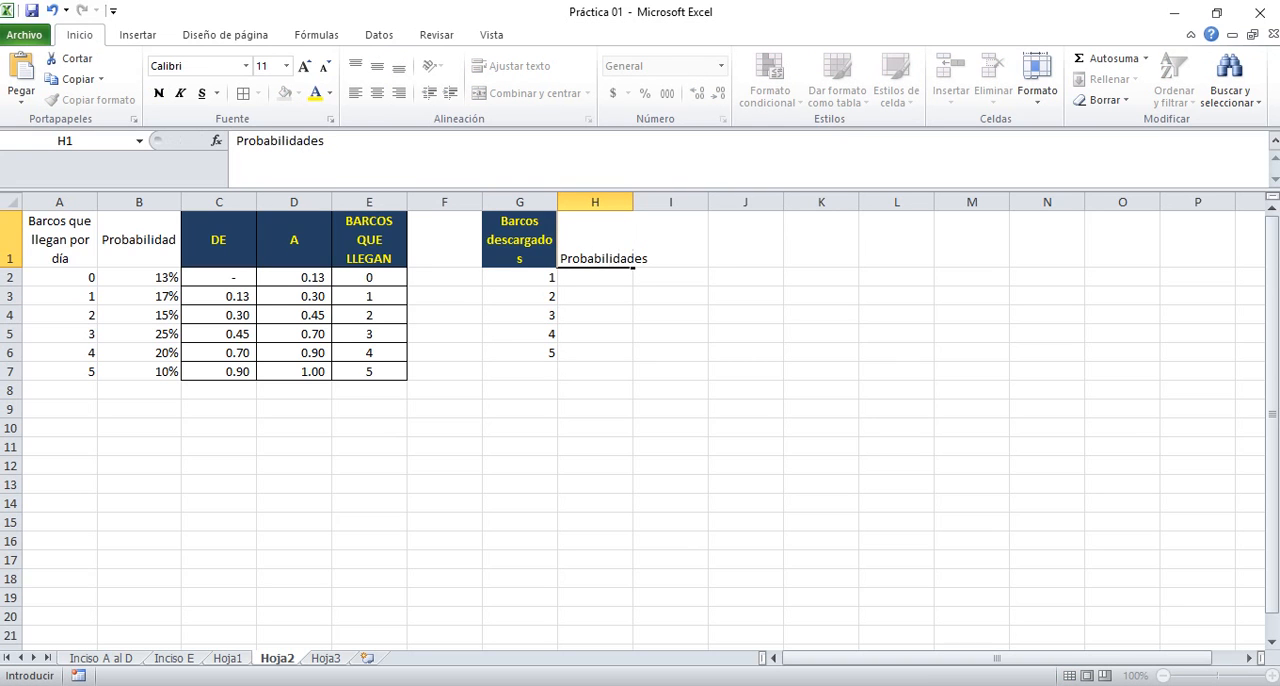
{"action": "key", "text": "Return"}
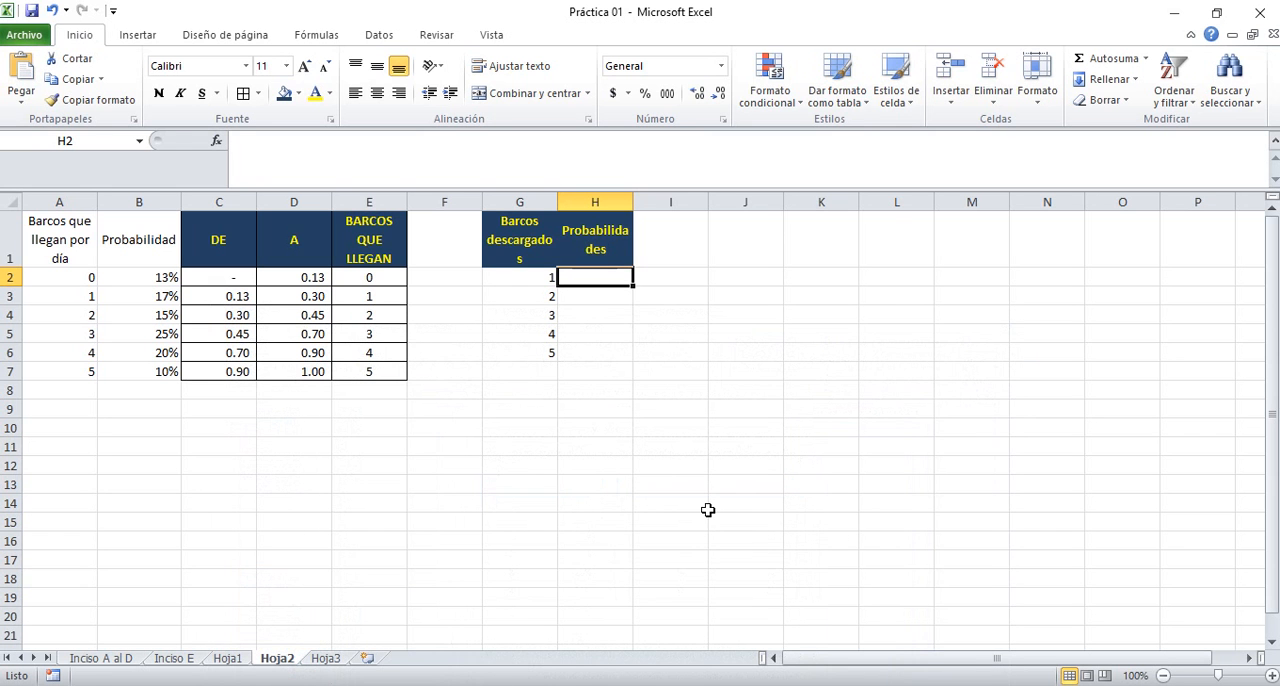
Enter the unloading probabilities 5%, 15%, 50%, 20% and 10% in cells H2 to H6
{"action": "type", "text": "5%"}
{"action": "key", "text": "Return"}
{"action": "type", "text": "15%"}
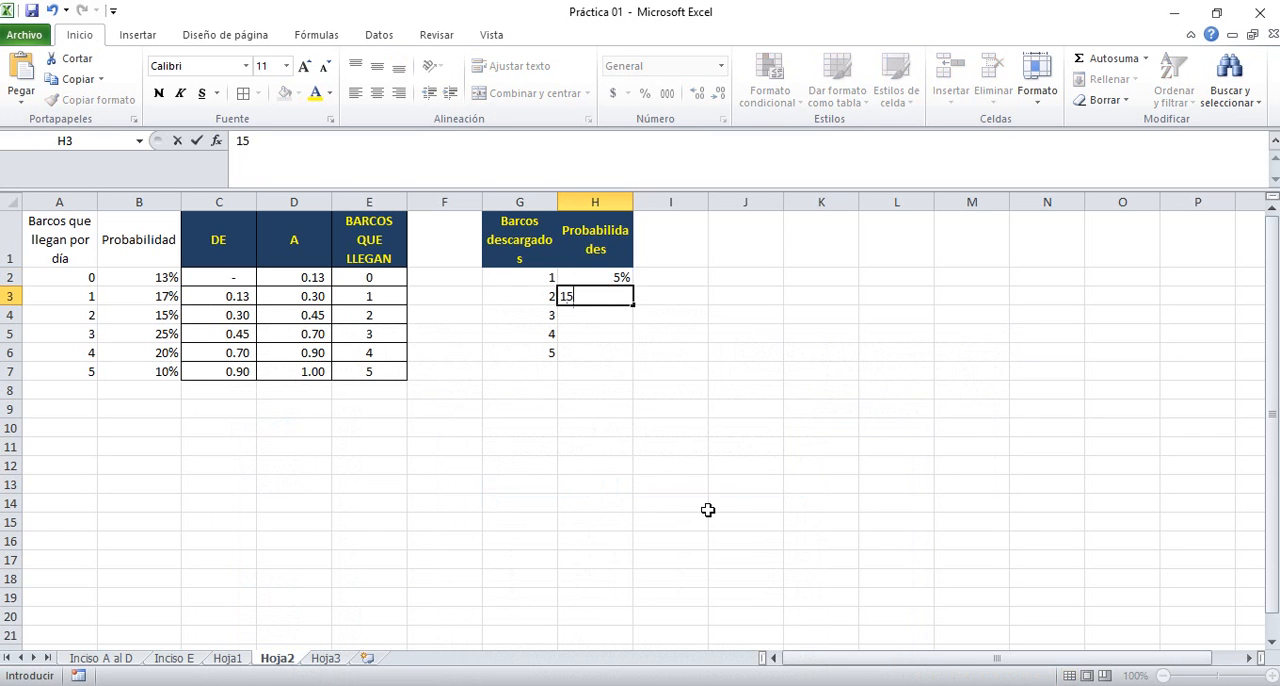
{"action": "key", "text": "Return"}
{"action": "type", "text": "20%"}
{"action": "key", "text": "Return"}
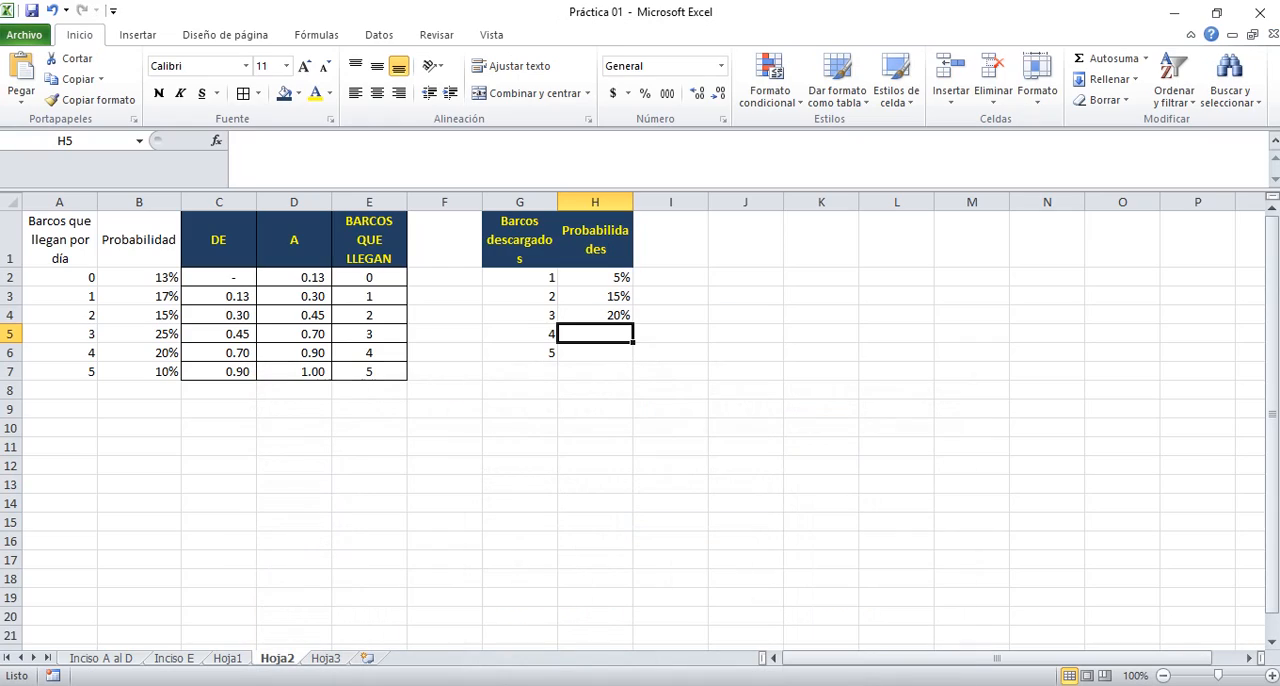
{"action": "left_click", "coordinate": [595, 315]}
{"action": "type", "text": "50"}
{"action": "key", "text": "Return"}
{"action": "type", "text": "20"}
{"action": "key", "text": "Return"}
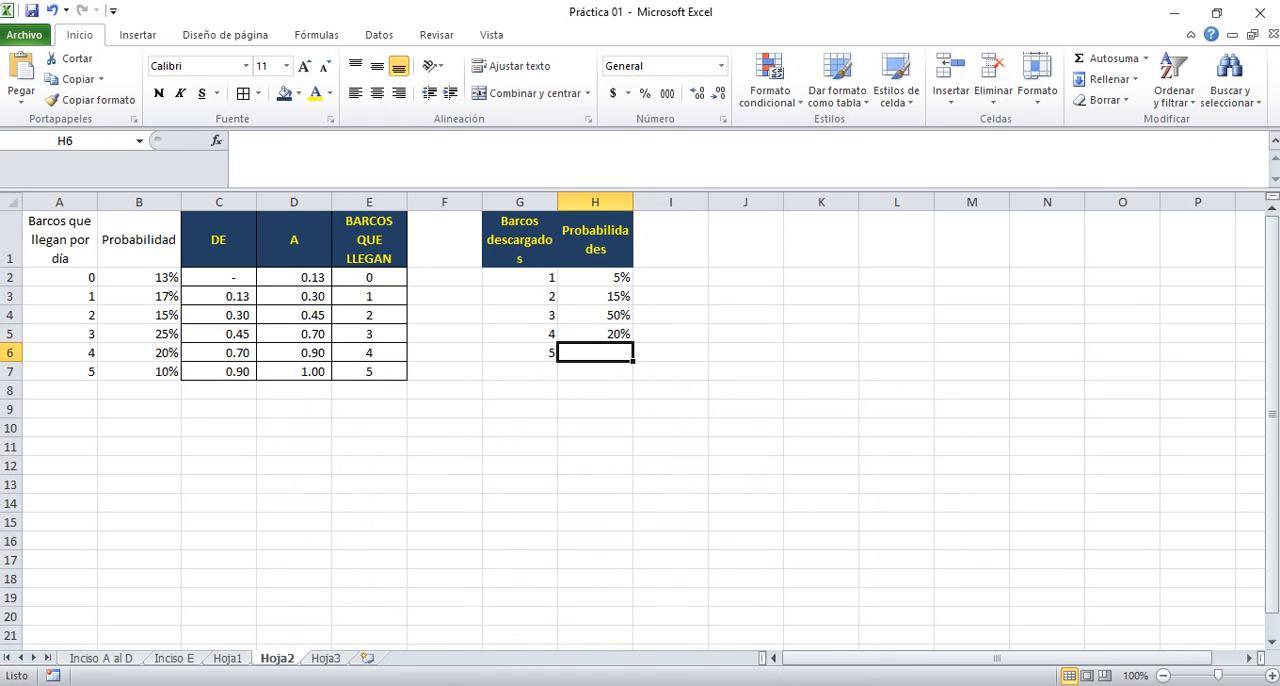
{"action": "type", "text": "10%"}
{"action": "key", "text": "Return"}
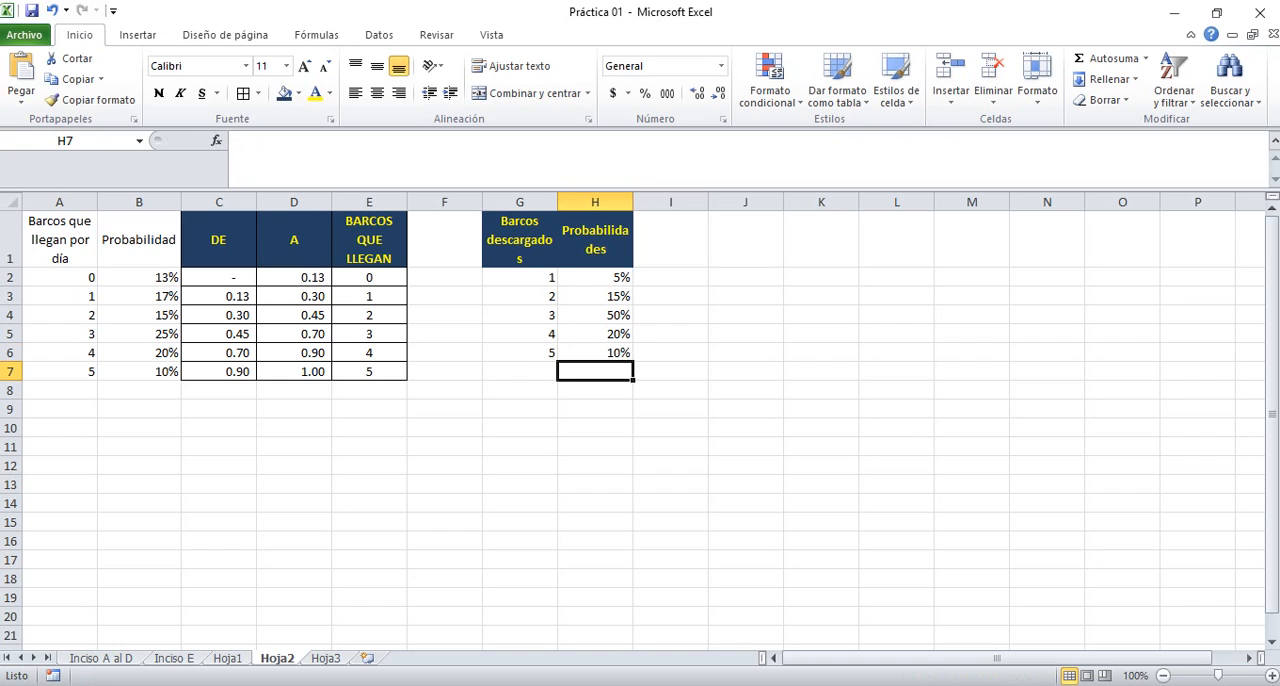
Remove the fill from the headings in G1:H1 and set their font color to automatic
{"action": "key", "text": "Up"}
{"action": "key", "text": "Up"}
{"action": "key", "text": "Up"}
{"action": "key", "text": "Up"}
{"action": "key", "text": "Up"}
{"action": "key", "text": "Up"}
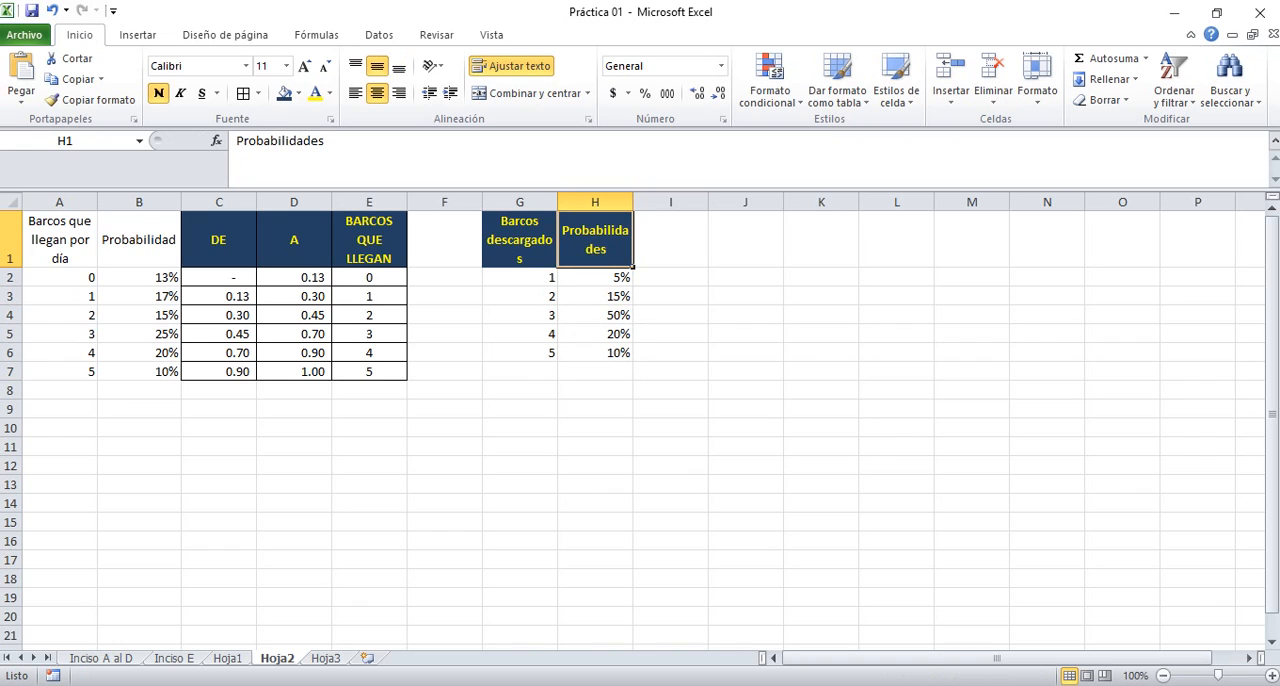
{"action": "key", "text": "shift+Left"}
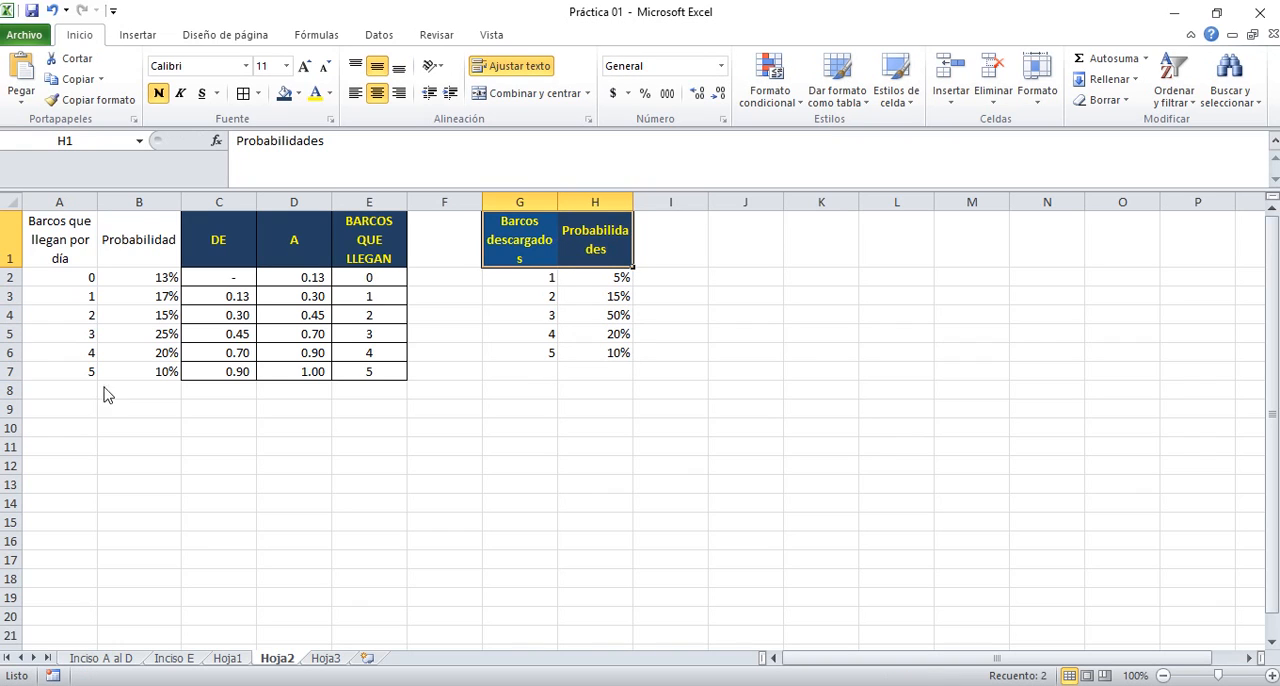
{"action": "left_click", "coordinate": [299, 94]}
{"action": "left_click", "coordinate": [346, 164]}
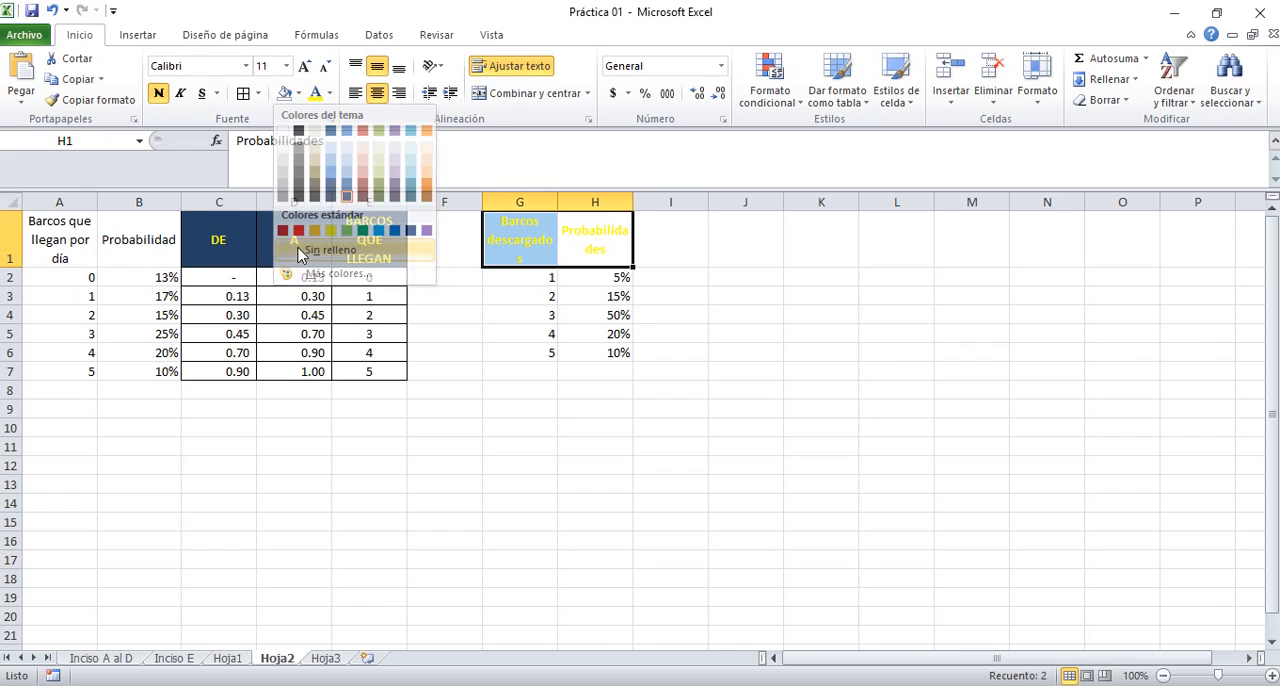
{"action": "left_click", "coordinate": [331, 93]}
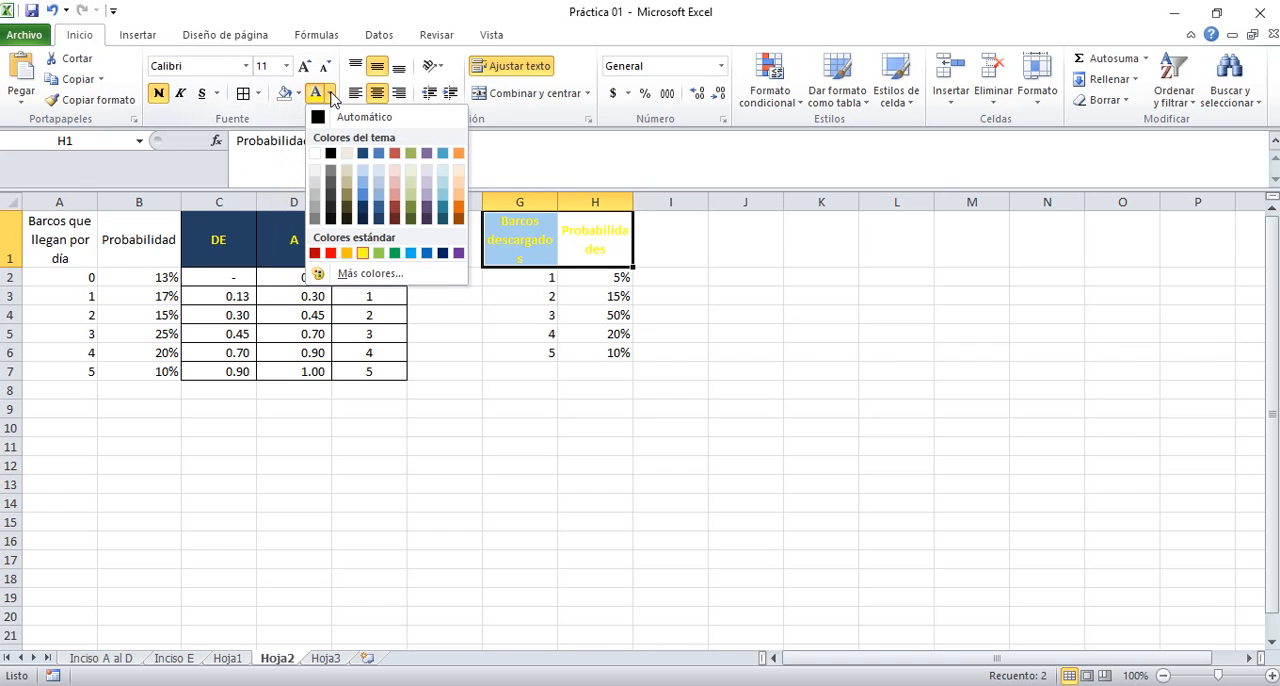
{"action": "left_click", "coordinate": [372, 120]}
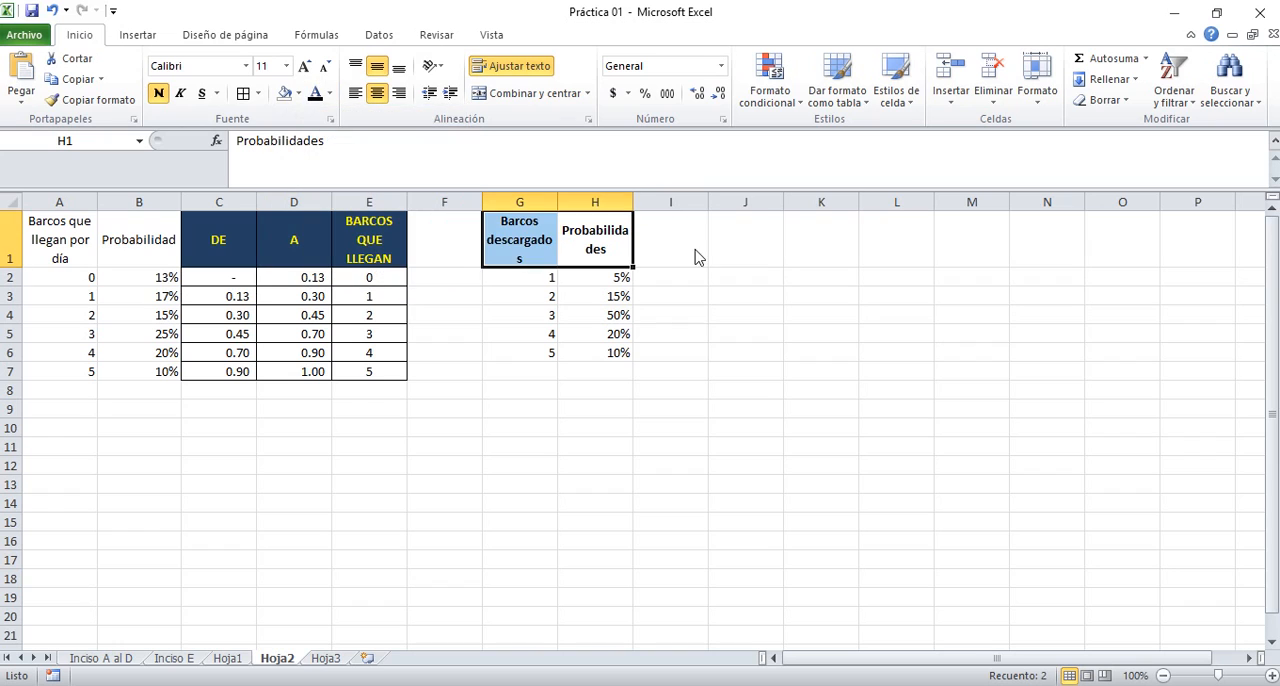
Copy the DE, A and BARCOS QUE LLEGAN block from C1:E6 and paste it starting at cell I1
{"action": "left_click_drag", "start_coordinate": [222, 244], "coordinate": [390, 354]}
{"action": "key", "text": "ctrl+c"}
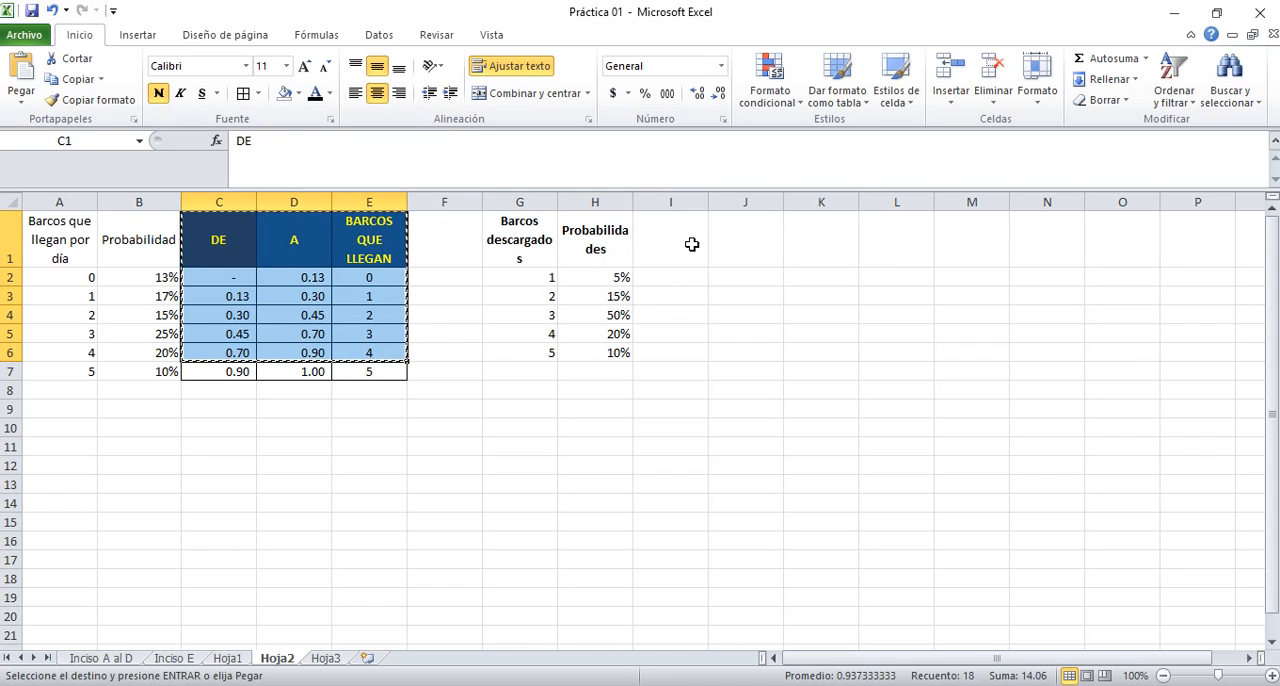
{"action": "left_click", "coordinate": [690, 245]}
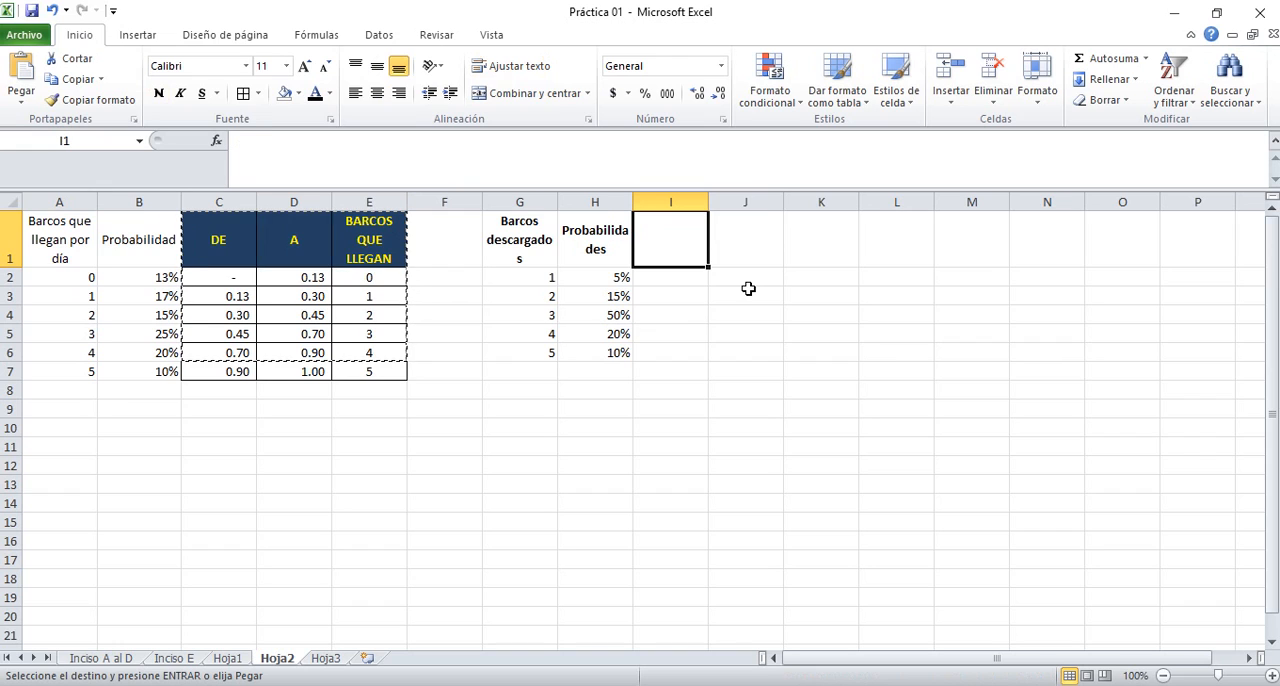
{"action": "key", "text": "ctrl+v"}
{"action": "key", "text": "Escape"}
{"action": "key", "text": "Down"}
{"action": "key", "text": "Down"}
{"action": "key", "text": "Up"}
{"action": "key", "text": "Right"}
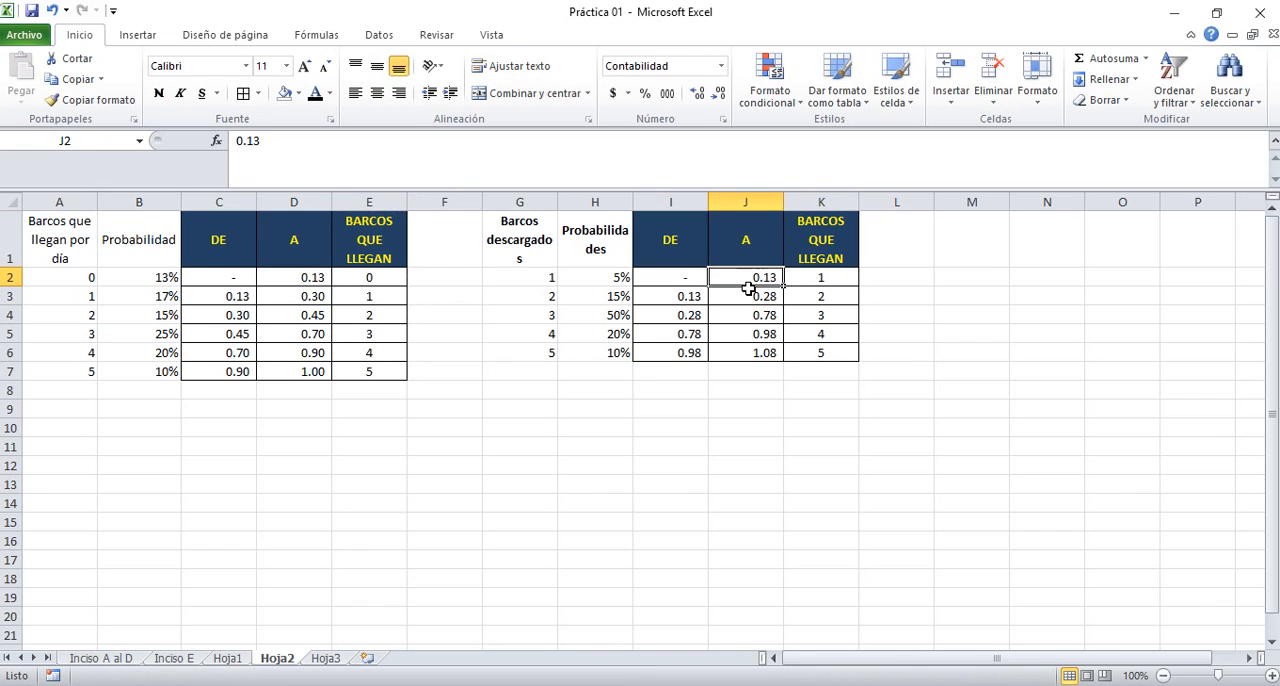
{"action": "key", "text": "Left"}
{"action": "key", "text": "shift+Right"}
{"action": "key", "text": "shift+Down"}
{"action": "key", "text": "shift+Down"}
{"action": "key", "text": "shift+Down"}
{"action": "key", "text": "shift+Down"}
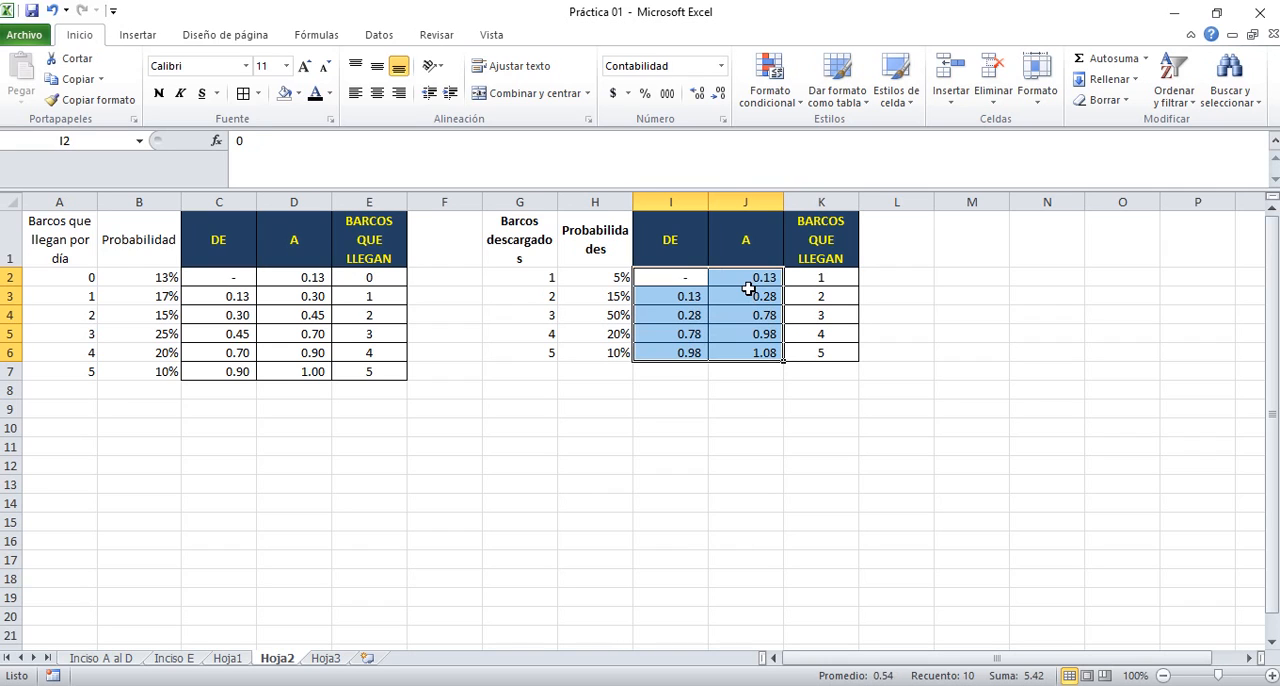
{"action": "key", "text": "Right"}
{"action": "key", "text": "BackSpace"}
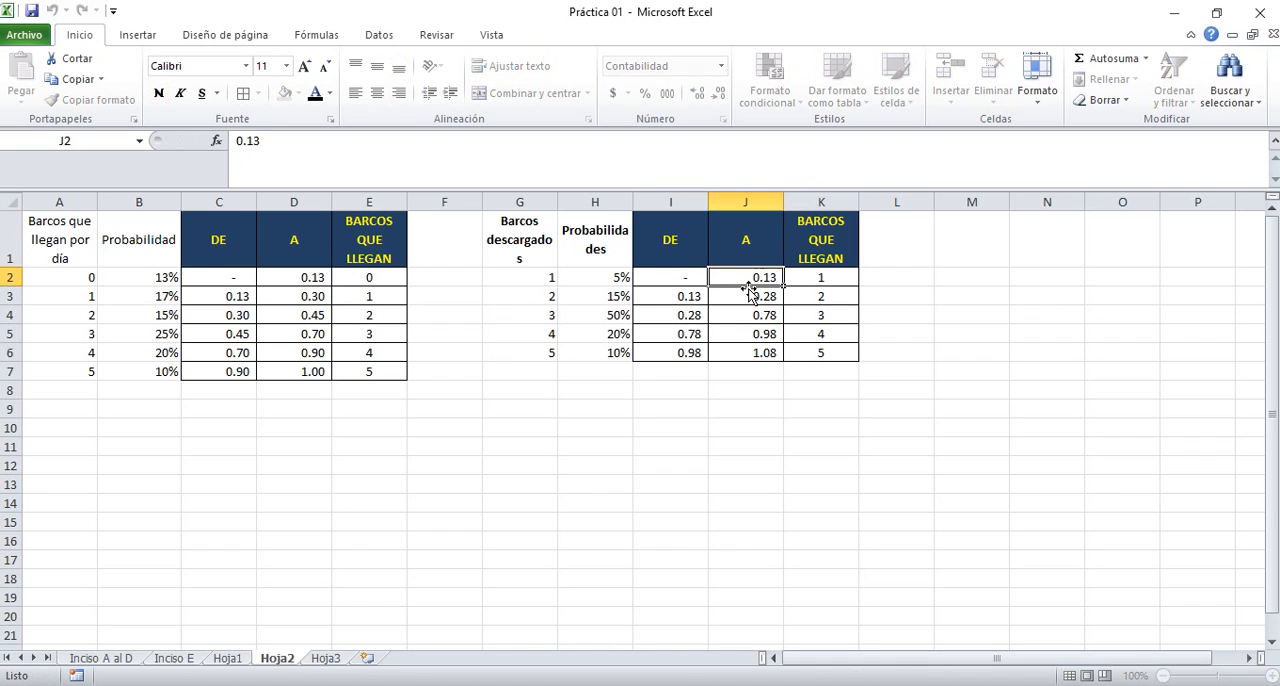
{"action": "key", "text": "Escape"}
Clear the copied DE and A values in I2:J6, keeping the headings and borders
{"action": "key", "text": "Left"}
{"action": "key", "text": "shift+Right"}
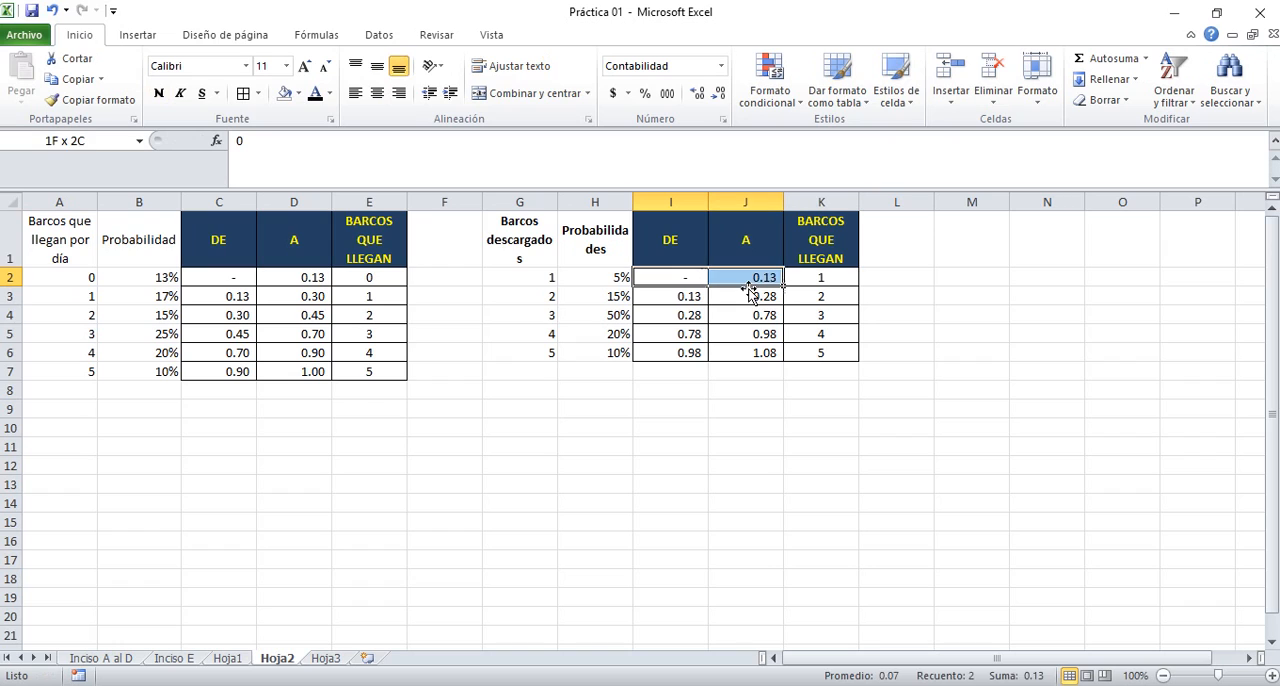
{"action": "key", "text": "shift+Down"}
{"action": "key", "text": "shift+Down"}
{"action": "key", "text": "shift+Down"}
{"action": "key", "text": "shift+Down"}
{"action": "key", "text": "Delete"}
{"action": "key", "text": "Up"}
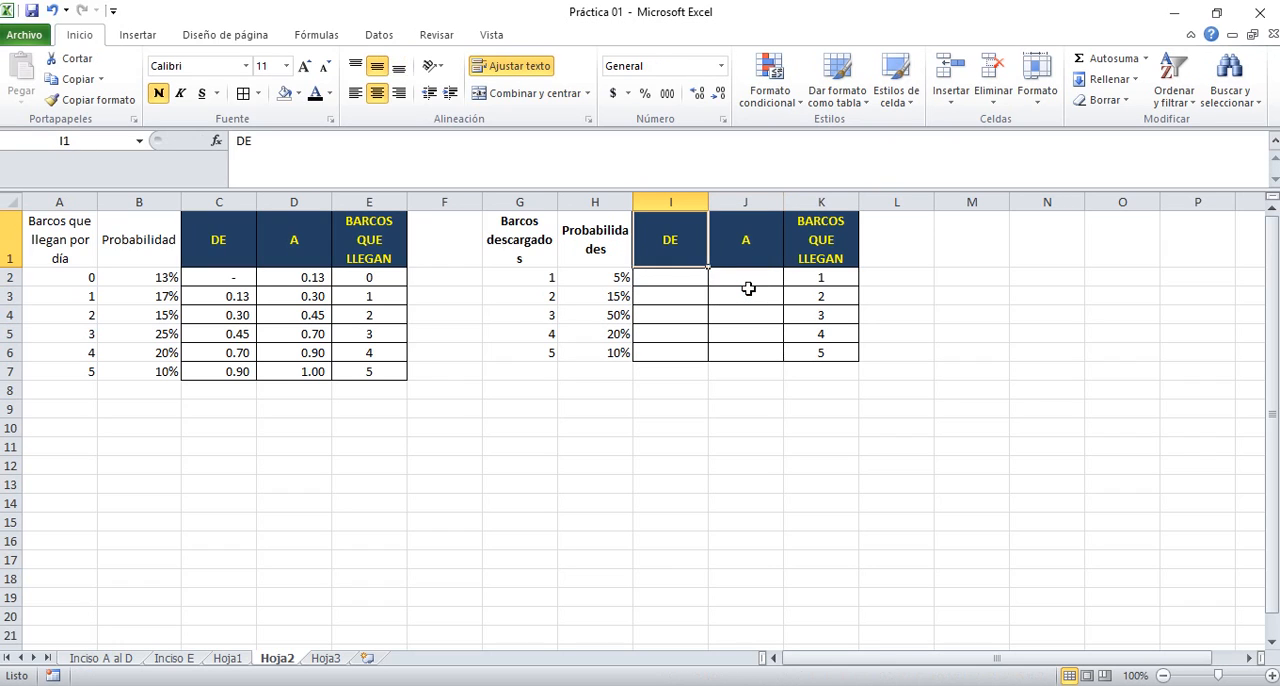
Enter 0 as the first DE limit of the unloading table in cell I2
{"action": "key", "text": "Down"}
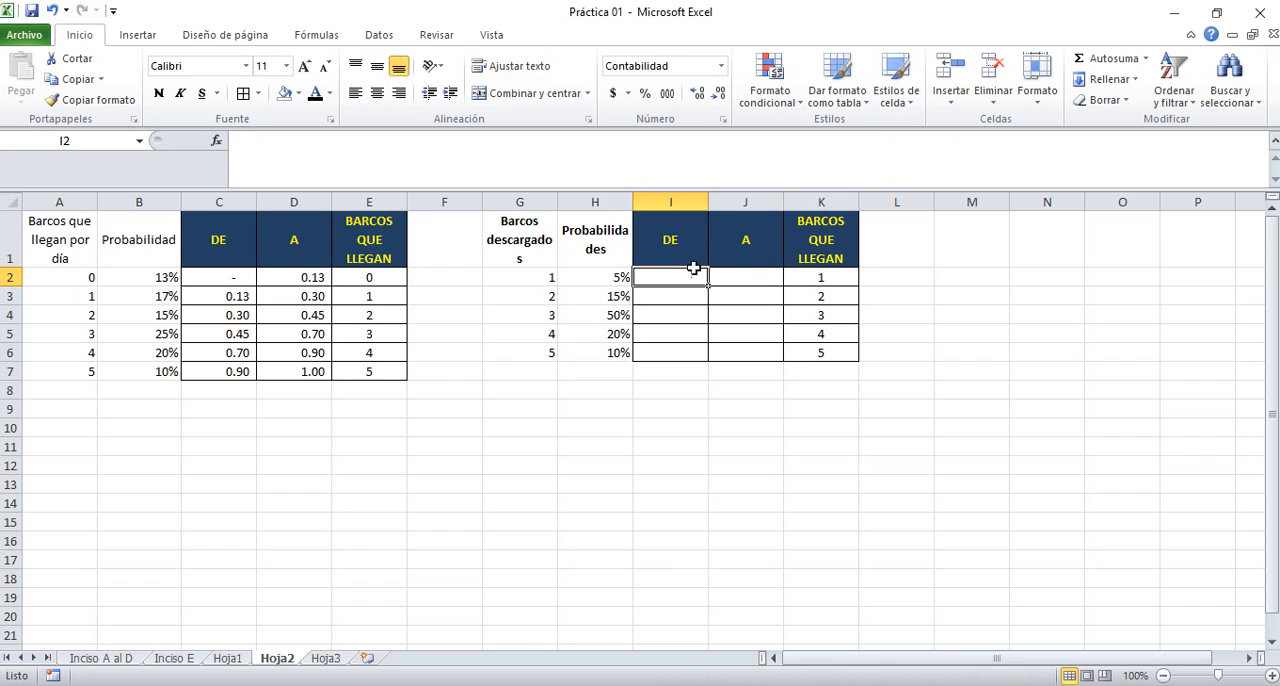
{"action": "type", "text": "0"}
{"action": "key", "text": "Tab"}
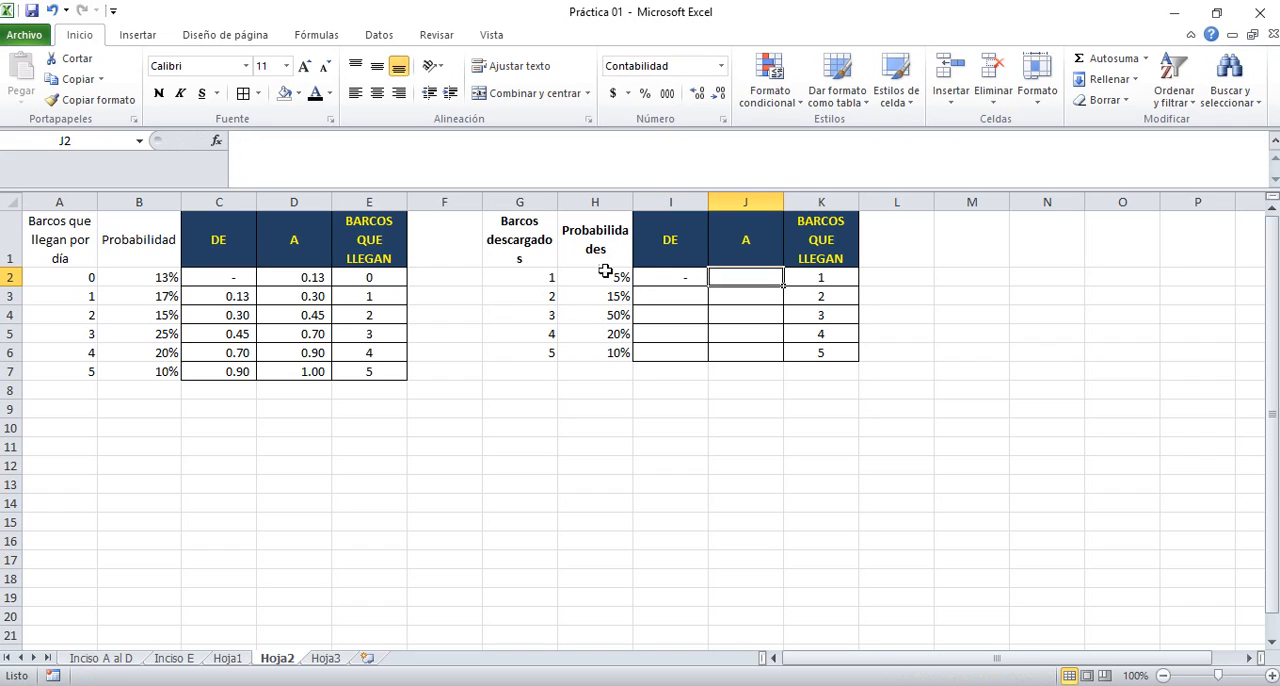
Enter the formula =H2 as the first A limit in cell J2 and apply the General number format
{"action": "type", "text": "="}
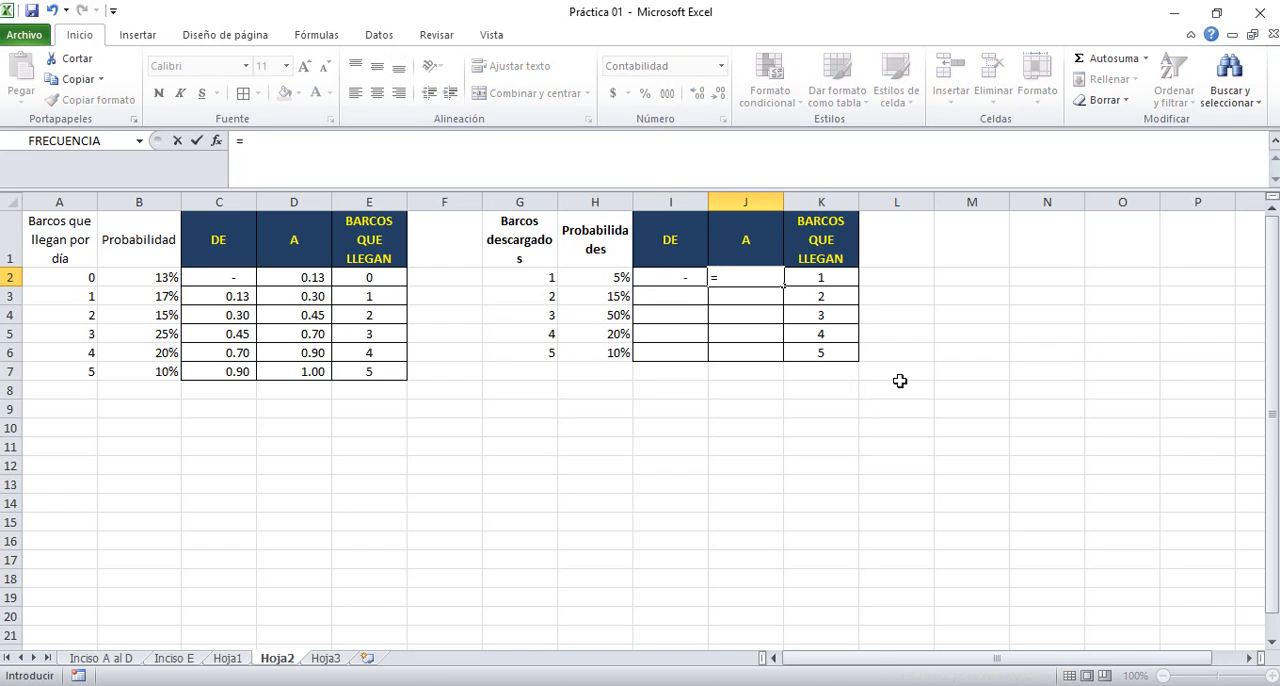
{"action": "key", "text": "Left"}
{"action": "key", "text": "Left"}
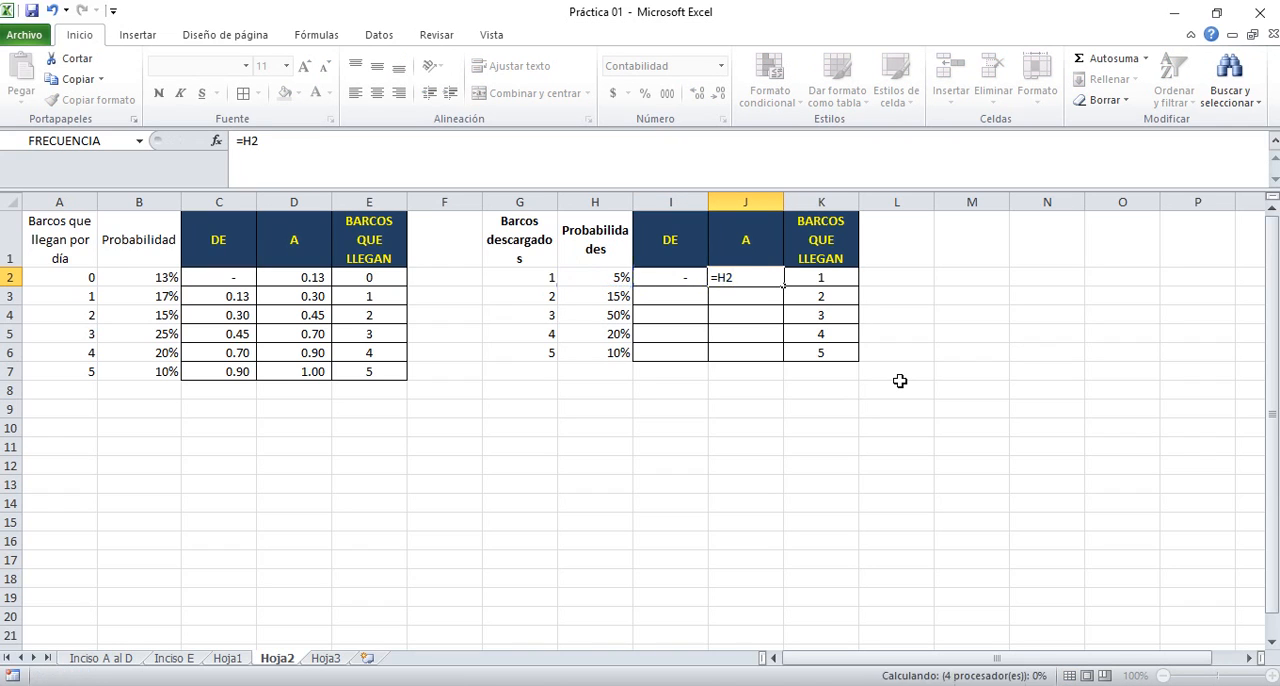
{"action": "key", "text": "ctrl+Return"}
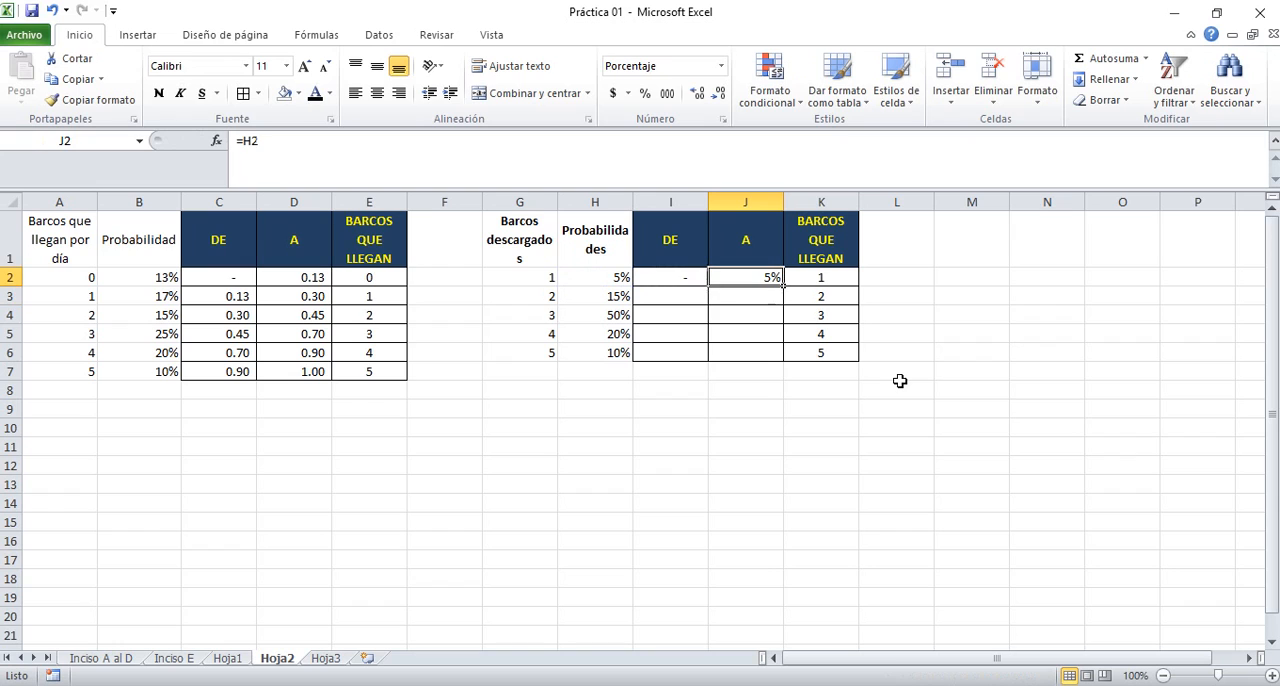
{"action": "left_click", "coordinate": [720, 66]}
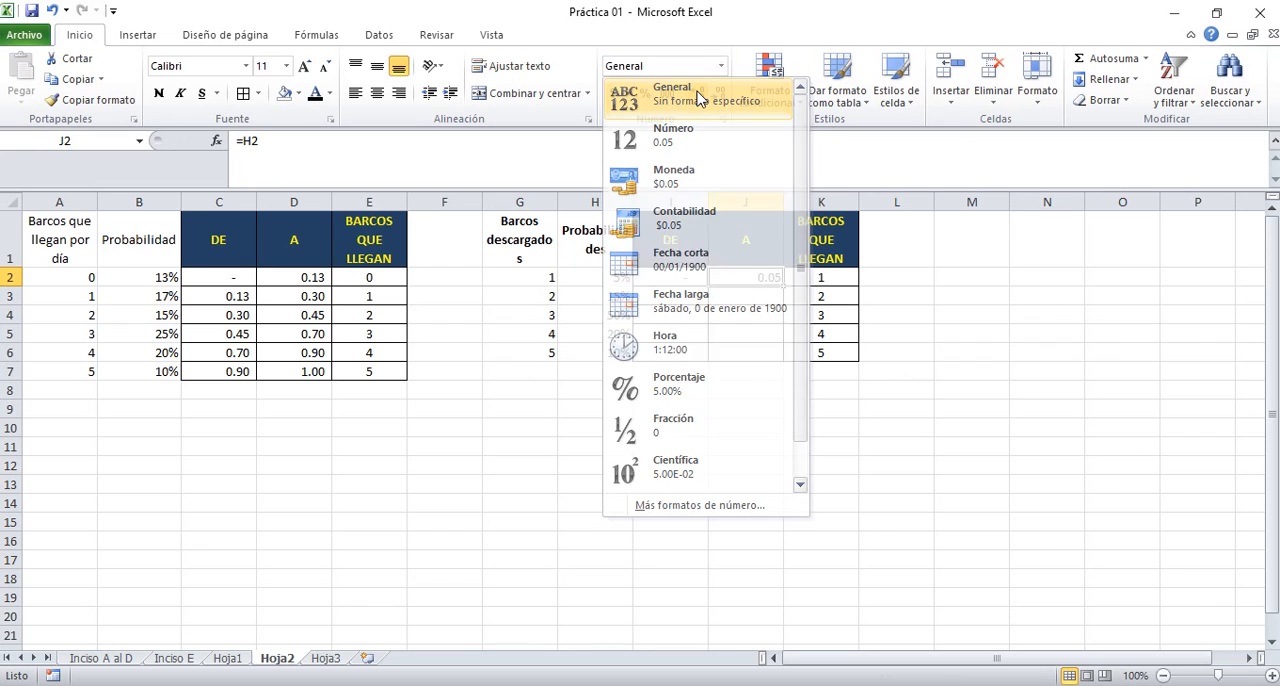
{"action": "left_click", "coordinate": [698, 98]}
{"action": "left_click", "coordinate": [836, 278]}
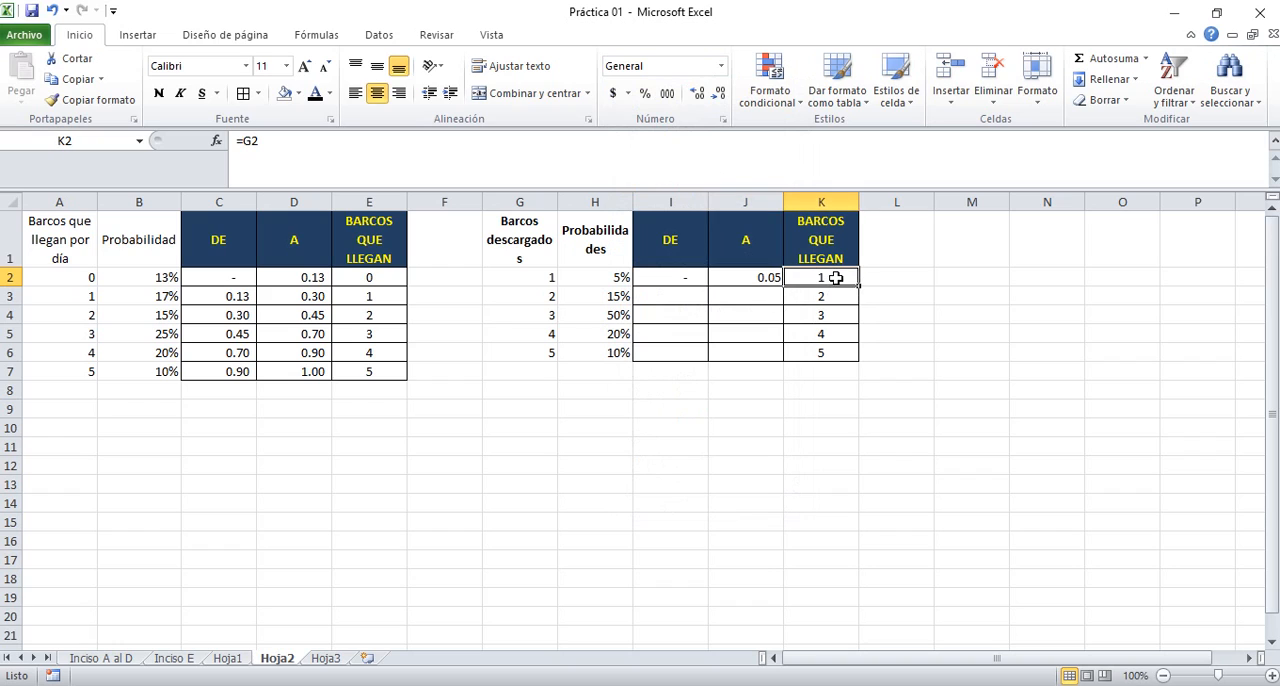
{"action": "key", "text": "Up"}
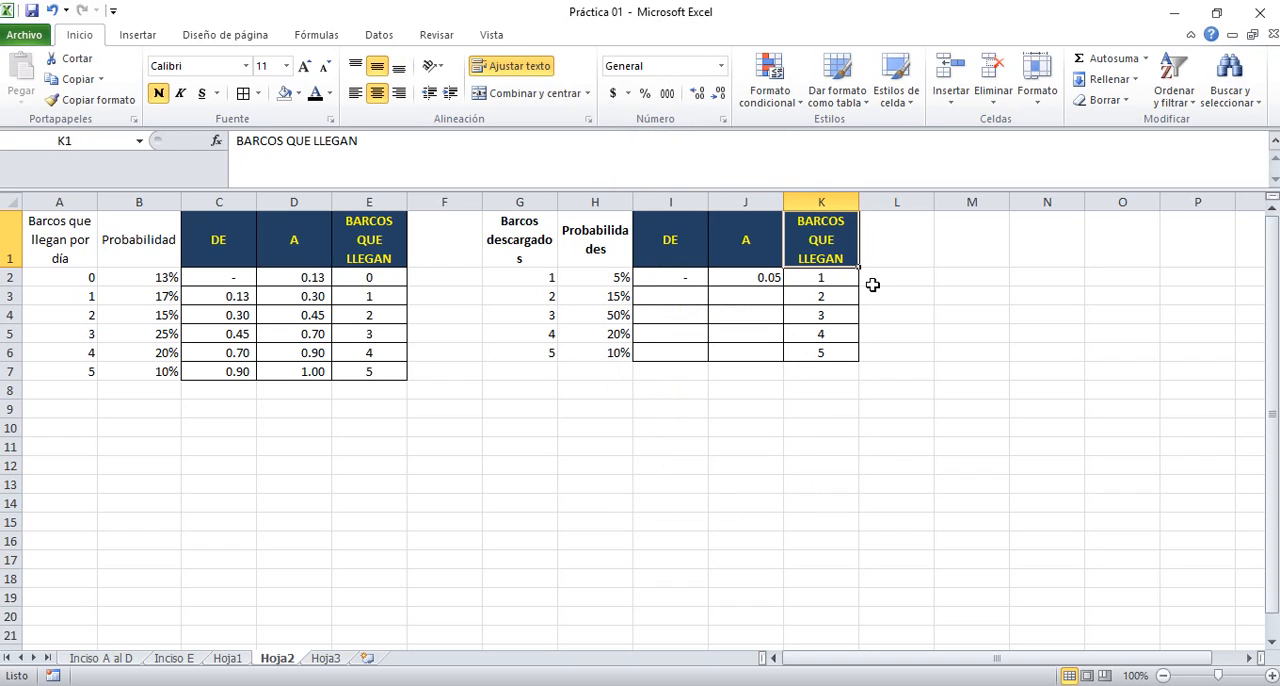
{"action": "type", "text": "BARCOS D"}
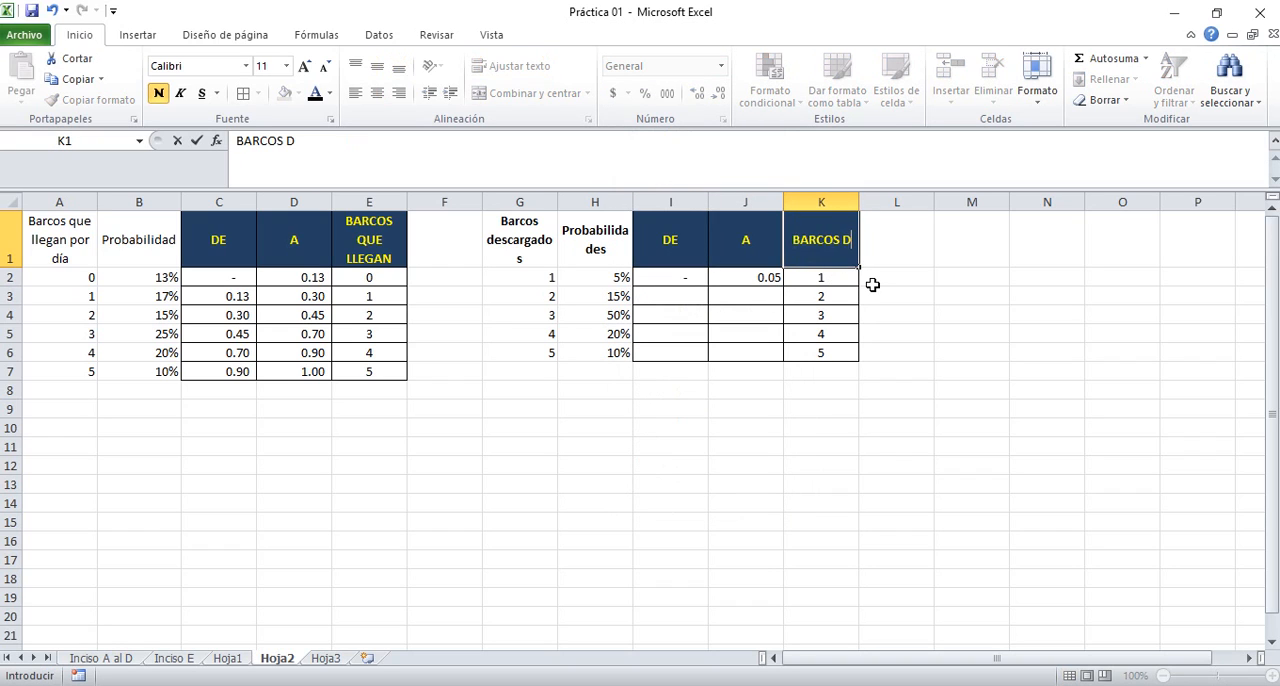
{"action": "type", "text": "ESCARGADO"}
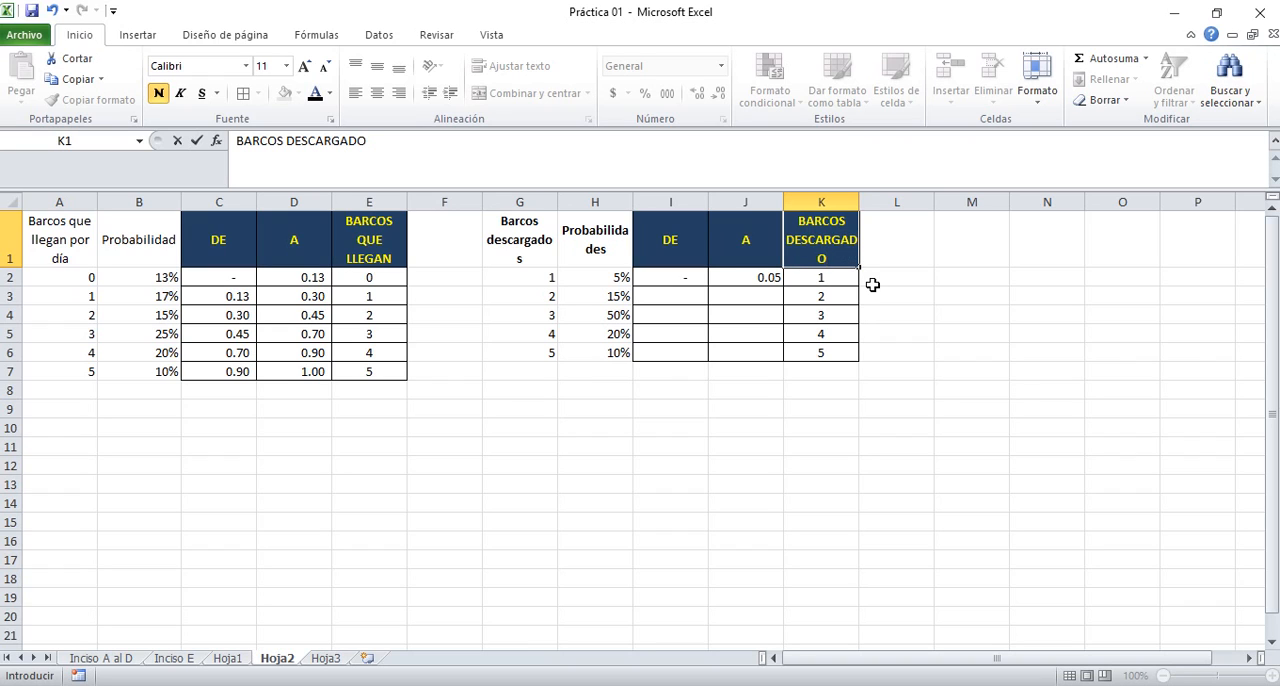
{"action": "key", "text": "Escape"}
Enter the formula =J2 in cell I3 as the second DE limit of the unloading table
{"action": "key", "text": "Down"}
{"action": "key", "text": "Left"}
{"action": "key", "text": "Left"}
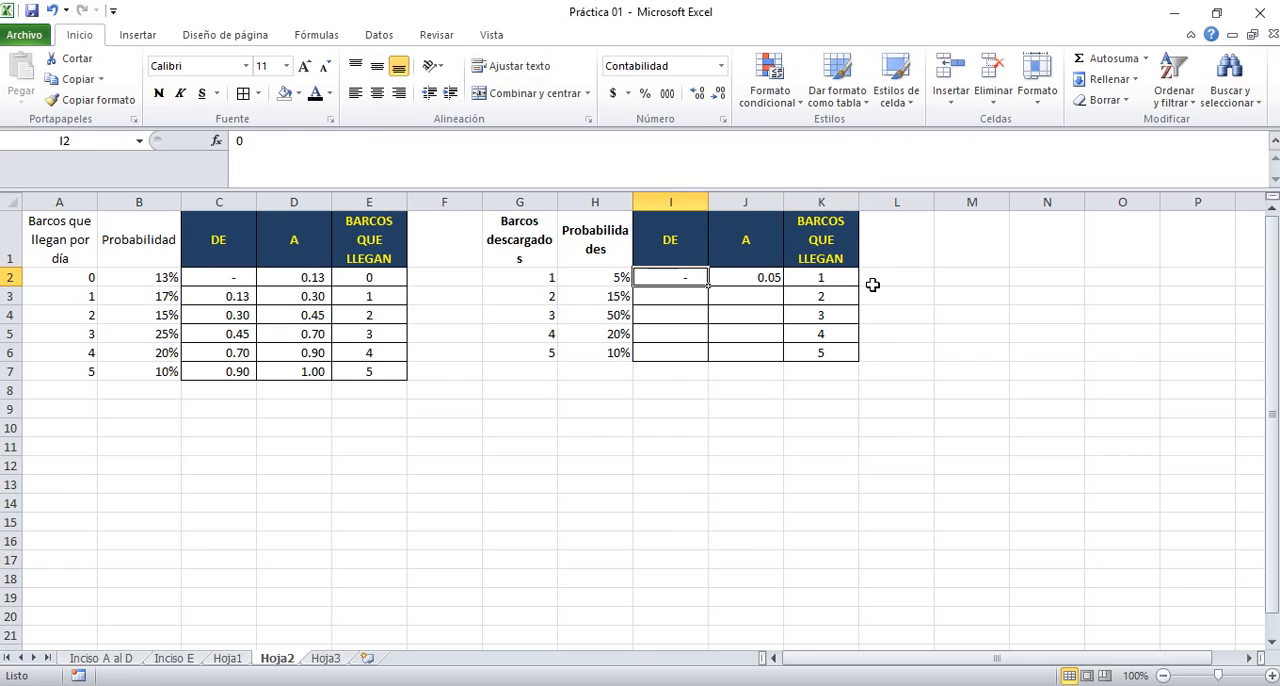
{"action": "key", "text": "Down"}
{"action": "type", "text": "="}
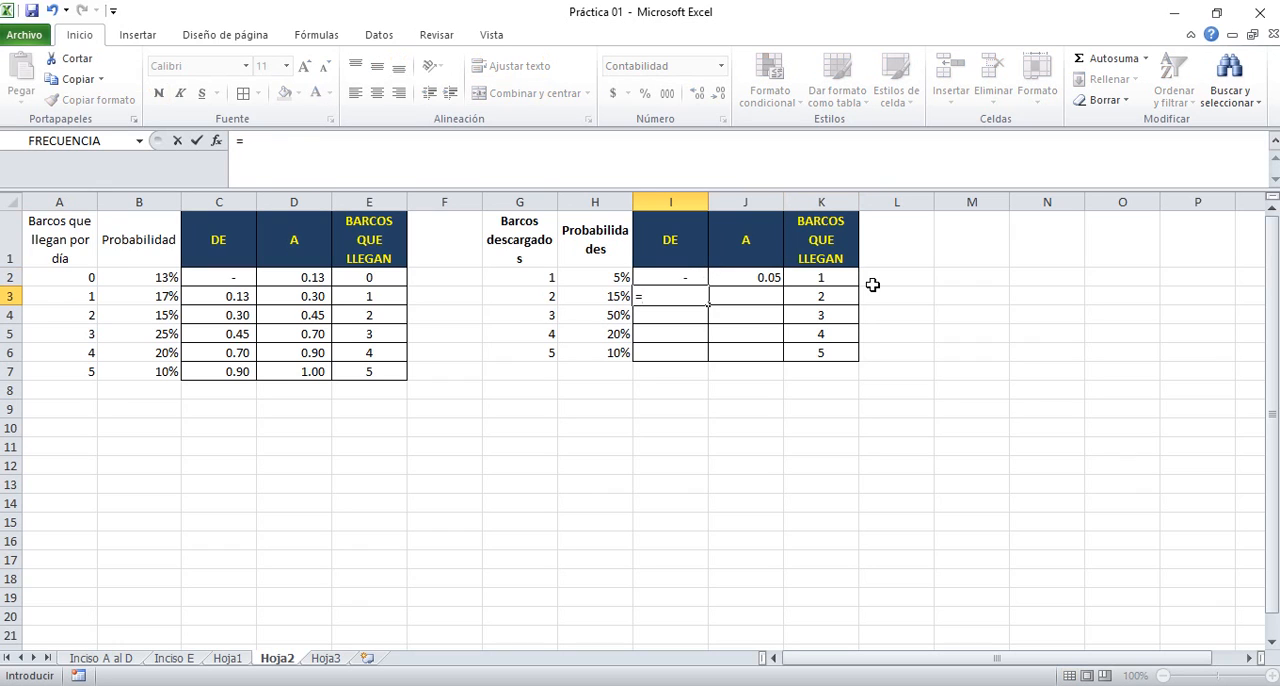
{"action": "key", "text": "Up"}
{"action": "key", "text": "Right"}
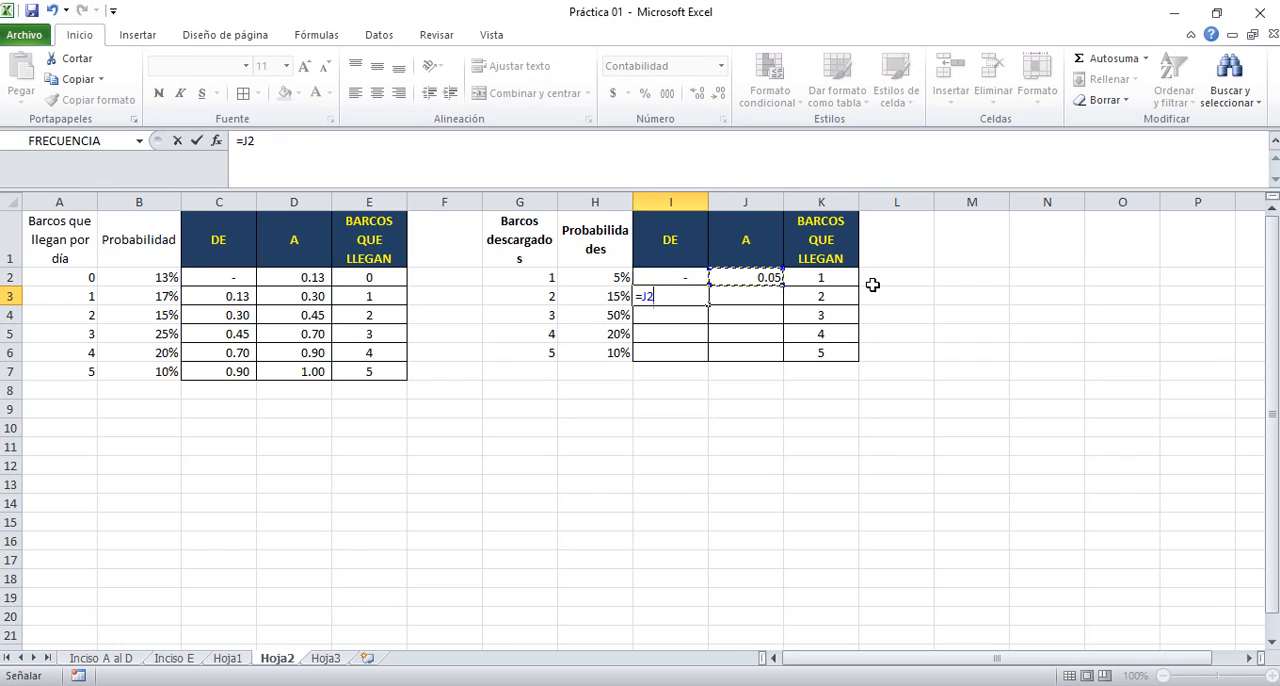
{"action": "key", "text": "Tab"}
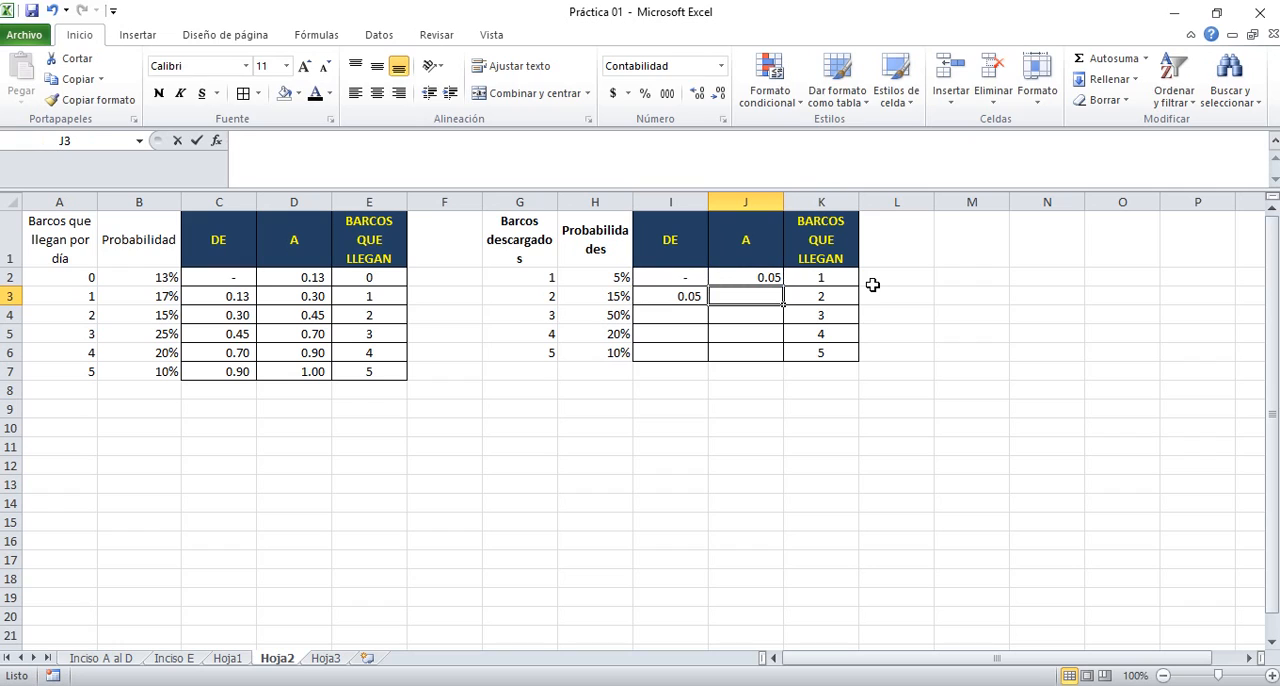
Enter the formula =I3+H3 in cell J3 as the second A limit
{"action": "type", "text": "="}
{"action": "key", "text": "Left"}
{"action": "type", "text": "+"}
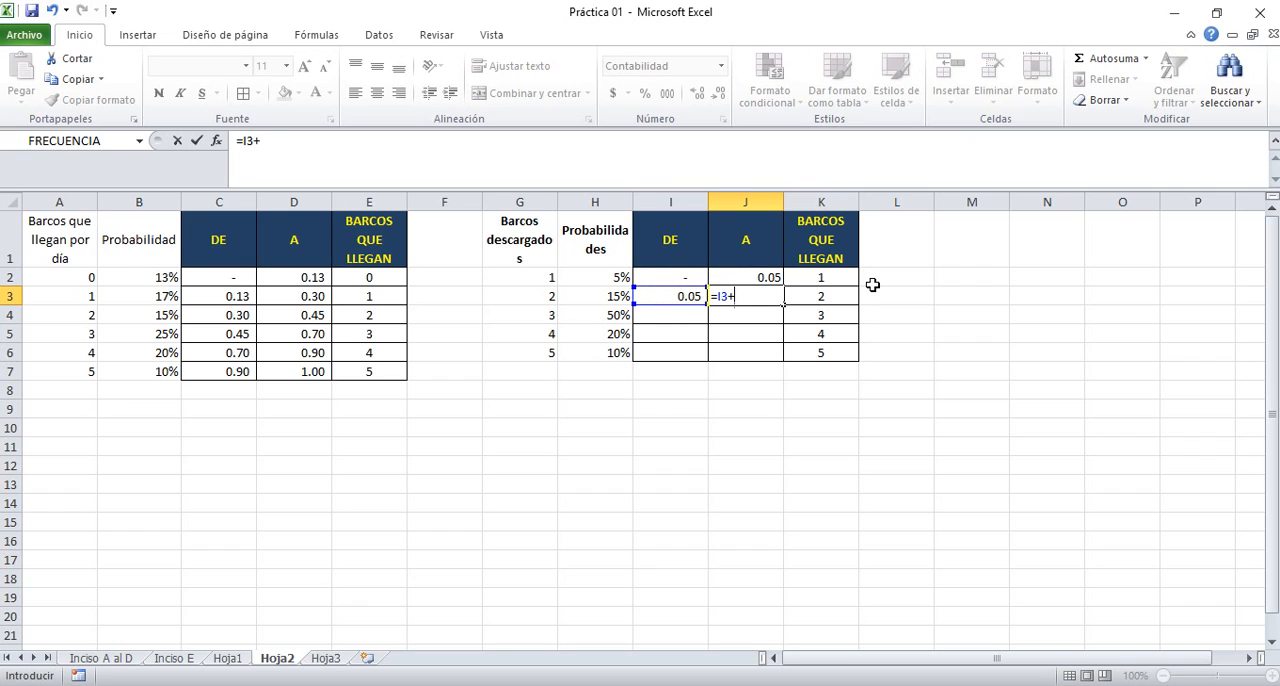
{"action": "key", "text": "Left"}
{"action": "key", "text": "Left"}
{"action": "key", "text": "Return"}
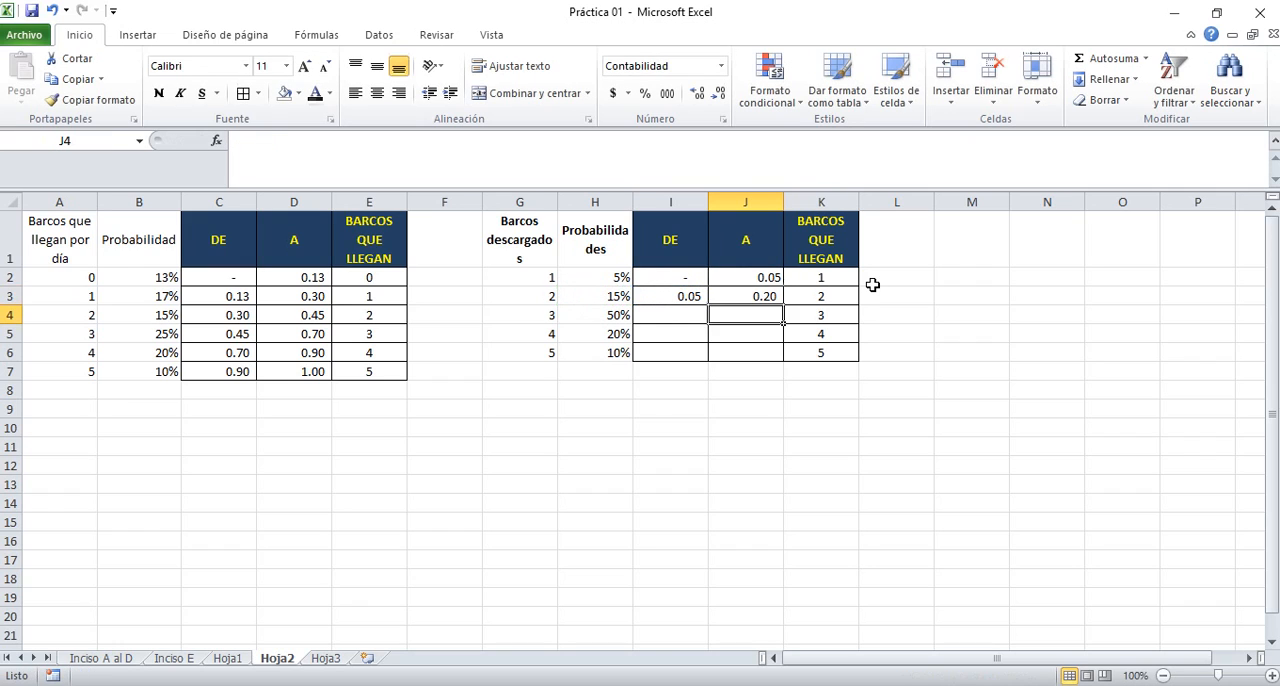
Change the heading in cell K1 to BARCOS DESCARGADOS and widen column K slightly
{"action": "key", "text": "Up"}
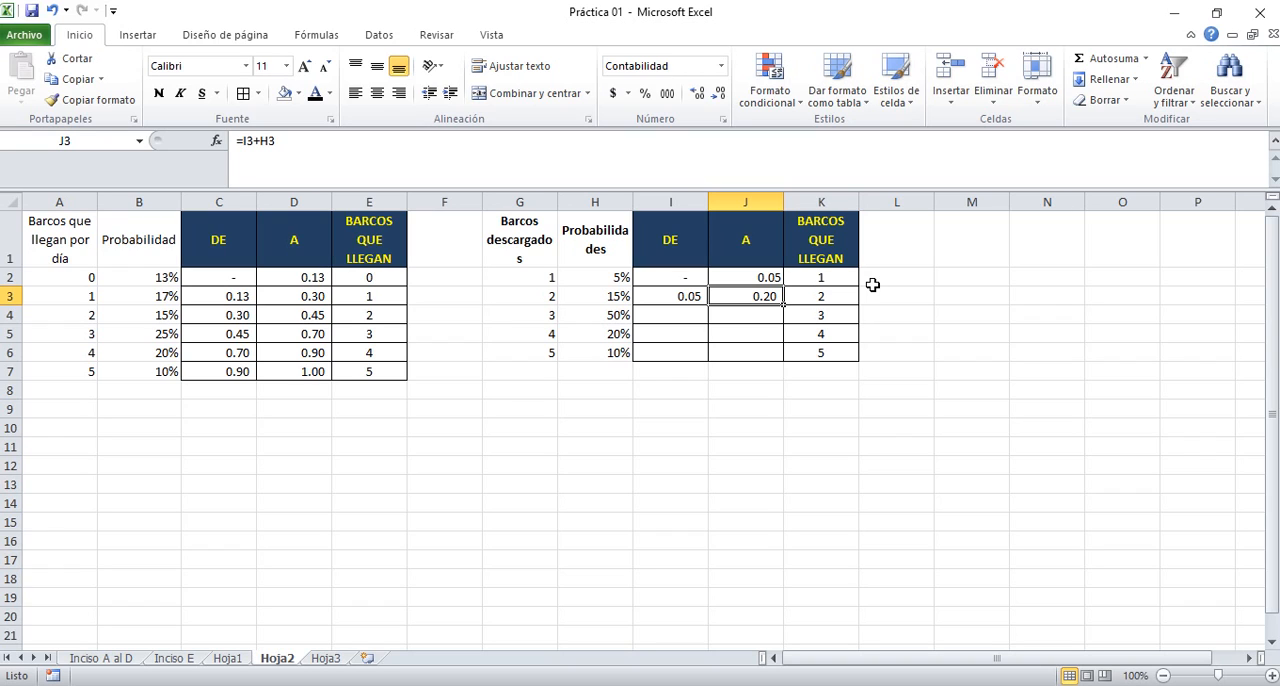
{"action": "key", "text": "Left"}
{"action": "key", "text": "Right"}
{"action": "key", "text": "Right"}
{"action": "key", "text": "Up"}
{"action": "key", "text": "Up"}
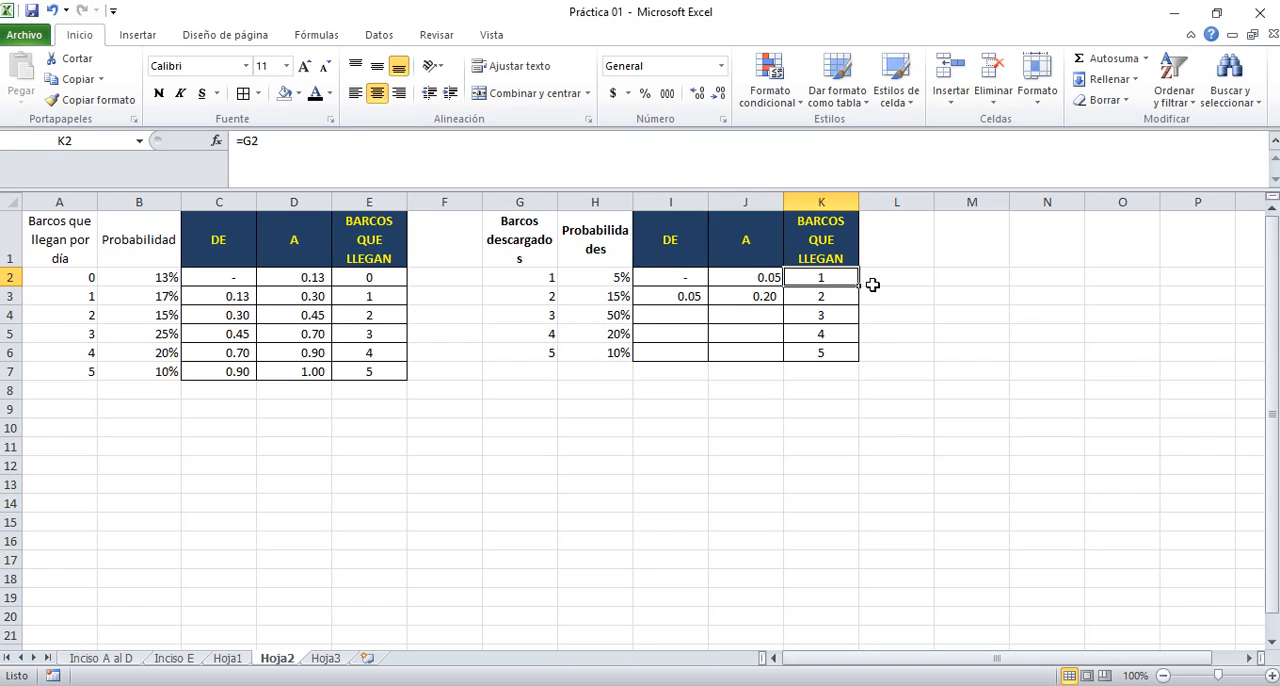
{"action": "type", "text": "BARCOS DESCARGADOS"}
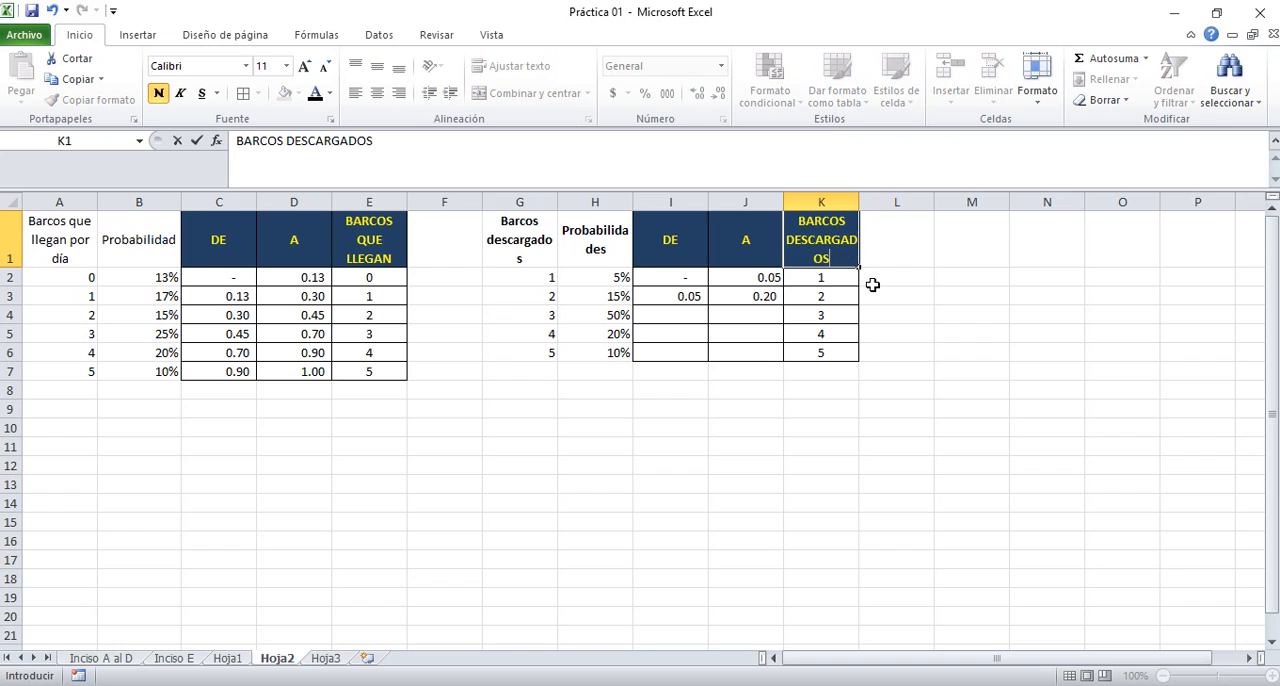
{"action": "key", "text": "Return"}
{"action": "key", "text": "Up"}
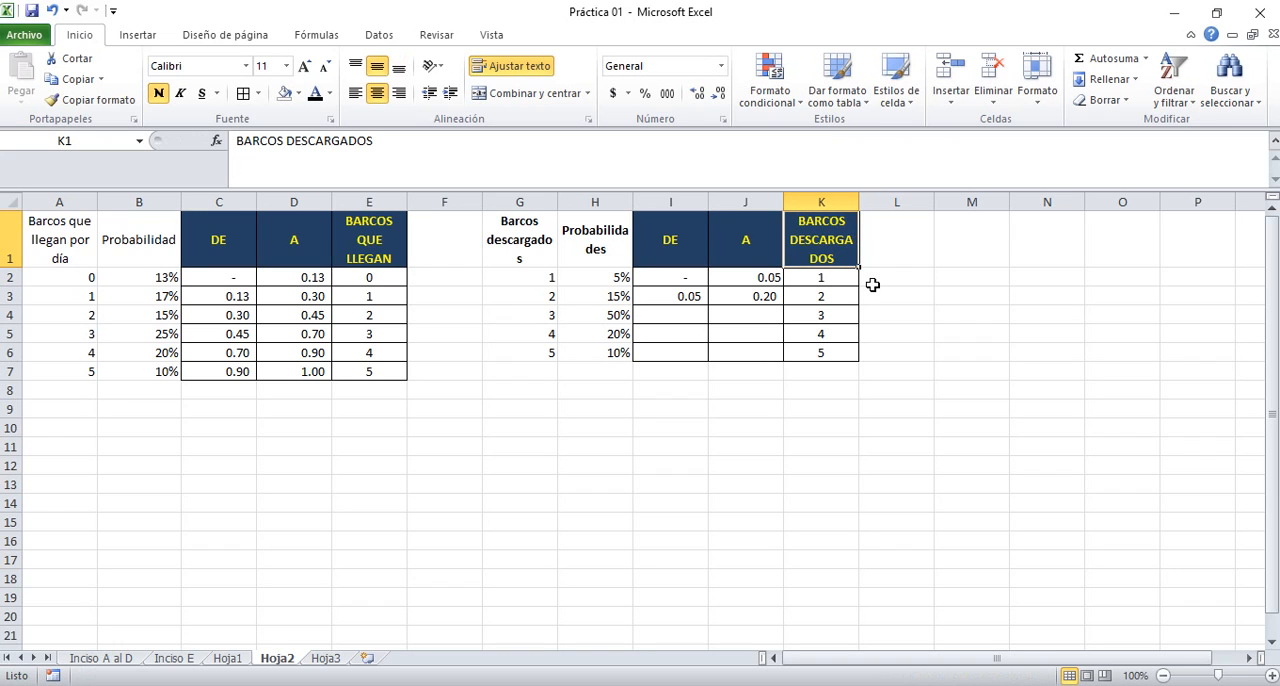
{"action": "left_click_drag", "start_coordinate": [859, 202], "coordinate": [872, 202]}
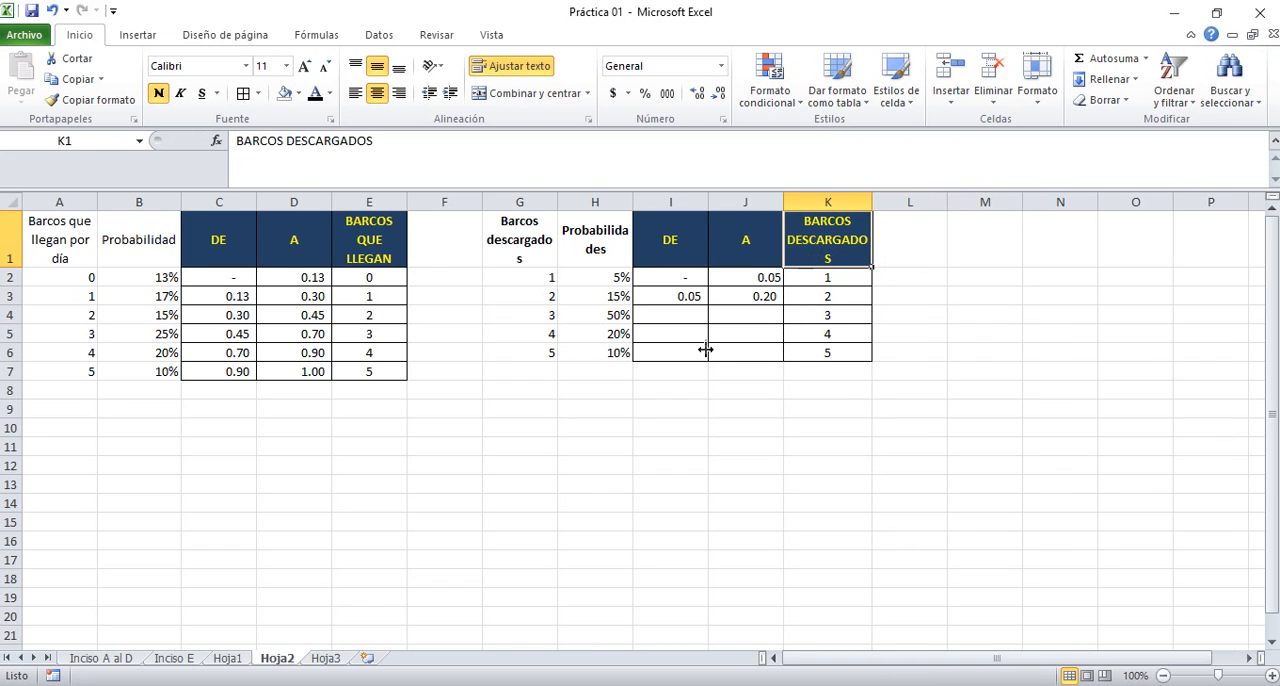
Fill the DE and A formulas of I3 and J3 down through row 6
{"action": "left_click", "coordinate": [688, 296]}
{"action": "left_click_drag", "start_coordinate": [708, 305], "coordinate": [707, 358]}
{"action": "left_click", "coordinate": [774, 296]}
{"action": "left_click_drag", "start_coordinate": [784, 300], "coordinate": [784, 358]}
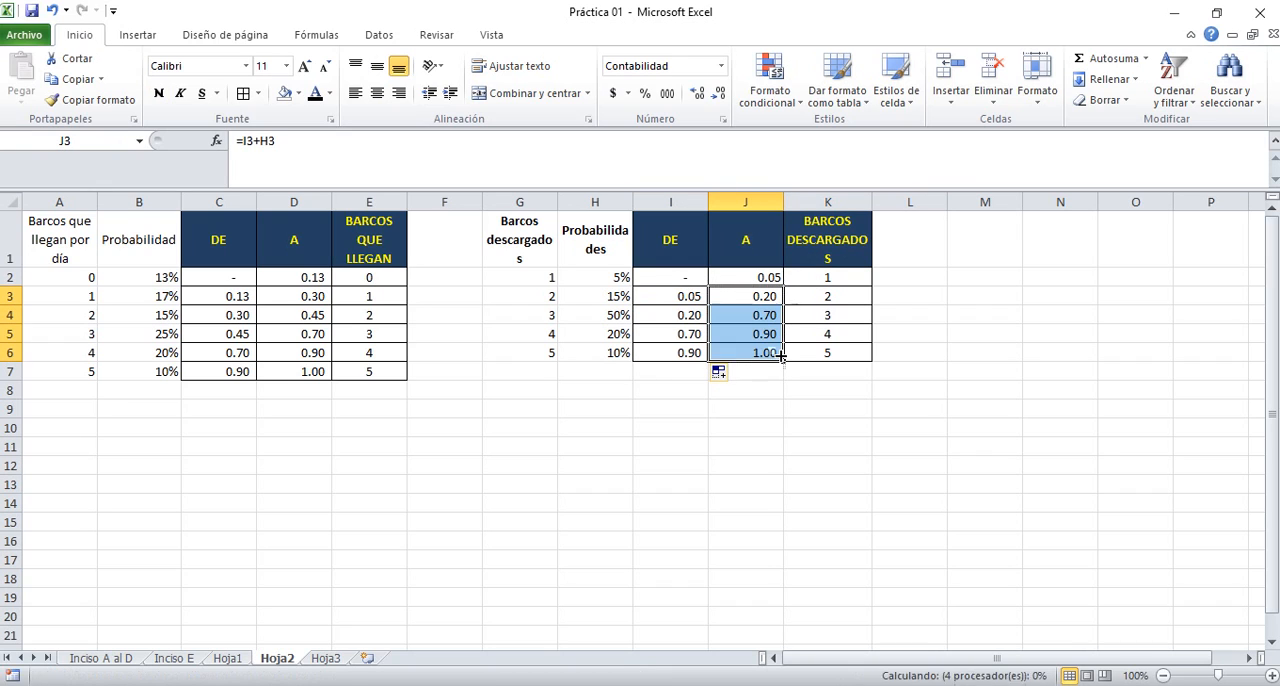
{"action": "left_click", "coordinate": [679, 276]}
{"action": "left_click", "coordinate": [765, 369]}
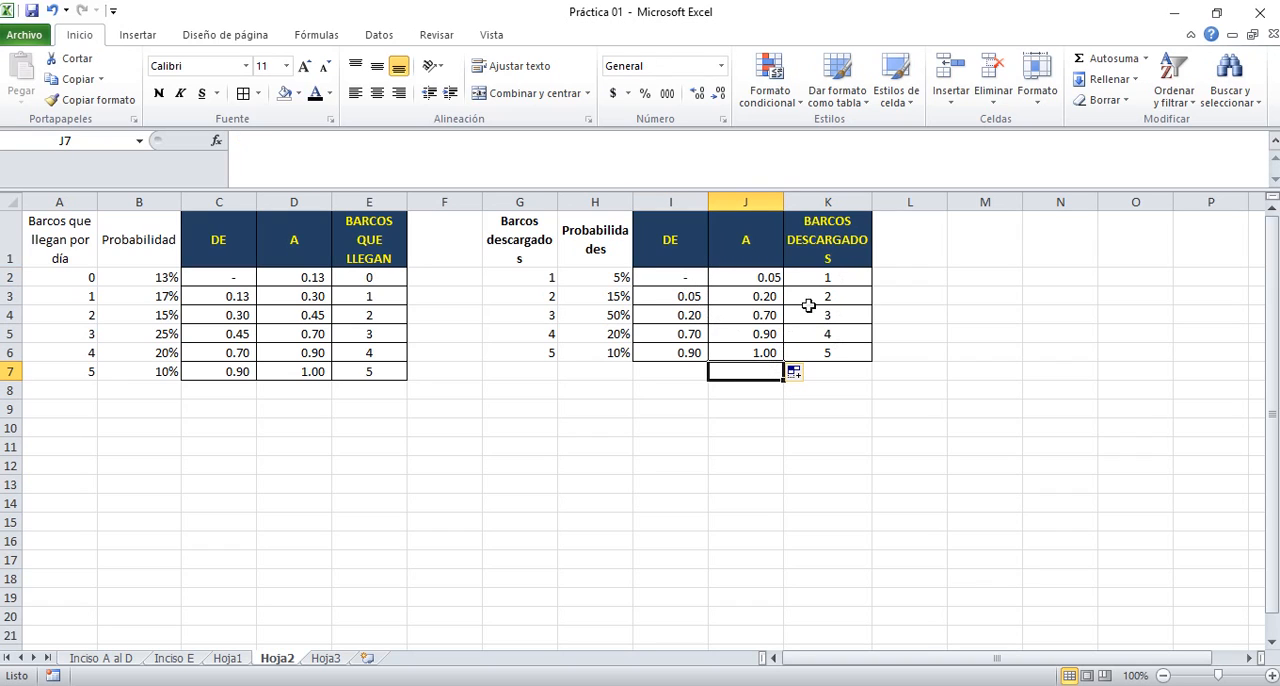
Centre the unloading table's DE and A values in I2:J6 horizontally and vertically
{"action": "left_click", "coordinate": [817, 242]}
{"action": "left_click", "coordinate": [368, 241]}
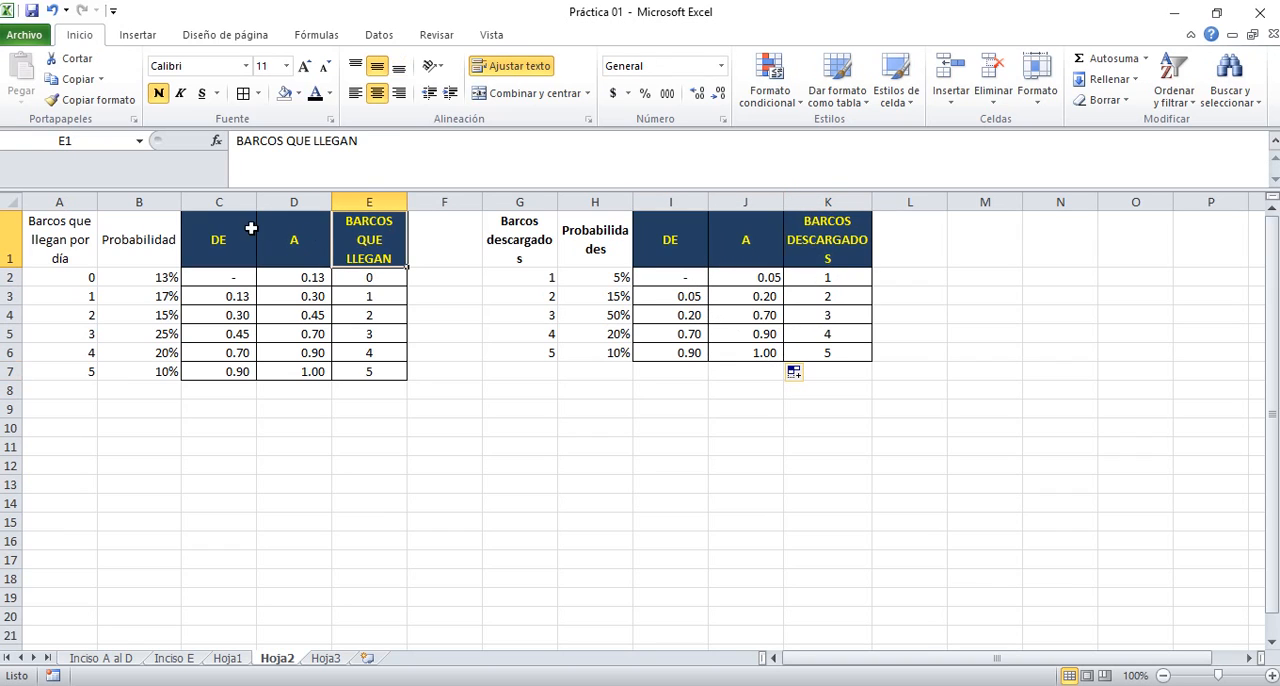
{"action": "left_click", "coordinate": [745, 280]}
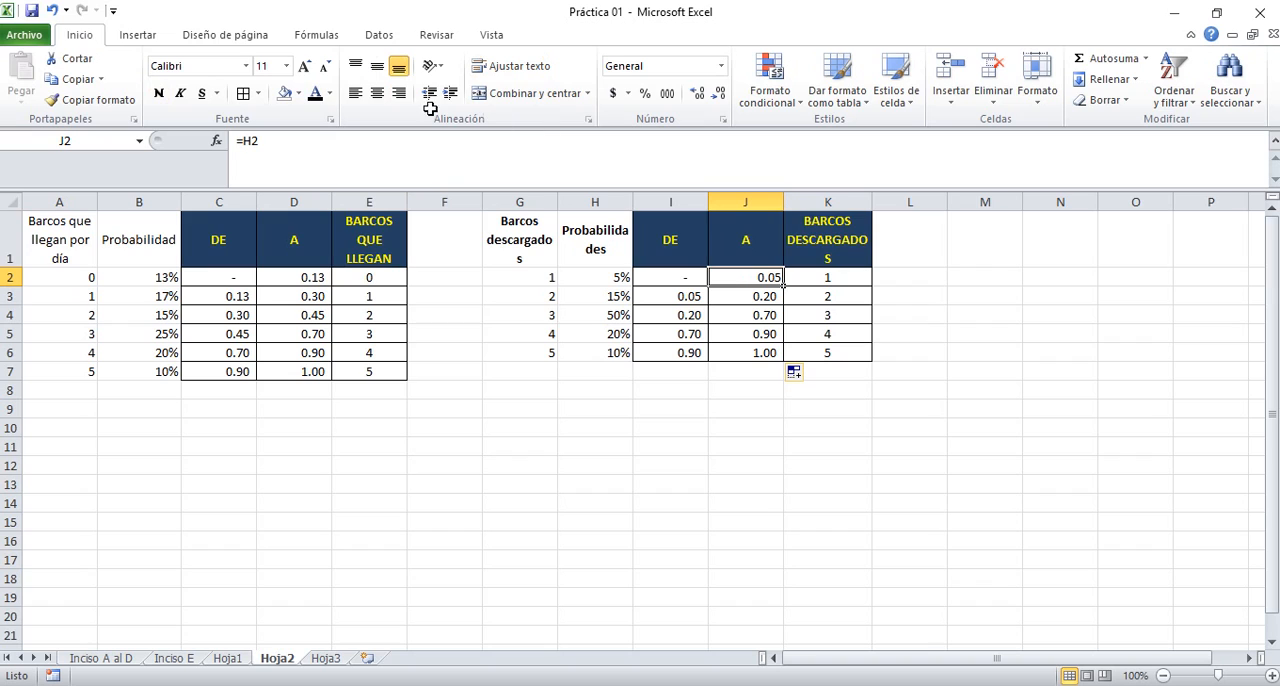
{"action": "left_click", "coordinate": [384, 91]}
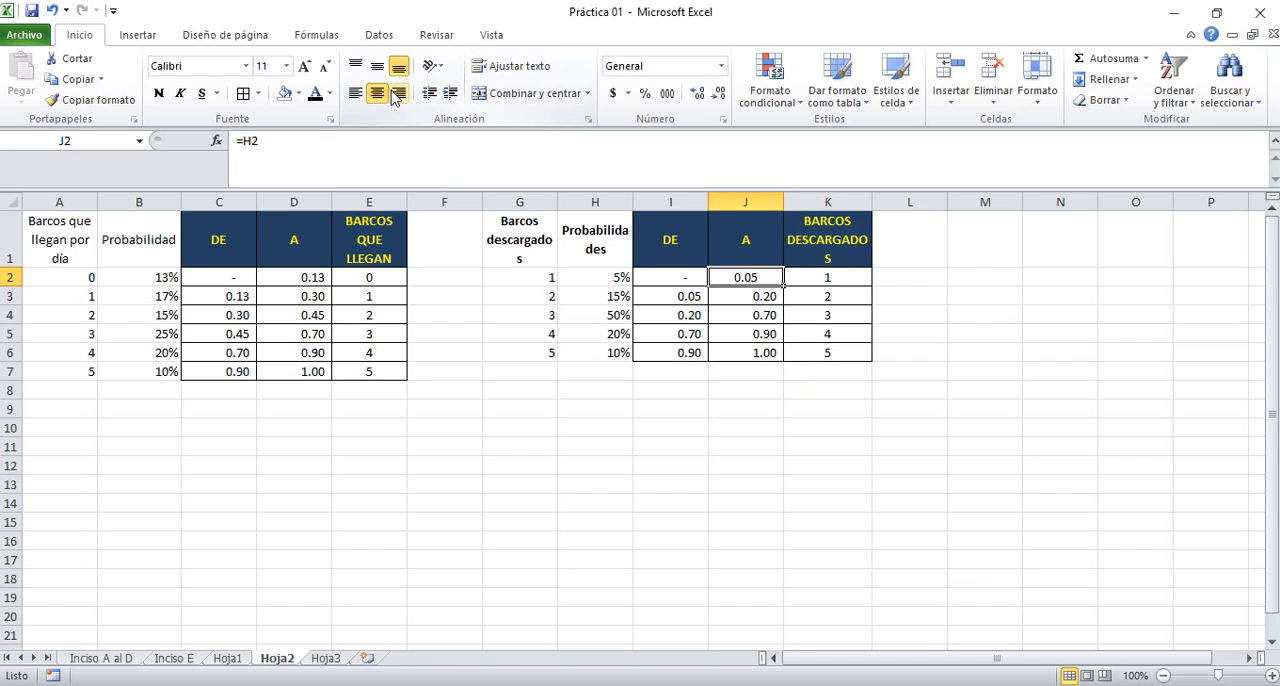
{"action": "left_click_drag", "start_coordinate": [686, 273], "coordinate": [745, 352]}
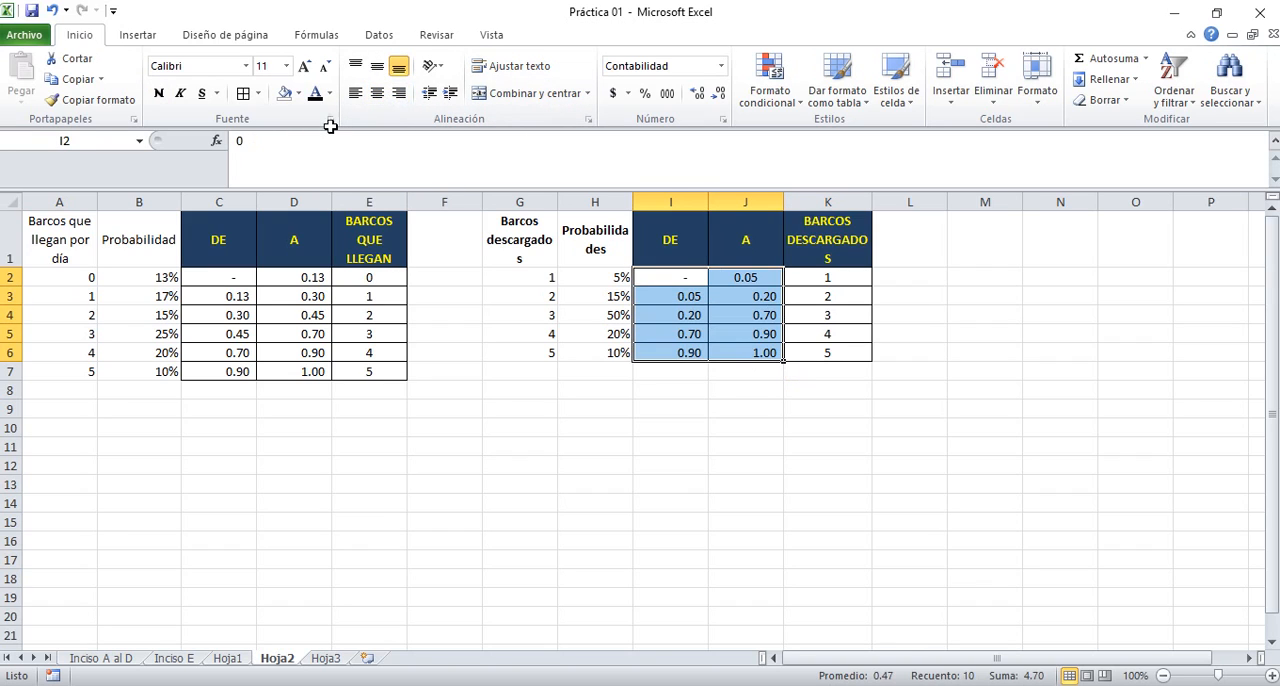
{"action": "left_click", "coordinate": [377, 66]}
{"action": "left_click", "coordinate": [383, 94]}
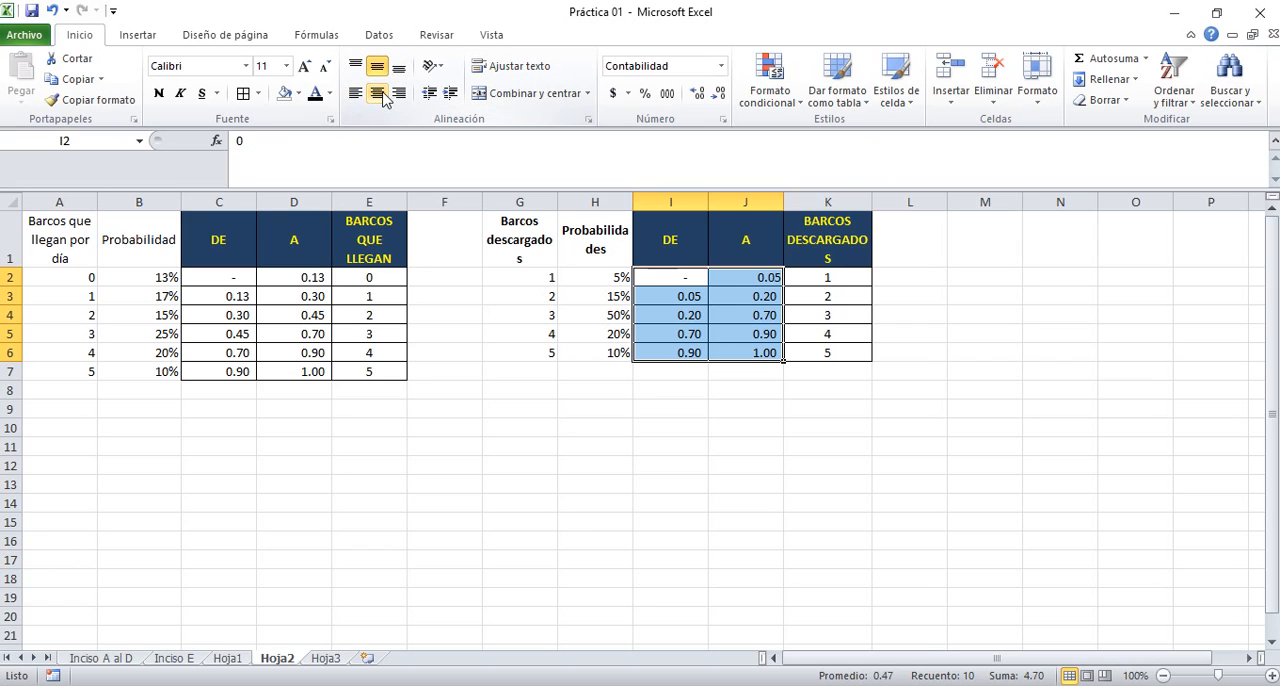
{"action": "left_click", "coordinate": [380, 94]}
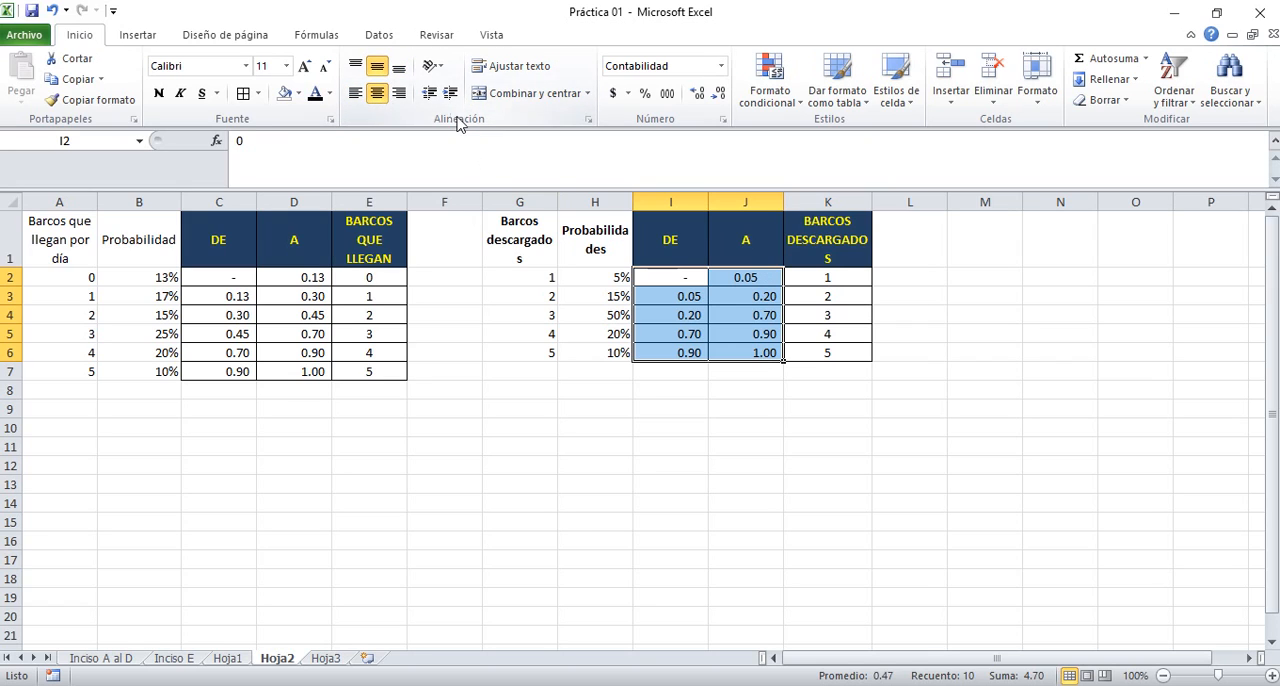
Apply the General number format to the unloading limits in I2:J6
{"action": "left_click", "coordinate": [249, 281]}
{"action": "left_click_drag", "start_coordinate": [656, 283], "coordinate": [740, 352]}
{"action": "left_click", "coordinate": [721, 66]}
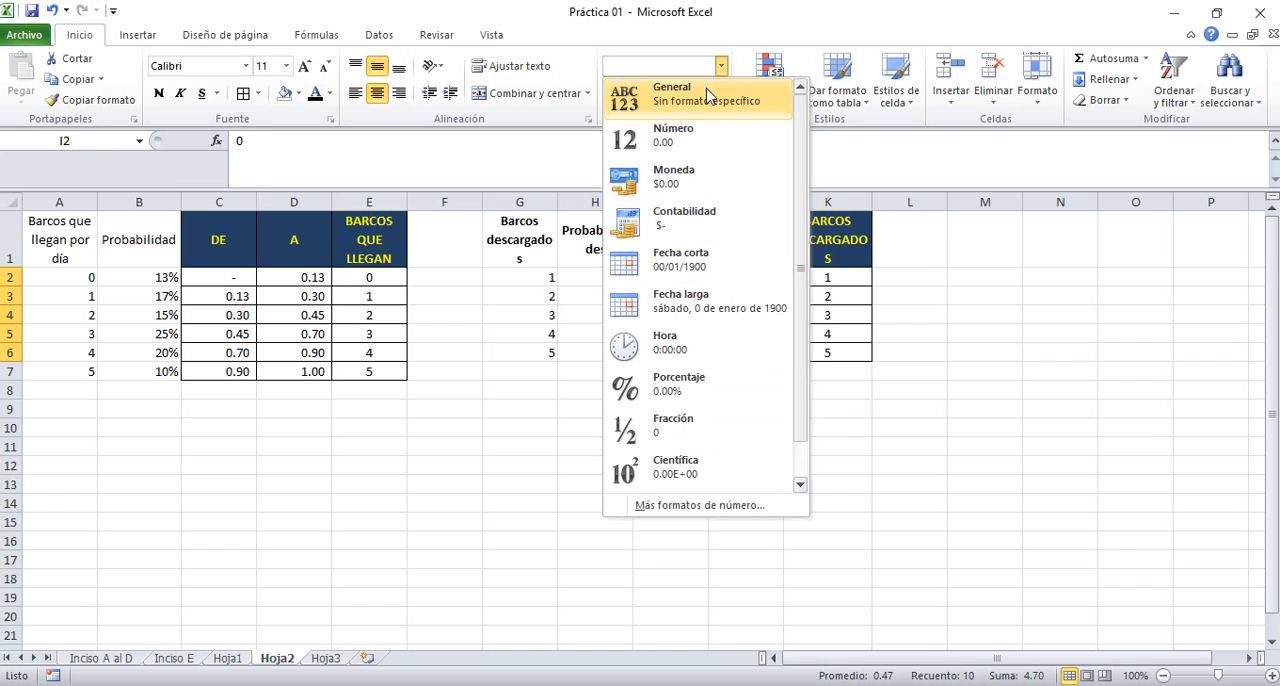
{"action": "left_click", "coordinate": [705, 92]}
Apply the General number format to the arrival table's DE and A limits in C2:D7
{"action": "left_click_drag", "start_coordinate": [231, 277], "coordinate": [305, 371]}
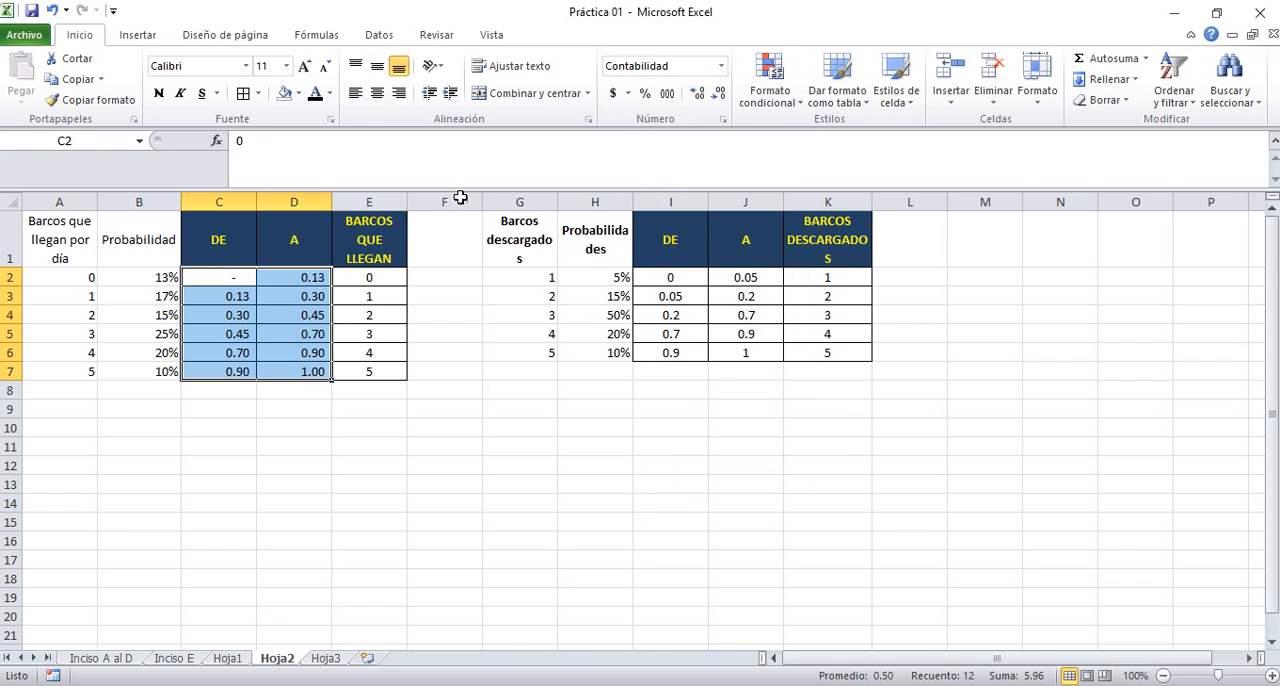
{"action": "left_click", "coordinate": [681, 66]}
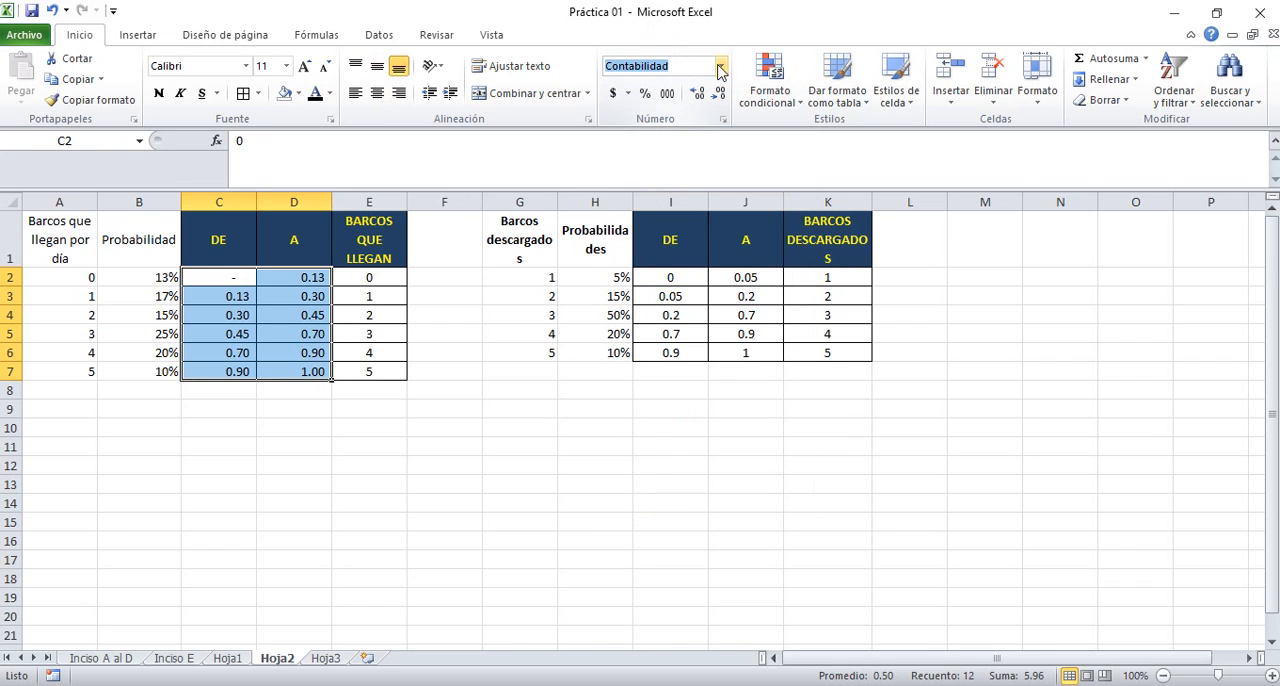
{"action": "left_click", "coordinate": [721, 66]}
{"action": "left_click", "coordinate": [690, 88]}
{"action": "left_click", "coordinate": [224, 428]}
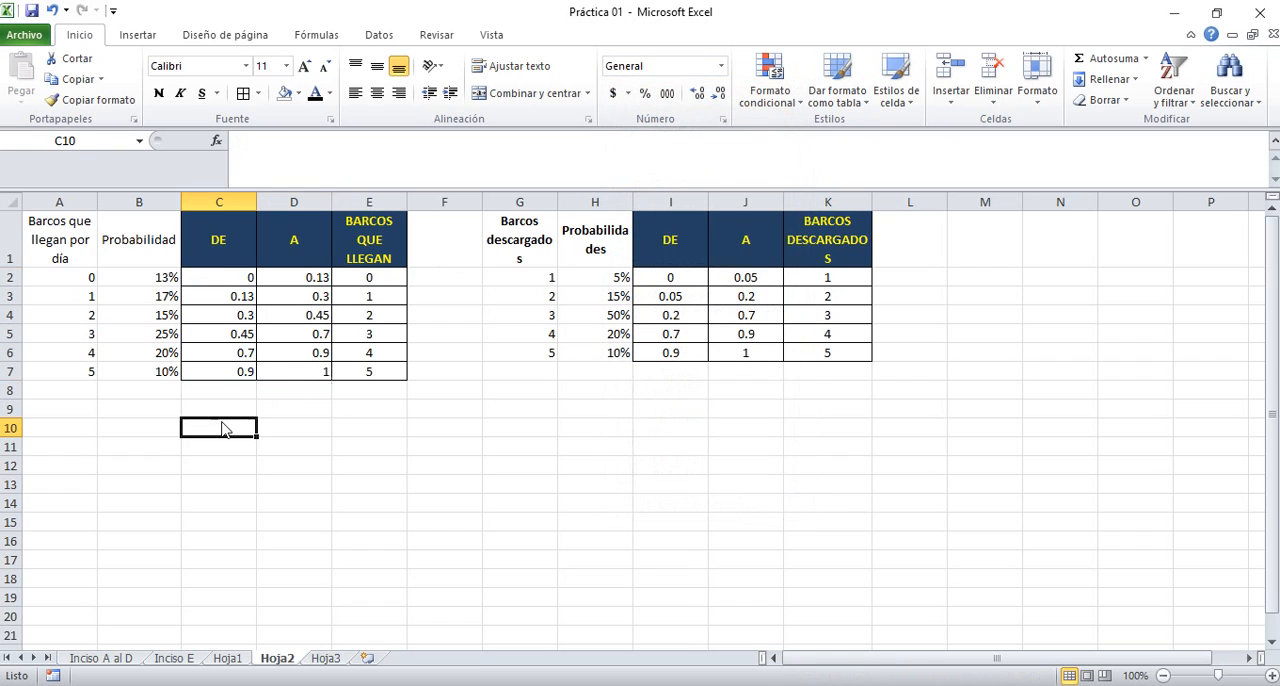
Enter the heading DIA in cell A10 and make it bold
{"action": "left_click", "coordinate": [75, 429]}
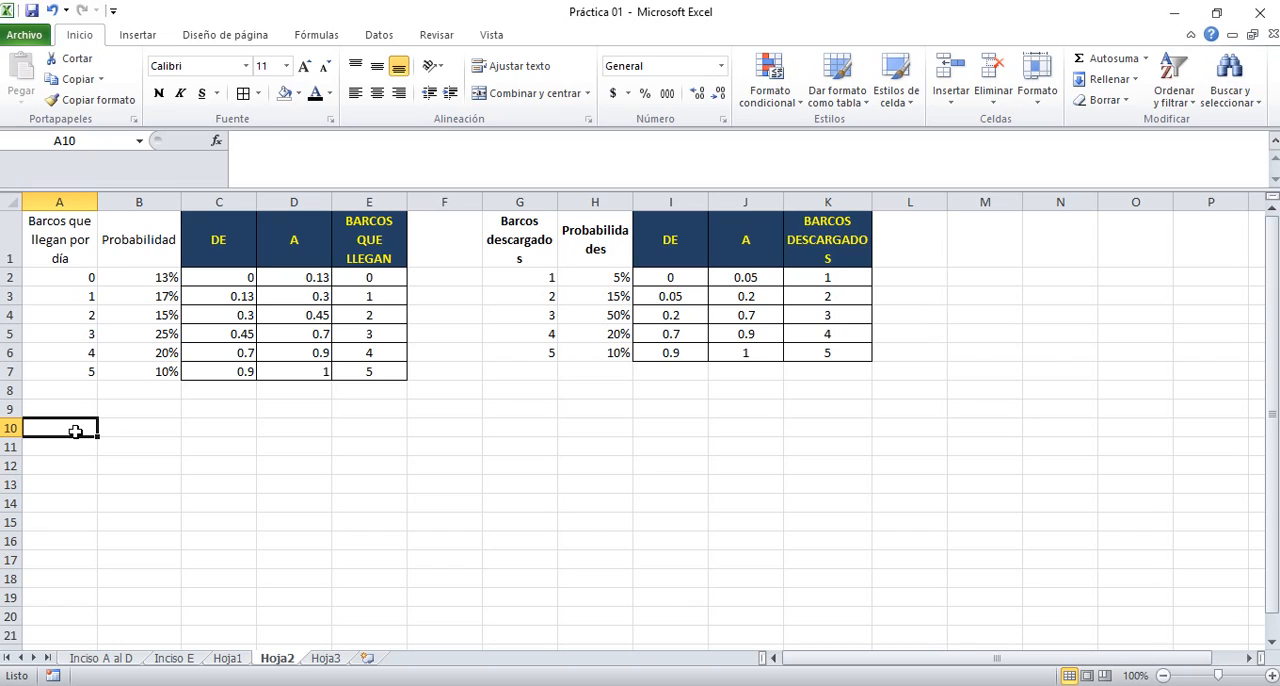
{"action": "type", "text": "DIA"}
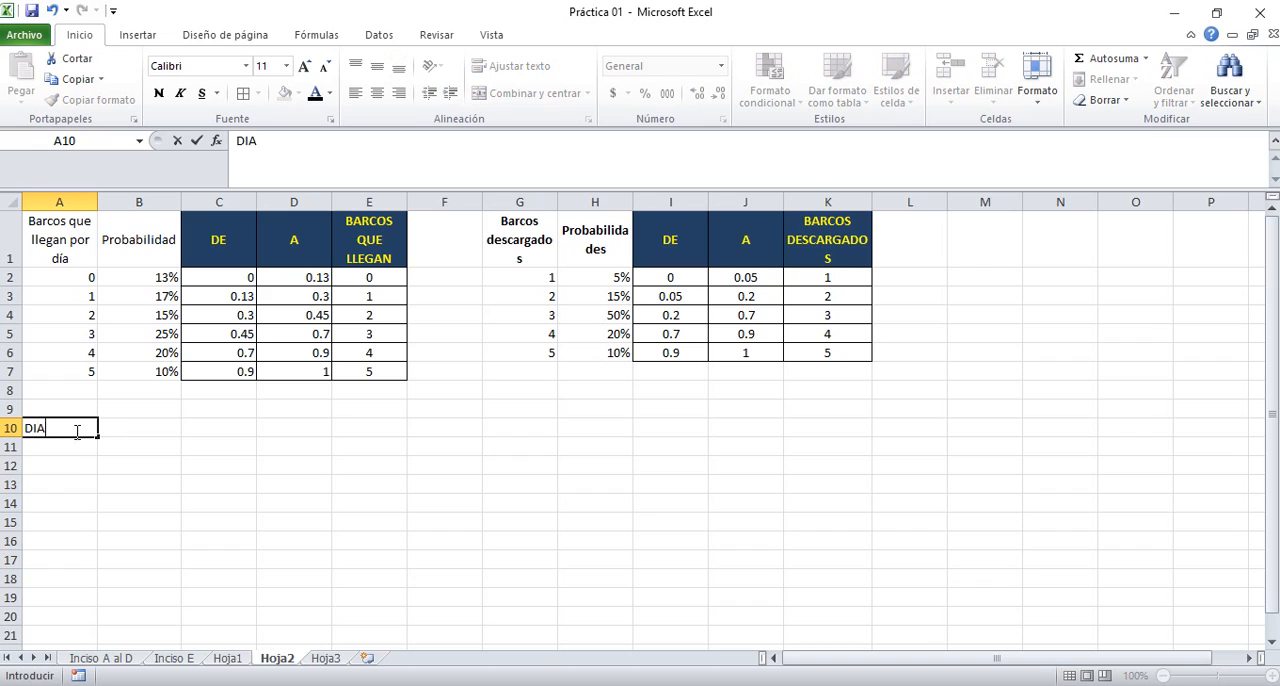
{"action": "key", "text": "Tab"}
{"action": "left_click", "coordinate": [77, 432]}
{"action": "key", "text": "ctrl+n"}
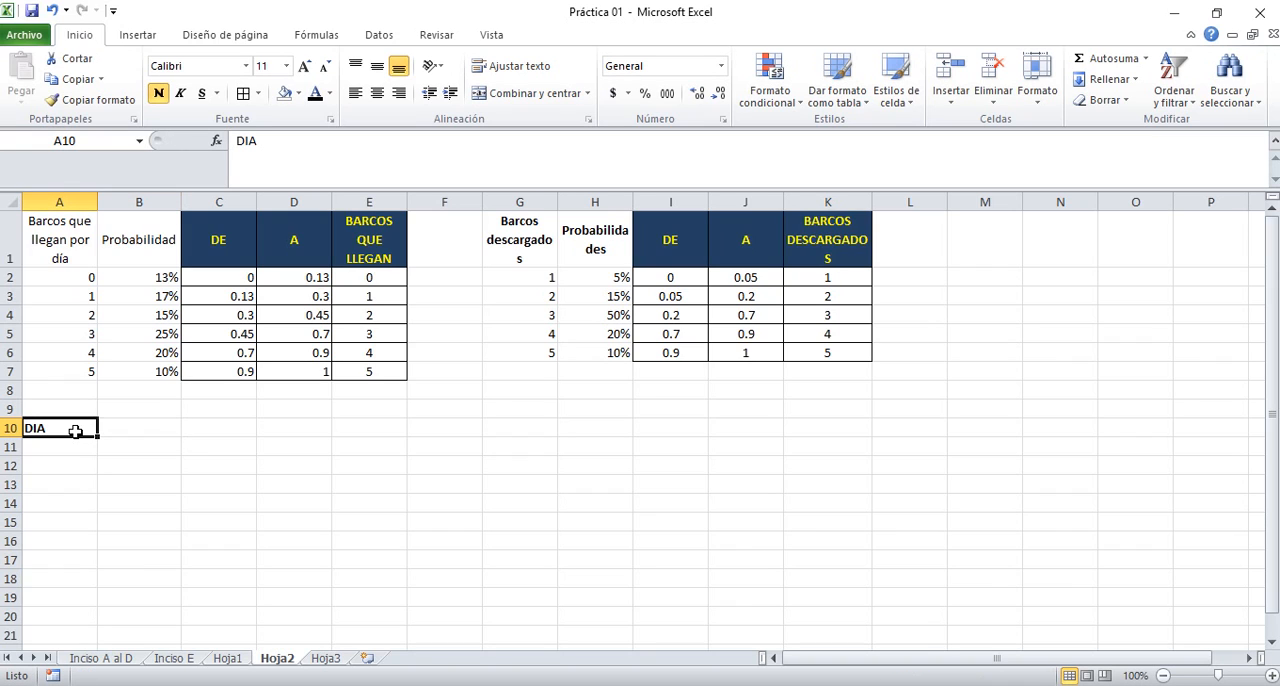
{"action": "key", "text": "Return"}
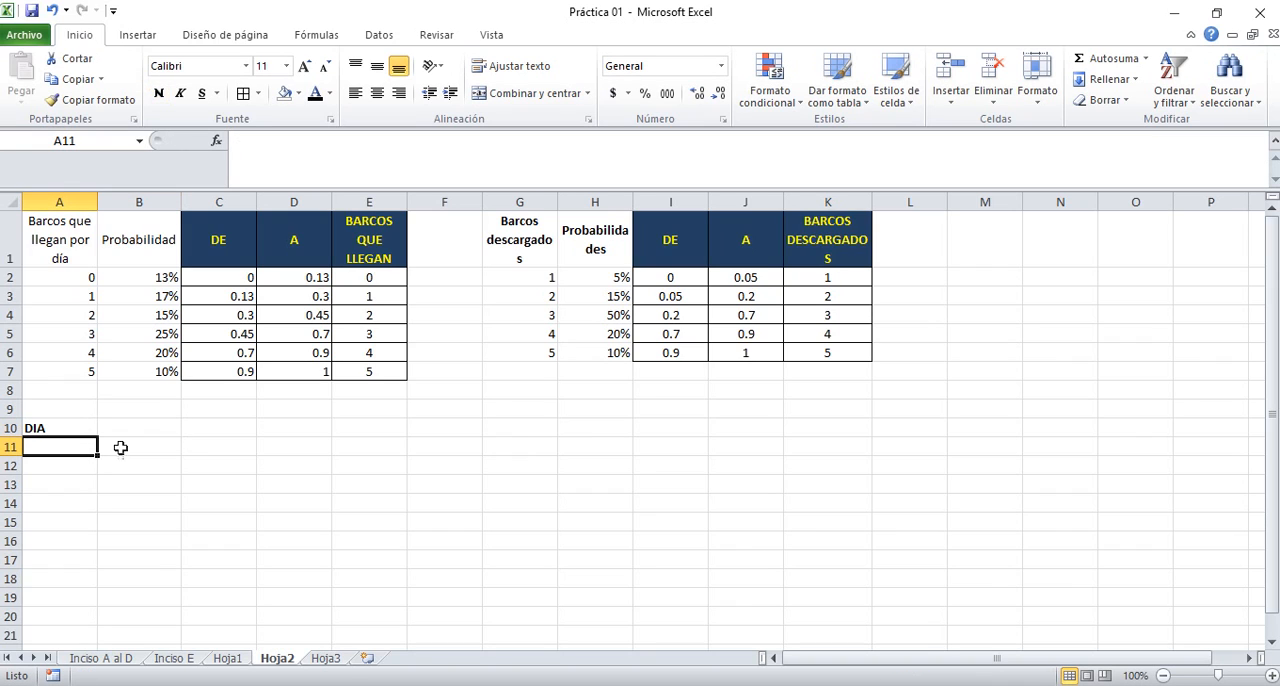
Check the simulation length on the PowerPoint slide, enter 1, 2 and 3 from A11 in Excel, and fill the series down for 30 days
{"action": "key", "text": "alt+Tab"}
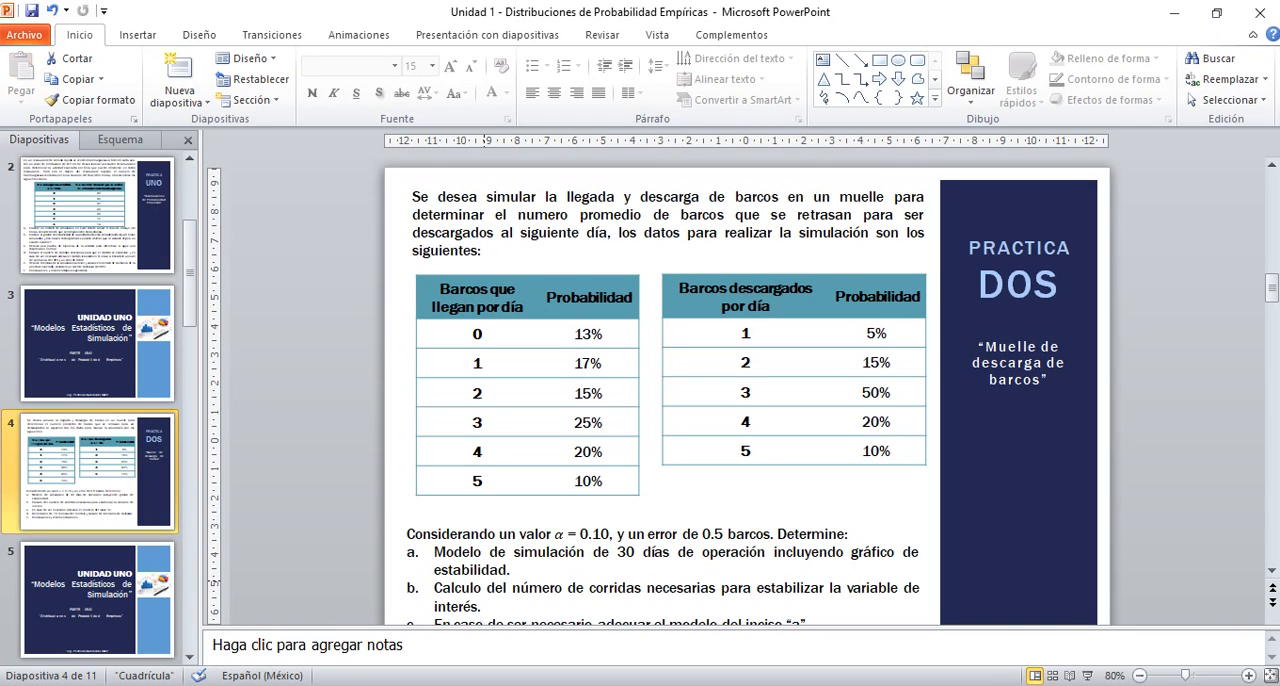
{"action": "key", "text": "alt+Tab"}
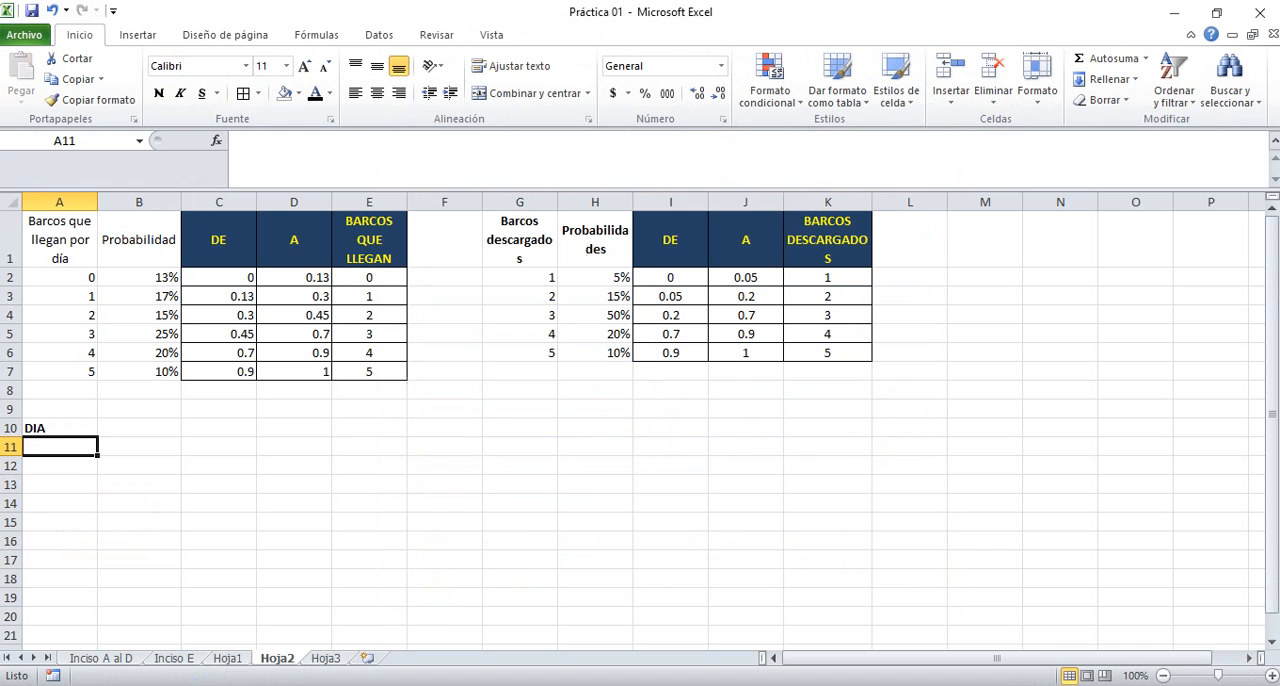
{"action": "type", "text": "1"}
{"action": "key", "text": "Return"}
{"action": "type", "text": "2"}
{"action": "key", "text": "Return"}
{"action": "type", "text": "3"}
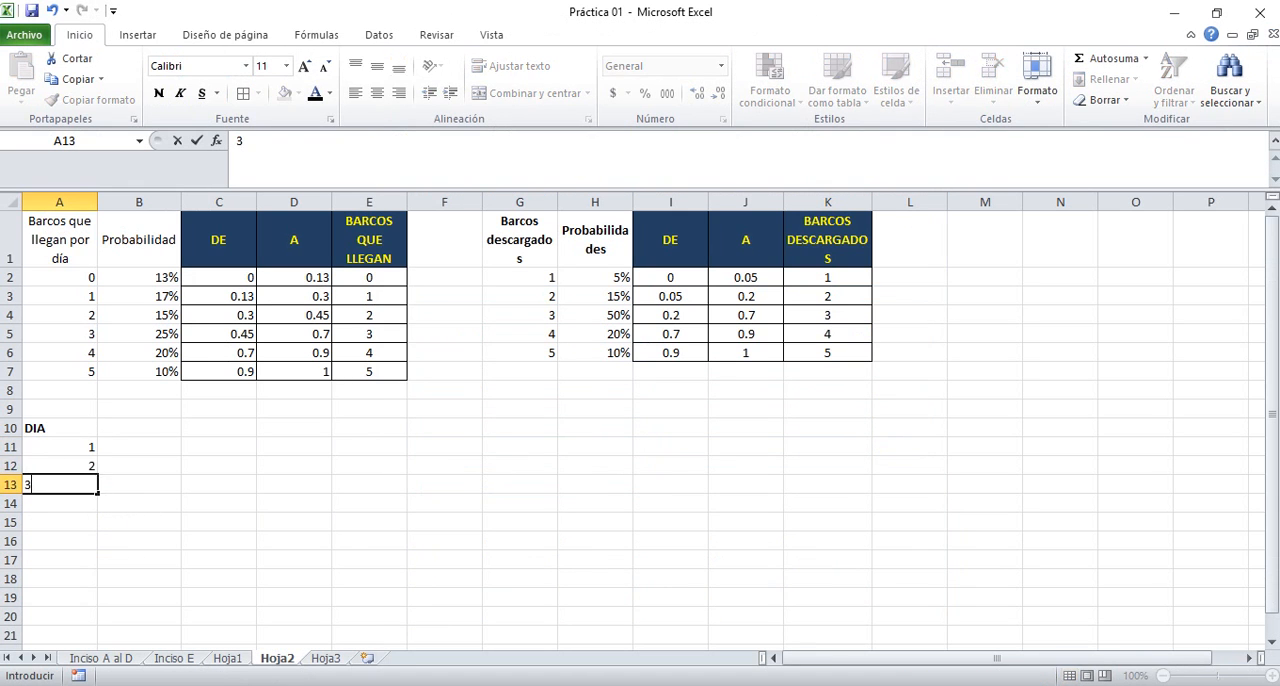
{"action": "key", "text": "Up"}
{"action": "key", "text": "Up"}
{"action": "key", "text": "shift+Down"}
{"action": "key", "text": "shift+Down"}
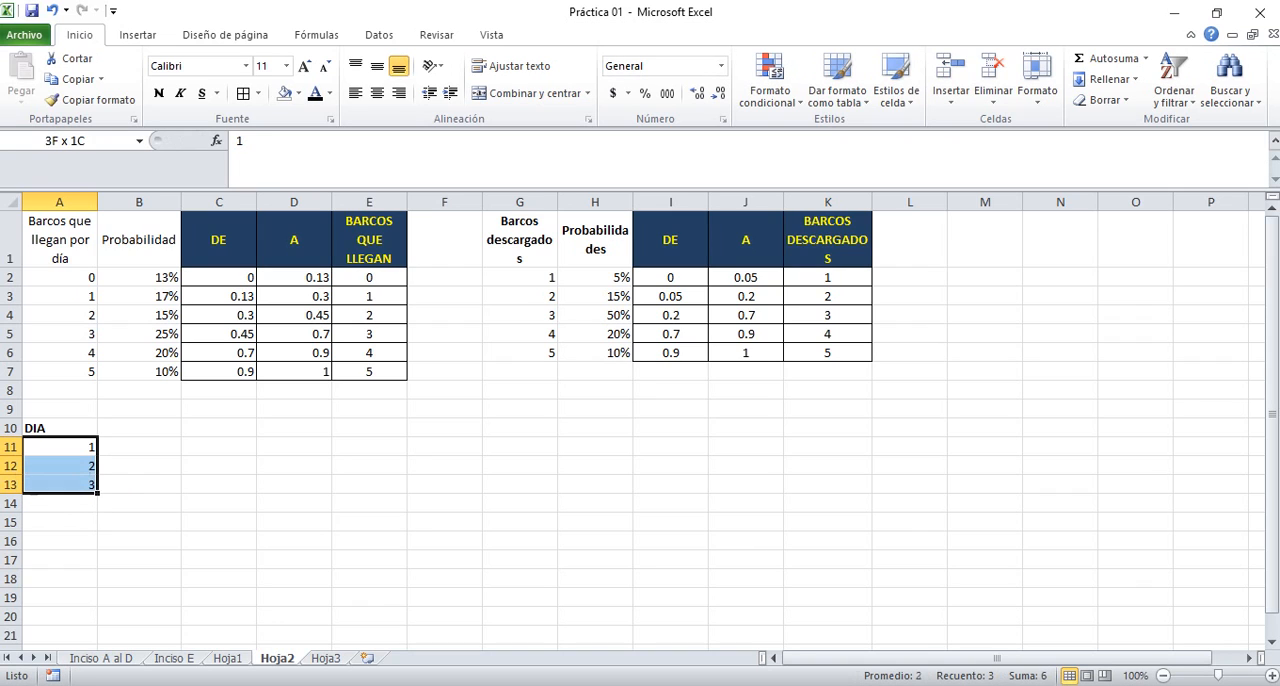
{"action": "mouse_move", "coordinate": [97, 493]}
{"action": "left_mouse_down"}
{"action": "mouse_move", "coordinate": [101, 670]}
{"action": "mouse_move", "coordinate": [76, 504]}
{"action": "left_mouse_up"}
{"action": "key", "text": "Up"}
{"action": "key", "text": "Up"}
{"action": "key", "text": "Up"}
{"action": "key", "text": "Up"}
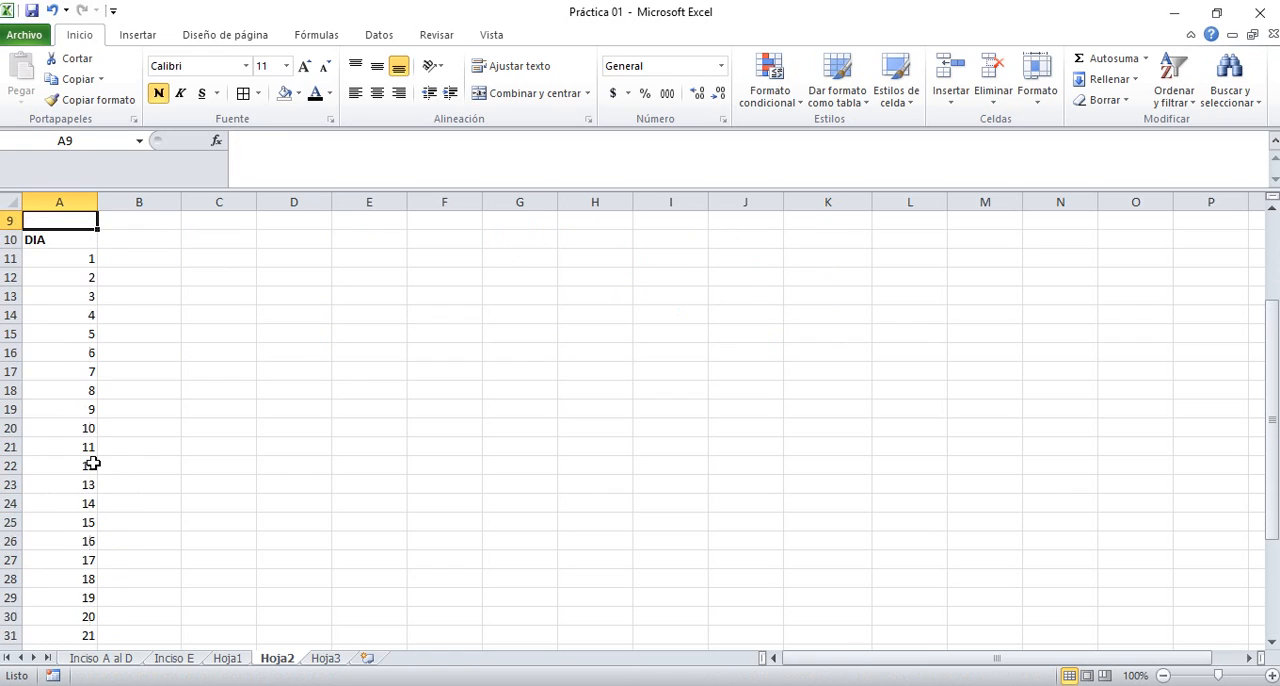
Center the day numbers in A11:A40 horizontally, and center the DIA heading in A10 both horizontally and vertically
{"action": "key", "text": "Down"}
{"action": "key", "text": "Down"}
{"action": "key", "text": "Down"}
{"action": "key", "text": "Down"}
{"action": "key", "text": "ctrl+shift+Down"}
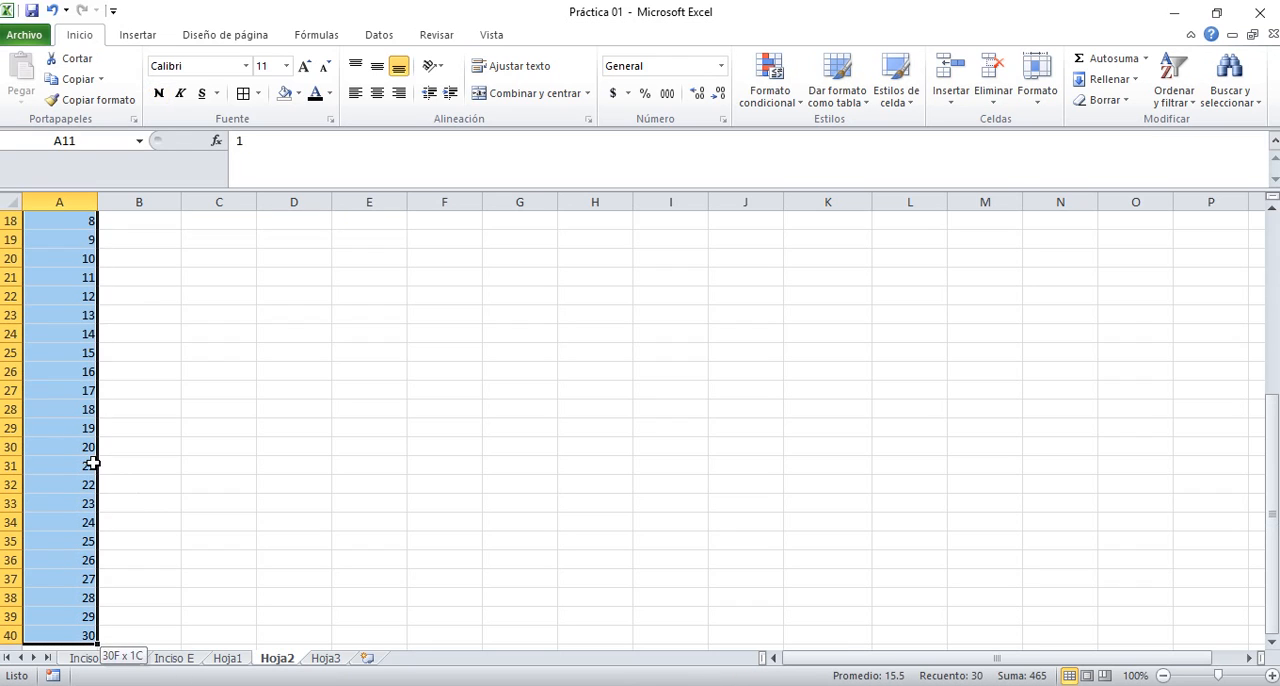
{"action": "key", "text": "Up"}
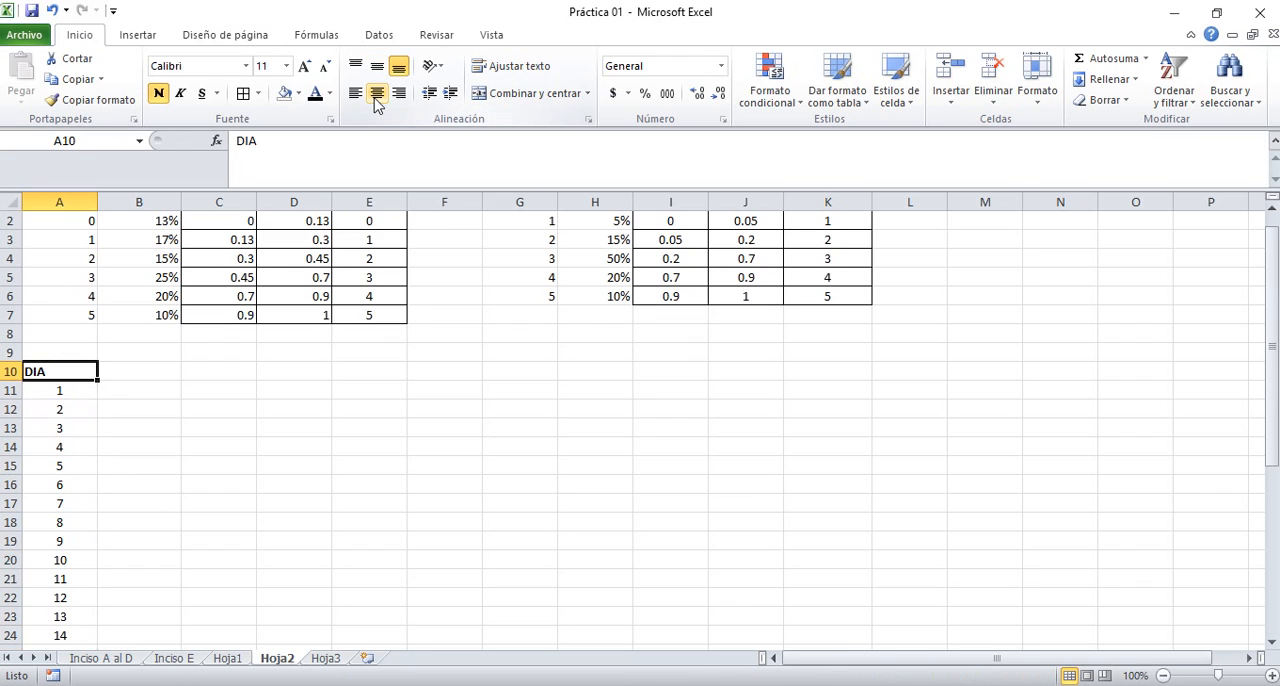
{"action": "left_click", "coordinate": [377, 93]}
{"action": "left_click", "coordinate": [378, 66]}
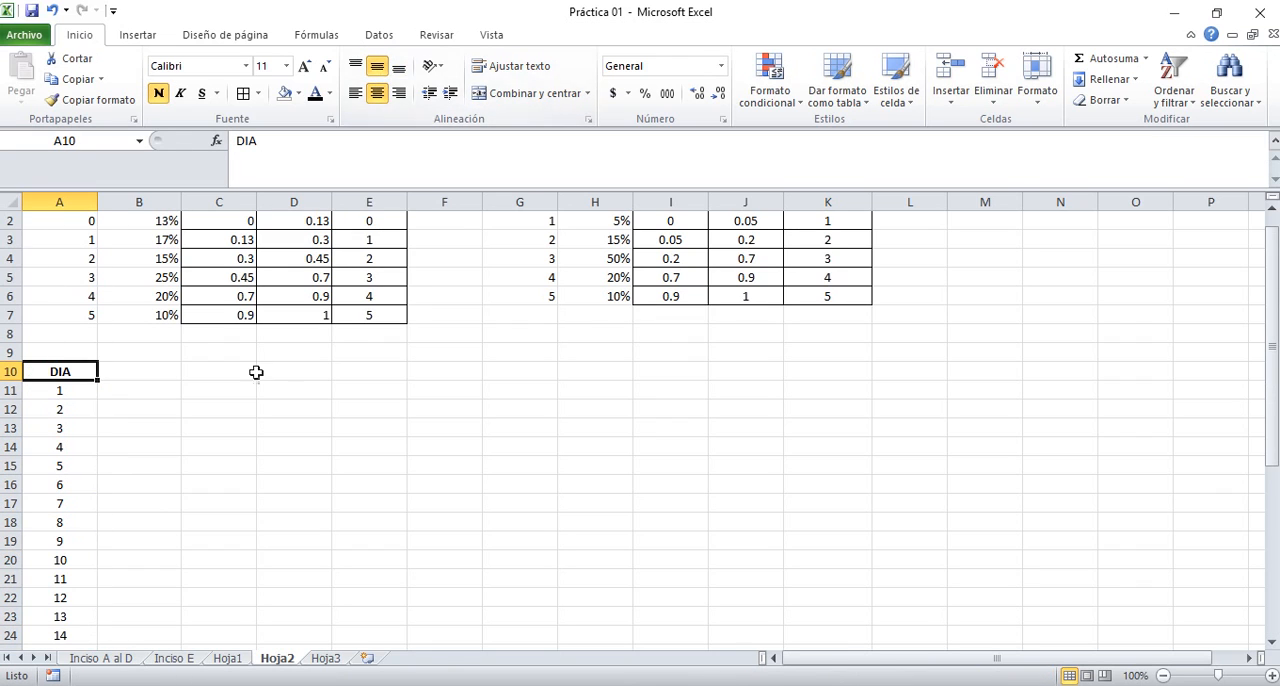
Enter the heading CANTIDAD DE BARCOS PENDIENTES DEL DIA ANTERIOR in cell B10
{"action": "left_click", "coordinate": [162, 367]}
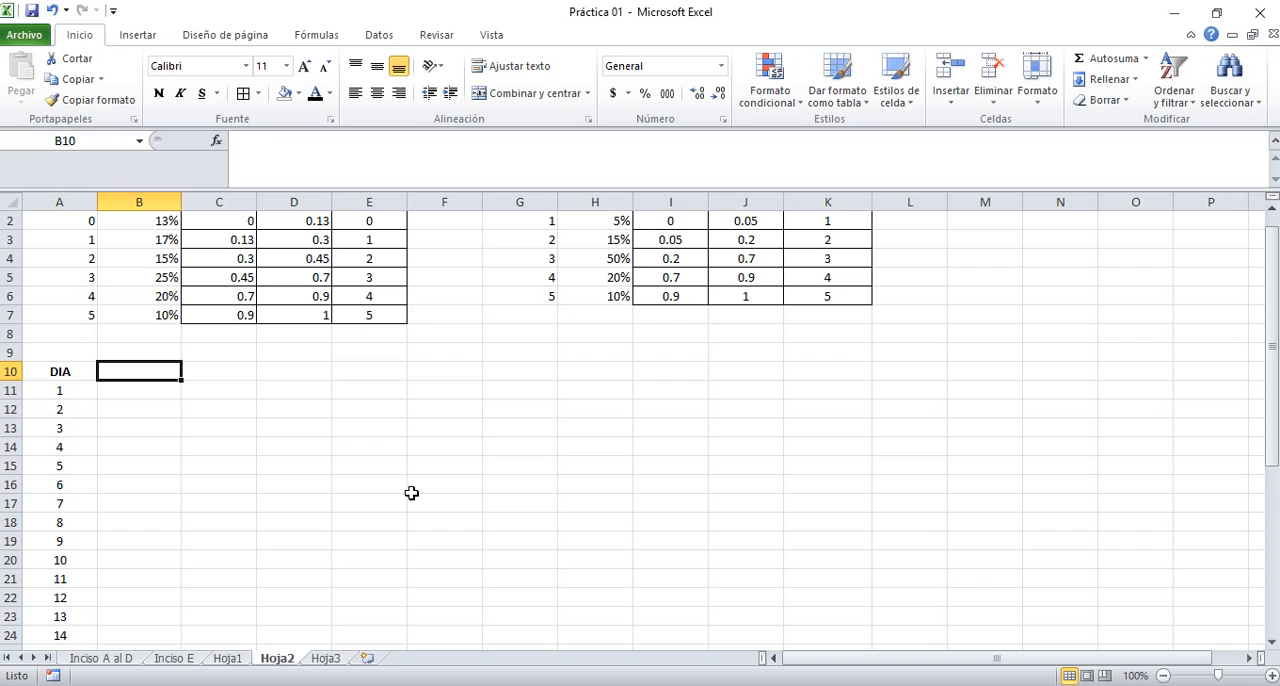
{"action": "type", "text": "CA"}
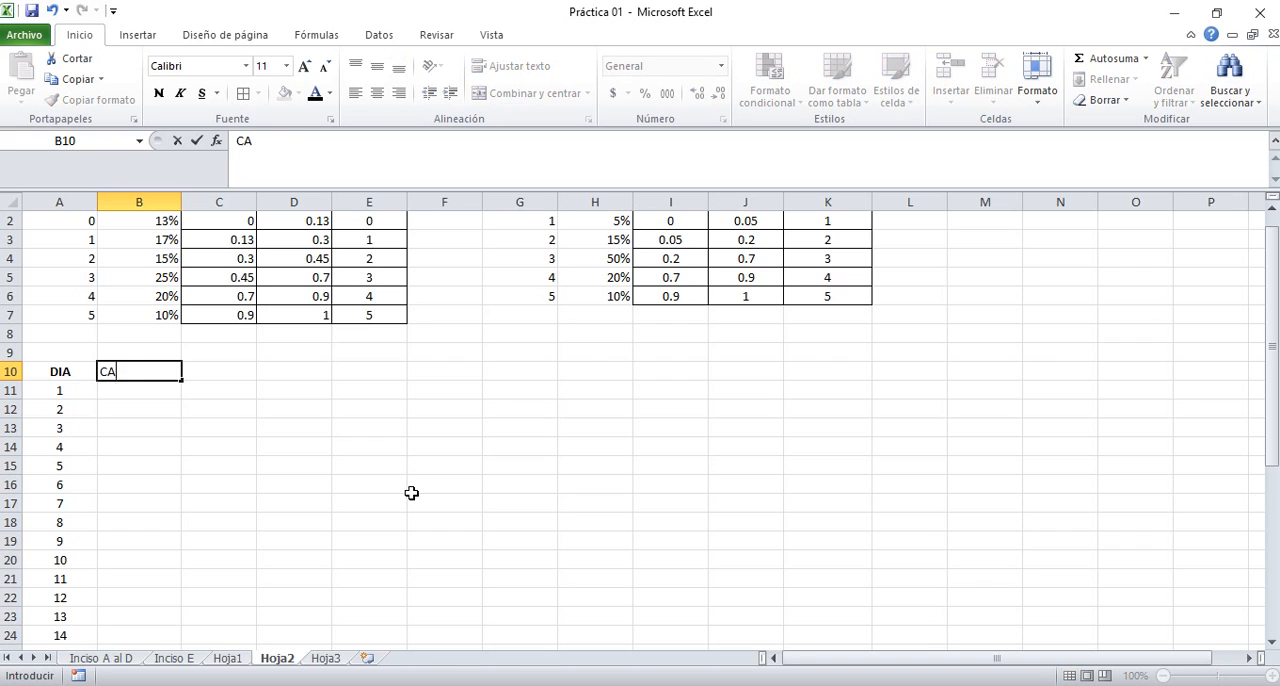
{"action": "type", "text": "NTIDAD DE BARCOS "}
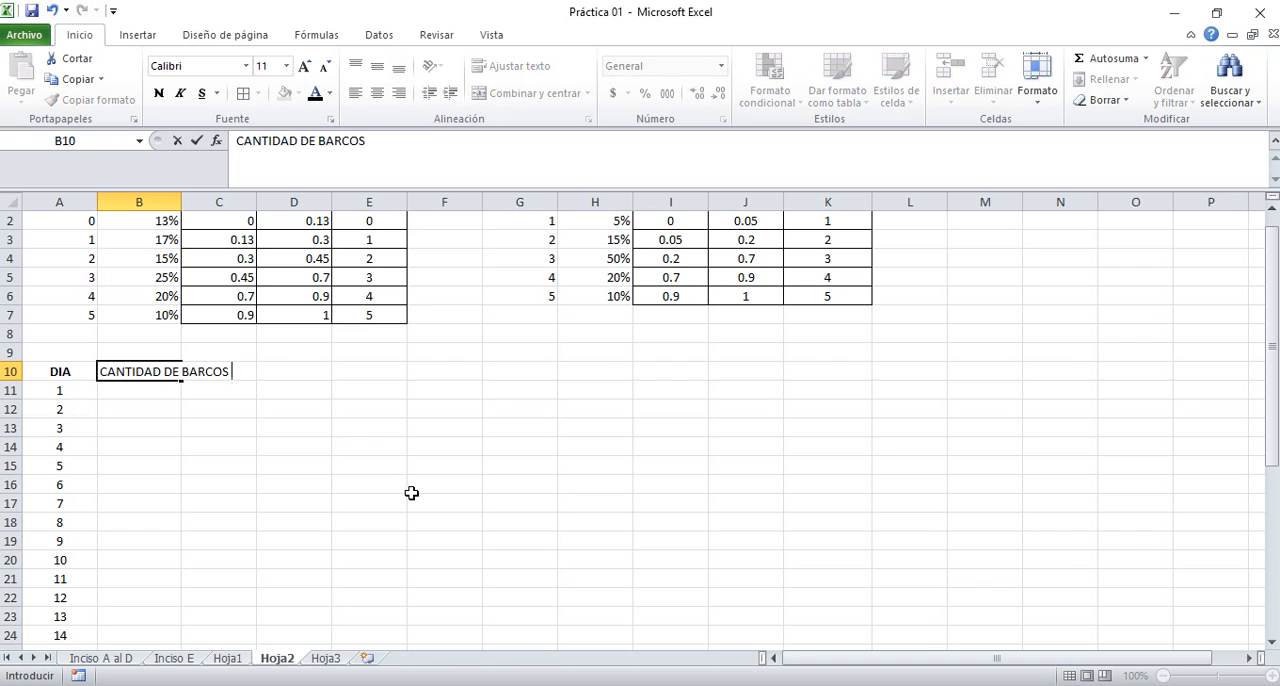
{"action": "type", "text": "PENDIENTES DEL DIA ANTERIOR"}
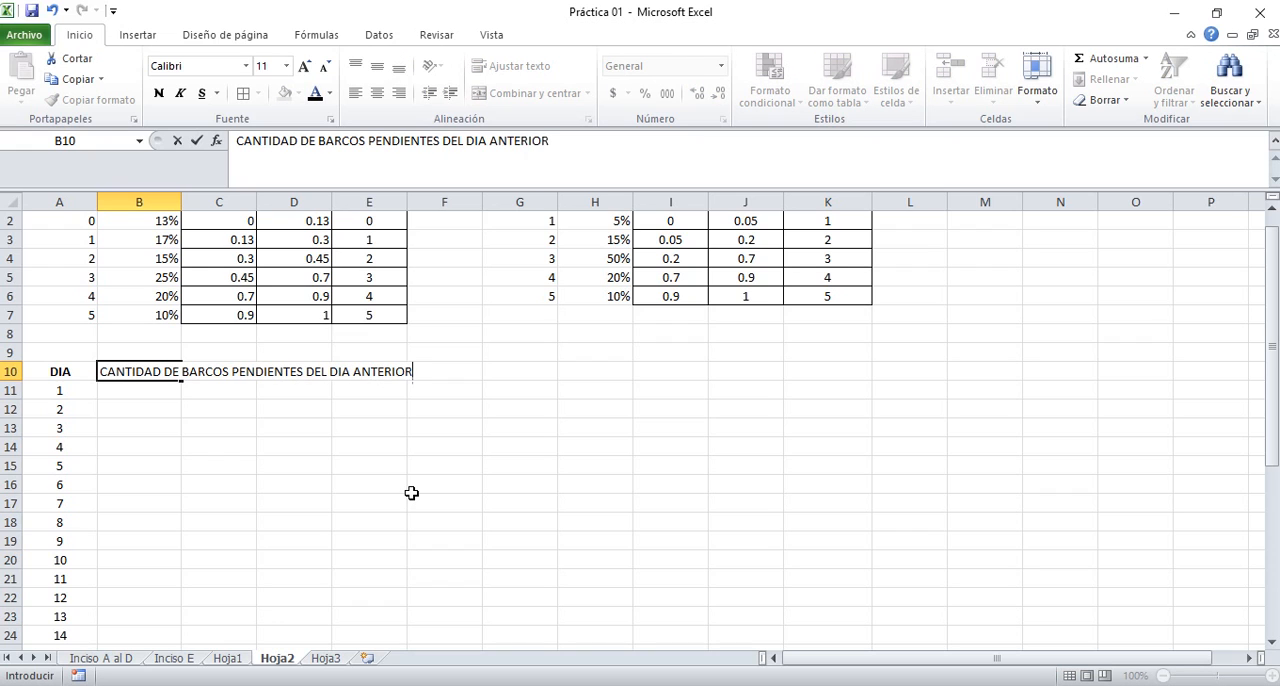
{"action": "key", "text": "Return"}
Wrap the text of the pending ships heading in B10, center it horizontally and vertically, and make it bold
{"action": "key", "text": "Up"}
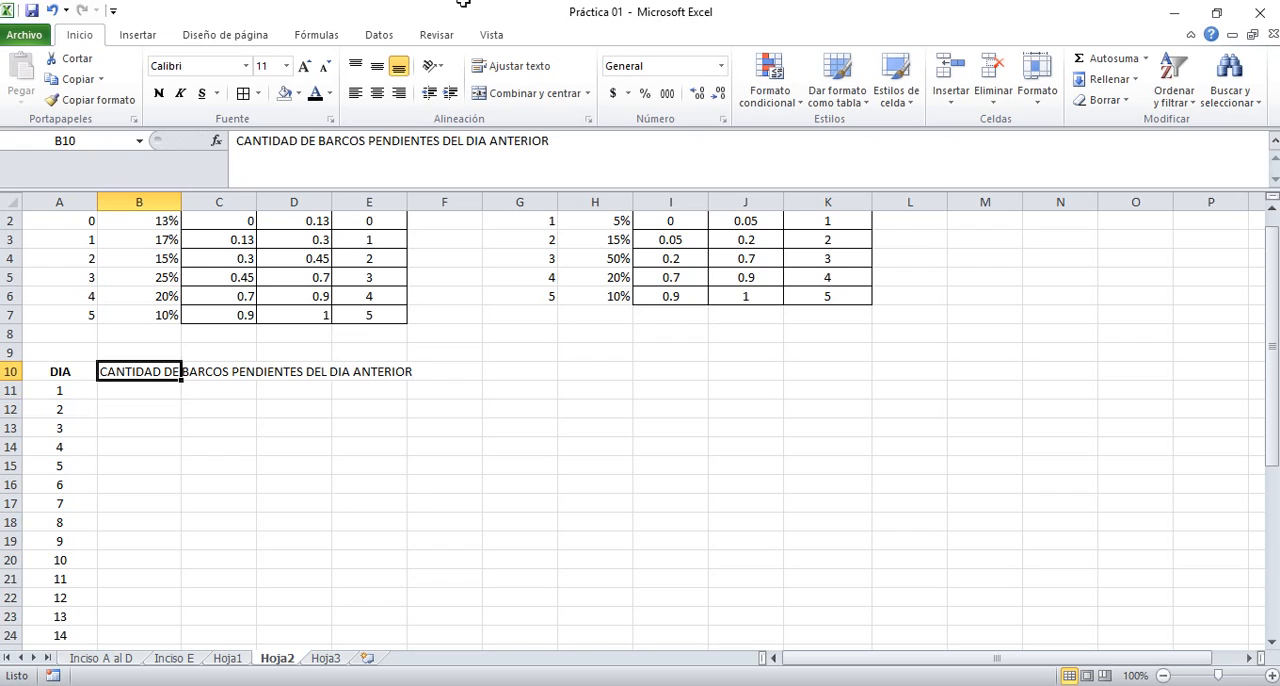
{"action": "left_click", "coordinate": [519, 65]}
{"action": "left_click", "coordinate": [377, 65]}
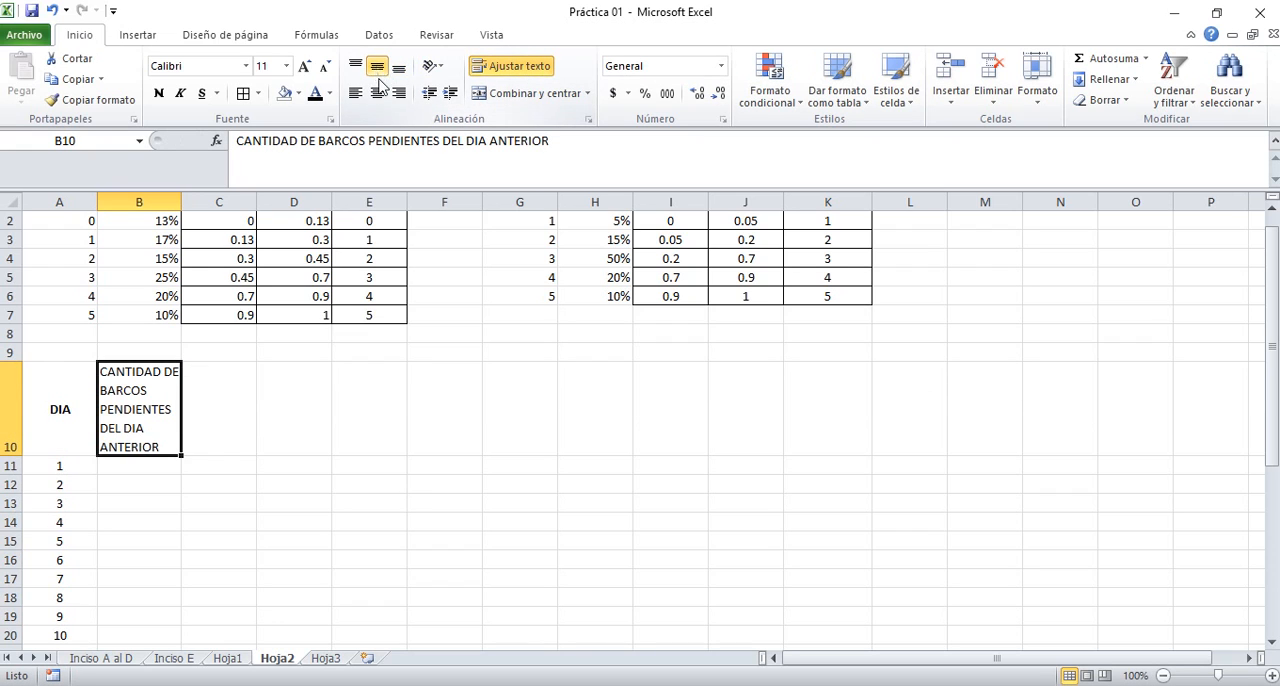
{"action": "left_click", "coordinate": [378, 92]}
{"action": "key", "text": "ctrl+n"}
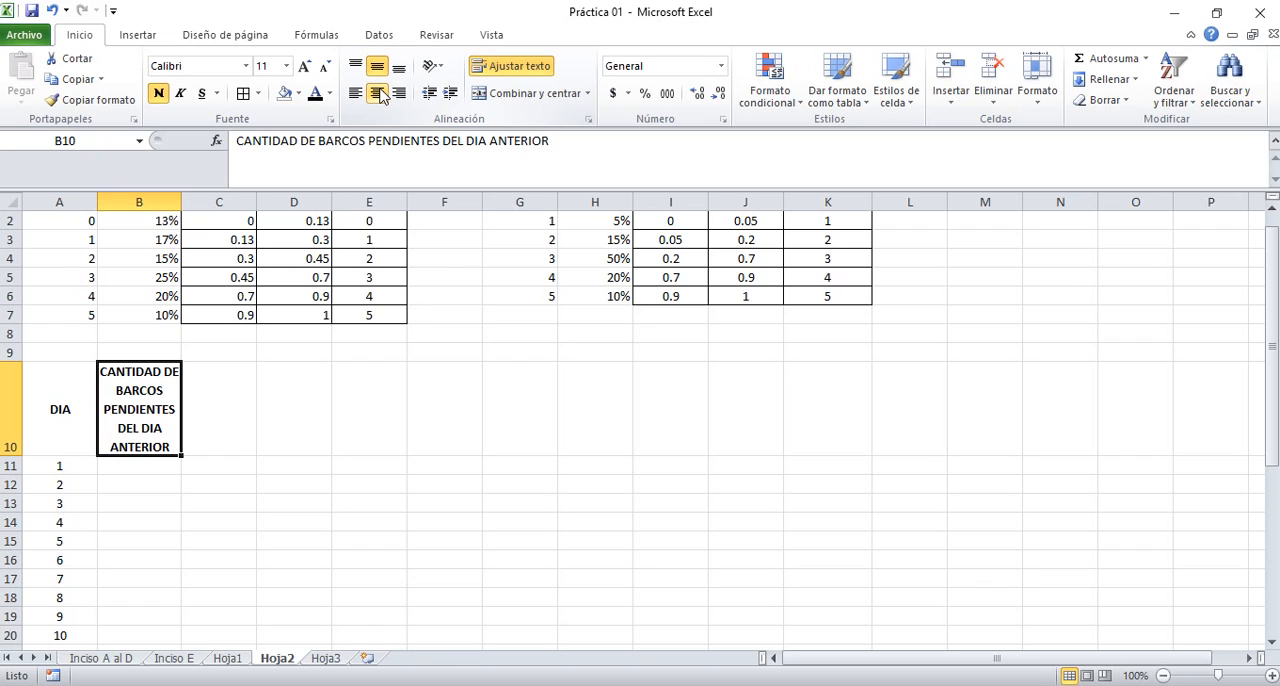
Enter 0 in B11 as the number of pending ships for day 1
{"action": "key", "text": "Return"}
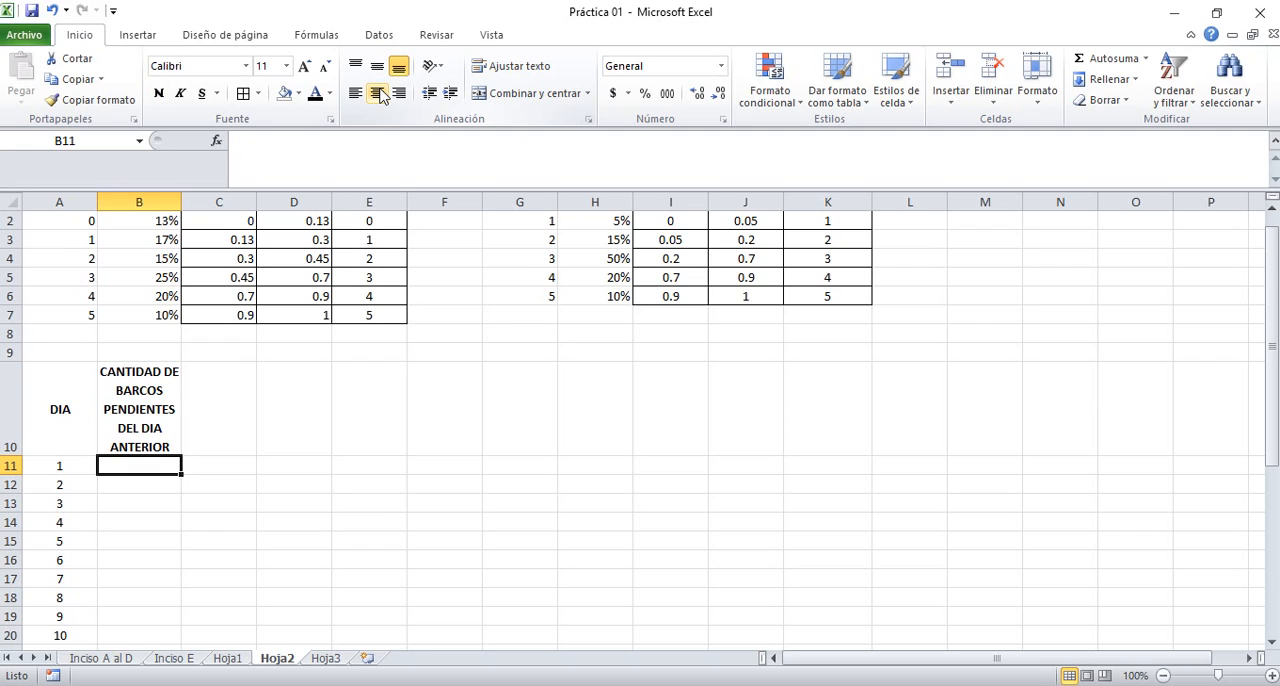
{"action": "type", "text": "0"}
{"action": "key", "text": "Return"}
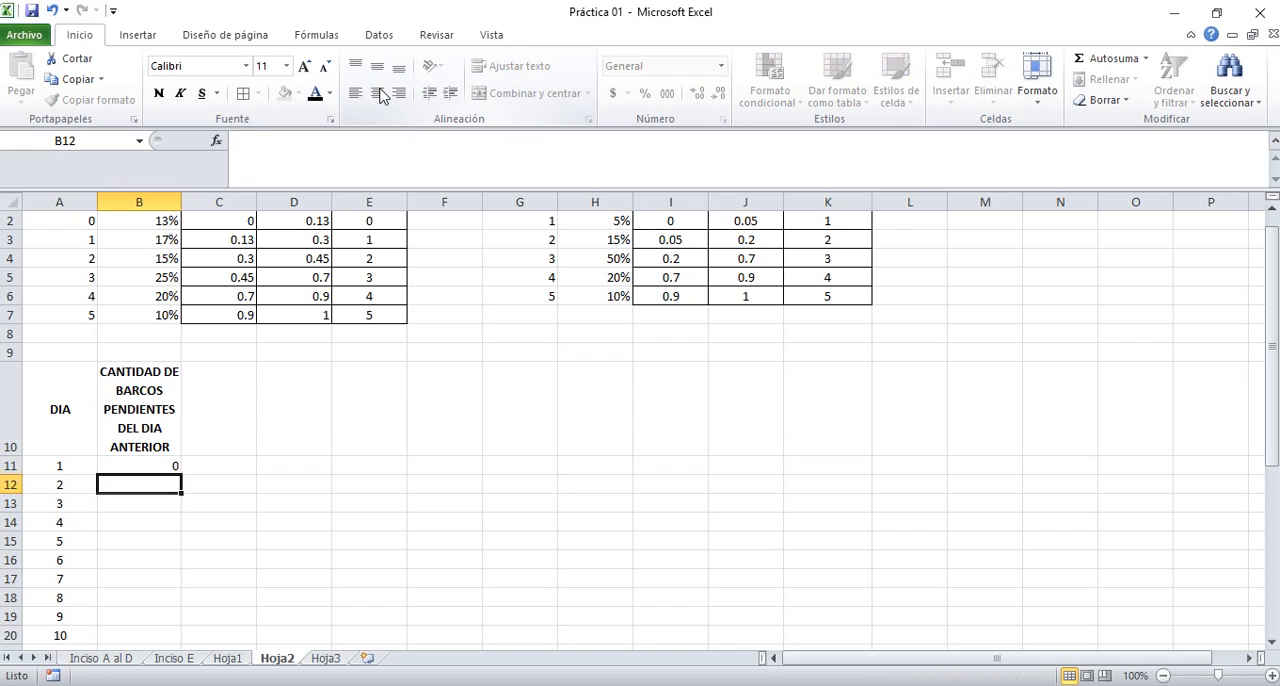
{"action": "key", "text": "Up"}
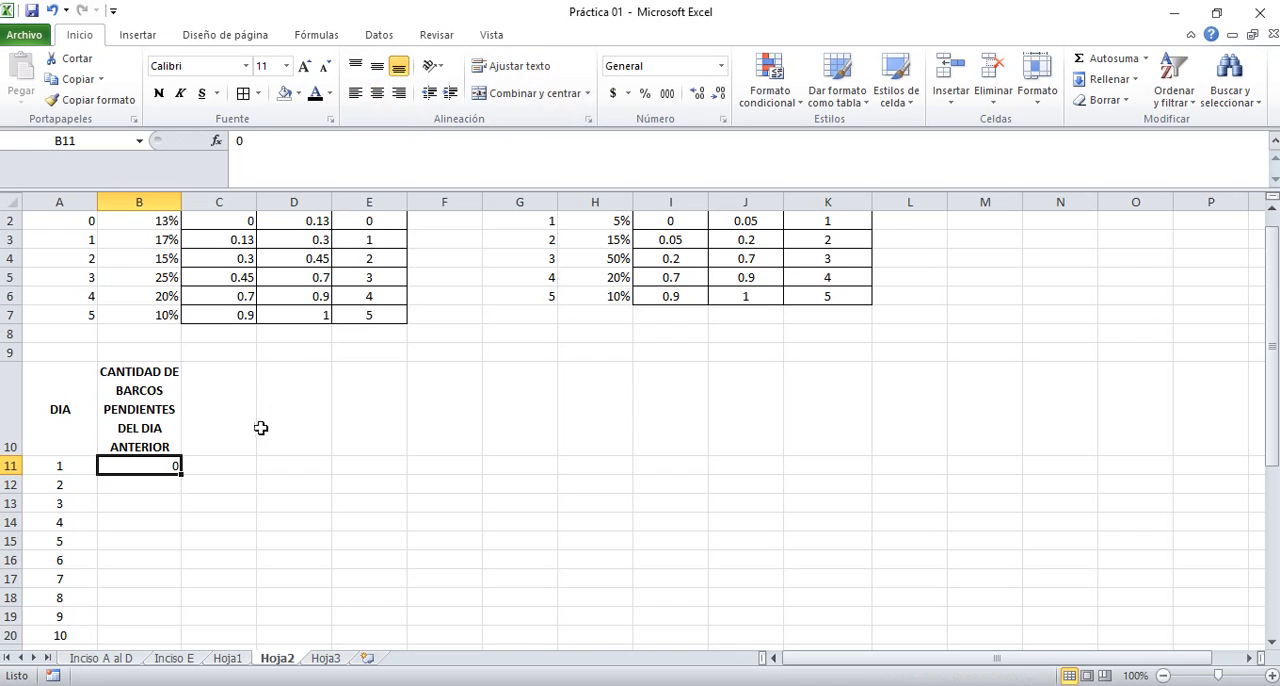
Enter the heading NUMERO ALEATORIO in cell C10
{"action": "left_click", "coordinate": [220, 407]}
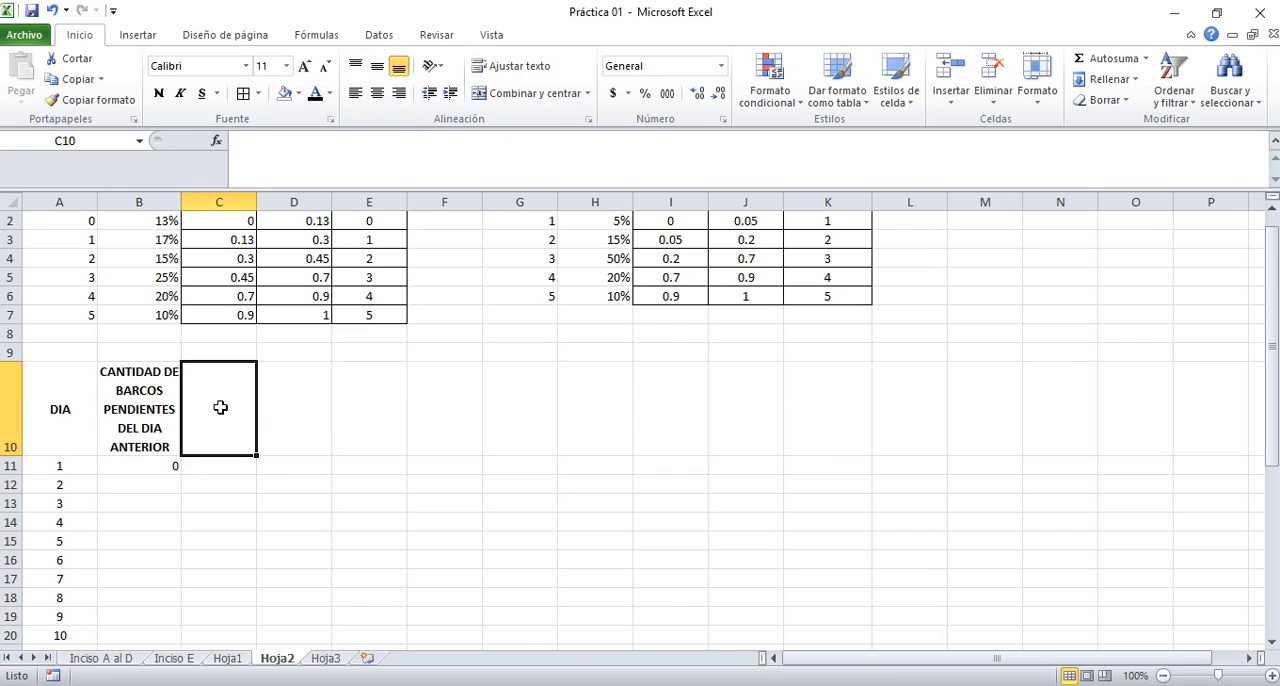
{"action": "type", "text": "NUME"}
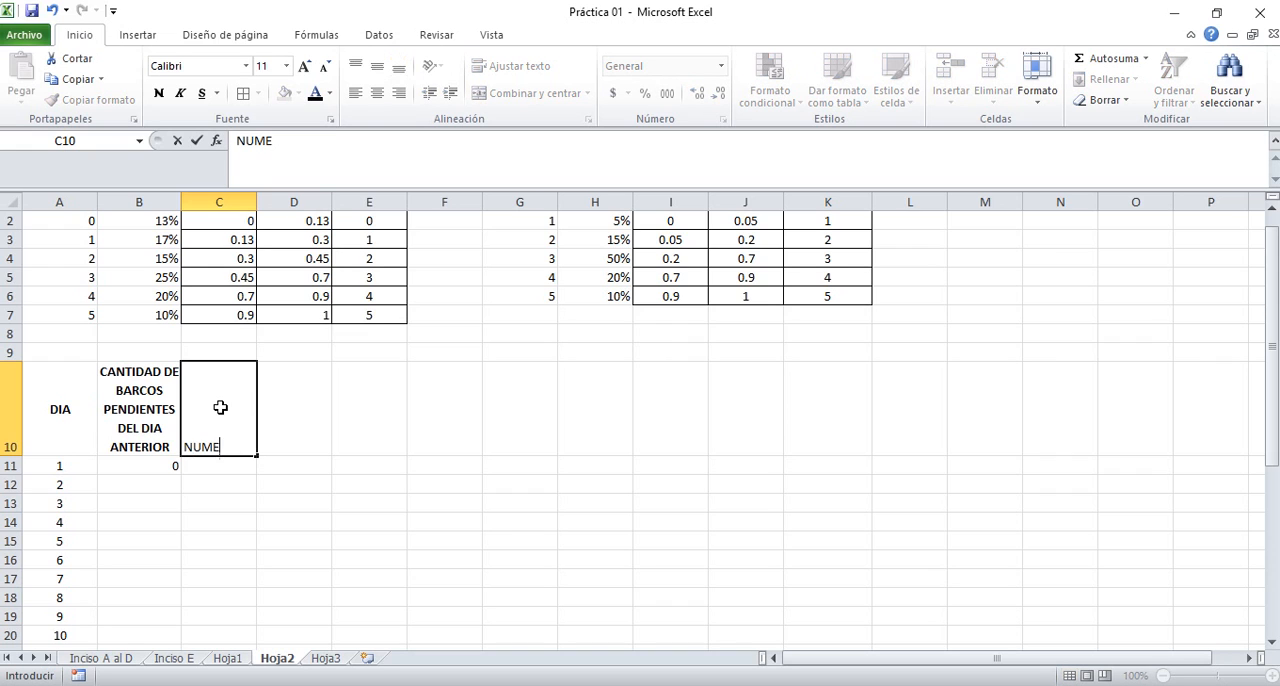
{"action": "type", "text": "RO ALEATORIO"}
{"action": "key", "text": "Return"}
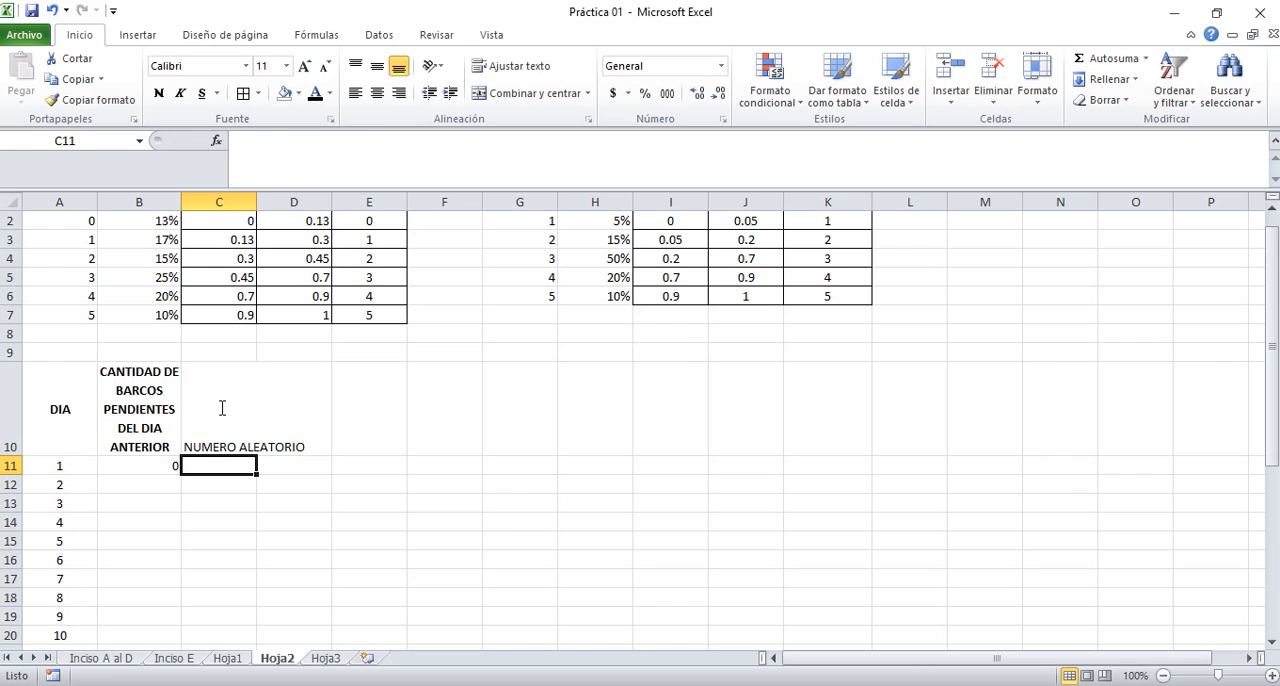
Center the NUMERO ALEATORIO heading in C10 horizontally and vertically, wrap its text, and make it bold
{"action": "key", "text": "Up"}
{"action": "left_click", "coordinate": [377, 92]}
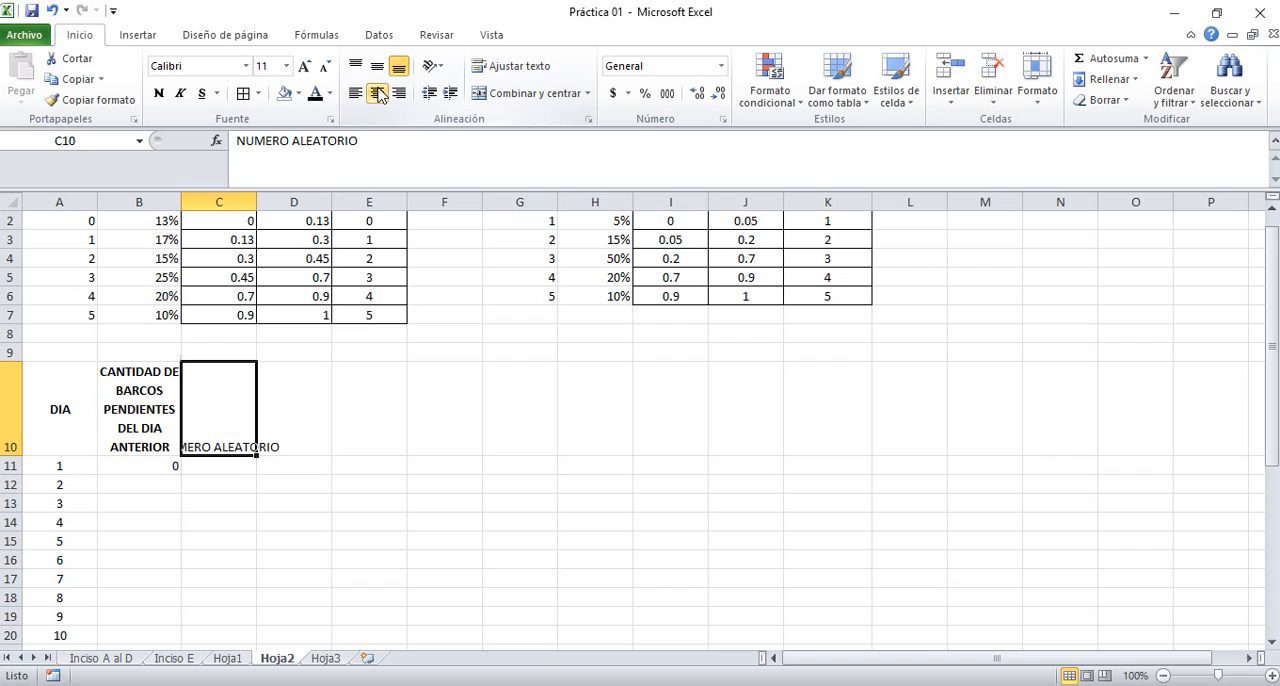
{"action": "left_click", "coordinate": [377, 66]}
{"action": "left_click", "coordinate": [520, 65]}
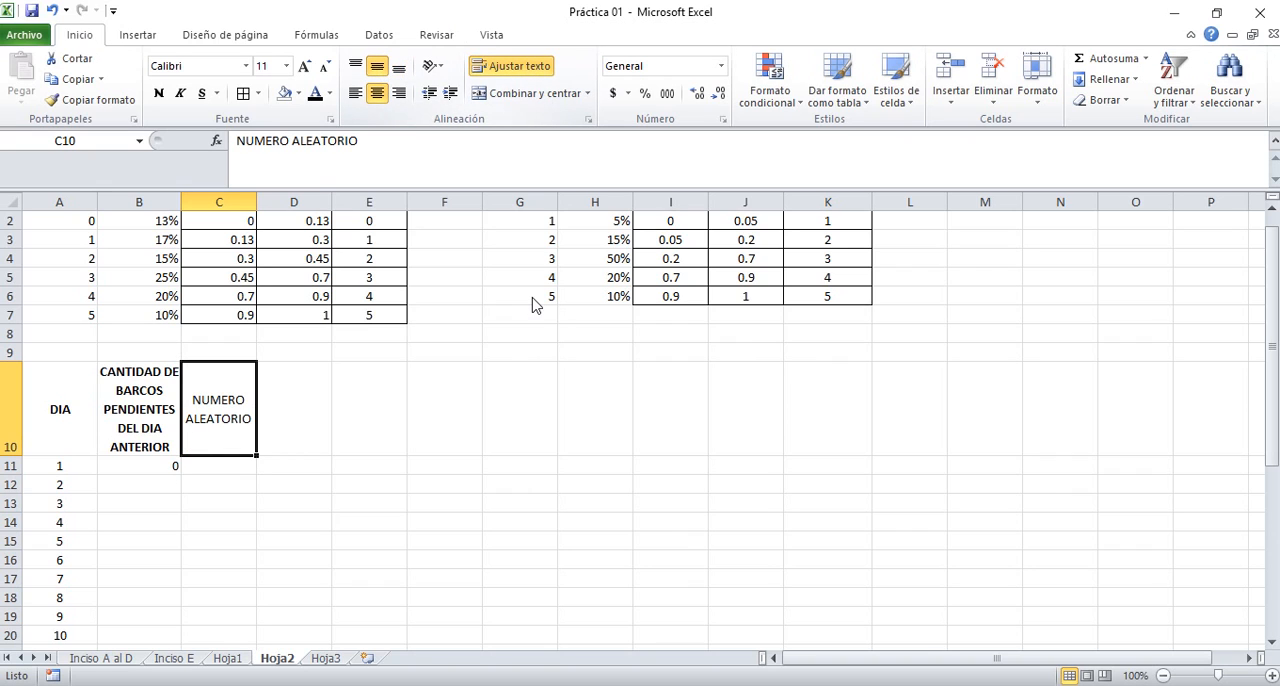
{"action": "key", "text": "ctrl+n"}
Enter the formula =ALEATORIO() in C11 and fill it down to C40 for all 30 days
{"action": "key", "text": "Down"}
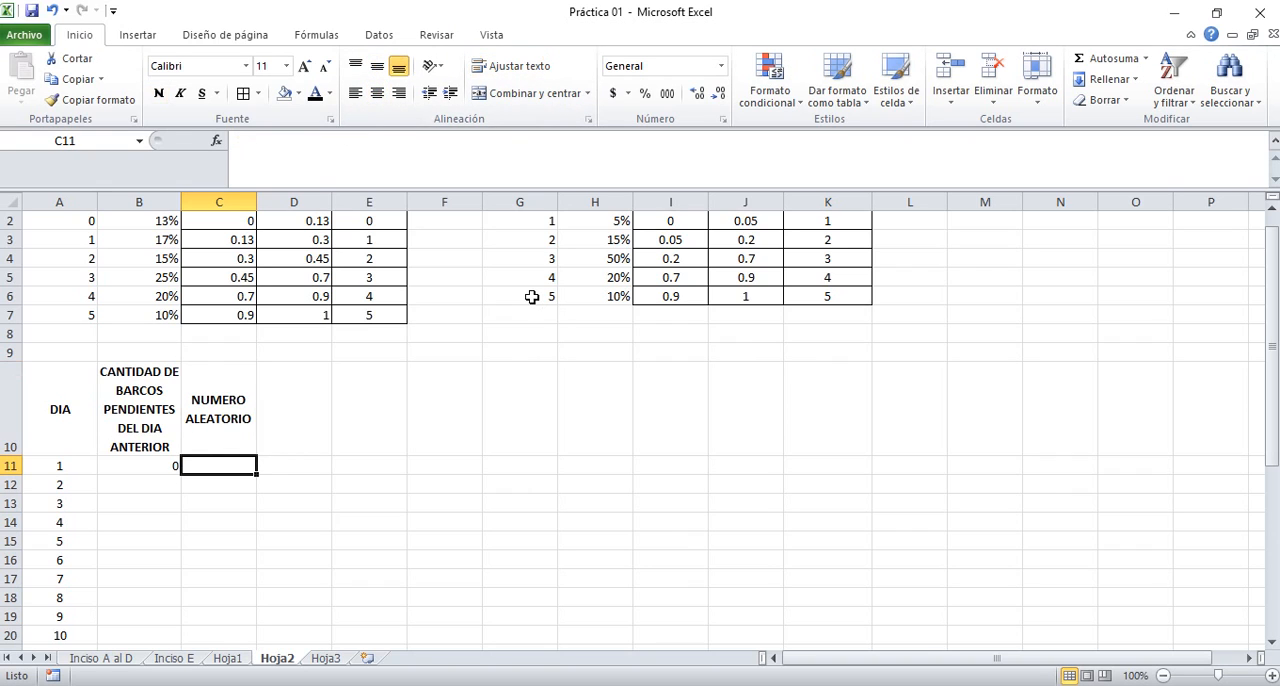
{"action": "type", "text": "=ALEATORIO()"}
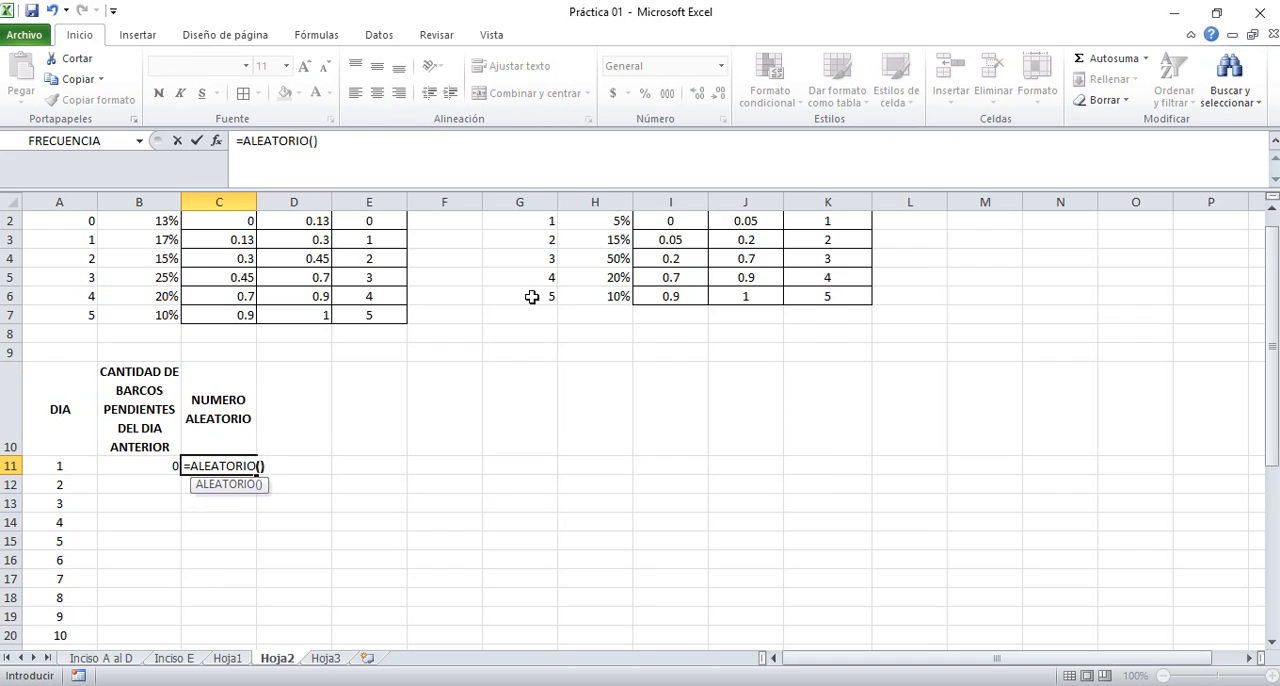
{"action": "key", "text": "Return"}
{"action": "key", "text": "Up"}
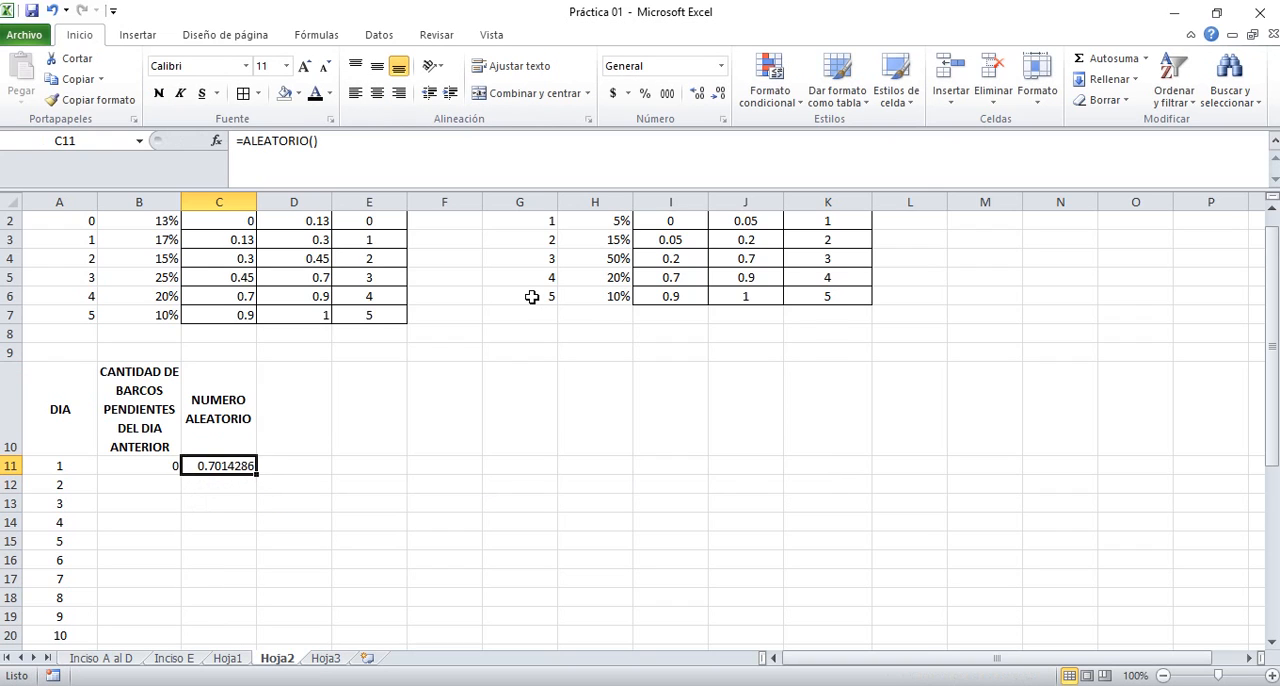
{"action": "left_click_drag", "start_coordinate": [255, 475], "coordinate": [248, 598]}
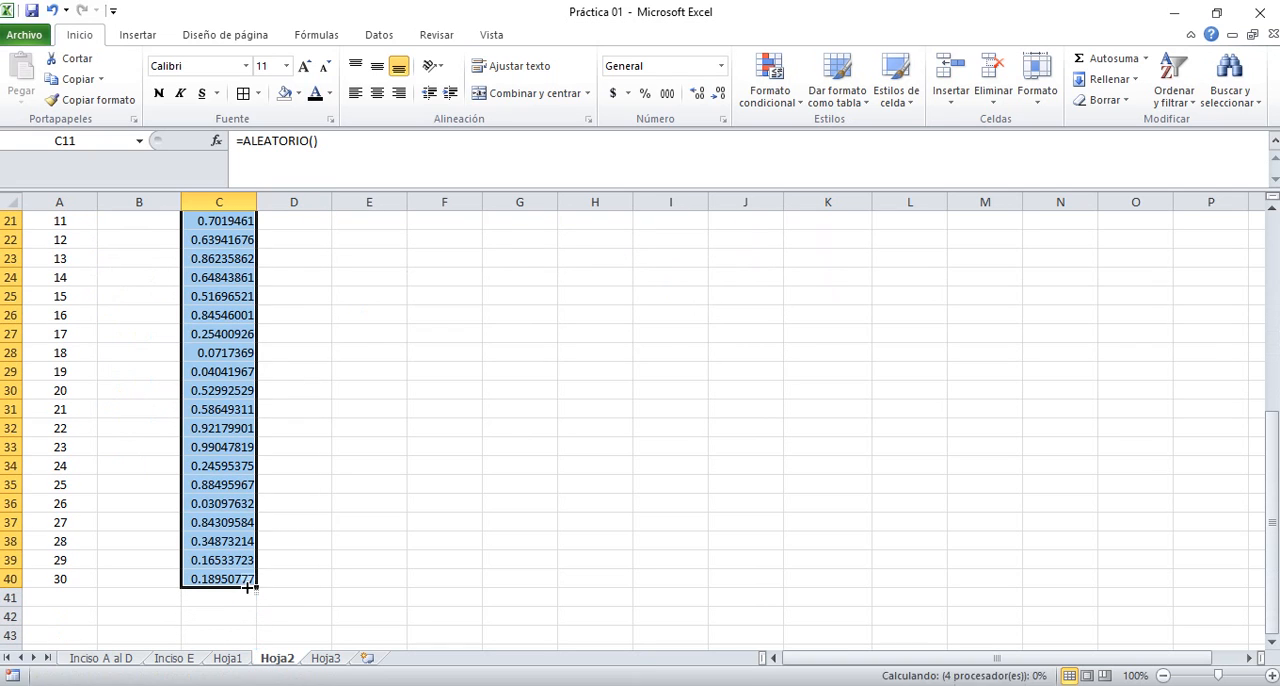
Show the random numbers in C11:C40 with four decimal places and center them horizontally and vertically
{"action": "left_click", "coordinate": [720, 95]}
{"action": "left_click", "coordinate": [720, 95]}
{"action": "left_click", "coordinate": [720, 95]}
{"action": "left_click", "coordinate": [720, 95]}
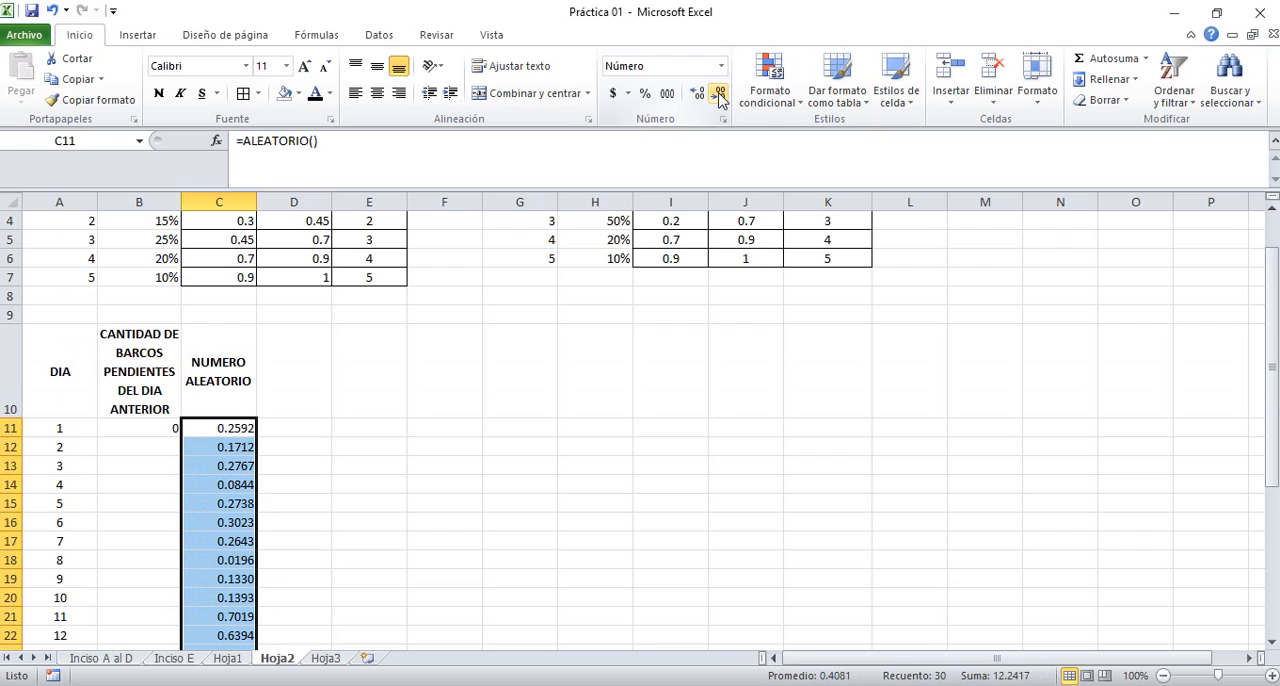
{"action": "left_click", "coordinate": [377, 66]}
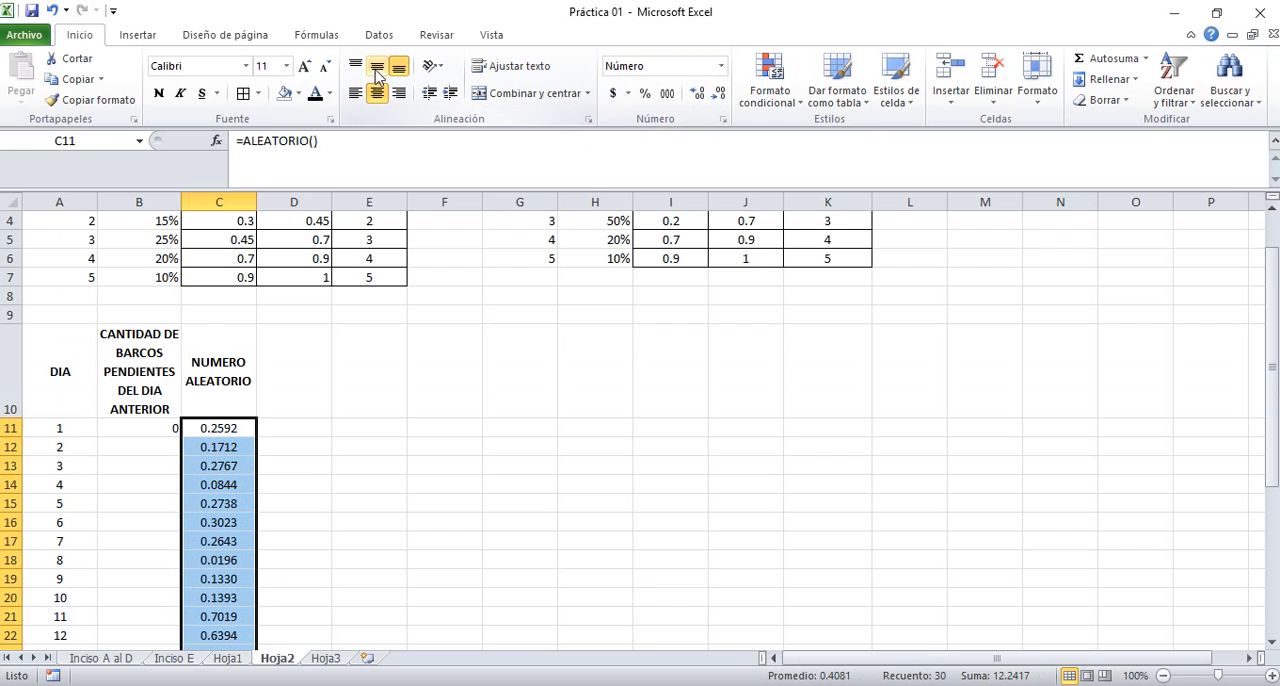
Review the simulation headings and compare day 1's random number in C11 with the arrival range table's BARCOS QUE LLEGAN values
{"action": "left_click", "coordinate": [250, 380]}
{"action": "left_click", "coordinate": [90, 384]}
{"action": "left_click", "coordinate": [140, 388]}
{"action": "left_click", "coordinate": [203, 388]}
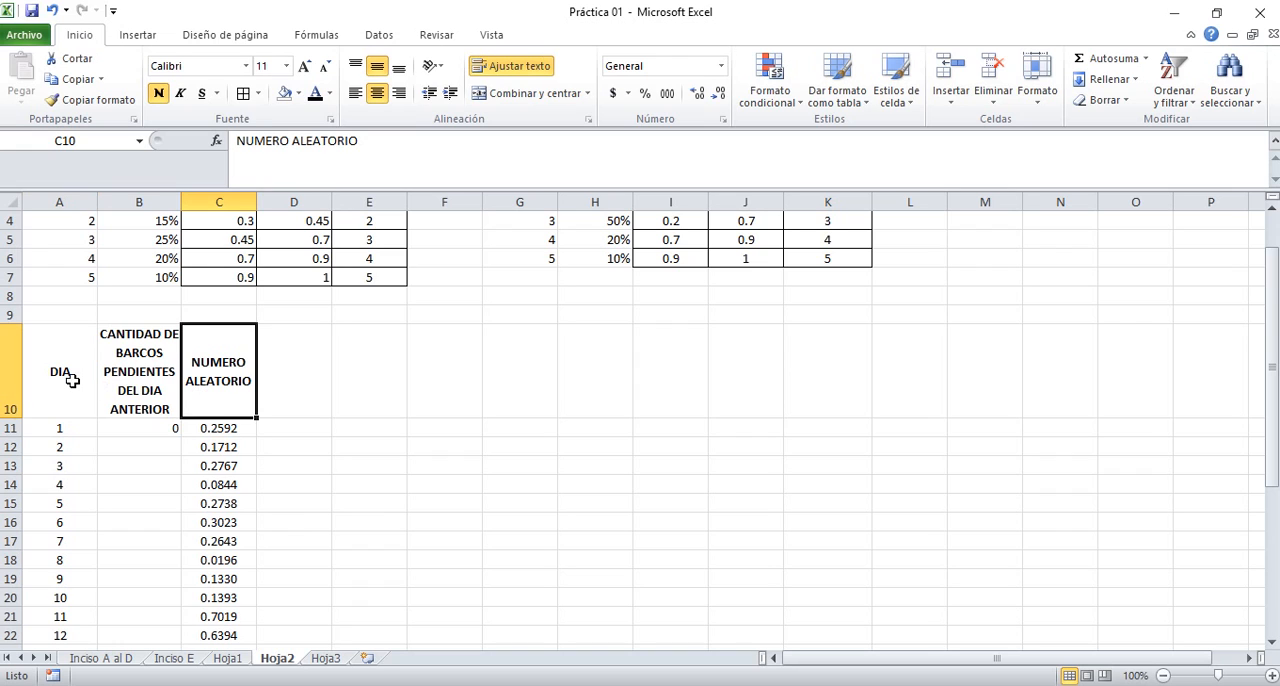
{"action": "left_click", "coordinate": [291, 380]}
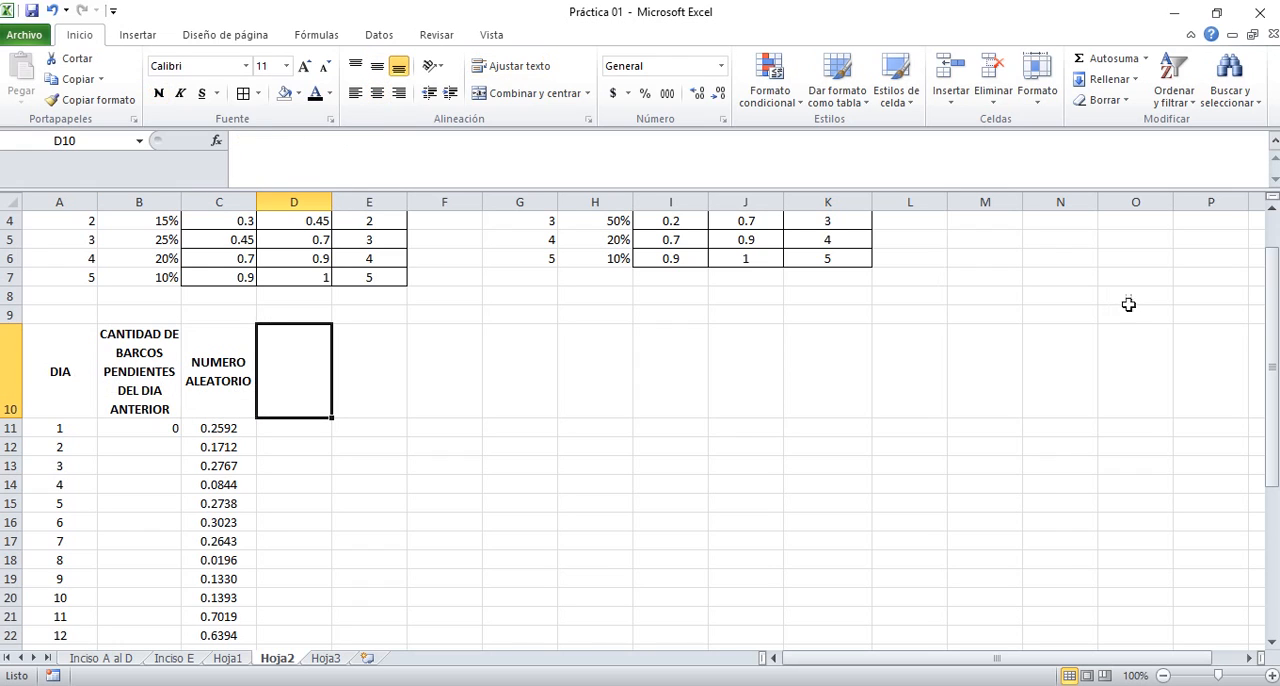
{"action": "left_click_drag", "start_coordinate": [1274, 314], "coordinate": [1275, 277]}
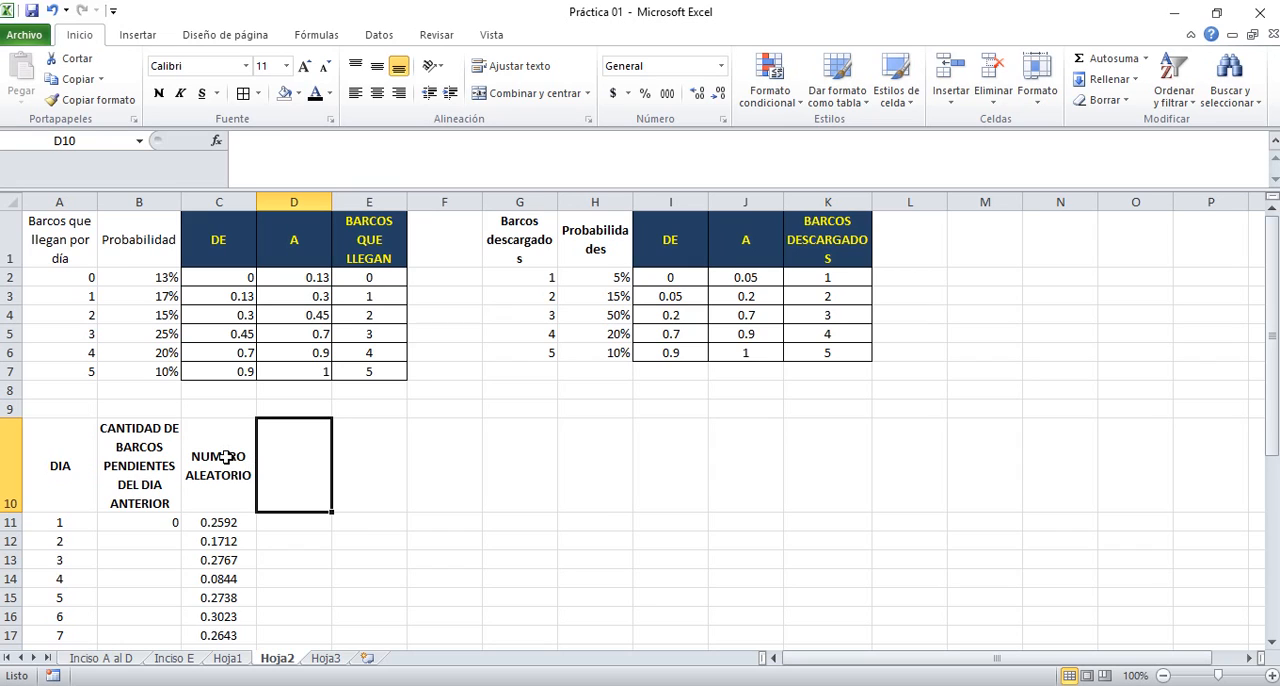
{"action": "left_click", "coordinate": [238, 521]}
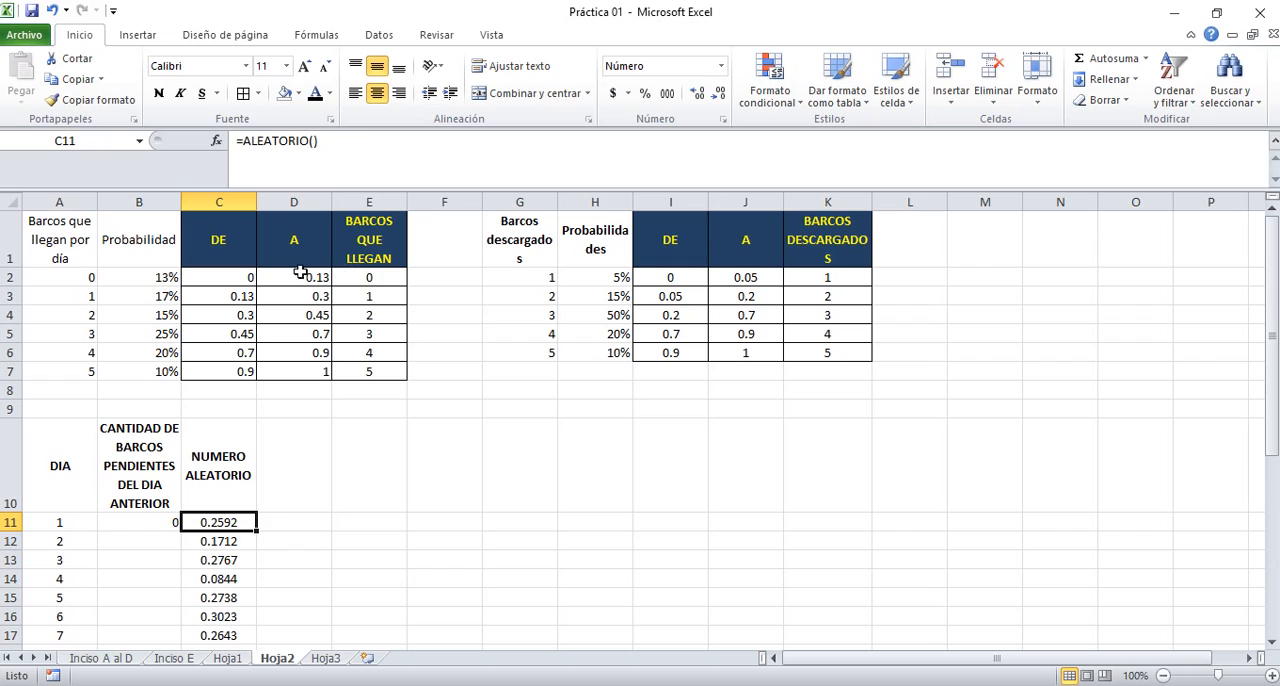
{"action": "left_click", "coordinate": [368, 279]}
{"action": "left_click_drag", "start_coordinate": [368, 279], "coordinate": [372, 369]}
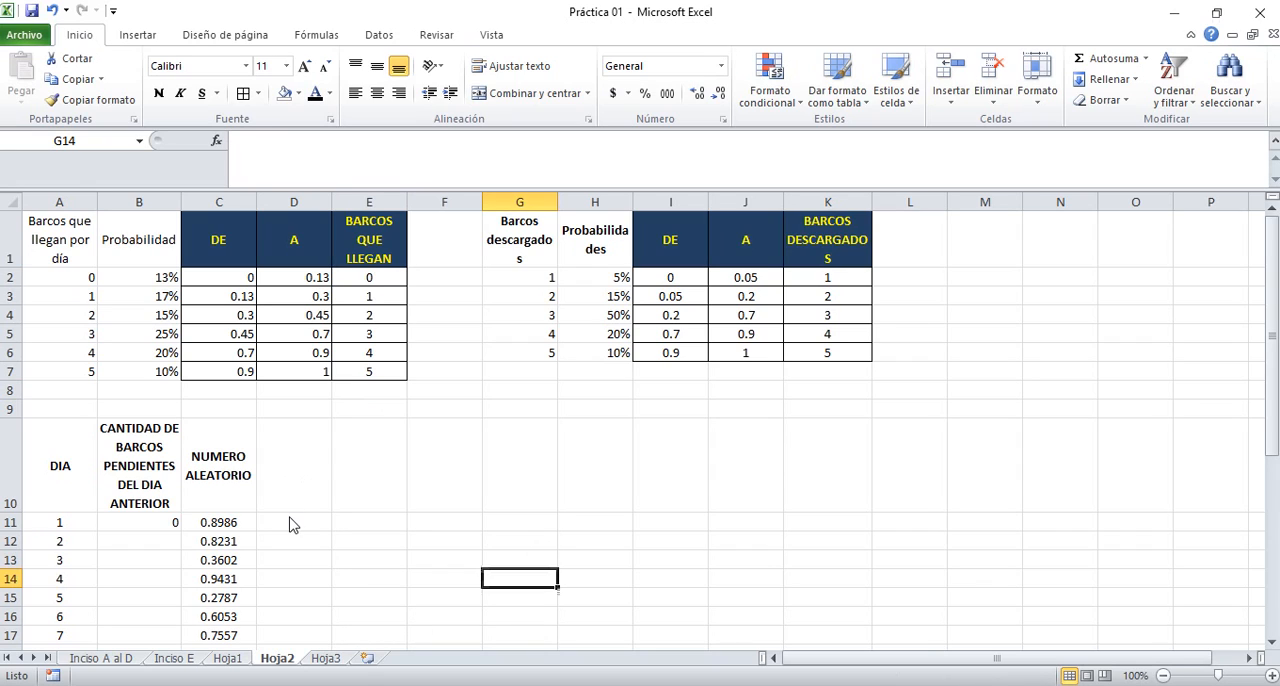
Enter the heading BARCOS QUE LLEGAN in cell D10
{"action": "left_click", "coordinate": [297, 490]}
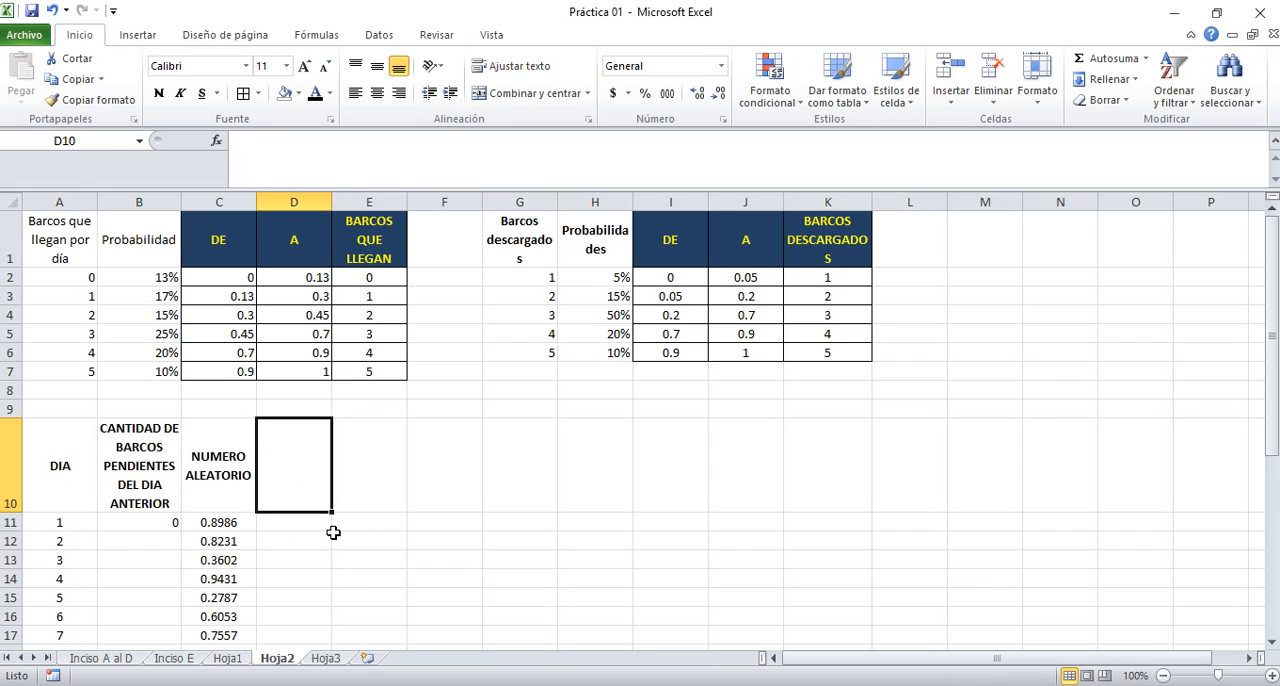
{"action": "type", "text": "BARC"}
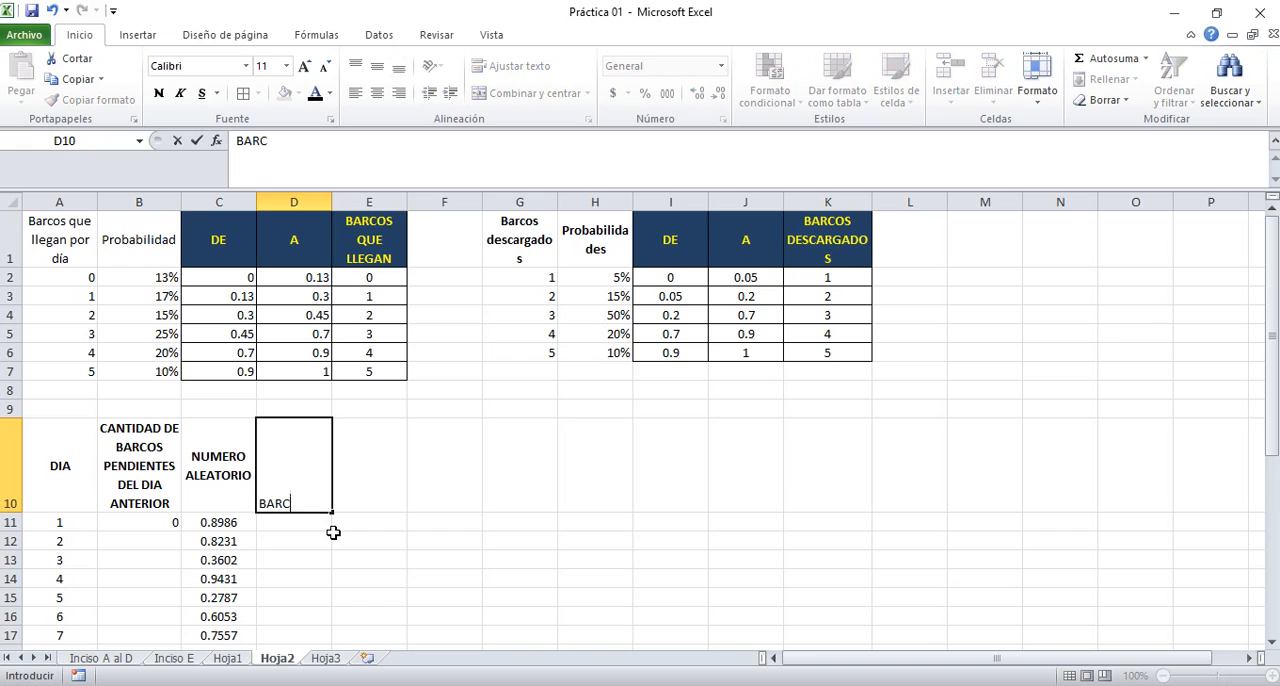
{"action": "type", "text": "OS QUE LL"}
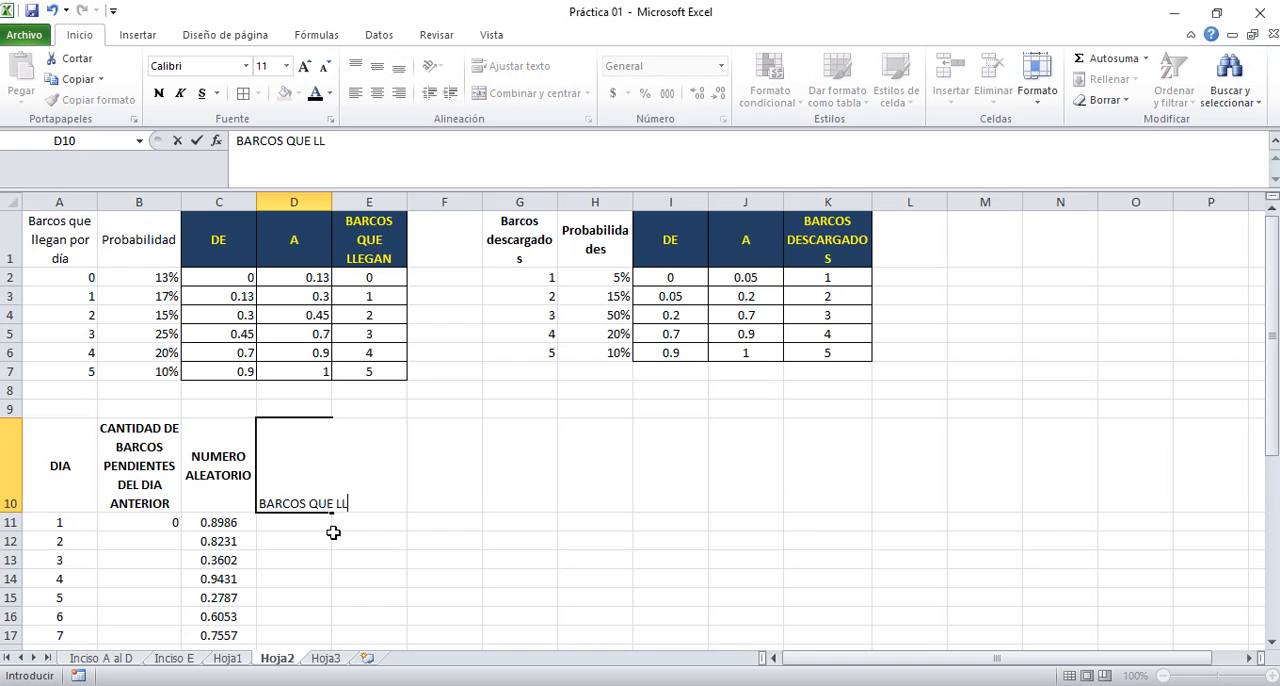
{"action": "type", "text": "EGAN"}
{"action": "key", "text": "Return"}
Wrap the text of the BARCOS QUE LLEGAN heading in D10 and center it horizontally and vertically
{"action": "key", "text": "Up"}
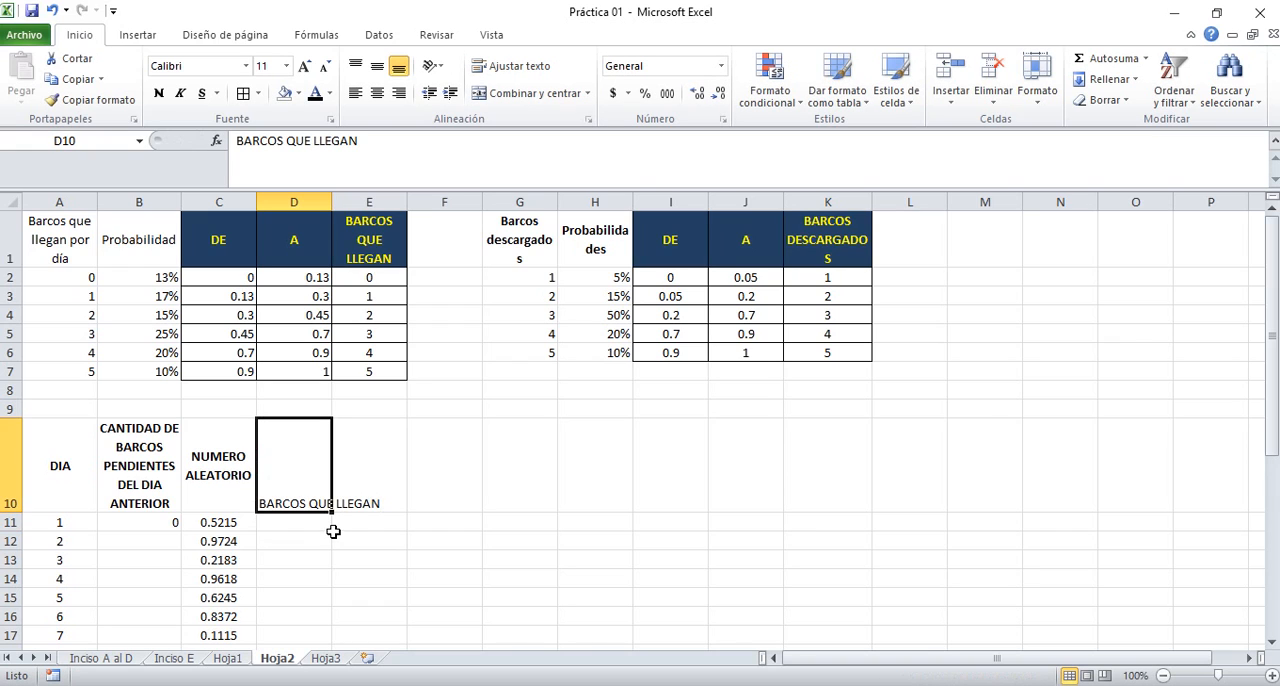
{"action": "left_click", "coordinate": [510, 65]}
{"action": "left_click", "coordinate": [377, 65]}
{"action": "left_click", "coordinate": [377, 92]}
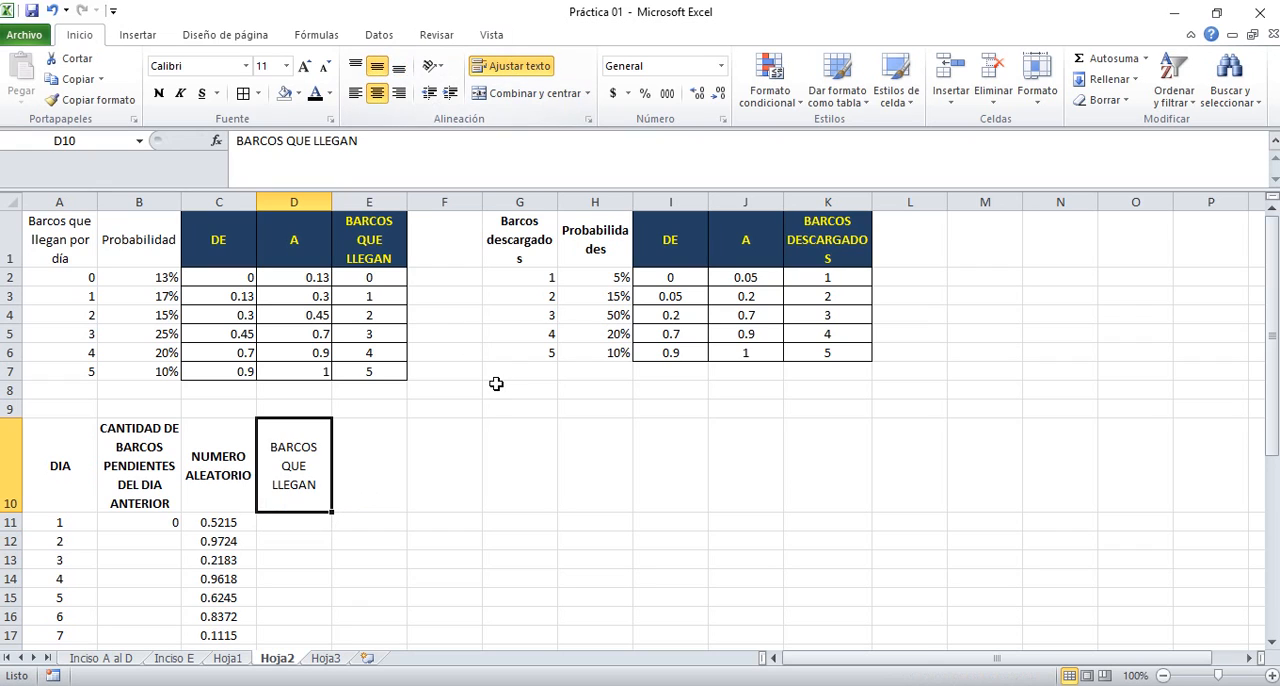
Enter the lookup formula =BUSCARV(C11;$C$1:$E$7;3;VERDADERO) in D11 for day 1's arriving ships
{"action": "key", "text": "Return"}
{"action": "type", "text": "="}
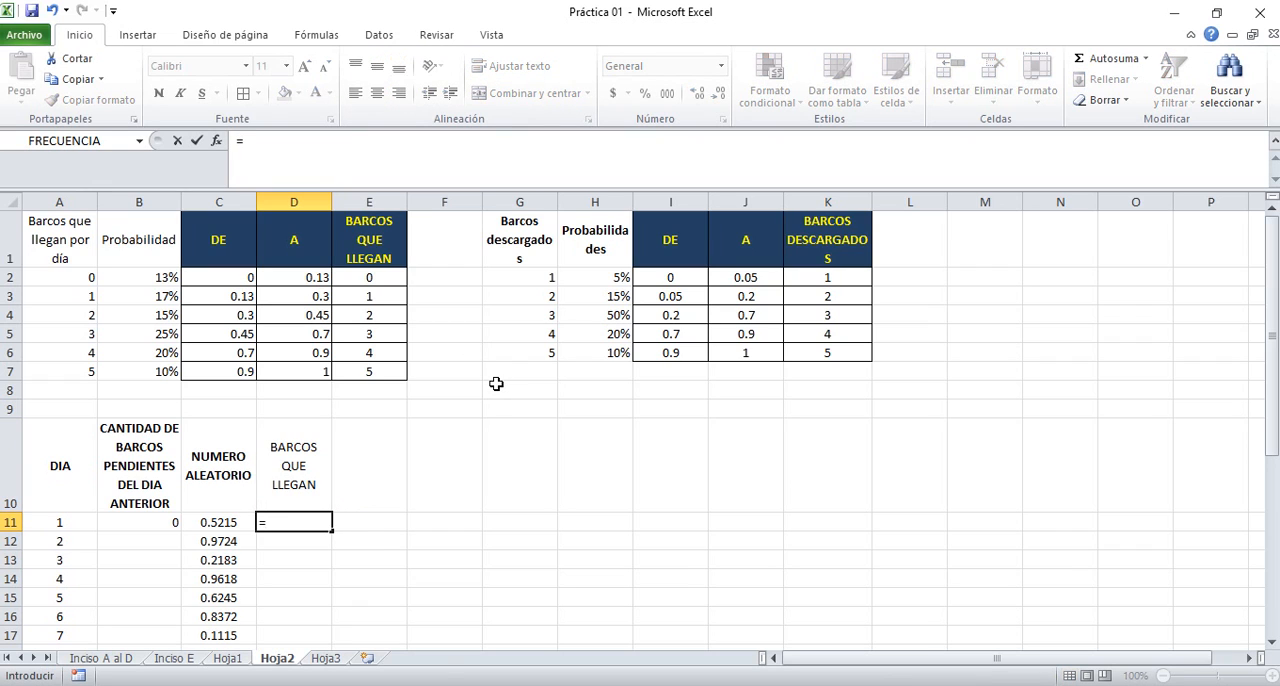
{"action": "type", "text": "BUSCARV("}
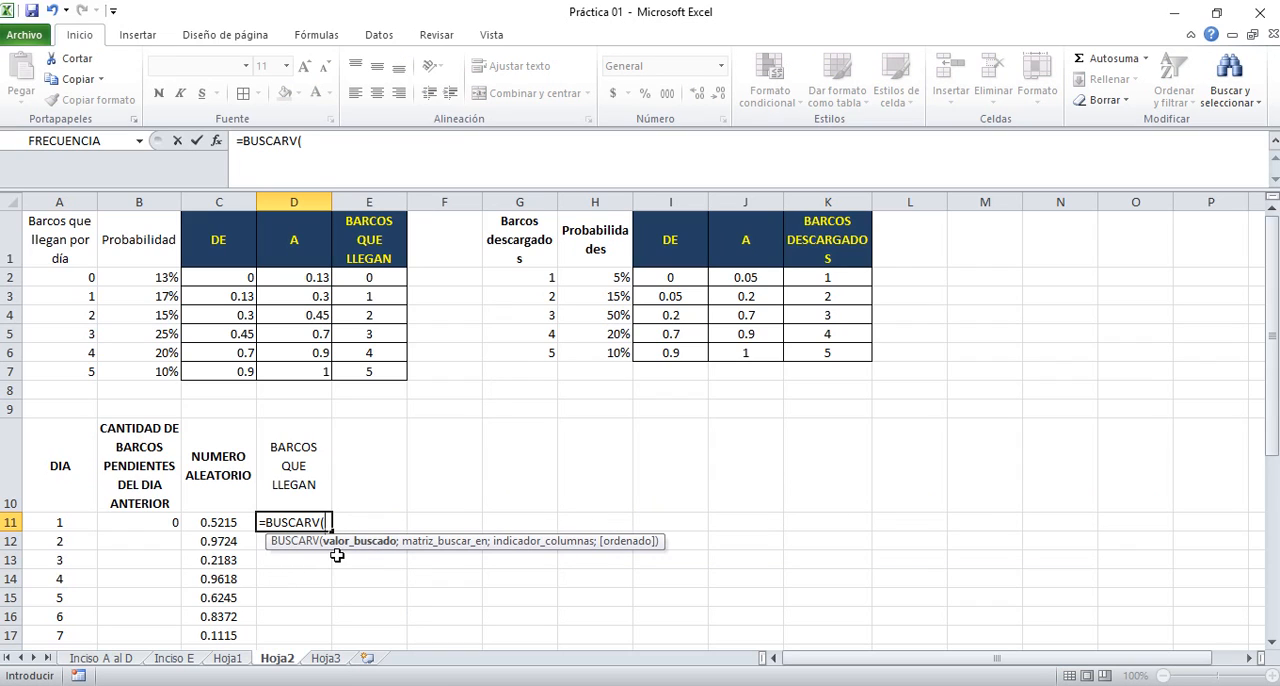
{"action": "left_click", "coordinate": [216, 522]}
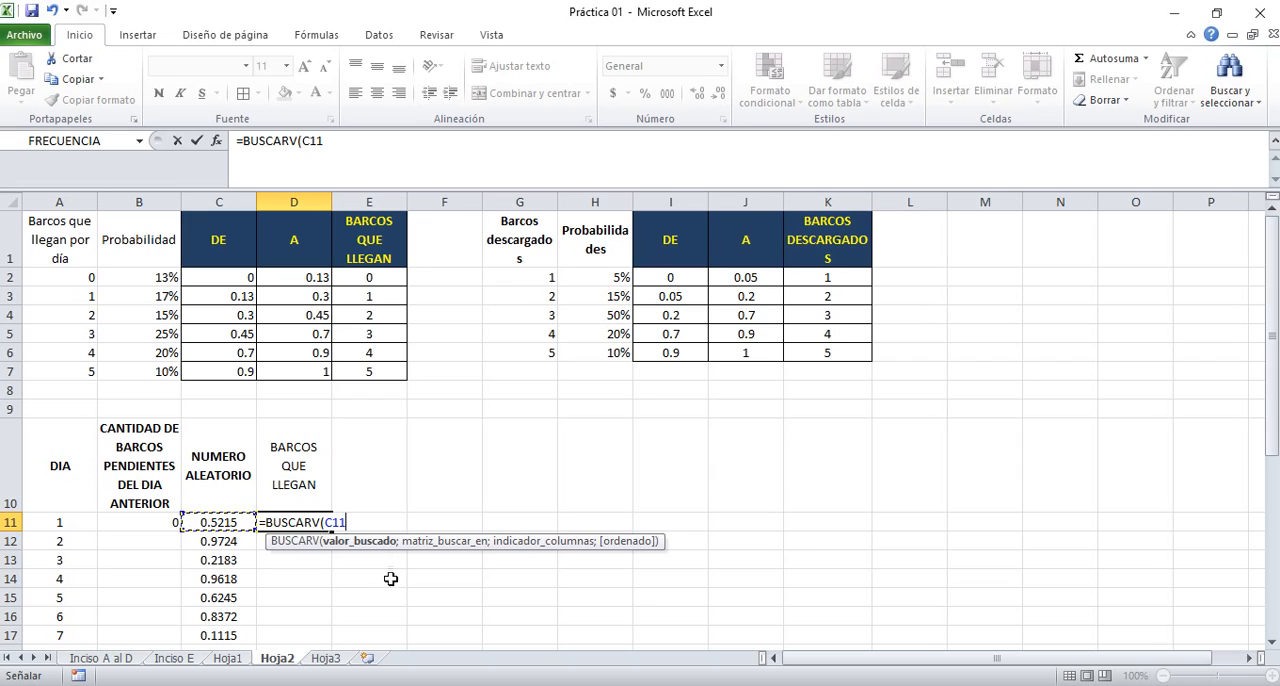
{"action": "type", "text": ";"}
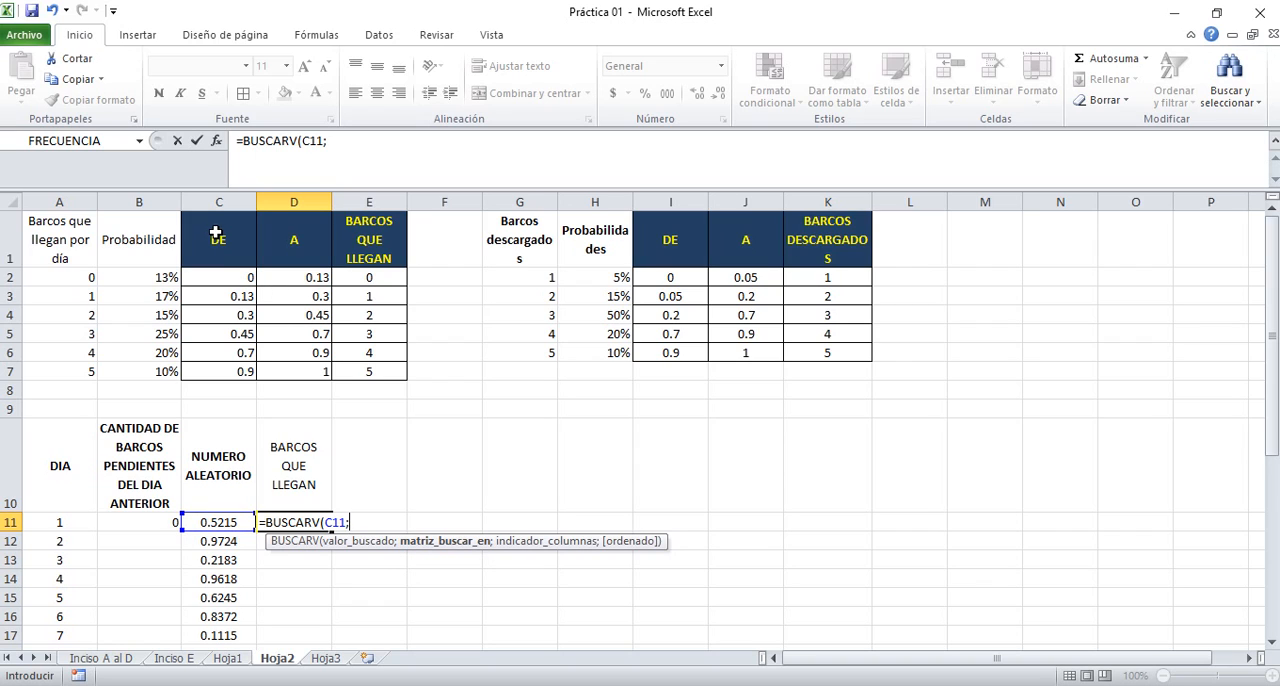
{"action": "left_click_drag", "start_coordinate": [213, 232], "coordinate": [368, 372]}
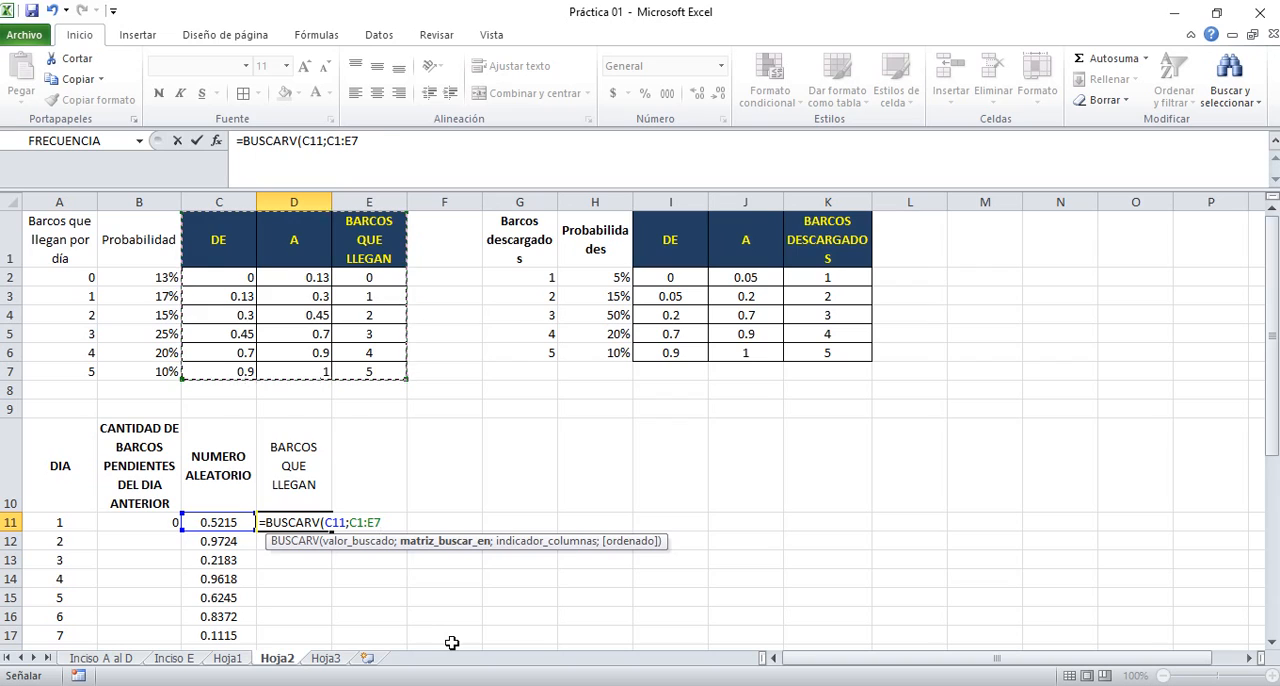
{"action": "key", "text": "F4"}
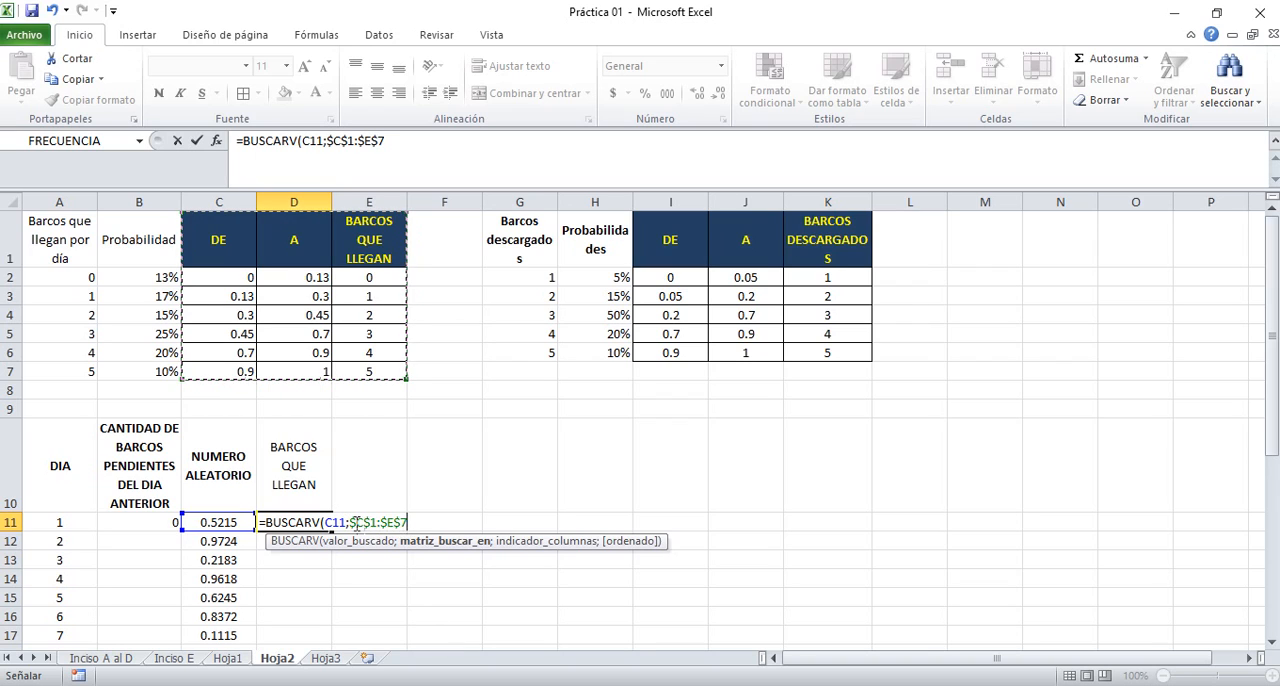
{"action": "type", "text": ";"}
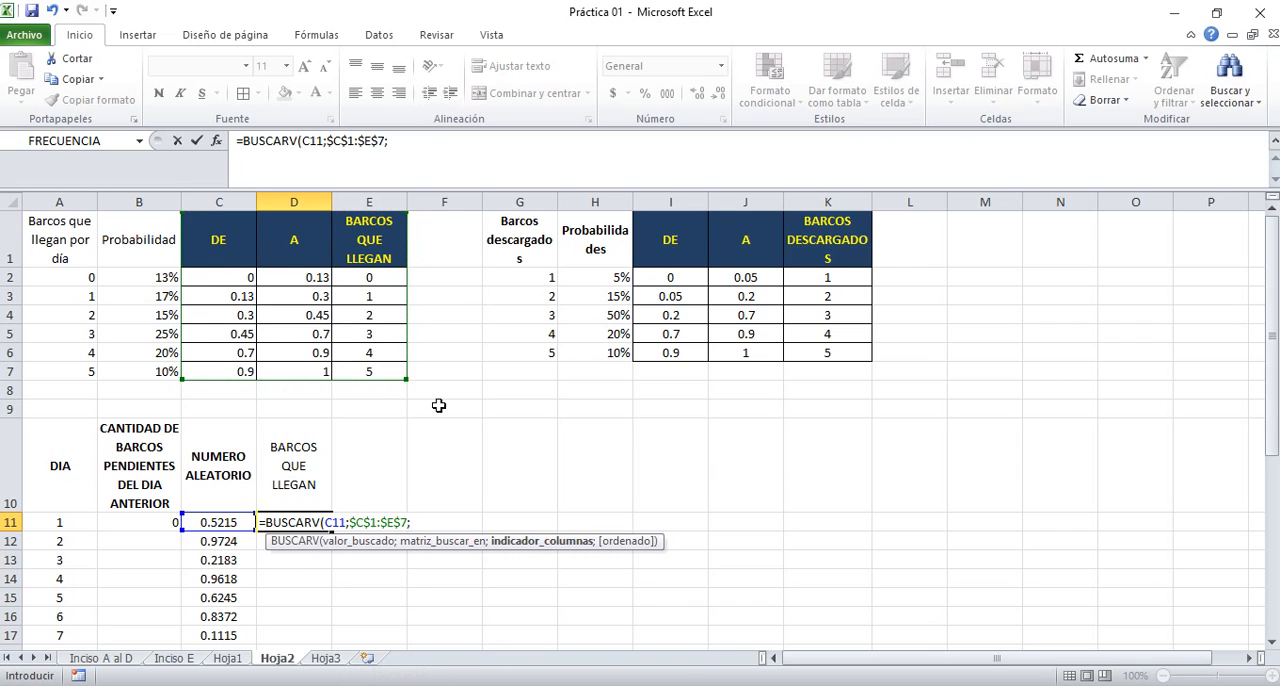
{"action": "type", "text": "3;"}
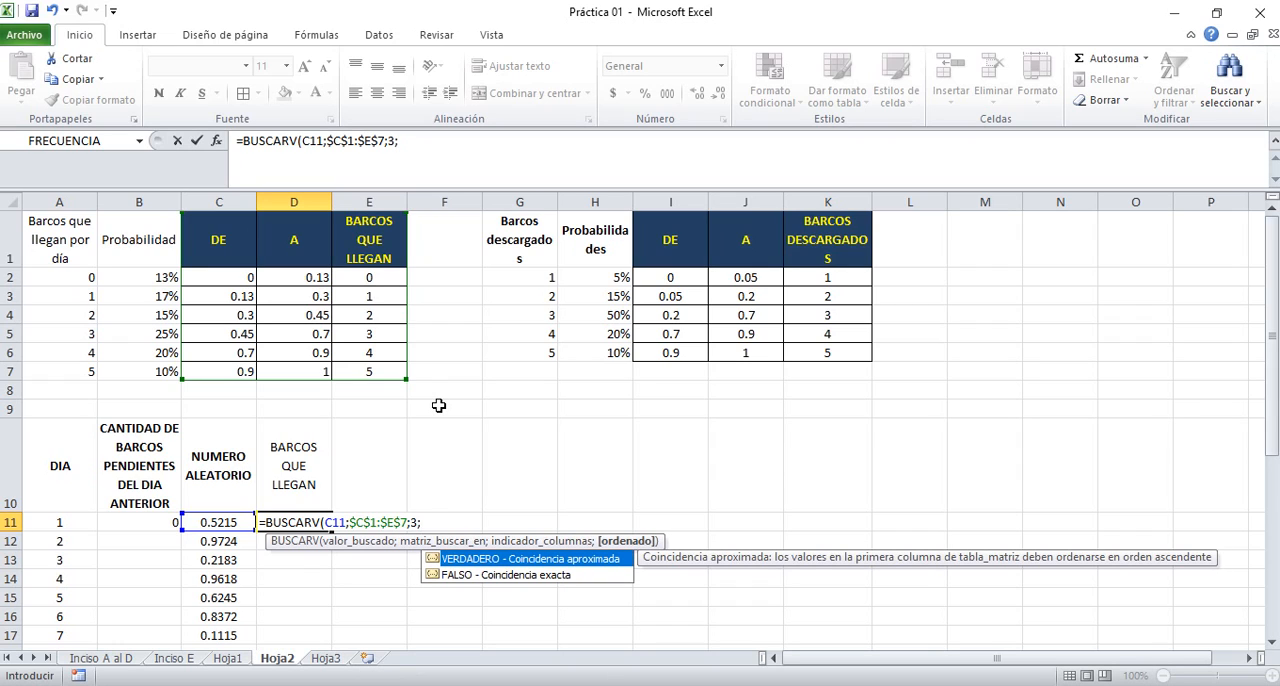
{"action": "double_click", "coordinate": [480, 560]}
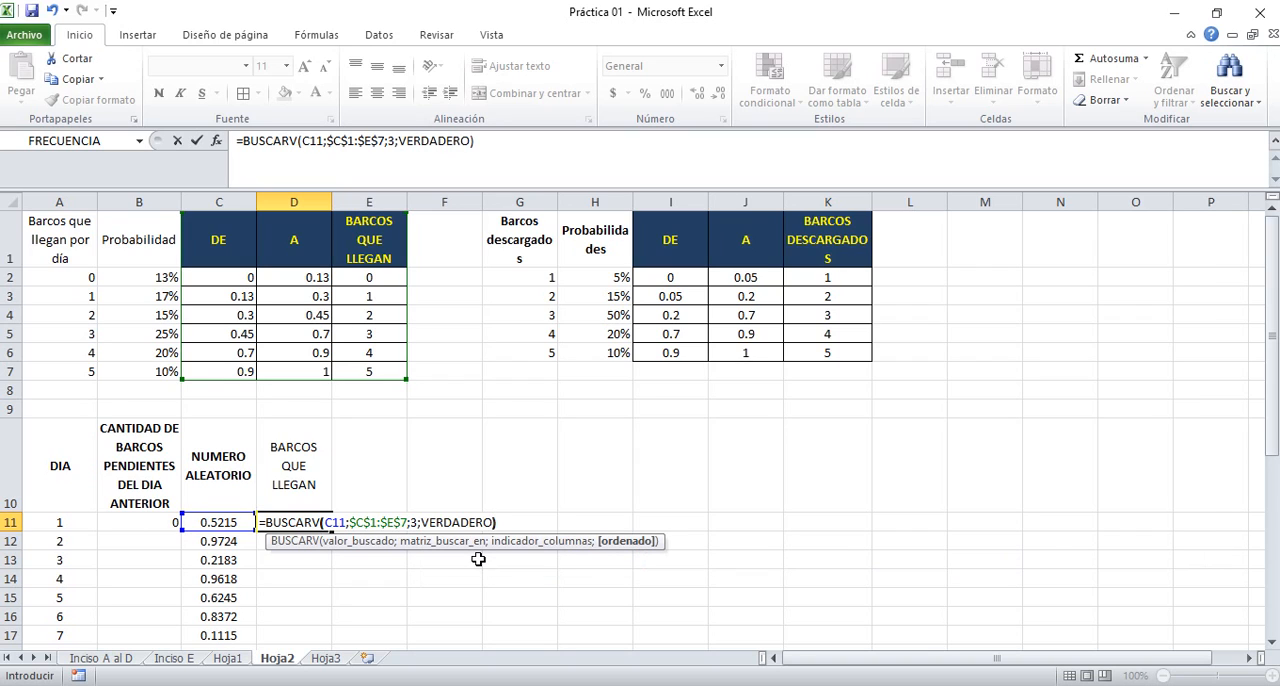
{"action": "type", "text": ")"}
{"action": "key", "text": "Return"}
Center the arriving ships lookup in D11 horizontally and fill it down through day 30 in D40
{"action": "key", "text": "Up"}
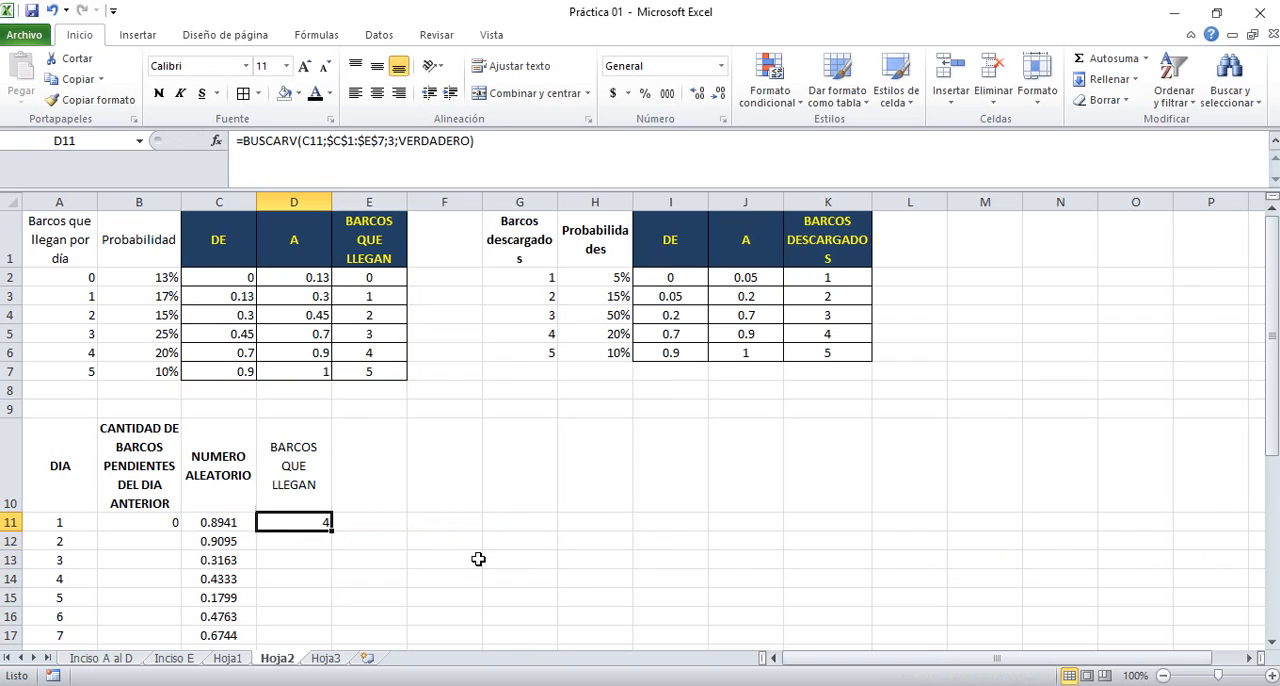
{"action": "left_click", "coordinate": [377, 92]}
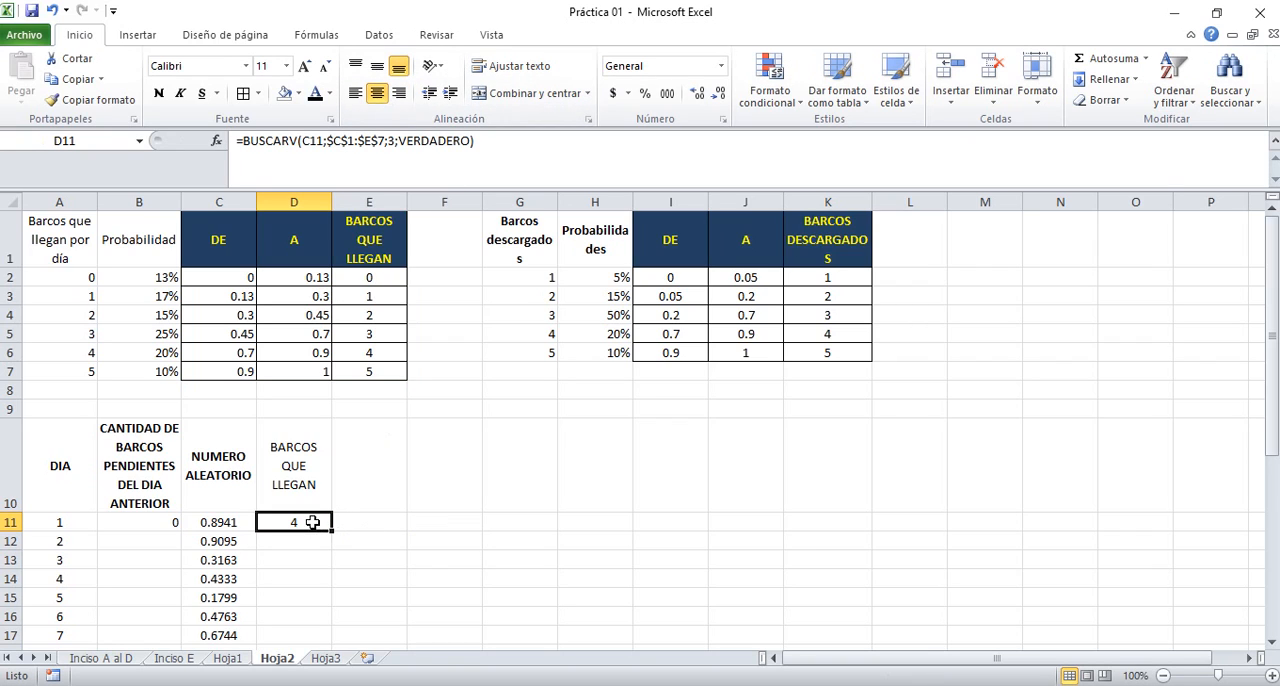
{"action": "left_click_drag", "start_coordinate": [331, 533], "coordinate": [331, 640]}
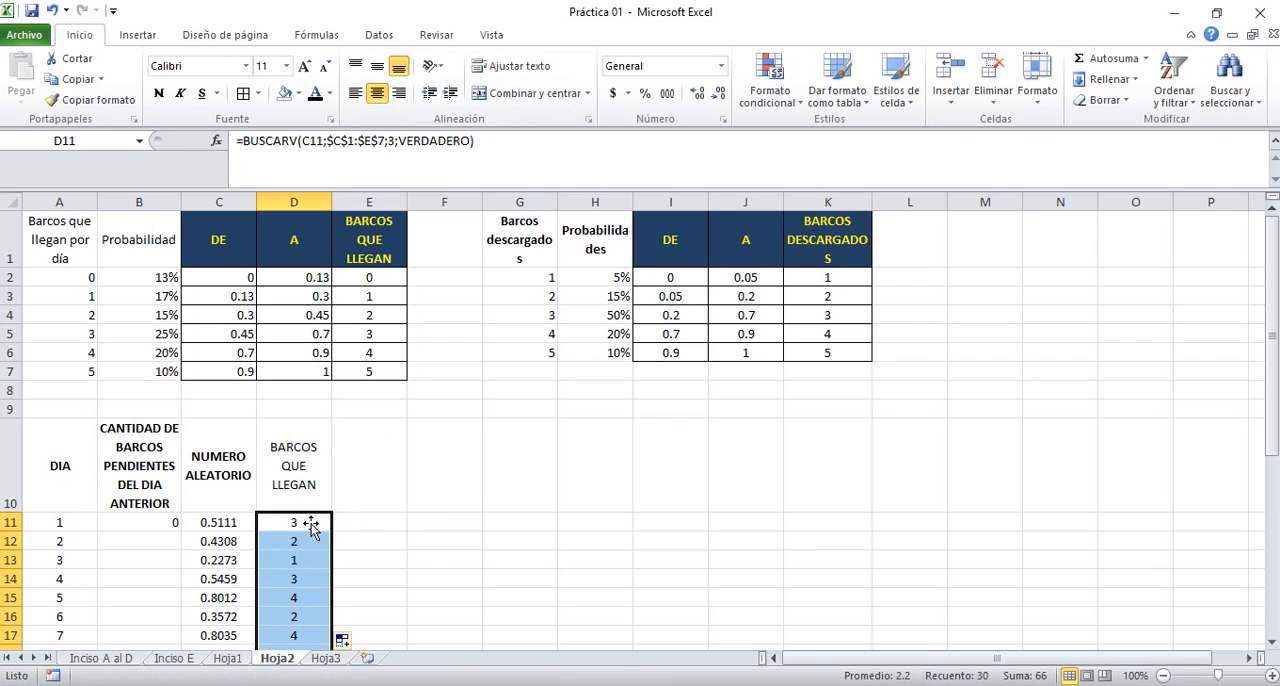
Check the arriving ships formulas down through day 30 and make the BARCOS QUE LLEGAN heading in D10 bold
{"action": "left_click", "coordinate": [312, 524]}
{"action": "key", "text": "Down"}
{"action": "key", "text": "Down"}
{"action": "key", "text": "Down"}
{"action": "key", "text": "Down"}
{"action": "key", "text": "Down"}
{"action": "key", "text": "Down"}
{"action": "key", "text": "Down"}
{"action": "key", "text": "Down"}
{"action": "key", "text": "Down"}
{"action": "key", "text": "Down"}
{"action": "key", "text": "Down"}
{"action": "key", "text": "Down"}
{"action": "key", "text": "Down"}
{"action": "key", "text": "Down"}
{"action": "key", "text": "Down"}
{"action": "key", "text": "Down"}
{"action": "key", "text": "Down"}
{"action": "key", "text": "Down"}
{"action": "key", "text": "Down"}
{"action": "key", "text": "Down"}
{"action": "key", "text": "Down"}
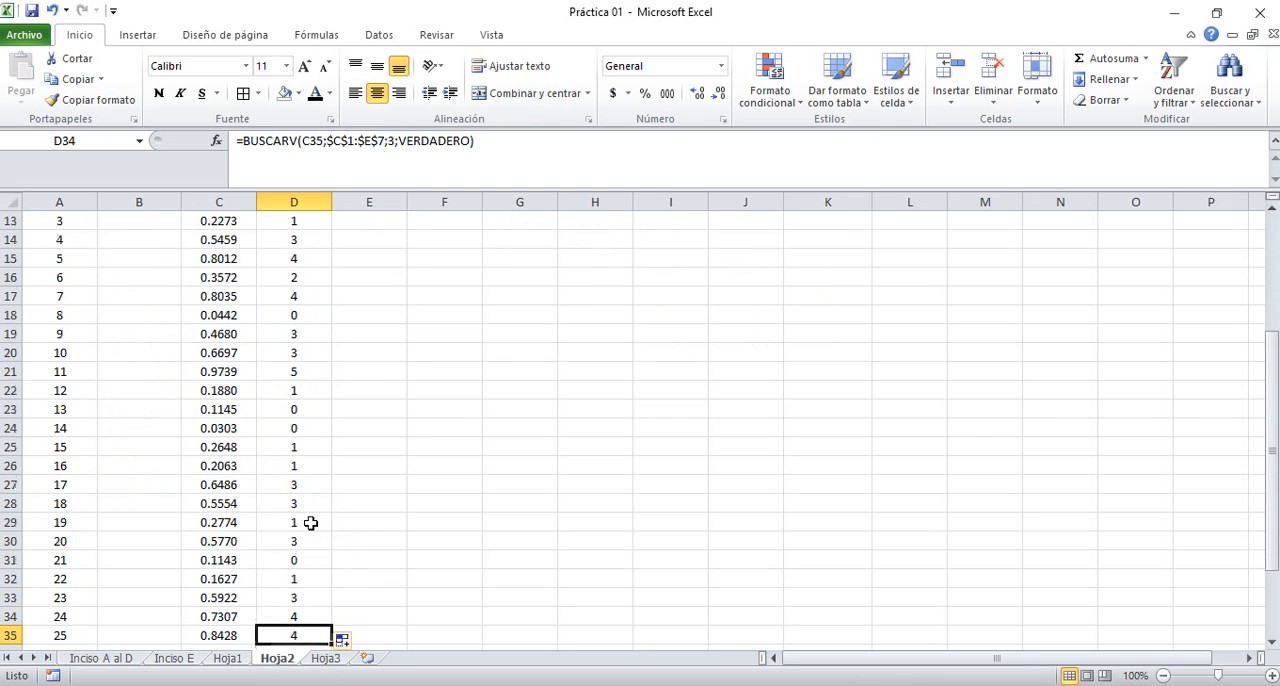
{"action": "key", "text": "Up"}
{"action": "key", "text": "Up"}
{"action": "key", "text": "Up"}
{"action": "key", "text": "Up"}
{"action": "key", "text": "Up"}
{"action": "key", "text": "Up"}
{"action": "key", "text": "Up"}
{"action": "key", "text": "Up"}
{"action": "key", "text": "Up"}
{"action": "key", "text": "Up"}
{"action": "key", "text": "Up"}
{"action": "key", "text": "Up"}
{"action": "key", "text": "Up"}
{"action": "key", "text": "Up"}
{"action": "key", "text": "Up"}
{"action": "key", "text": "Up"}
{"action": "key", "text": "Up"}
{"action": "key", "text": "Up"}
{"action": "key", "text": "Up"}
{"action": "key", "text": "Up"}
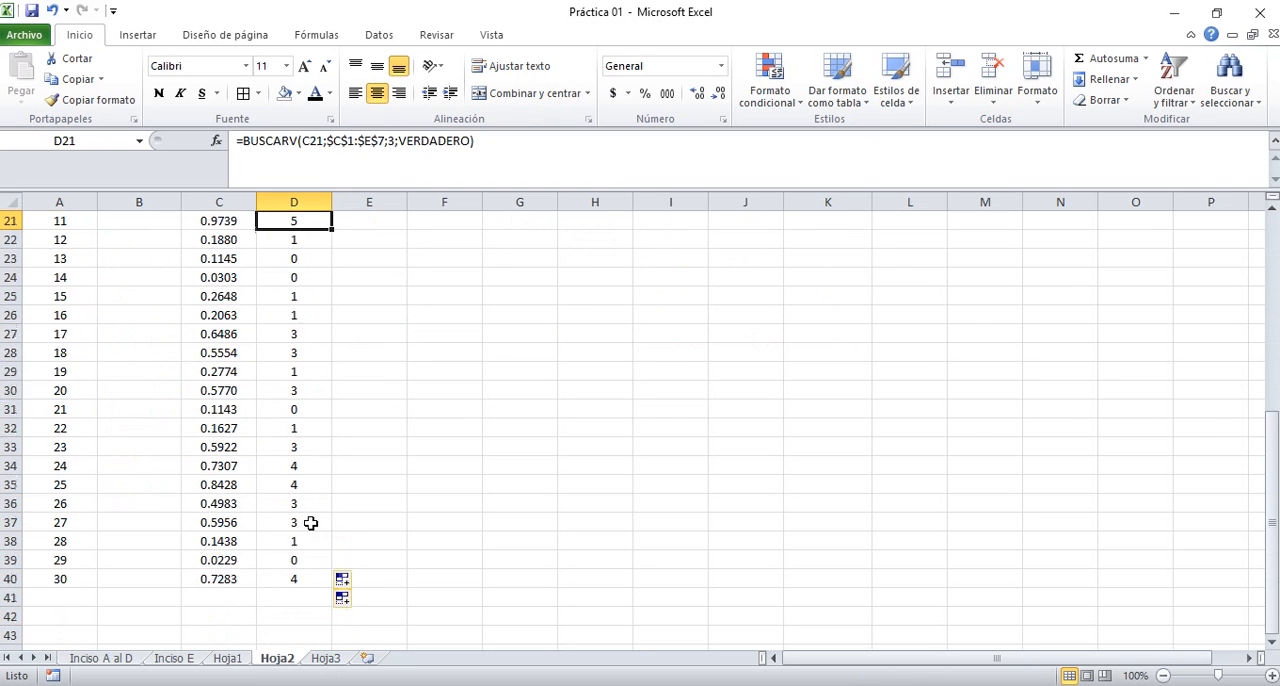
{"action": "key", "text": "Down"}
{"action": "key", "text": "Down"}
{"action": "key", "text": "Down"}
{"action": "key", "text": "Down"}
{"action": "key", "text": "Down"}
{"action": "key", "text": "Down"}
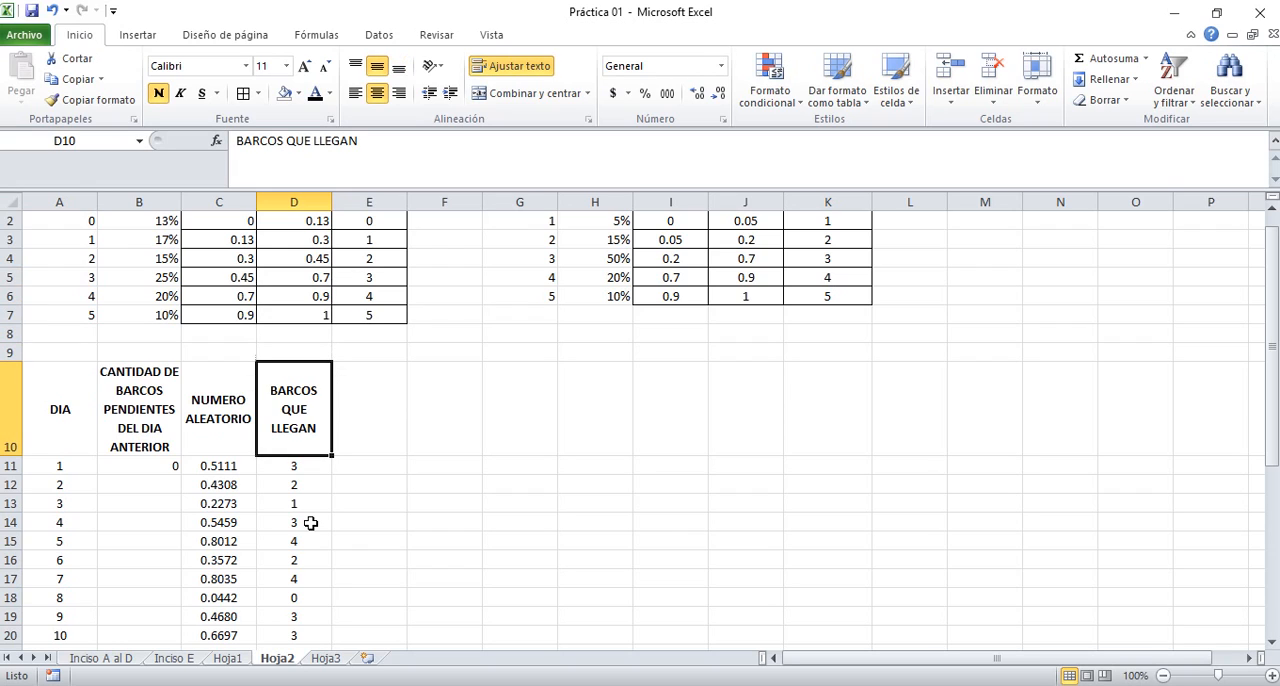
Enter the heading CANTIDAD DE BARCOS QUE PUEDEN DESCARGARSE in E10 and widen column E so that its words fit unbroken
{"action": "key", "text": "Right"}
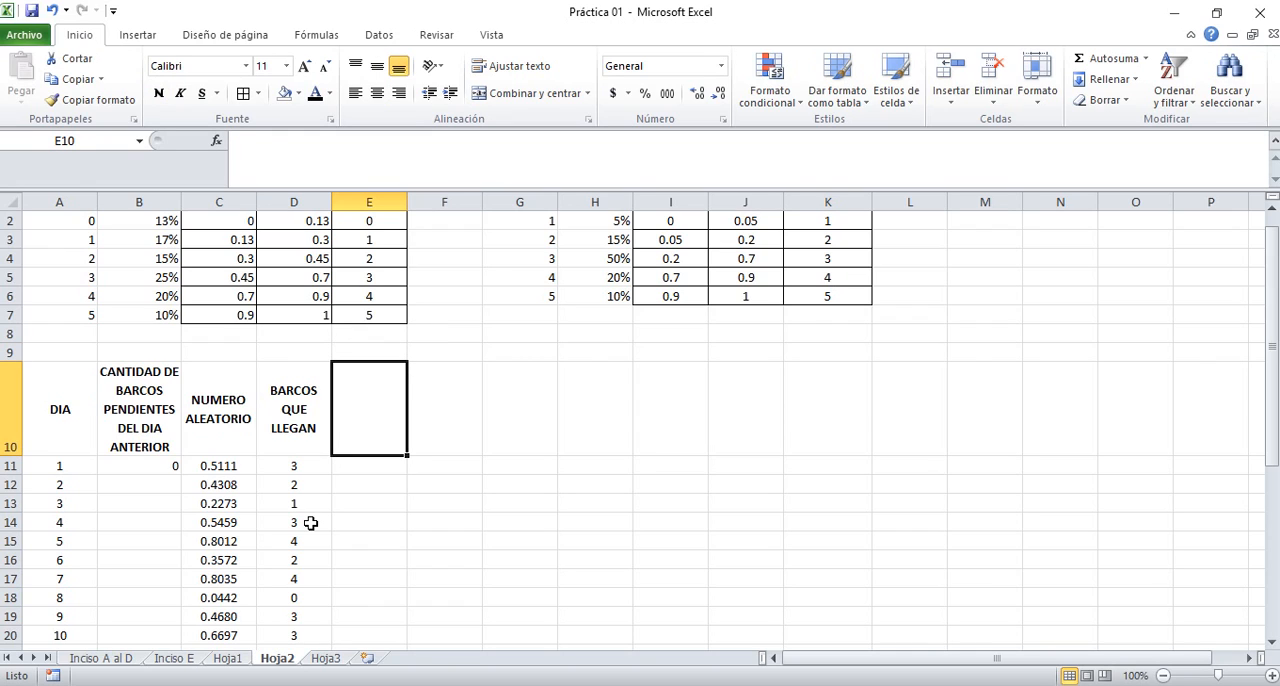
{"action": "type", "text": "CANTIDAD "}
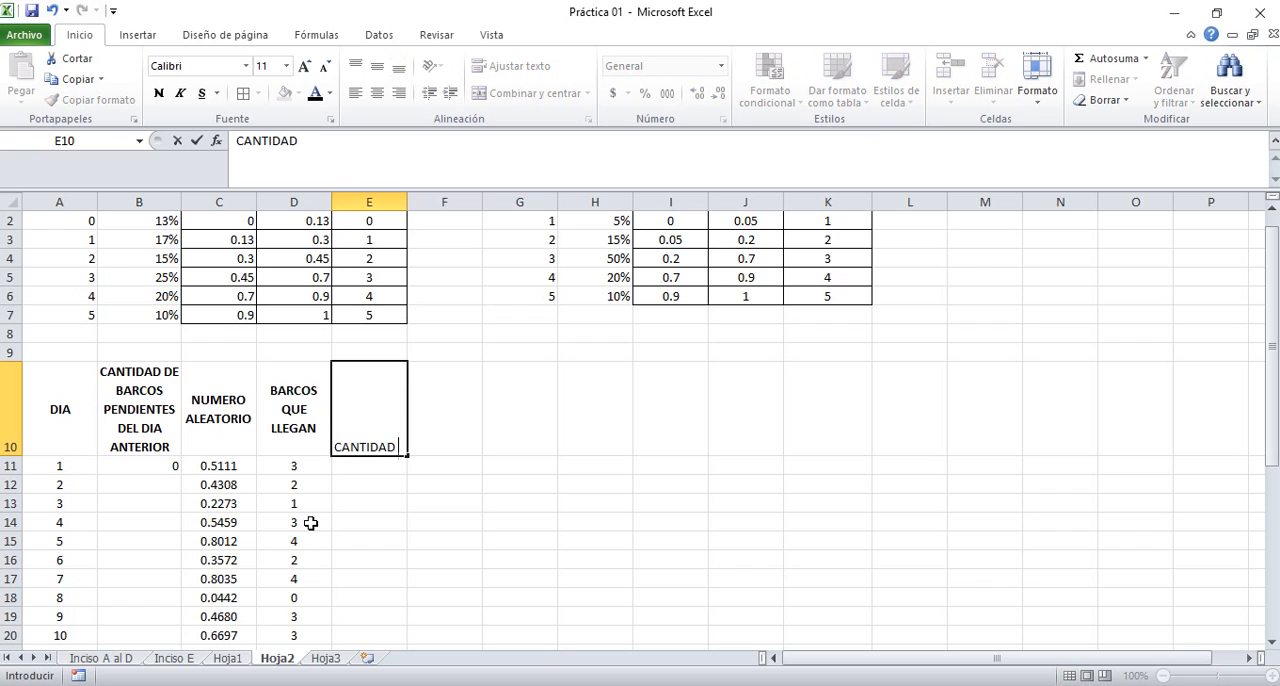
{"action": "type", "text": "DE BARCOS QUE"}
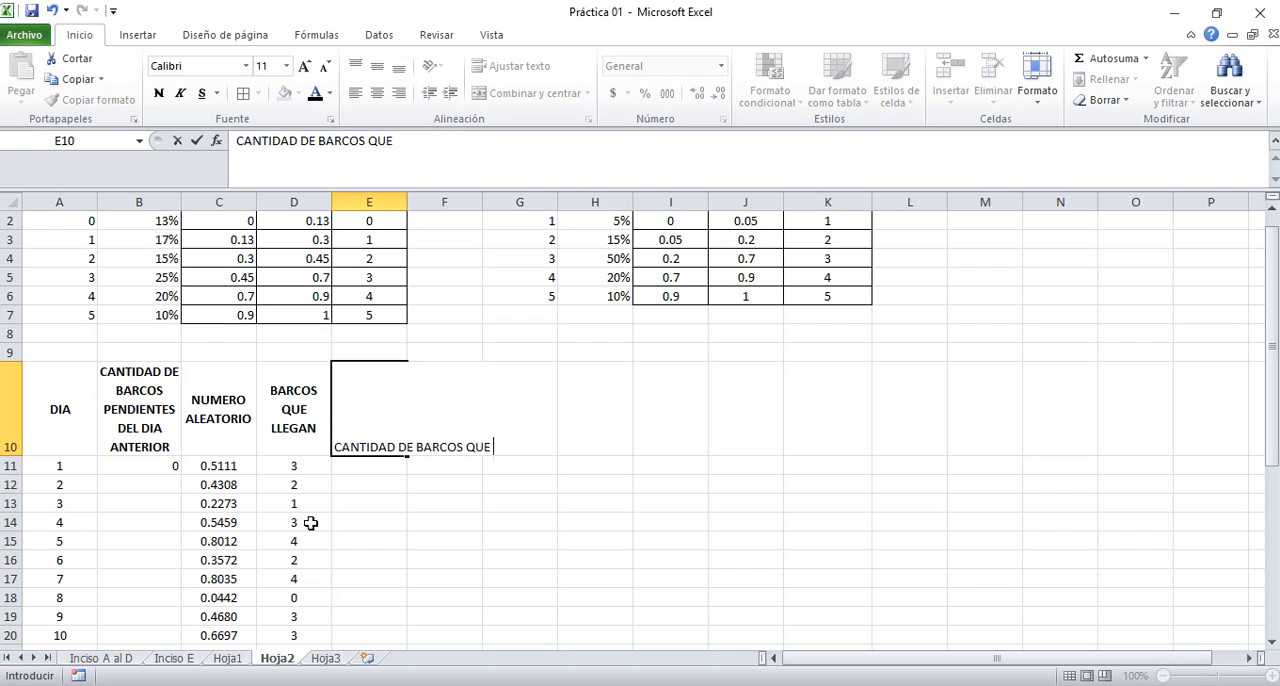
{"action": "type", "text": " PUEDEN DESCARGARSE"}
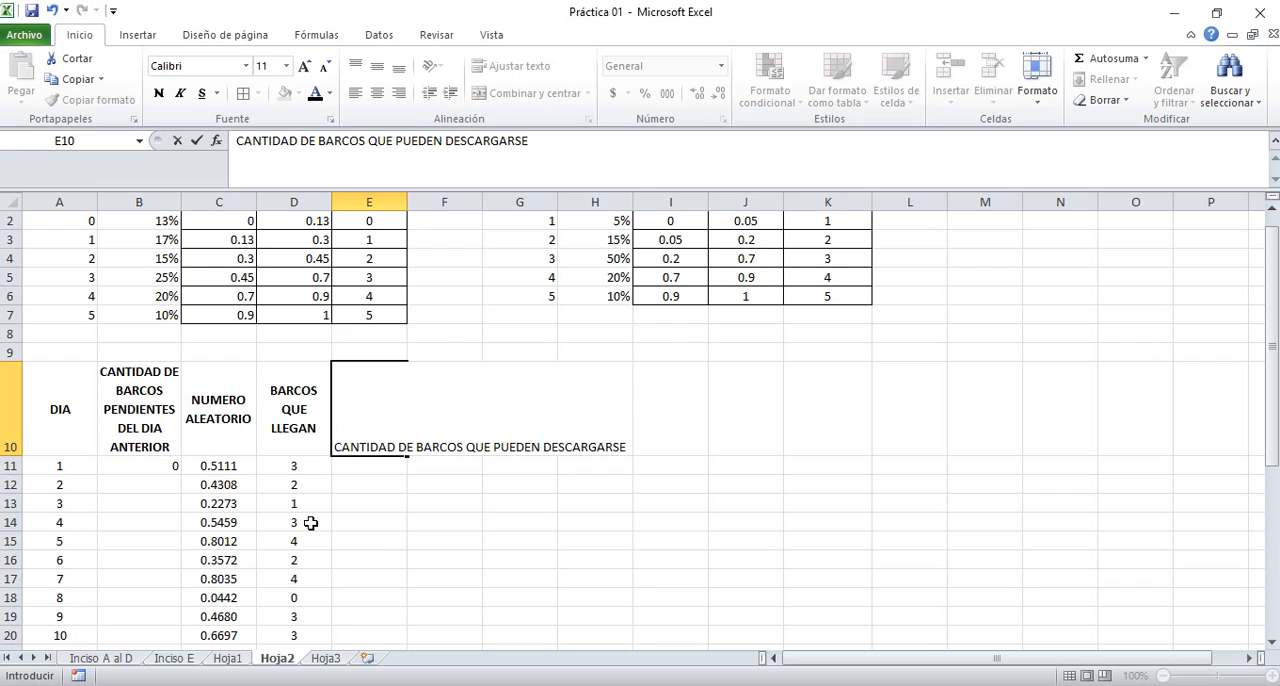
{"action": "key", "text": "Return"}
{"action": "key", "text": "Up"}
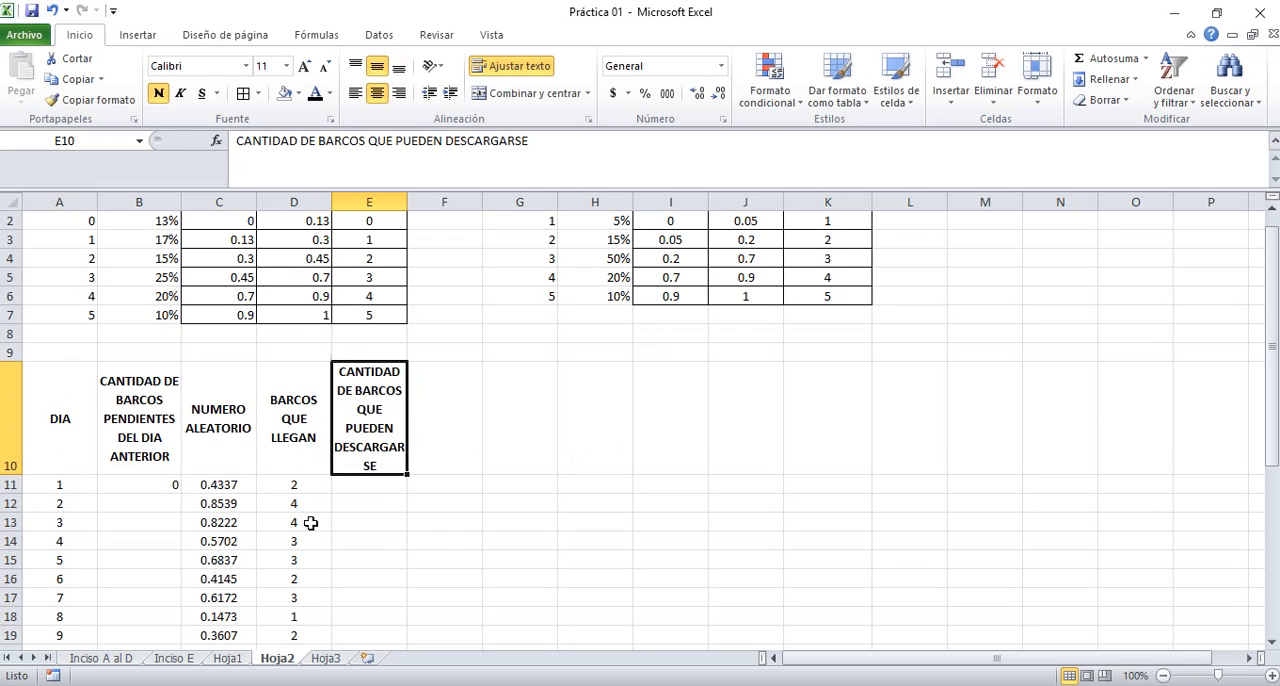
{"action": "left_click_drag", "start_coordinate": [407, 201], "coordinate": [431, 199]}
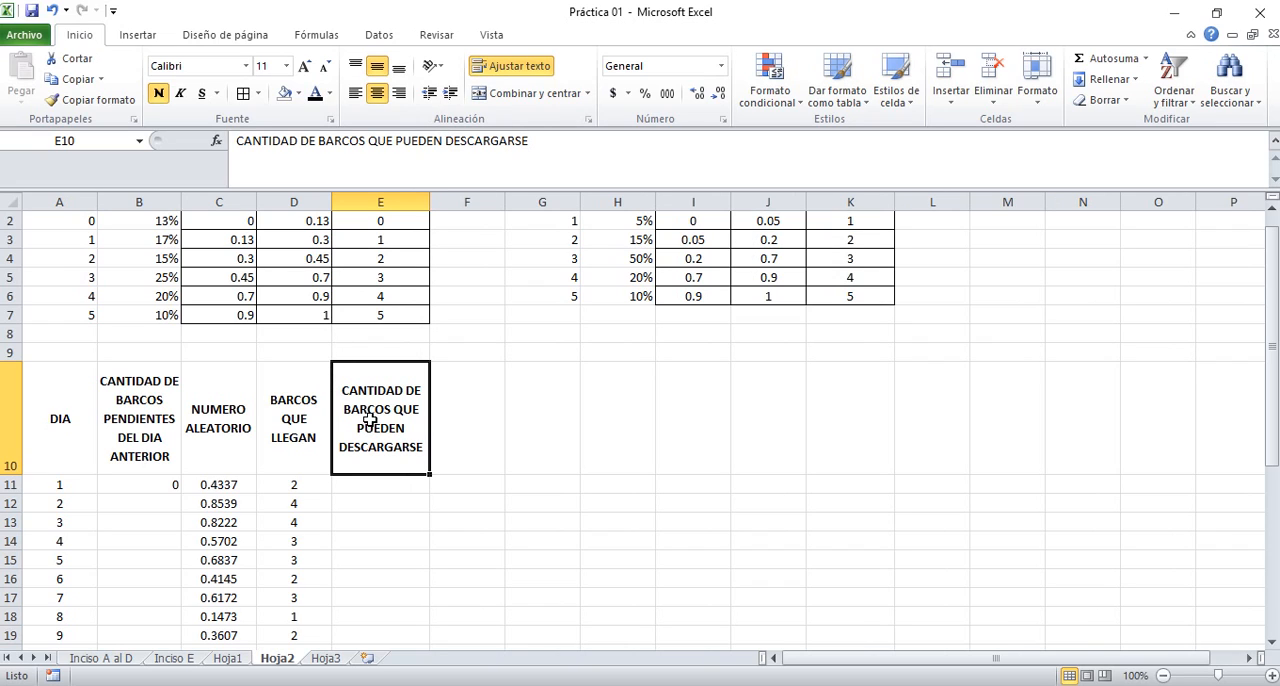
Move the CANTIDAD DE BARCOS QUE PUEDEN DESCARGARSE heading from E10 to F10
{"action": "key", "text": "ctrl+x"}
{"action": "key", "text": "Right"}
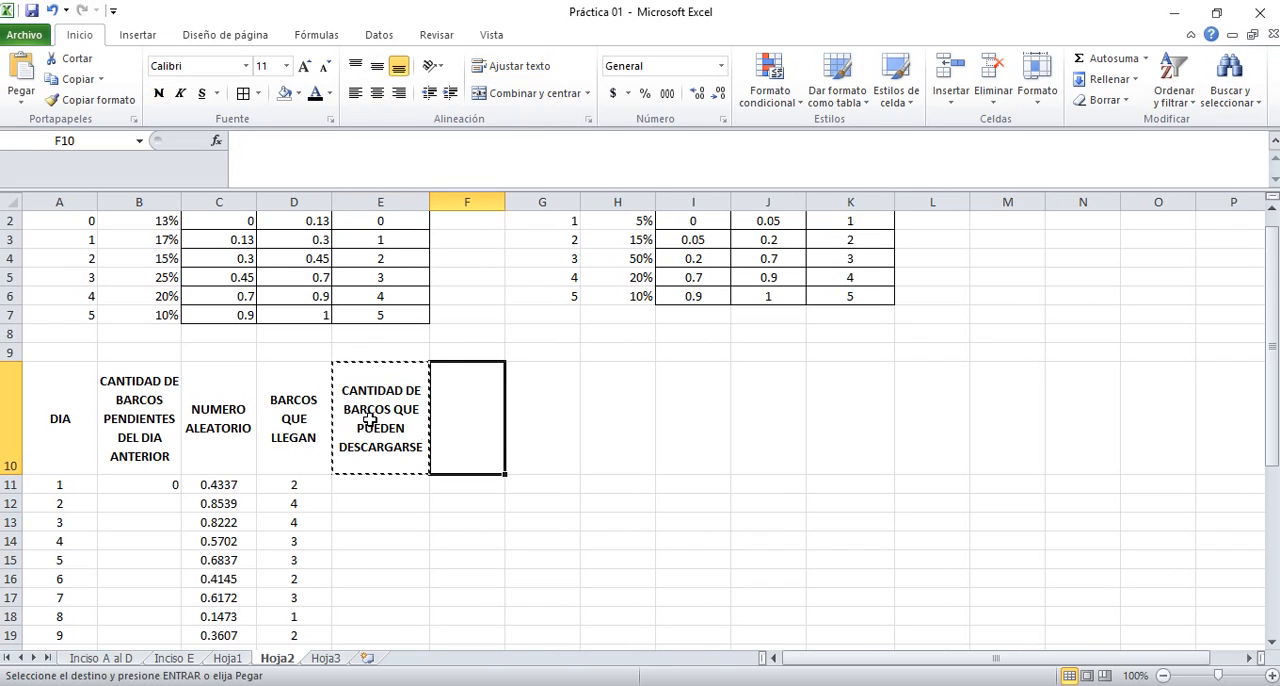
{"action": "key", "text": "ctrl+v"}
Enter the heading NUMERO ALEATORIO in cell E10
{"action": "left_click", "coordinate": [369, 419]}
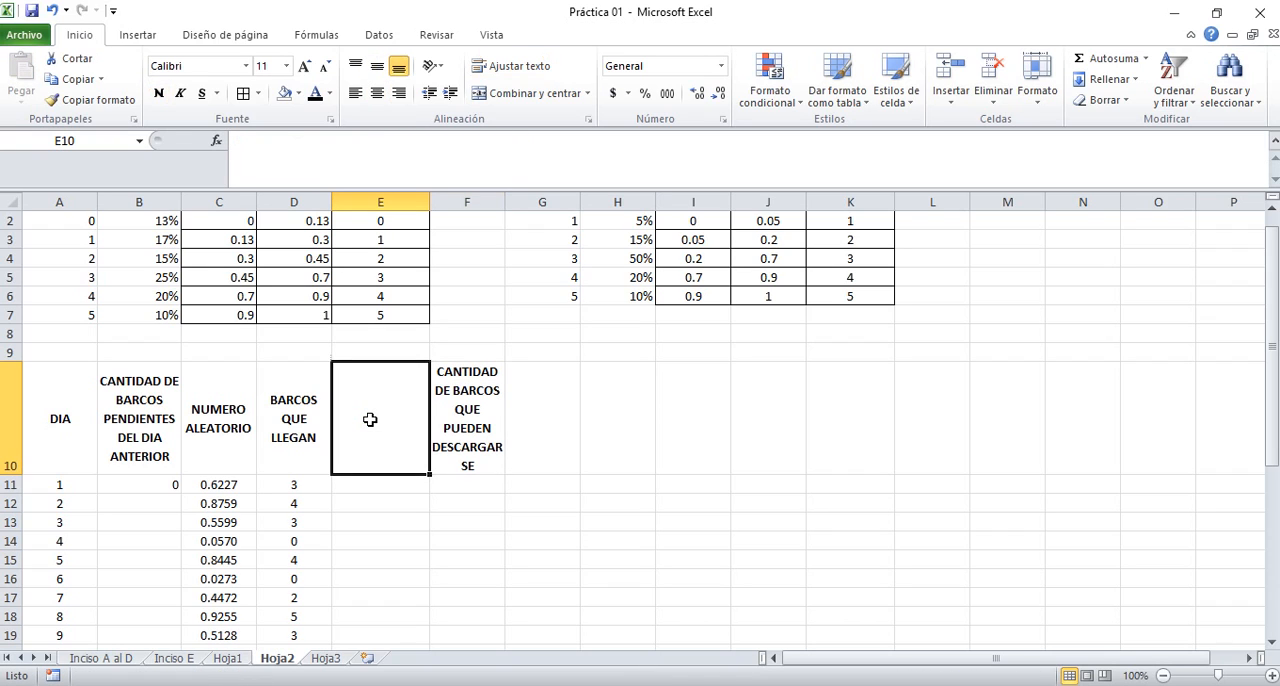
{"action": "type", "text": "NUMERO"}
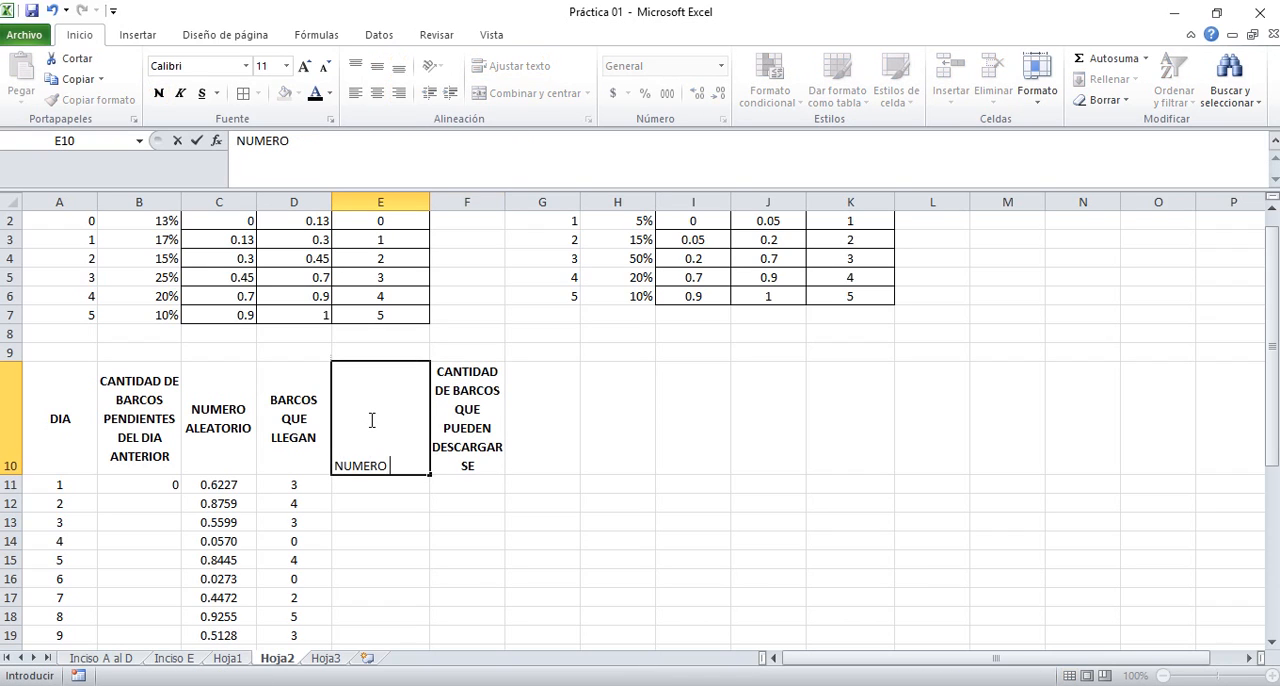
{"action": "type", "text": " ALEATORIO"}
{"action": "key", "text": "Return"}
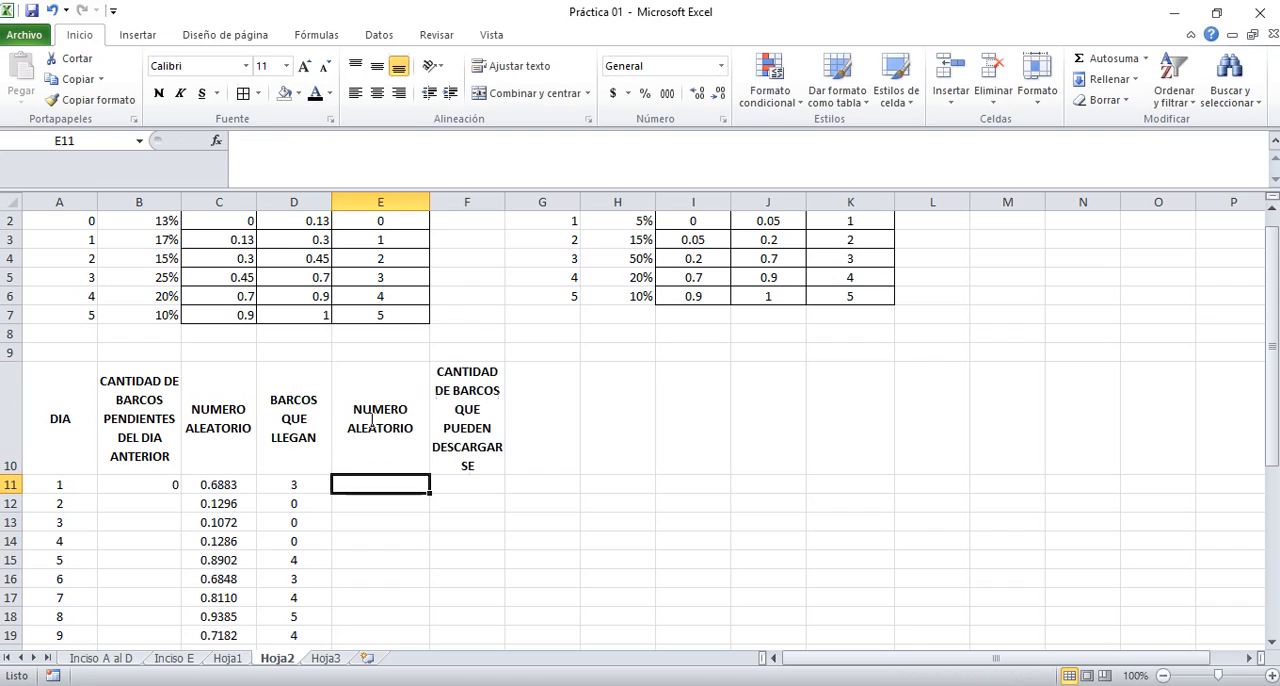
Widen column F so that the word DESCARGARSE in the F10 heading fits on one line
{"action": "left_click", "coordinate": [369, 419]}
{"action": "key", "text": "Right"}
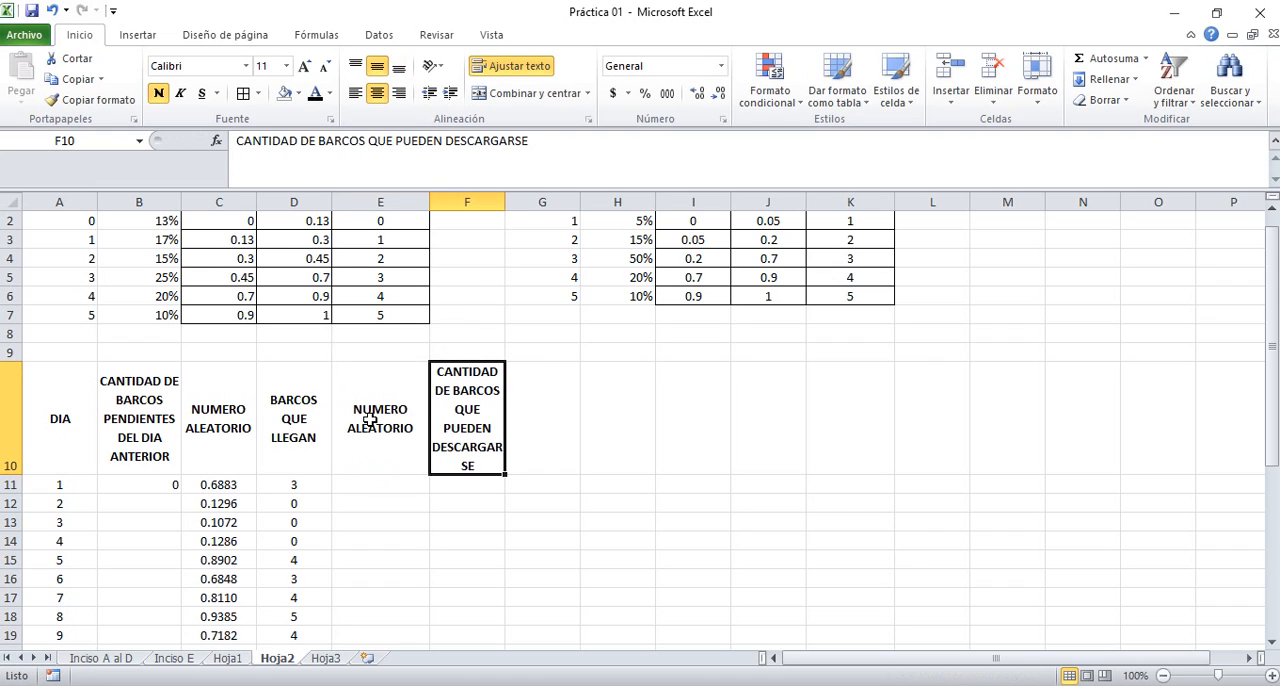
{"action": "left_click_drag", "start_coordinate": [505, 203], "coordinate": [516, 210]}
Enter the random number formula =ALEATORIO() in E11 and fill it down through day 30 in E40
{"action": "left_click", "coordinate": [392, 430]}
{"action": "left_click", "coordinate": [388, 484]}
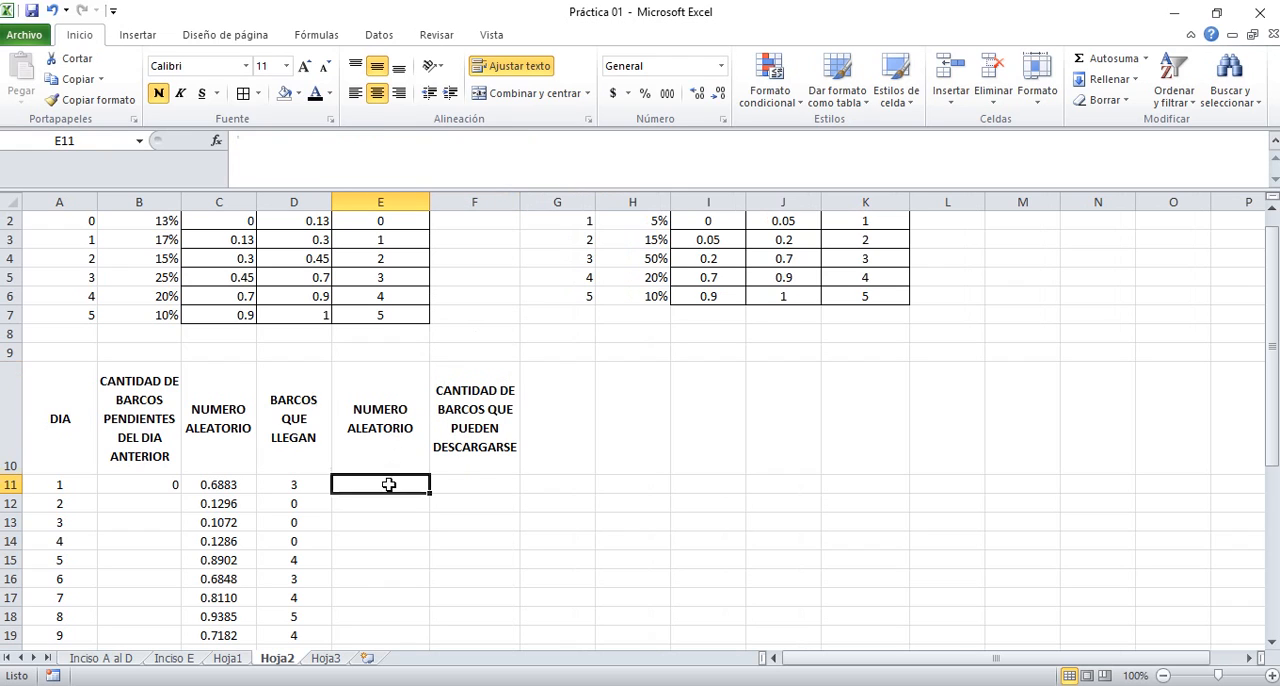
{"action": "type", "text": "=ALEAL"}
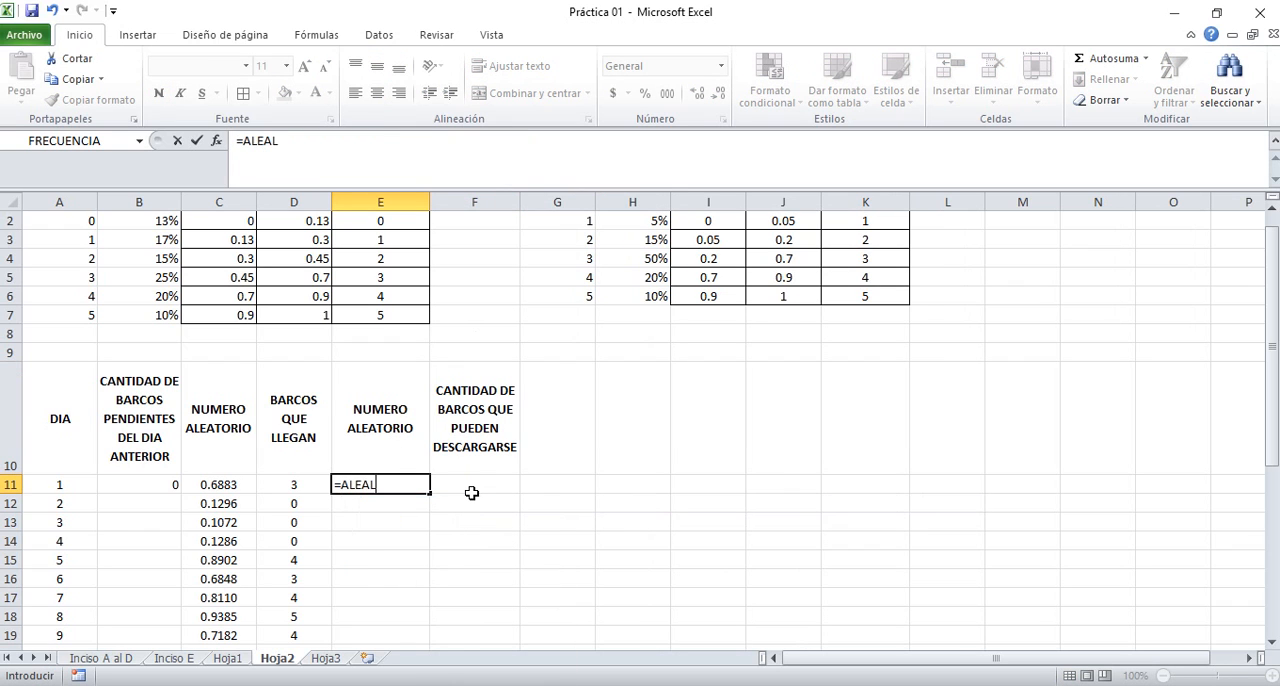
{"action": "key", "text": "BackSpace"}
{"action": "type", "text": "O"}
{"action": "key", "text": "BackSpace"}
{"action": "type", "text": "TORIO"}
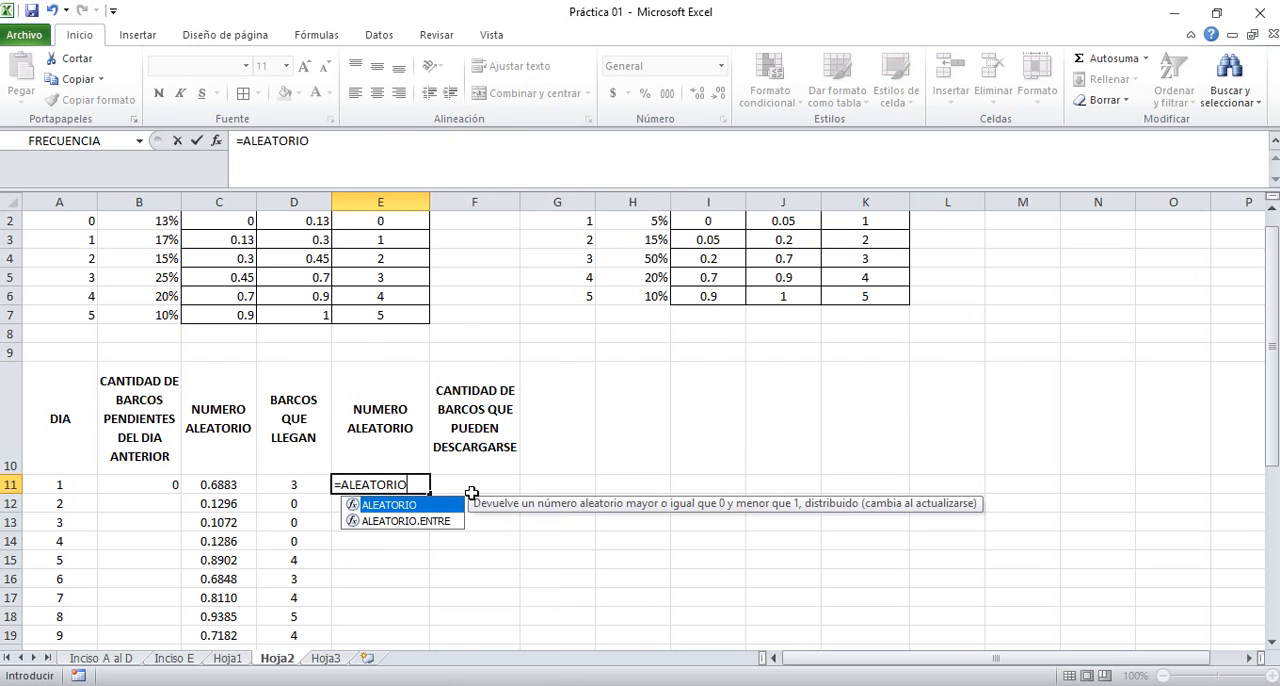
{"action": "type", "text": "()"}
{"action": "key", "text": "Return"}
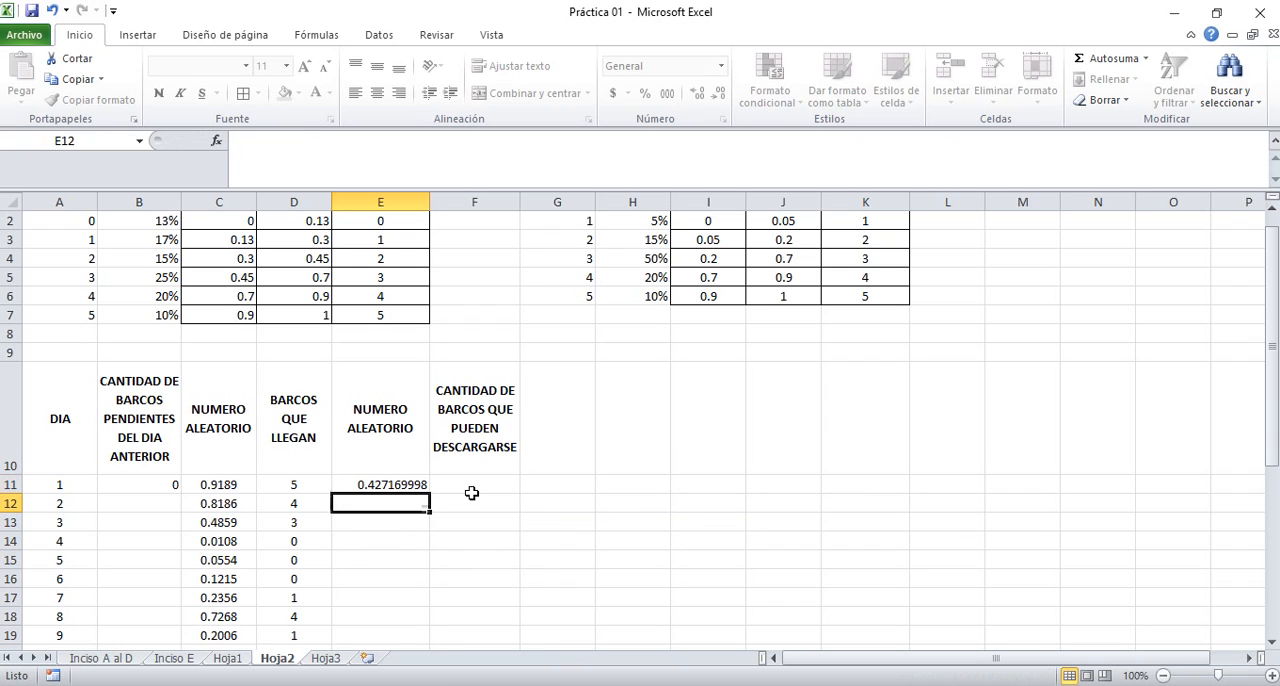
{"action": "key", "text": "Up"}
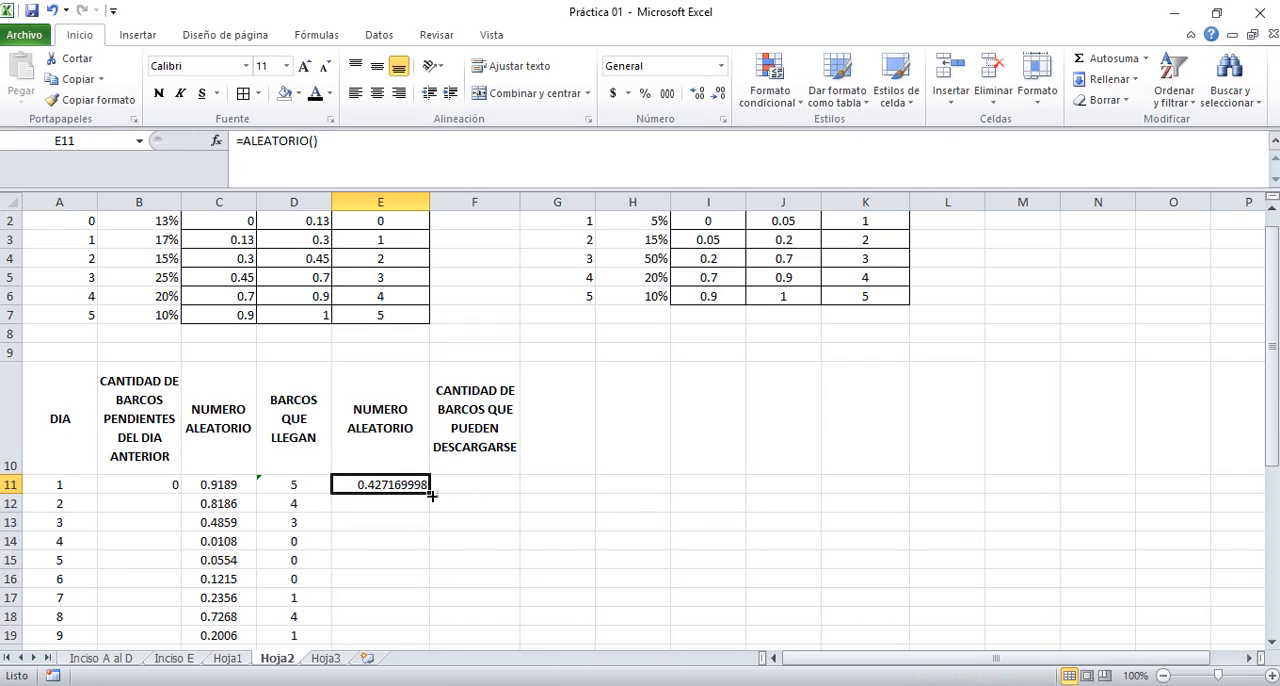
{"action": "double_click", "coordinate": [429, 494]}
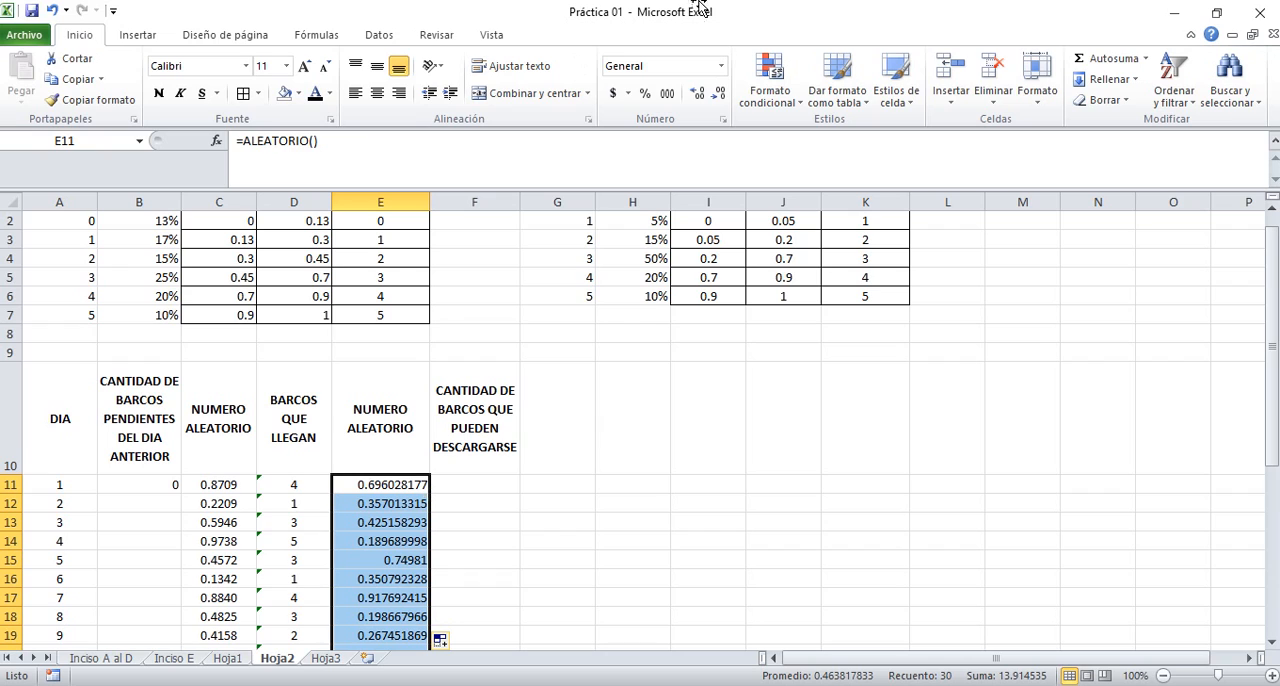
Show the random numbers in E11:E40 with four decimal places and center them horizontally and vertically
{"action": "left_click", "coordinate": [719, 93]}
{"action": "left_click", "coordinate": [719, 93]}
{"action": "left_click", "coordinate": [719, 93]}
{"action": "left_click", "coordinate": [719, 93]}
{"action": "left_click", "coordinate": [719, 93]}
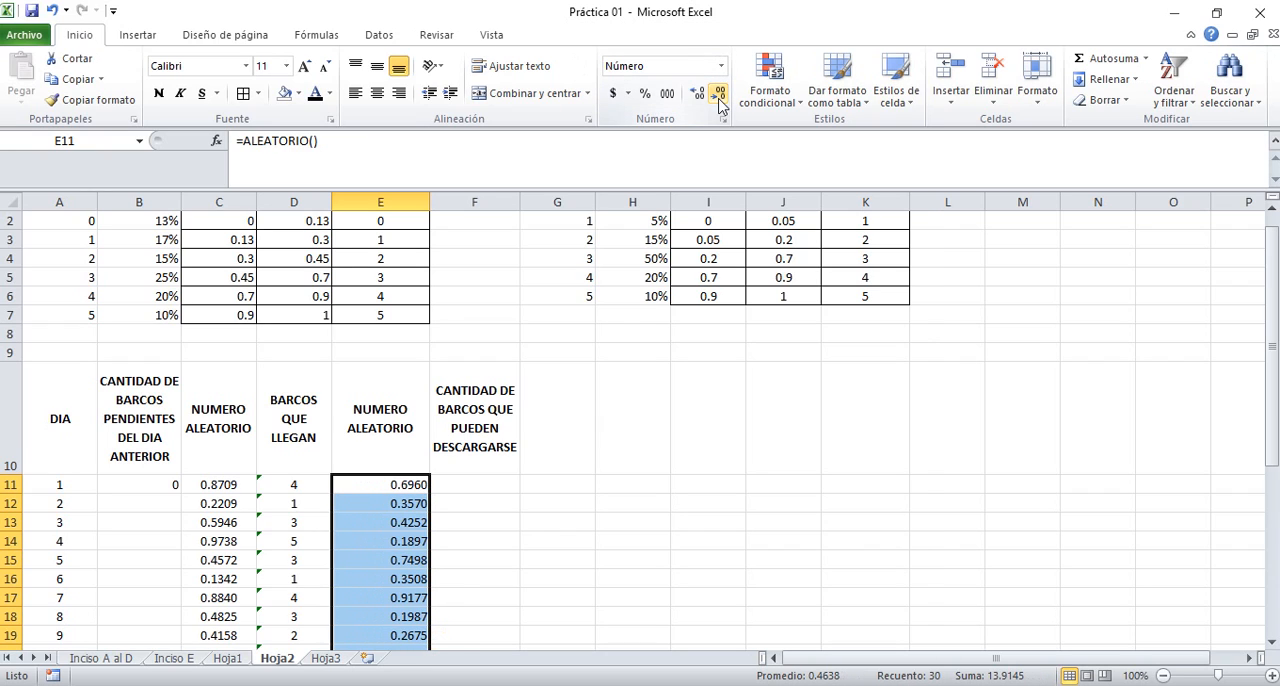
{"action": "left_click", "coordinate": [377, 93]}
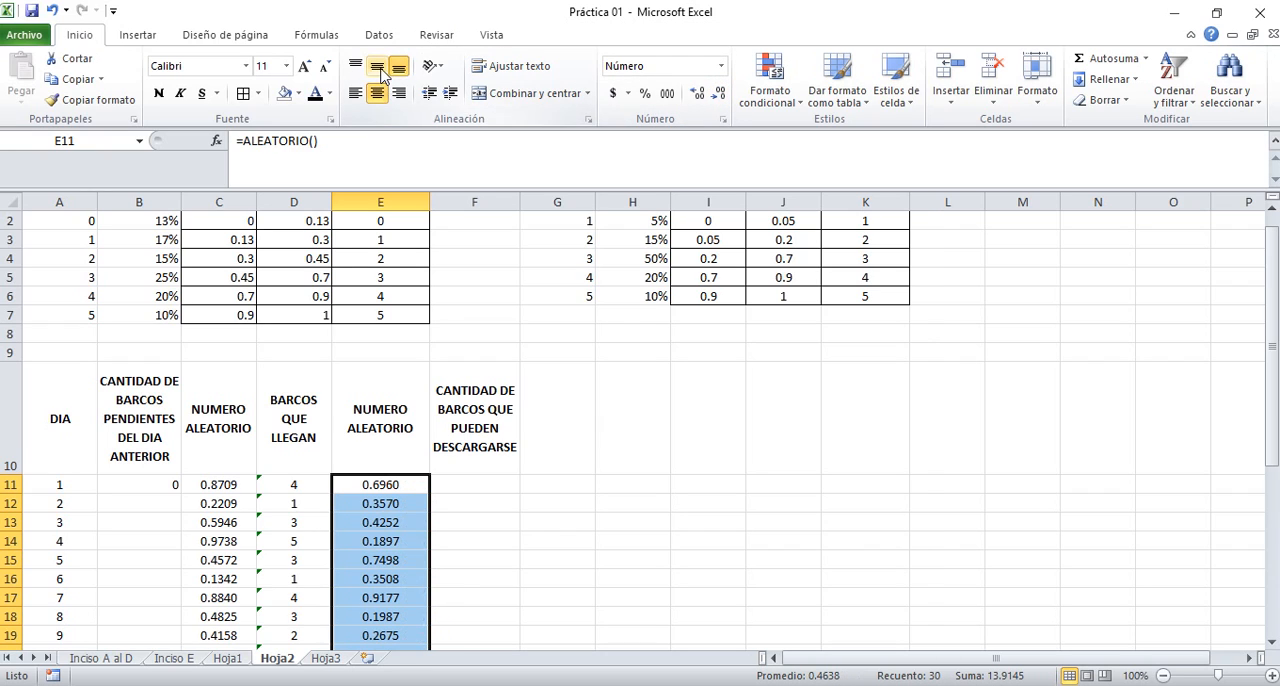
{"action": "left_click", "coordinate": [470, 484]}
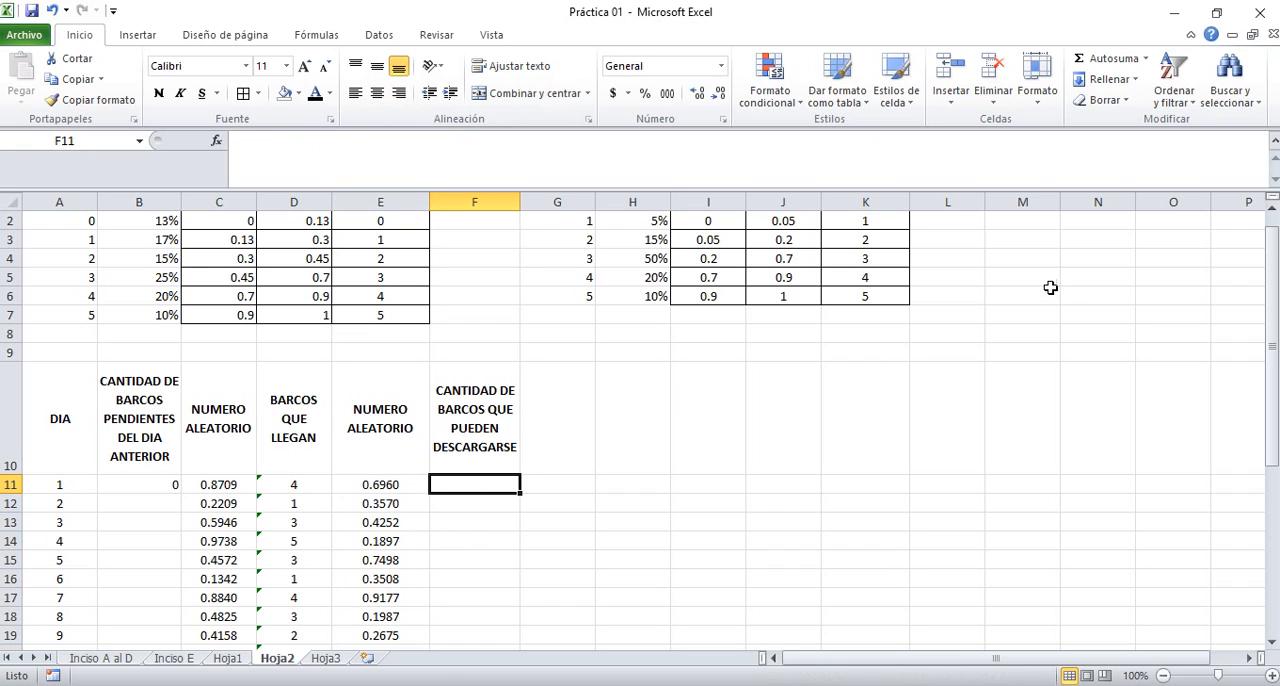
Make the ship counts bold in both range tables, under BARCOS QUE LLEGAN (E2:E7) and BARCOS DESCARGADOS (K2:K6)
{"action": "left_click_drag", "start_coordinate": [1272, 345], "coordinate": [1272, 332]}
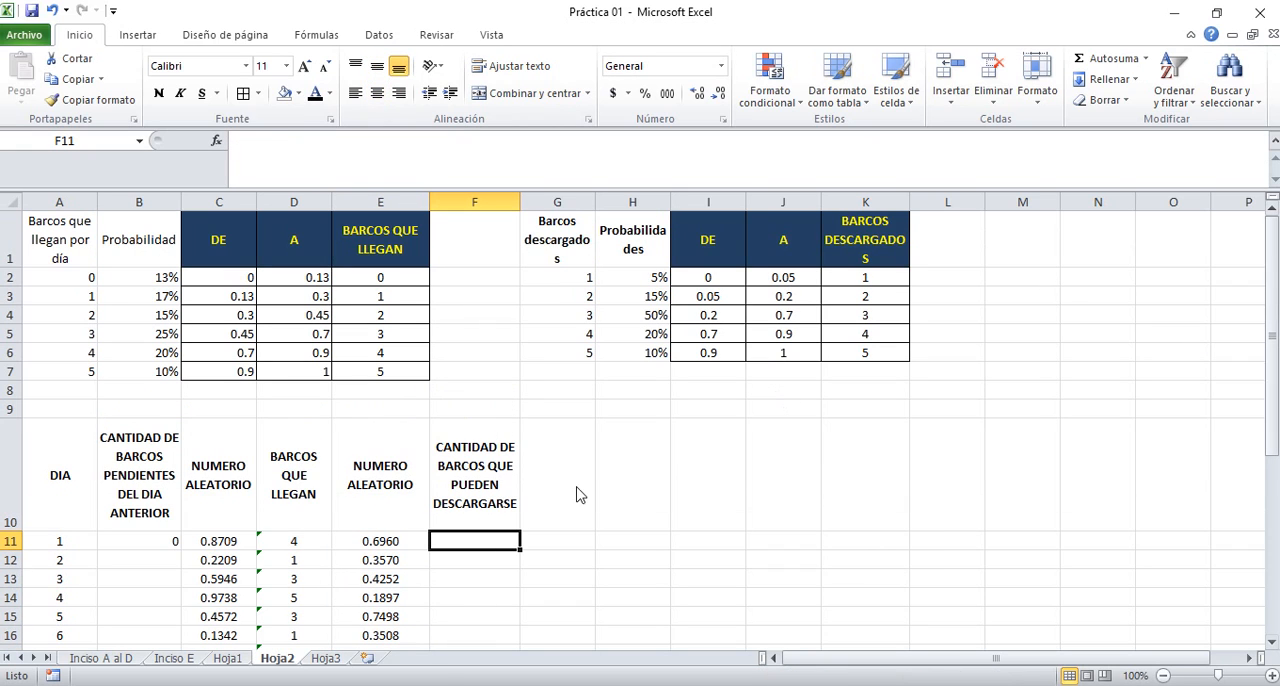
{"action": "left_click", "coordinate": [387, 540]}
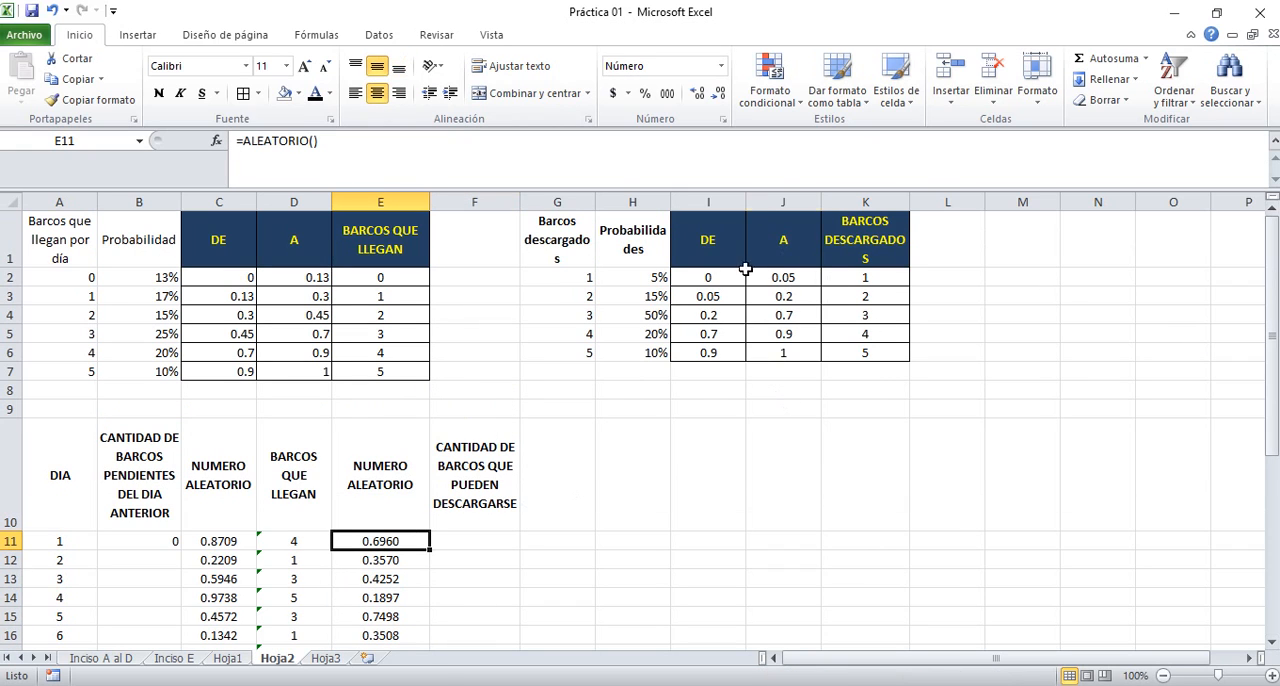
{"action": "left_click_drag", "start_coordinate": [381, 279], "coordinate": [420, 370]}
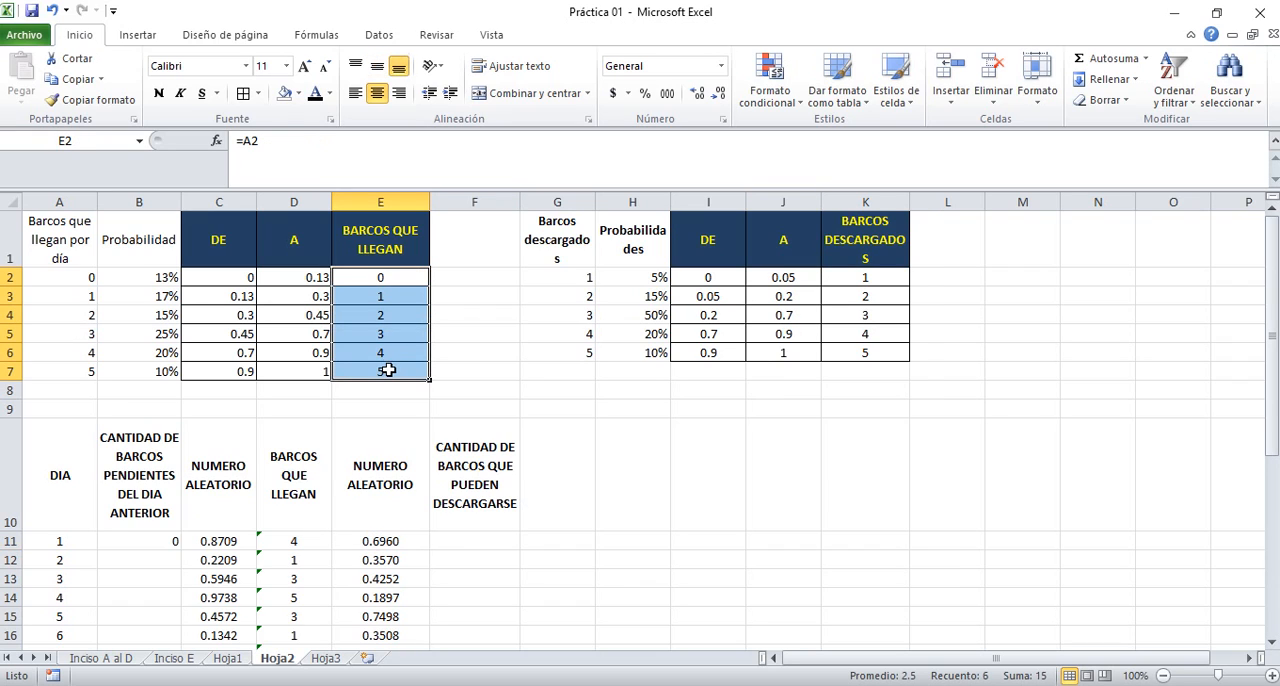
{"action": "key", "text": "ctrl+n"}
{"action": "left_click_drag", "start_coordinate": [840, 280], "coordinate": [848, 354]}
{"action": "key", "text": "ctrl+n"}
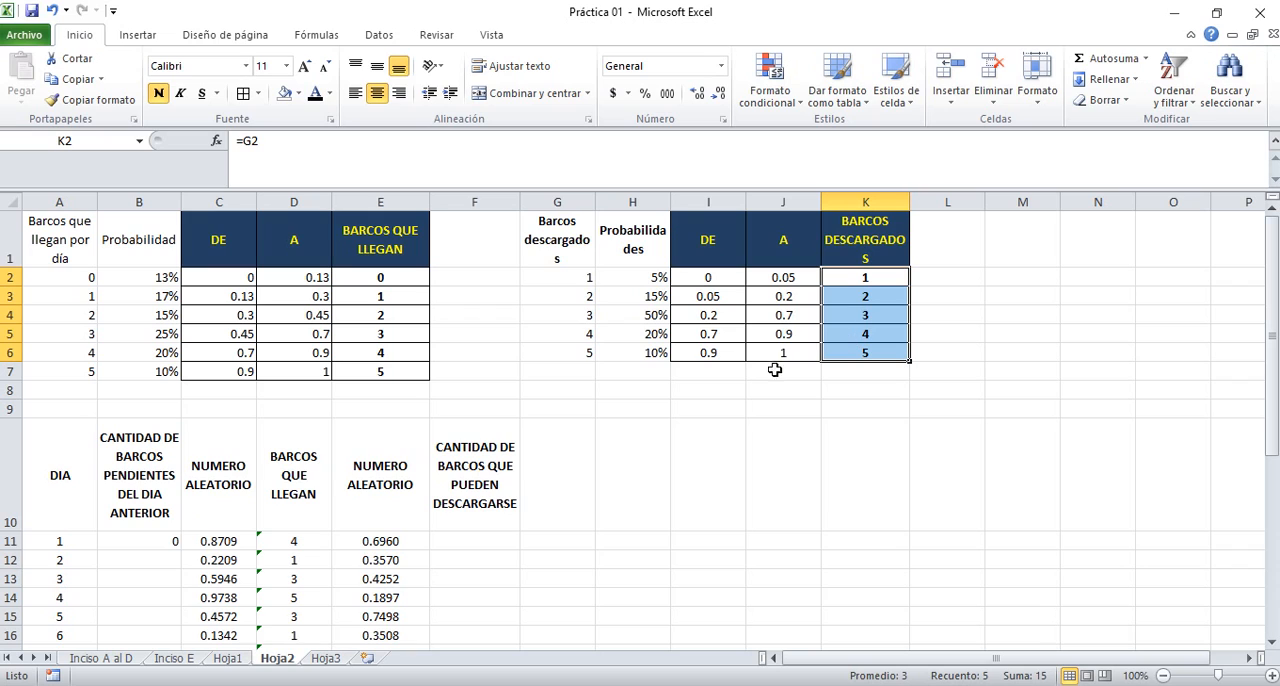
Enter the lookup formula =BUSCARV(E11;$I$1:$K$6;3;VERDADERO) in F11 for the ships that can be unloaded on day 1
{"action": "left_click", "coordinate": [476, 543]}
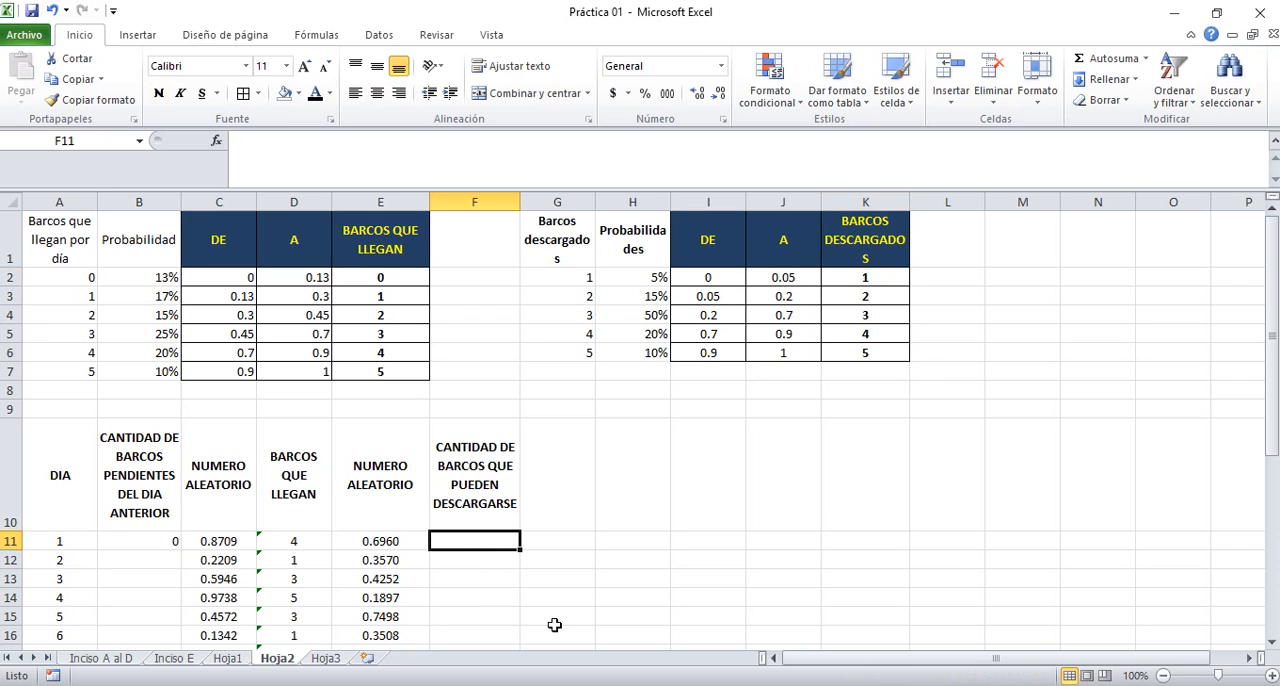
{"action": "type", "text": "="}
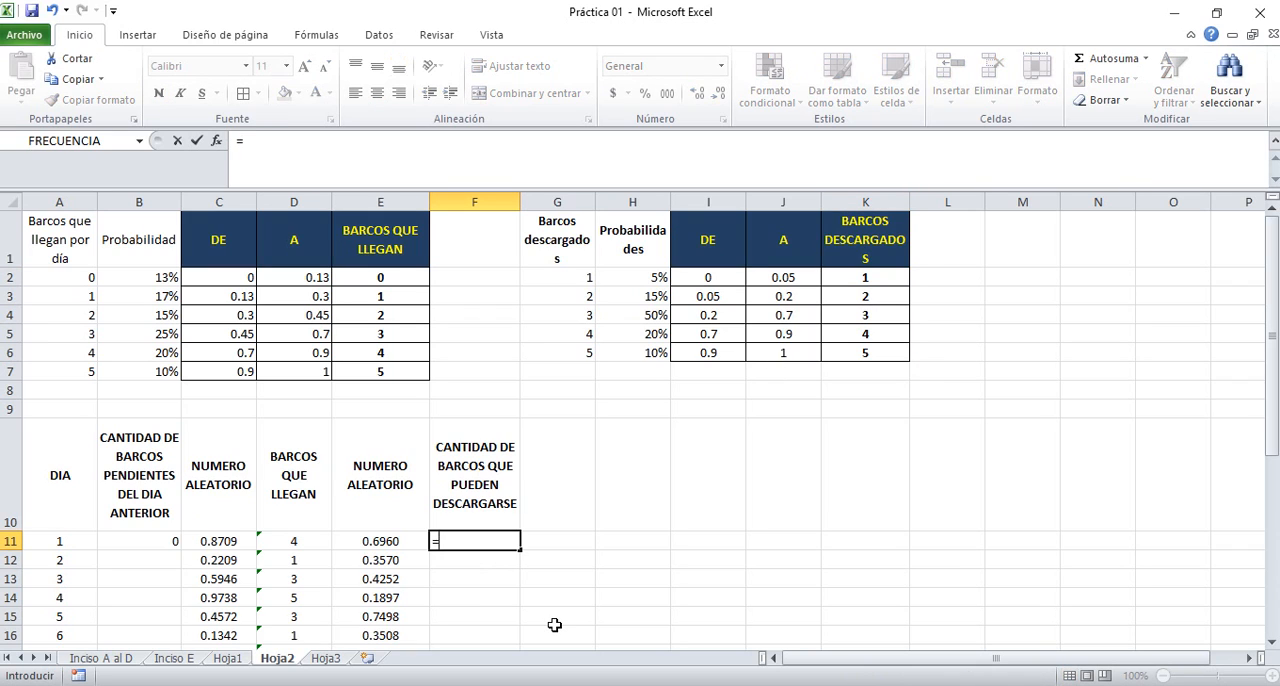
{"action": "type", "text": "BUSCARV("}
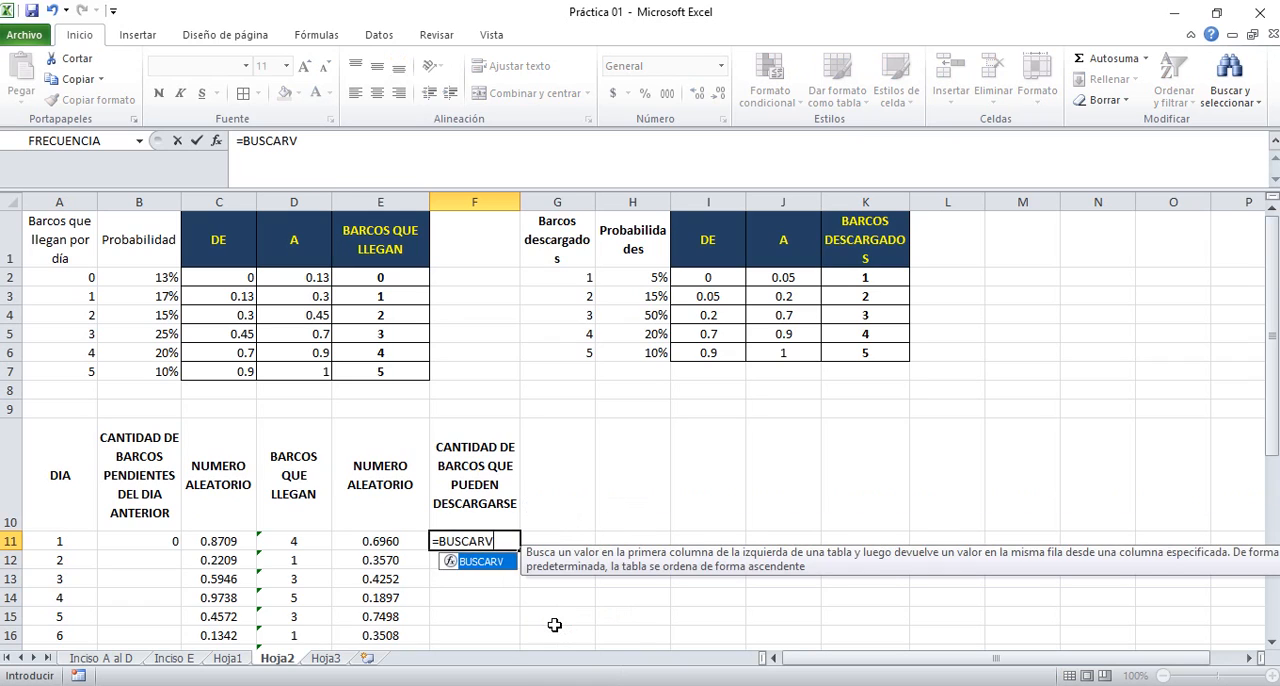
{"action": "left_click", "coordinate": [393, 541]}
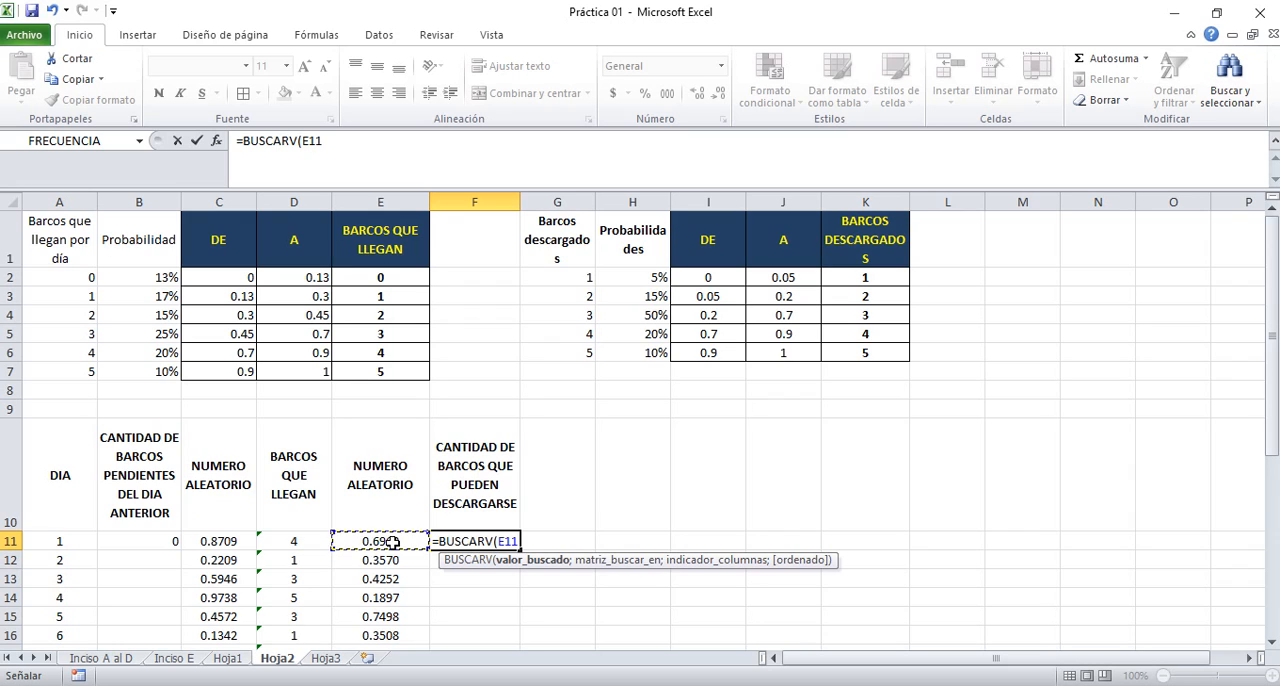
{"action": "type", "text": ";"}
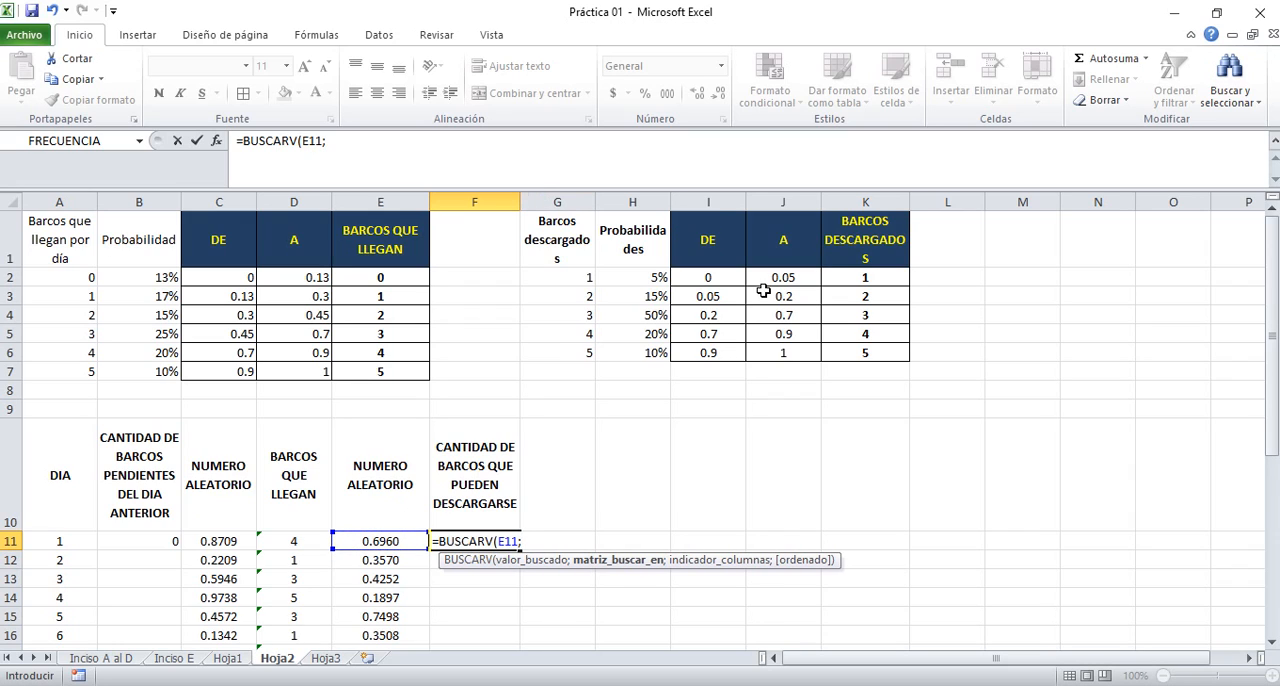
{"action": "left_click_drag", "start_coordinate": [704, 215], "coordinate": [876, 352]}
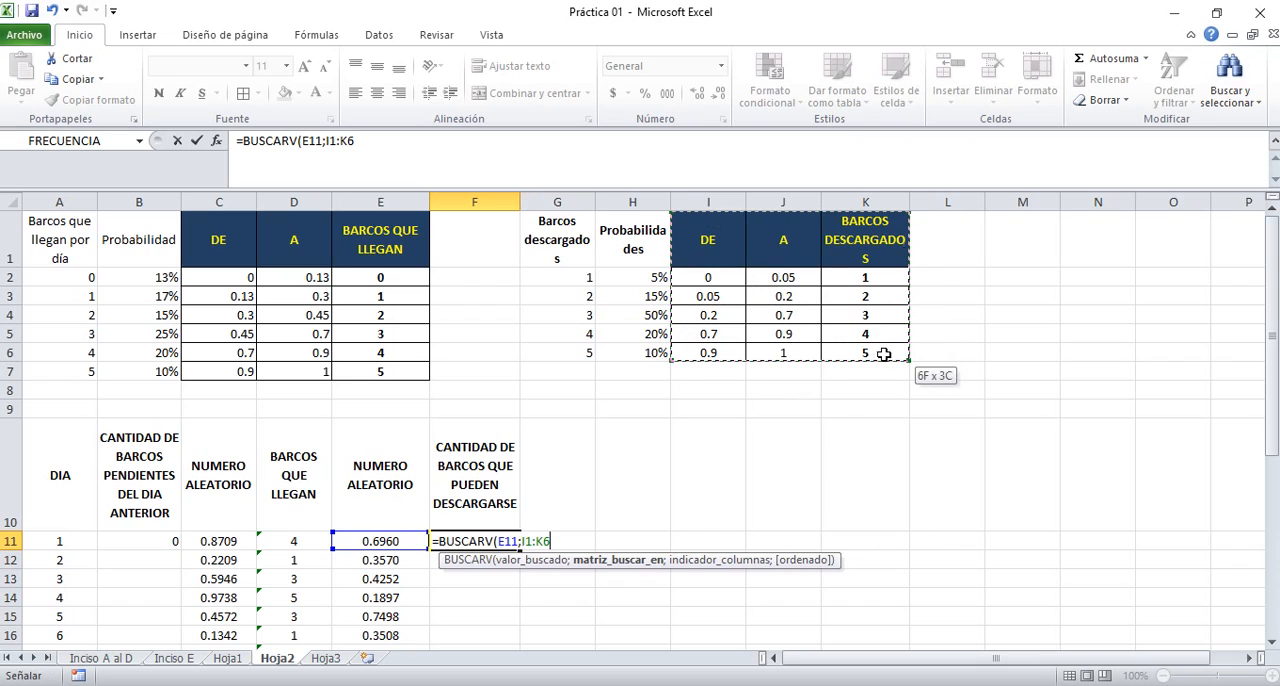
{"action": "key", "text": "F4"}
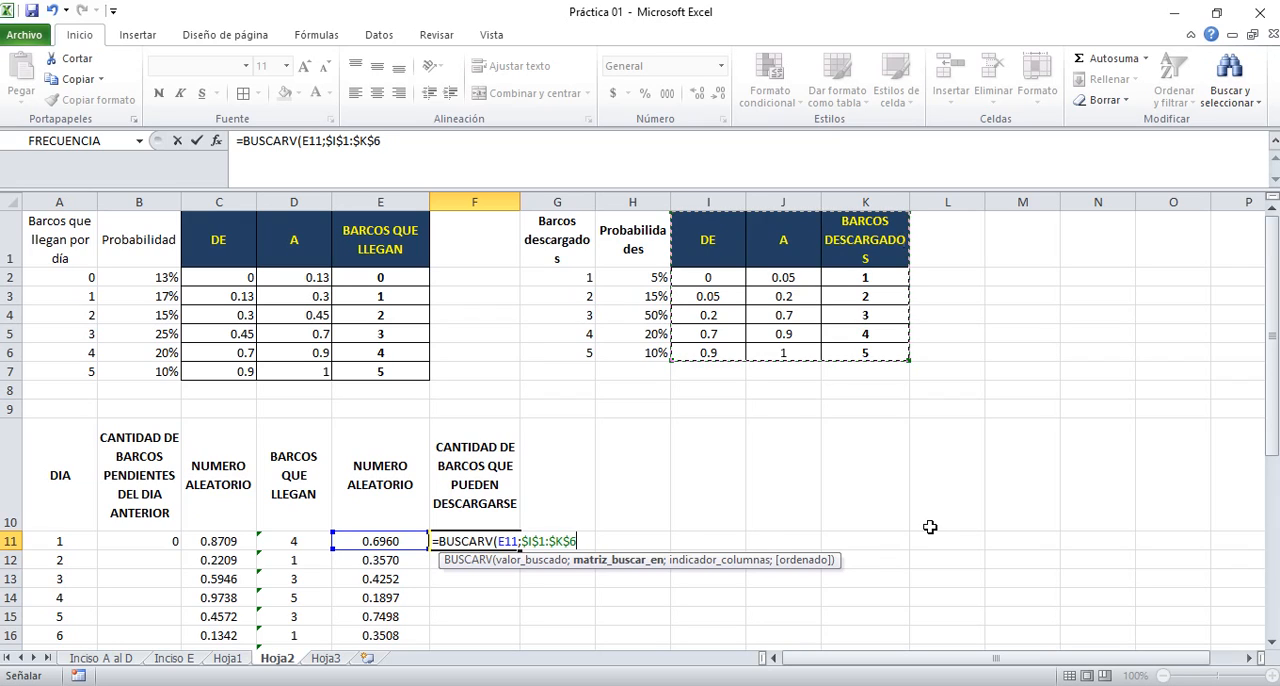
{"action": "type", "text": ";"}
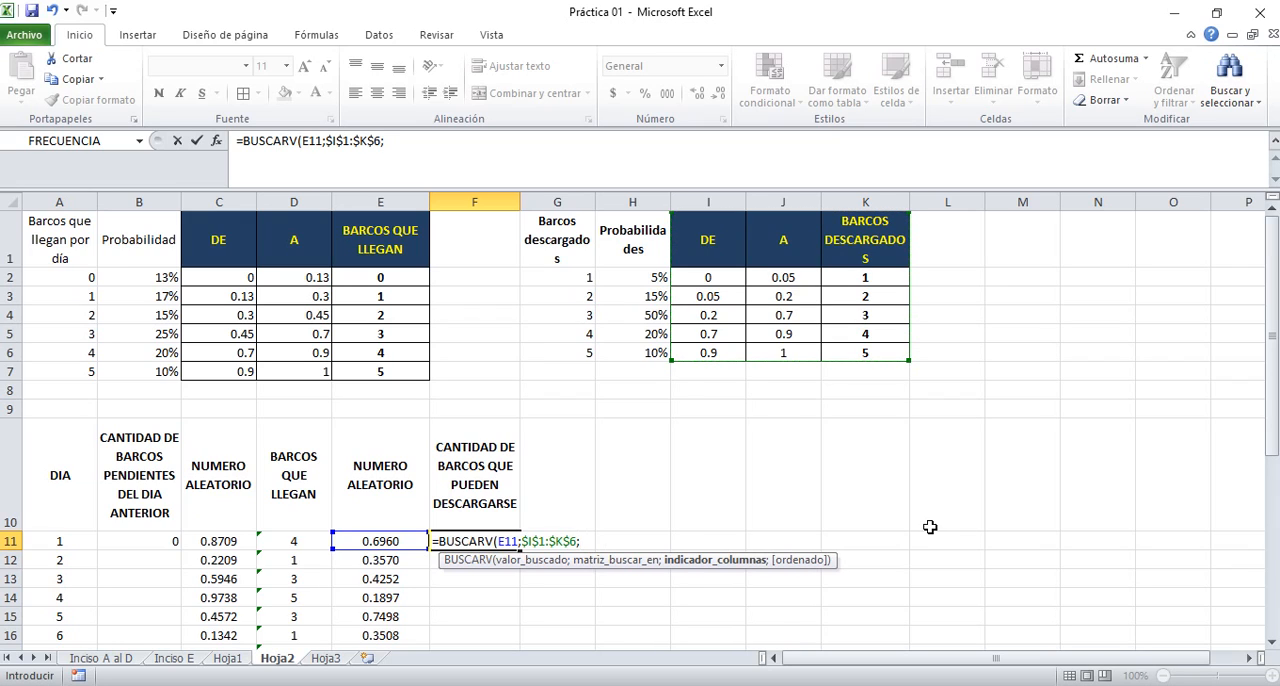
{"action": "type", "text": "3;"}
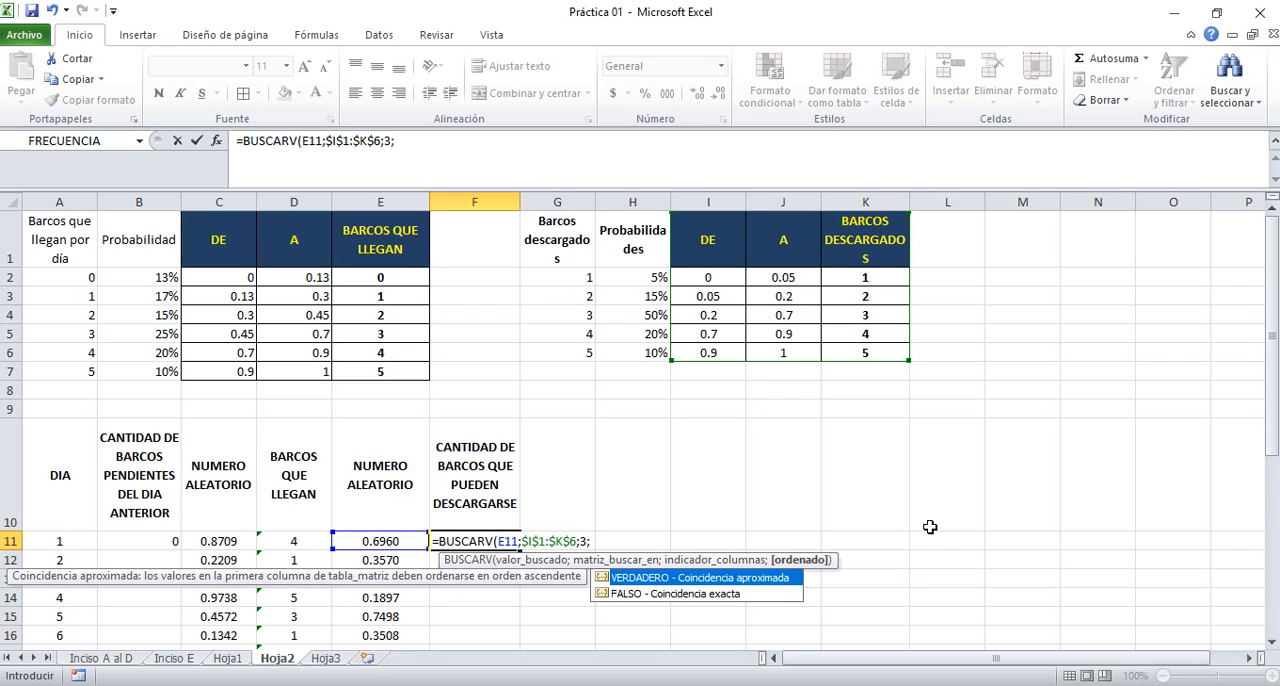
{"action": "double_click", "coordinate": [748, 578]}
{"action": "type", "text": ")"}
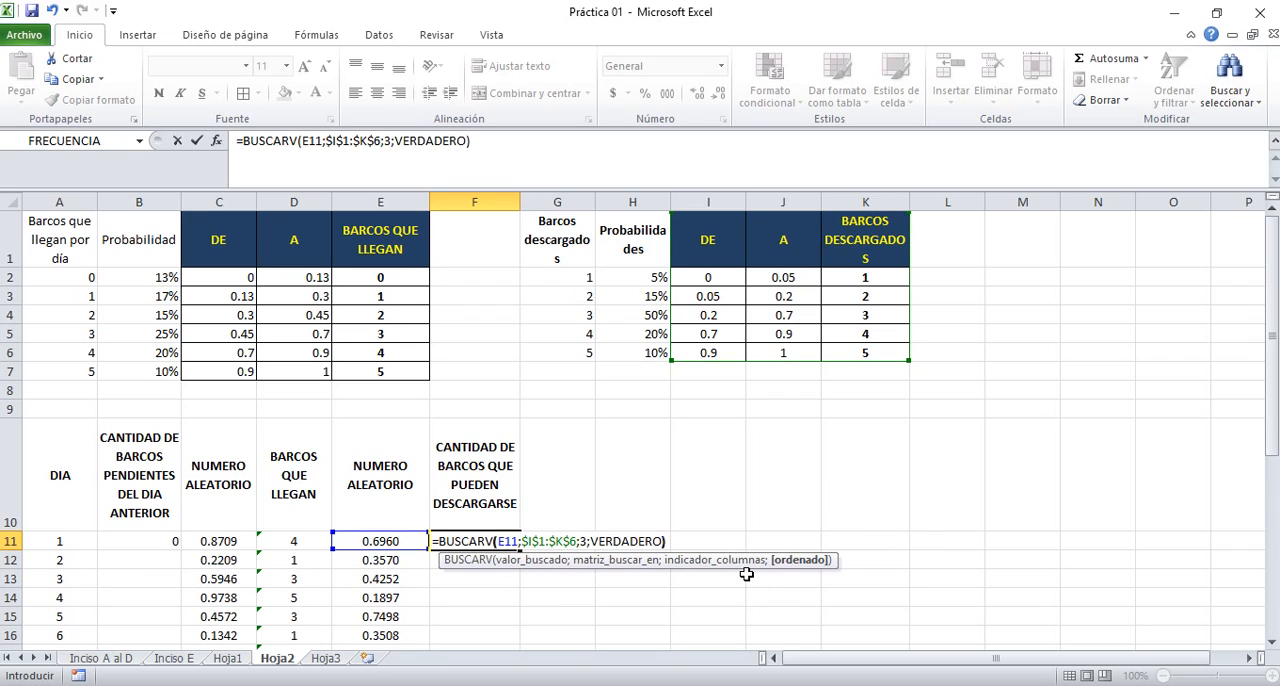
{"action": "key", "text": "Return"}
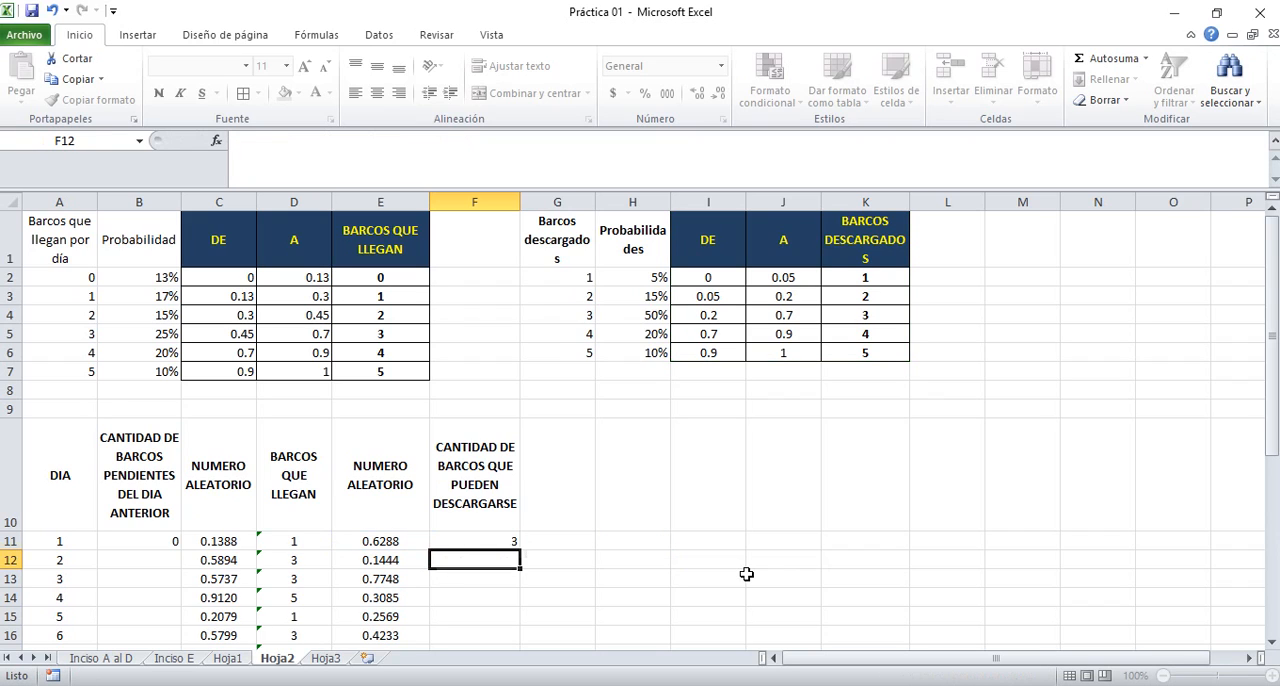
Fill the F11 lookup formula down through day 30 in F40 and center the results horizontally
{"action": "key", "text": "Up"}
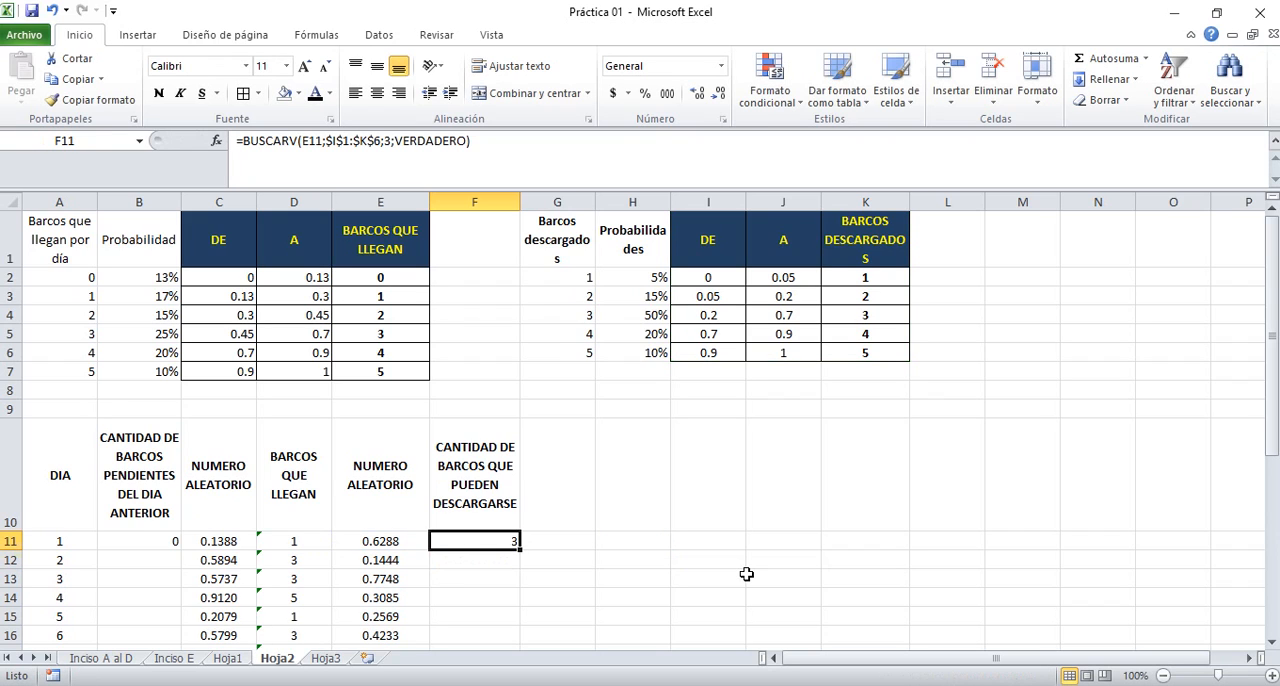
{"action": "double_click", "coordinate": [520, 550]}
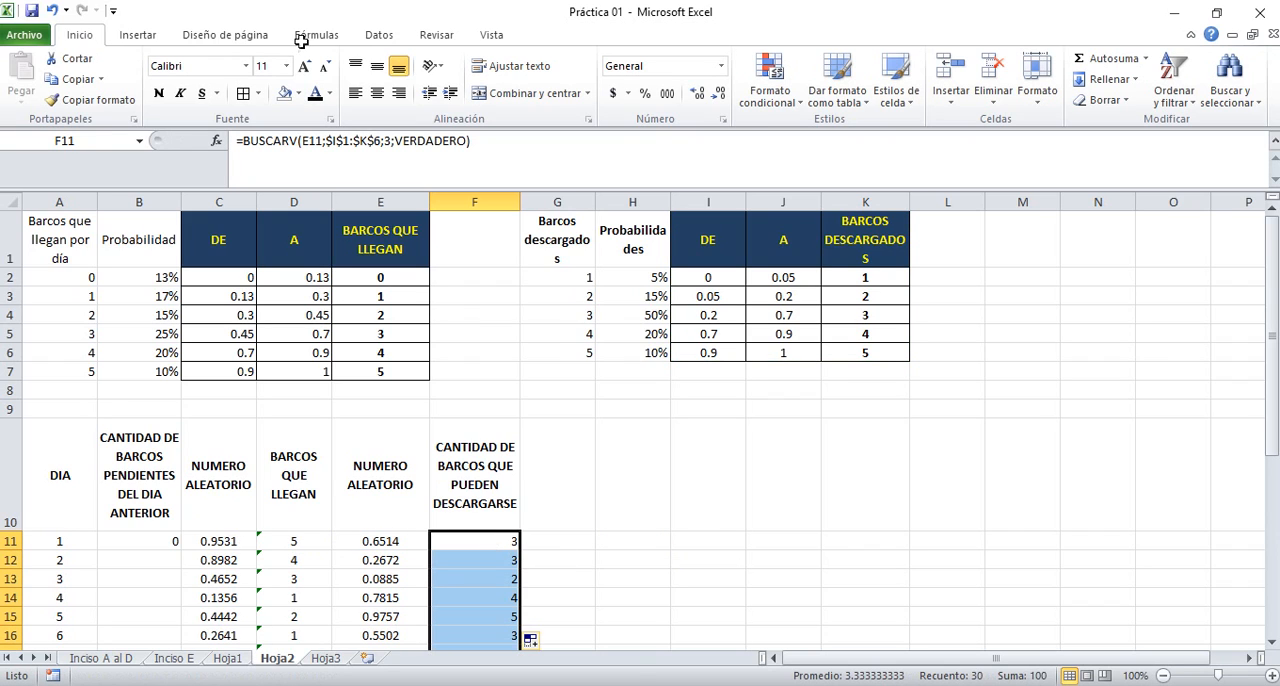
{"action": "left_click", "coordinate": [377, 93]}
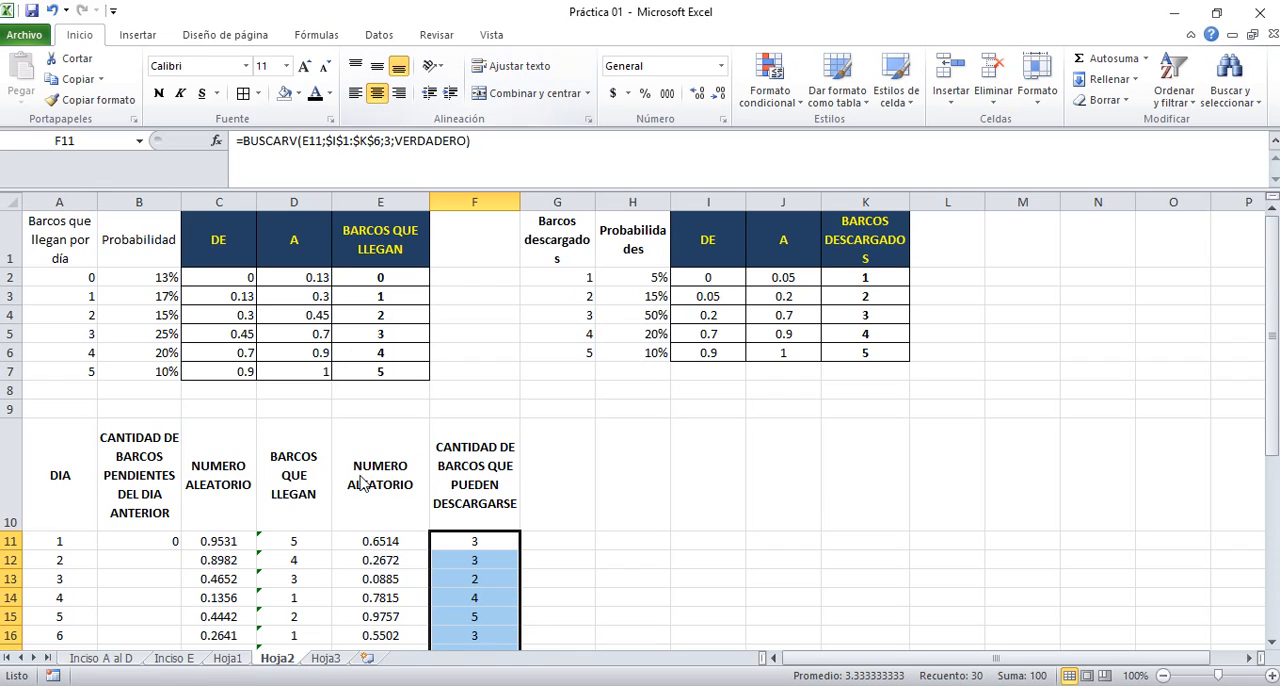
Review the arriving ships column and the day 1 pending, random number, arriving and unloadable ship cells in row 11
{"action": "left_click", "coordinate": [312, 547]}
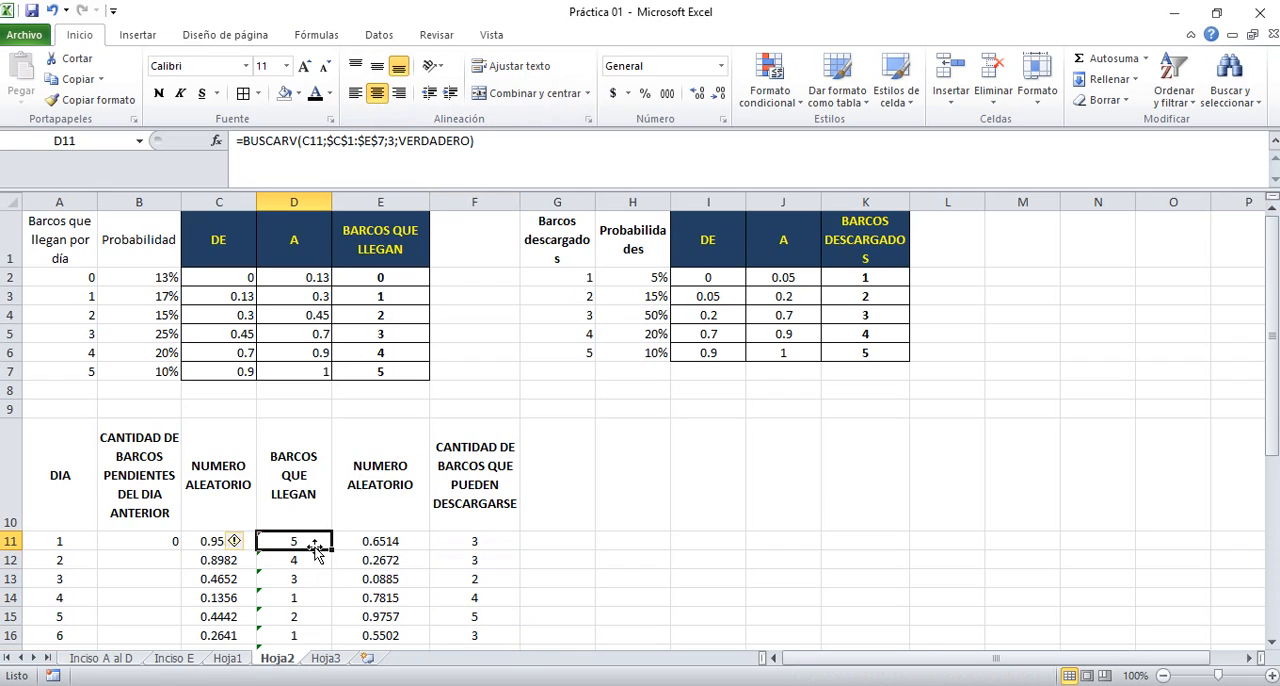
{"action": "key", "text": "Down"}
{"action": "key", "text": "Down"}
{"action": "key", "text": "Down"}
{"action": "key", "text": "Down"}
{"action": "key", "text": "Down"}
{"action": "key", "text": "Down"}
{"action": "key", "text": "Down"}
{"action": "key", "text": "Down"}
{"action": "key", "text": "Down"}
{"action": "key", "text": "Down"}
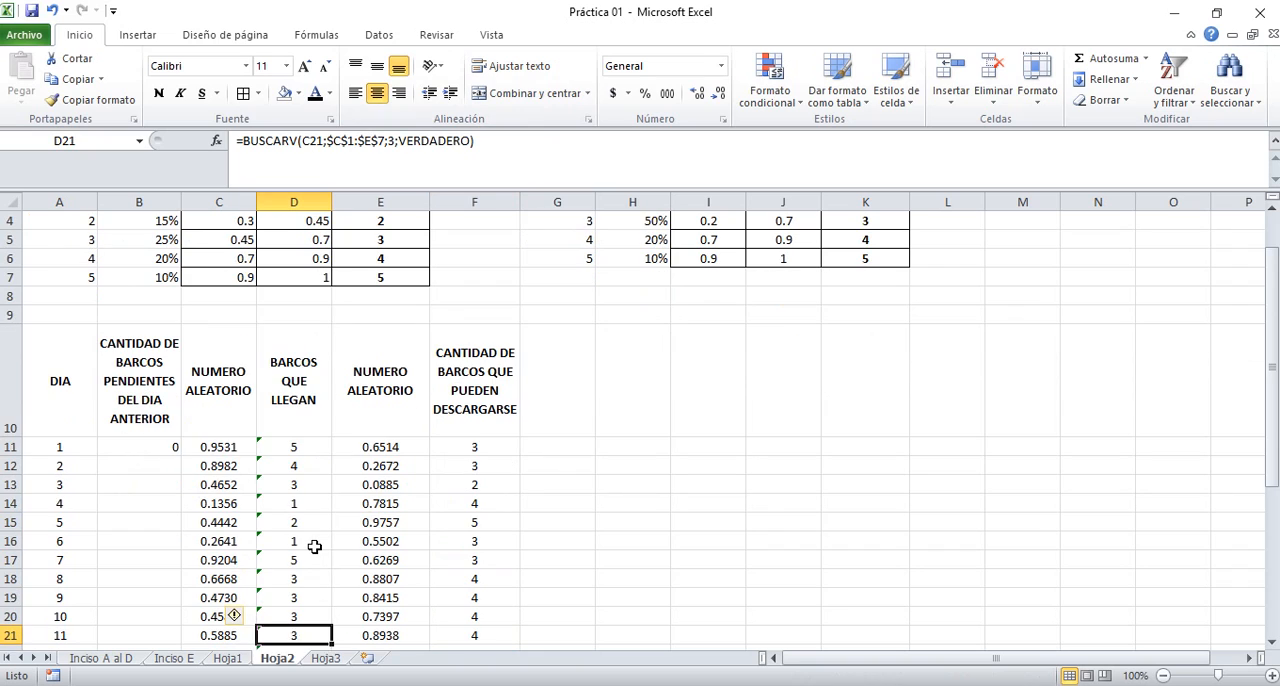
{"action": "key", "text": "Up"}
{"action": "key", "text": "Up"}
{"action": "key", "text": "Up"}
{"action": "key", "text": "Up"}
{"action": "key", "text": "Up"}
{"action": "key", "text": "Up"}
{"action": "key", "text": "Up"}
{"action": "key", "text": "Up"}
{"action": "key", "text": "Up"}
{"action": "key", "text": "Up"}
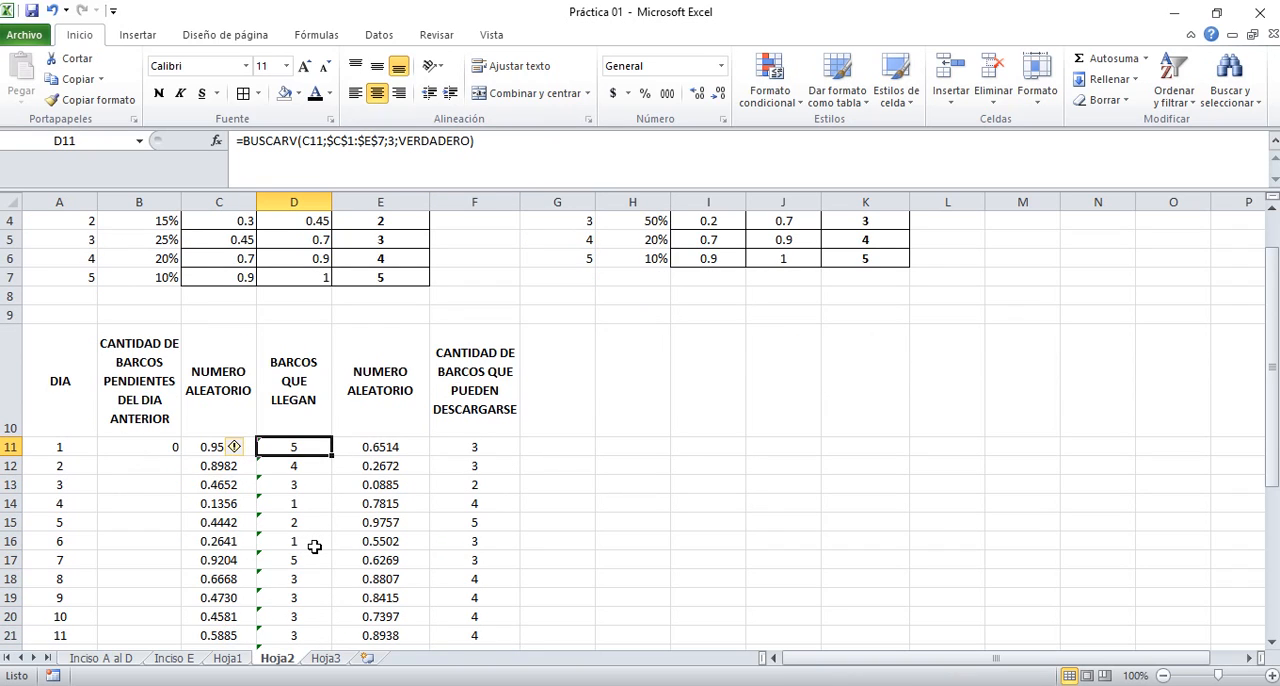
{"action": "key", "text": "Left"}
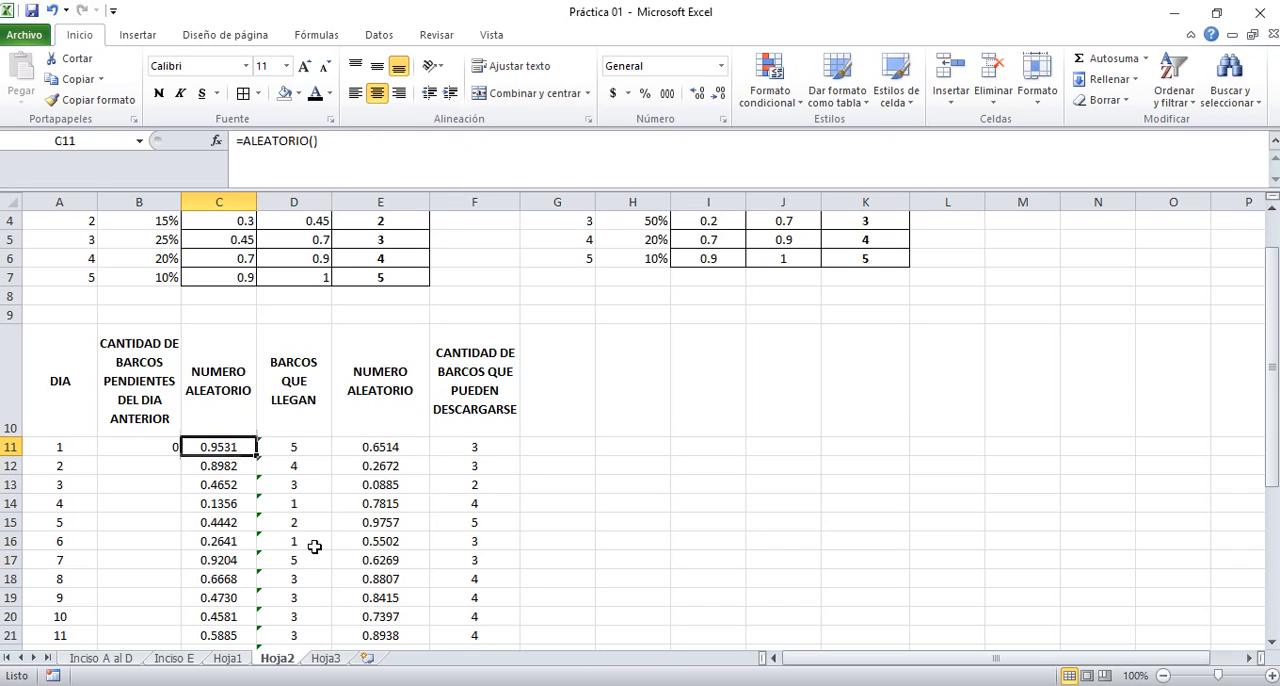
{"action": "key", "text": "Left"}
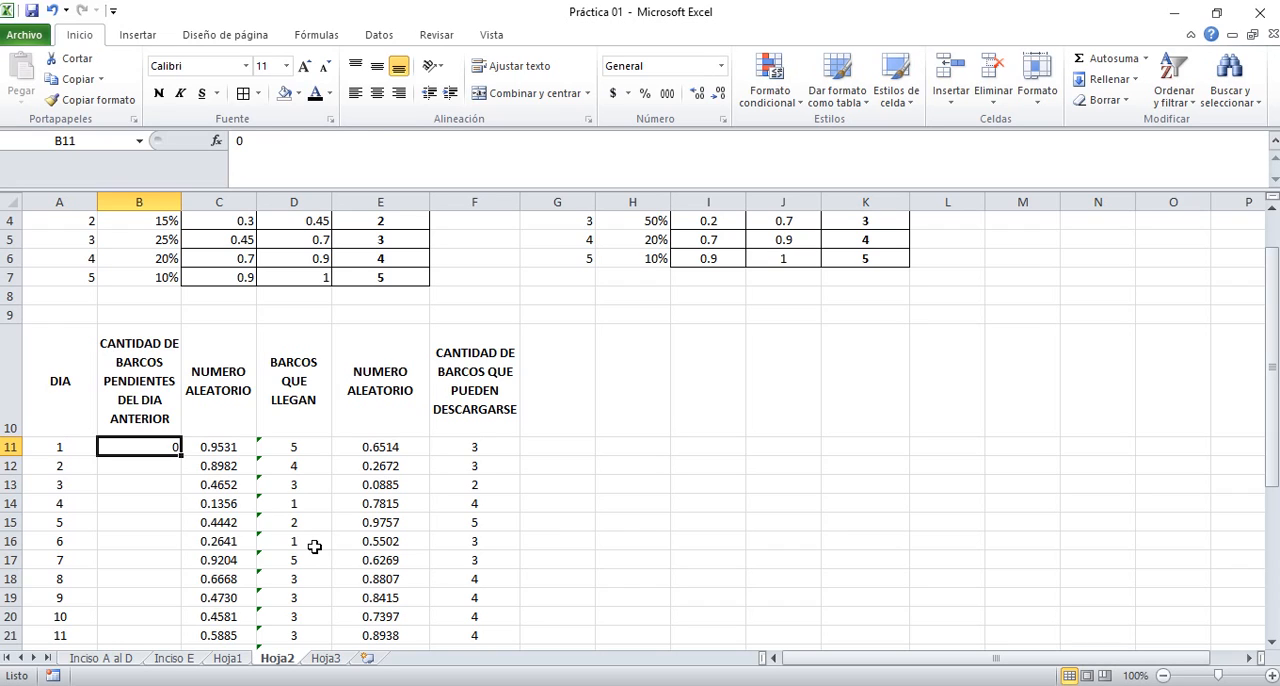
{"action": "key", "text": "Right"}
{"action": "key", "text": "Right"}
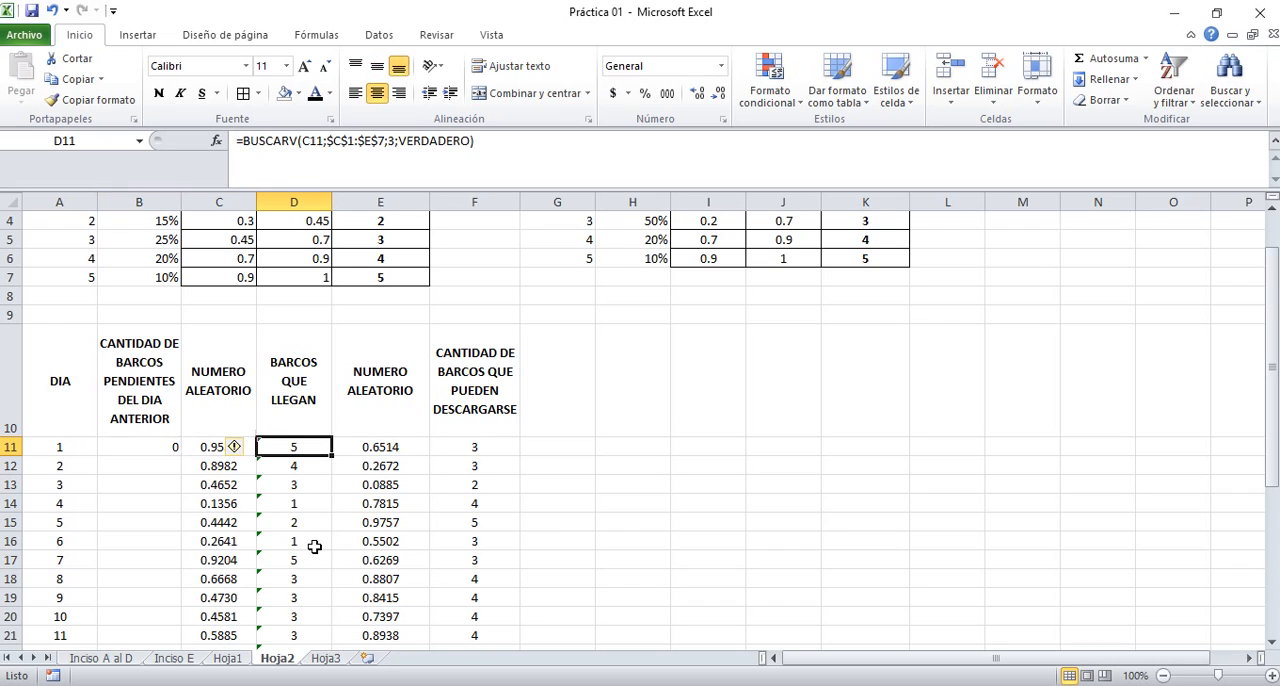
{"action": "key", "text": "Right"}
{"action": "key", "text": "Right"}
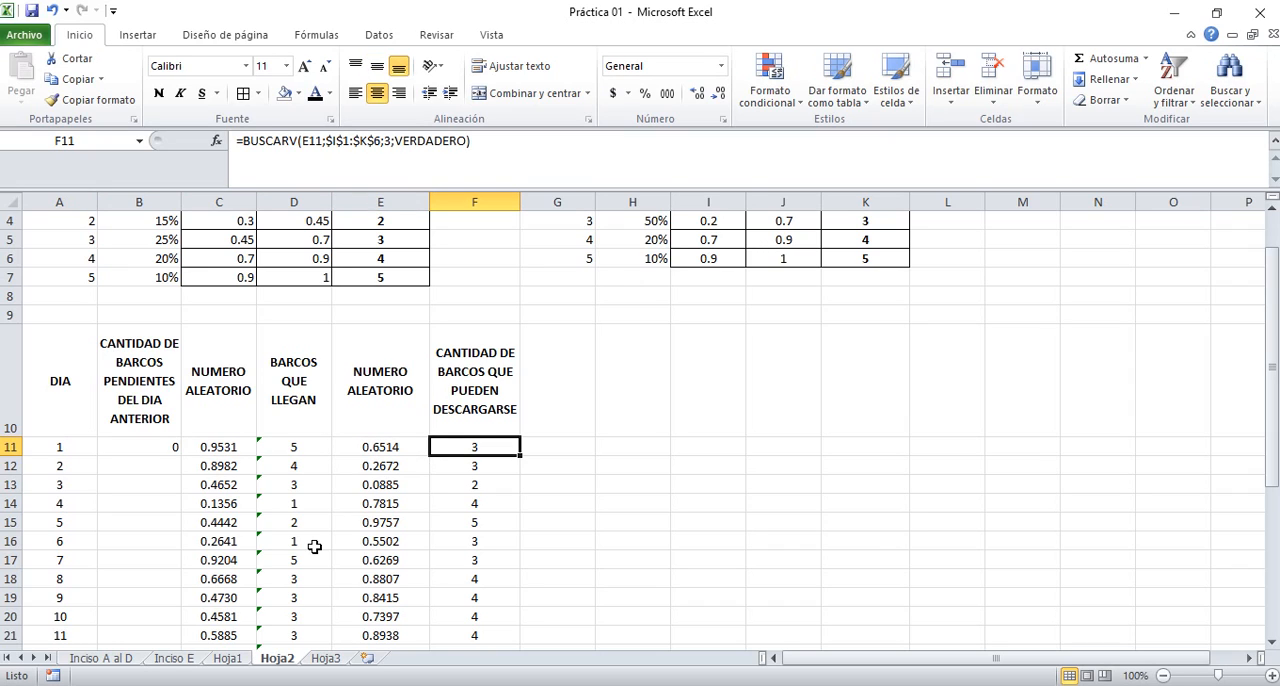
{"action": "key", "text": "Right"}
{"action": "key", "text": "Up"}
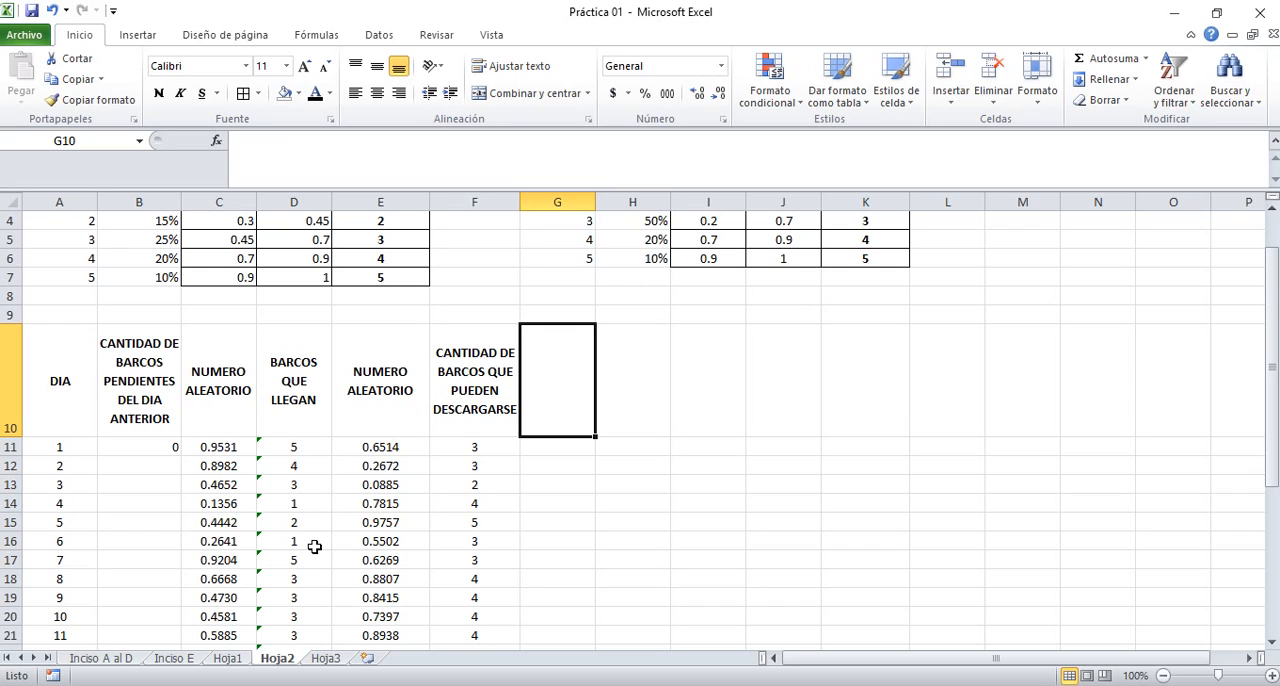
{"action": "left_click", "coordinate": [145, 442]}
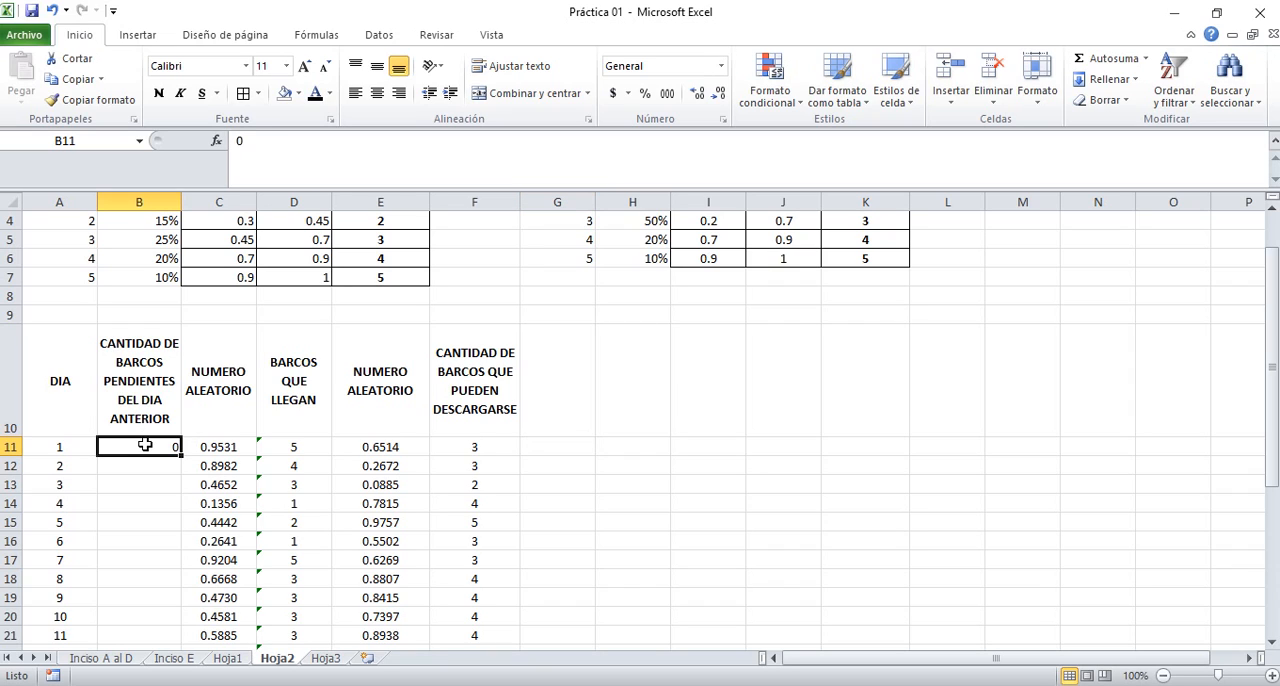
{"action": "left_click", "coordinate": [288, 447]}
Enter the heading TOTAL DE BARCOS A DESCARGAR in cell G10
{"action": "left_click", "coordinate": [566, 383]}
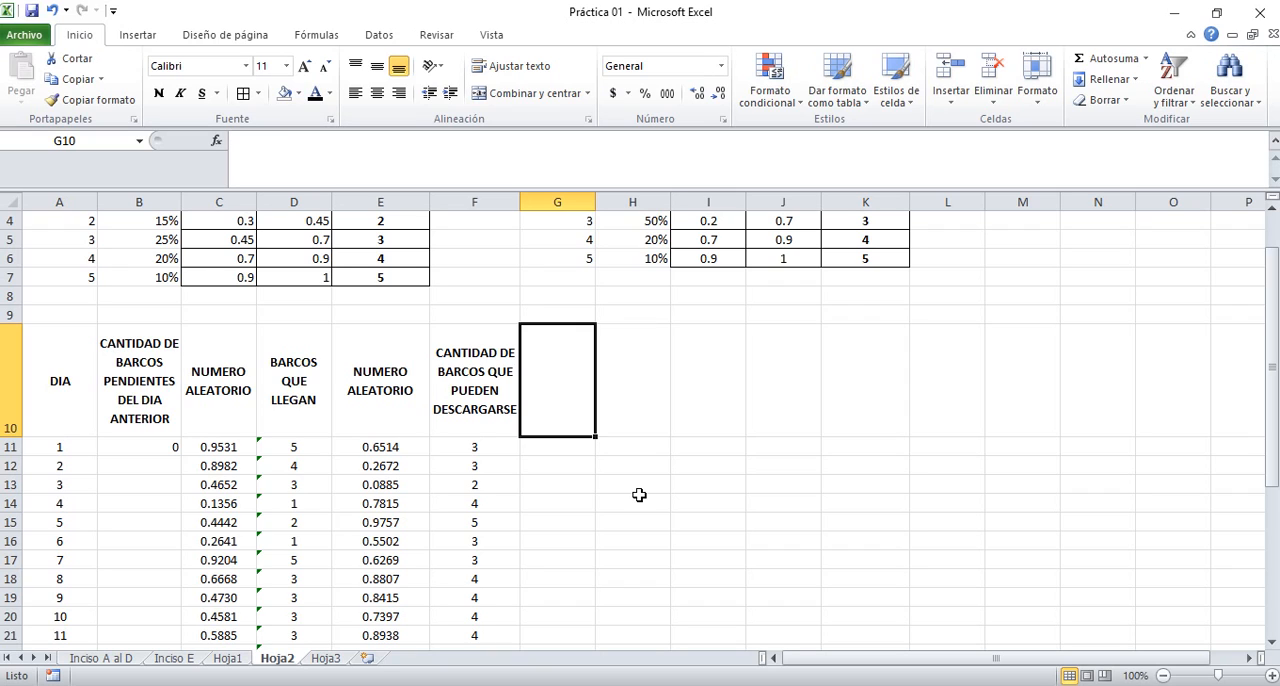
{"action": "type", "text": "TOTAL "}
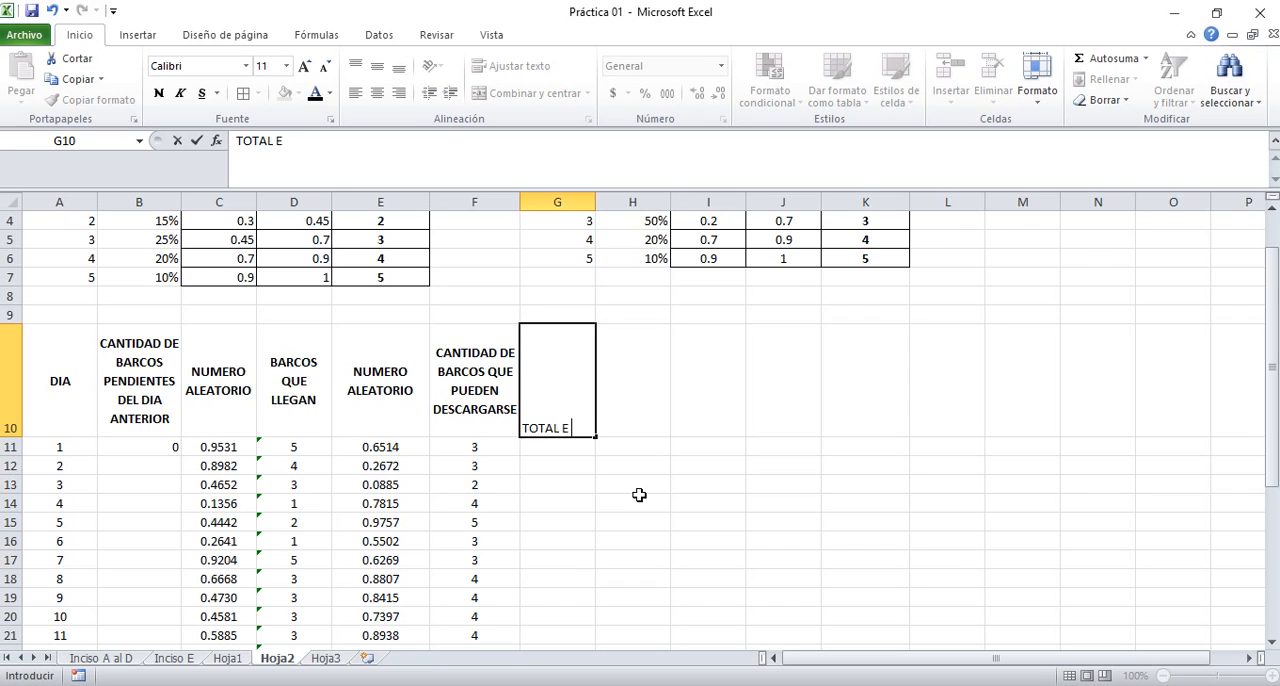
{"action": "type", "text": "DE BARCOS "}
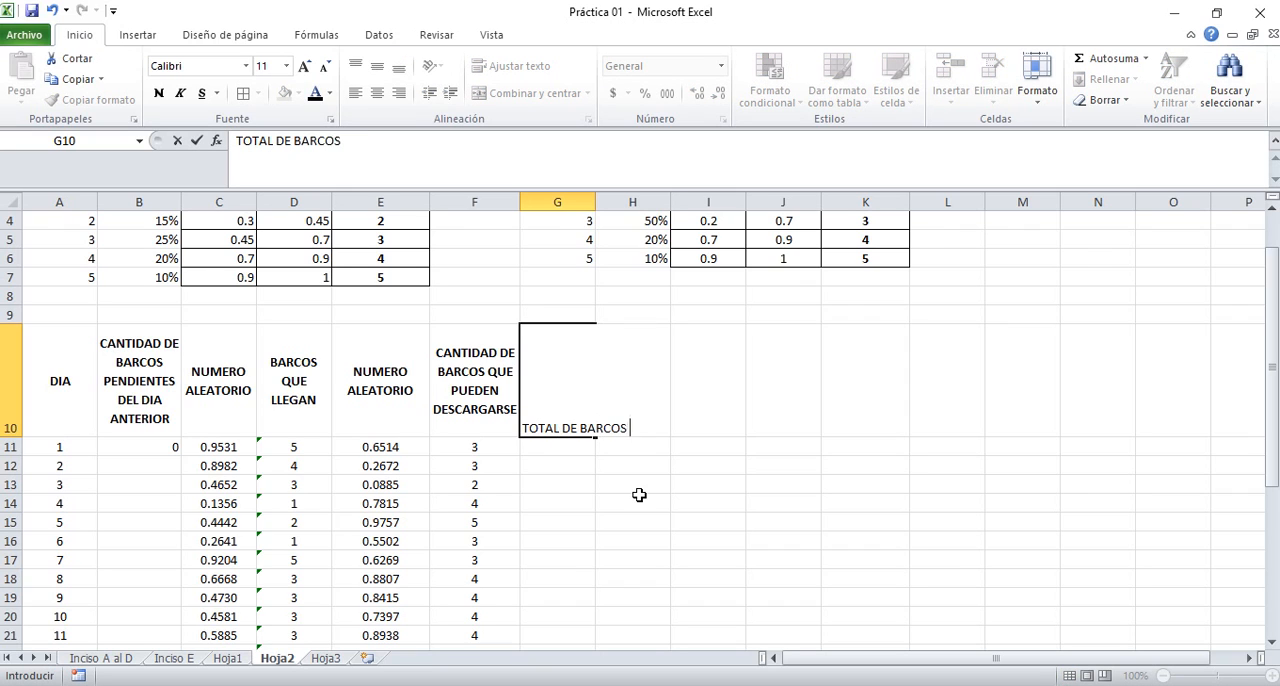
{"action": "type", "text": "A DESCARGAR"}
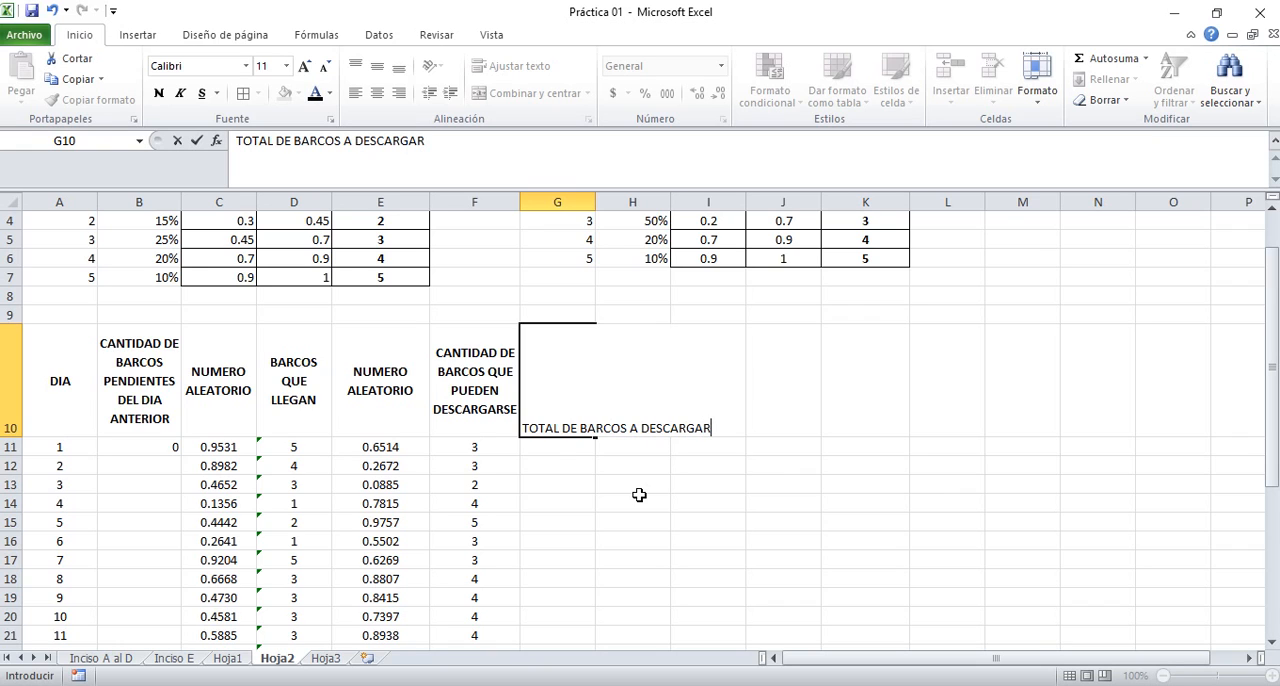
{"action": "key", "text": "ctrl+Return"}
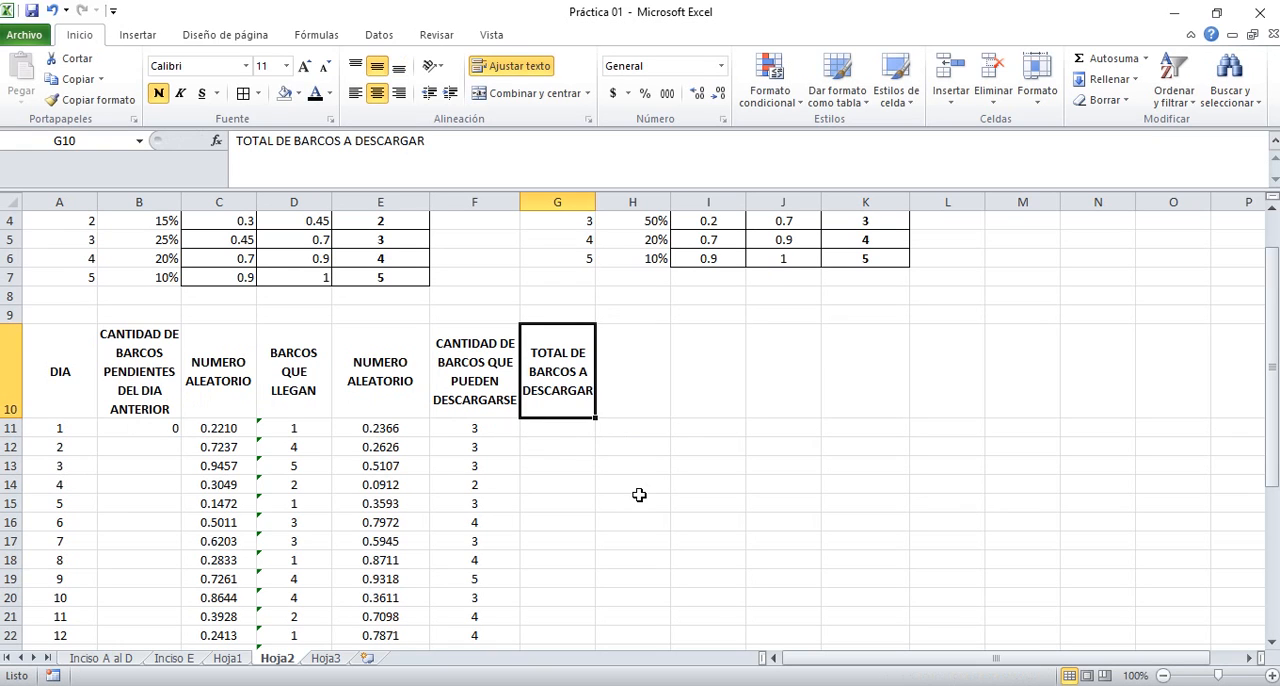
Enter the formula =B11+D11 in G11 to total the ships to unload on day 1
{"action": "key", "text": "Down"}
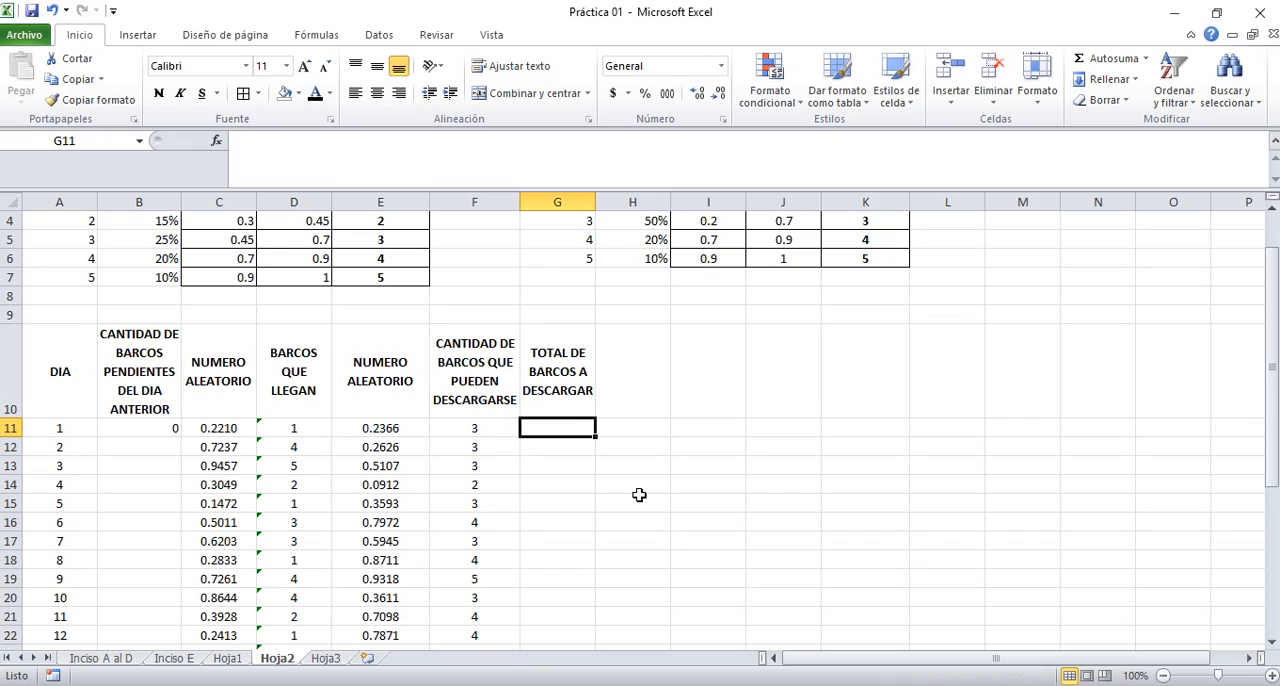
{"action": "type", "text": "="}
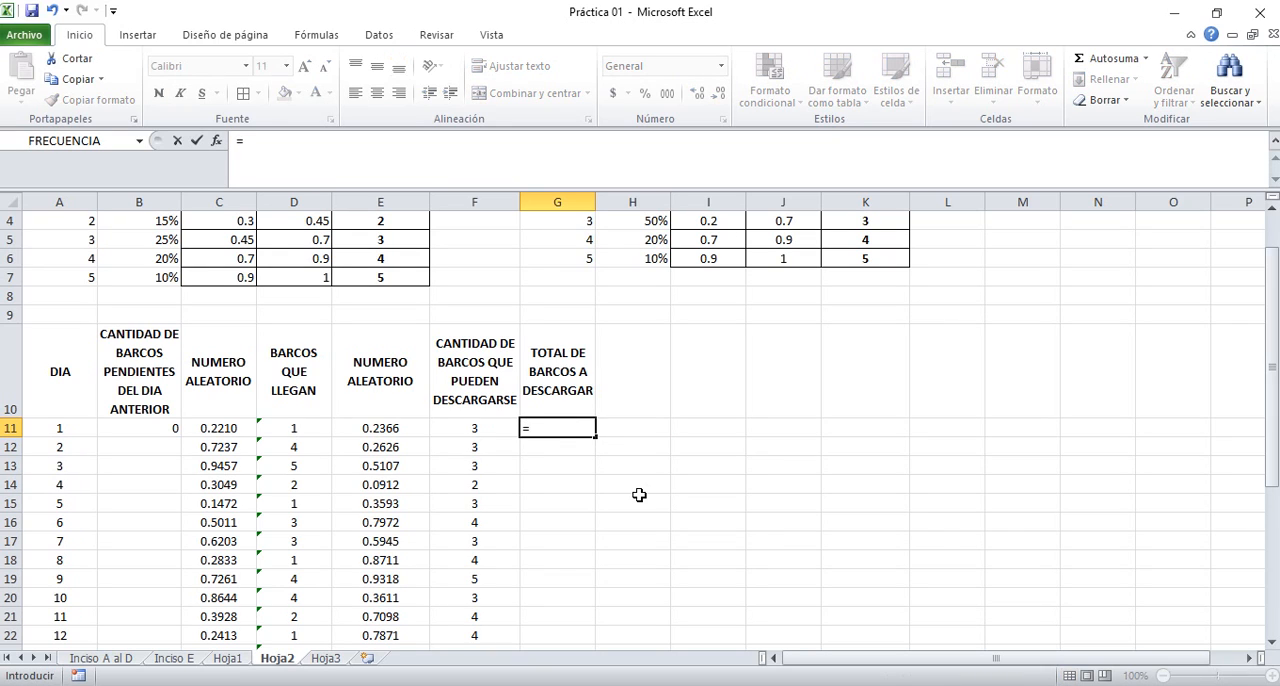
{"action": "left_click", "coordinate": [143, 428]}
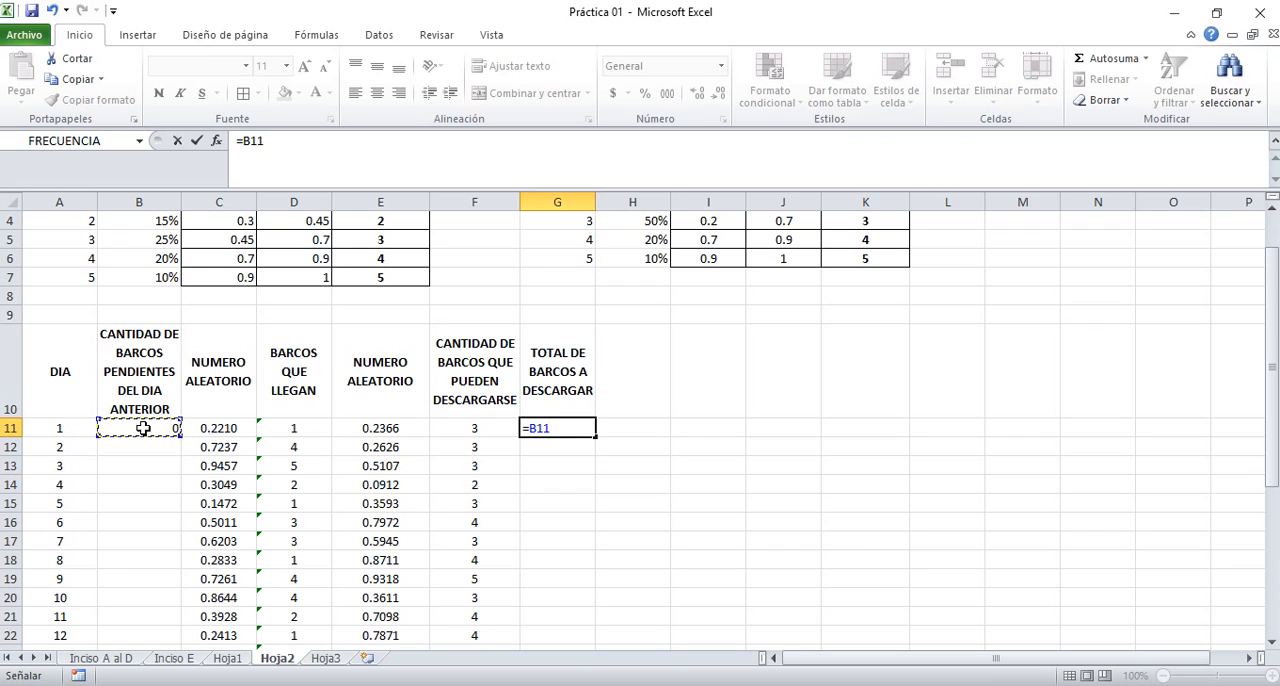
{"action": "type", "text": "+"}
{"action": "left_click", "coordinate": [302, 430]}
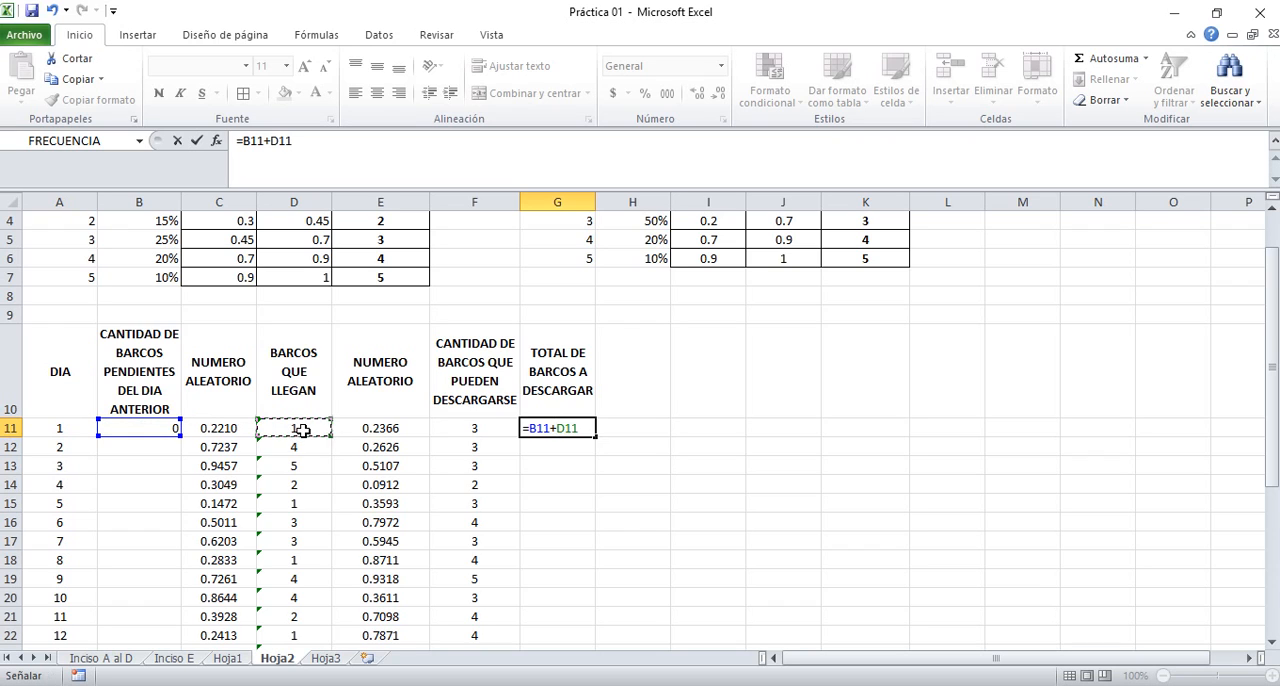
{"action": "key", "text": "Return"}
{"action": "key", "text": "Up"}
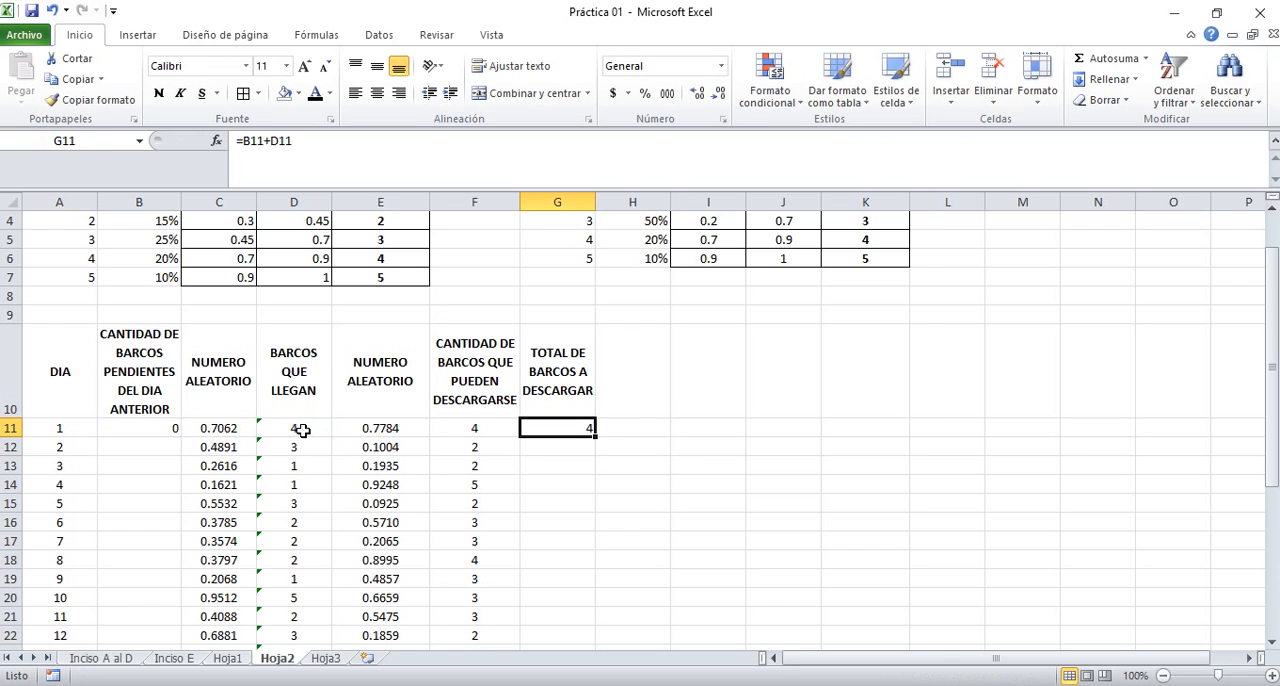
Fill the G11 total formula down through day 30 in G40 and center the results horizontally and vertically
{"action": "double_click", "coordinate": [595, 437]}
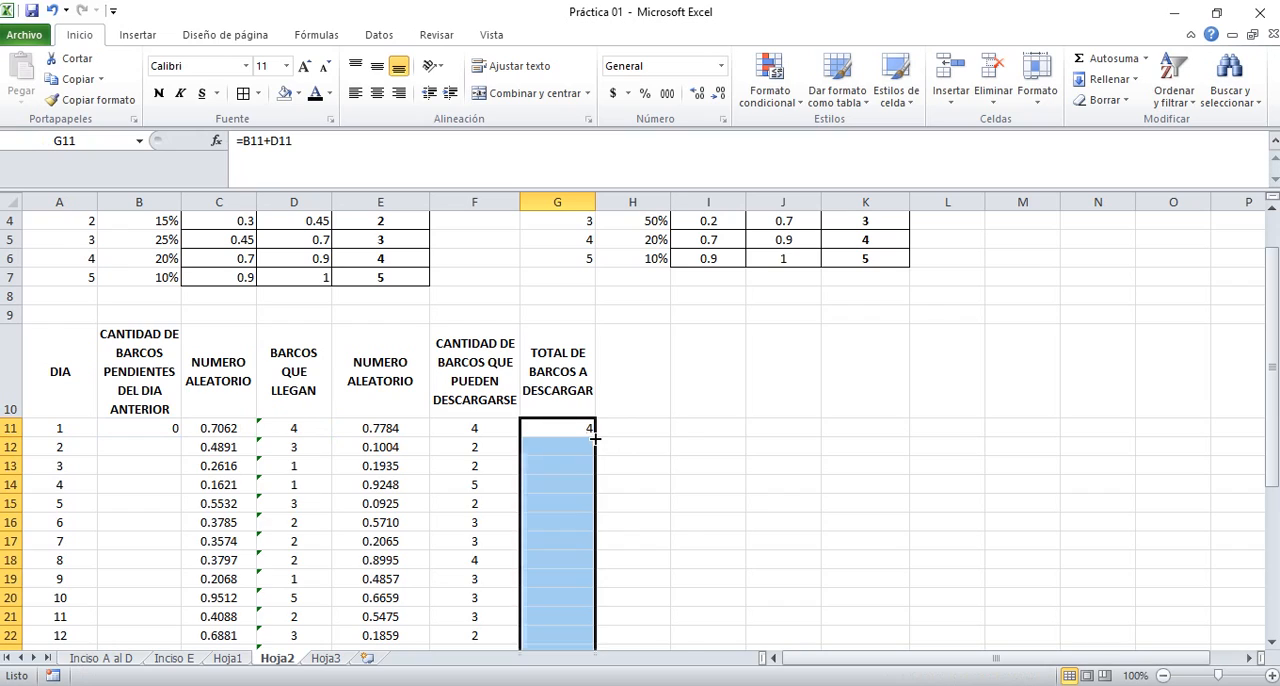
{"action": "left_click", "coordinate": [377, 93]}
{"action": "left_click", "coordinate": [377, 66]}
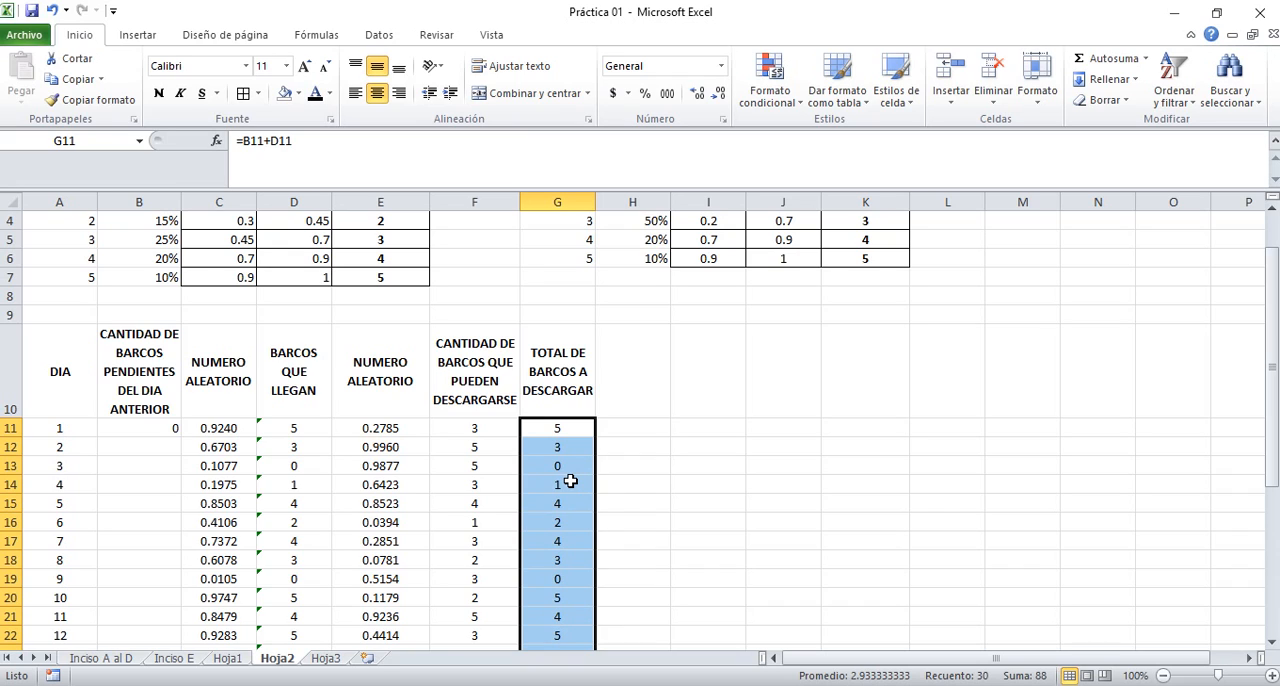
Enter the heading CANTIDAD DE BARCOS DESCARGADOS in cell H10
{"action": "left_click", "coordinate": [660, 375]}
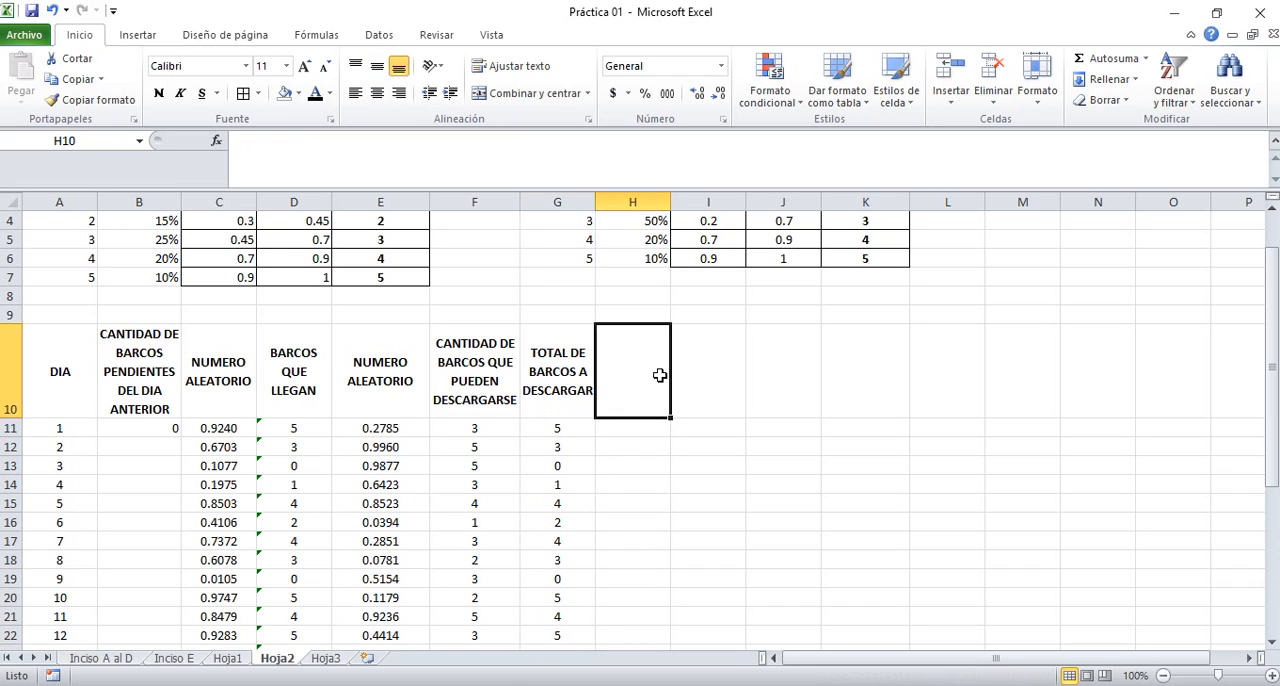
{"action": "left_click", "coordinate": [570, 429]}
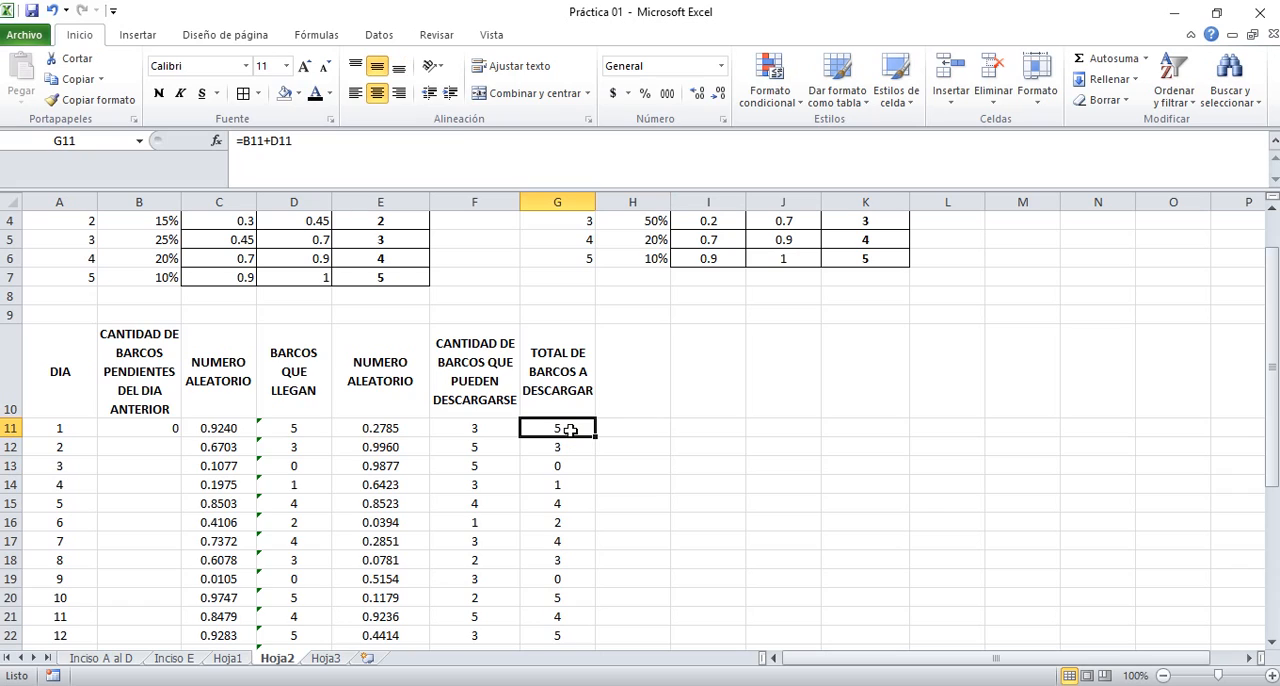
{"action": "left_click", "coordinate": [474, 427]}
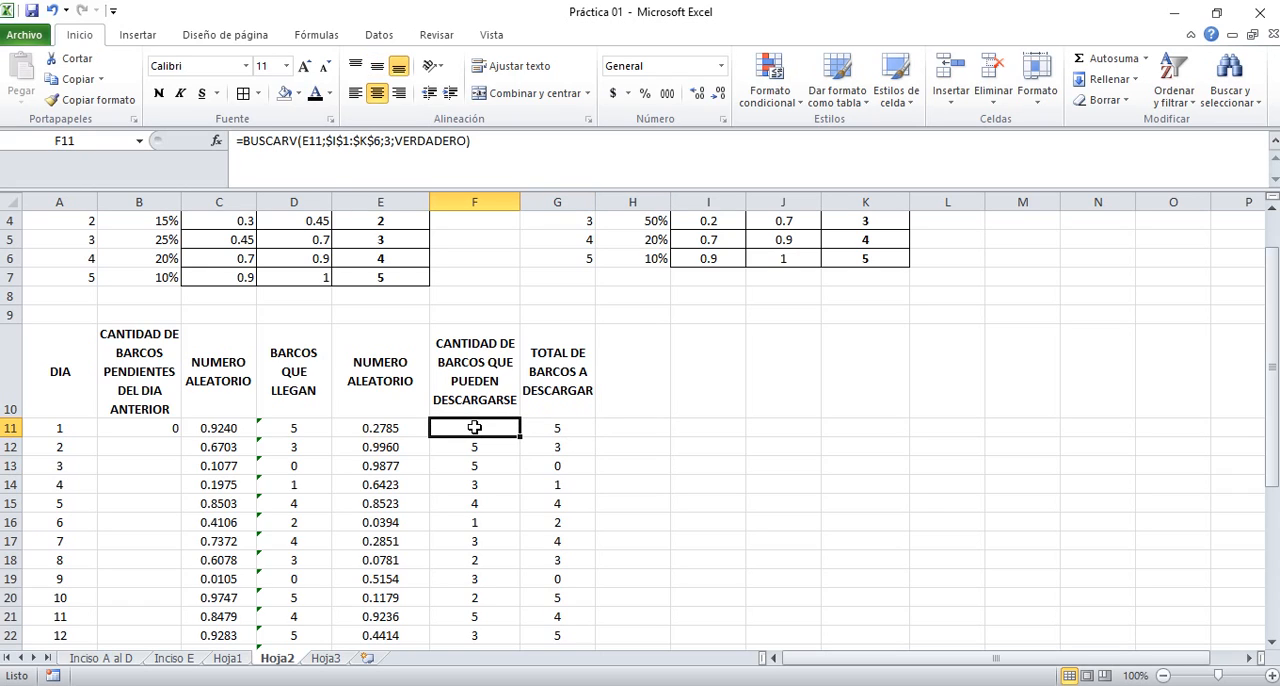
{"action": "left_click", "coordinate": [634, 380]}
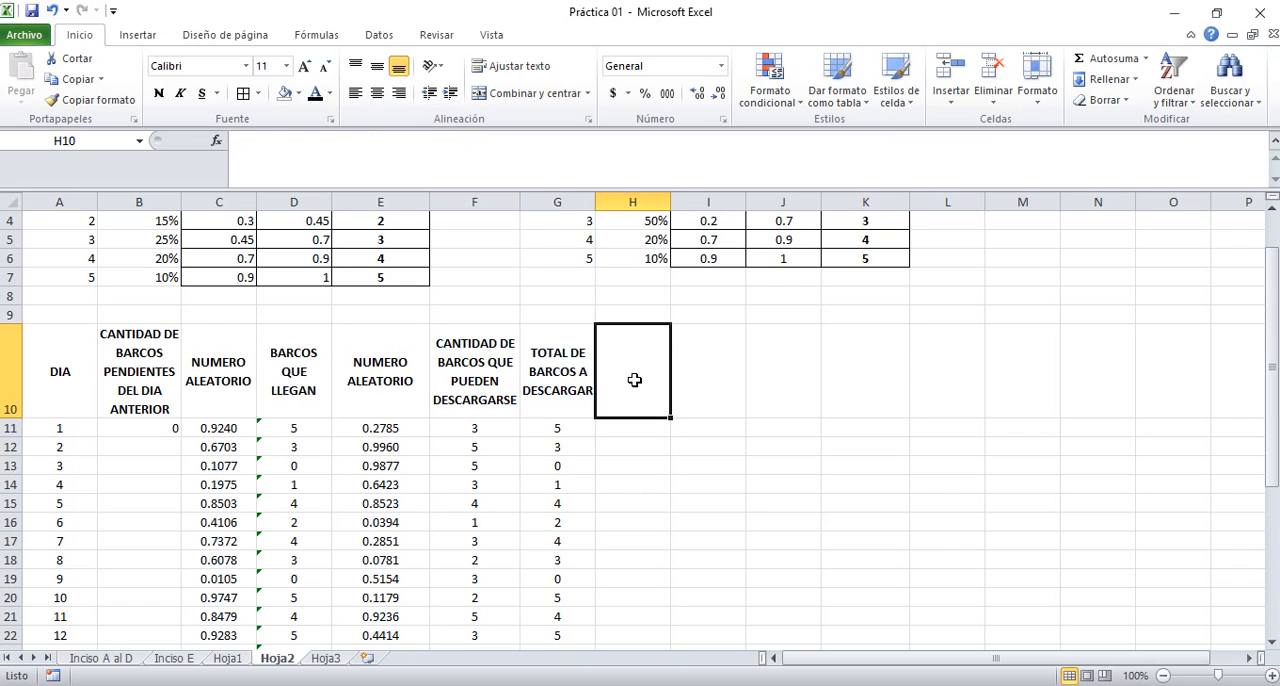
{"action": "type", "text": "CANTIDAD"}
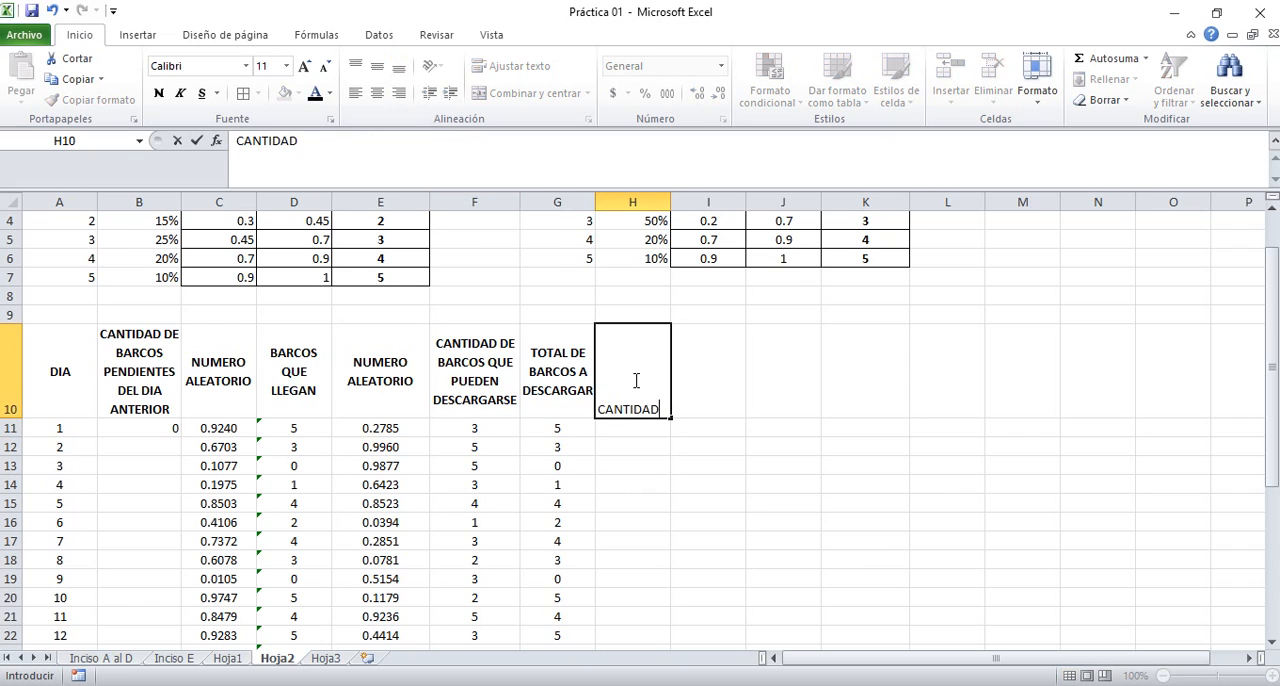
{"action": "type", "text": " DE BARCOS "}
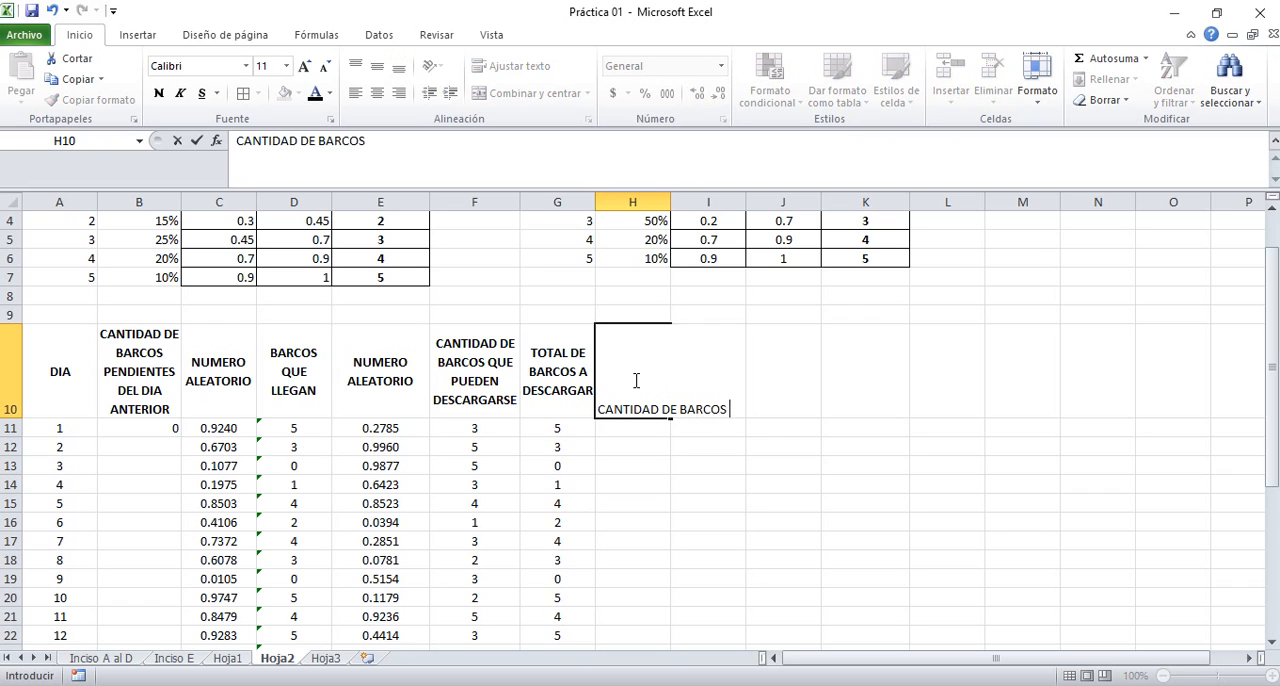
{"action": "type", "text": "DESCARGADOS"}
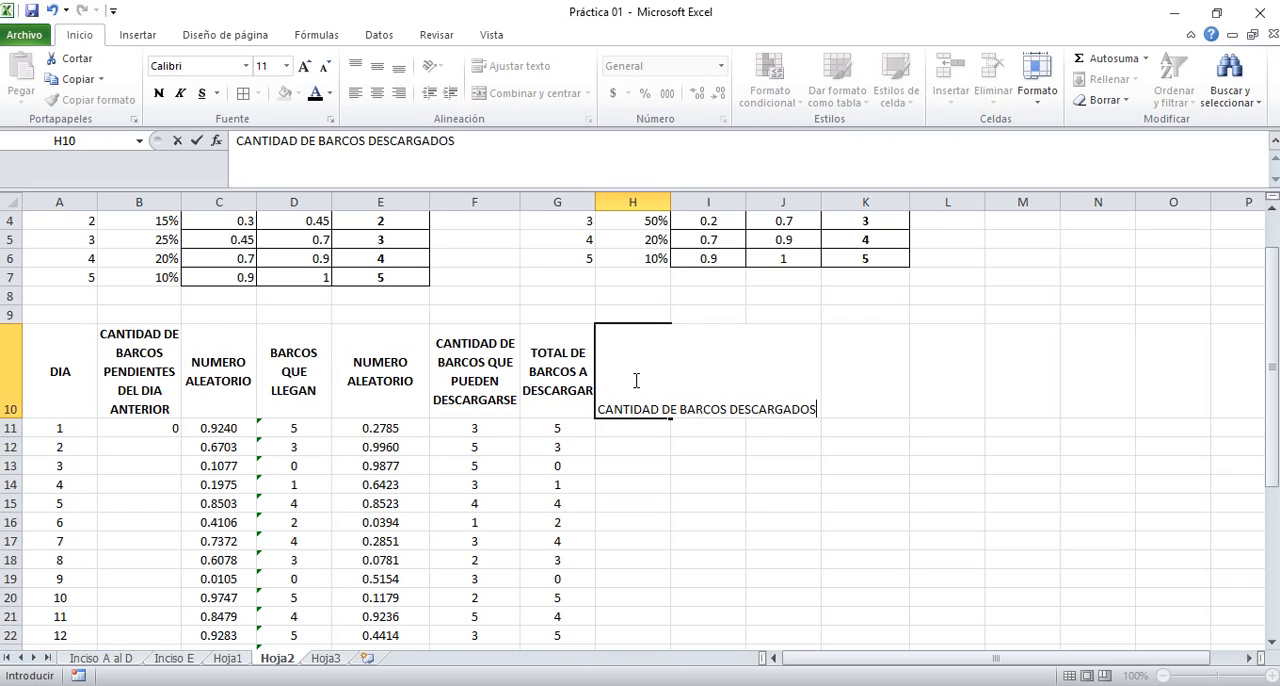
{"action": "key", "text": "Return"}
{"action": "left_click", "coordinate": [635, 380]}
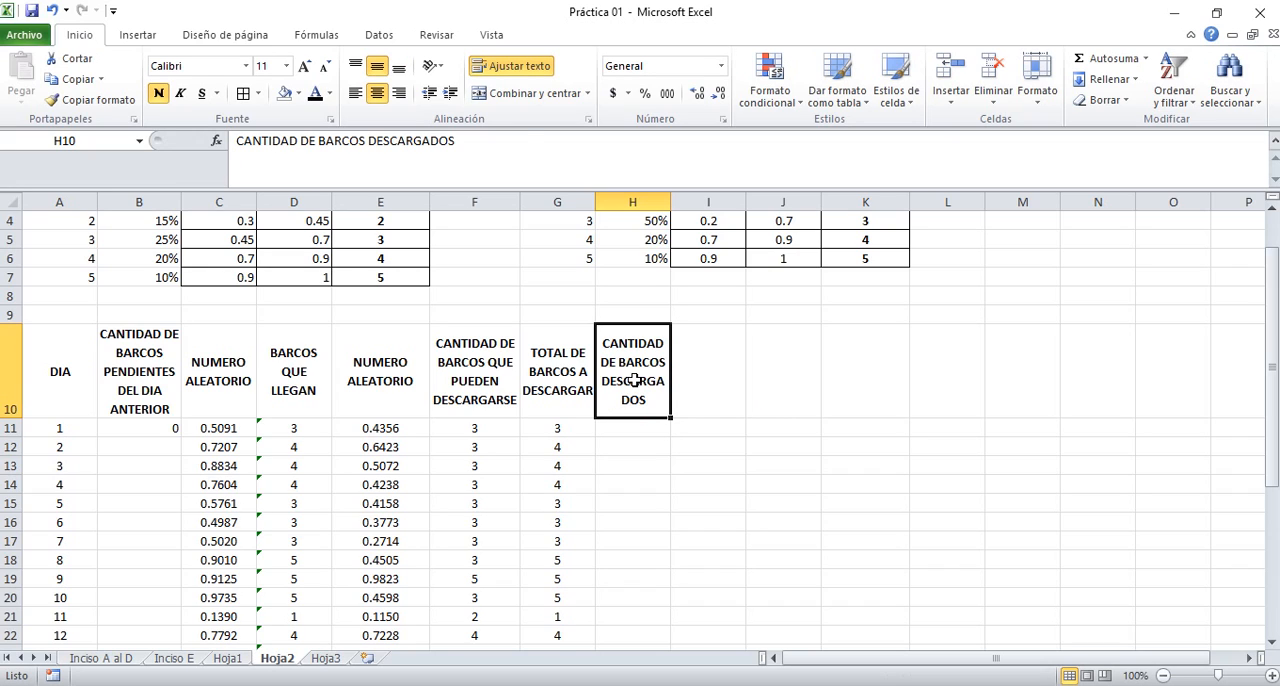
Compare the ships that can be unloaded with the total ships to unload for days 1 and 2 in columns F and G
{"action": "key", "text": "Left"}
{"action": "key", "text": "Left"}
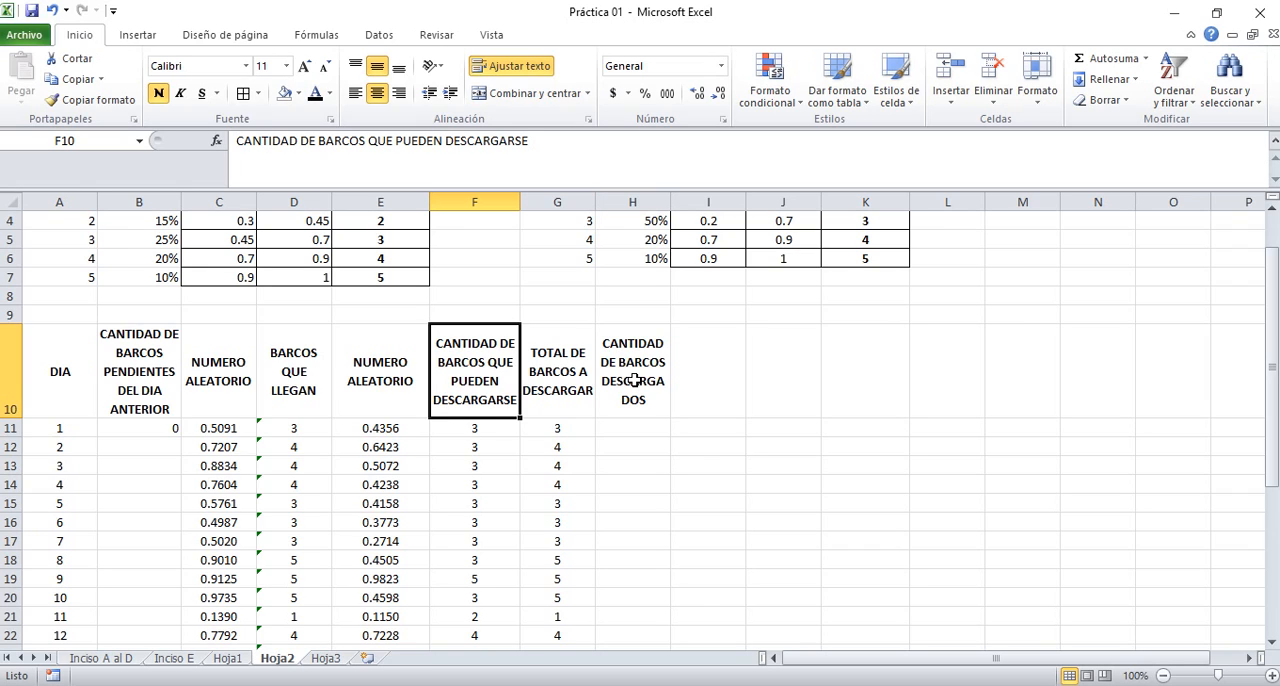
{"action": "key", "text": "Down"}
{"action": "key", "text": "Right"}
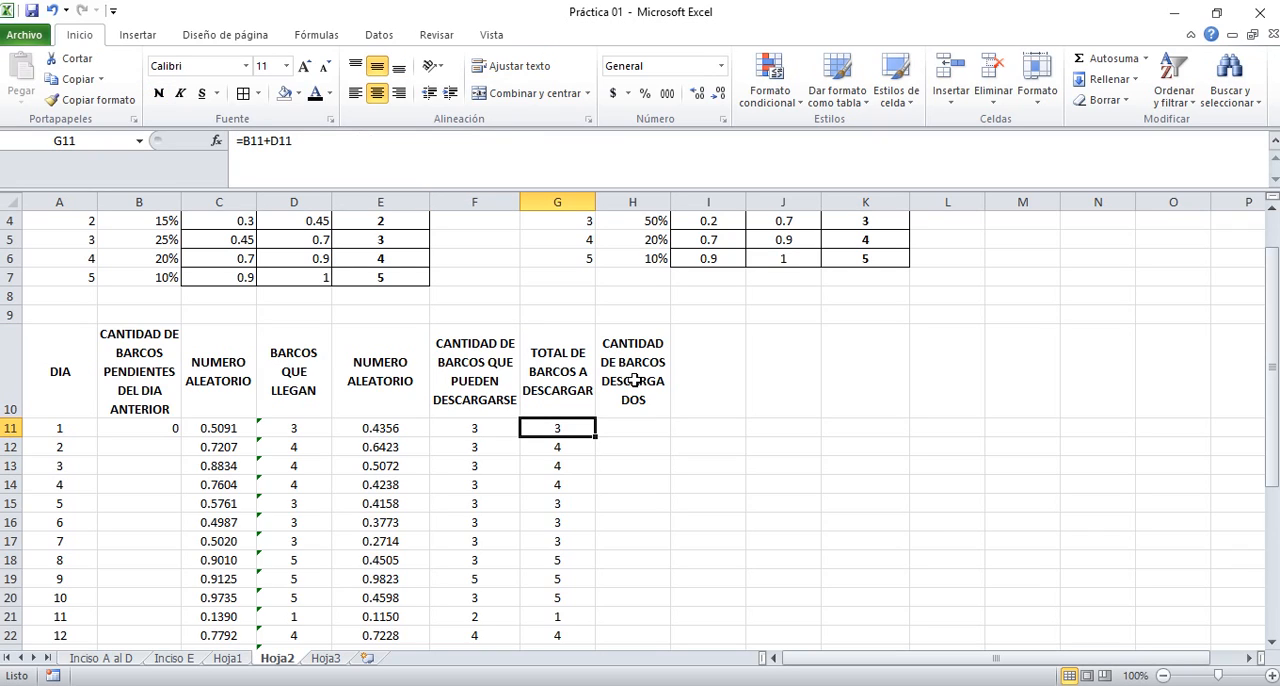
{"action": "key", "text": "Left"}
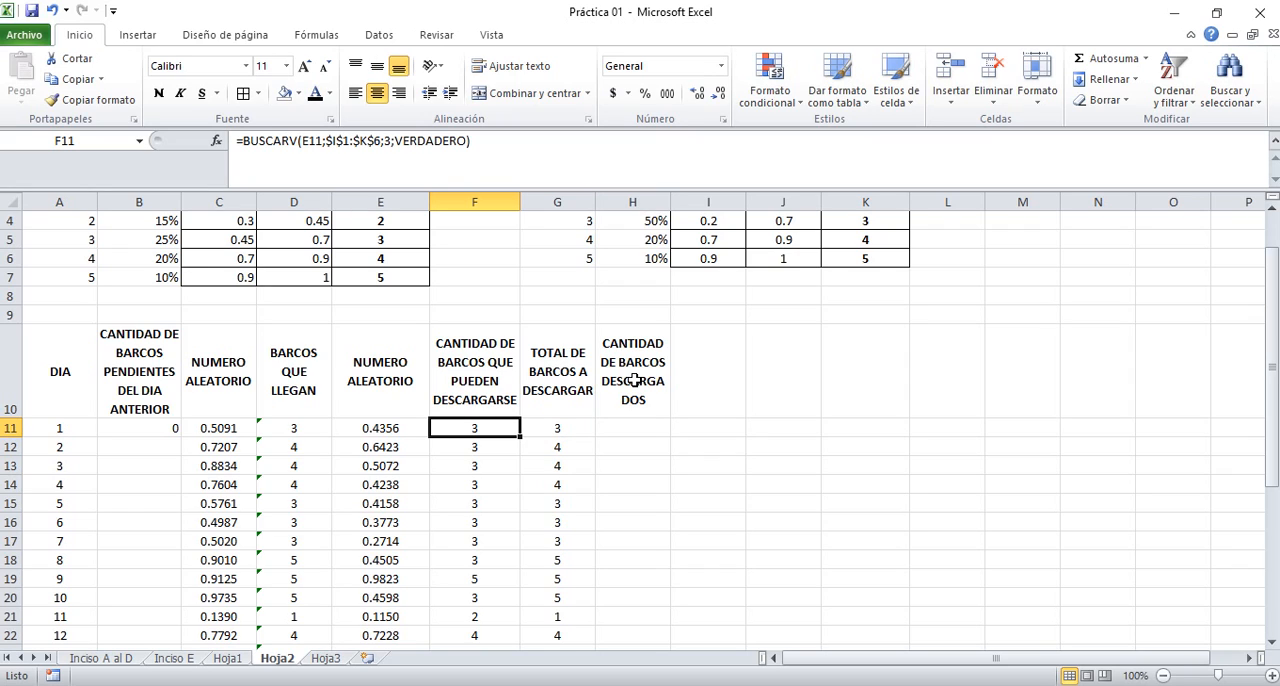
{"action": "key", "text": "Down"}
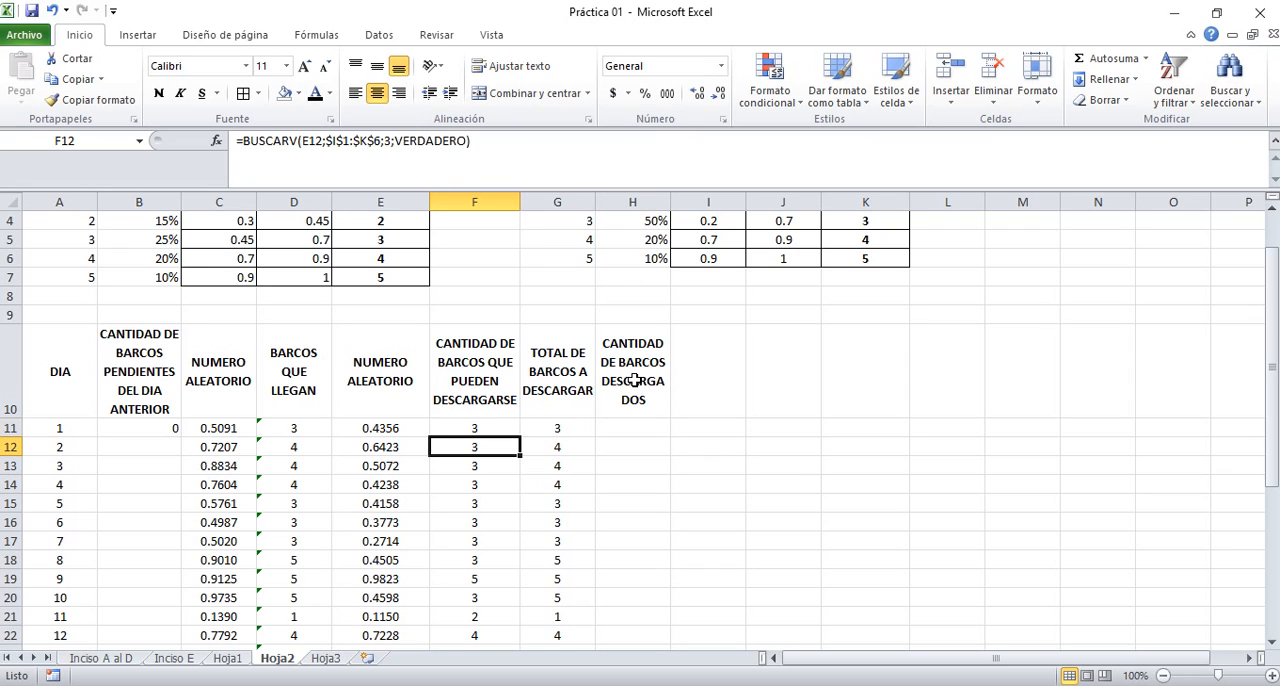
{"action": "key", "text": "Right"}
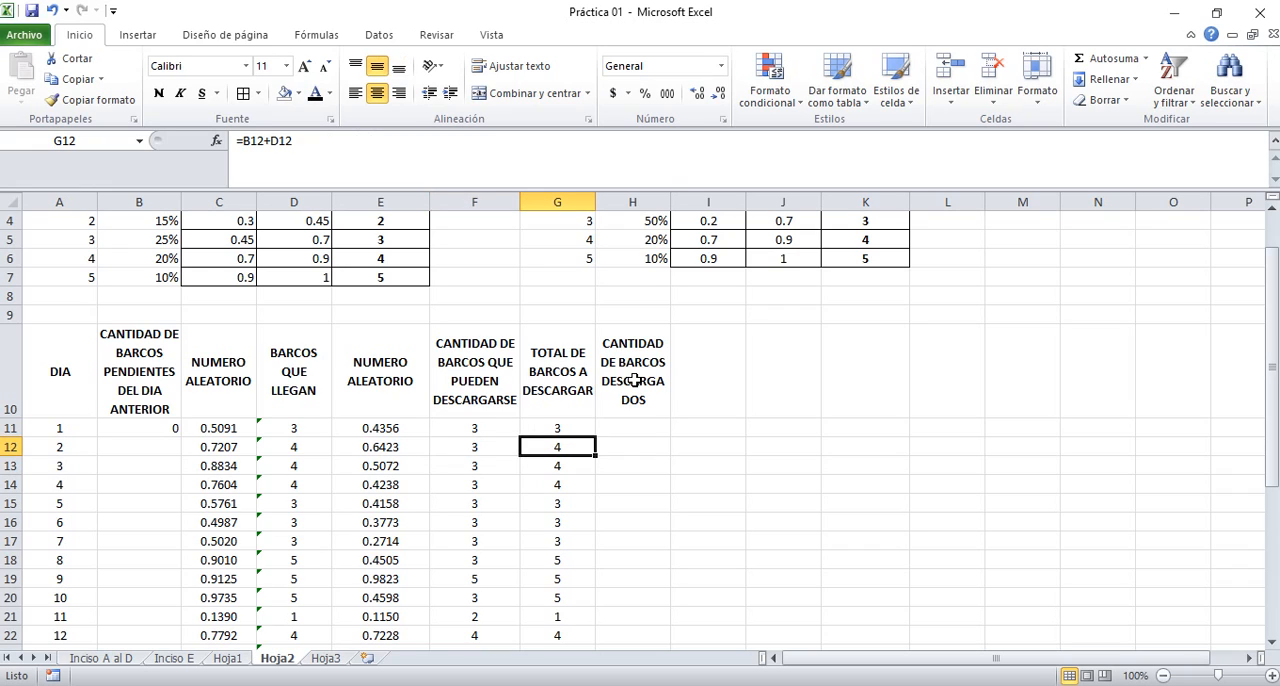
{"action": "key", "text": "Left"}
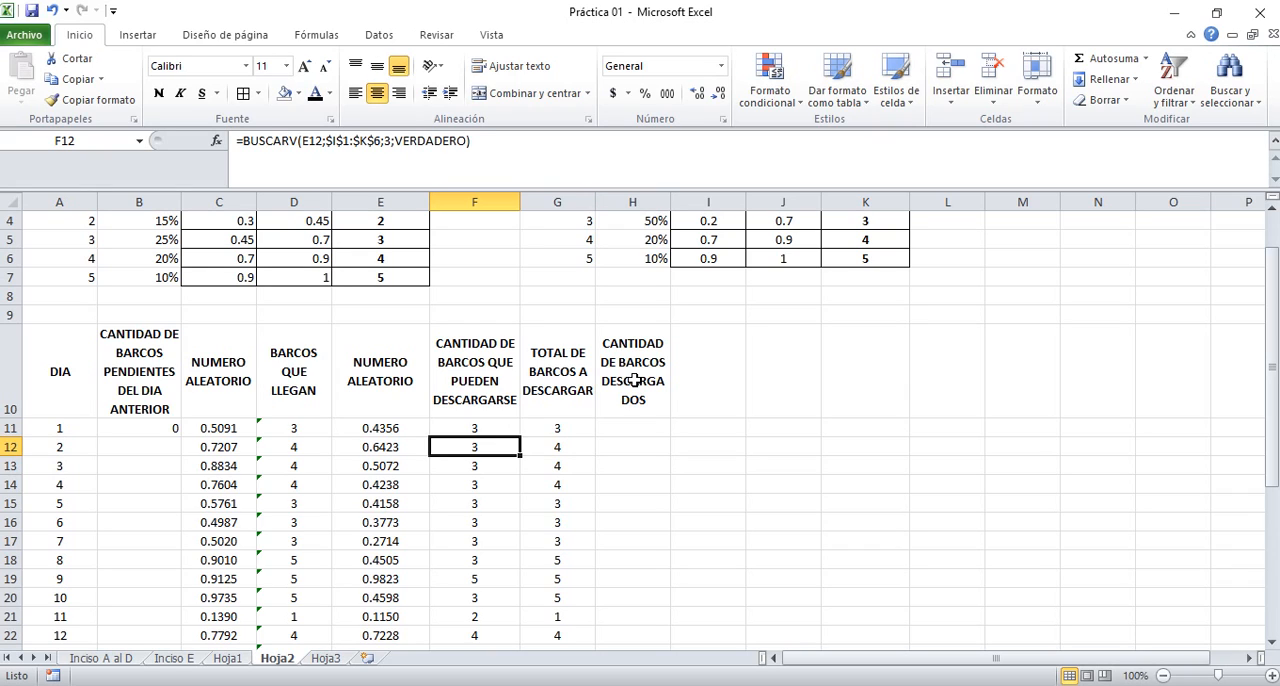
{"action": "key", "text": "Right"}
{"action": "key", "text": "Left"}
Look down column F for a day whose unloading capacity exceeds its total, and examine the day 14 cells across row 24
{"action": "key", "text": "Down"}
{"action": "key", "text": "Down"}
{"action": "key", "text": "Down"}
{"action": "key", "text": "Down"}
{"action": "key", "text": "Down"}
{"action": "key", "text": "Down"}
{"action": "key", "text": "Down"}
{"action": "key", "text": "Down"}
{"action": "key", "text": "Down"}
{"action": "key", "text": "Down"}
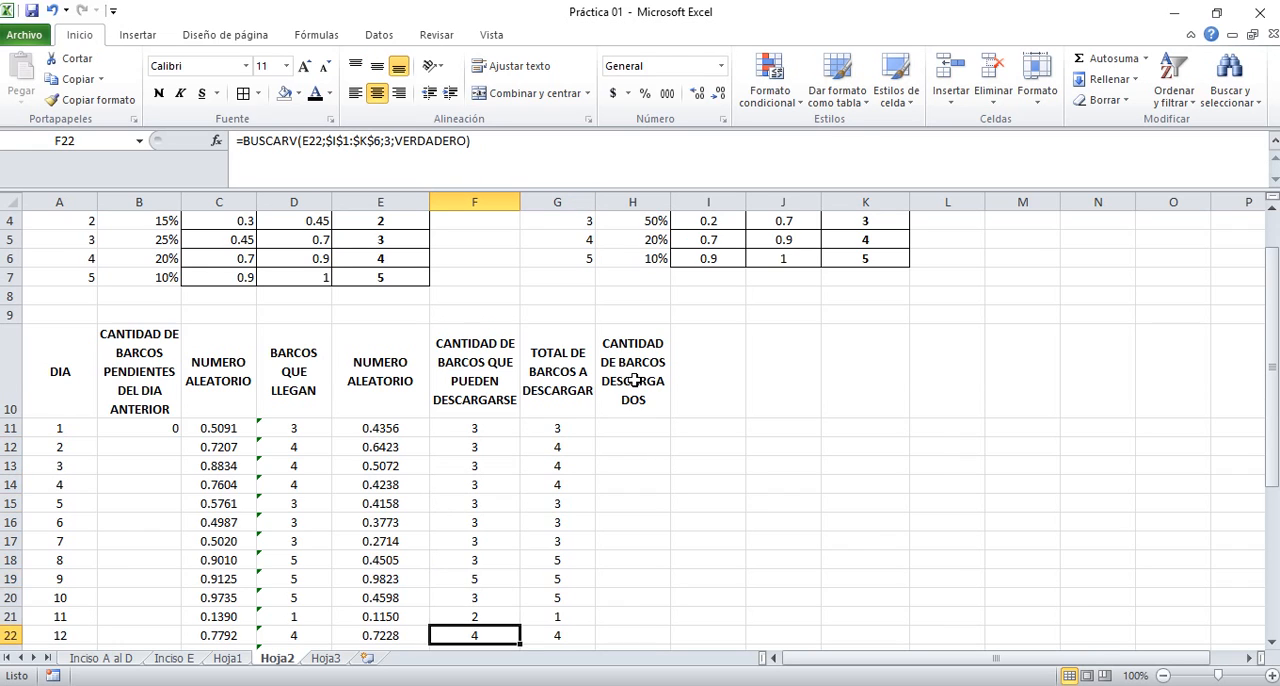
{"action": "key", "text": "Down"}
{"action": "key", "text": "Down"}
{"action": "key", "text": "Down"}
{"action": "key", "text": "Down"}
{"action": "key", "text": "Down"}
{"action": "key", "text": "Up"}
{"action": "key", "text": "Up"}
{"action": "key", "text": "Up"}
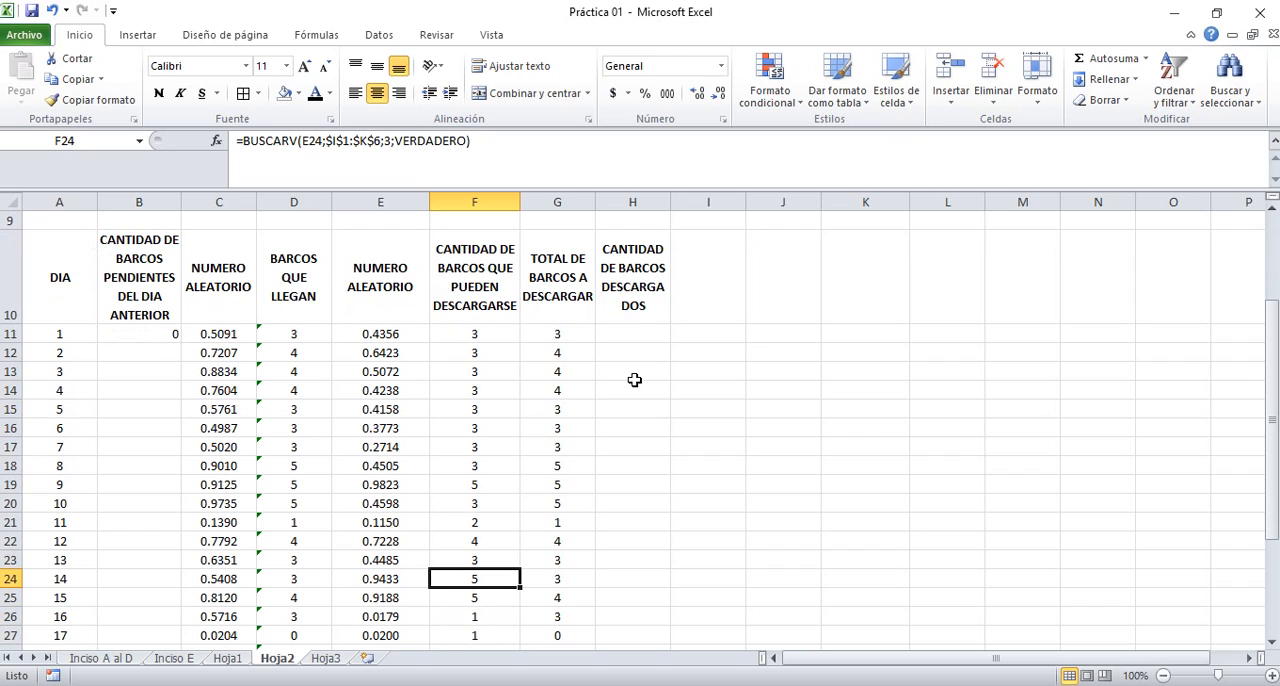
{"action": "key", "text": "Left"}
{"action": "key", "text": "Left"}
{"action": "key", "text": "Left"}
{"action": "key", "text": "Left"}
{"action": "key", "text": "Right"}
{"action": "key", "text": "Right"}
{"action": "key", "text": "Right"}
{"action": "key", "text": "Right"}
{"action": "key", "text": "Right"}
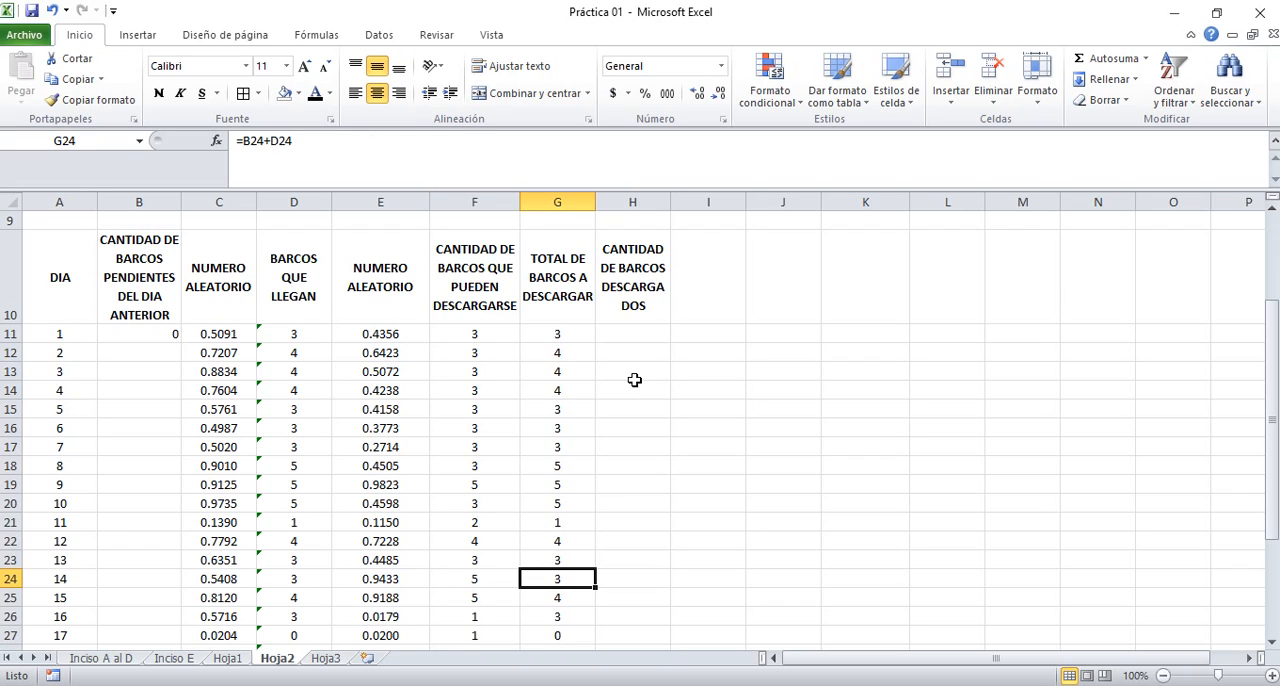
Compare the day 14 unloading capacity in F24 with the total ships to unload in G24
{"action": "key", "text": "Left"}
{"action": "key", "text": "Right"}
{"action": "key", "text": "Left"}
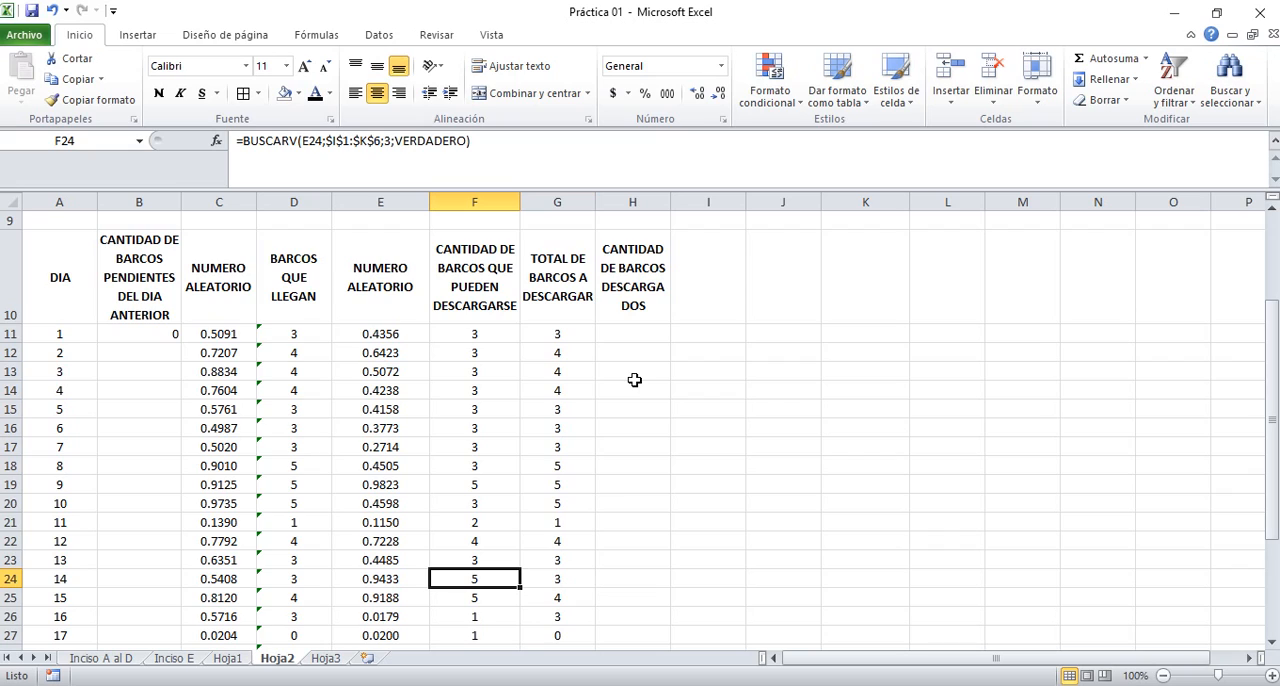
{"action": "key", "text": "Right"}
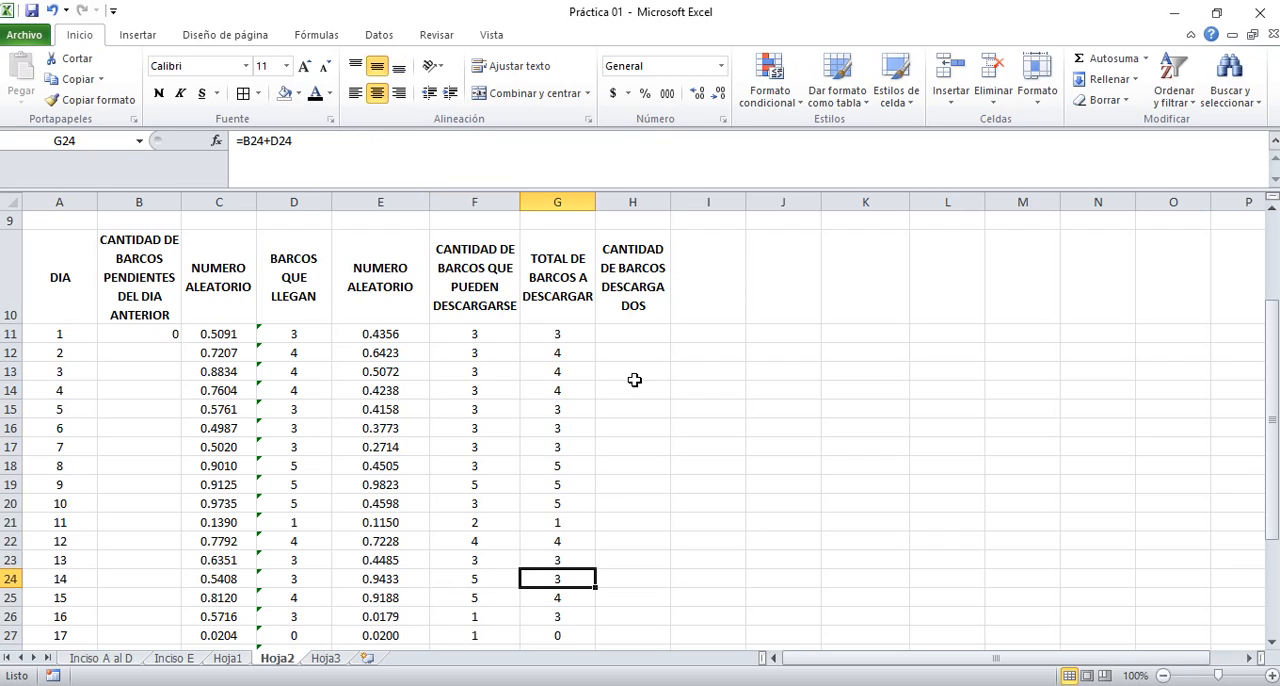
{"action": "key", "text": "Left"}
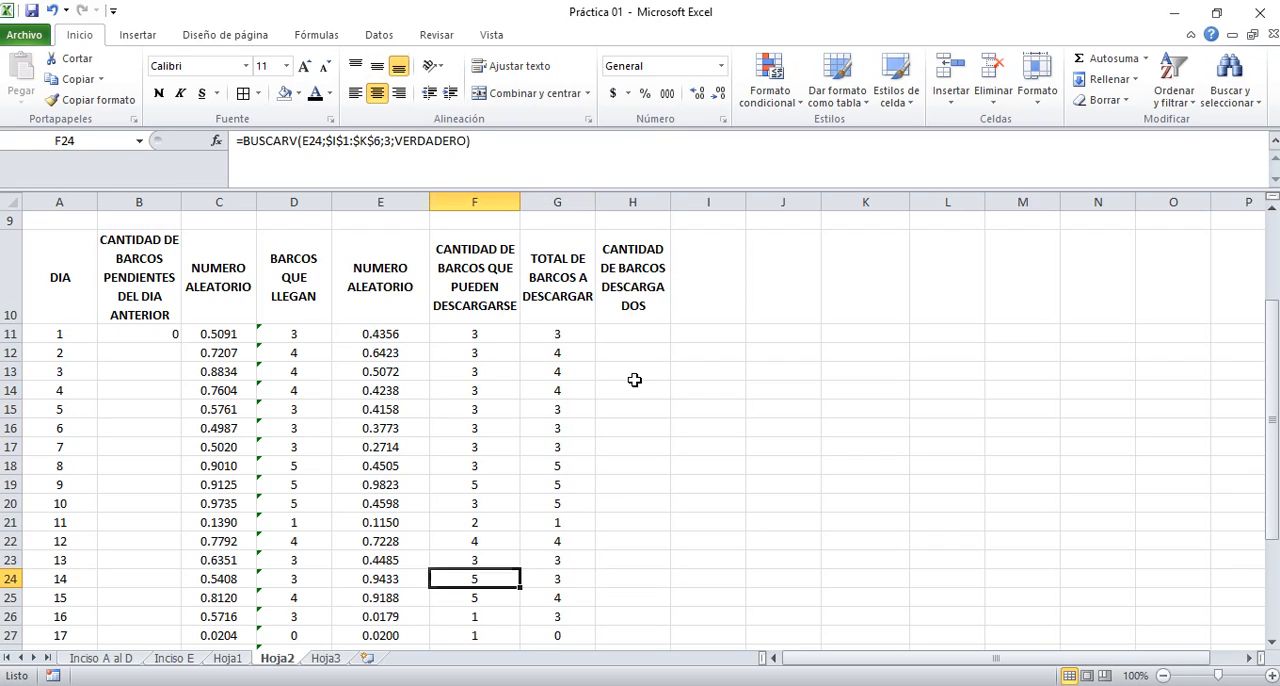
{"action": "key", "text": "Right"}
{"action": "key", "text": "Left"}
{"action": "key", "text": "Right"}
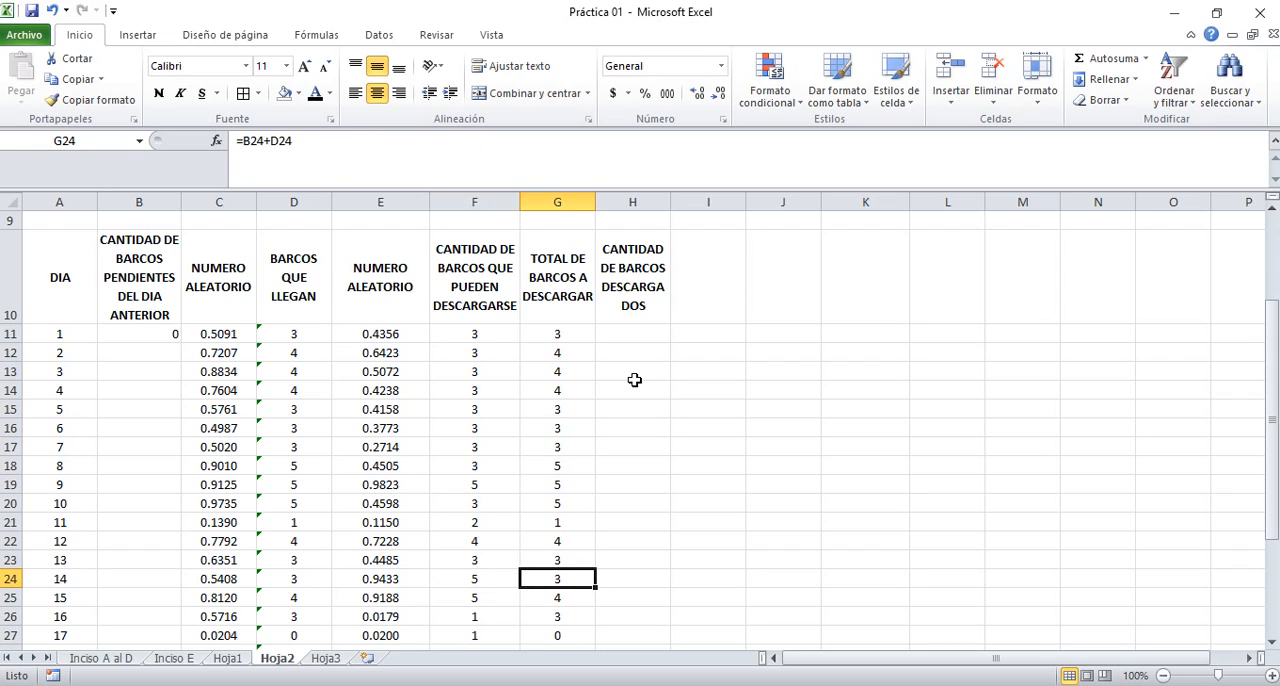
Return to day 2 and compare its unloading capacity in F12 with the total ships to unload in G12
{"action": "key", "text": "Up"}
{"action": "key", "text": "Up"}
{"action": "key", "text": "Up"}
{"action": "key", "text": "Up"}
{"action": "key", "text": "Up"}
{"action": "key", "text": "Up"}
{"action": "key", "text": "Up"}
{"action": "key", "text": "Up"}
{"action": "key", "text": "Up"}
{"action": "key", "text": "Up"}
{"action": "key", "text": "Up"}
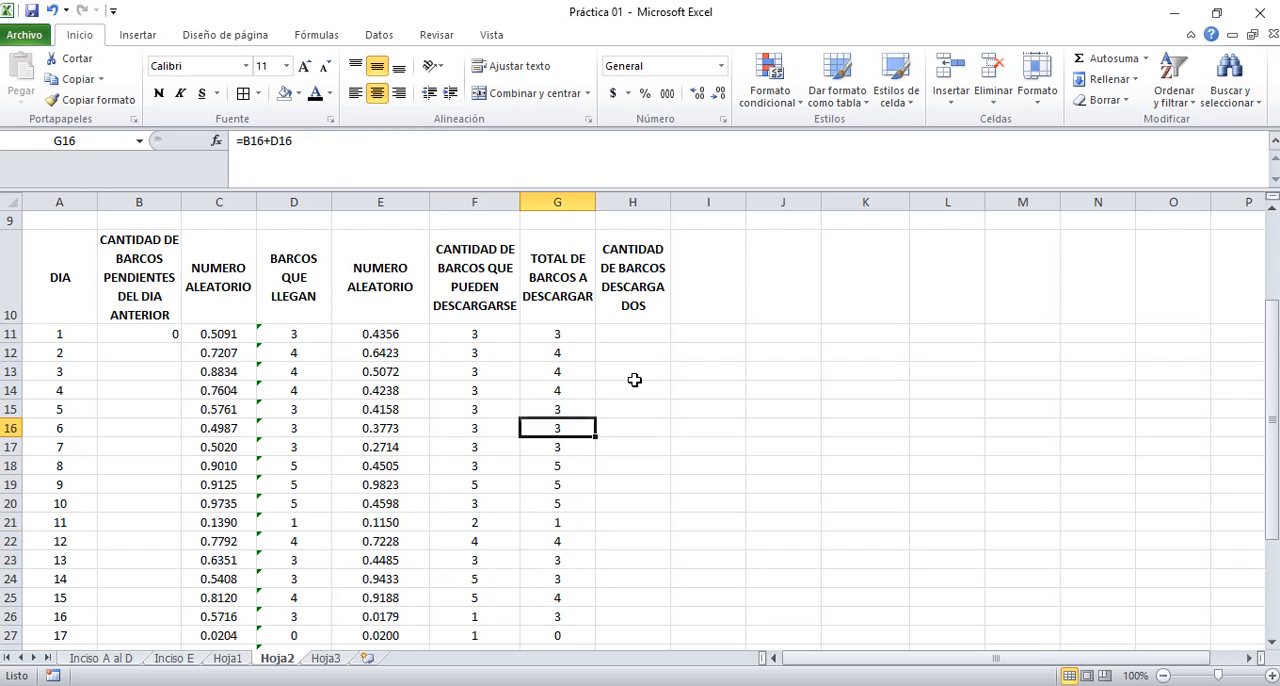
{"action": "key", "text": "Up"}
{"action": "key", "text": "Left"}
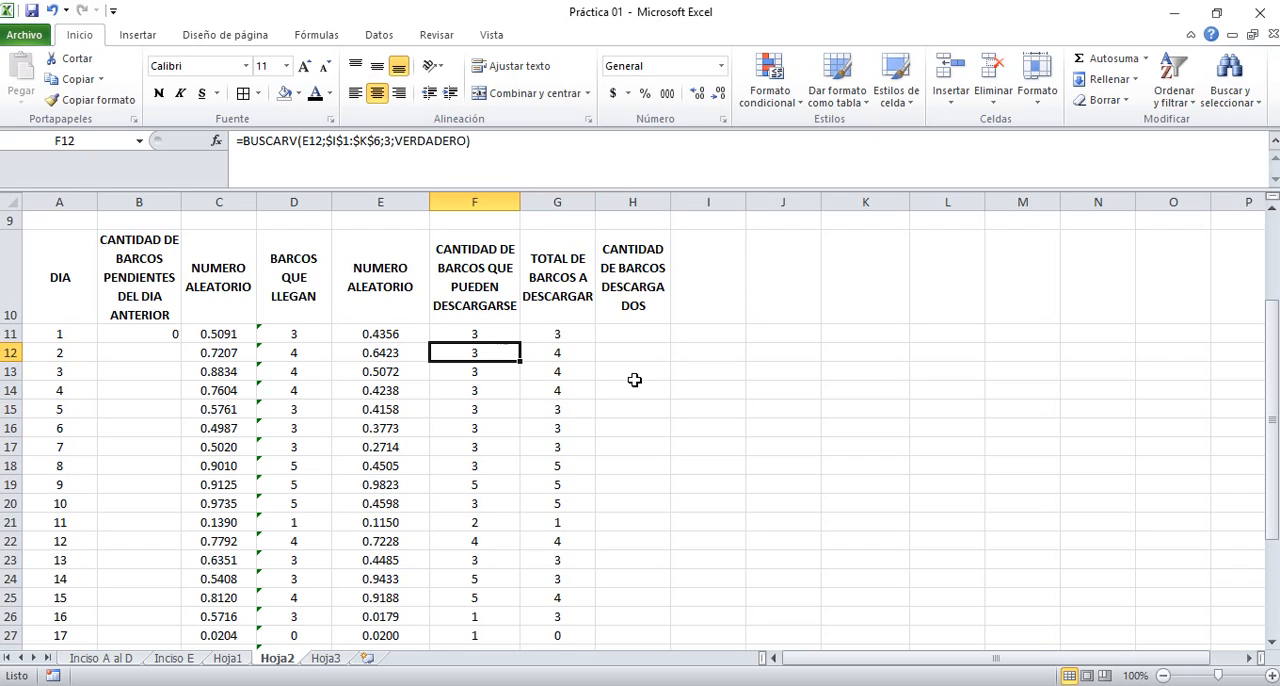
{"action": "key", "text": "Right"}
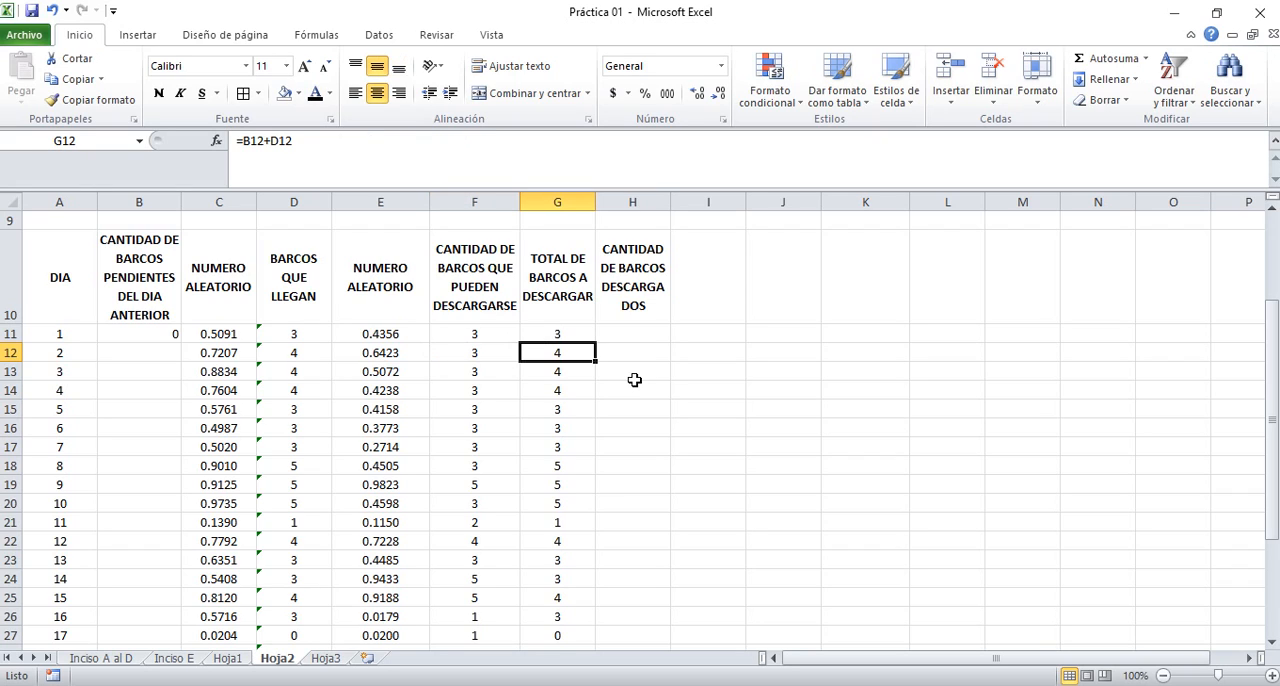
{"action": "key", "text": "Left"}
{"action": "key", "text": "Right"}
{"action": "key", "text": "Left"}
{"action": "key", "text": "Right"}
{"action": "key", "text": "Right"}
Calculate the ships unloaded on day 1 in H11 with =MIN(F11:G11)
{"action": "key", "text": "Up"}
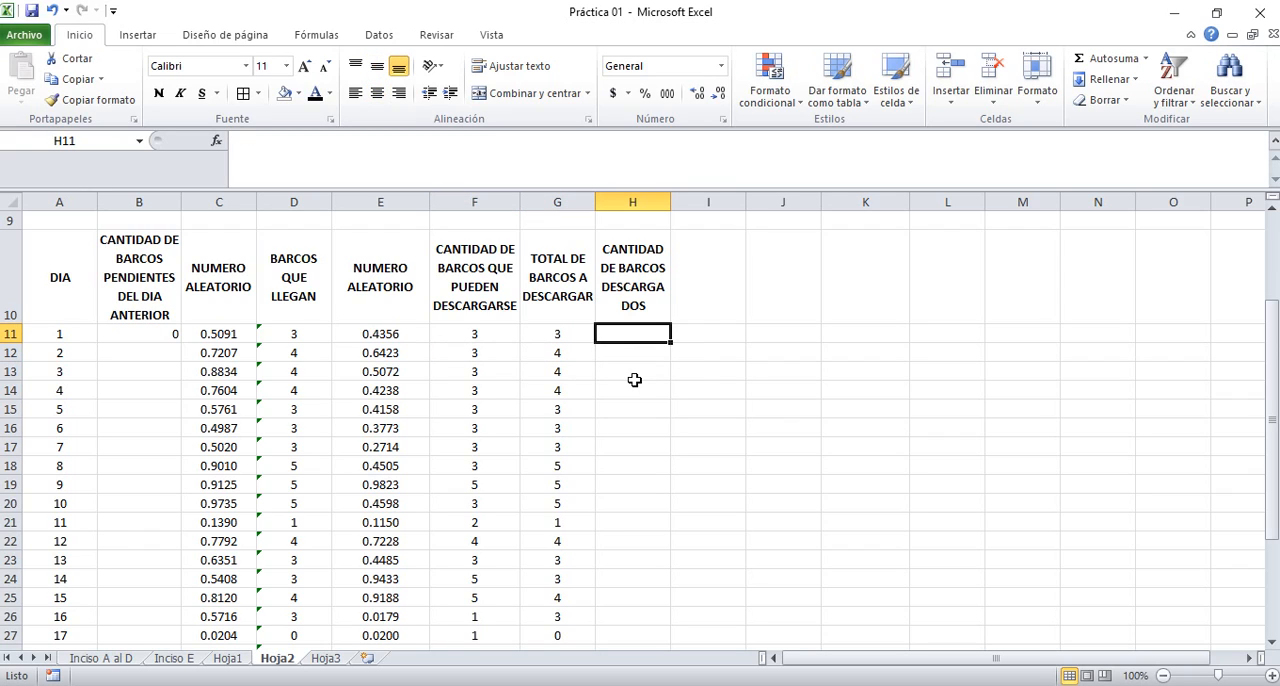
{"action": "type", "text": "="}
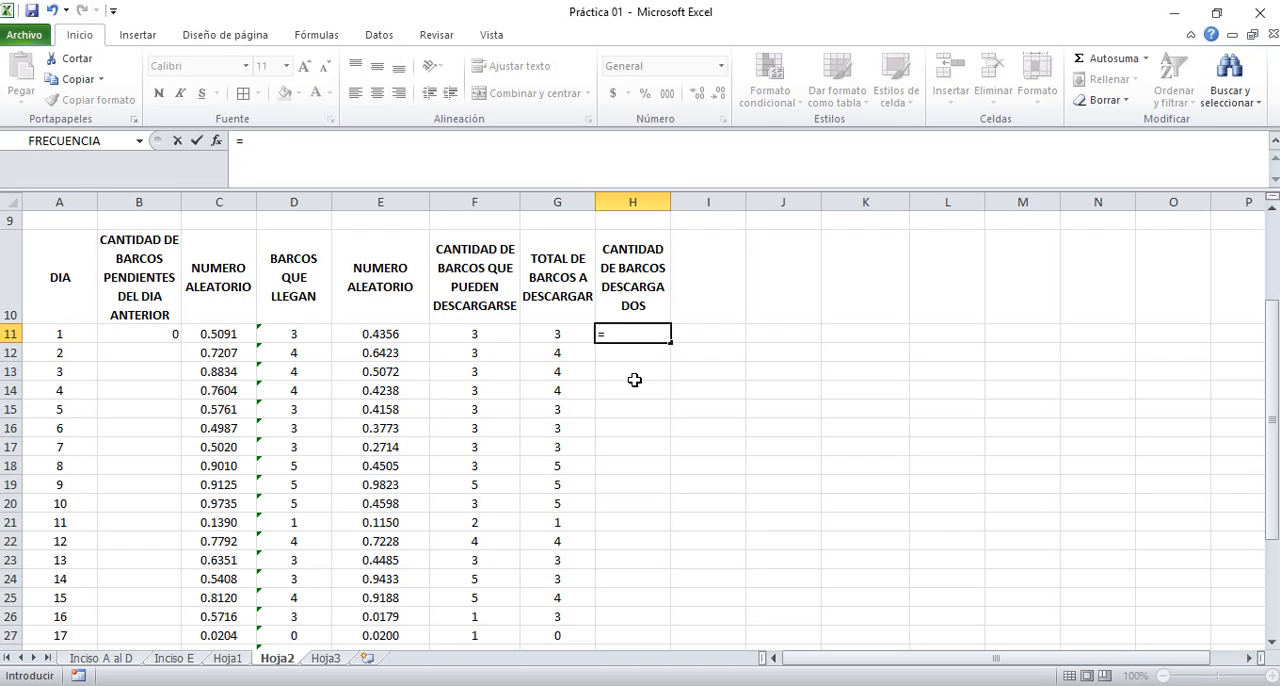
{"action": "type", "text": "MIN"}
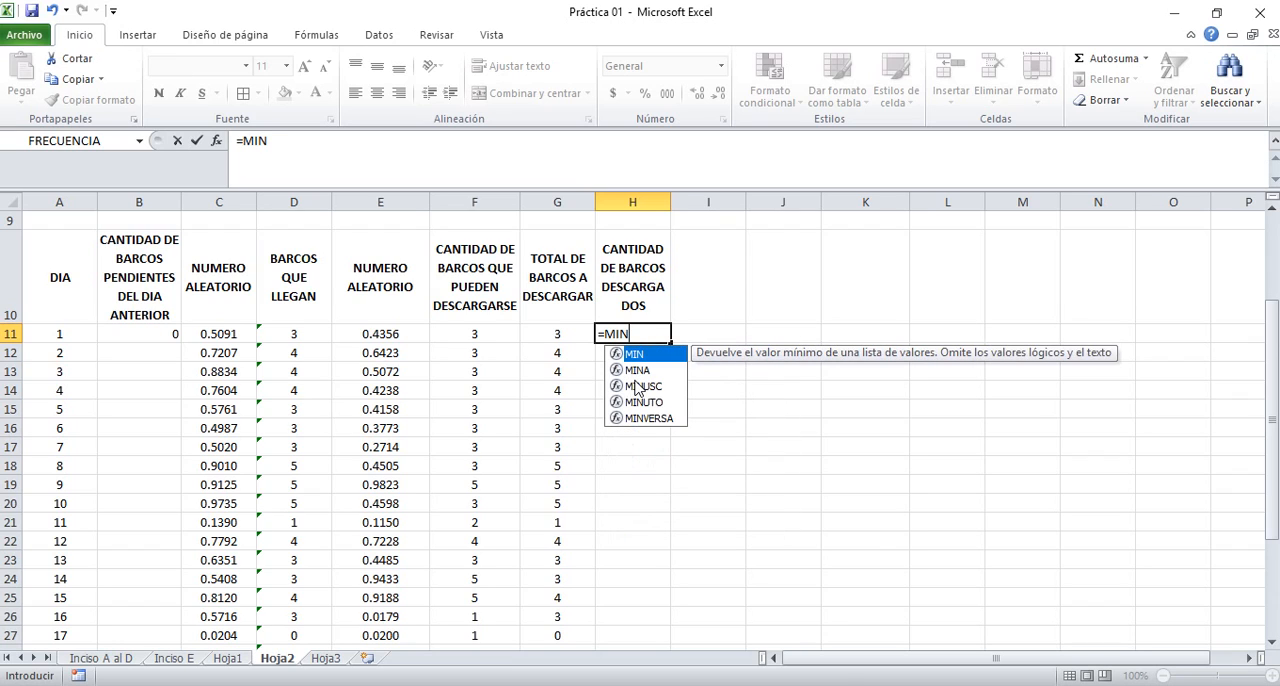
{"action": "type", "text": "("}
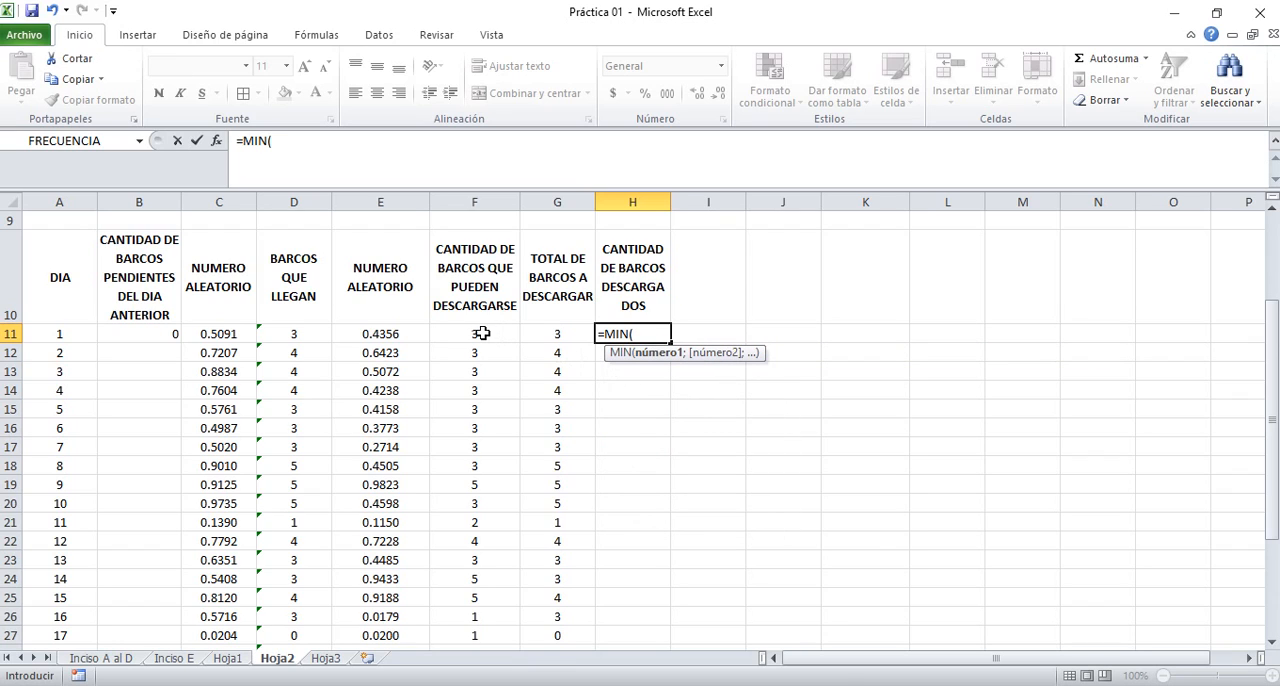
{"action": "left_click_drag", "start_coordinate": [482, 333], "coordinate": [543, 339]}
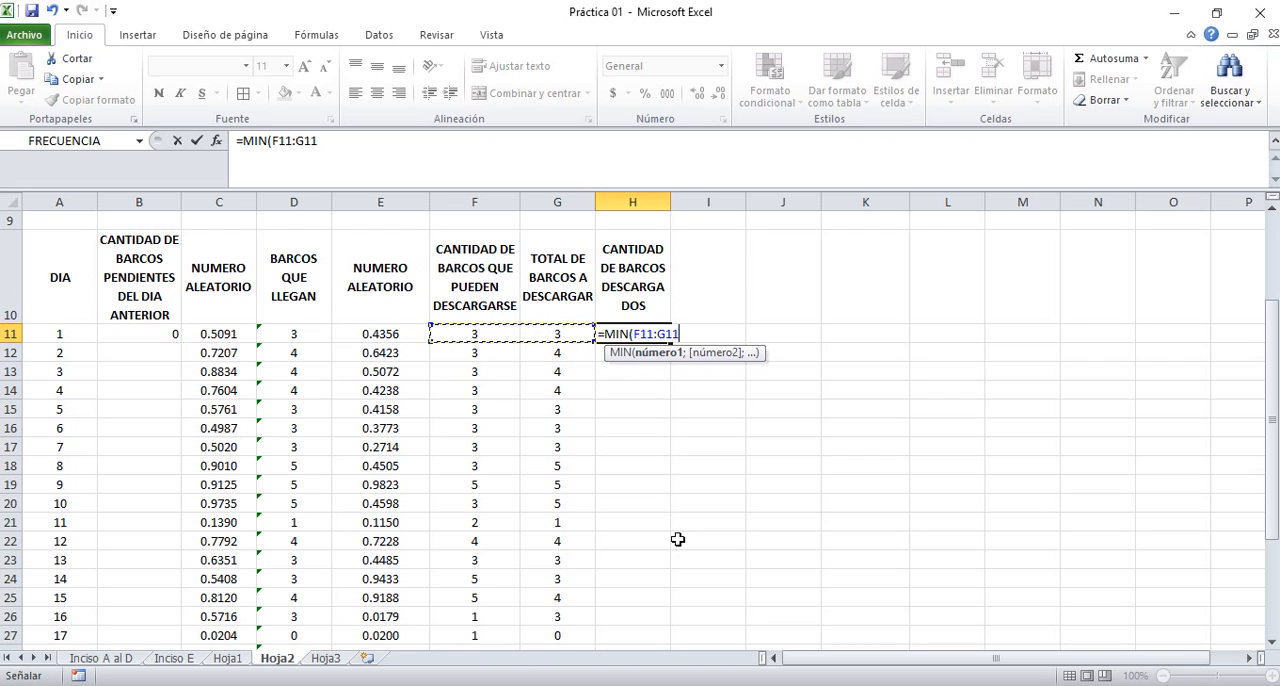
{"action": "type", "text": ")"}
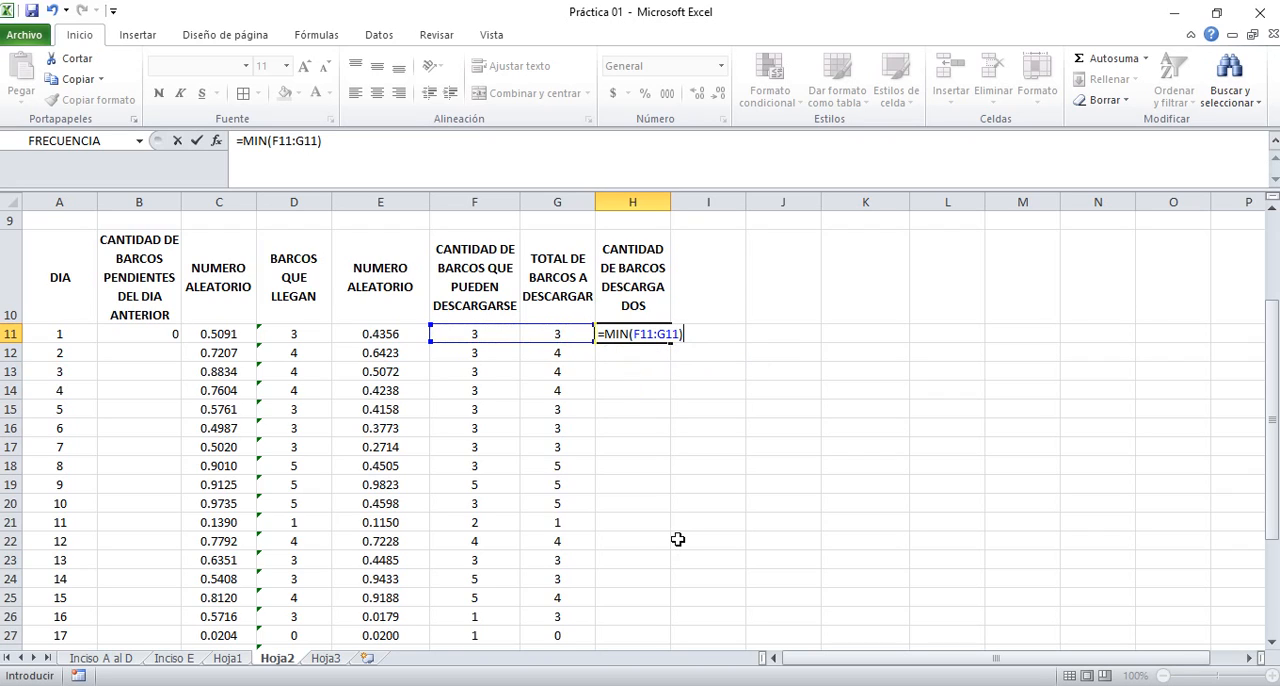
{"action": "key", "text": "ctrl+Return"}
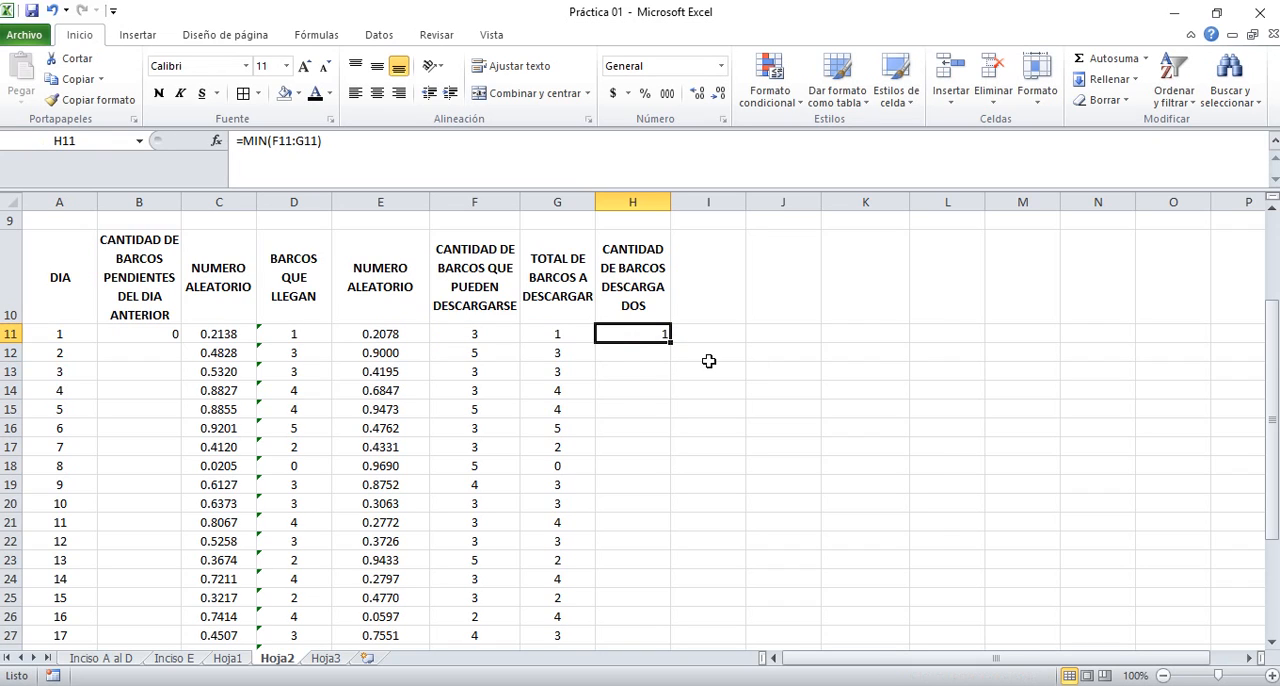
Fill the H11 formula down column H for all 30 days and centre the values horizontally
{"action": "double_click", "coordinate": [669, 343]}
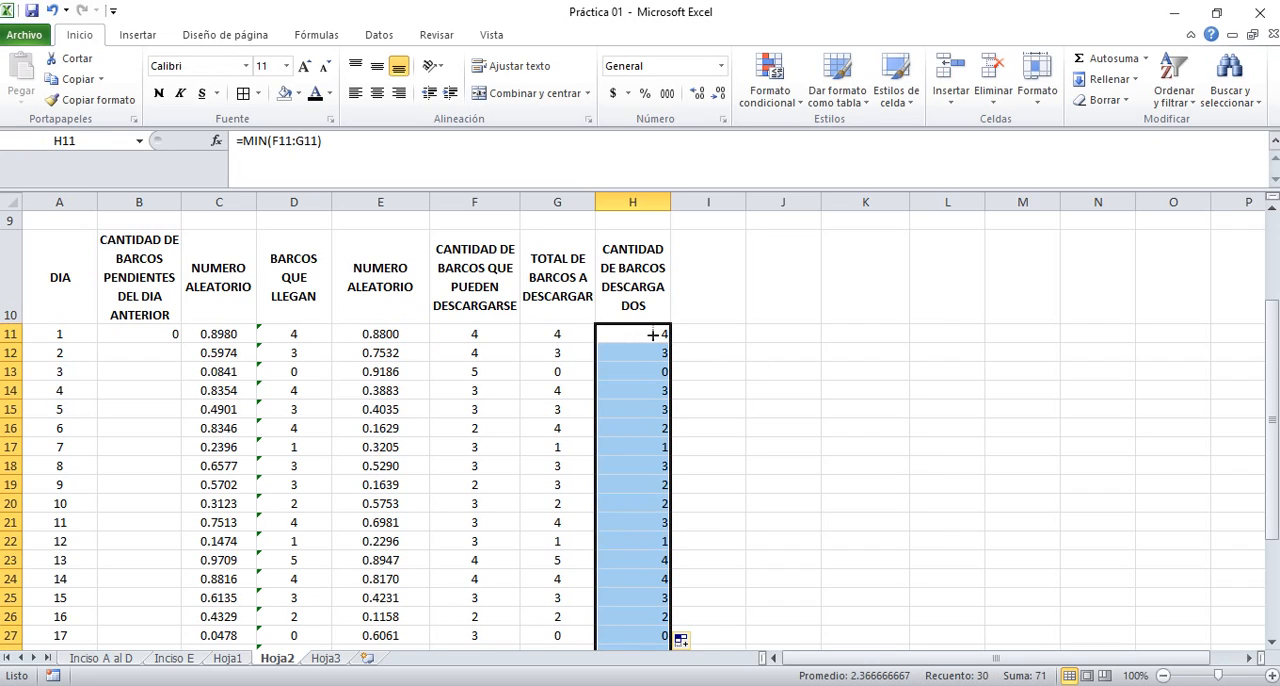
{"action": "left_click", "coordinate": [377, 92]}
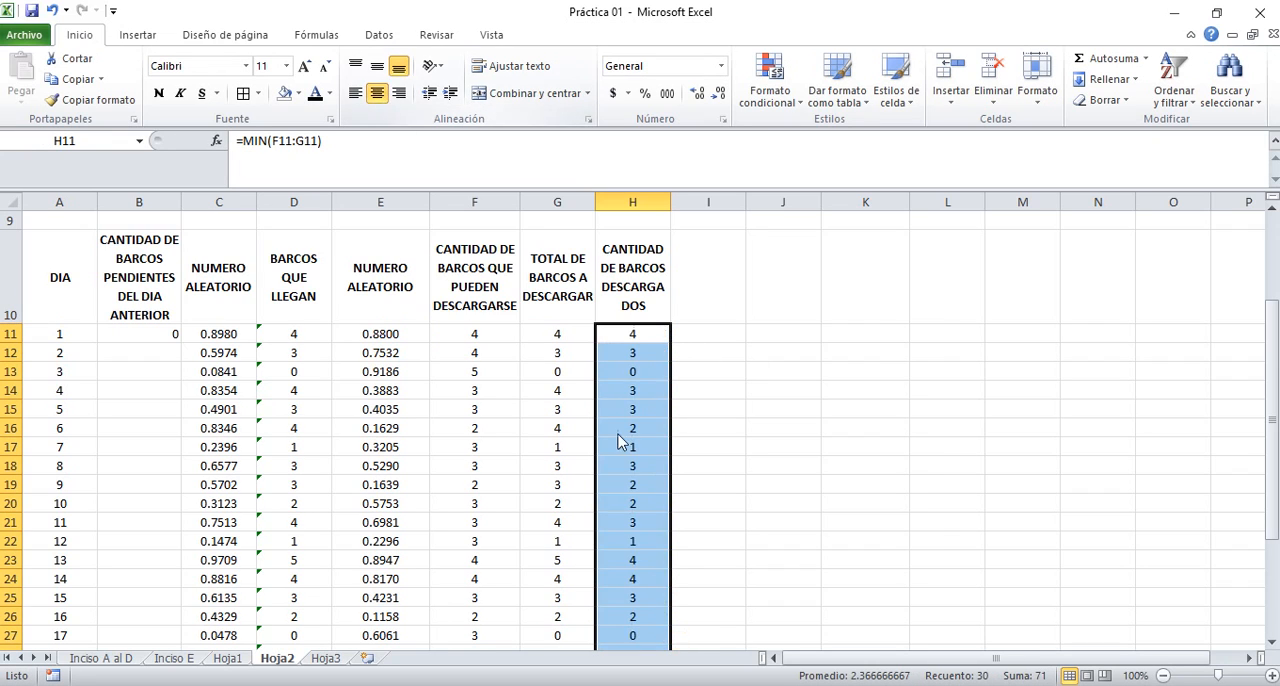
{"action": "left_click", "coordinate": [631, 334]}
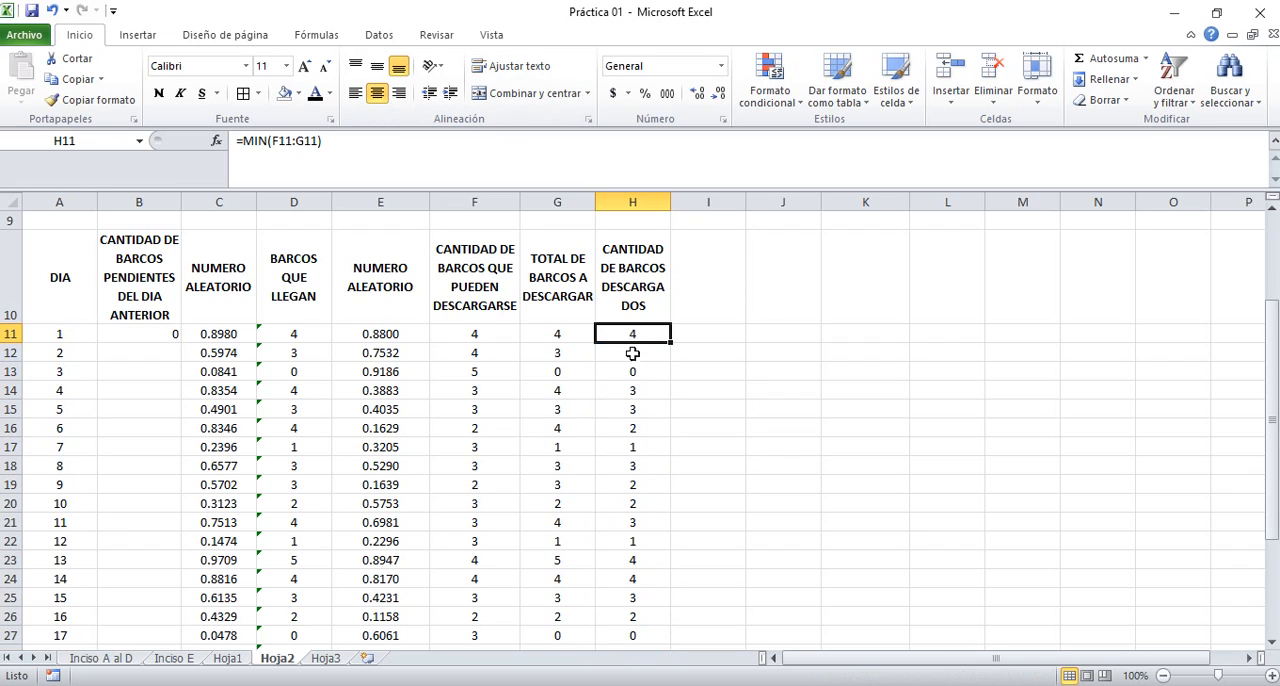
Check the unloaded-ship values in column H for several days between day 2 and day 7
{"action": "left_click", "coordinate": [632, 353]}
{"action": "left_click", "coordinate": [633, 383]}
{"action": "left_click", "coordinate": [634, 422]}
{"action": "left_click", "coordinate": [636, 451]}
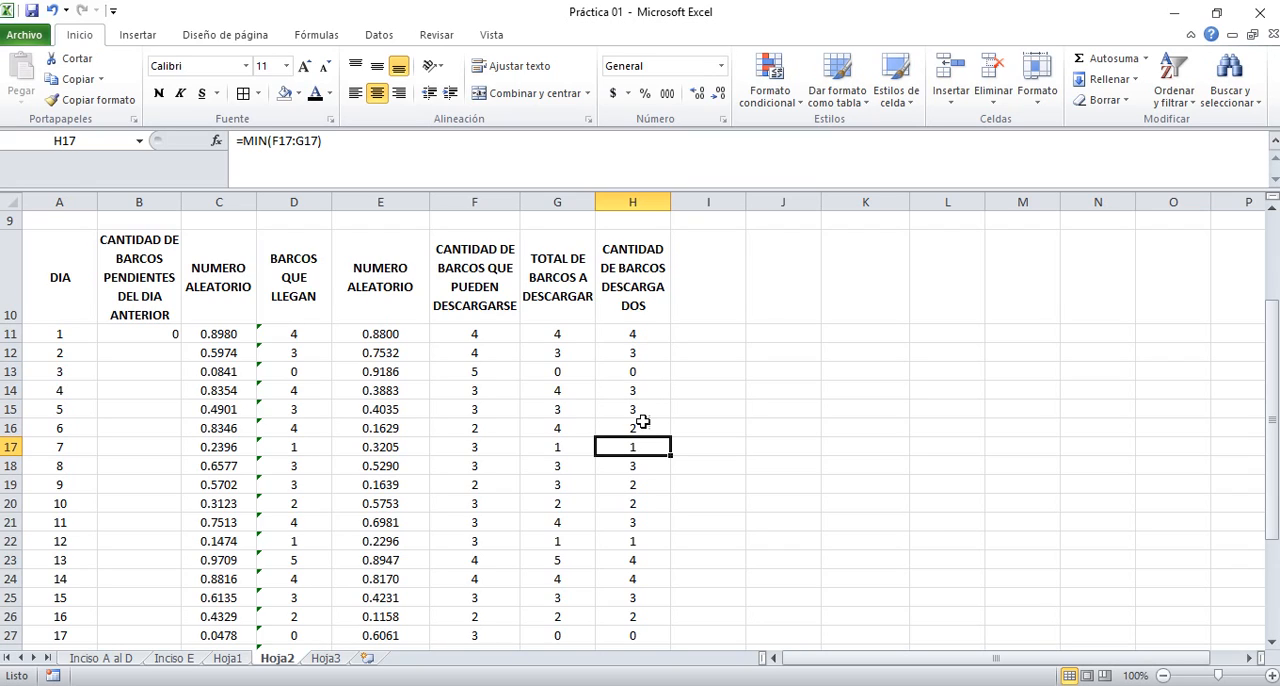
Add the header BARCOS PENDIENTES PARA EL SIGUIENTE DIA in I10 and widen column I so PENDIENTES fits on one line
{"action": "left_click", "coordinate": [712, 288]}
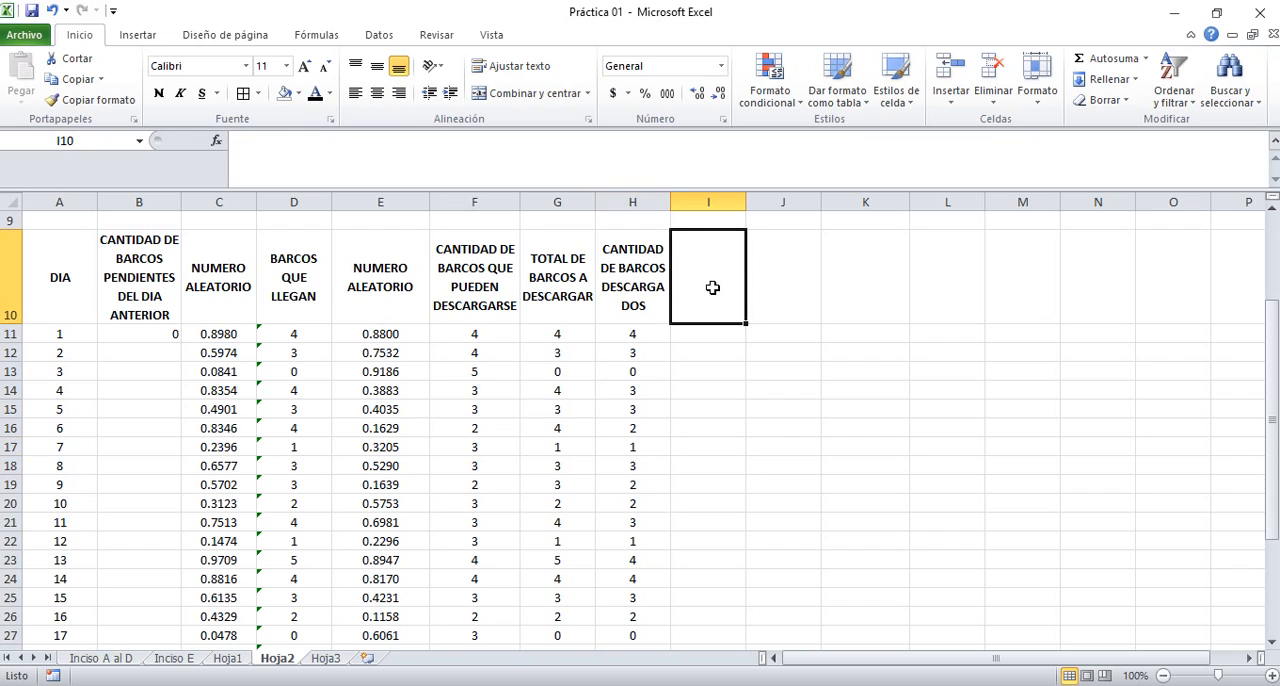
{"action": "type", "text": "BARCOS PENDIEN"}
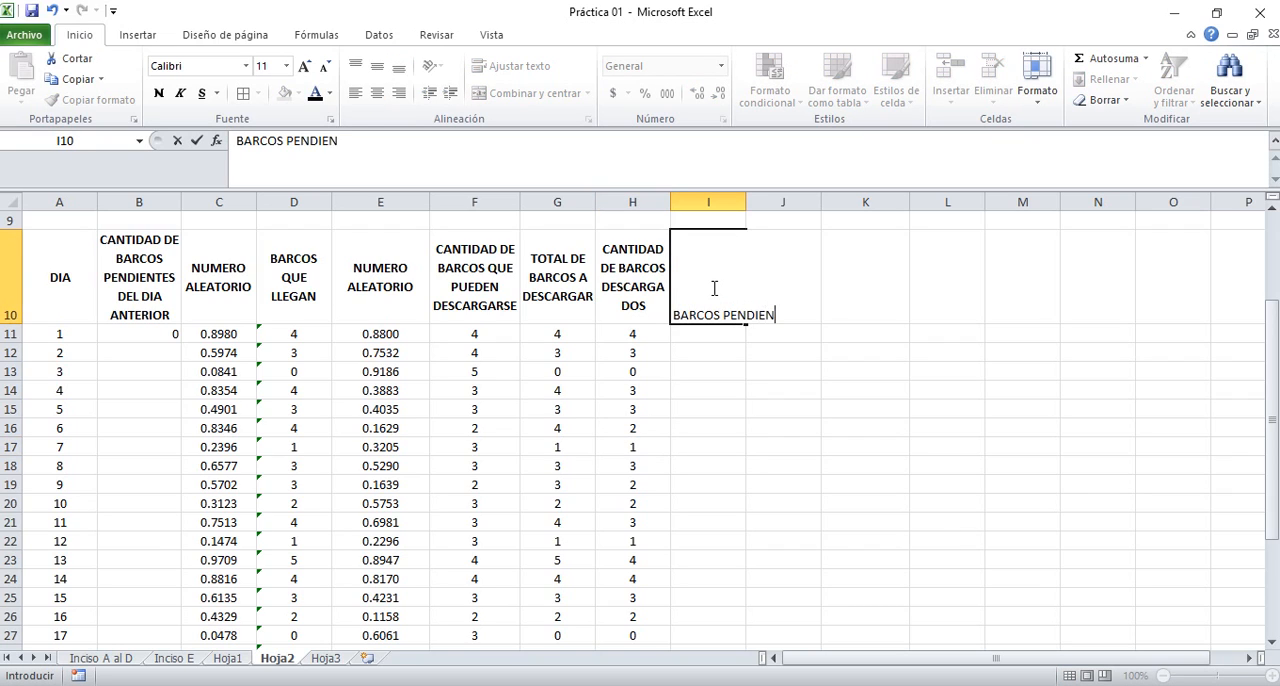
{"action": "type", "text": "TES PARA EL SIGU"}
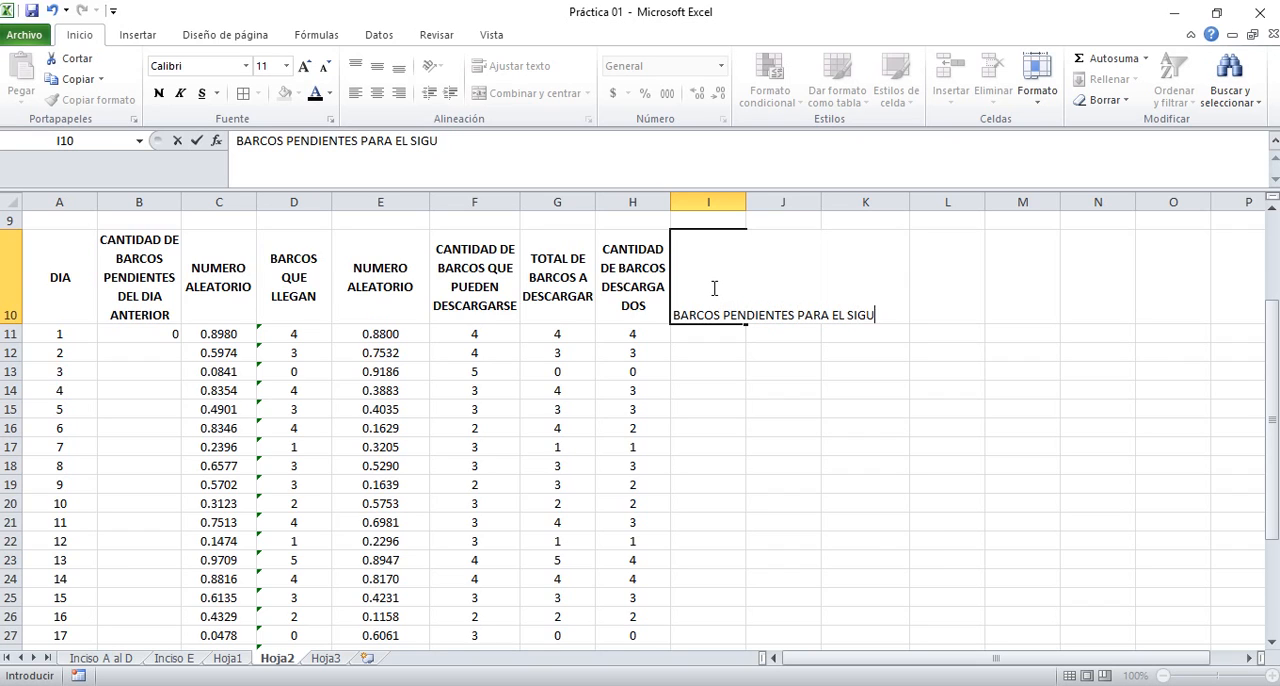
{"action": "type", "text": "IENTE DIA"}
{"action": "key", "text": "Return"}
{"action": "left_click", "coordinate": [716, 278]}
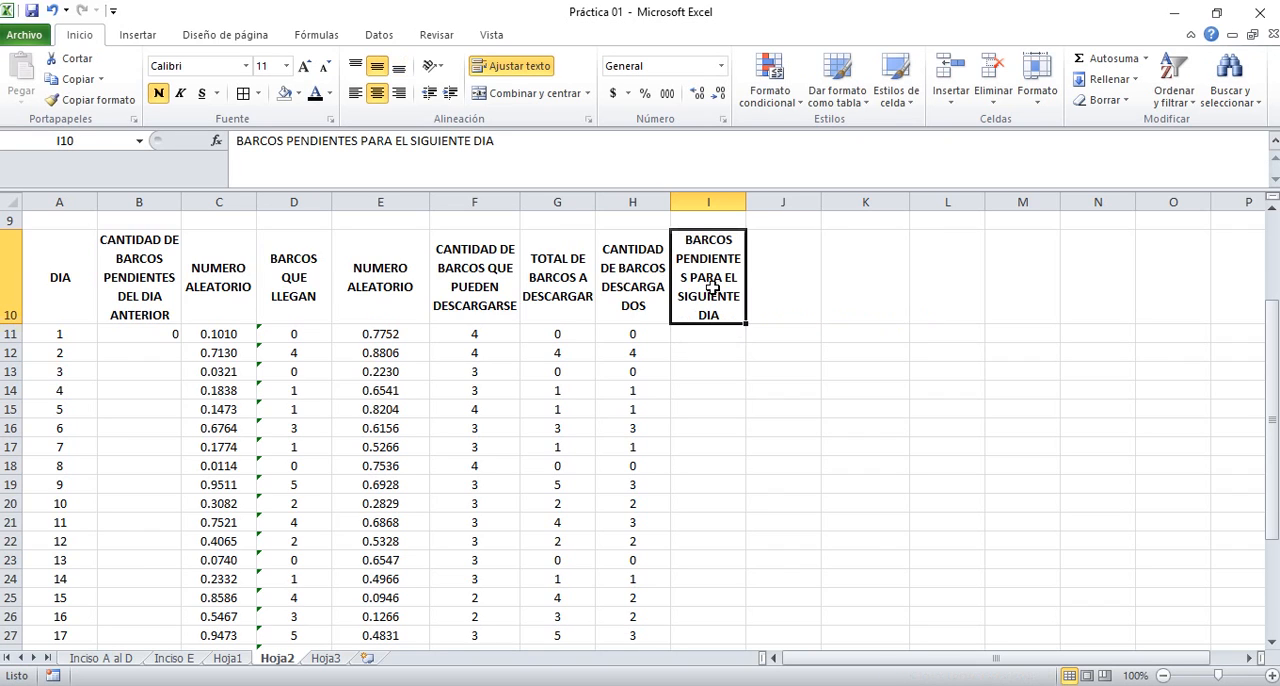
{"action": "left_click_drag", "start_coordinate": [747, 202], "coordinate": [760, 202]}
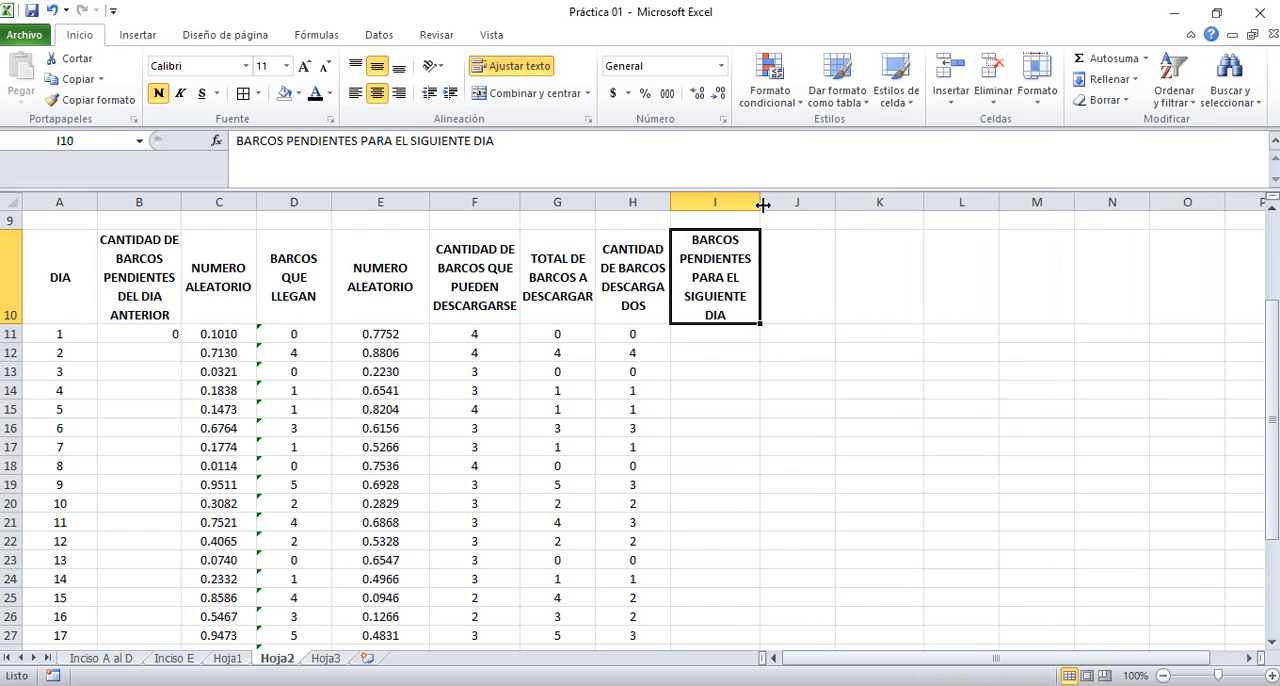
Calculate day 1's ships pending for the next day in I11 as total minus unloaded ships, =G11-H11
{"action": "left_click", "coordinate": [718, 335]}
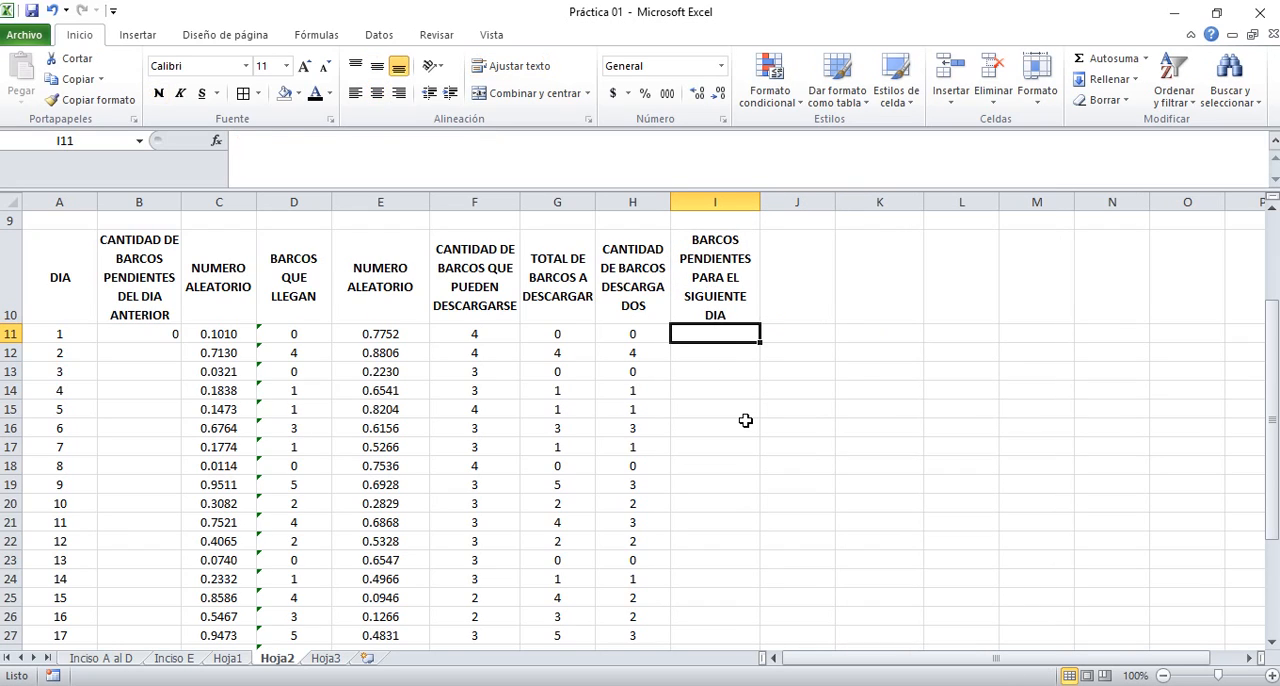
{"action": "left_click", "coordinate": [551, 334]}
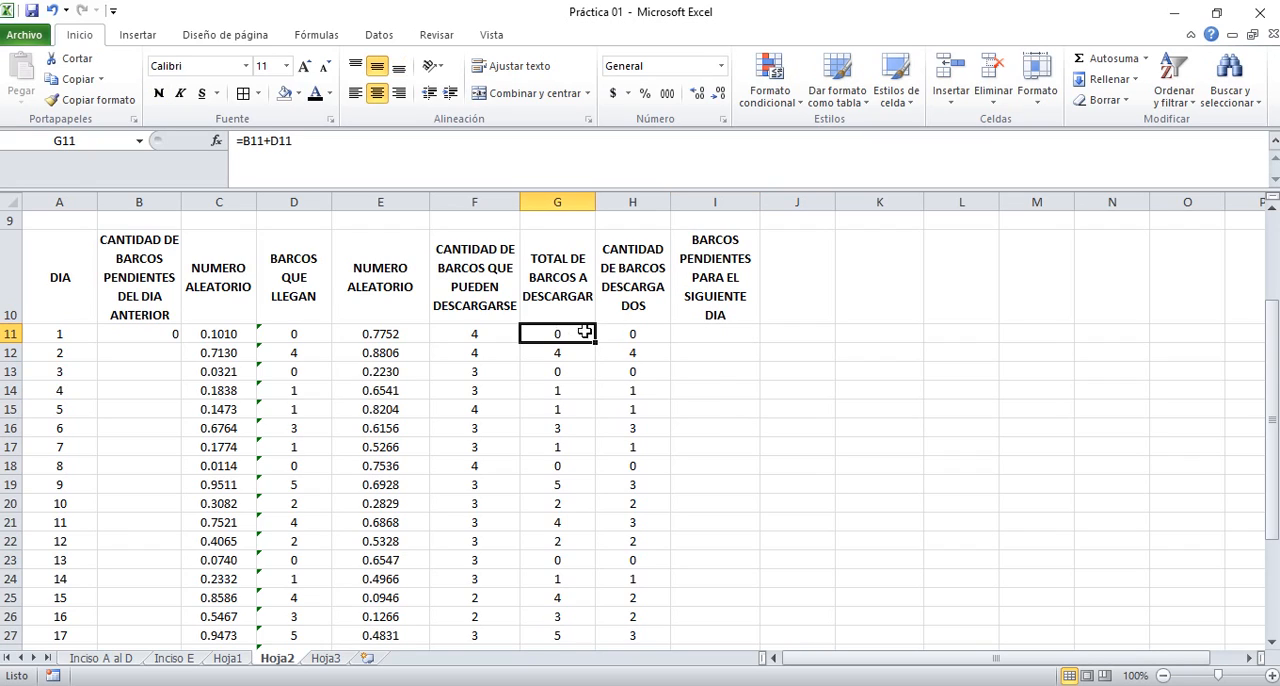
{"action": "left_click", "coordinate": [627, 334]}
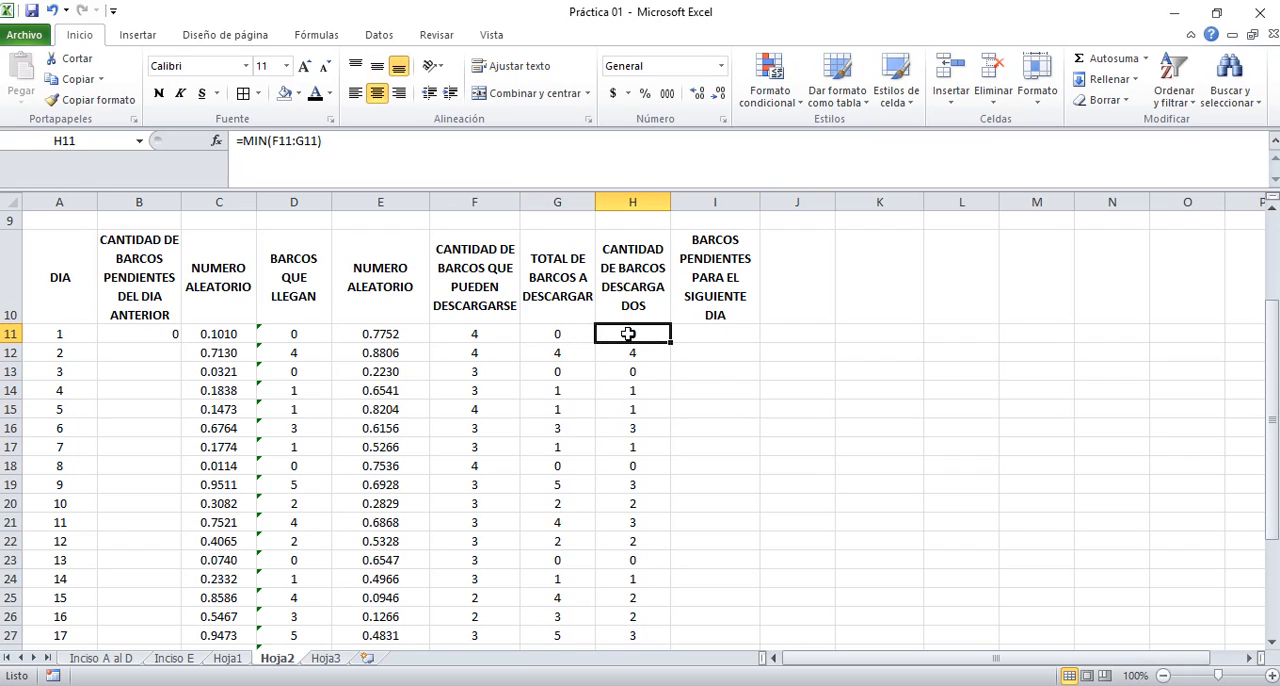
{"action": "left_click", "coordinate": [712, 336]}
{"action": "type", "text": "="}
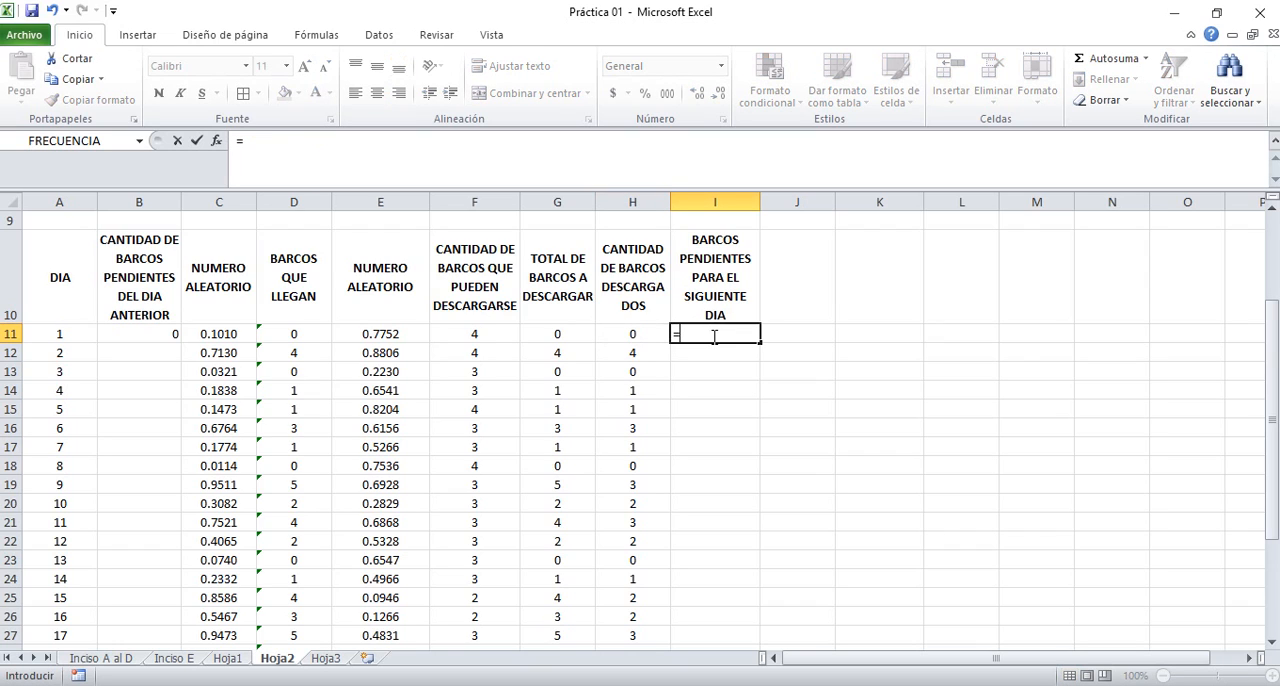
{"action": "left_click", "coordinate": [543, 334]}
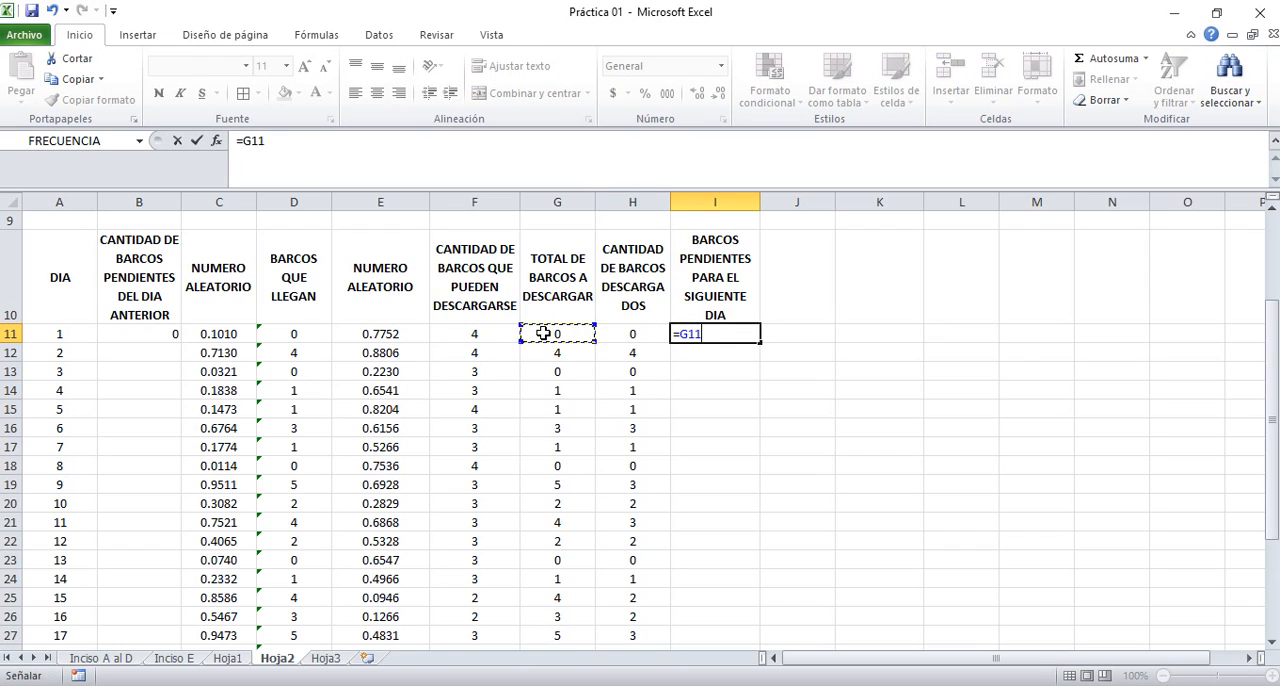
{"action": "type", "text": "-"}
{"action": "left_click", "coordinate": [632, 334]}
{"action": "key", "text": "Return"}
{"action": "key", "text": "Up"}
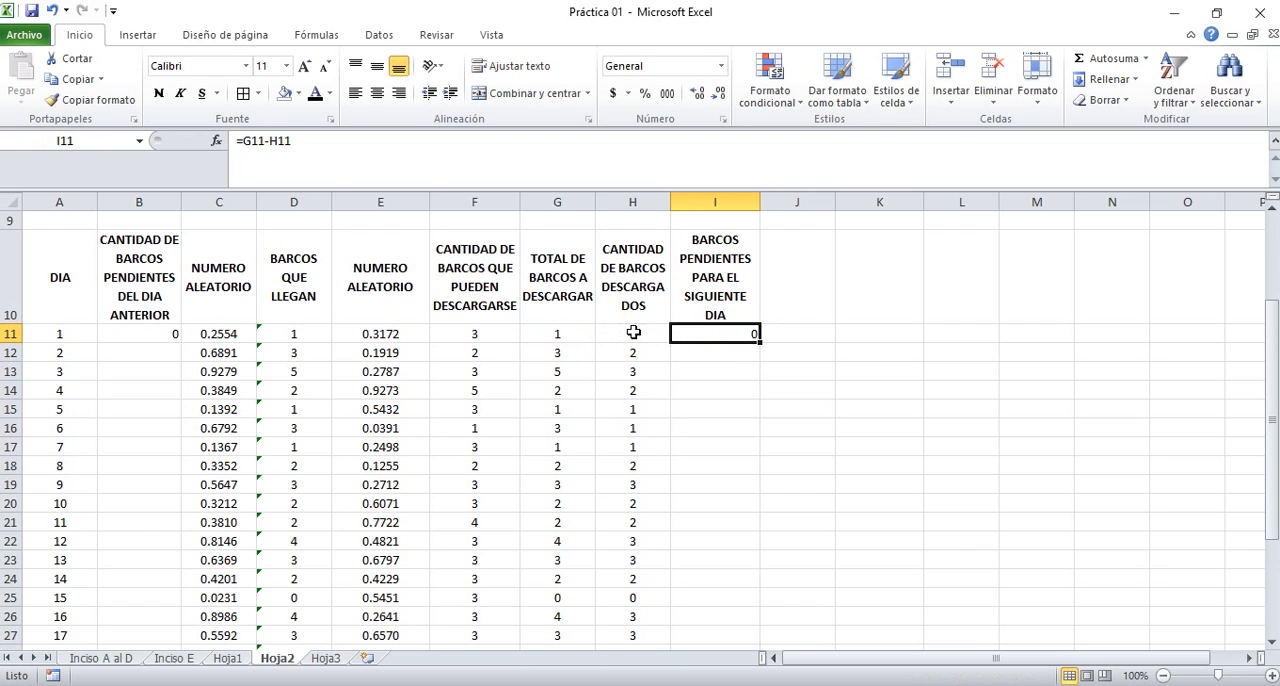
Centre I11 horizontally and fill its formula down column I for all 30 days
{"action": "left_click", "coordinate": [377, 92]}
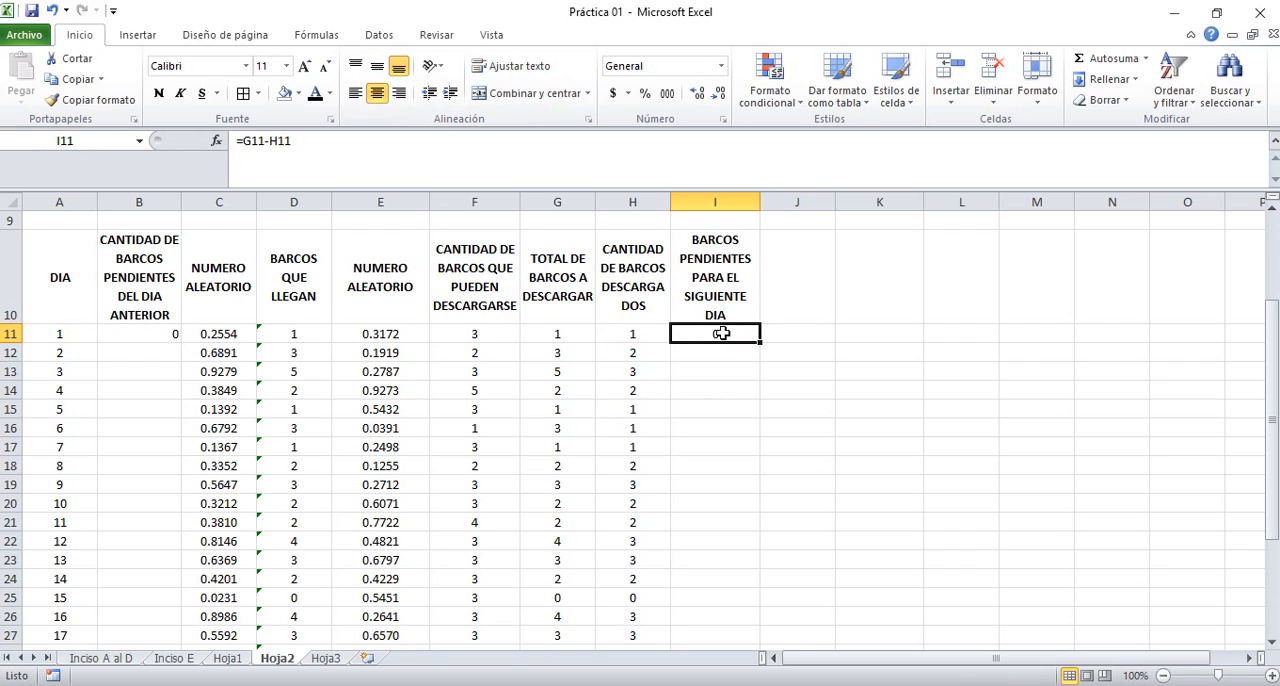
{"action": "double_click", "coordinate": [761, 343]}
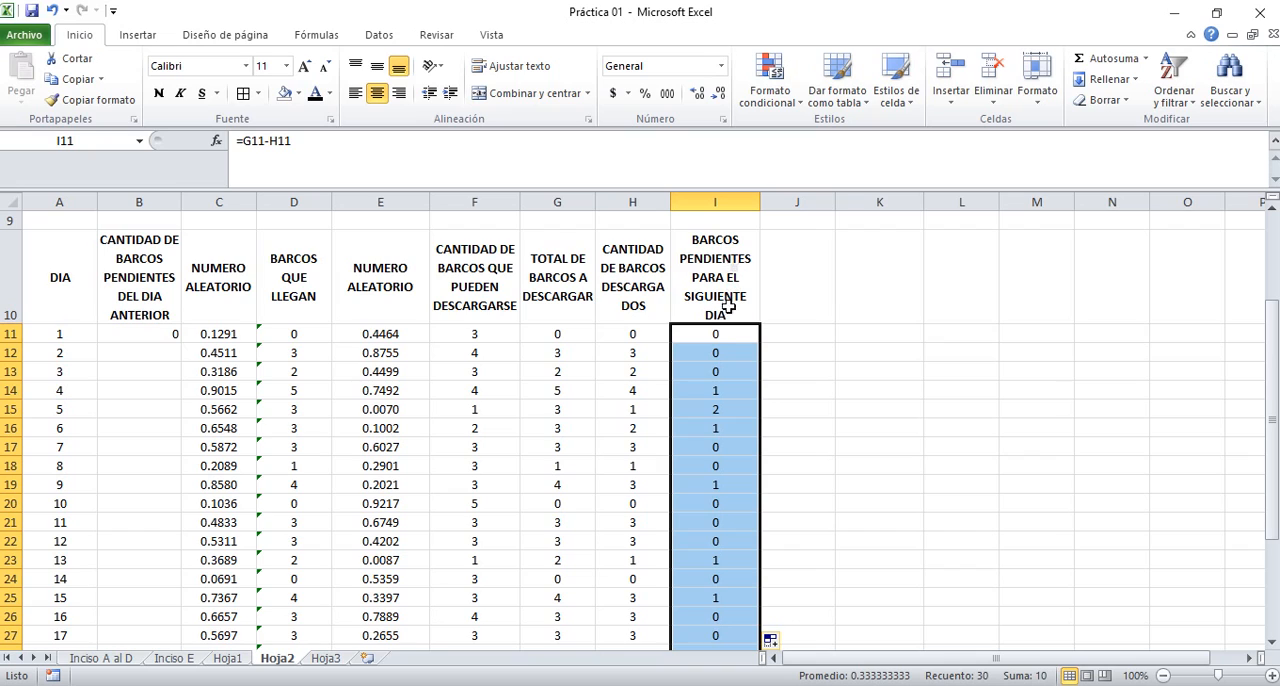
{"action": "left_click_drag", "start_coordinate": [728, 335], "coordinate": [725, 350]}
{"action": "left_click", "coordinate": [725, 350]}
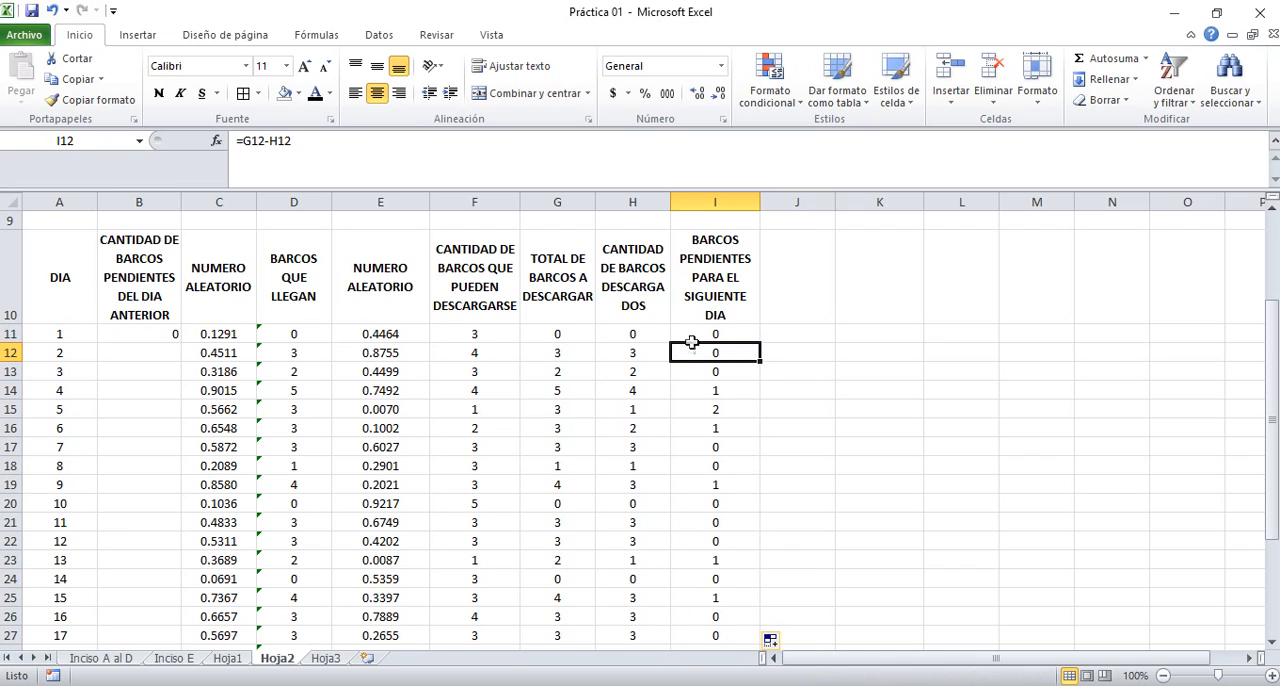
Centre day 1's initial pending-ship value in B11 horizontally
{"action": "left_click", "coordinate": [119, 353]}
{"action": "key", "text": "Left"}
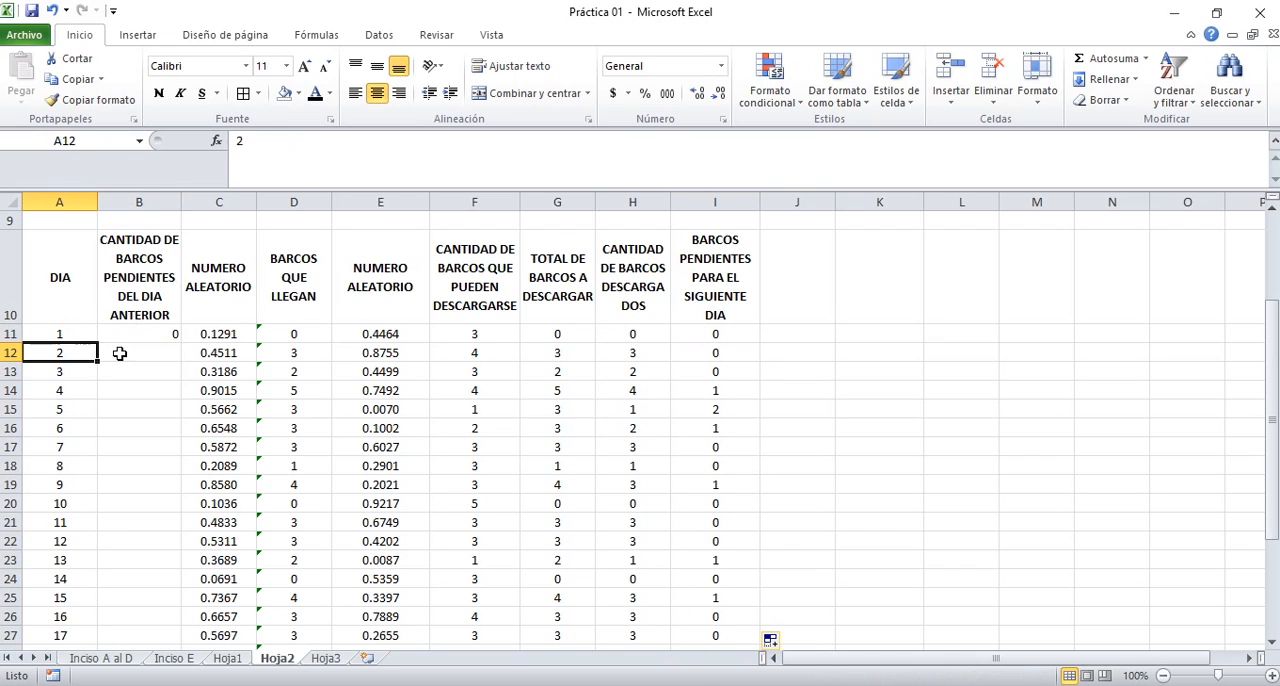
{"action": "key", "text": "Right"}
{"action": "key", "text": "Up"}
{"action": "key", "text": "Up"}
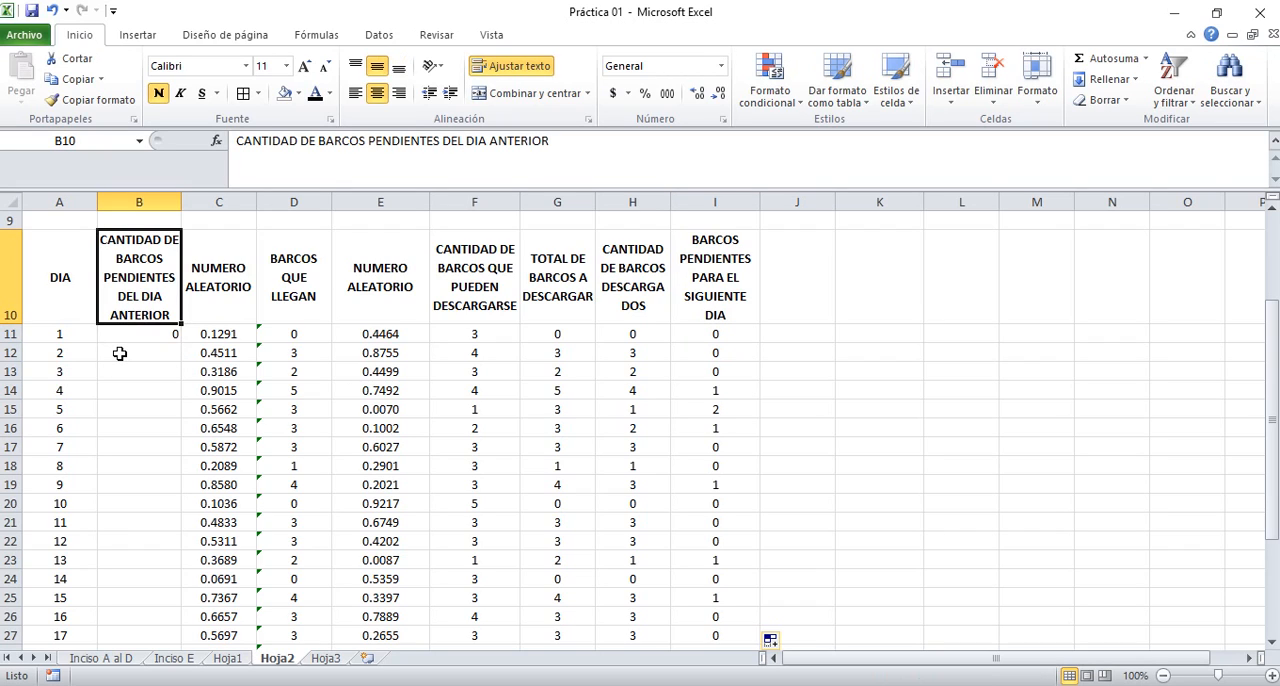
{"action": "key", "text": "Down"}
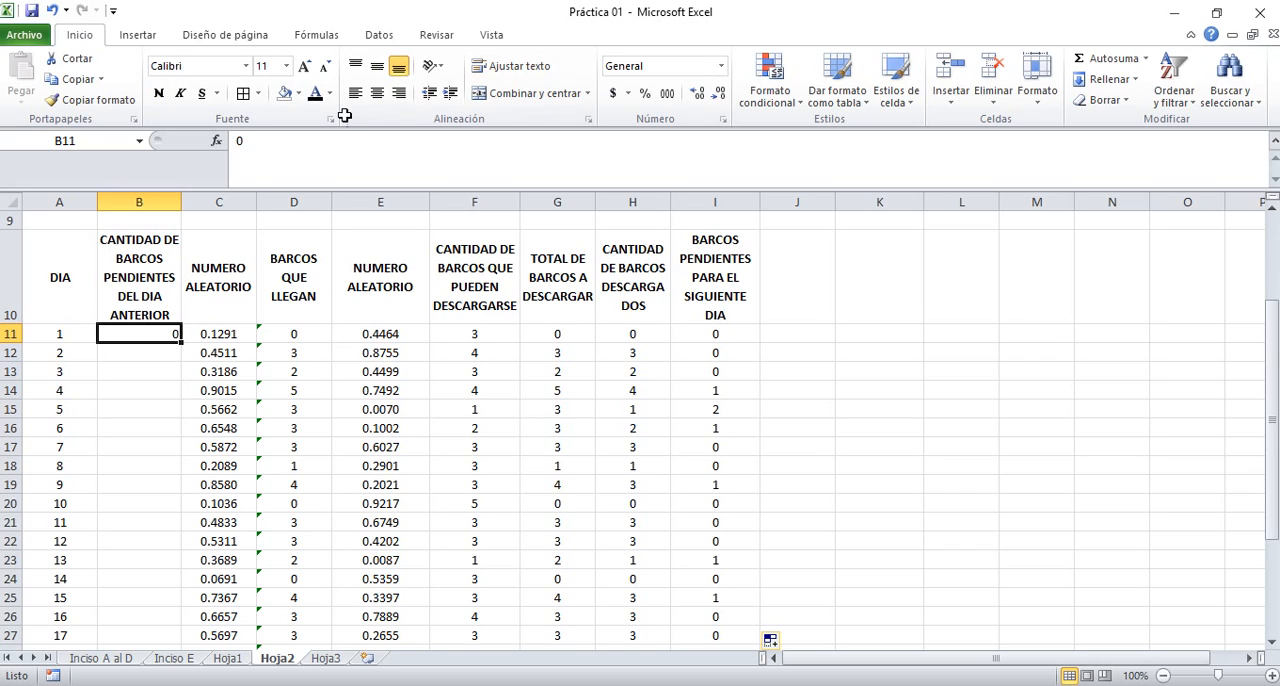
{"action": "left_click", "coordinate": [378, 93]}
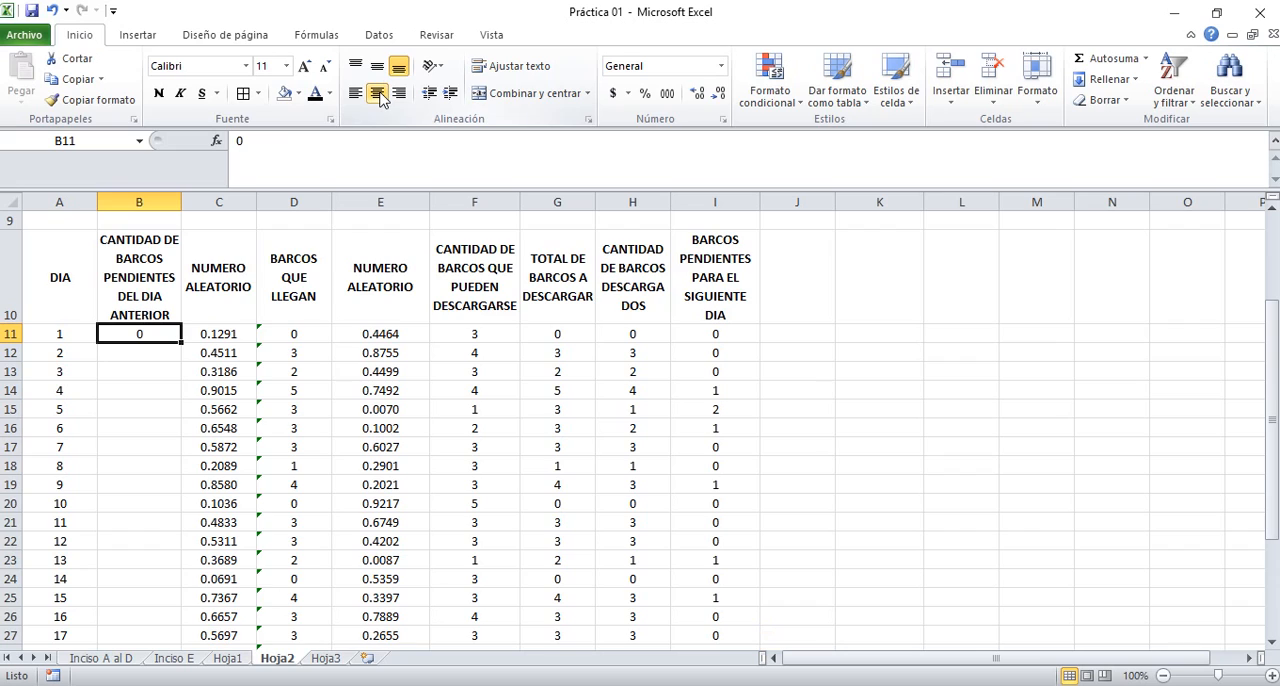
Carry day 1's pending ships into day 2 with =I11 in B12, and centre the cell horizontally and vertically
{"action": "key", "text": "Down"}
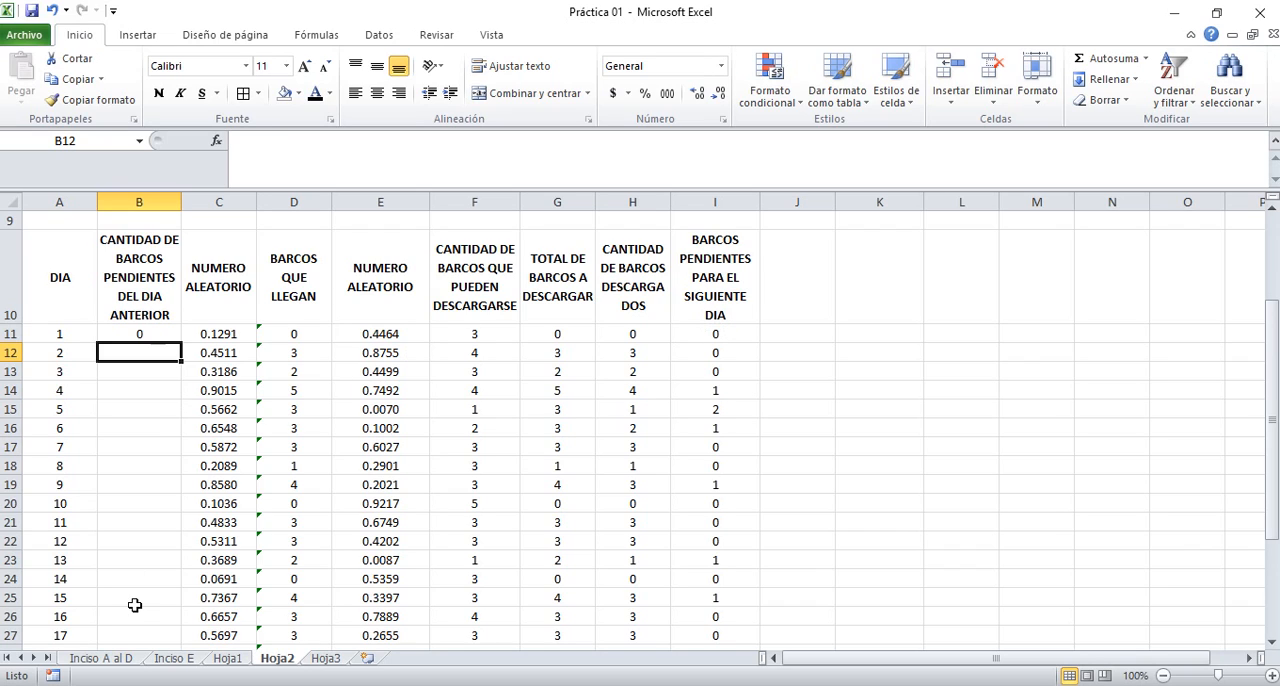
{"action": "type", "text": "="}
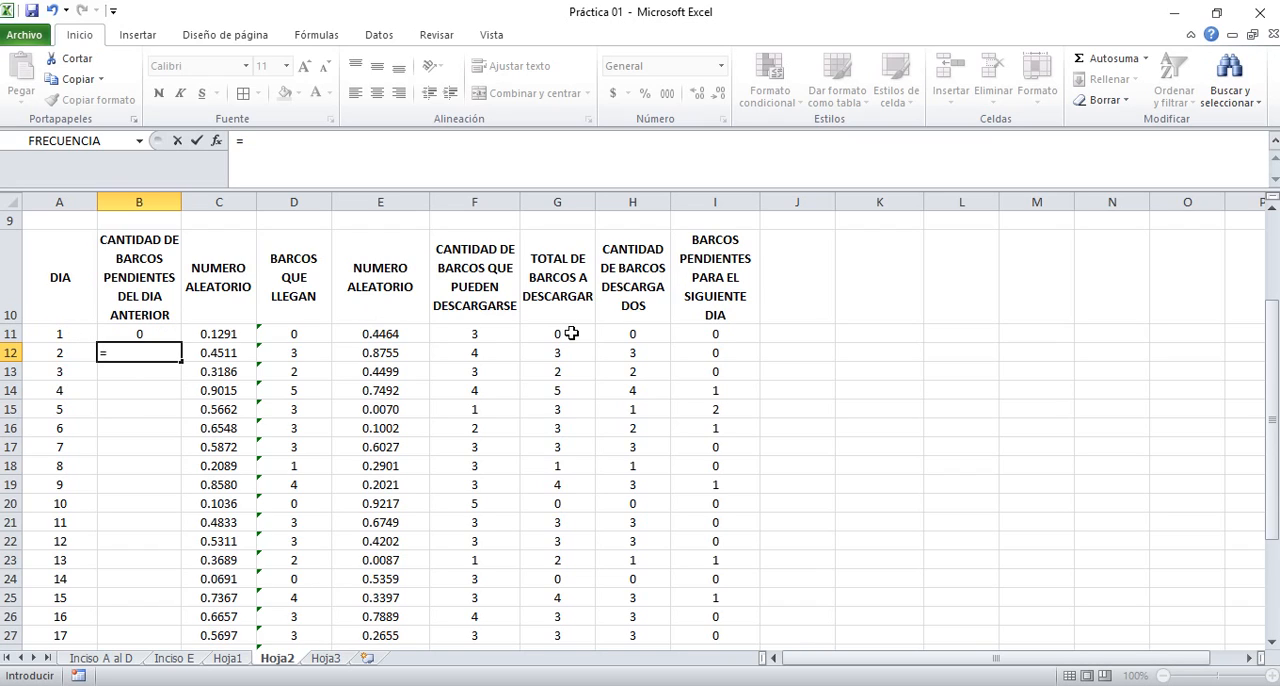
{"action": "left_click", "coordinate": [723, 333]}
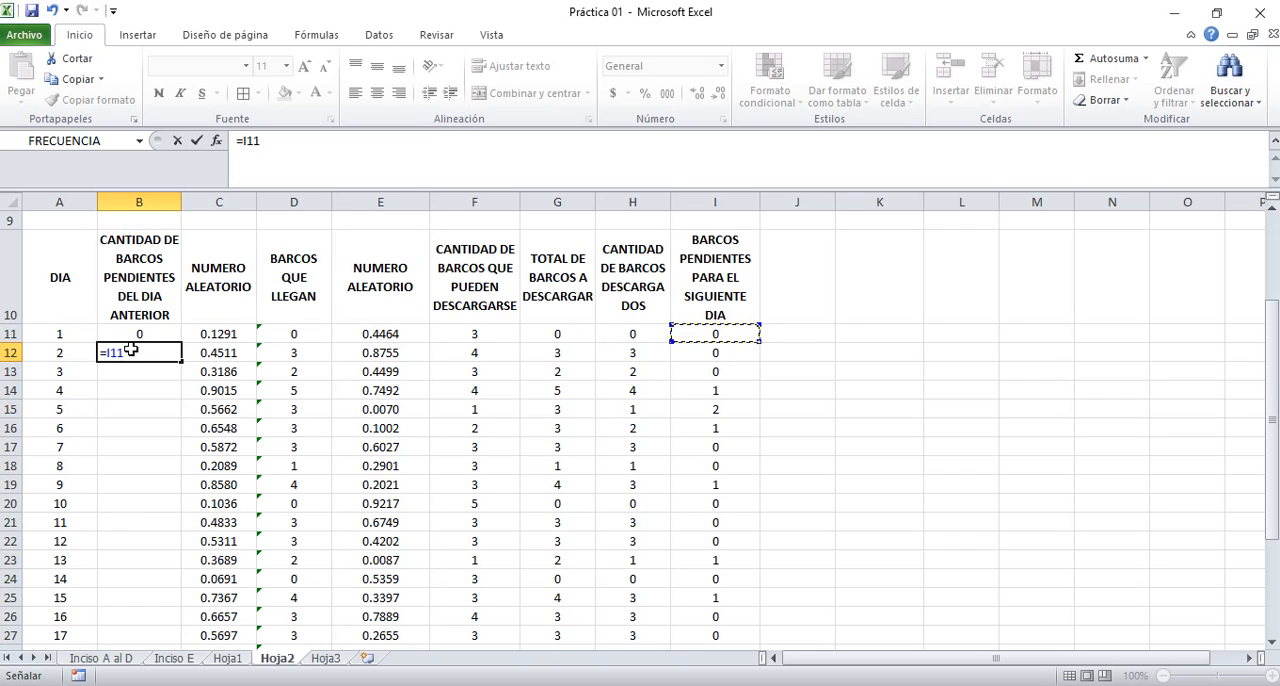
{"action": "key", "text": "ctrl+Return"}
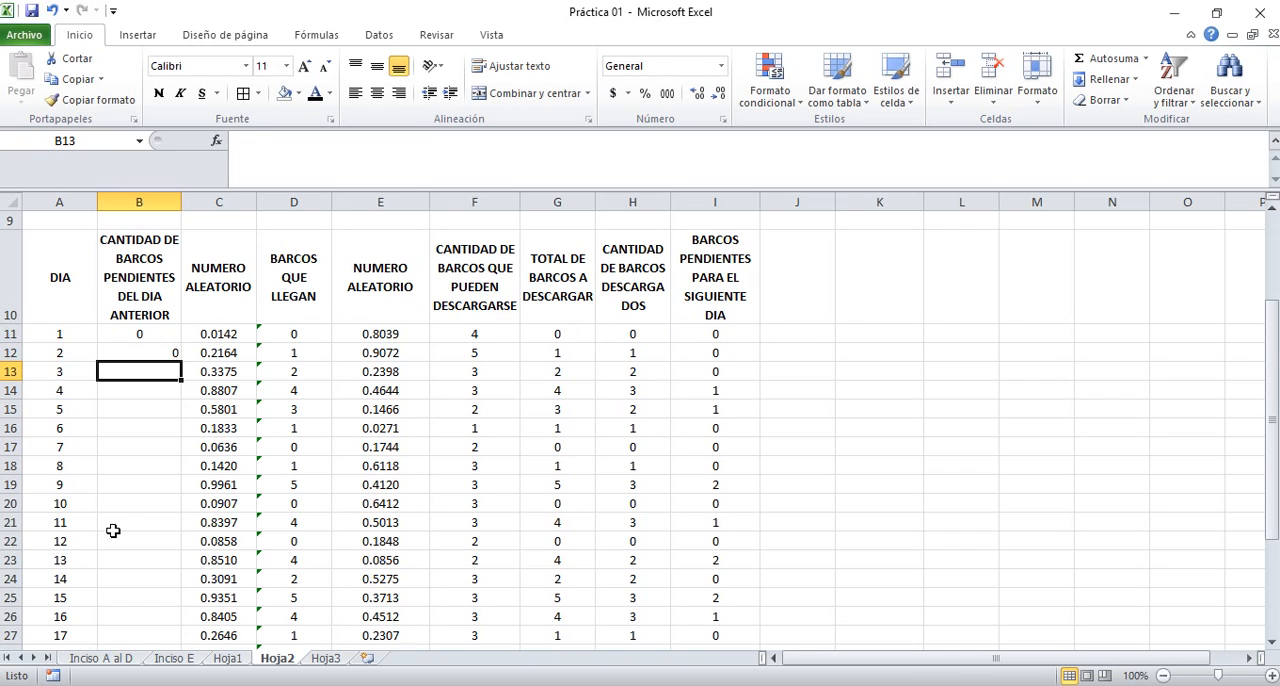
{"action": "left_click", "coordinate": [377, 66]}
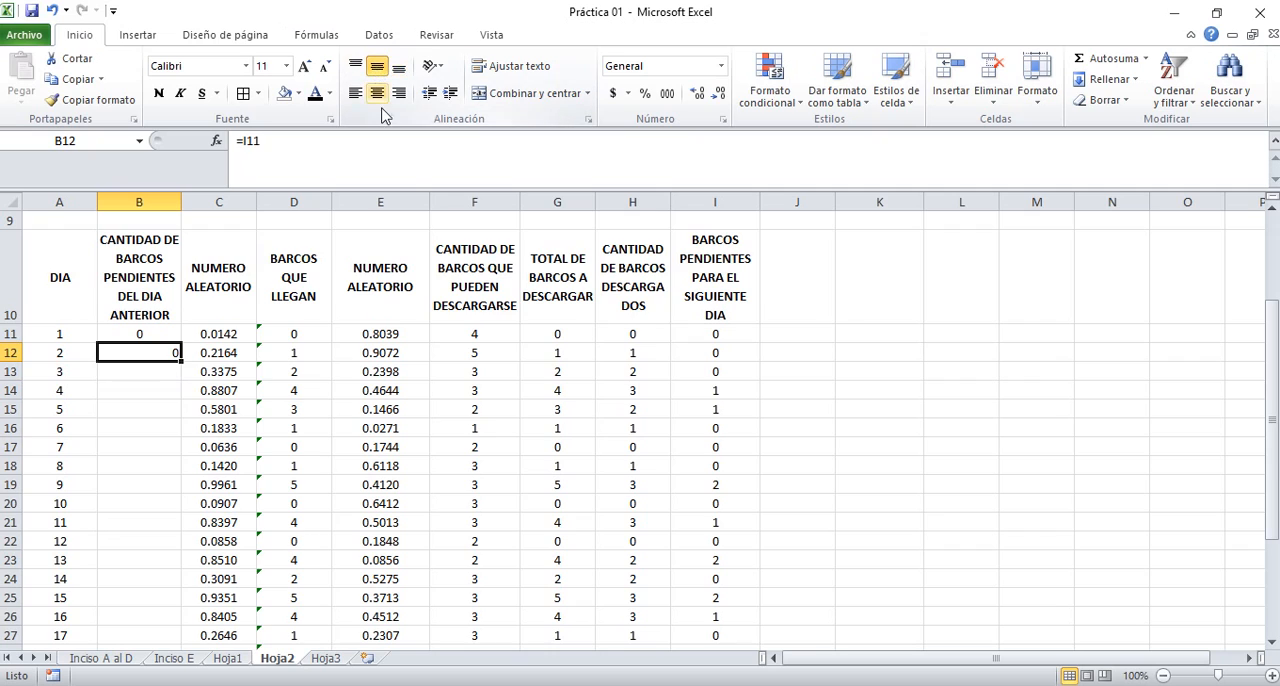
{"action": "left_click", "coordinate": [379, 93]}
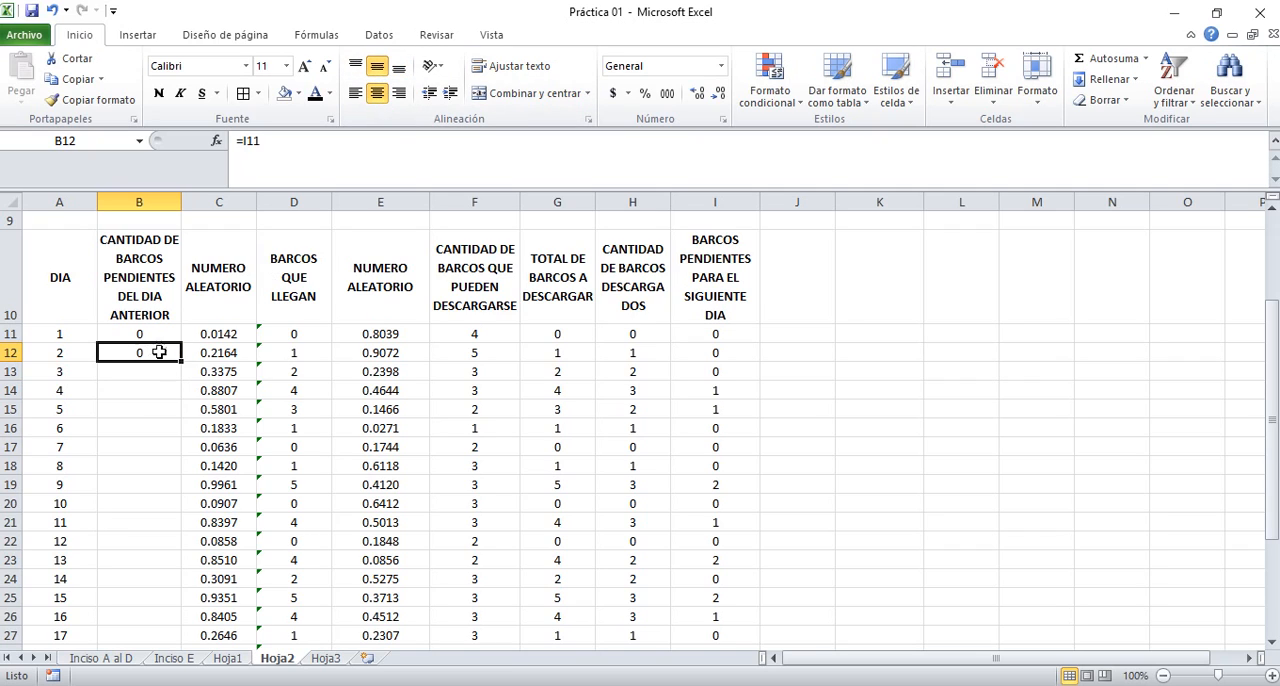
Fill the carried-over pending-ships formula from B12 down column B through day 30
{"action": "left_click_drag", "start_coordinate": [175, 355], "coordinate": [180, 621]}
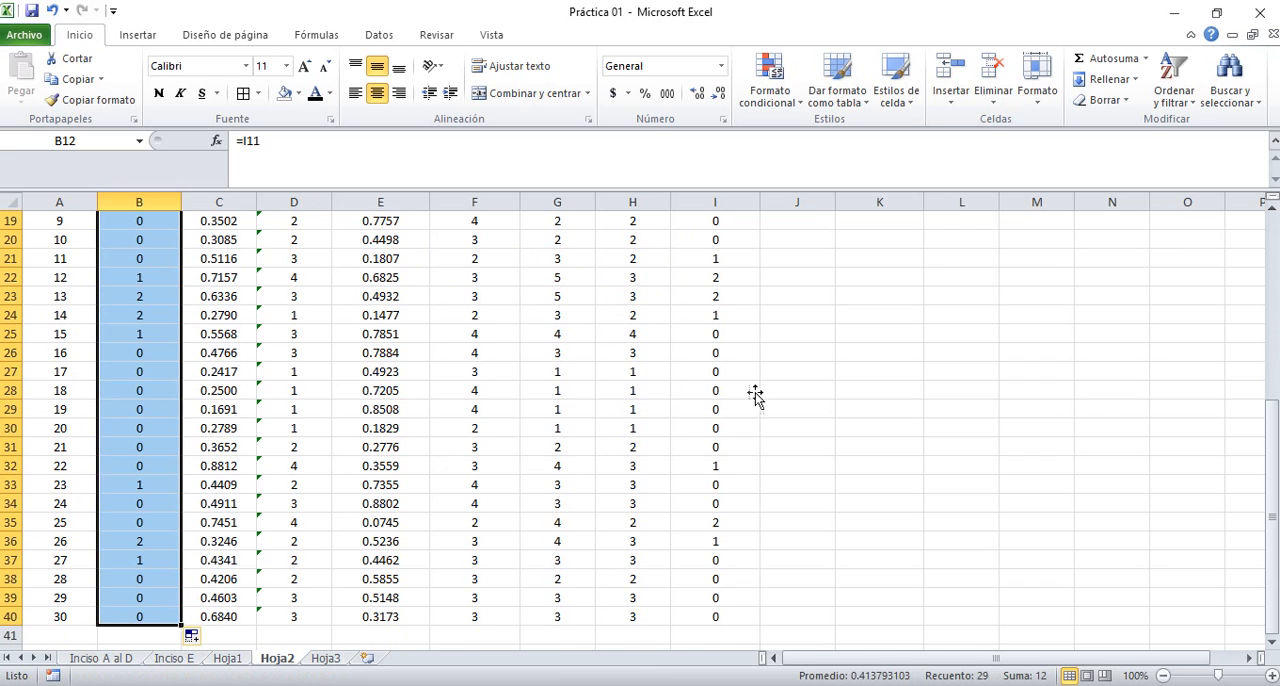
{"action": "left_click", "coordinate": [698, 290]}
Apply all borders to the whole simulation table, from the header row to day 30 (A10:I40)
{"action": "key", "text": "Up"}
{"action": "key", "text": "Up"}
{"action": "key", "text": "Up"}
{"action": "key", "text": "Up"}
{"action": "key", "text": "Up"}
{"action": "key", "text": "Up"}
{"action": "key", "text": "Up"}
{"action": "key", "text": "Up"}
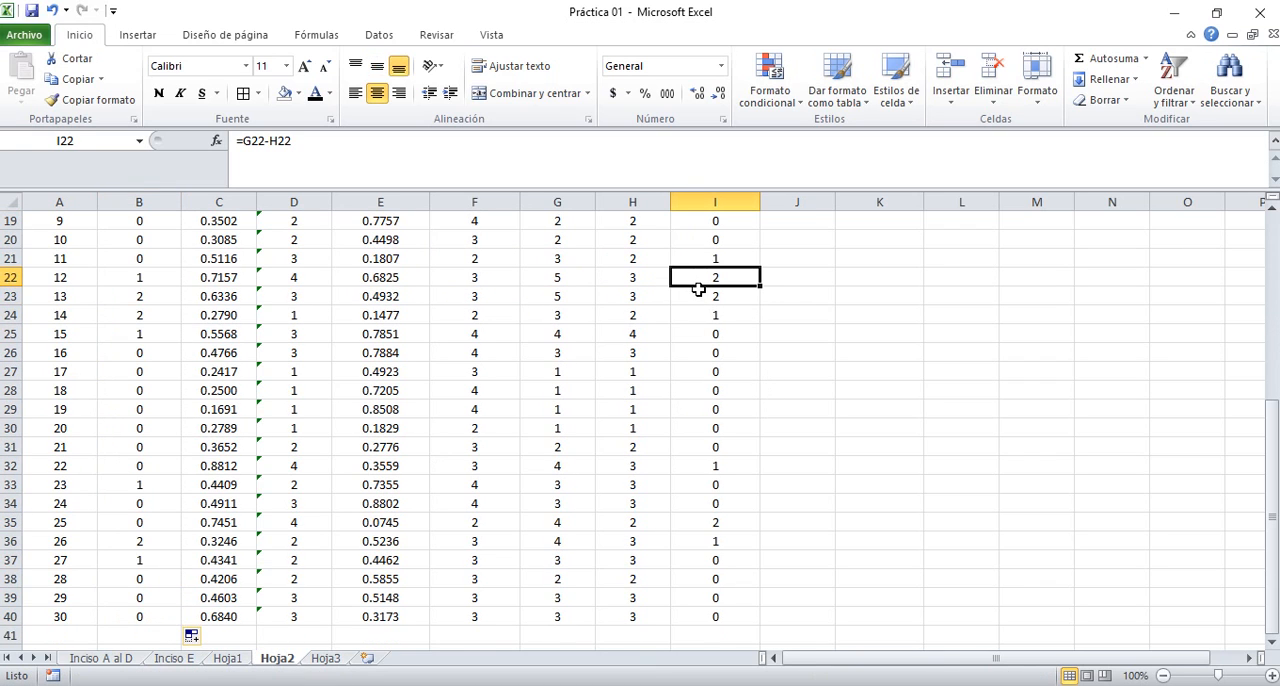
{"action": "key", "text": "Up"}
{"action": "key", "text": "Up"}
{"action": "key", "text": "Up"}
{"action": "key", "text": "Up"}
{"action": "key", "text": "Up"}
{"action": "key", "text": "Up"}
{"action": "key", "text": "Up"}
{"action": "key", "text": "Up"}
{"action": "key", "text": "Up"}
{"action": "key", "text": "Up"}
{"action": "key", "text": "Up"}
{"action": "key", "text": "Up"}
{"action": "key", "text": "Up"}
{"action": "key", "text": "Up"}
{"action": "key", "text": "Down"}
{"action": "key", "text": "Down"}
{"action": "key", "text": "Down"}
{"action": "key", "text": "Down"}
{"action": "key", "text": "Down"}
{"action": "key", "text": "Down"}
{"action": "key", "text": "Down"}
{"action": "key", "text": "Down"}
{"action": "key", "text": "Down"}
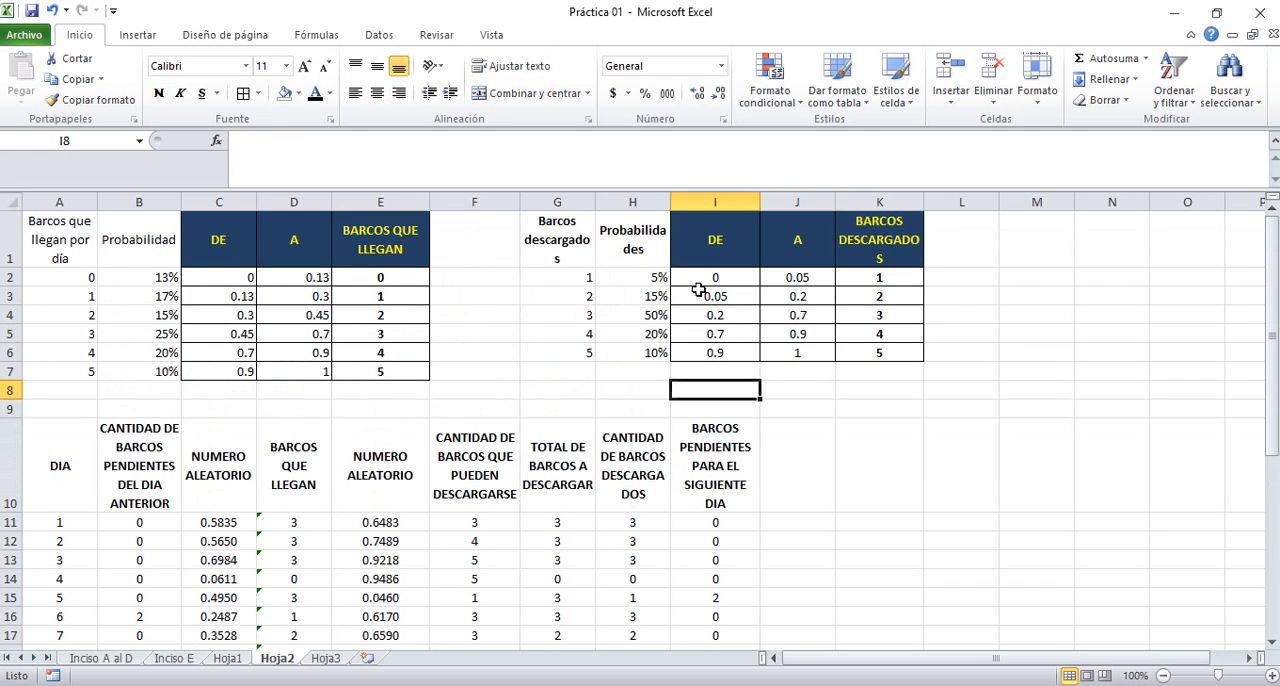
{"action": "key", "text": "shift+Left"}
{"action": "key", "text": "shift+Left"}
{"action": "key", "text": "shift+Left"}
{"action": "key", "text": "shift+Left"}
{"action": "key", "text": "shift+Left"}
{"action": "key", "text": "shift+Left"}
{"action": "key", "text": "shift+Left"}
{"action": "key", "text": "shift+Left"}
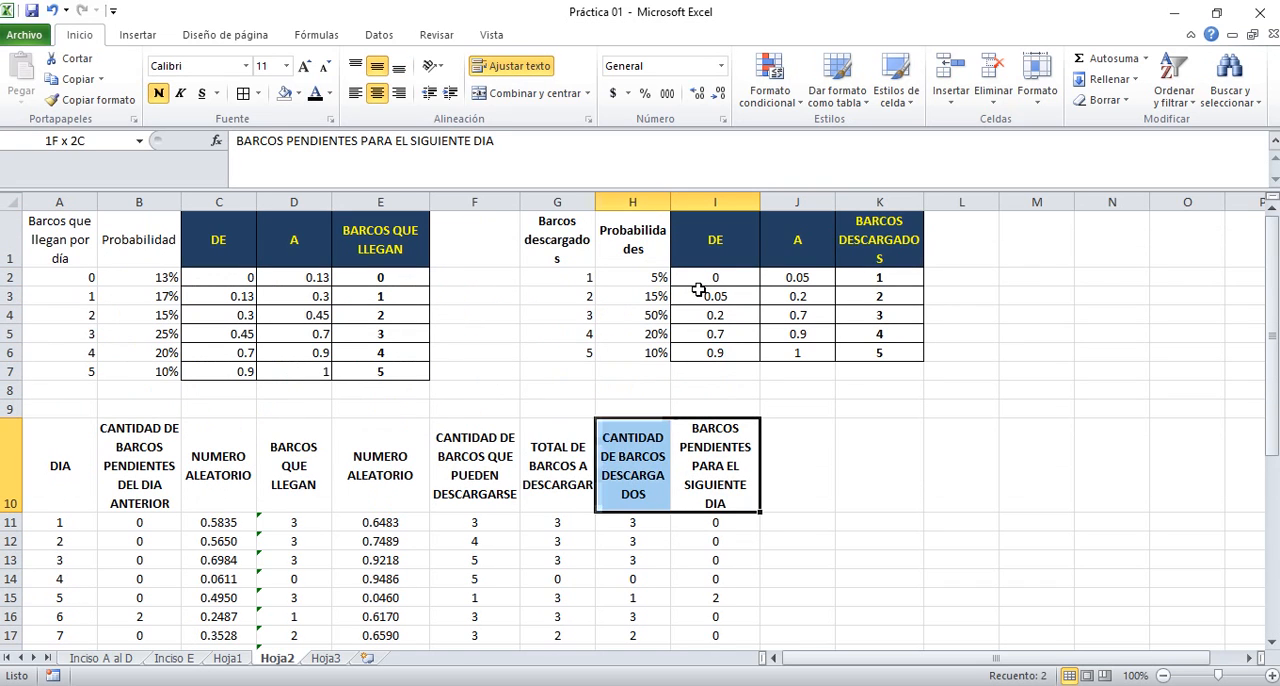
{"action": "key", "text": "ctrl+shift+Down"}
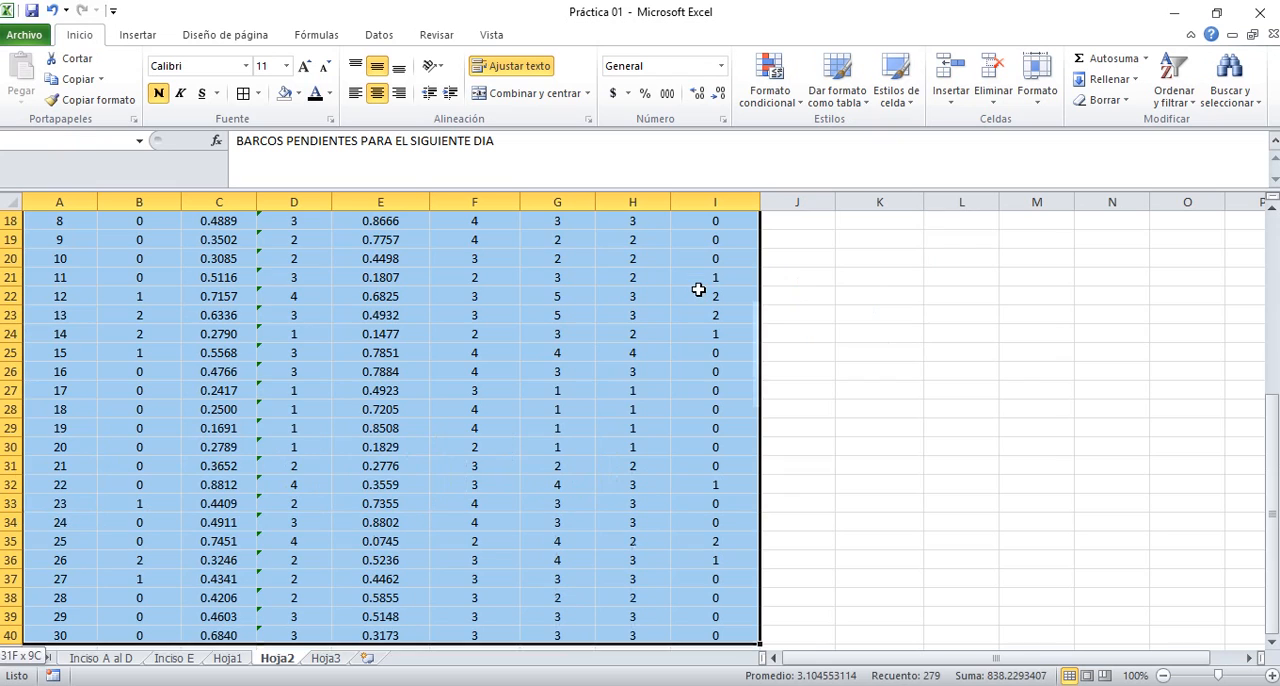
{"action": "left_click", "coordinate": [243, 96]}
Format the table header row A10:I10 with a dark blue fill and yellow font
{"action": "left_click", "coordinate": [82, 431]}
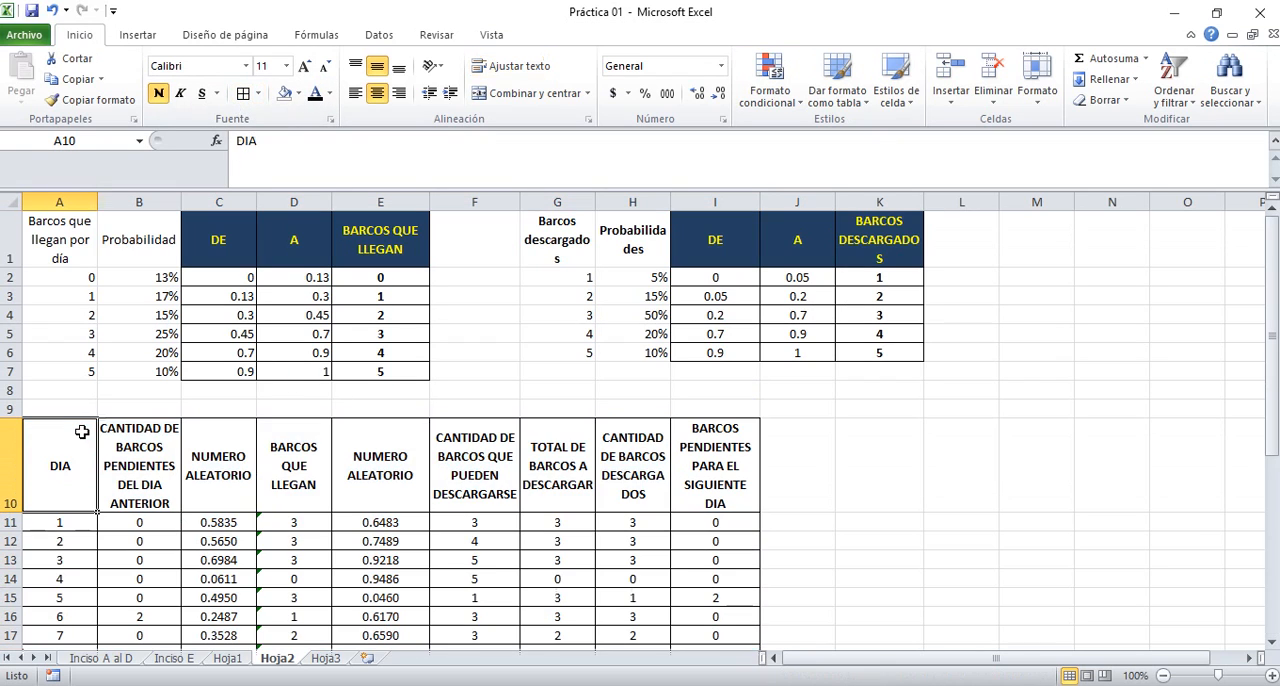
{"action": "key", "text": "shift+Right"}
{"action": "key", "text": "shift+Right"}
{"action": "key", "text": "shift+Right"}
{"action": "key", "text": "shift+Right"}
{"action": "key", "text": "shift+Right"}
{"action": "key", "text": "shift+Right"}
{"action": "key", "text": "shift+Right"}
{"action": "key", "text": "shift+Right"}
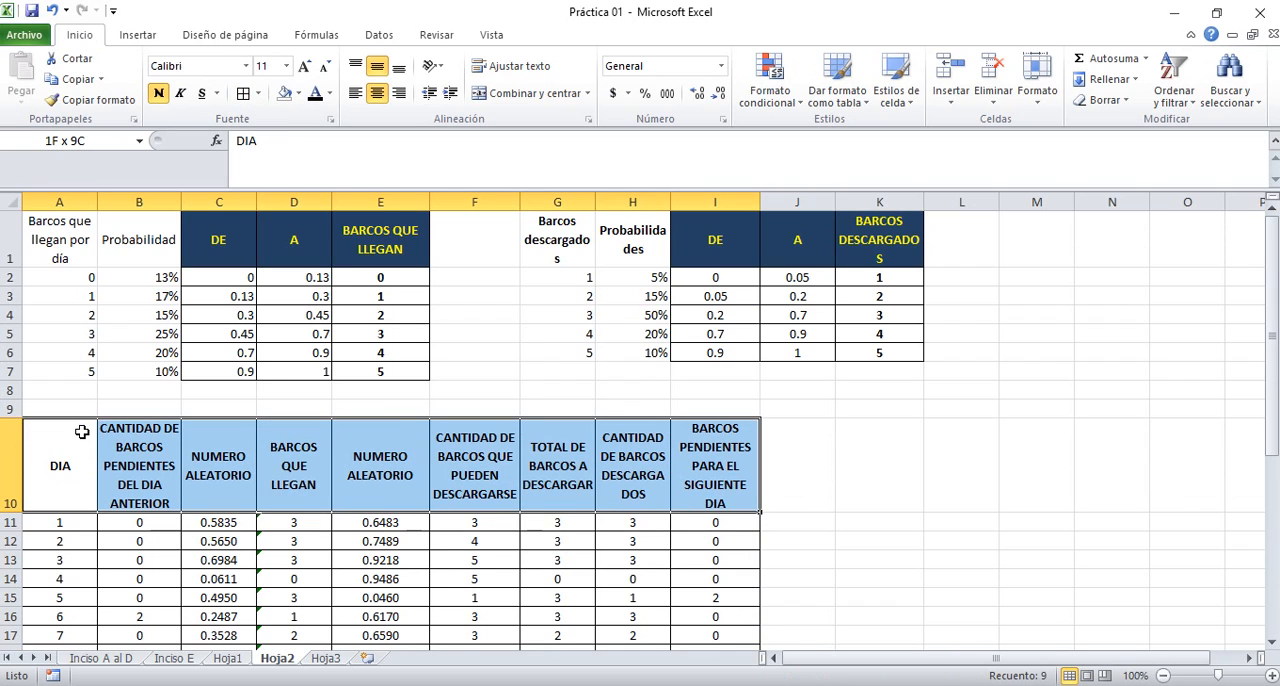
{"action": "left_click", "coordinate": [298, 93]}
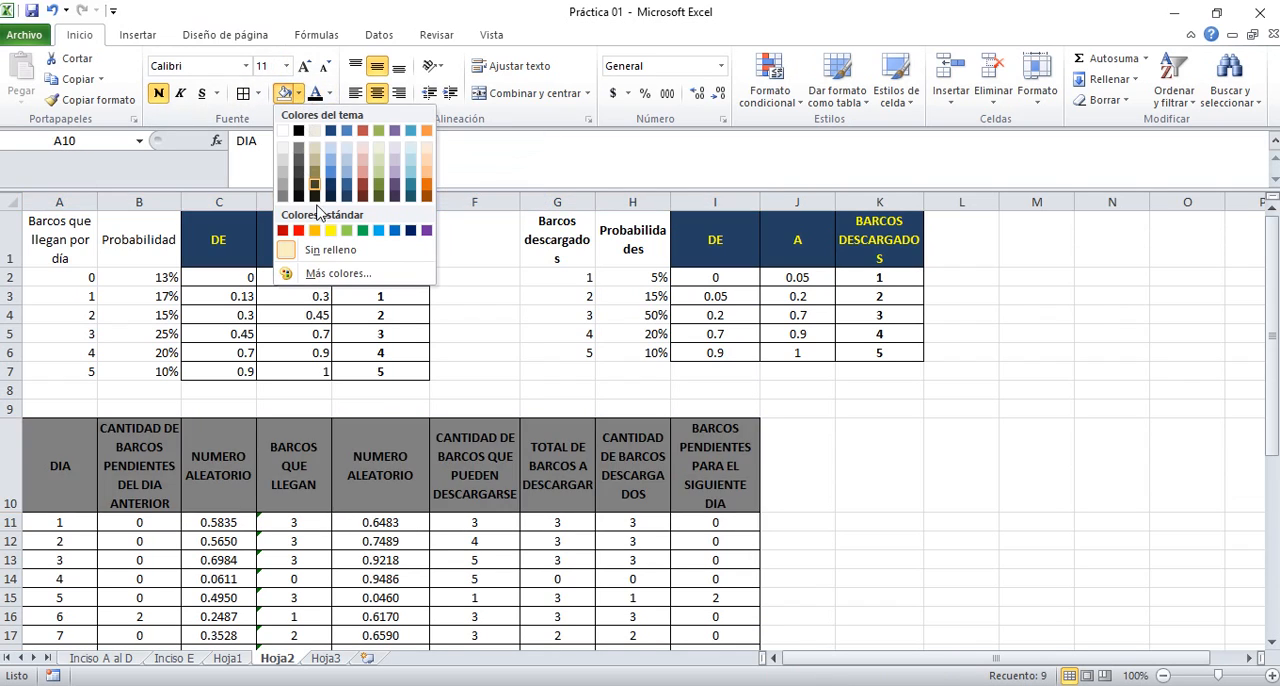
{"action": "left_click", "coordinate": [410, 232]}
{"action": "left_click", "coordinate": [330, 93]}
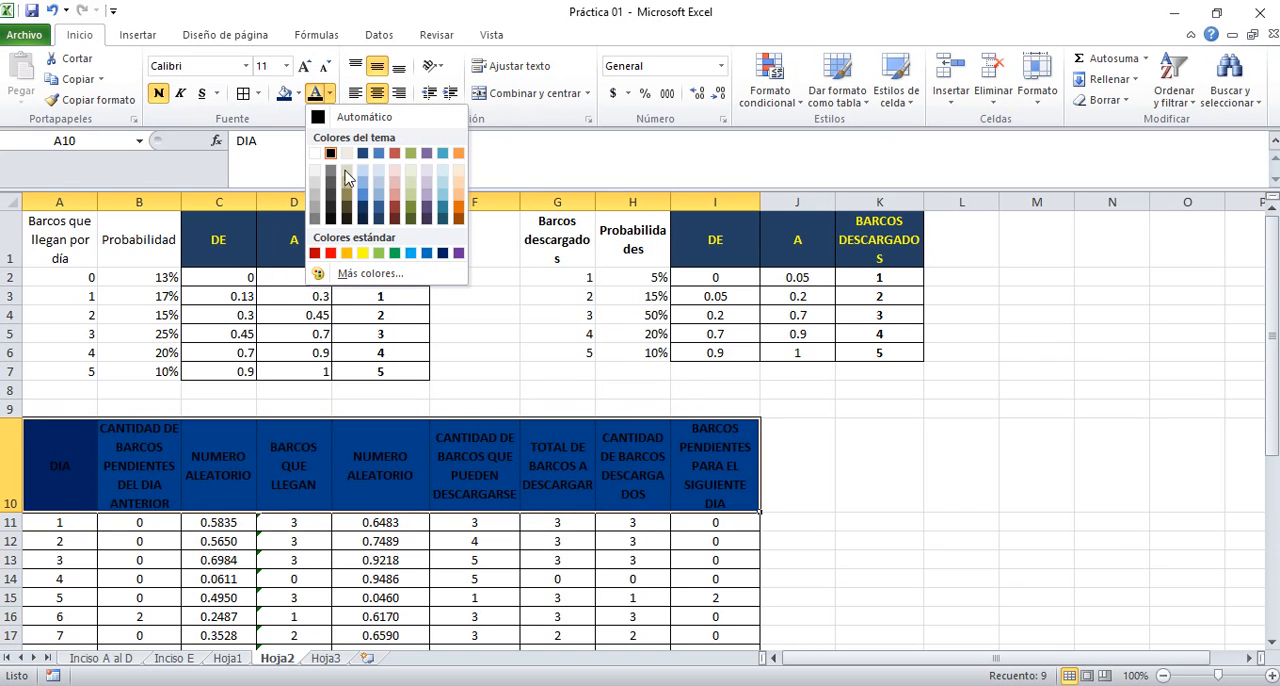
{"action": "left_click", "coordinate": [808, 490]}
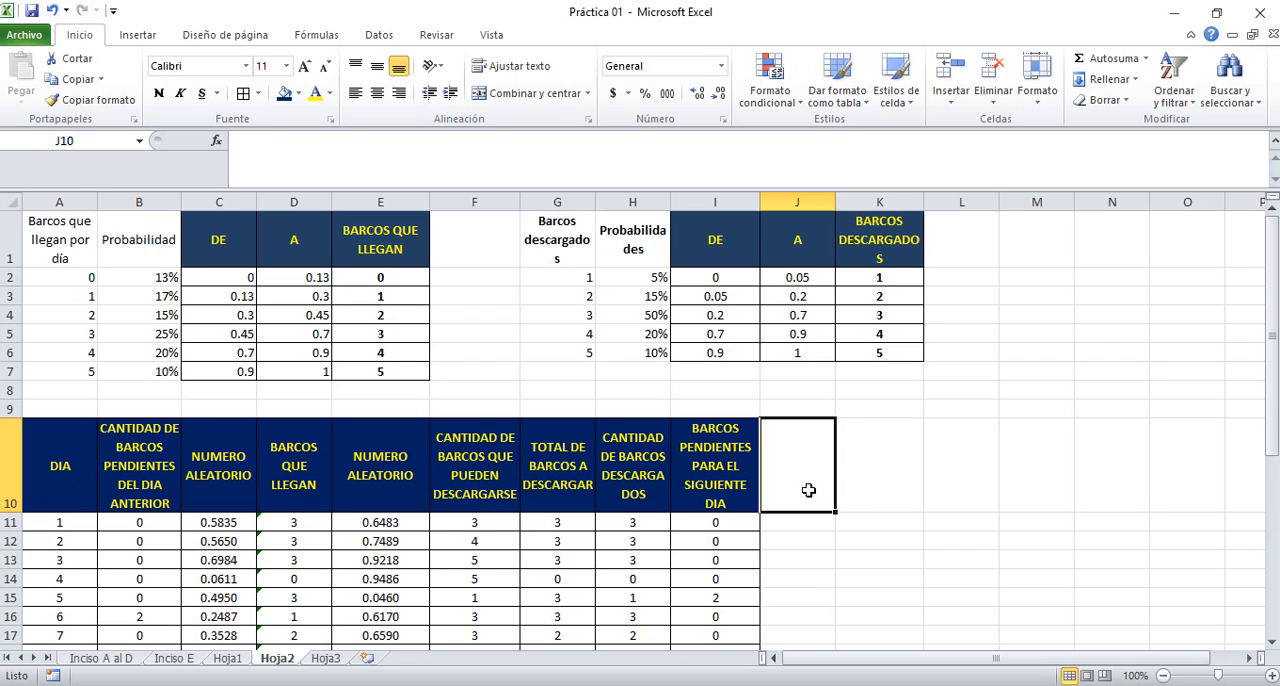
Give the I10 header for next-day pending ships a Rojo, Énfasis 2 fill and dark blue font
{"action": "key", "text": "Left"}
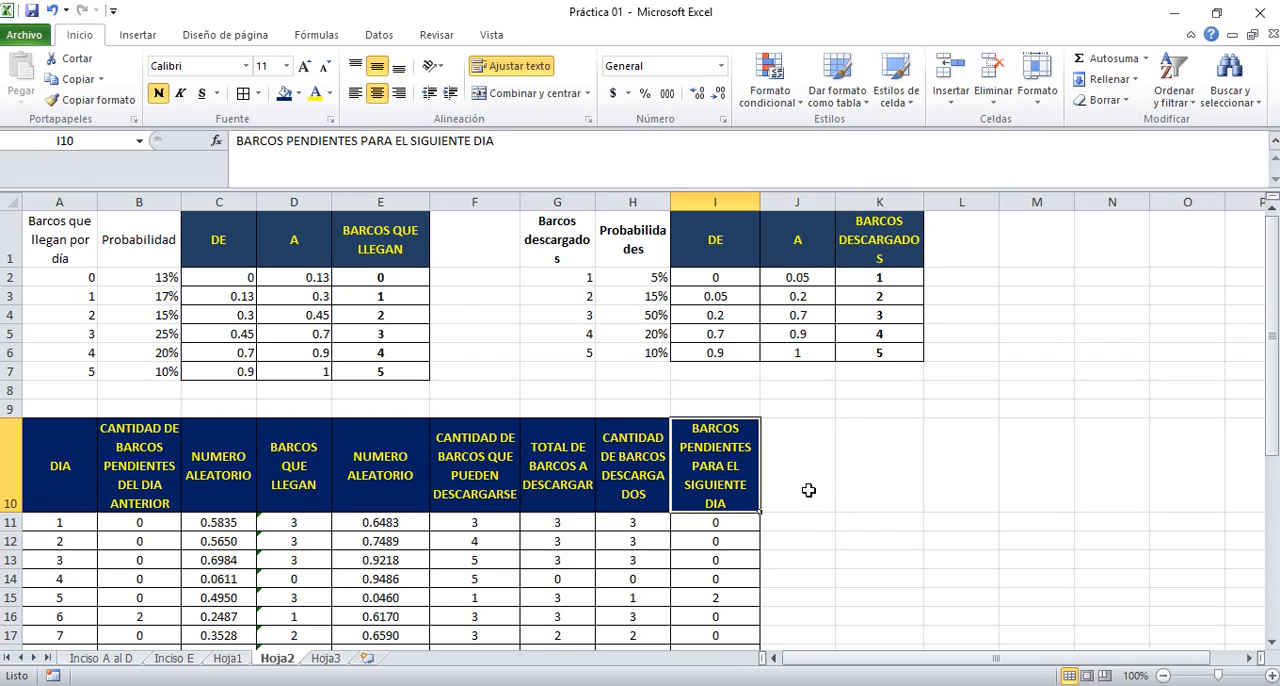
{"action": "key", "text": "Down"}
{"action": "key", "text": "Down"}
{"action": "key", "text": "Up"}
{"action": "key", "text": "Up"}
{"action": "key", "text": "Up"}
{"action": "key", "text": "Down"}
{"action": "left_click", "coordinate": [297, 93]}
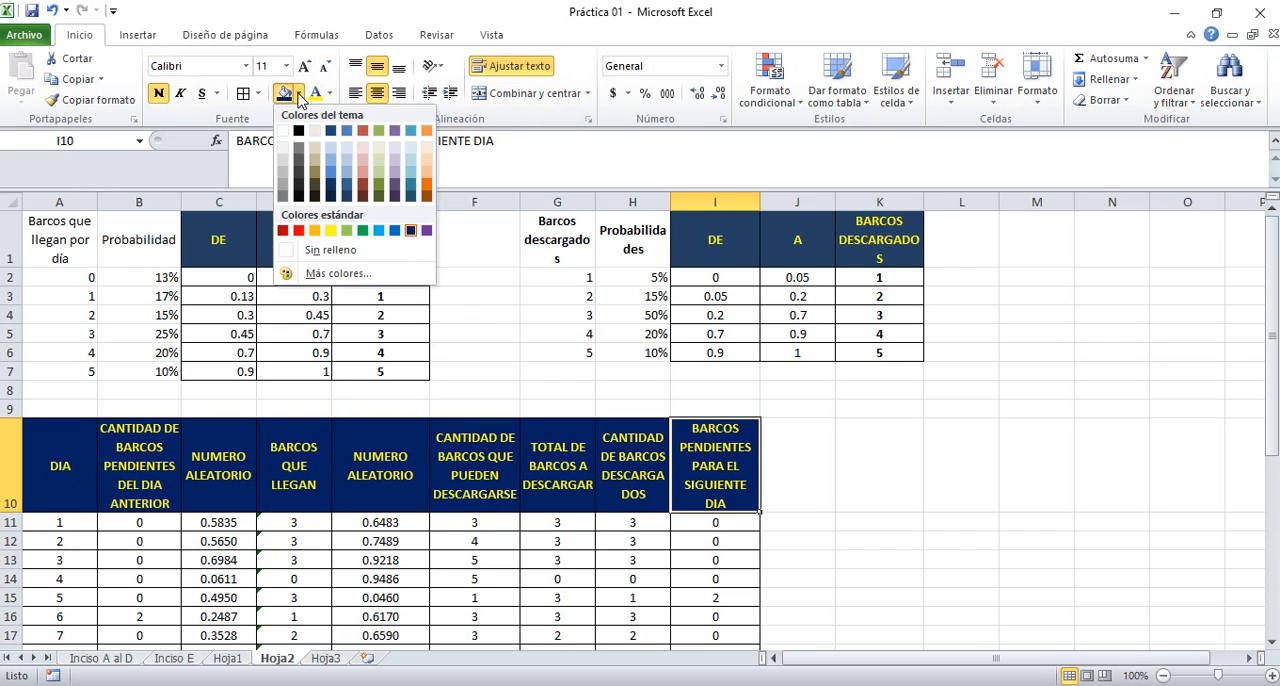
{"action": "left_click", "coordinate": [362, 133]}
{"action": "left_click", "coordinate": [331, 93]}
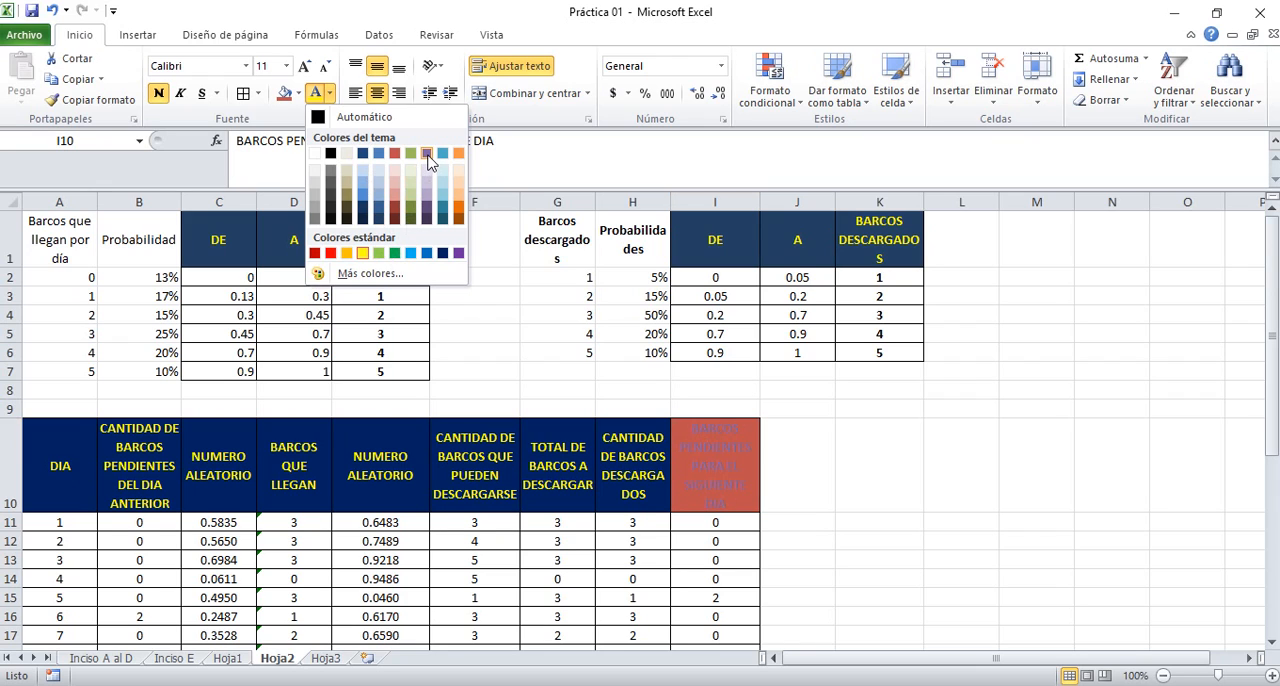
{"action": "left_click", "coordinate": [443, 254]}
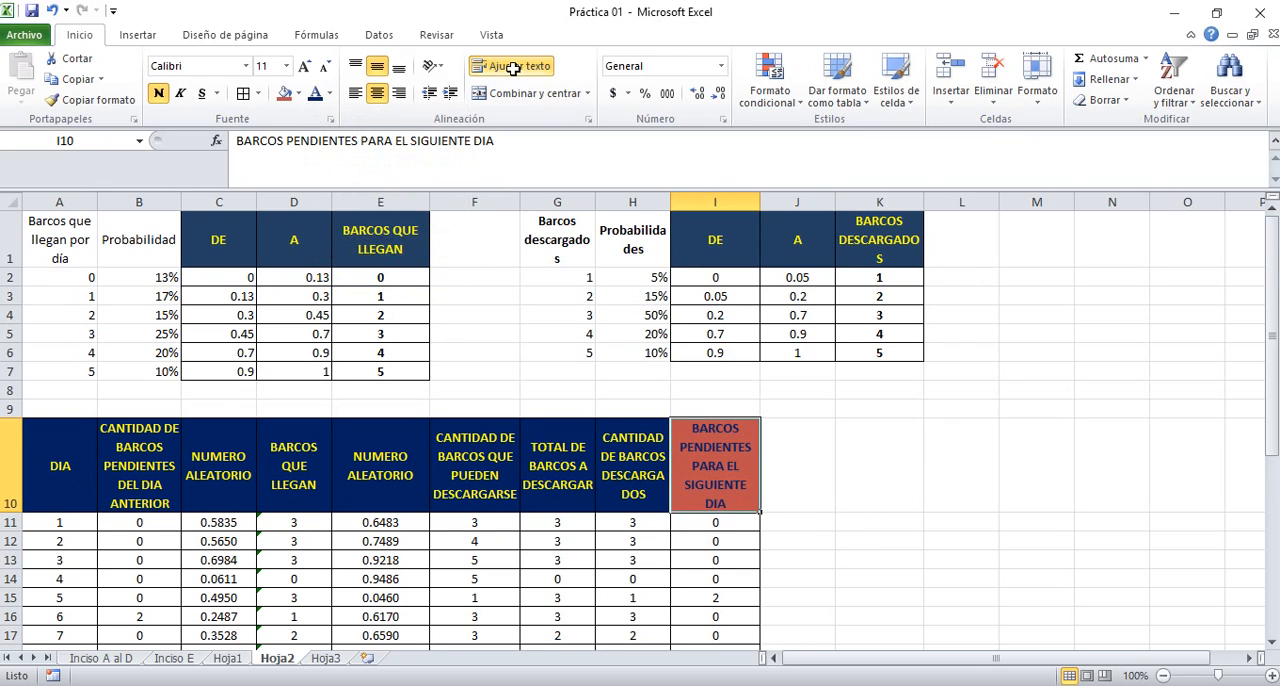
{"action": "left_click", "coordinate": [864, 475]}
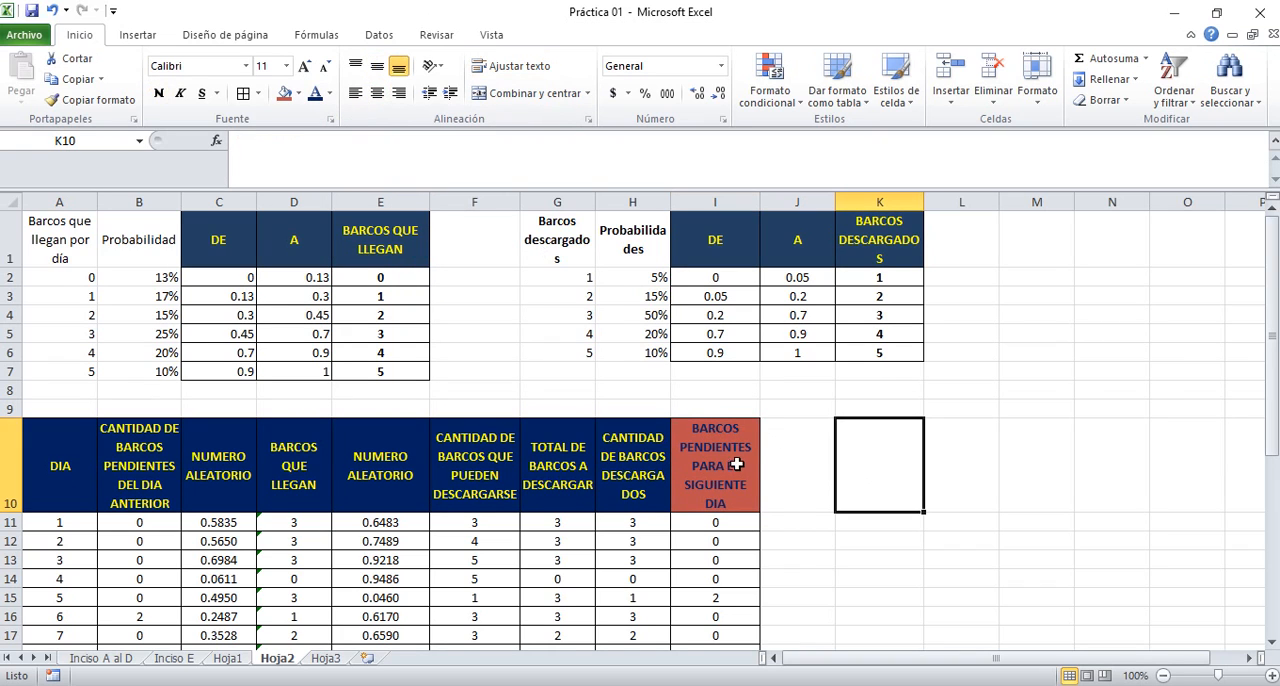
Make the next-day pending-ship values in I11:I40 bold
{"action": "left_click", "coordinate": [715, 521]}
{"action": "key", "text": "ctrl+shift+Down"}
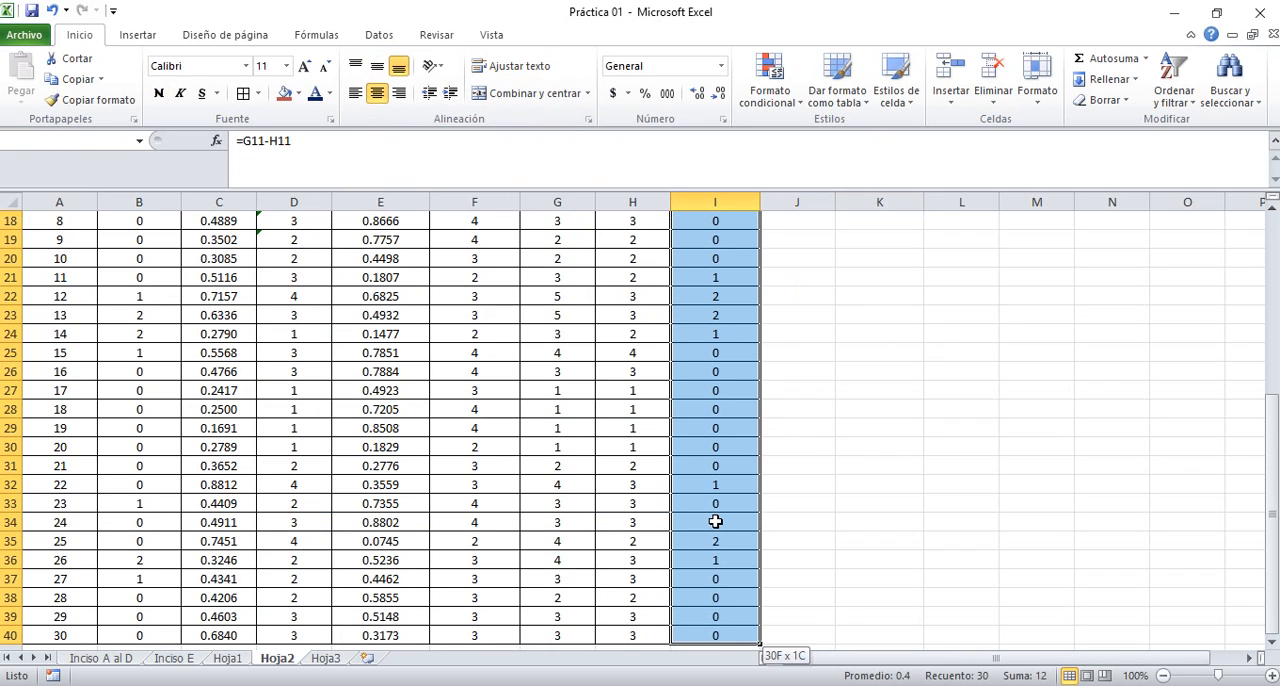
{"action": "key", "text": "ctrl+n"}
{"action": "key", "text": "Up"}
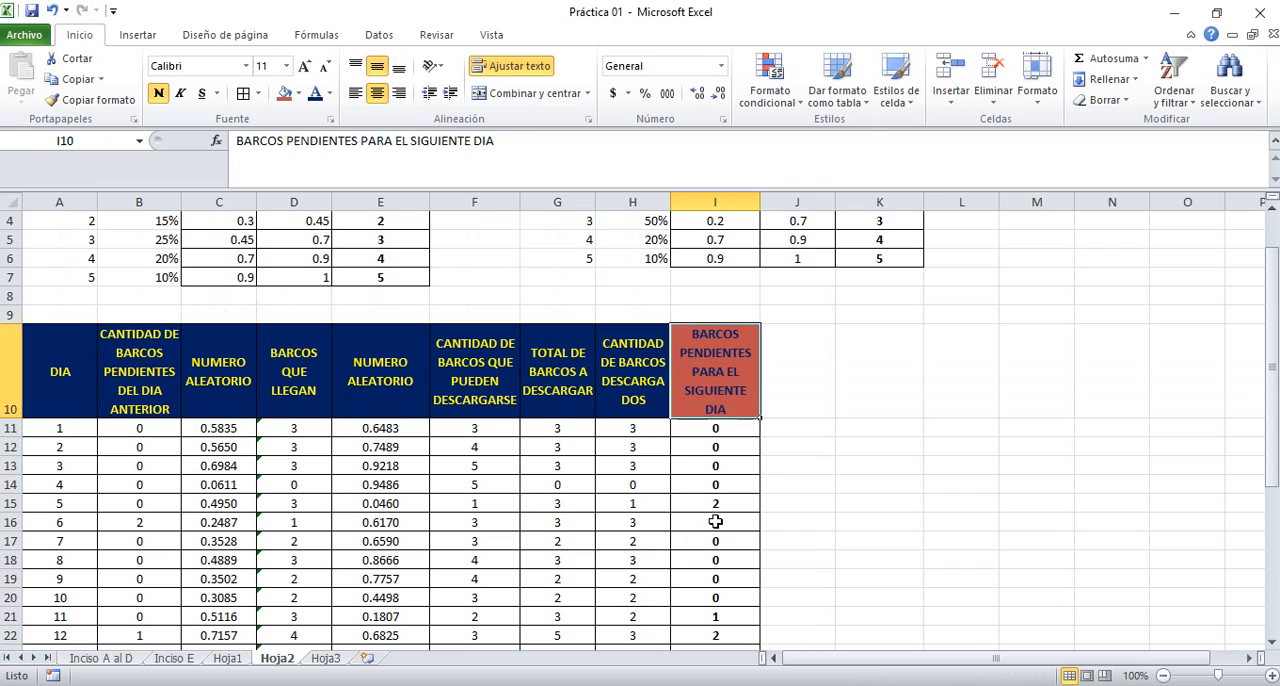
Review the next-day pending ships in column I across the 30 days, including day 5's value in I15
{"action": "key", "text": "Down"}
{"action": "key", "text": "Down"}
{"action": "key", "text": "Down"}
{"action": "key", "text": "Down"}
{"action": "key", "text": "Down"}
{"action": "key", "text": "Down"}
{"action": "key", "text": "Down"}
{"action": "key", "text": "Down"}
{"action": "key", "text": "Down"}
{"action": "key", "text": "Down"}
{"action": "key", "text": "Down"}
{"action": "key", "text": "Down"}
{"action": "key", "text": "Down"}
{"action": "key", "text": "Down"}
{"action": "key", "text": "Down"}
{"action": "key", "text": "Down"}
{"action": "key", "text": "Down"}
{"action": "key", "text": "Down"}
{"action": "key", "text": "Down"}
{"action": "key", "text": "Down"}
{"action": "key", "text": "Down"}
{"action": "key", "text": "Down"}
{"action": "key", "text": "Down"}
{"action": "key", "text": "Down"}
{"action": "key", "text": "Down"}
{"action": "key", "text": "Down"}
{"action": "key", "text": "Down"}
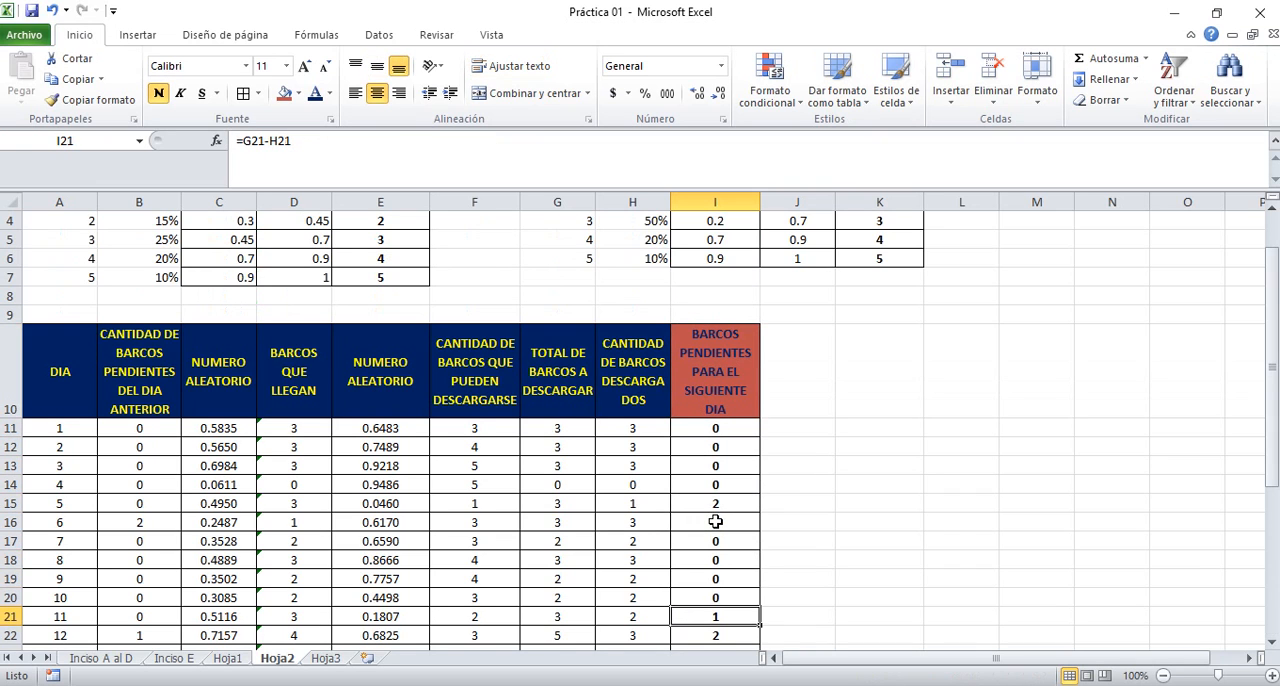
{"action": "key", "text": "Down"}
{"action": "key", "text": "Down"}
{"action": "key", "text": "Down"}
{"action": "key", "text": "Down"}
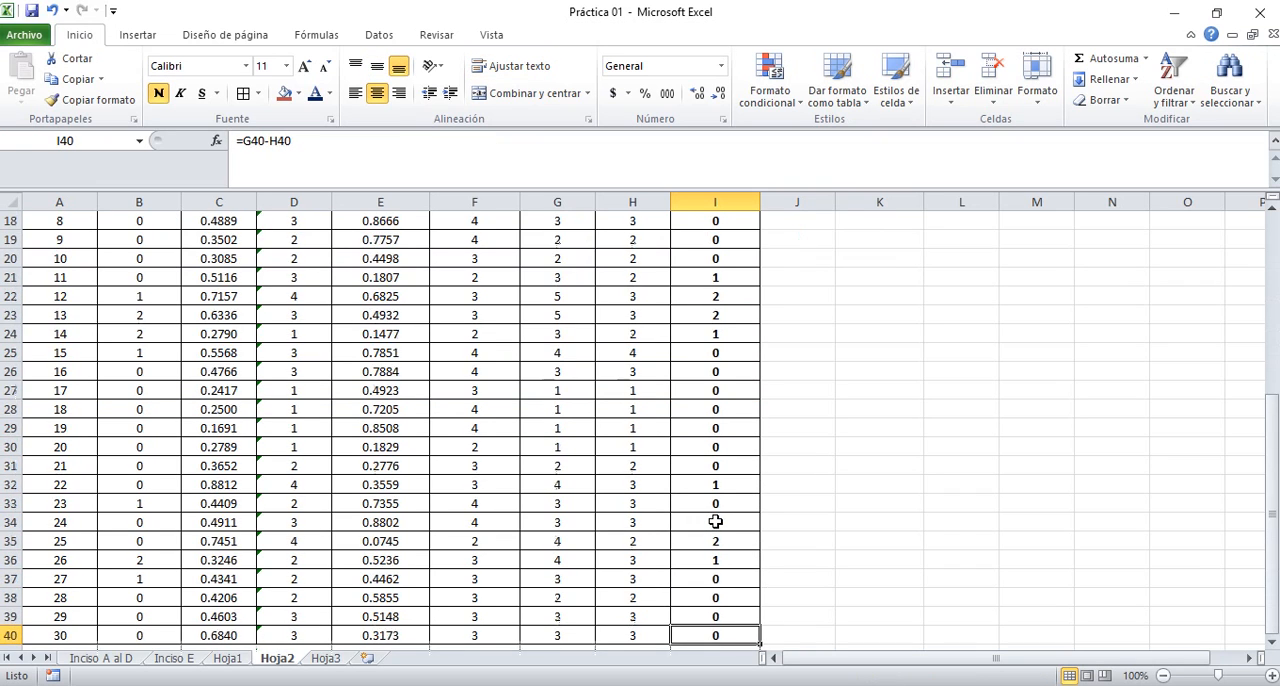
{"action": "key", "text": "Up"}
{"action": "key", "text": "Up"}
{"action": "key", "text": "Up"}
{"action": "key", "text": "Up"}
{"action": "key", "text": "Up"}
{"action": "key", "text": "Up"}
{"action": "key", "text": "Up"}
{"action": "key", "text": "Up"}
{"action": "key", "text": "Up"}
{"action": "key", "text": "Up"}
{"action": "key", "text": "Up"}
{"action": "key", "text": "Up"}
{"action": "key", "text": "Up"}
{"action": "key", "text": "Up"}
{"action": "key", "text": "Up"}
{"action": "key", "text": "Up"}
{"action": "key", "text": "Up"}
{"action": "key", "text": "Up"}
{"action": "key", "text": "Up"}
{"action": "key", "text": "Up"}
{"action": "key", "text": "Up"}
{"action": "key", "text": "Up"}
{"action": "key", "text": "Up"}
{"action": "key", "text": "Up"}
{"action": "key", "text": "Up"}
{"action": "key", "text": "Up"}
{"action": "key", "text": "Up"}
{"action": "key", "text": "Up"}
{"action": "key", "text": "Up"}
{"action": "key", "text": "Up"}
{"action": "key", "text": "Up"}
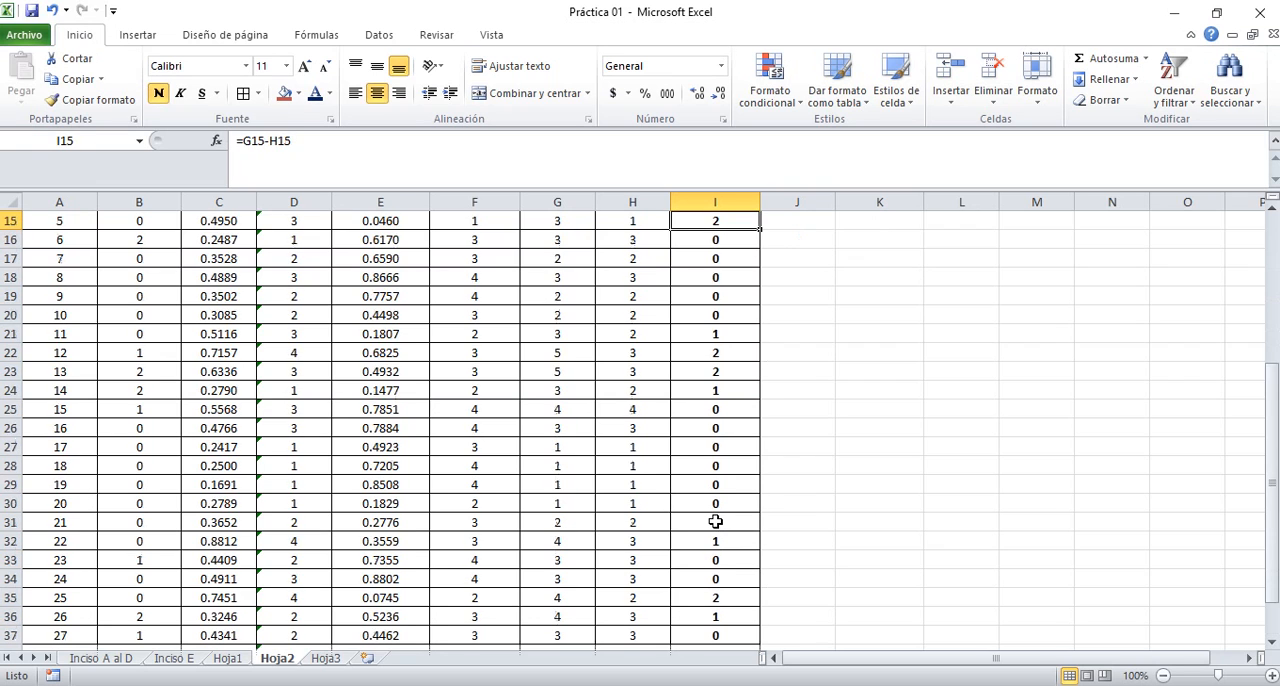
{"action": "key", "text": "Down"}
{"action": "key", "text": "Down"}
{"action": "key", "text": "Down"}
{"action": "key", "text": "Down"}
{"action": "key", "text": "Down"}
{"action": "key", "text": "Down"}
{"action": "key", "text": "Down"}
{"action": "key", "text": "Down"}
{"action": "key", "text": "Down"}
{"action": "key", "text": "Down"}
{"action": "key", "text": "Down"}
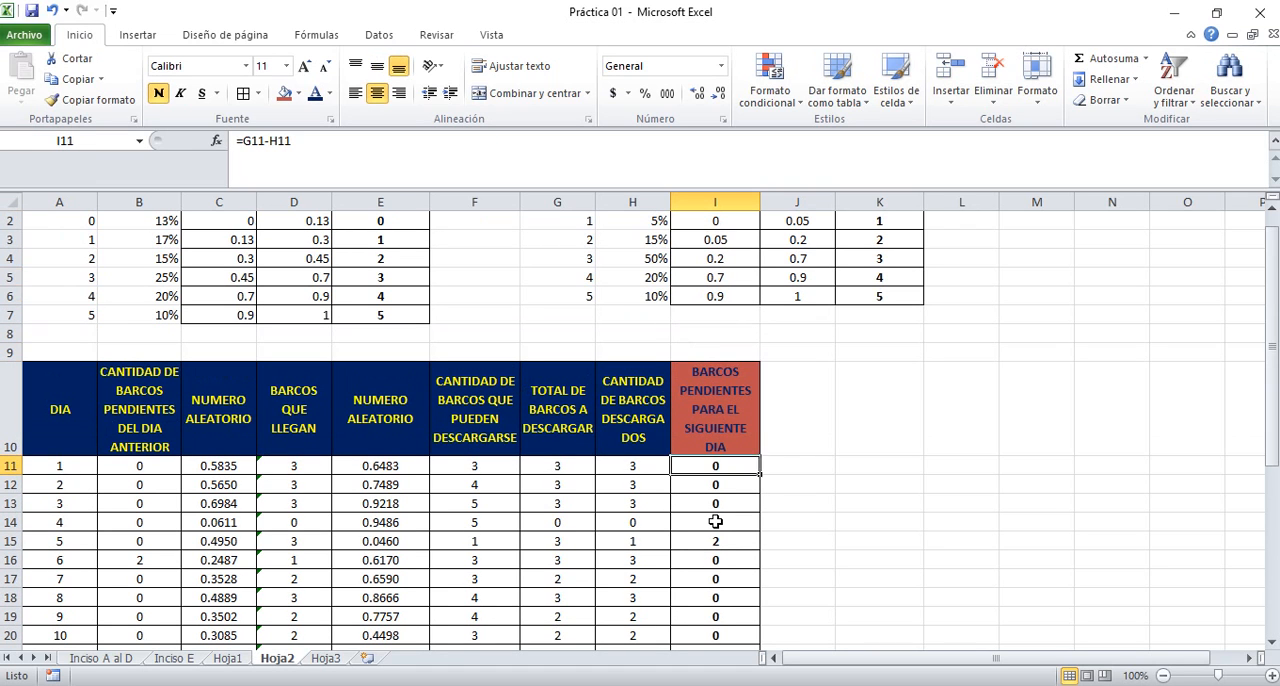
{"action": "left_click", "coordinate": [722, 545]}
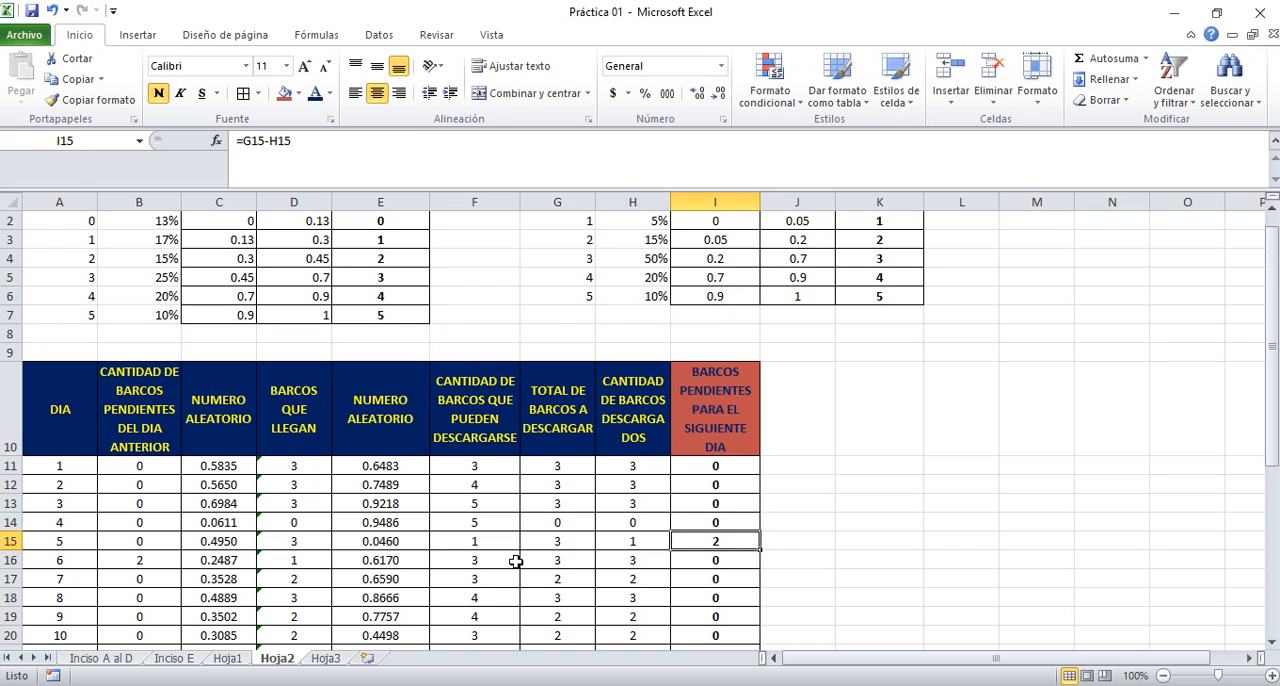
{"action": "left_click", "coordinate": [78, 540]}
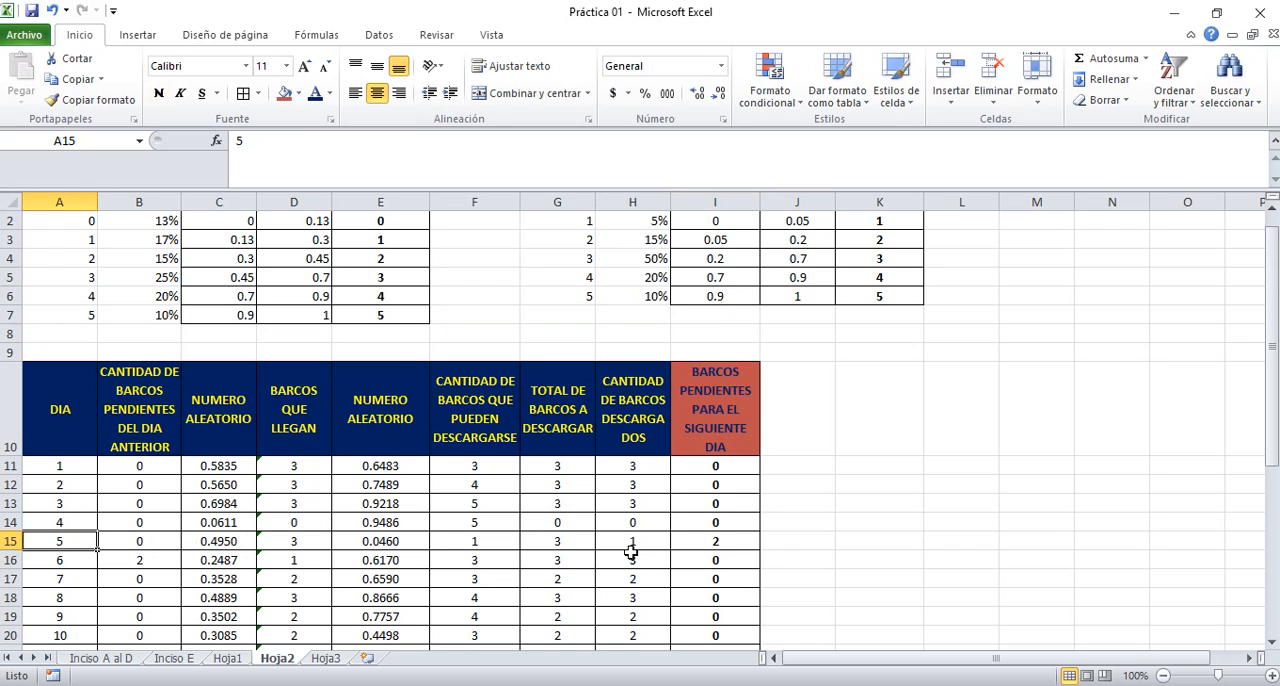
{"action": "left_click", "coordinate": [710, 541]}
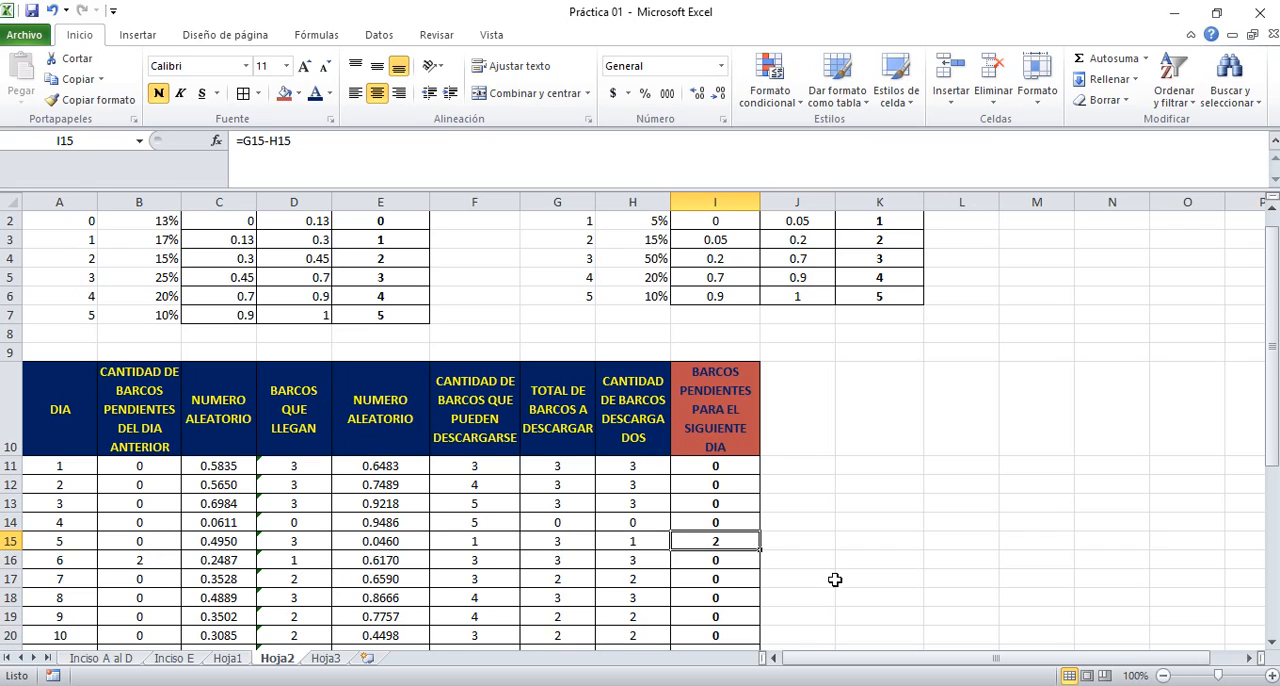
Enter the heading Estadísticos in cell N7, beside the simulation table
{"action": "left_click", "coordinate": [726, 404]}
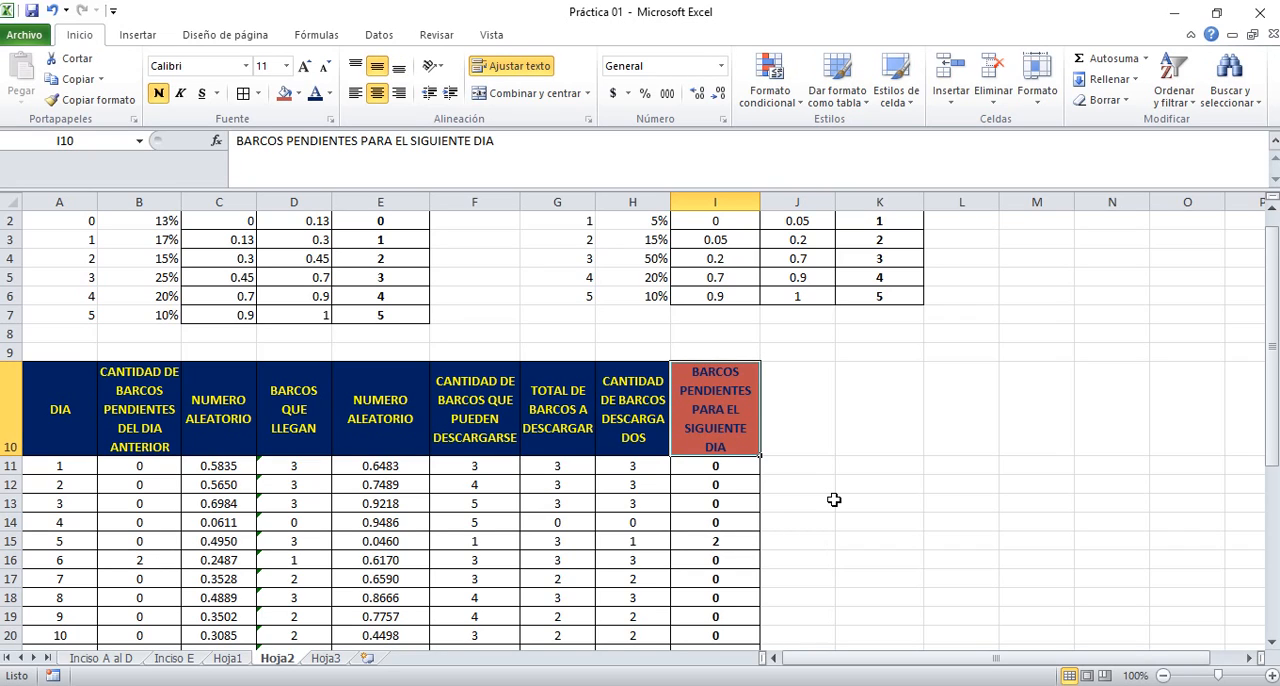
{"action": "key", "text": "Right"}
{"action": "key", "text": "Right"}
{"action": "key", "text": "Right"}
{"action": "key", "text": "Left"}
{"action": "key", "text": "Left"}
{"action": "key", "text": "Left"}
{"action": "key", "text": "Right"}
{"action": "key", "text": "Right"}
{"action": "key", "text": "Right"}
{"action": "key", "text": "Right"}
{"action": "key", "text": "Right"}
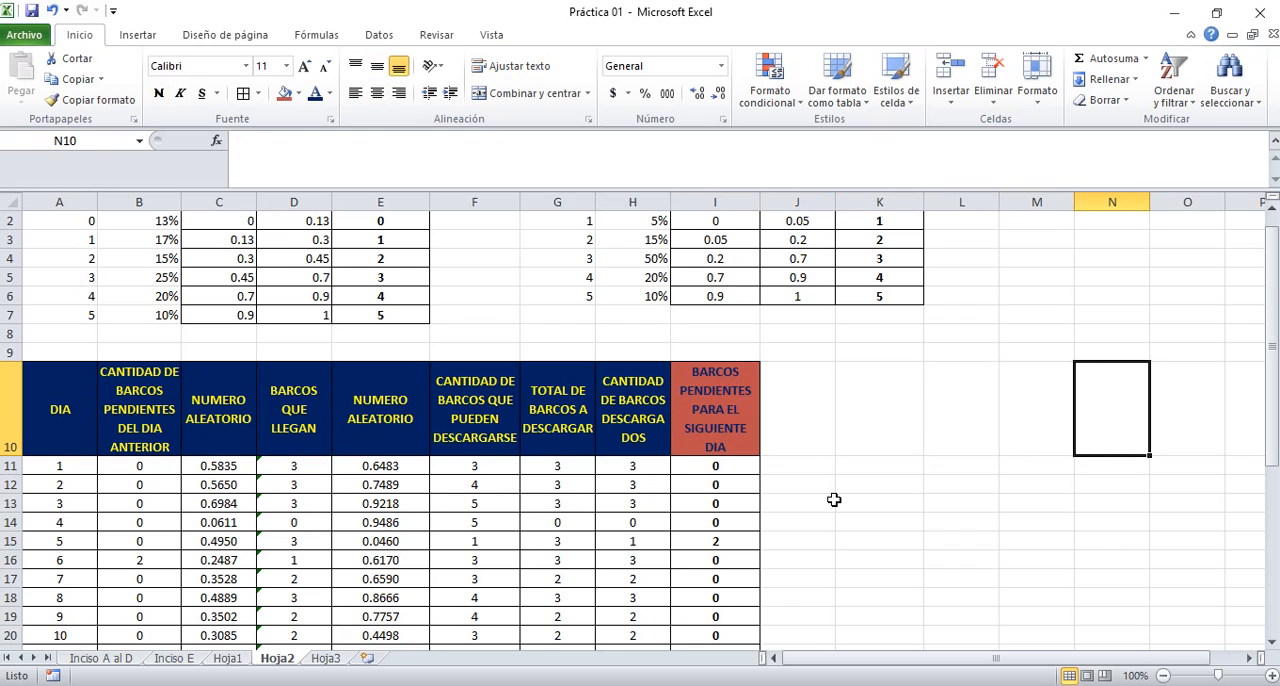
{"action": "key", "text": "Up"}
{"action": "key", "text": "Up"}
{"action": "key", "text": "Up"}
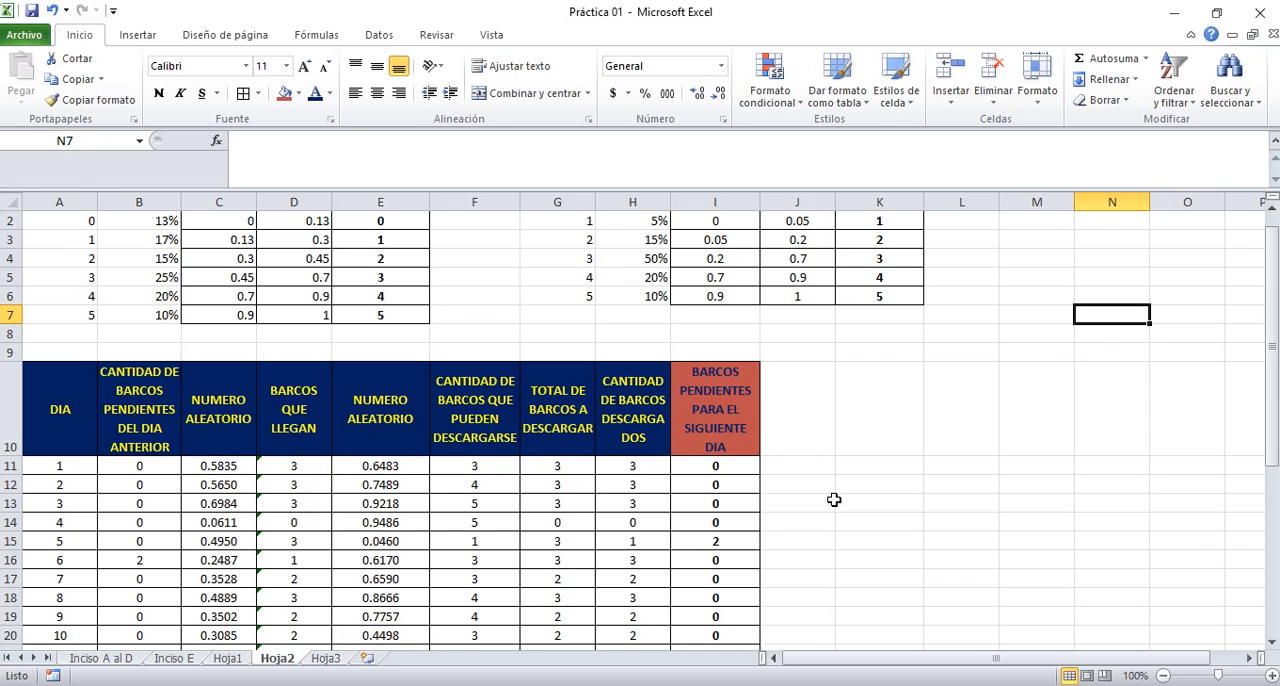
{"action": "type", "text": "Estad"}
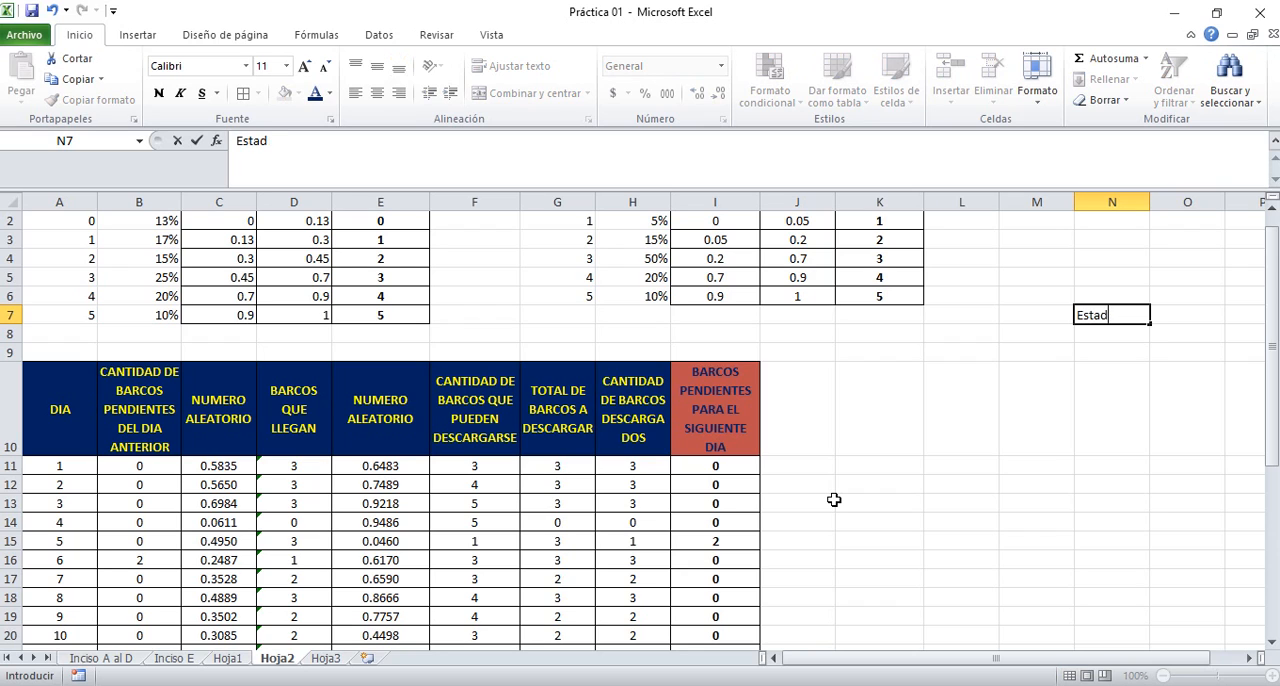
{"action": "type", "text": "ísticos"}
{"action": "key", "text": "Return"}
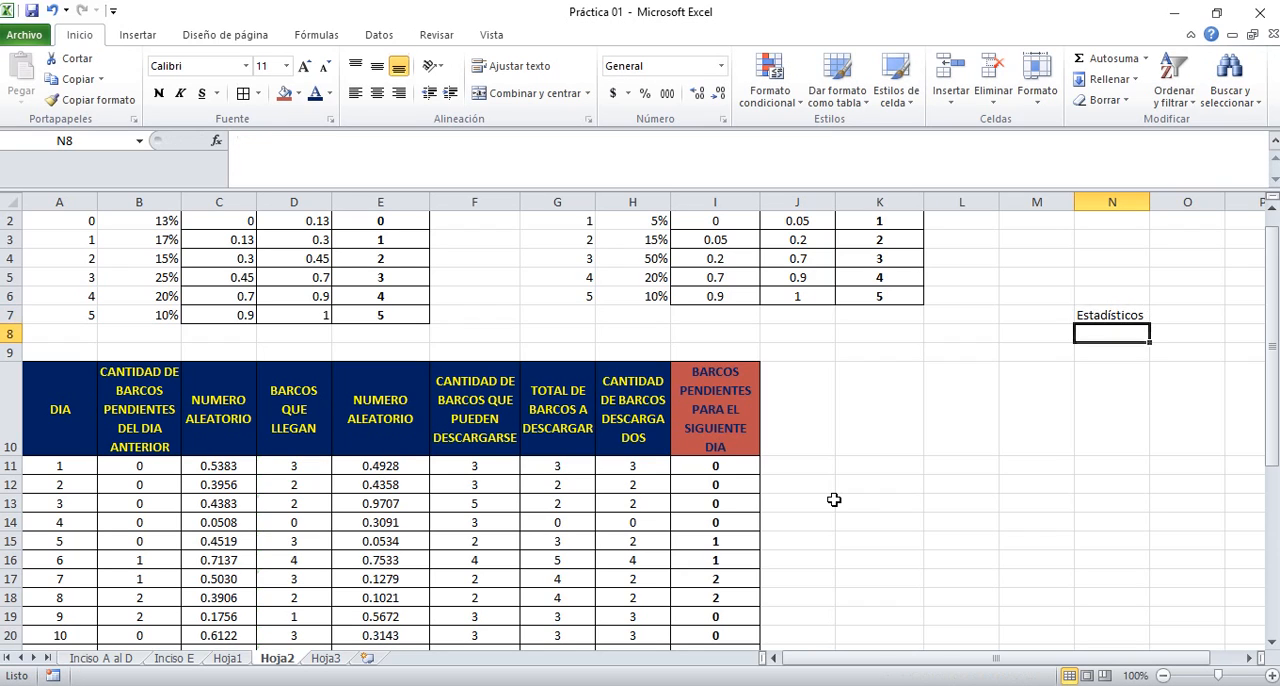
Format the Estadísticos heading in N7 with a yellow fill and bold dark red font
{"action": "key", "text": "Up"}
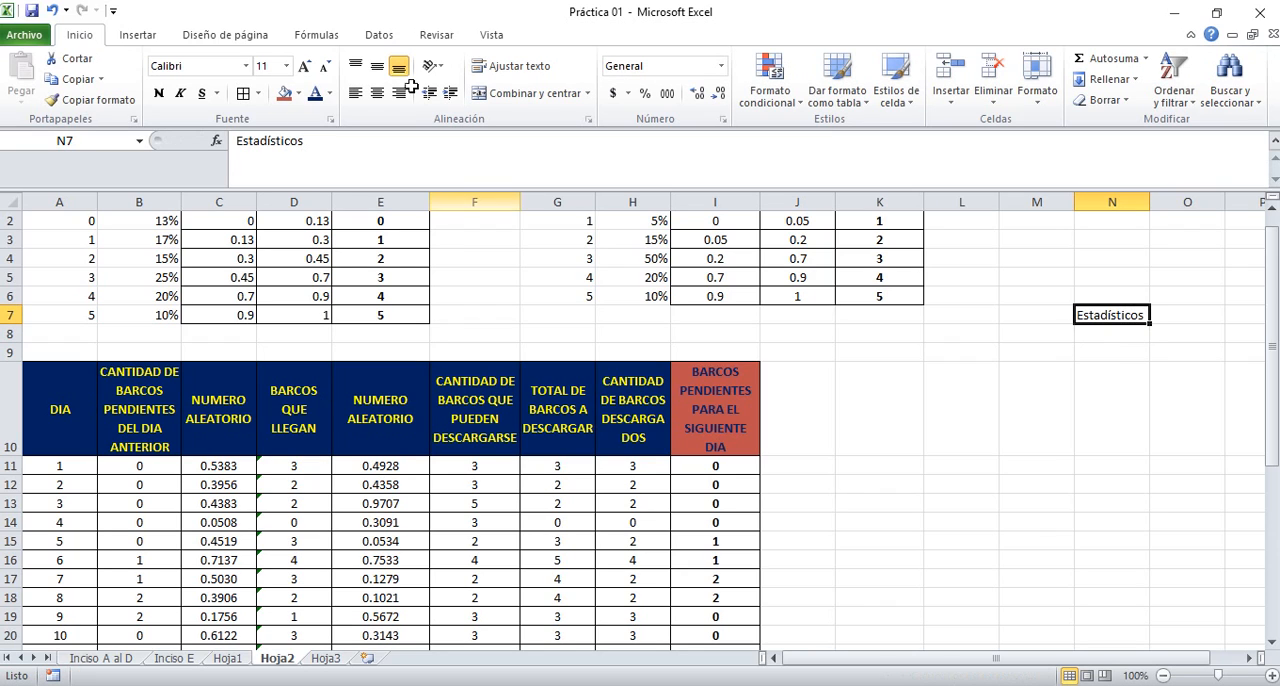
{"action": "left_click", "coordinate": [299, 93]}
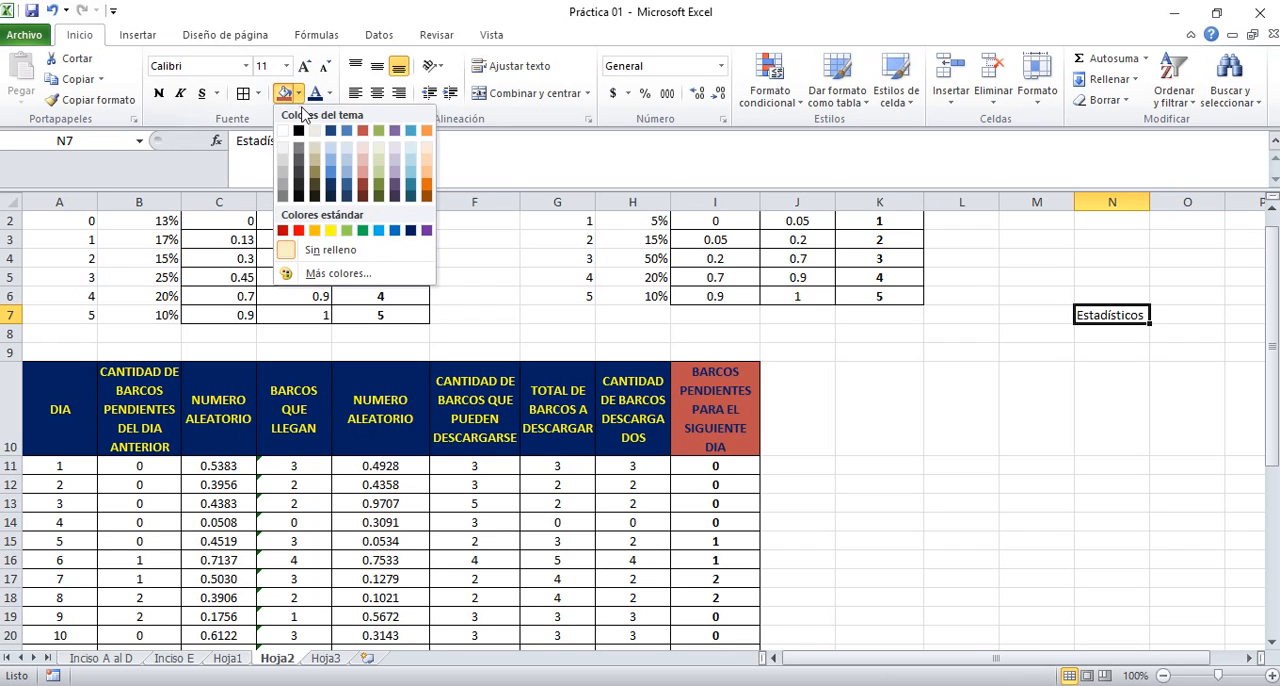
{"action": "left_click", "coordinate": [332, 232]}
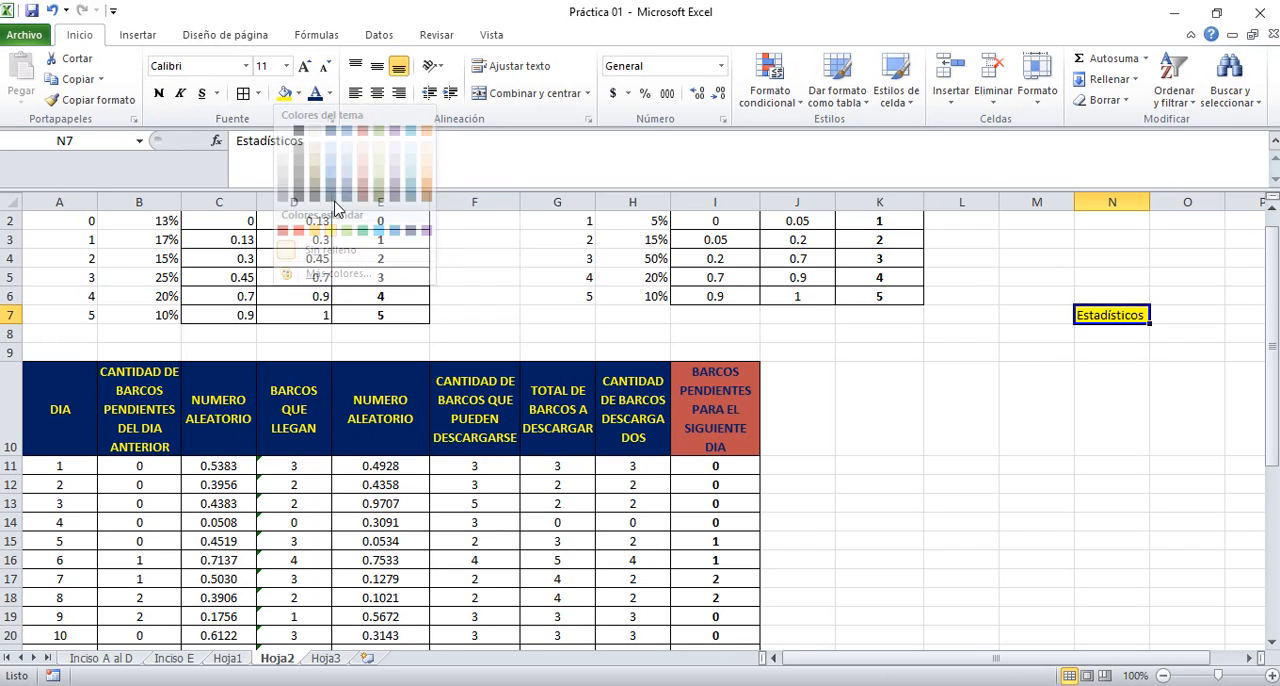
{"action": "left_click", "coordinate": [329, 93]}
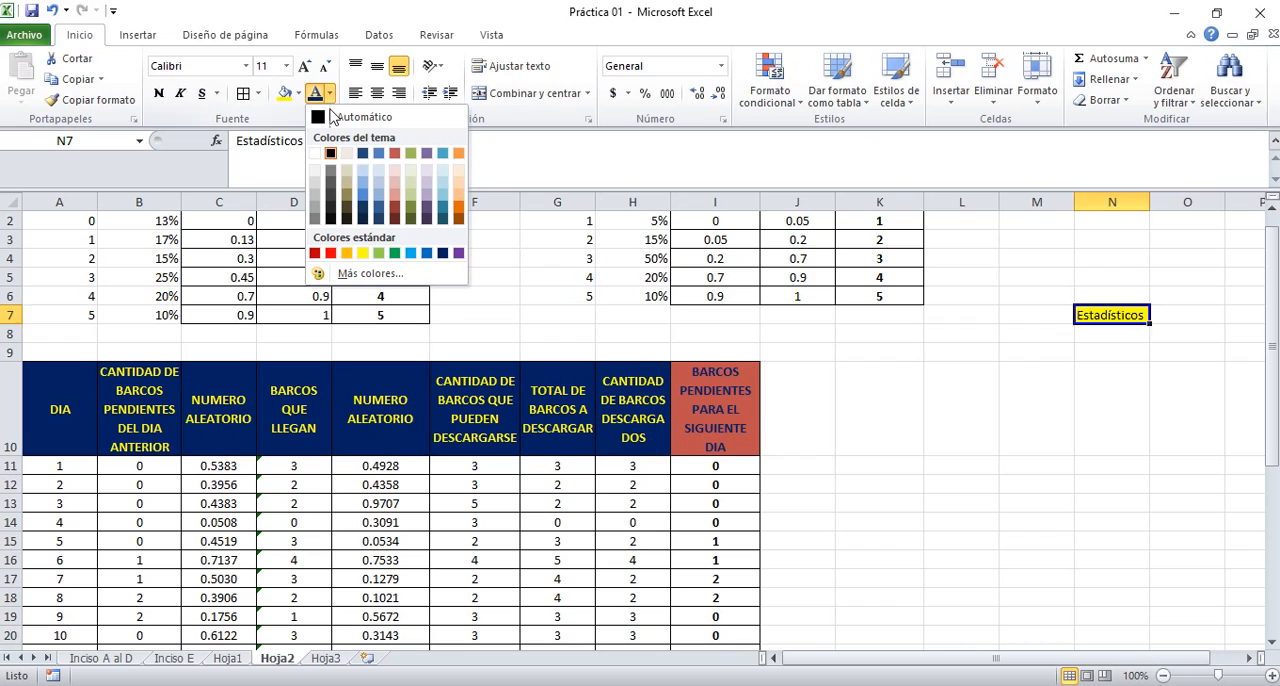
{"action": "left_click", "coordinate": [315, 253]}
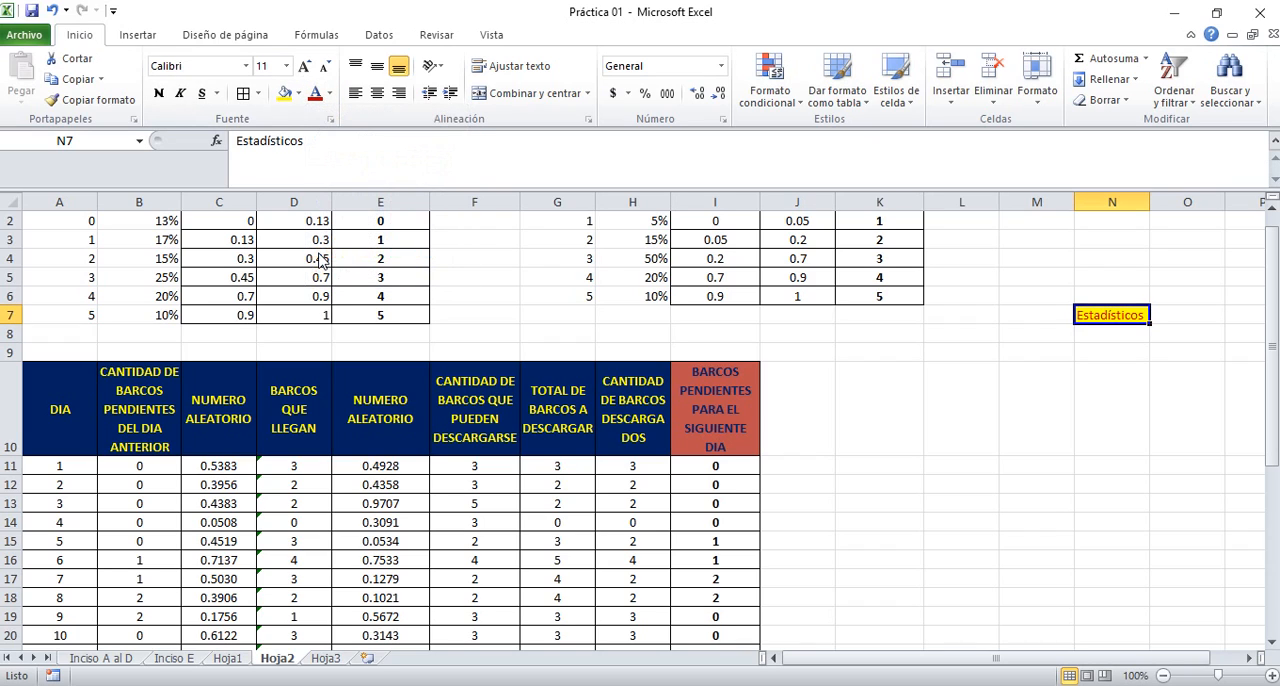
{"action": "key", "text": "ctrl+n"}
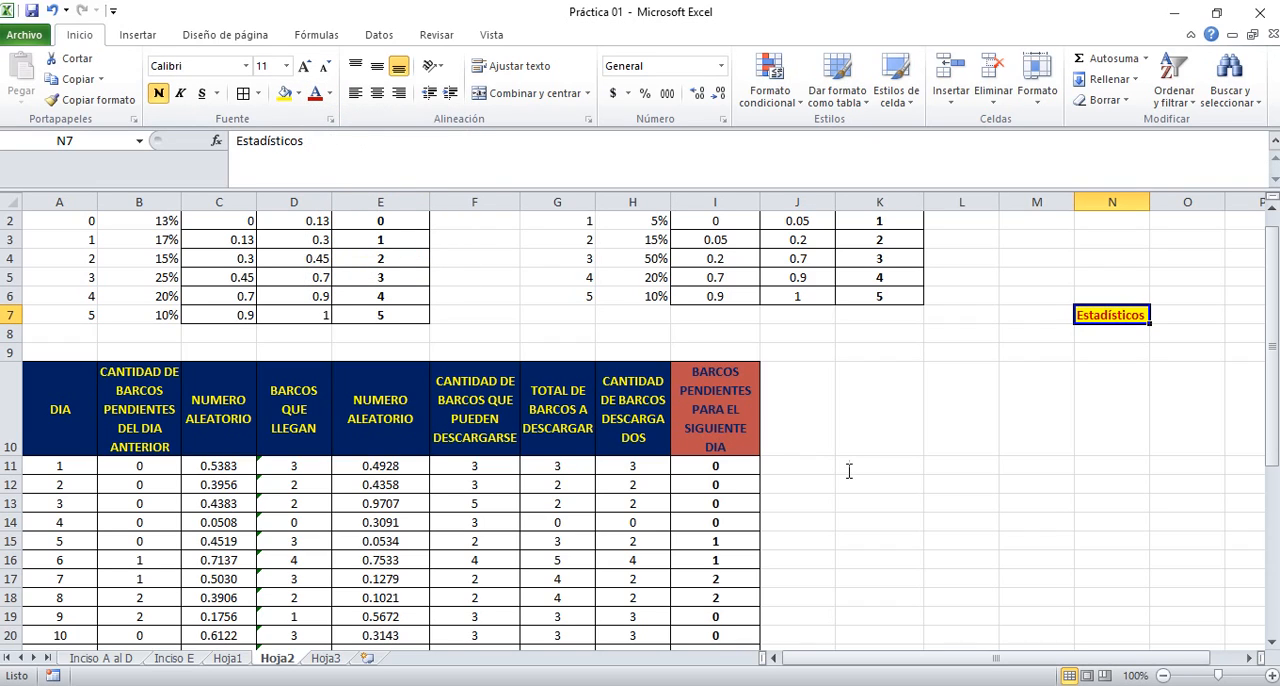
Enter the labels Promedio in M8 and Desviación Estándar in M9, beside the column under the Estadísticos heading
{"action": "key", "text": "Return"}
{"action": "key", "text": "Left"}
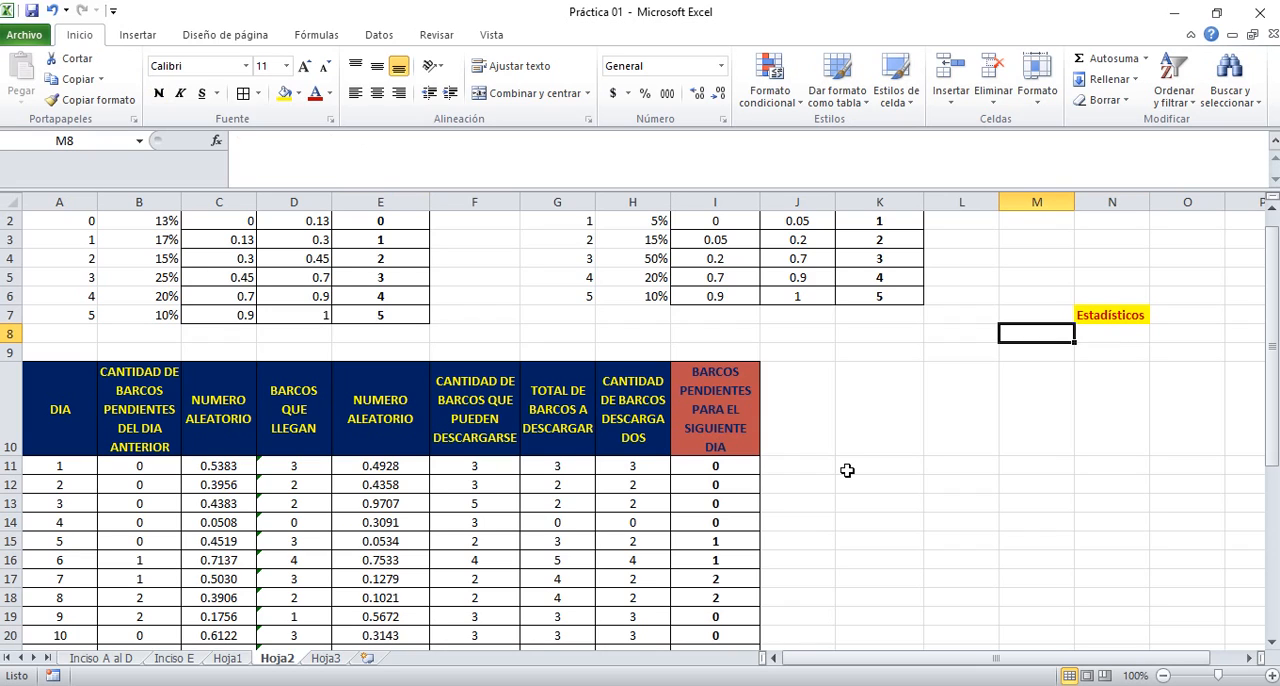
{"action": "type", "text": "Promedio"}
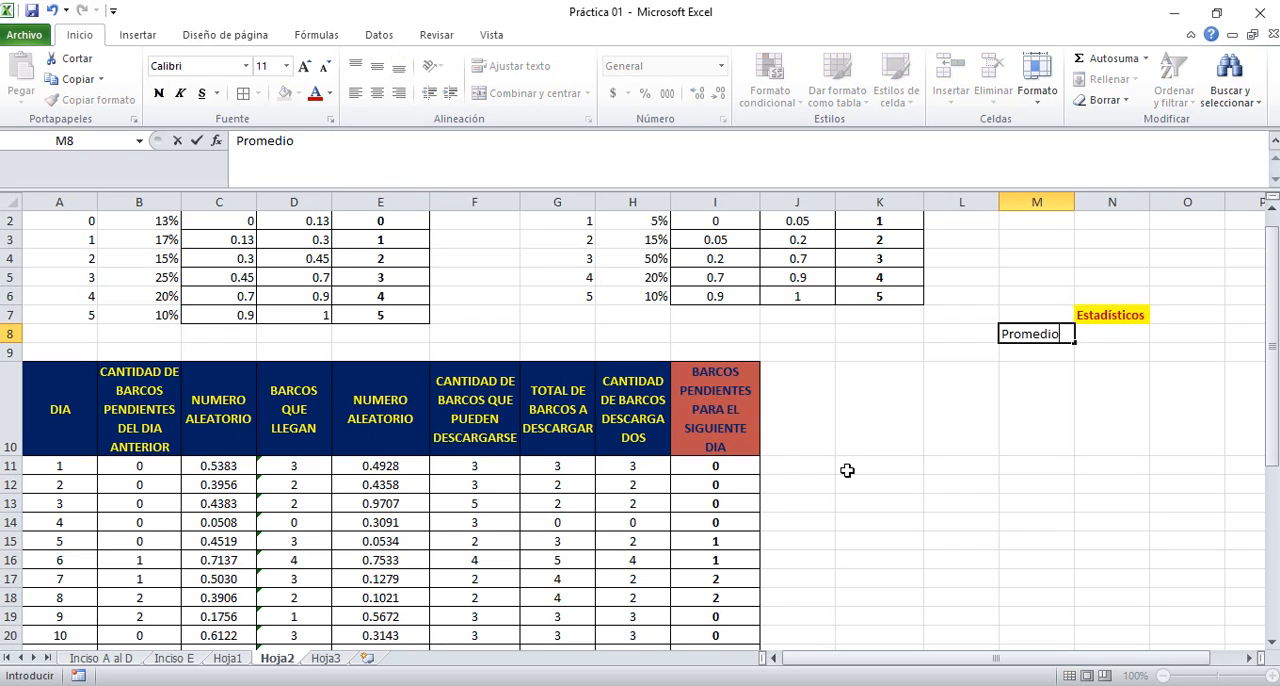
{"action": "key", "text": "Return"}
{"action": "type", "text": "Desvi"}
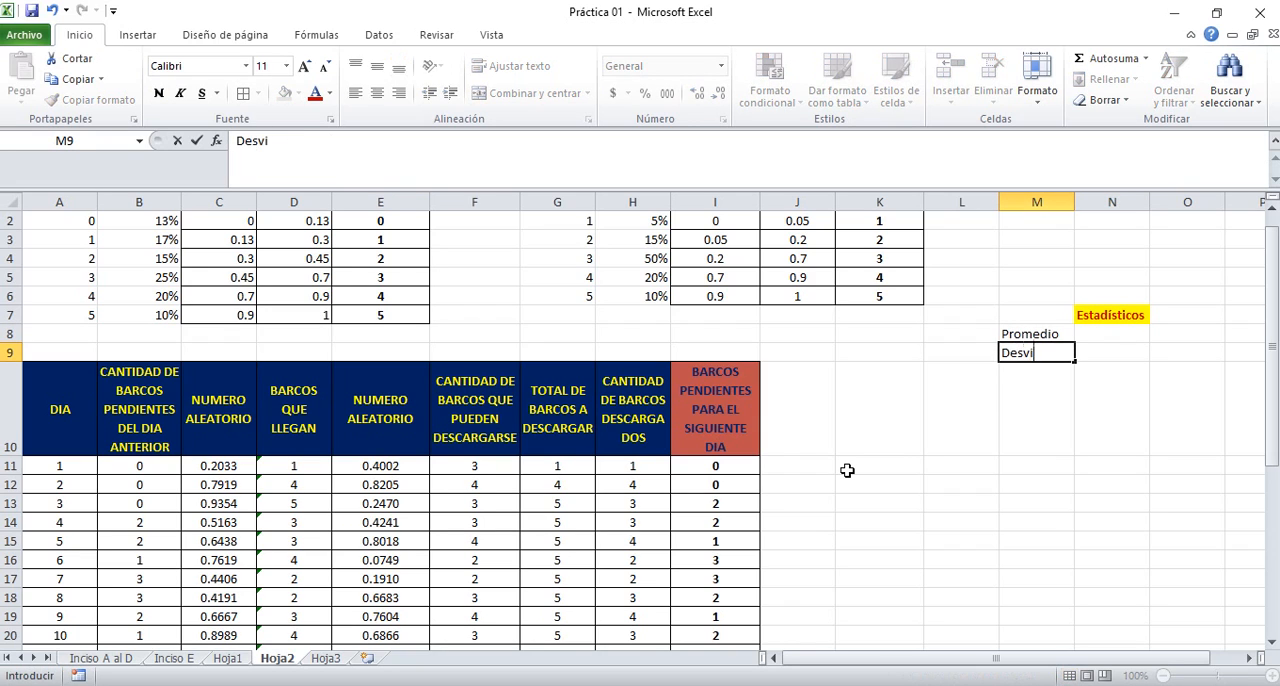
{"action": "type", "text": "ación Estándar"}
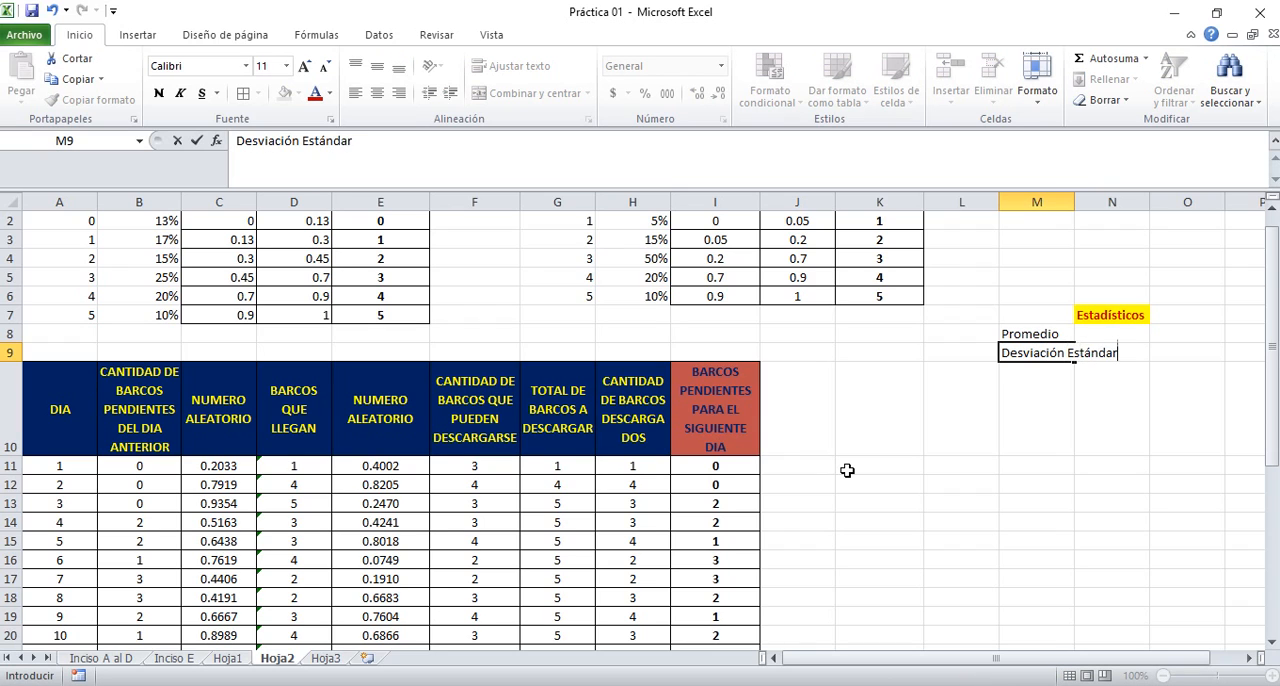
{"action": "key", "text": "Return"}
Right-align the Desviación Estándar label in cell M9
{"action": "key", "text": "Up"}
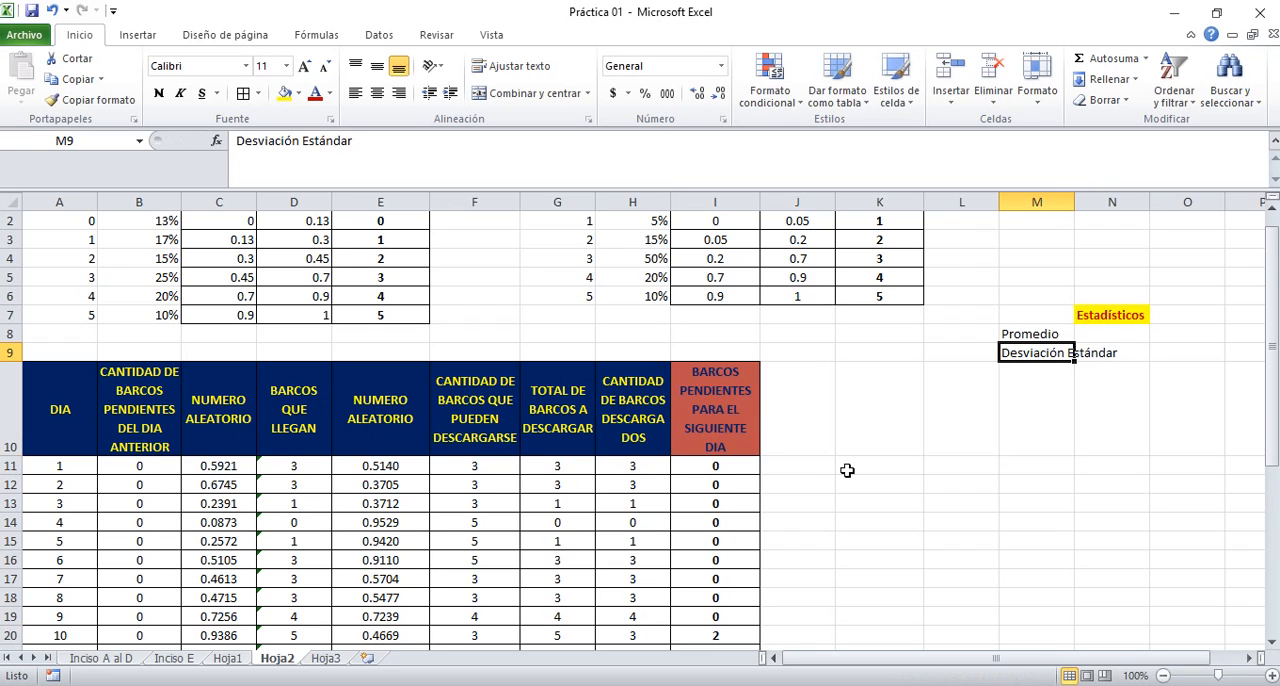
{"action": "left_click", "coordinate": [399, 93]}
{"action": "key", "text": "Up"}
{"action": "key", "text": "F4"}
Apply all borders to N7:N9, covering the Estadísticos heading and the two empty statistic cells beneath it
{"action": "key", "text": "Up"}
{"action": "key", "text": "Right"}
{"action": "key", "text": "shift+Down"}
{"action": "key", "text": "shift+Down"}
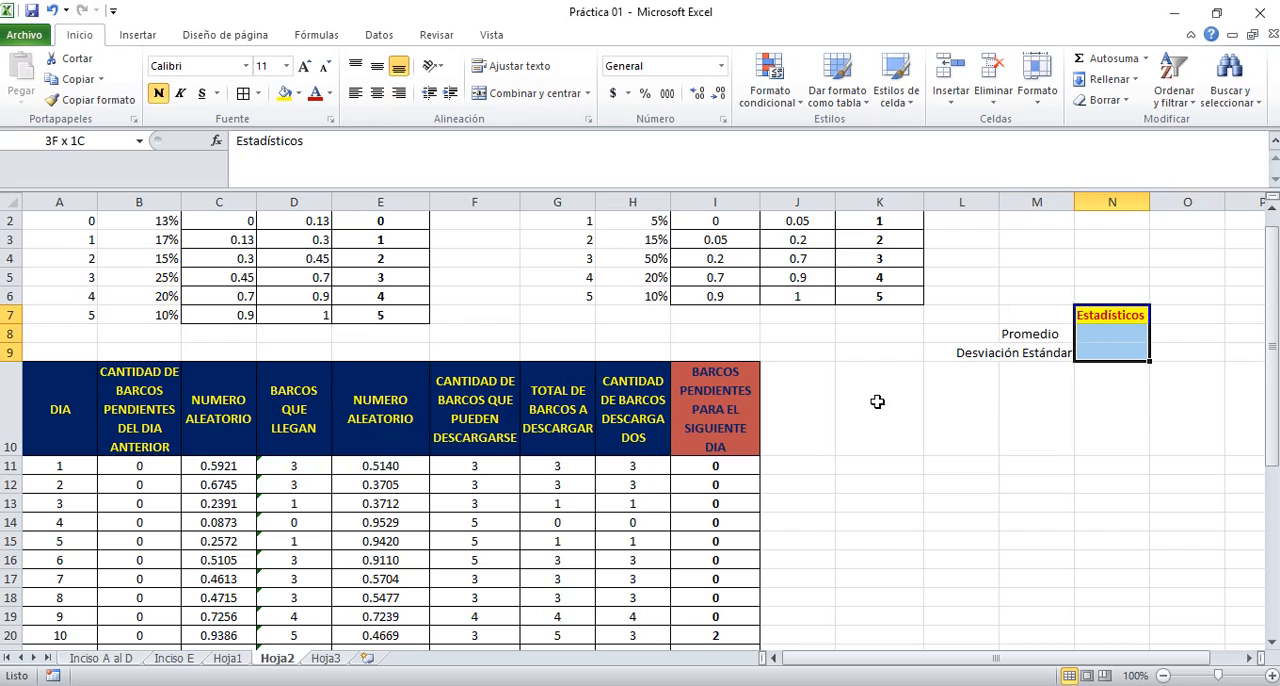
{"action": "left_click", "coordinate": [243, 94]}
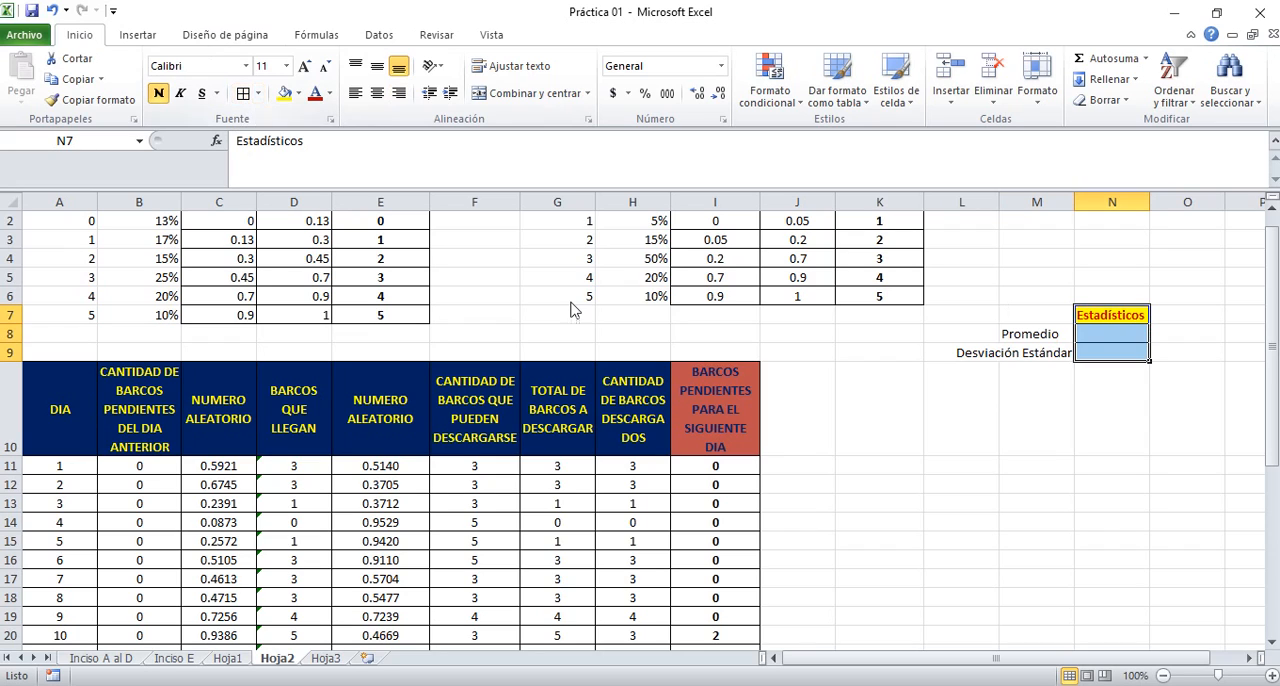
Enter the label Variable Aleatoria in cell N10, directly below the bordered statistics cells
{"action": "key", "text": "Down"}
{"action": "key", "text": "Down"}
{"action": "key", "text": "Down"}
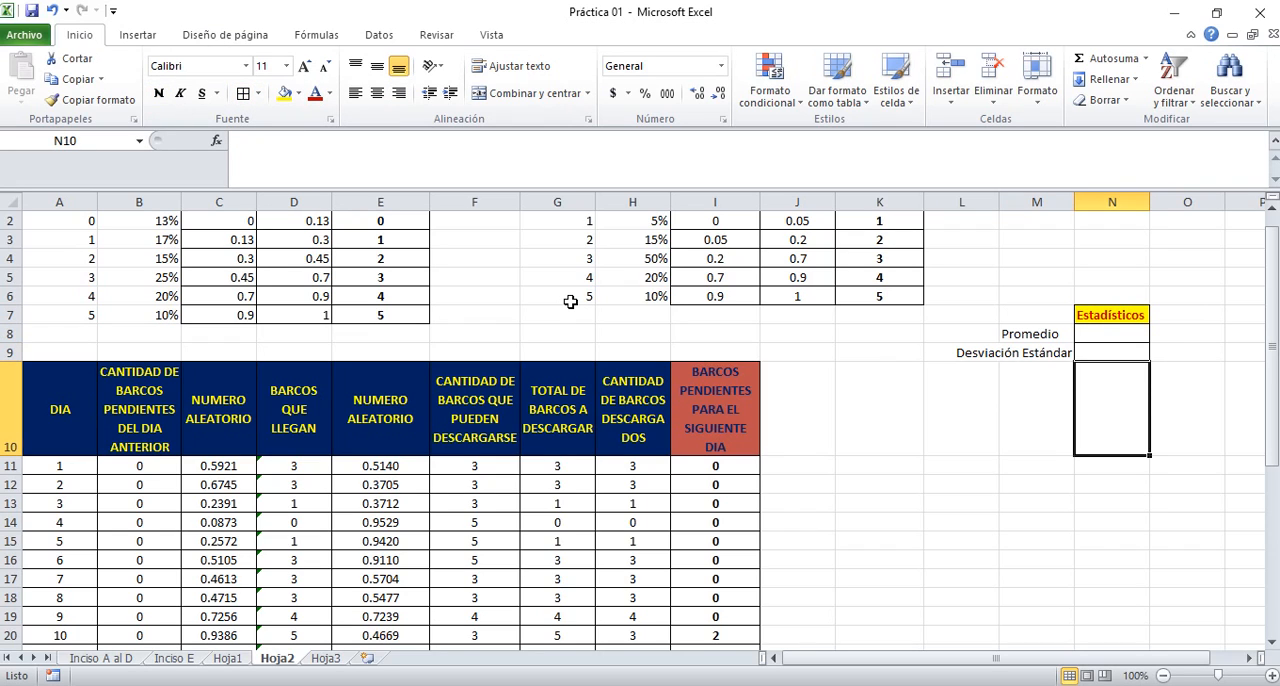
{"action": "type", "text": "Va"}
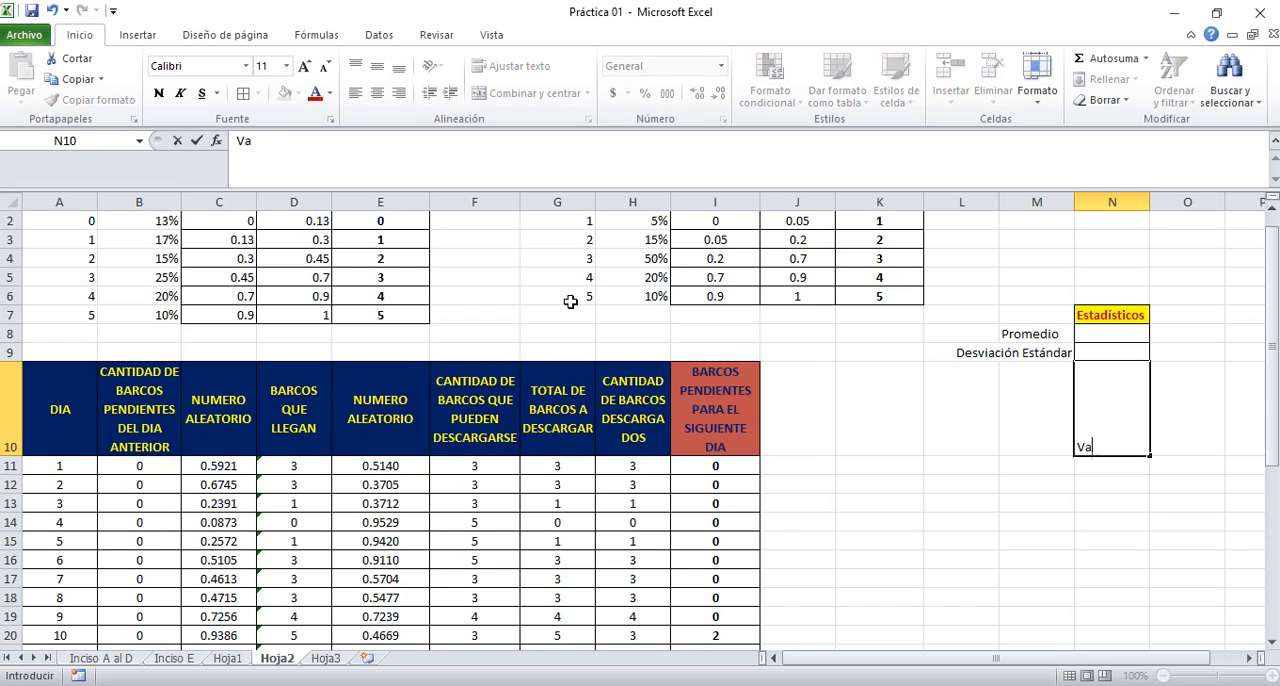
{"action": "type", "text": "riable Aleatoria \"Barcos Promedio por día pendientes de descargar"}
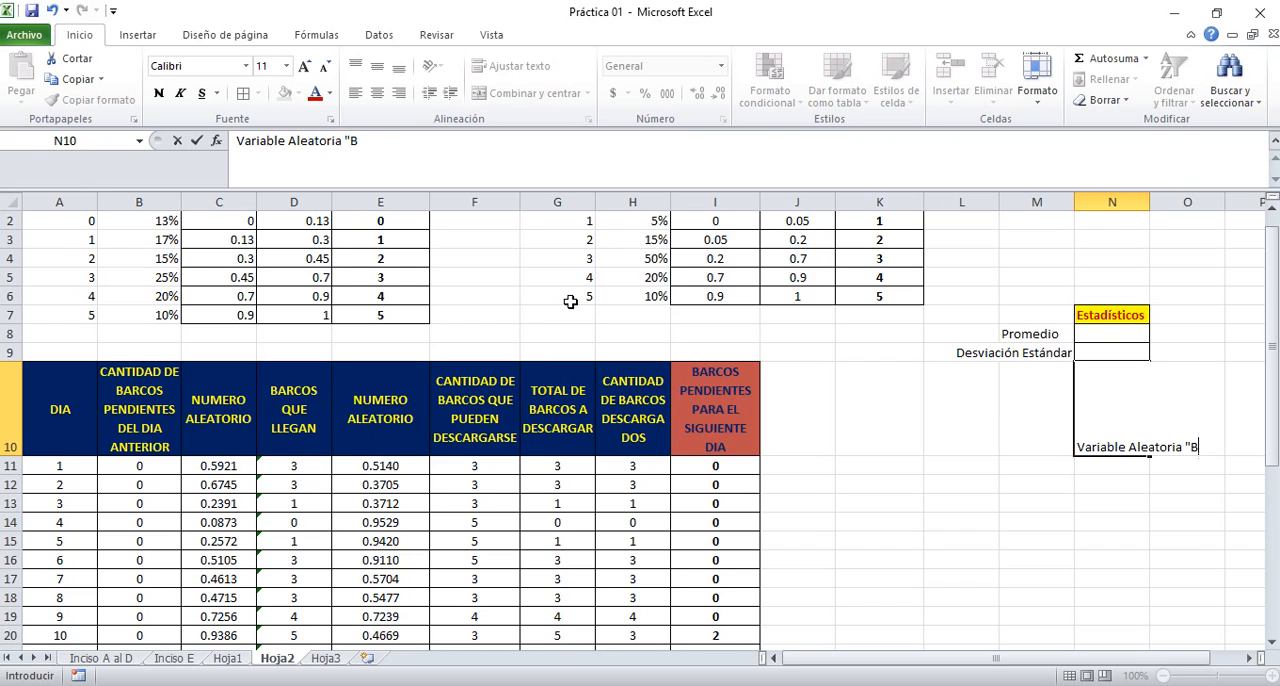
Complete the label in cell N10 as Variable Aleatoria "Barcos Promedio por día pendientes de descargar"
{"action": "type", "text": "arcos Promedi"}
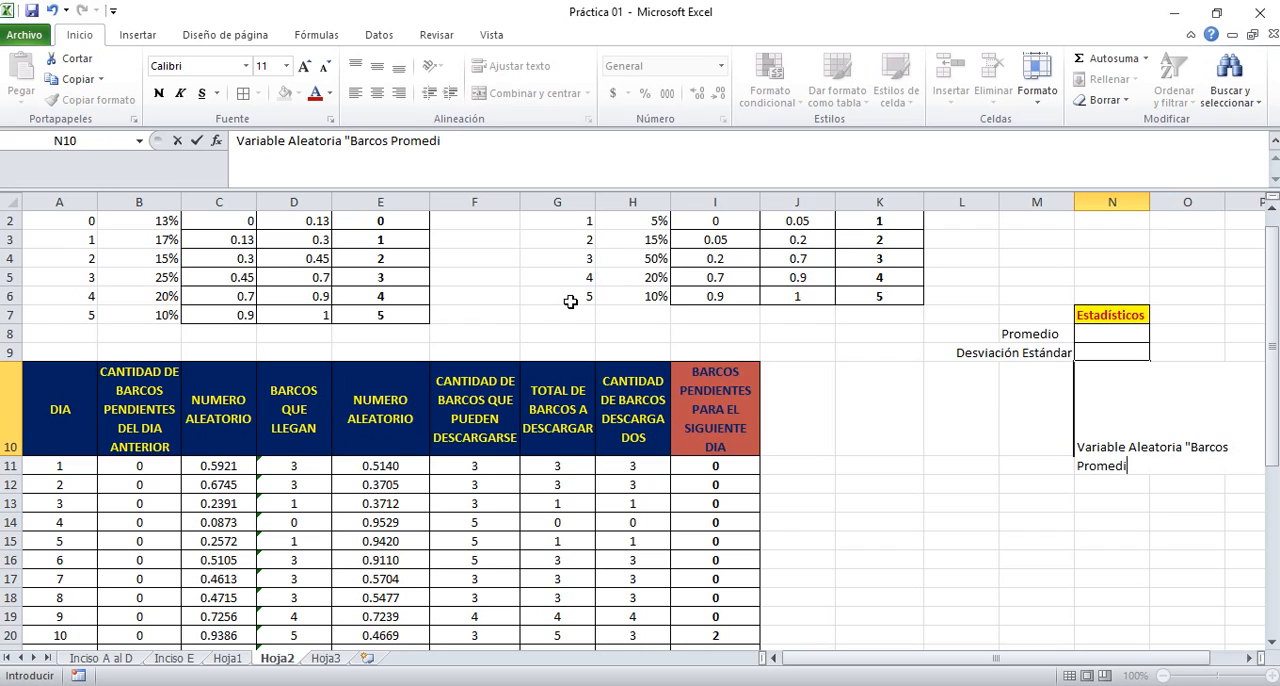
{"action": "type", "text": "o por día pendientes de"}
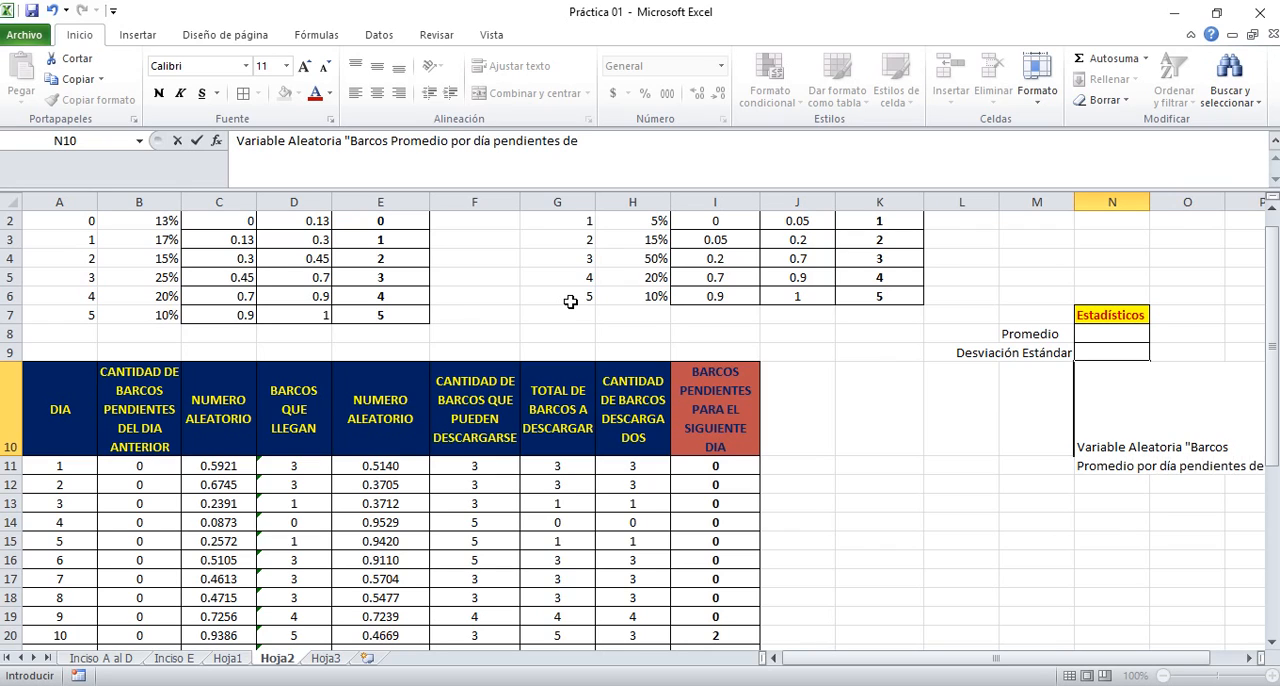
{"action": "type", "text": " descargar"}
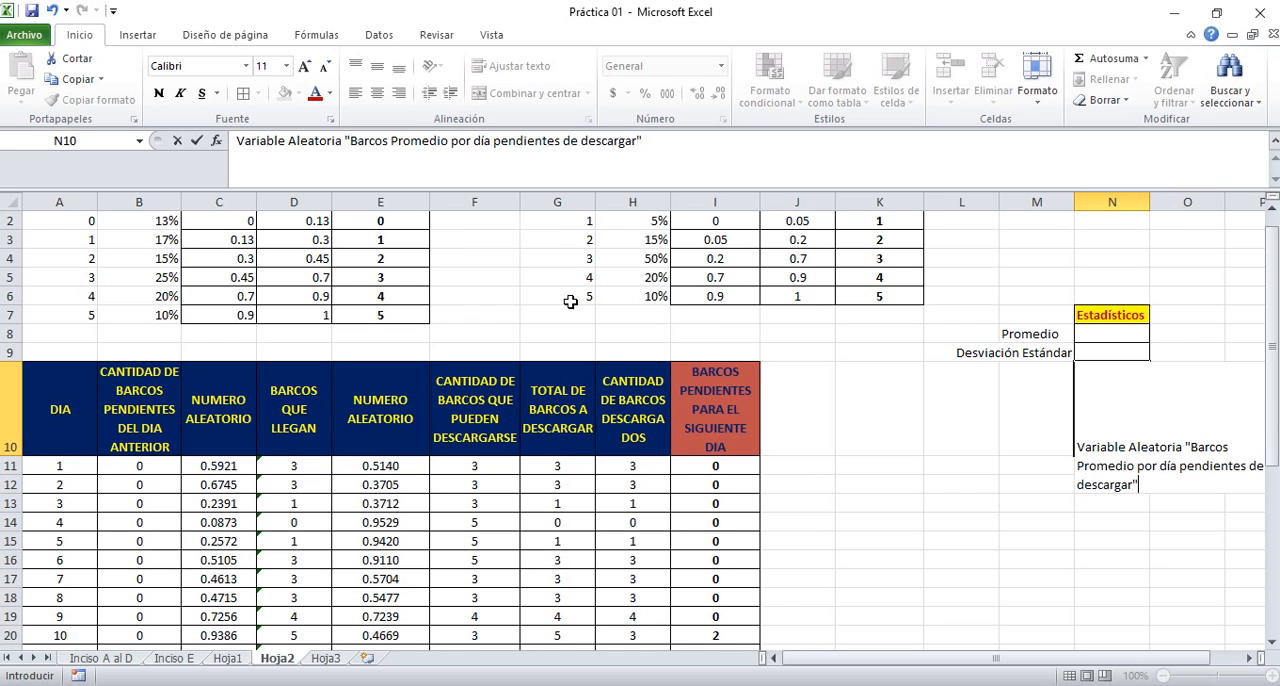
{"action": "key", "text": "Return"}
Wrap, centre and bold the label in N10, widening column N and reducing row 10's height to fit it
{"action": "key", "text": "Up"}
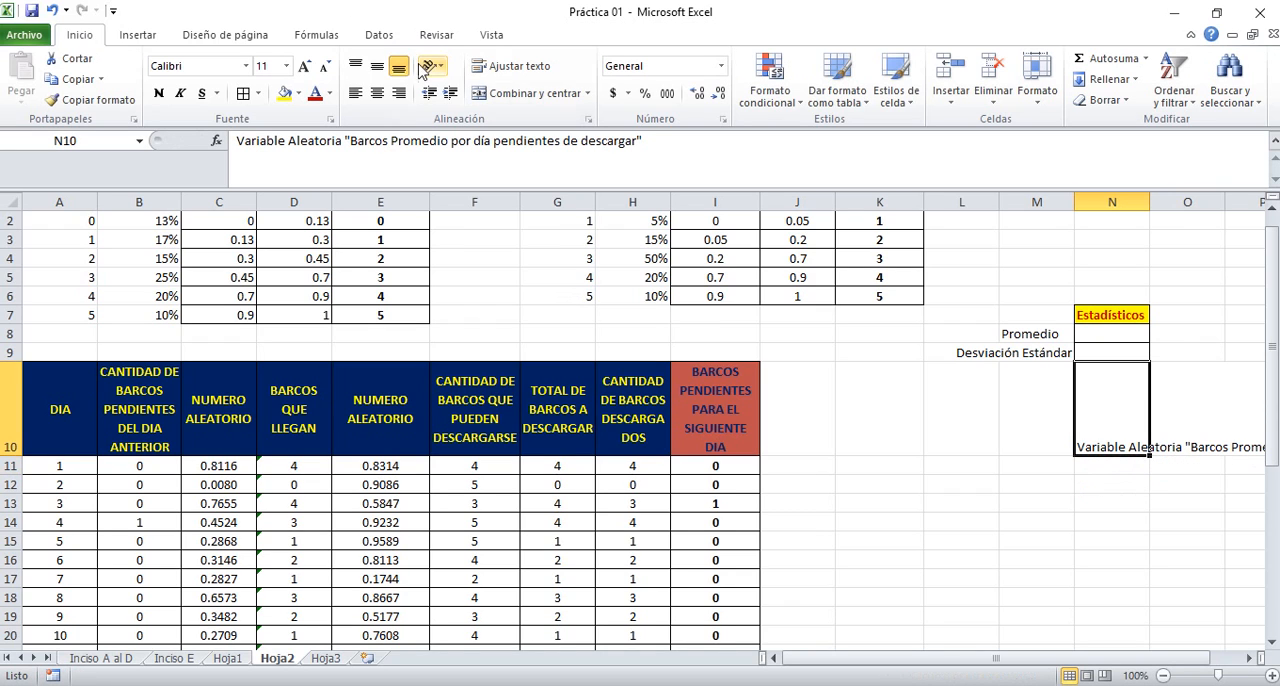
{"action": "left_click", "coordinate": [517, 66]}
{"action": "left_click", "coordinate": [377, 93]}
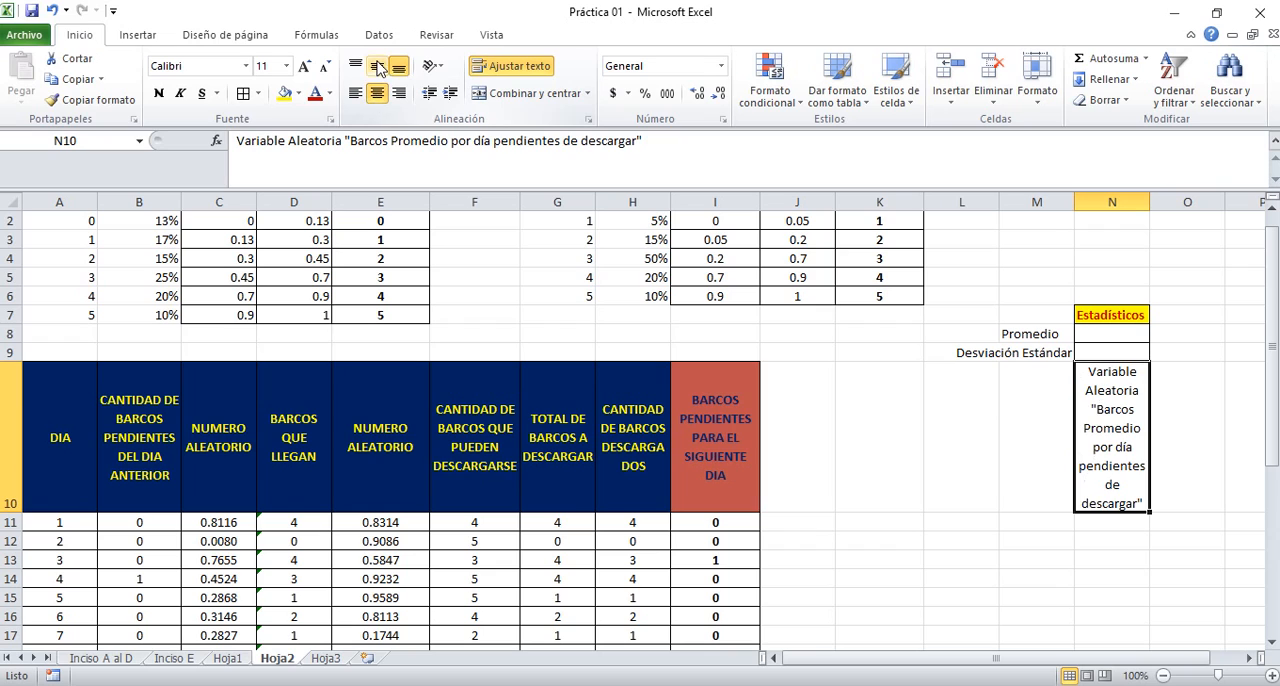
{"action": "left_click", "coordinate": [377, 66]}
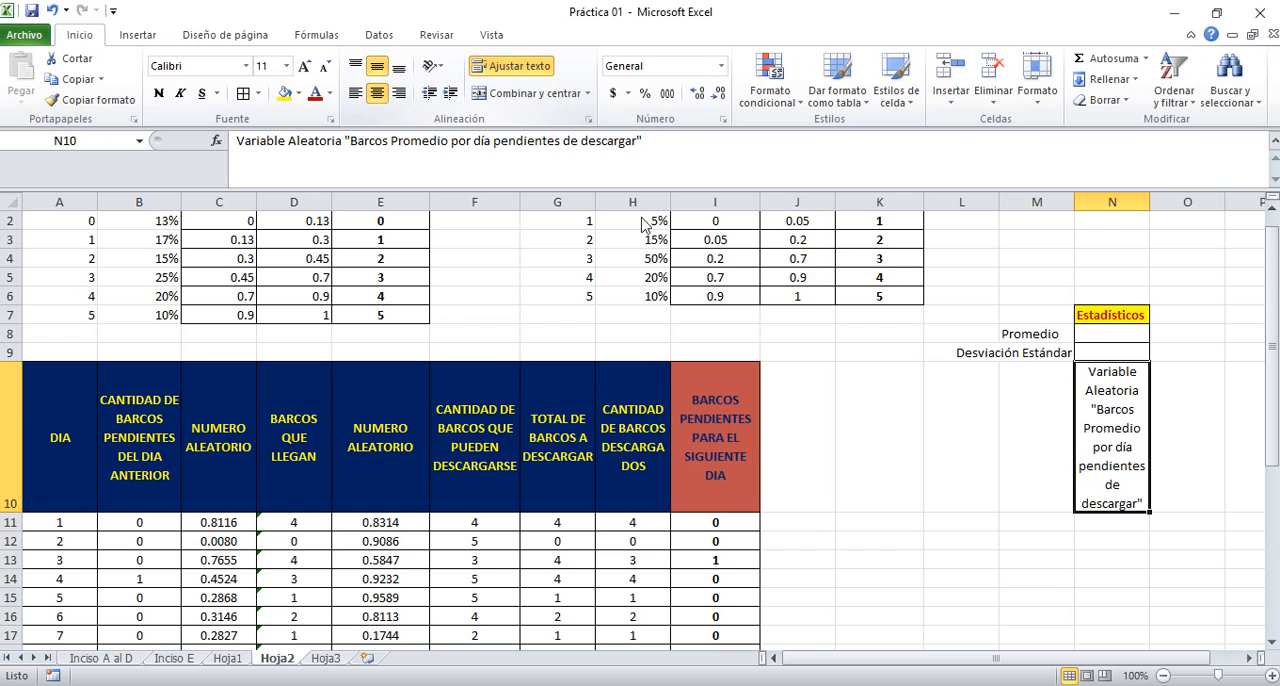
{"action": "left_click", "coordinate": [158, 93]}
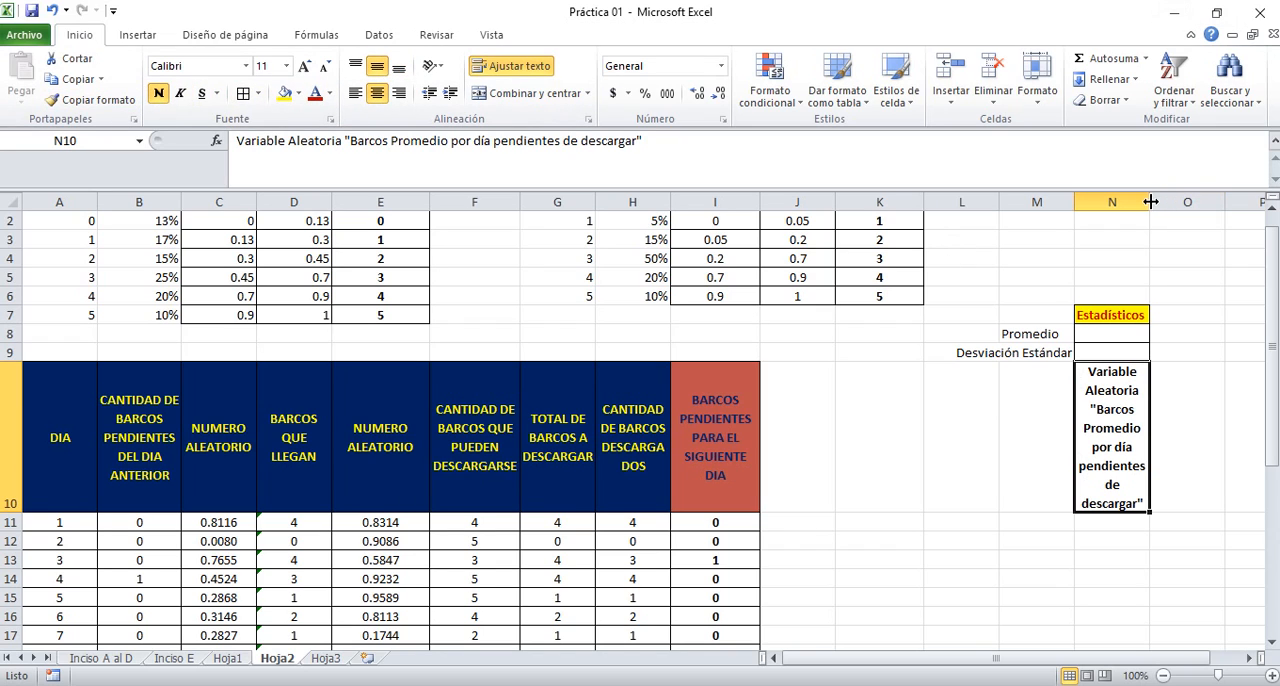
{"action": "left_click_drag", "start_coordinate": [1150, 202], "coordinate": [1196, 202]}
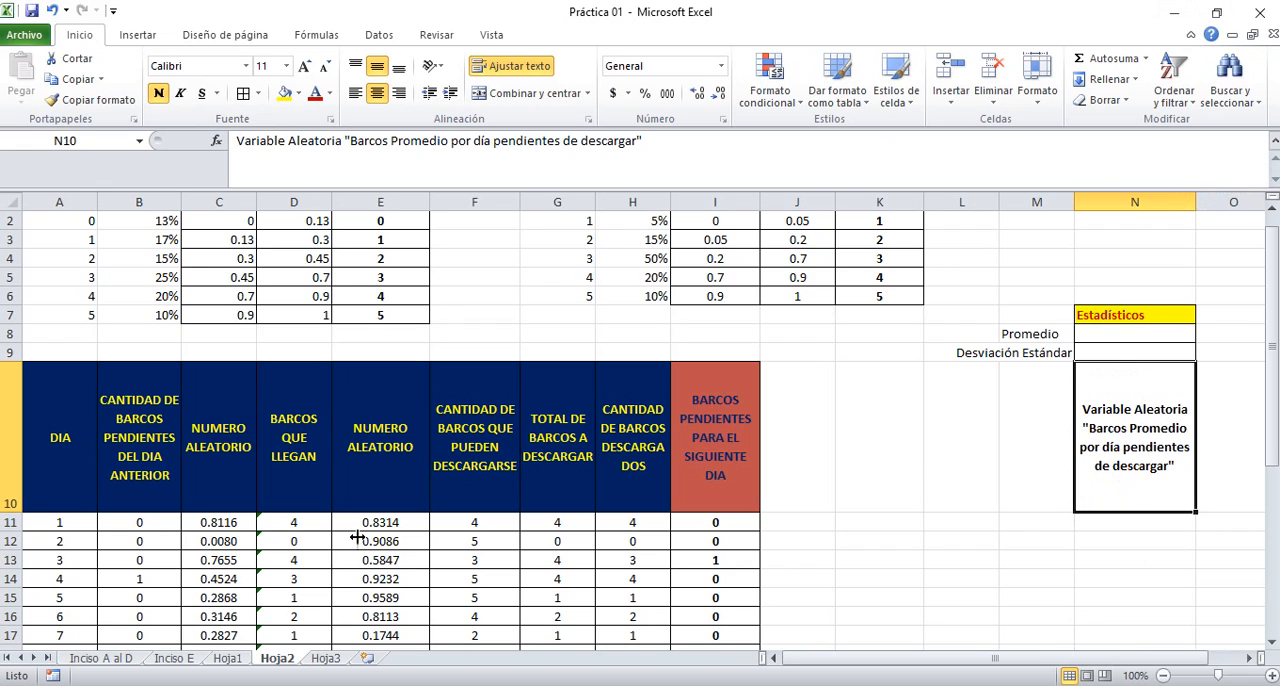
{"action": "left_click_drag", "start_coordinate": [12, 512], "coordinate": [12, 456]}
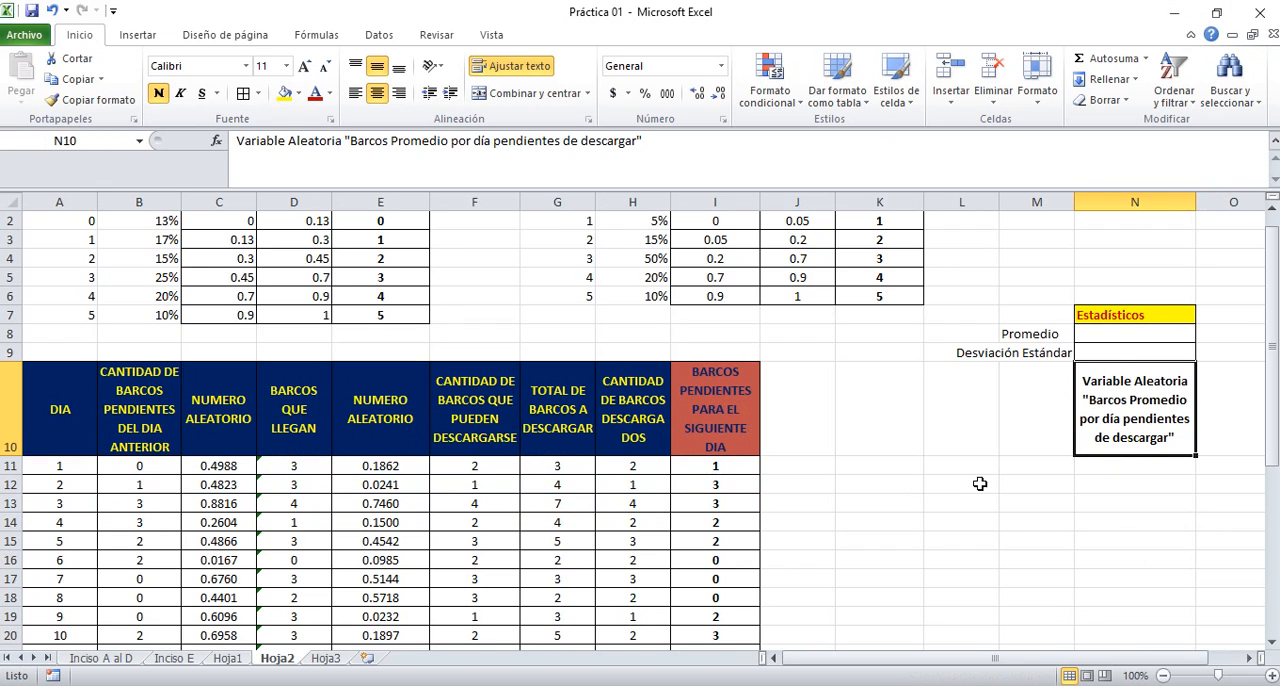
Give the random variable heading in N10 a yellow fill and red font colour, matching the Estadísticos heading
{"action": "left_click", "coordinate": [1143, 484]}
{"action": "key", "text": "Up"}
{"action": "key", "text": "Up"}
{"action": "key", "text": "Up"}
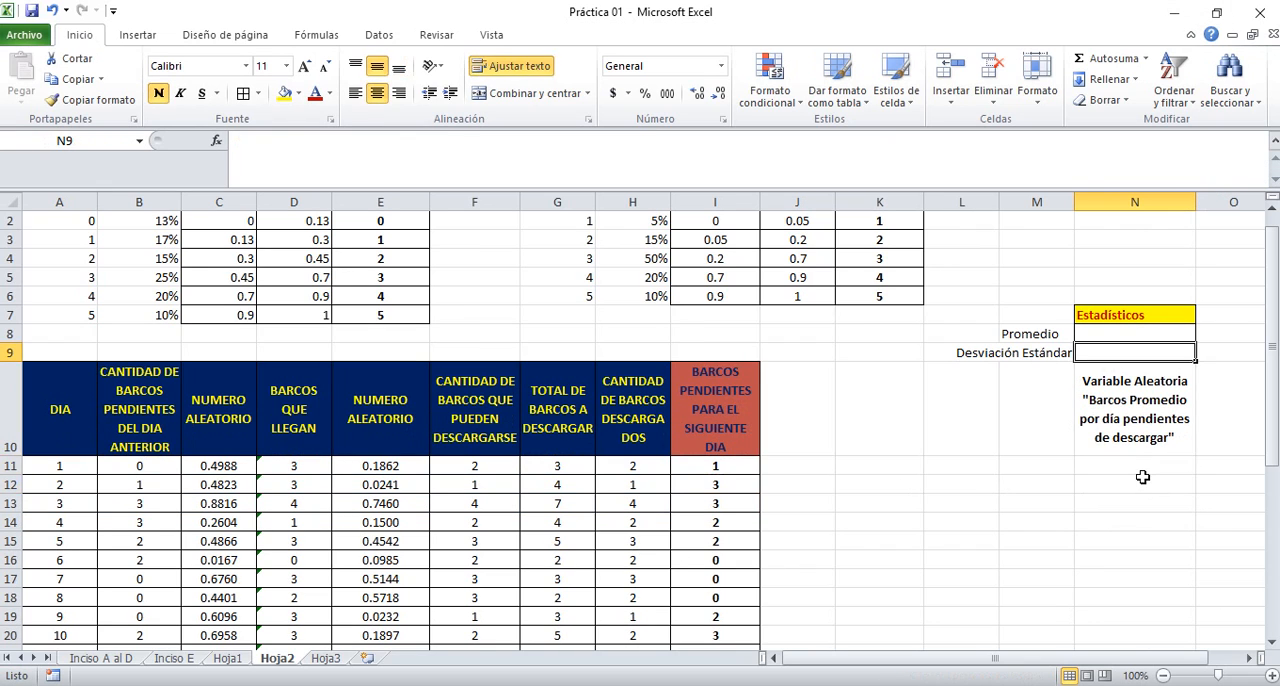
{"action": "left_click", "coordinate": [1143, 480]}
{"action": "key", "text": "Up"}
{"action": "key", "text": "Up"}
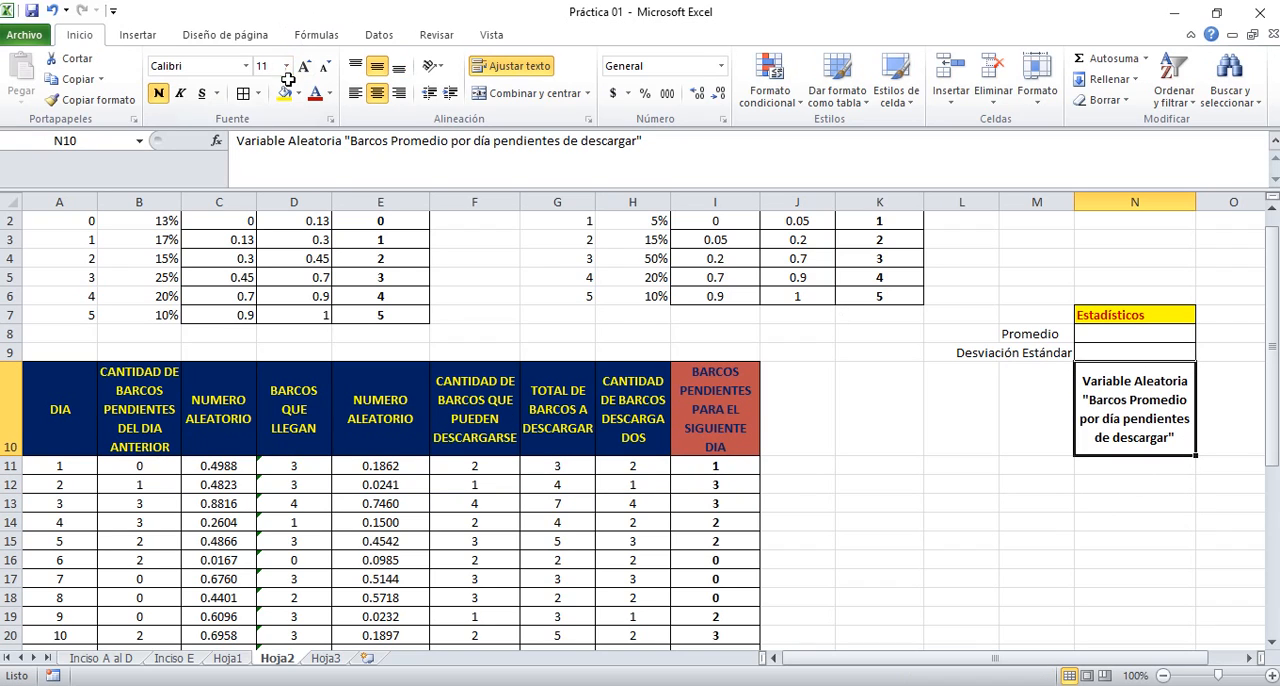
{"action": "left_click", "coordinate": [285, 93]}
{"action": "left_click", "coordinate": [314, 93]}
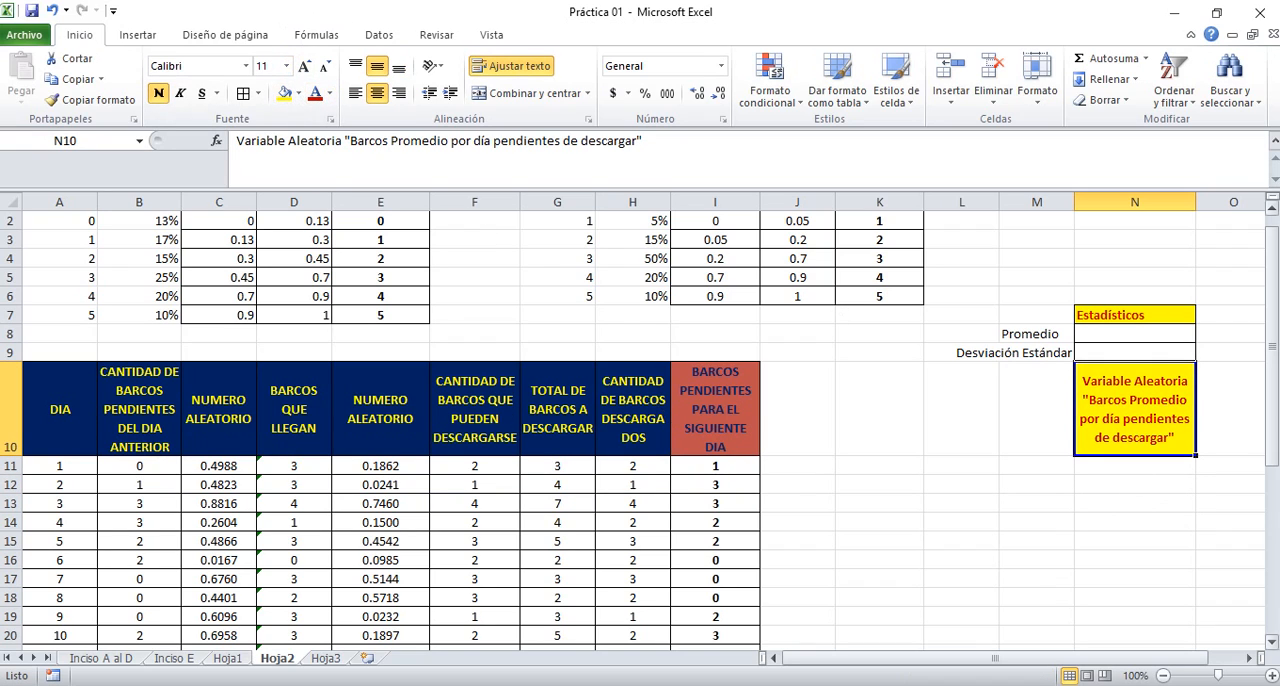
{"action": "key", "text": "Down"}
{"action": "key", "text": "Up"}
{"action": "key", "text": "Down"}
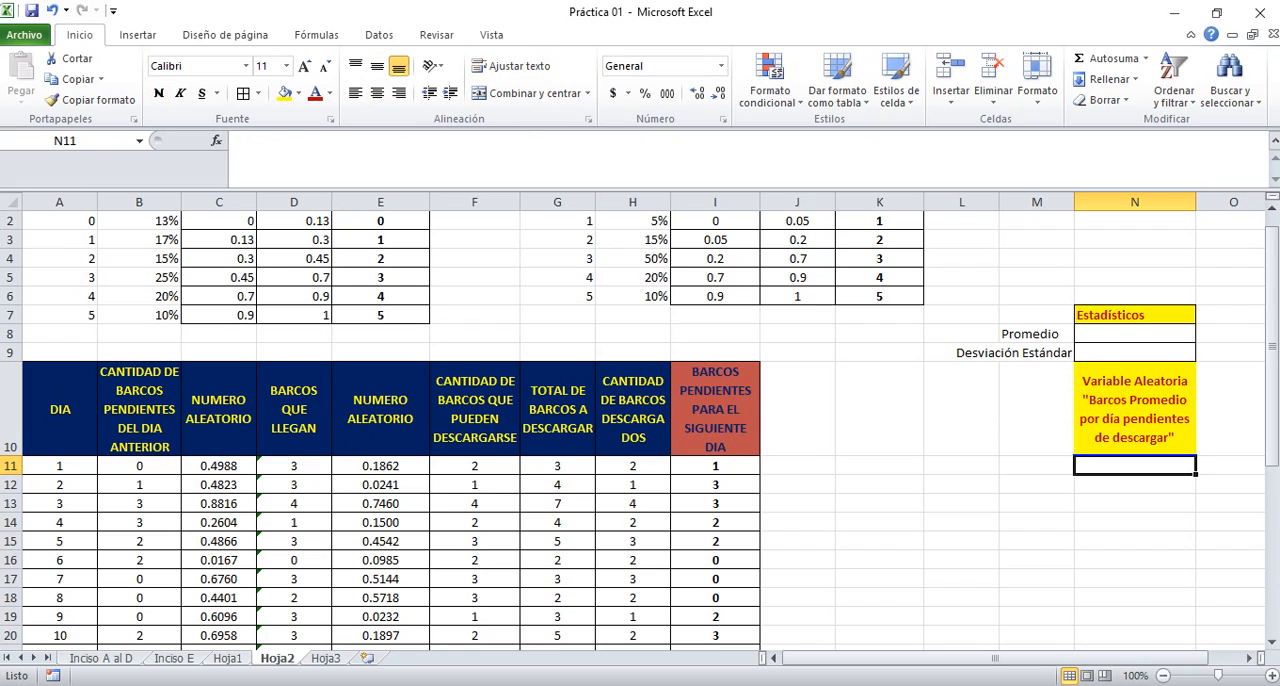
Examine the daily pending-ship formulas in I11:I13 that feed the random variable
{"action": "key", "text": "Left"}
{"action": "key", "text": "Left"}
{"action": "key", "text": "Left"}
{"action": "key", "text": "Left"}
{"action": "key", "text": "Left"}
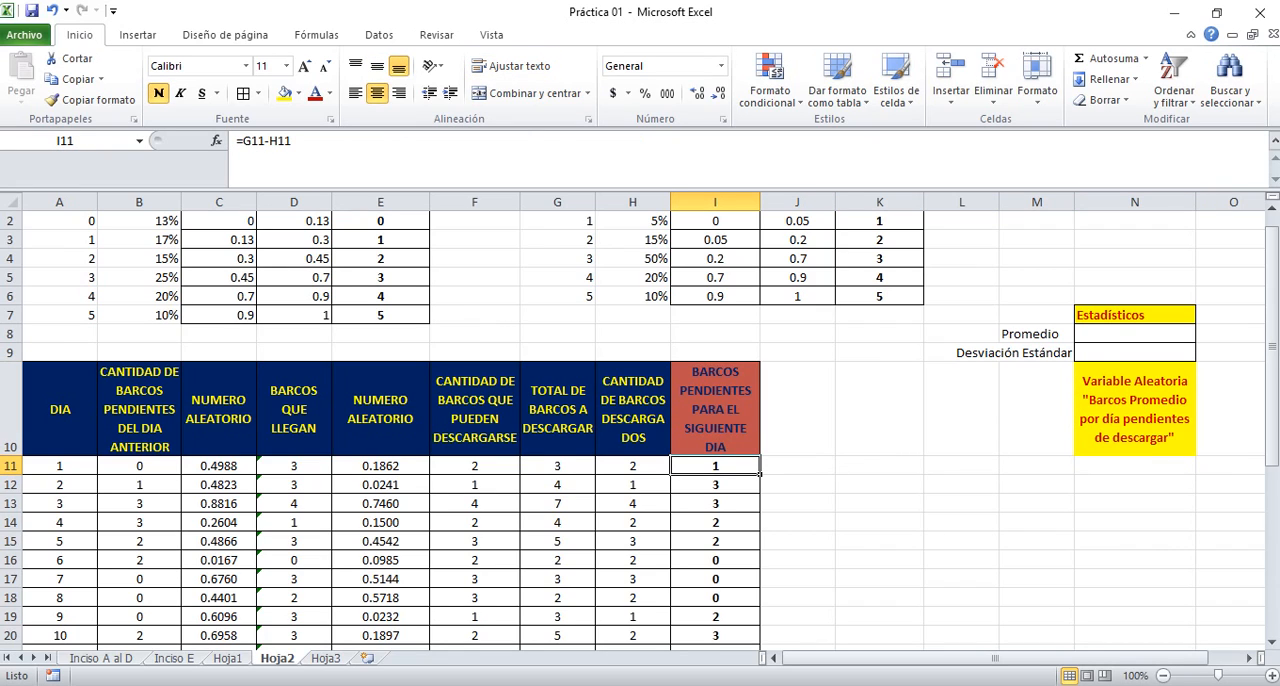
{"action": "key", "text": "Down"}
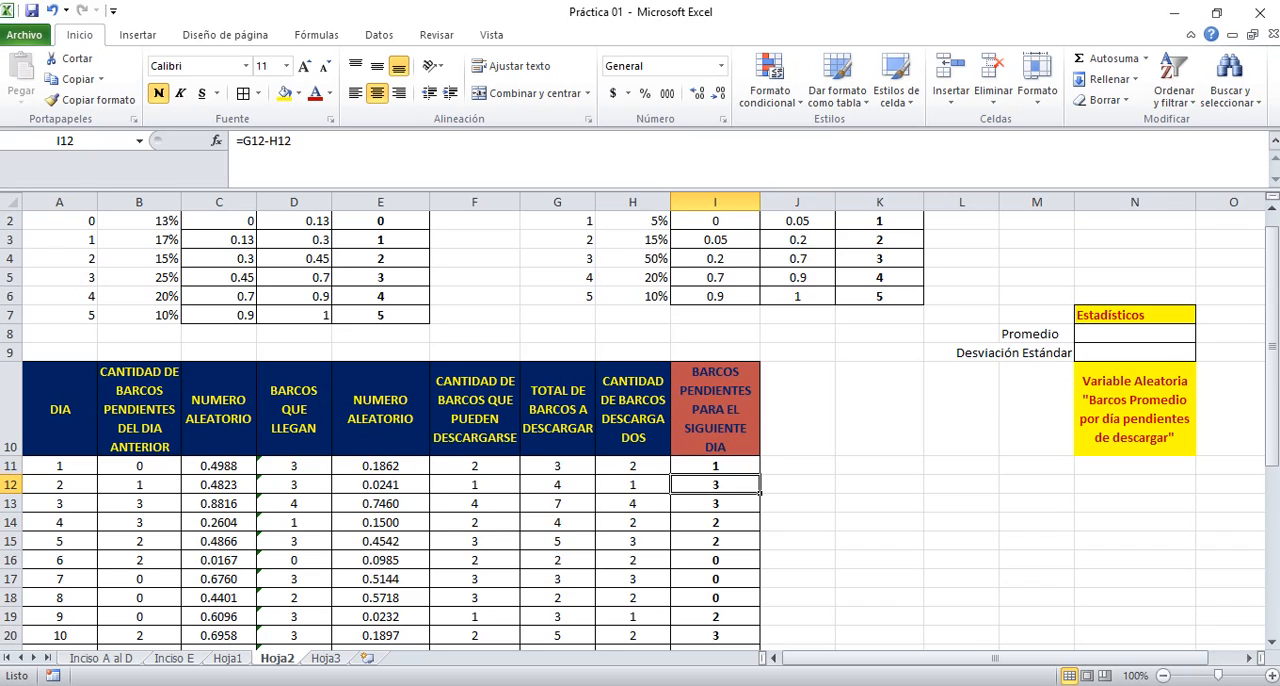
{"action": "key", "text": "Up"}
{"action": "key", "text": "Down"}
{"action": "key", "text": "Down"}
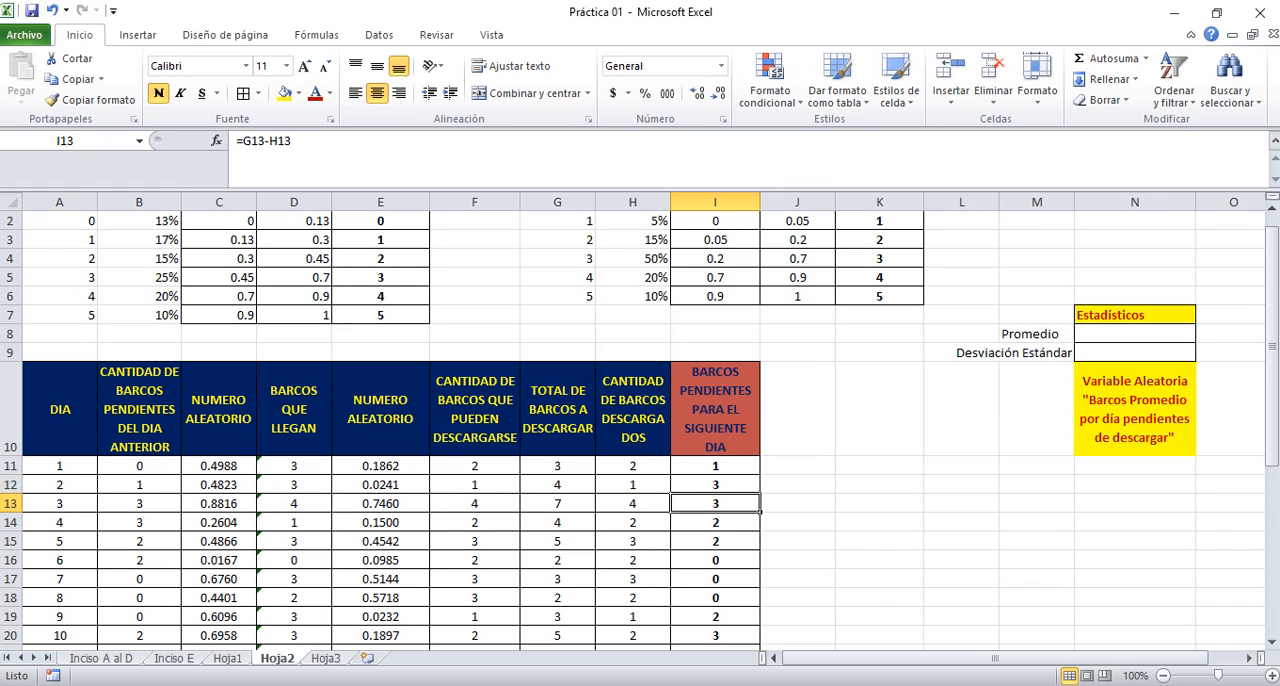
{"action": "key", "text": "Up"}
{"action": "key", "text": "Up"}
Enter the running average formula =PROMEDIO($I$11:I11) in N11, with the start of the range as an absolute reference
{"action": "key", "text": "Right"}
{"action": "key", "text": "Right"}
{"action": "key", "text": "Right"}
{"action": "key", "text": "Right"}
{"action": "key", "text": "Right"}
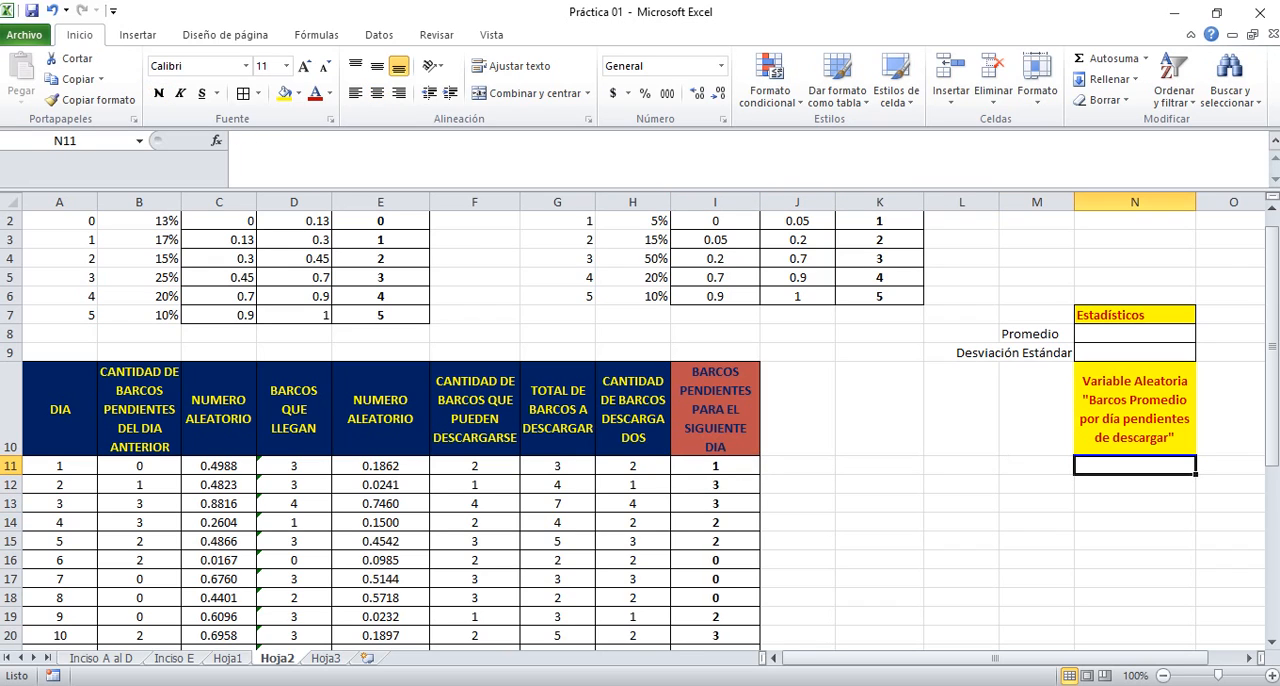
{"action": "type", "text": "="}
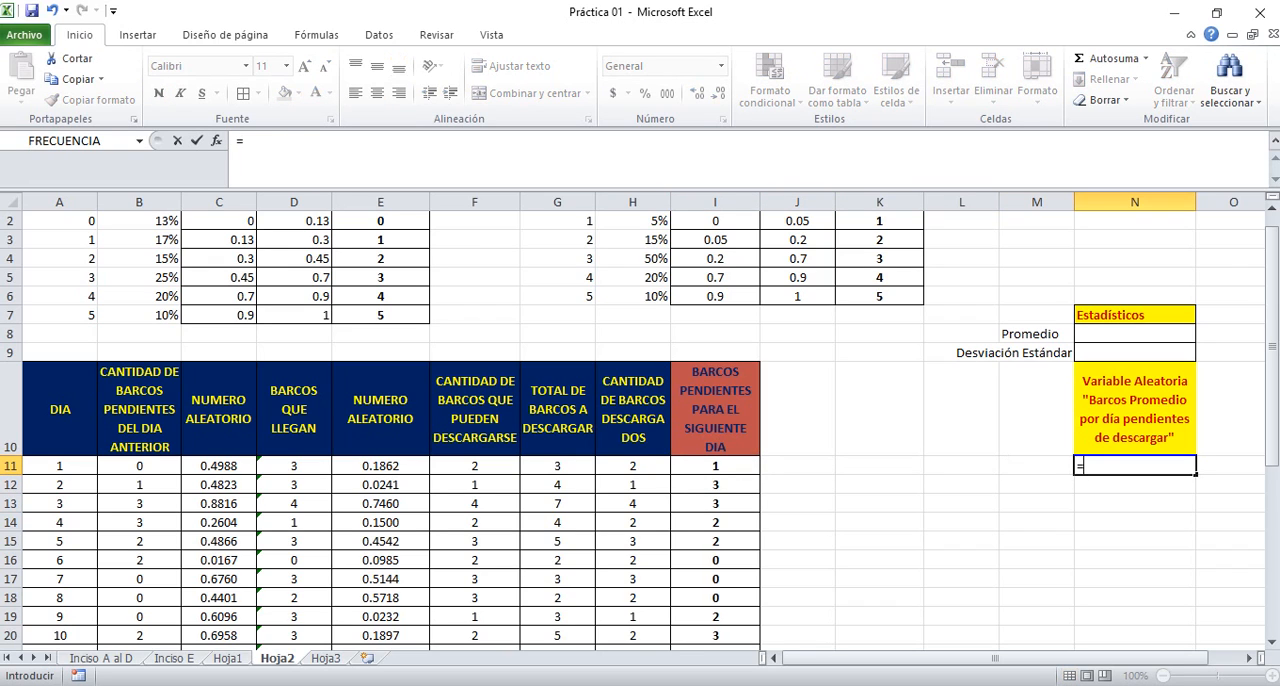
{"action": "type", "text": "promedio"}
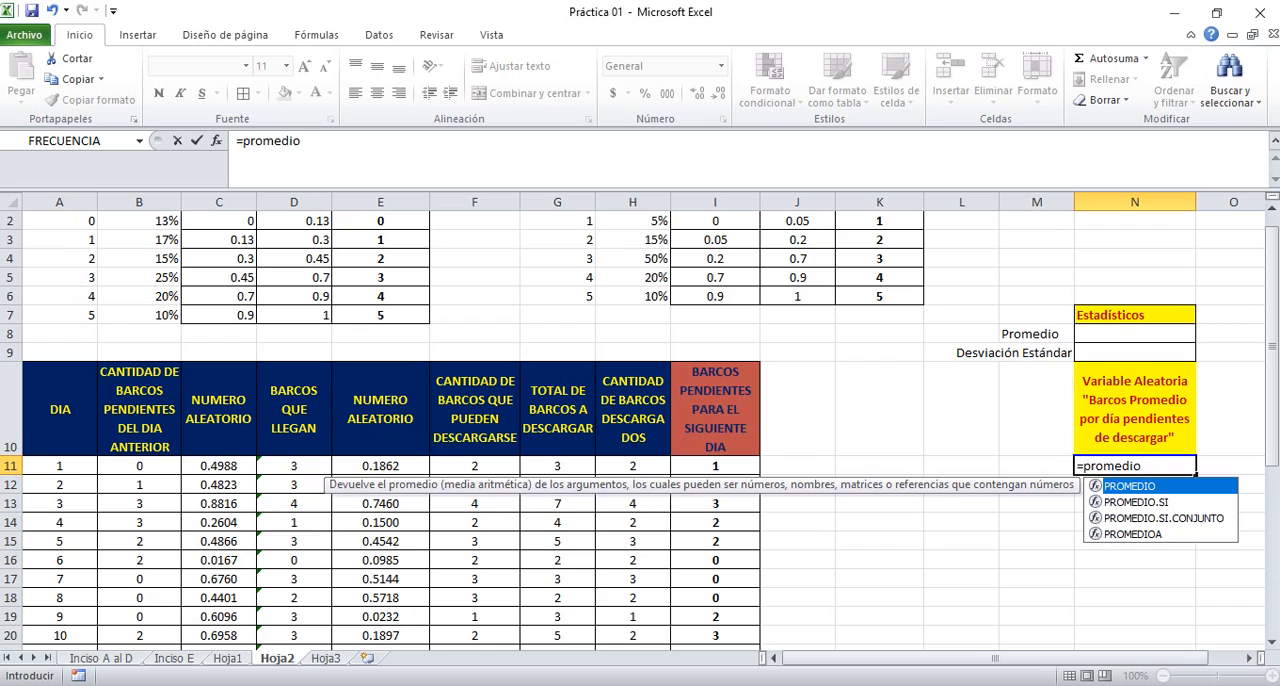
{"action": "type", "text": "("}
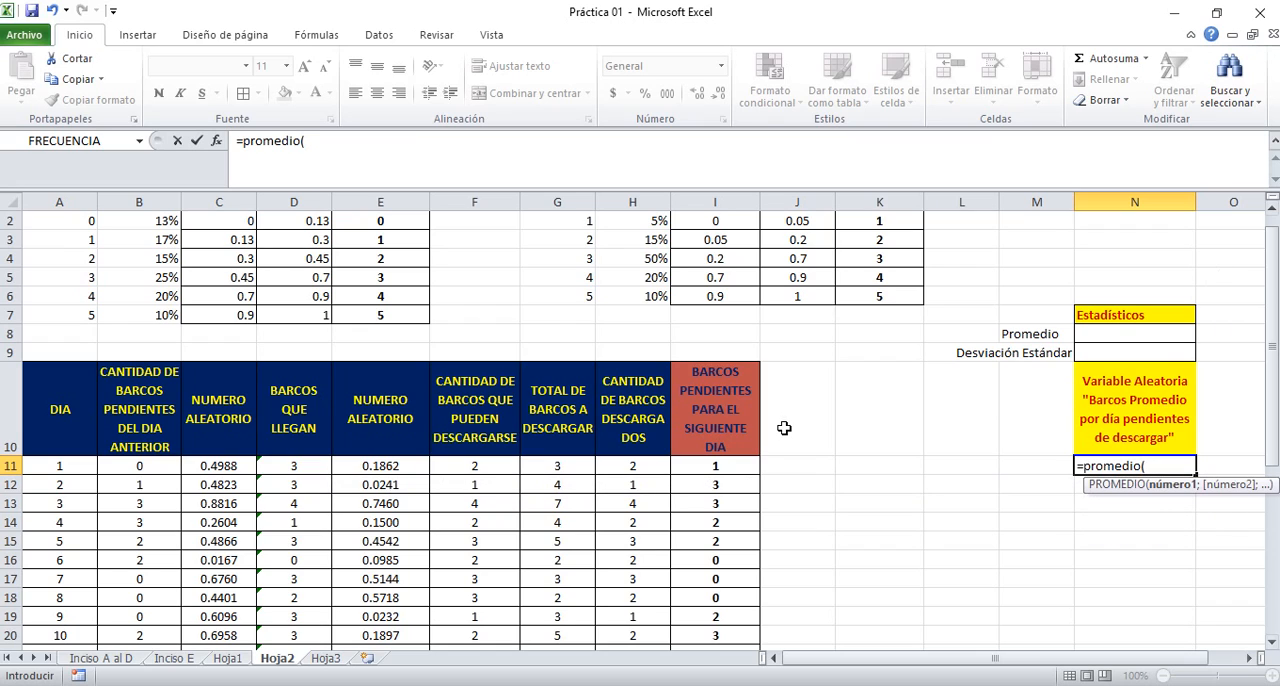
{"action": "left_click", "coordinate": [711, 465]}
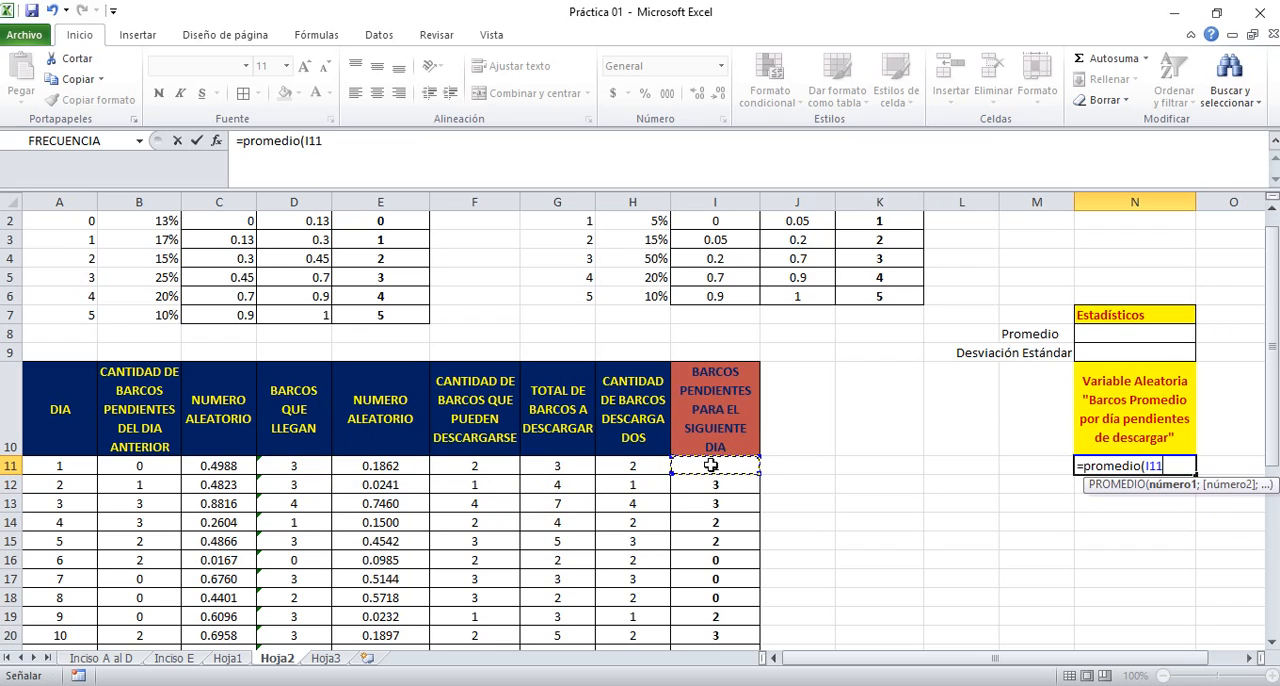
{"action": "key", "text": "F8"}
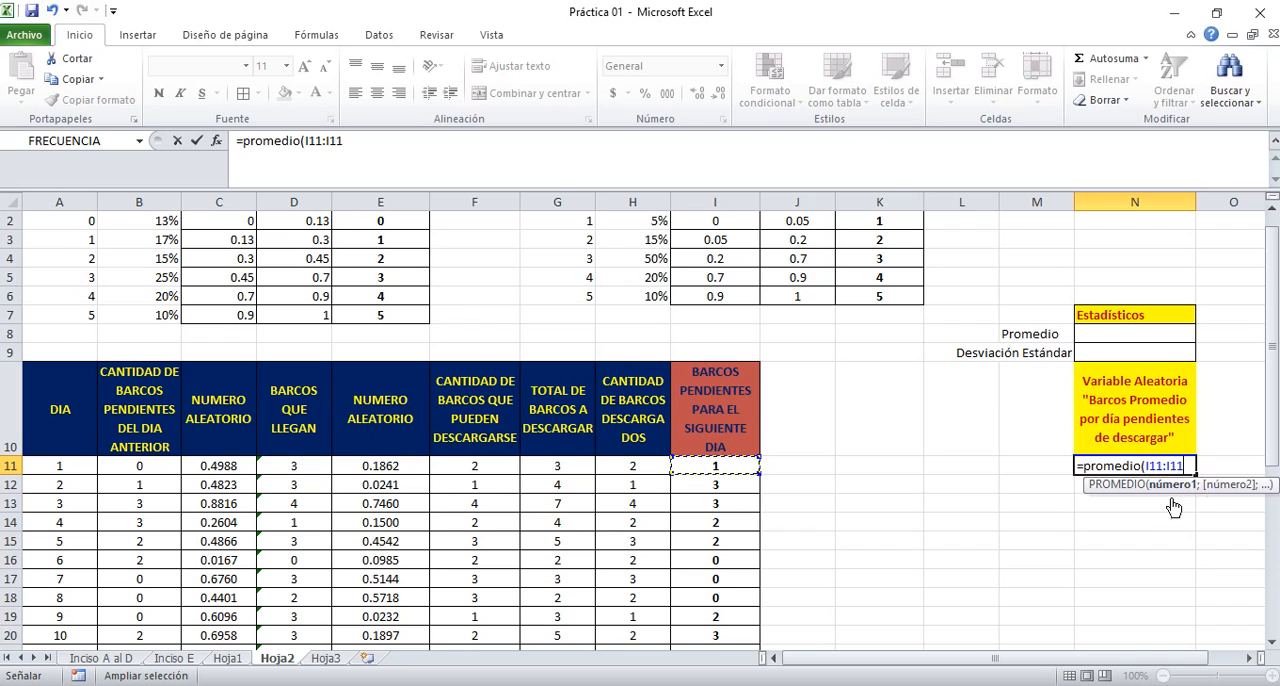
{"action": "type", "text": ")"}
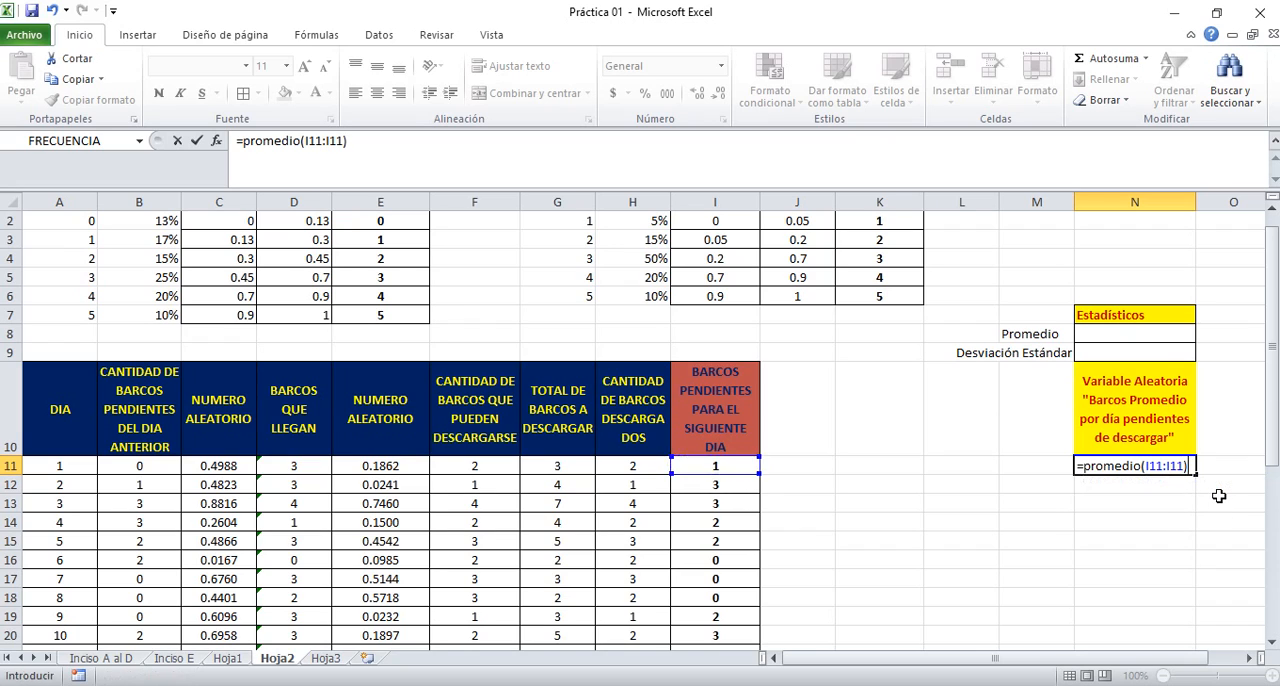
{"action": "left_click", "coordinate": [1152, 467]}
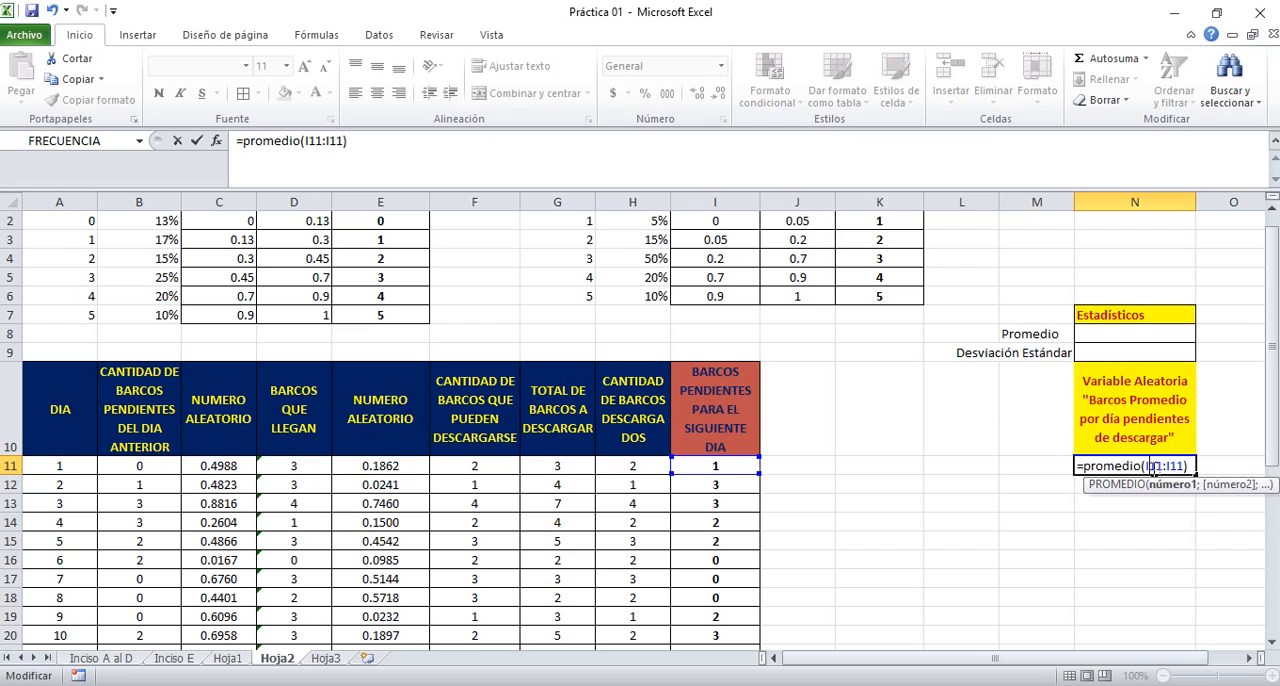
{"action": "key", "text": "F4"}
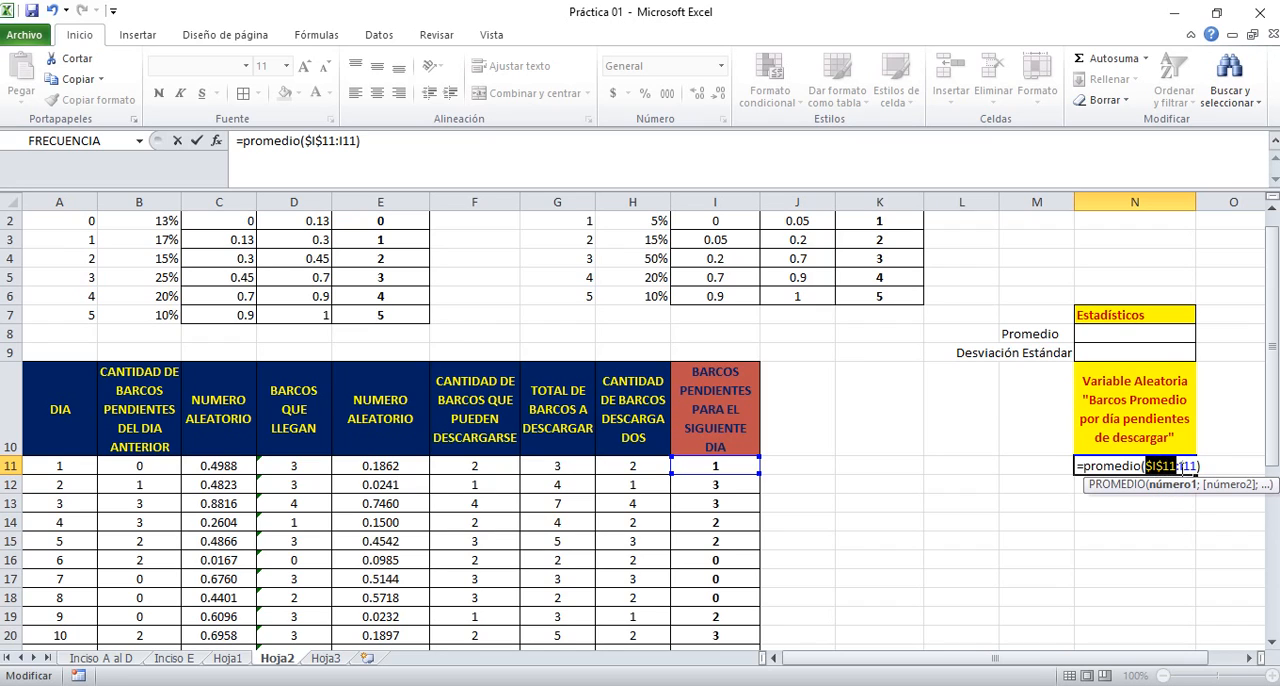
{"action": "key", "text": "ctrl+Return"}
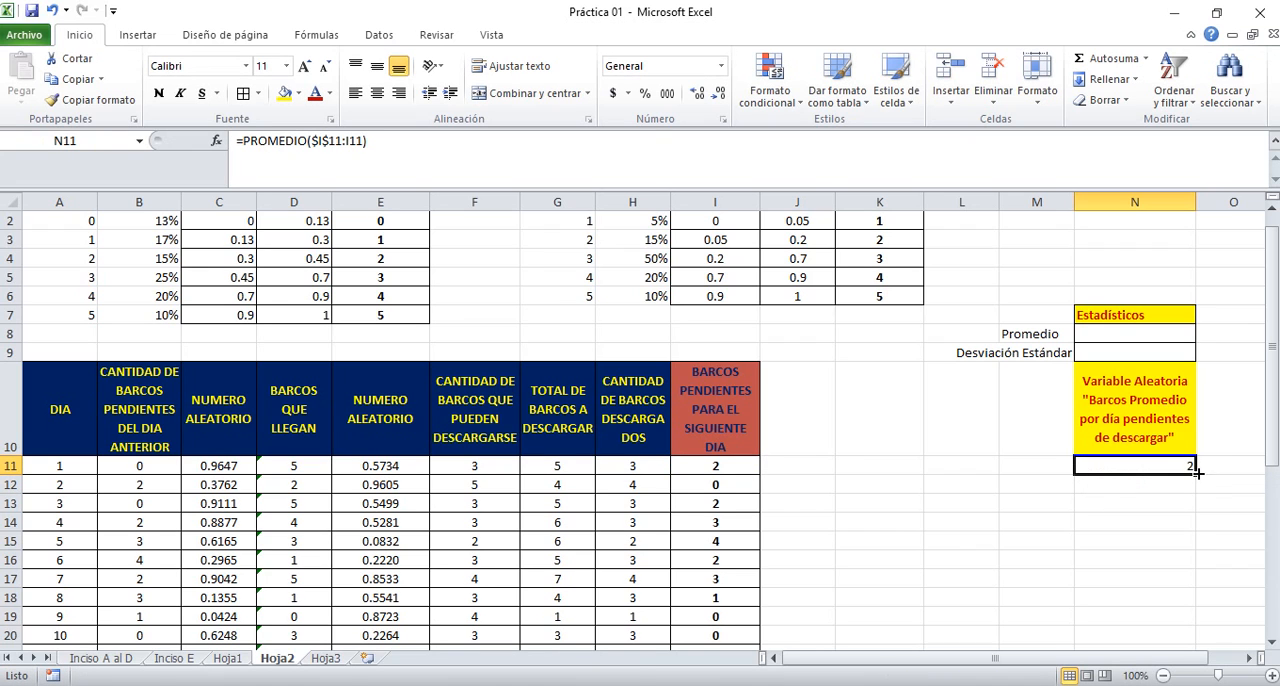
Copy the running average formula from N11 down to N40, then centre and border the filled cells
{"action": "left_click_drag", "start_coordinate": [1197, 472], "coordinate": [1188, 546]}
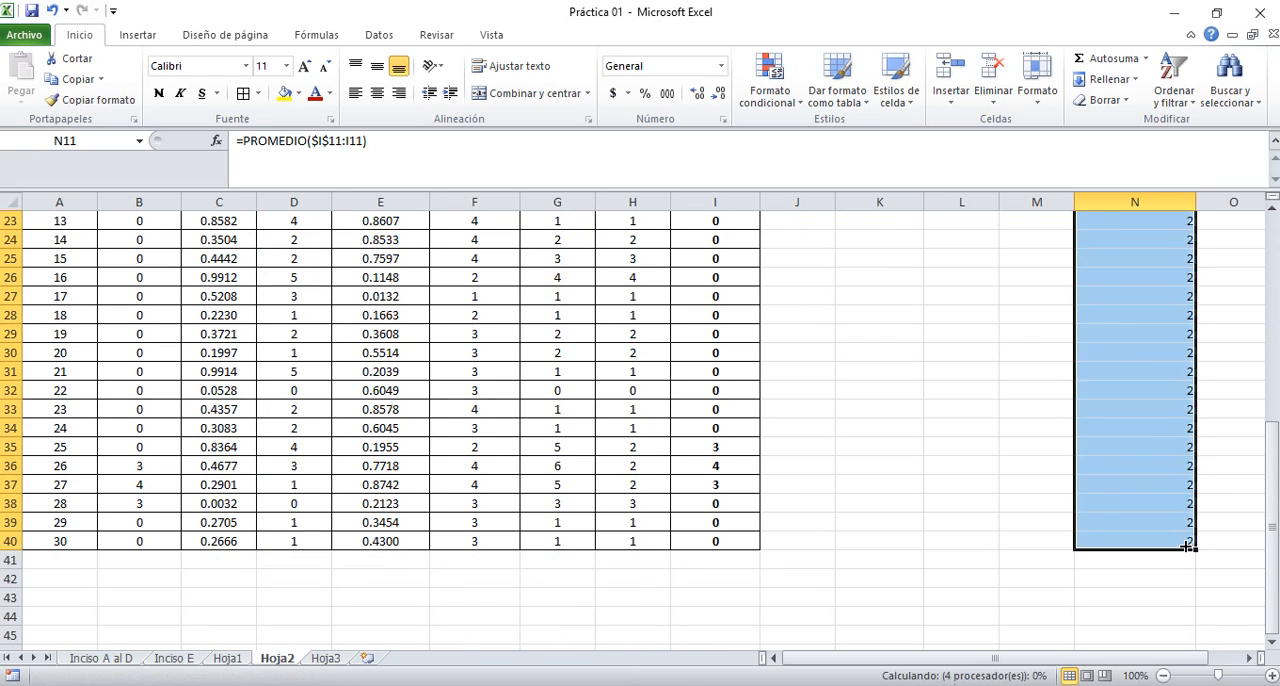
{"action": "left_click", "coordinate": [377, 97]}
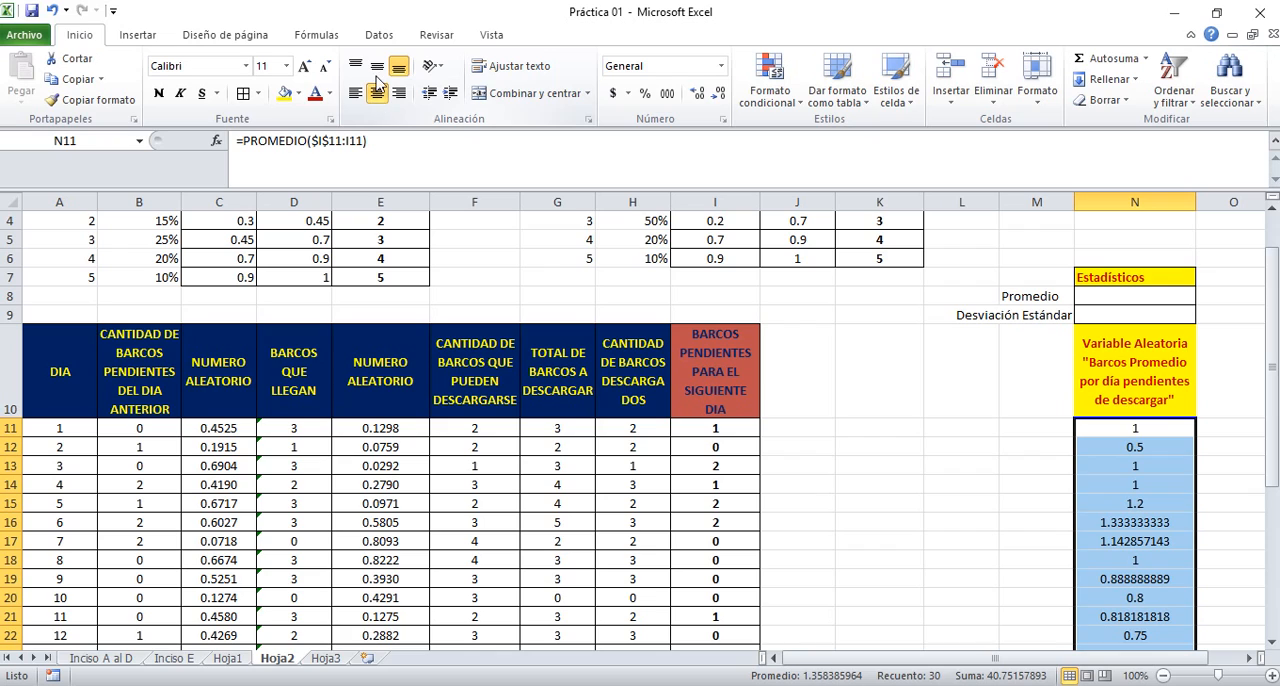
{"action": "left_click", "coordinate": [377, 70]}
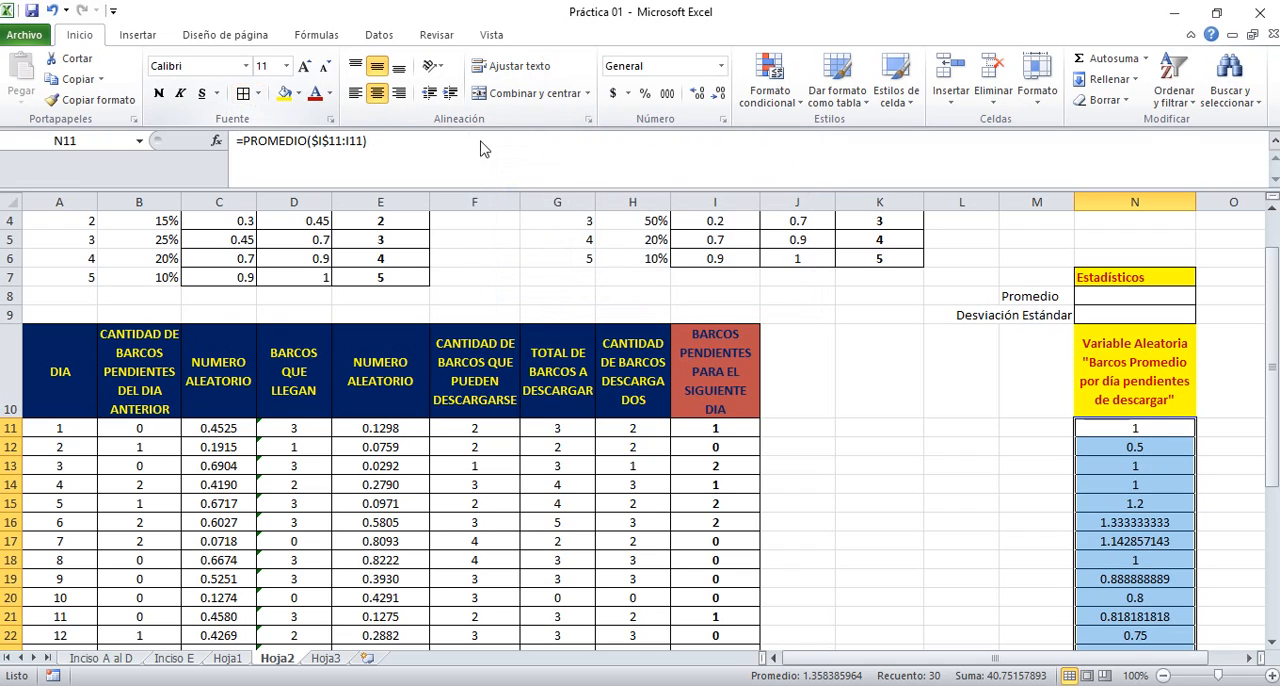
{"action": "left_click", "coordinate": [1120, 384]}
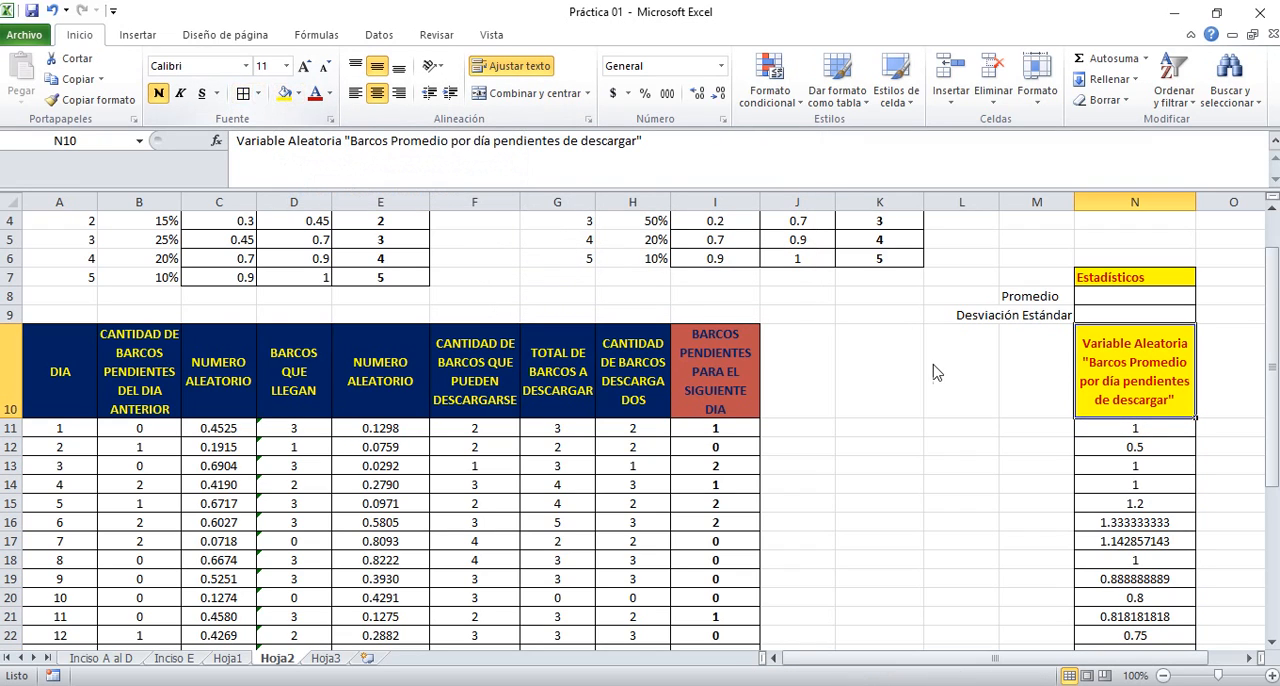
Format the running averages in N11:N40 to show two decimal places
{"action": "left_click", "coordinate": [1151, 428]}
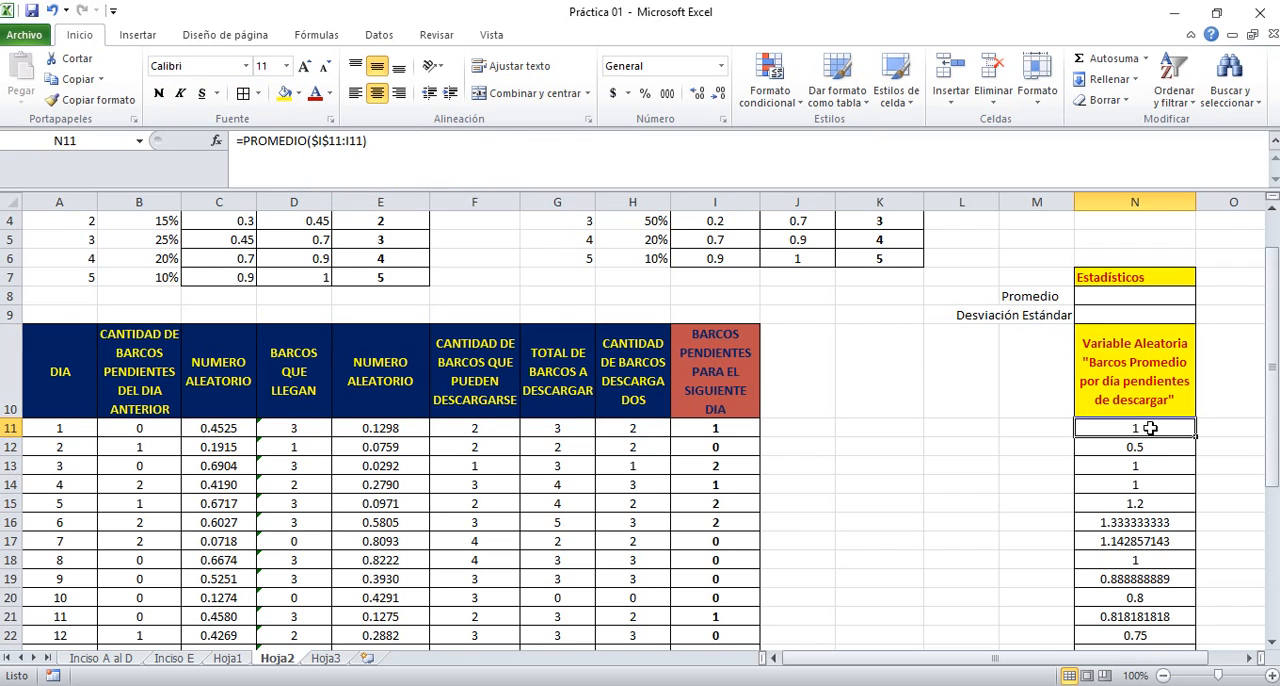
{"action": "key", "text": "Page_Down"}
{"action": "key", "text": "Page_Up"}
{"action": "key", "text": "Up"}
{"action": "key", "text": "Up"}
{"action": "key", "text": "Up"}
{"action": "key", "text": "Down"}
{"action": "key", "text": "Down"}
{"action": "key", "text": "Down"}
{"action": "key", "text": "ctrl+shift+Down"}
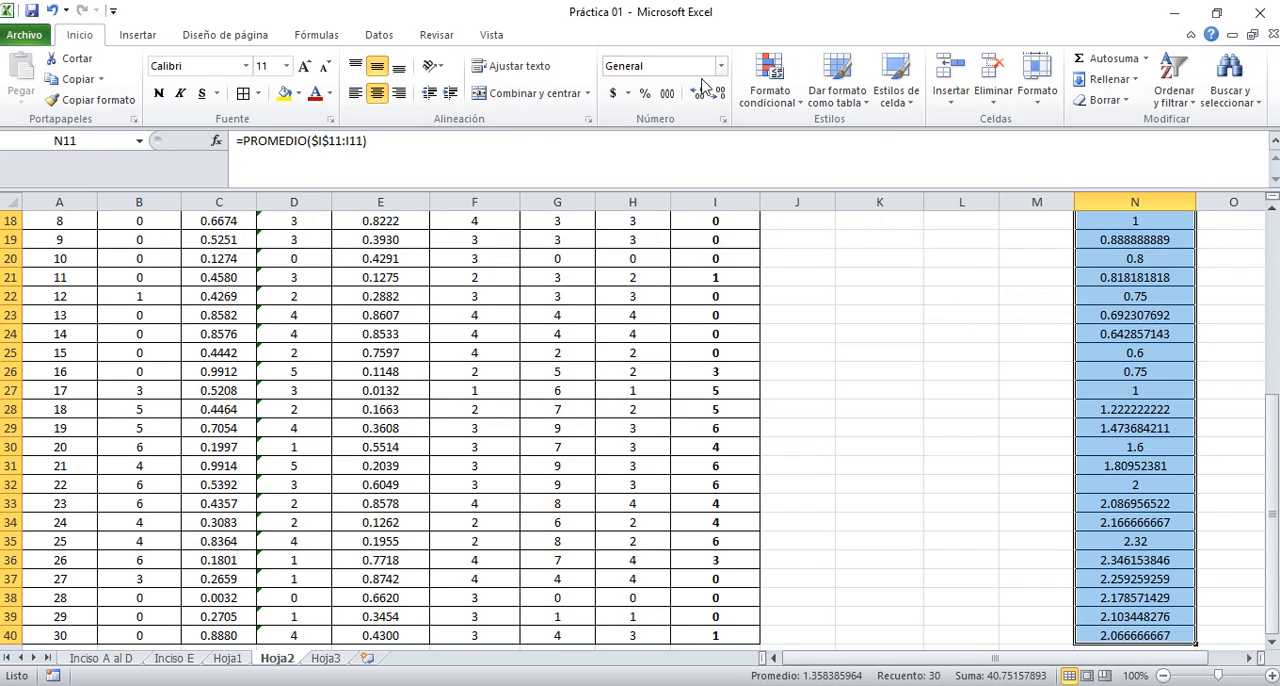
{"action": "left_click", "coordinate": [699, 95]}
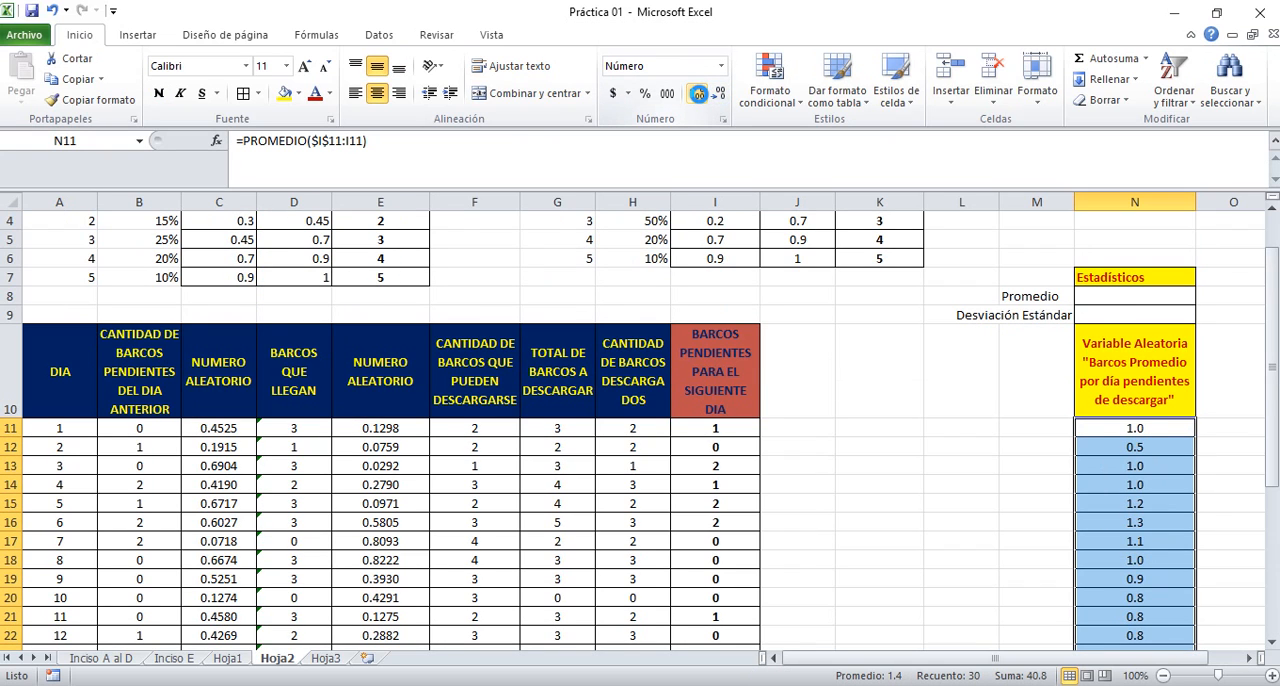
{"action": "left_click", "coordinate": [697, 95]}
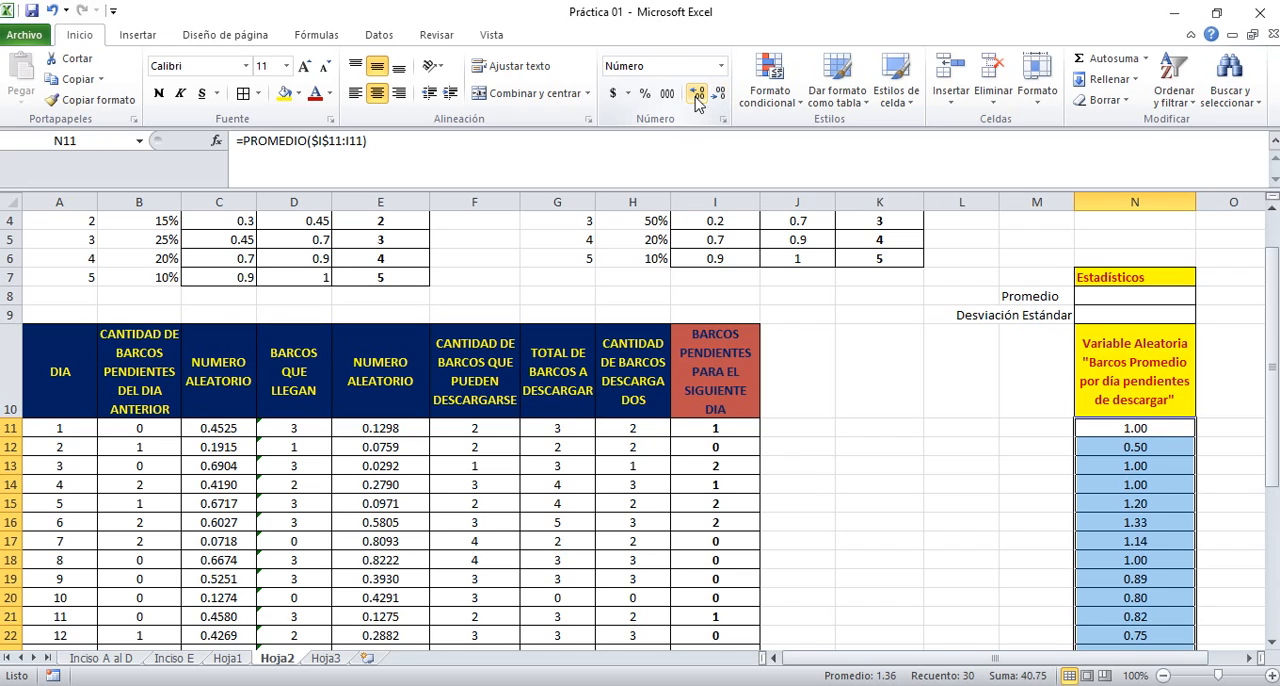
Centre the Estadísticos heading in N7
{"action": "left_click", "coordinate": [1106, 298]}
{"action": "left_click", "coordinate": [1094, 271]}
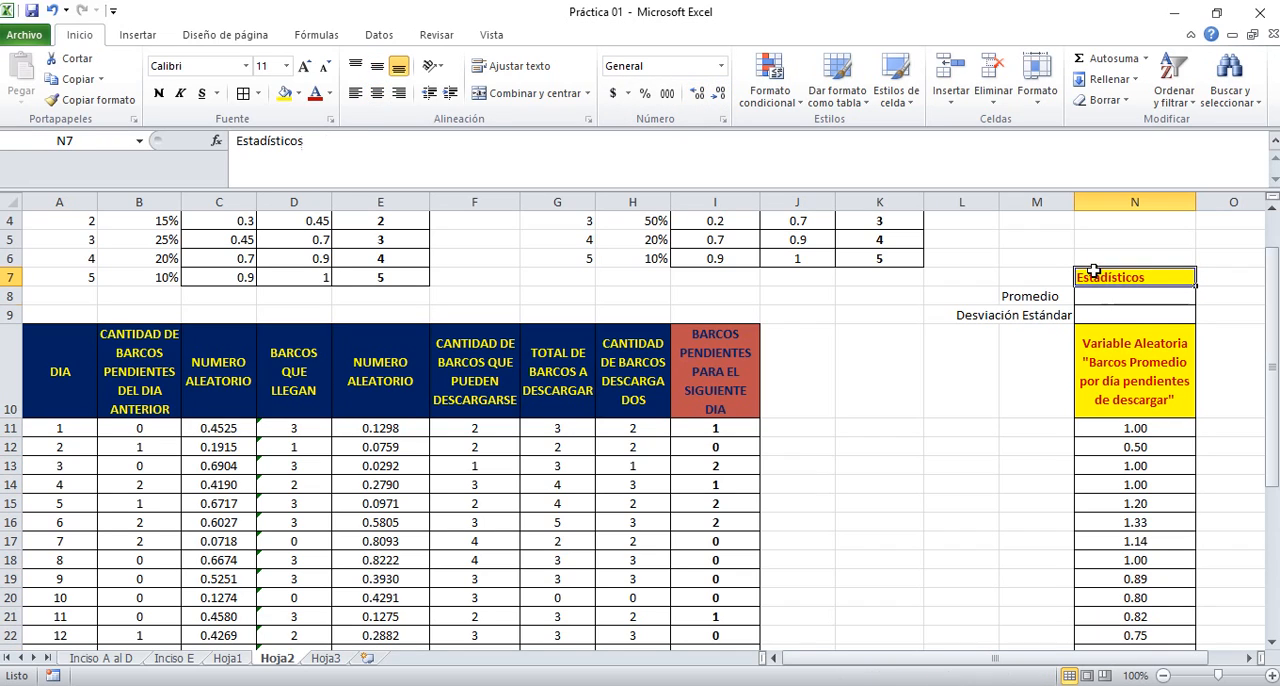
{"action": "left_click", "coordinate": [377, 93]}
{"action": "key", "text": "Return"}
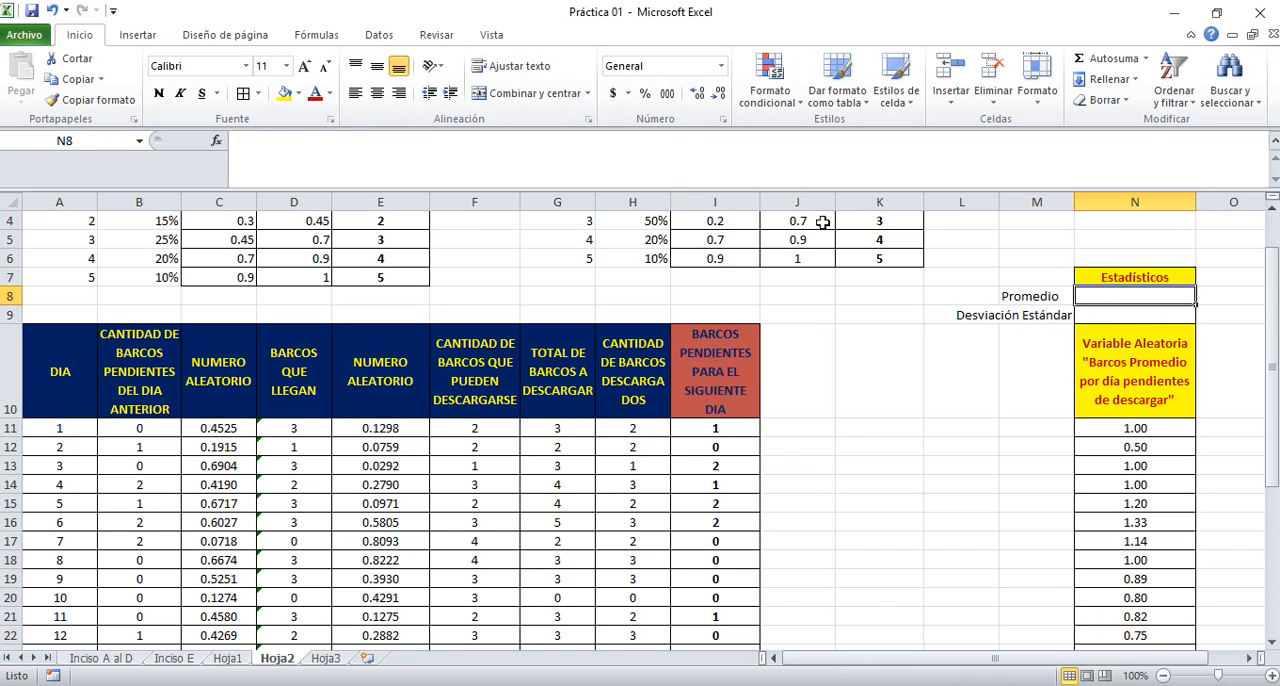
Enter the formula =PROMEDIO(I11:I40) in N8 to average the pending ships over the 30 days
{"action": "type", "text": "=promedio("}
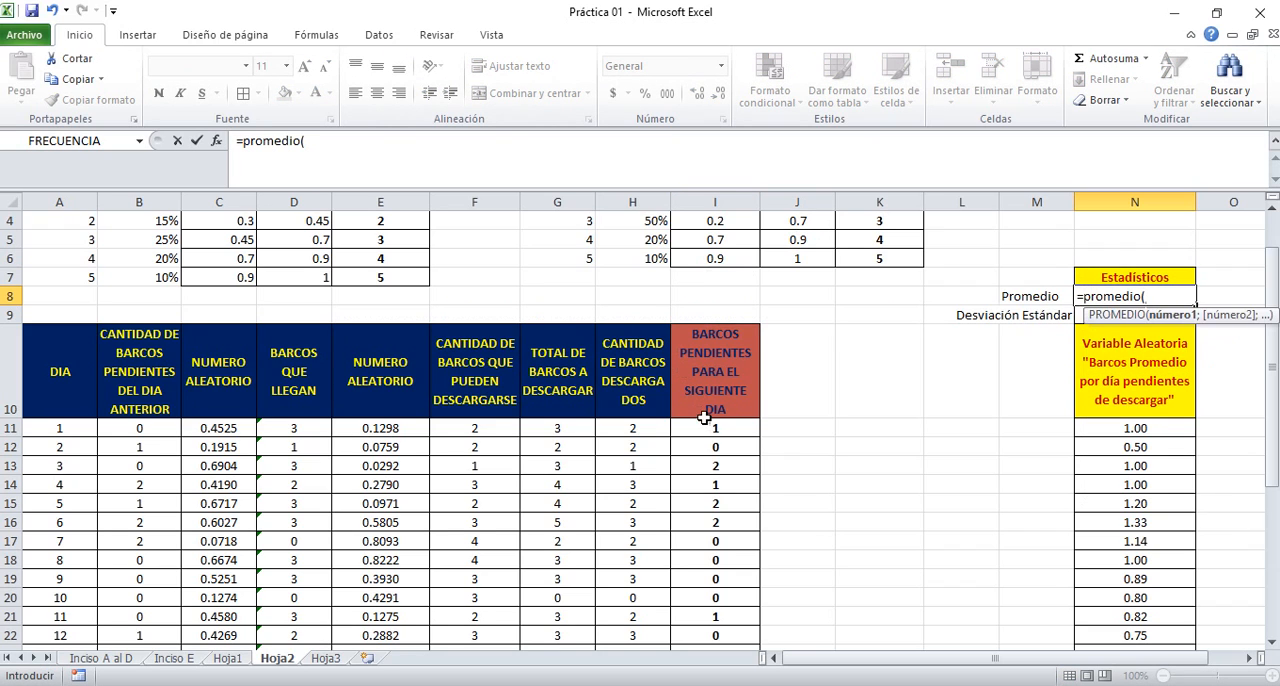
{"action": "left_click_drag", "start_coordinate": [705, 427], "coordinate": [720, 623]}
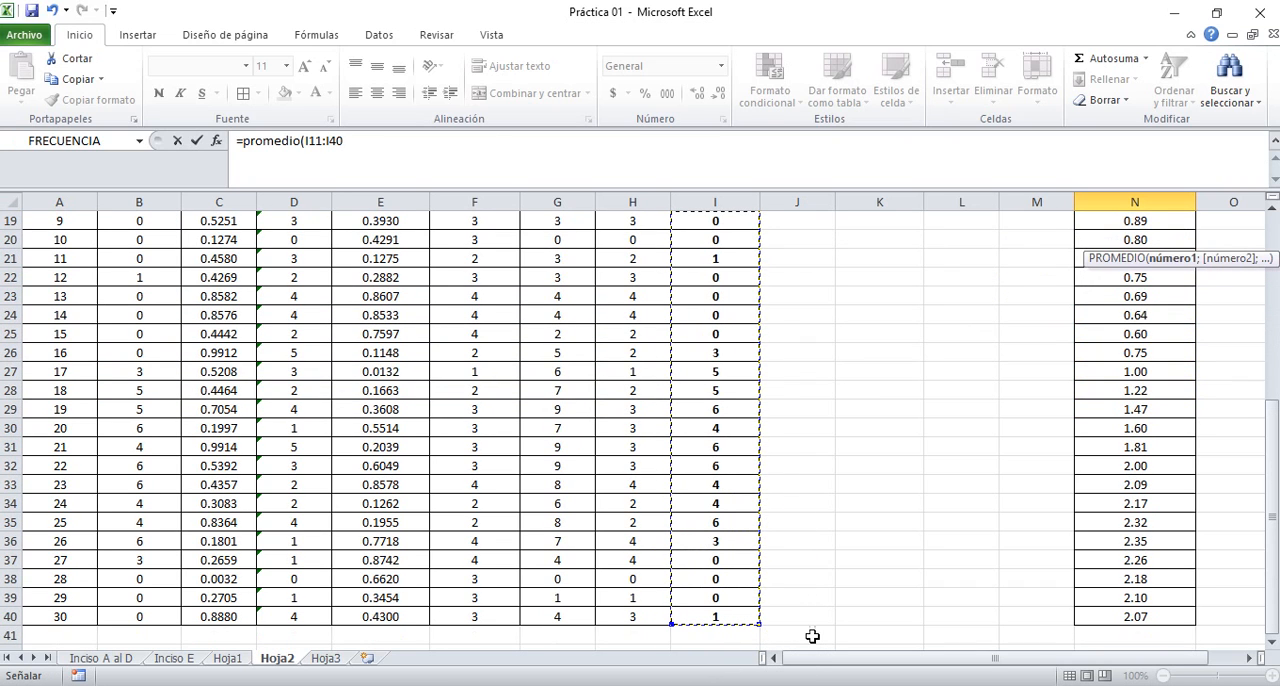
{"action": "type", "text": ")"}
{"action": "key", "text": "Return"}
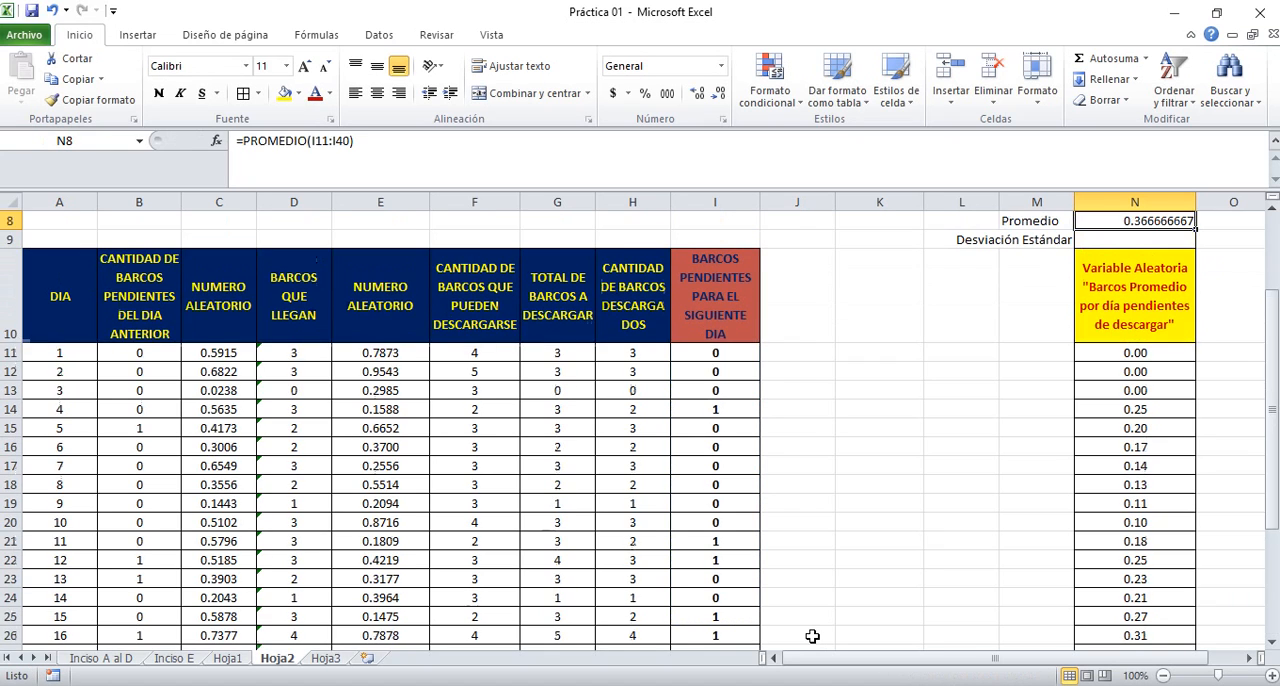
Format the Promedio result in N8 to four decimal places and centre it
{"action": "key", "text": "Down"}
{"action": "key", "text": "Down"}
{"action": "key", "text": "Down"}
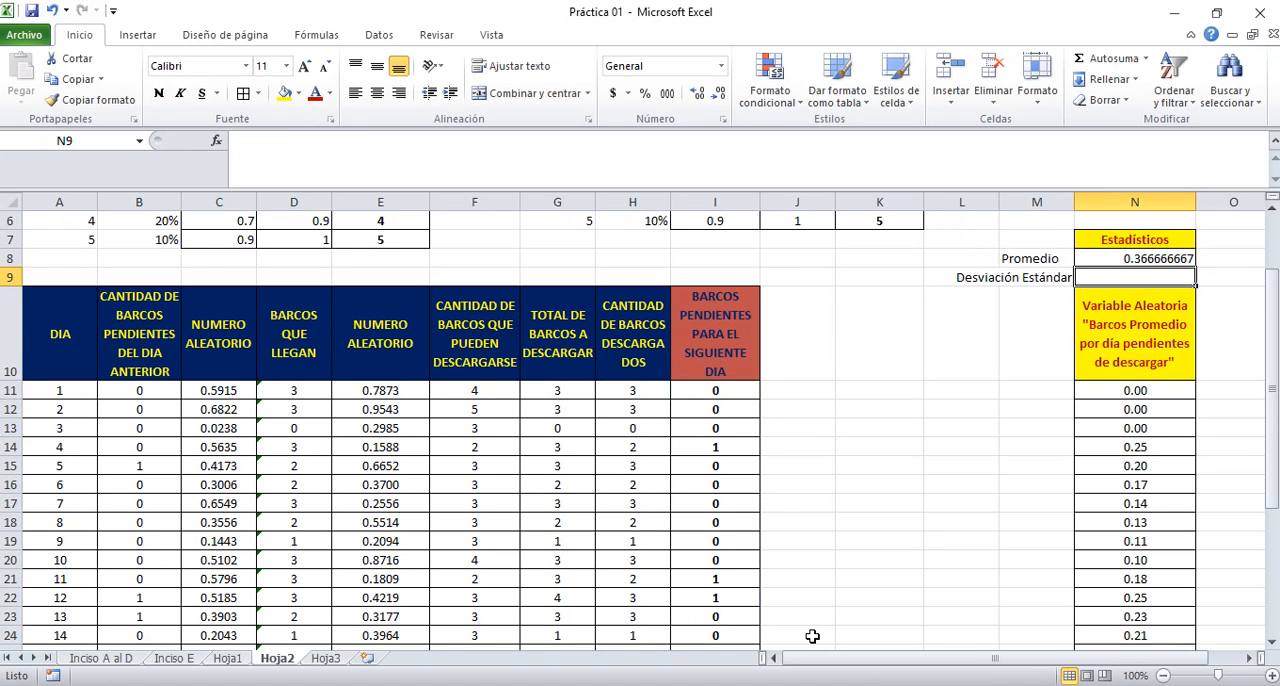
{"action": "key", "text": "Up"}
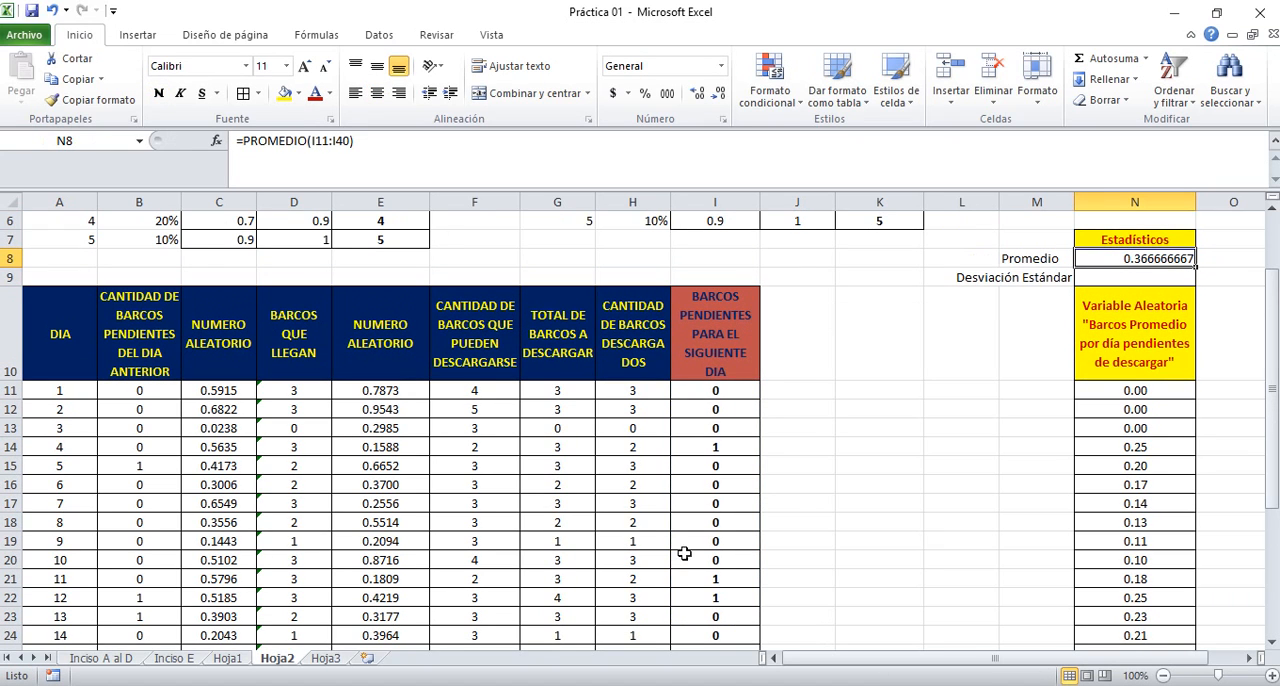
{"action": "left_click", "coordinate": [720, 95]}
{"action": "left_click", "coordinate": [720, 95]}
{"action": "left_click", "coordinate": [720, 95]}
{"action": "left_click", "coordinate": [720, 95]}
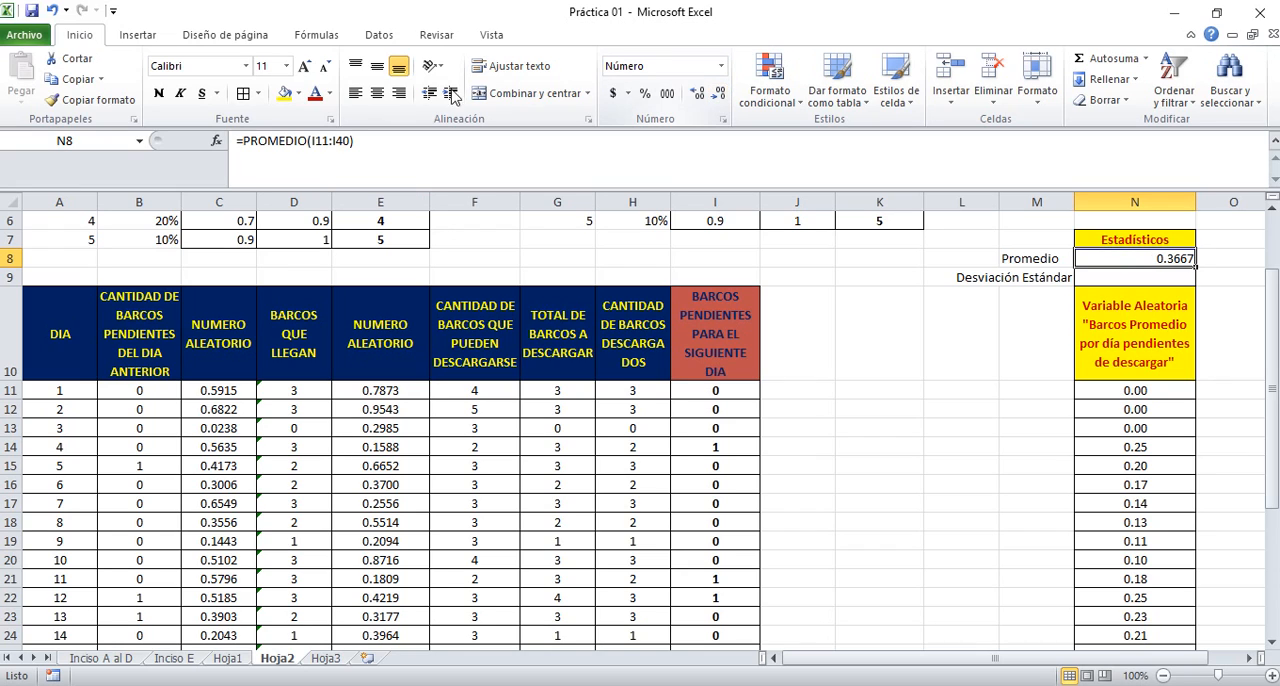
{"action": "left_click", "coordinate": [377, 93]}
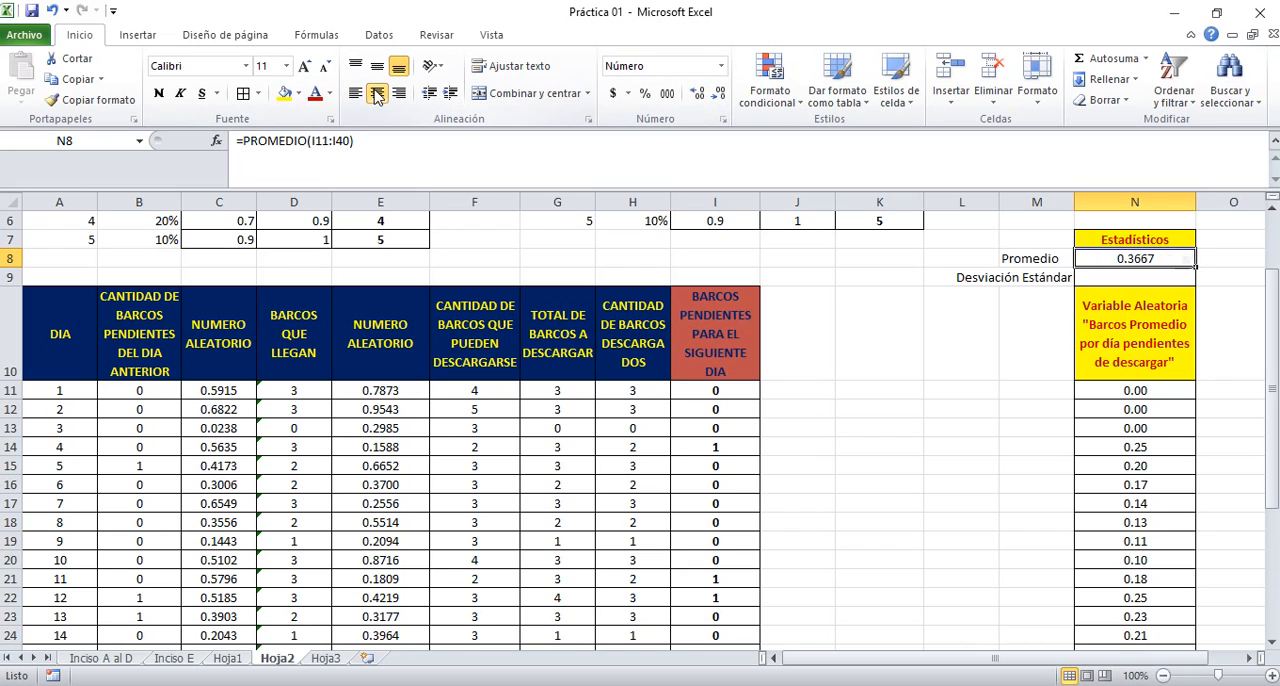
Enter the formula =DESVEST.M(I11:I40) in N9 for the sample standard deviation of the pending ships
{"action": "left_click", "coordinate": [1130, 275]}
{"action": "type", "text": "=desv"}
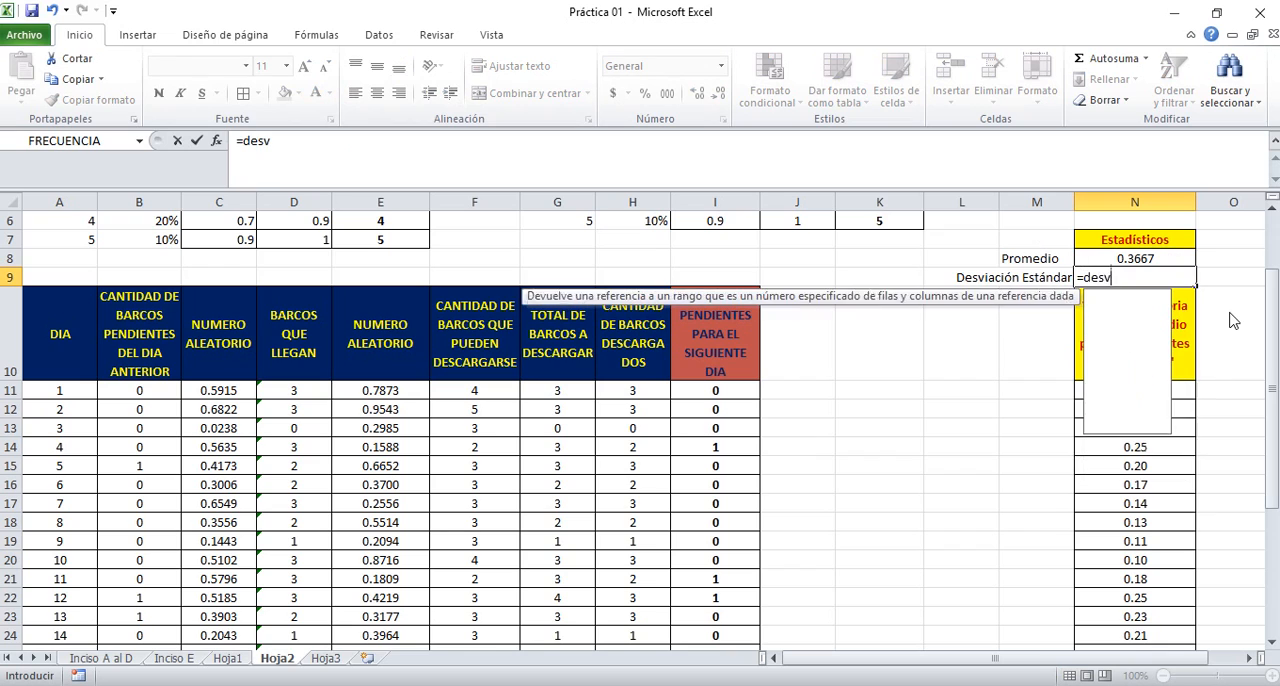
{"action": "type", "text": "est."}
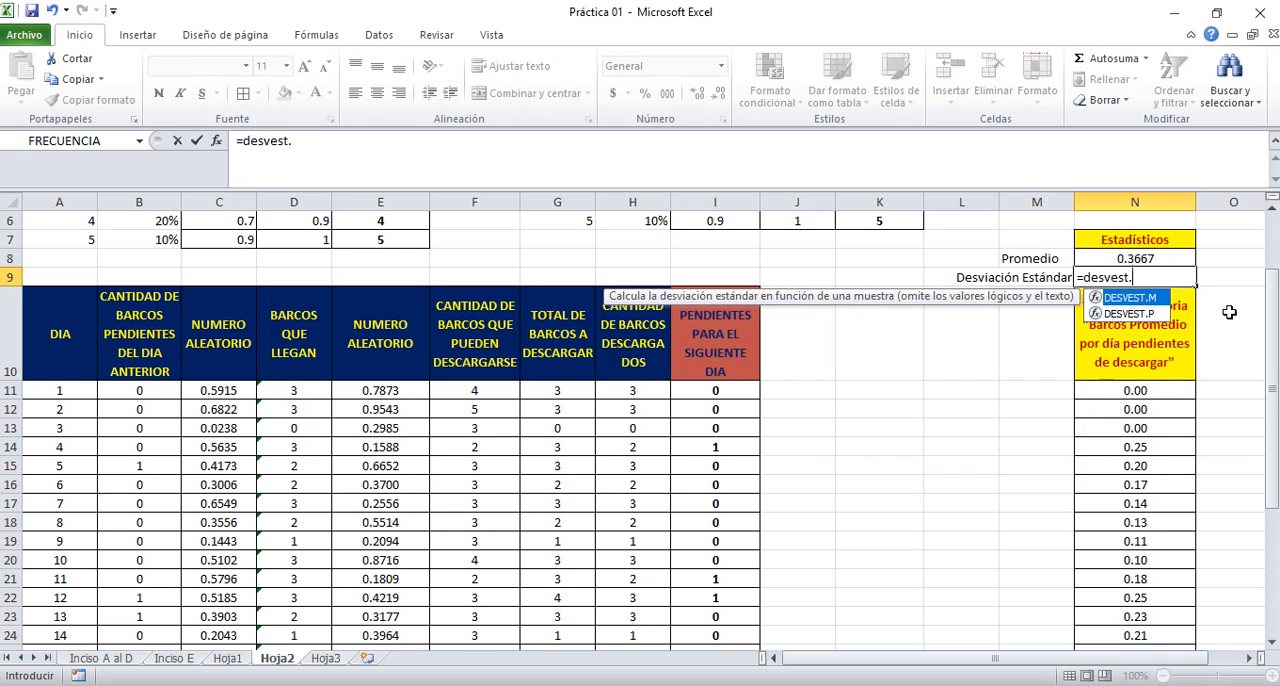
{"action": "type", "text": "m("}
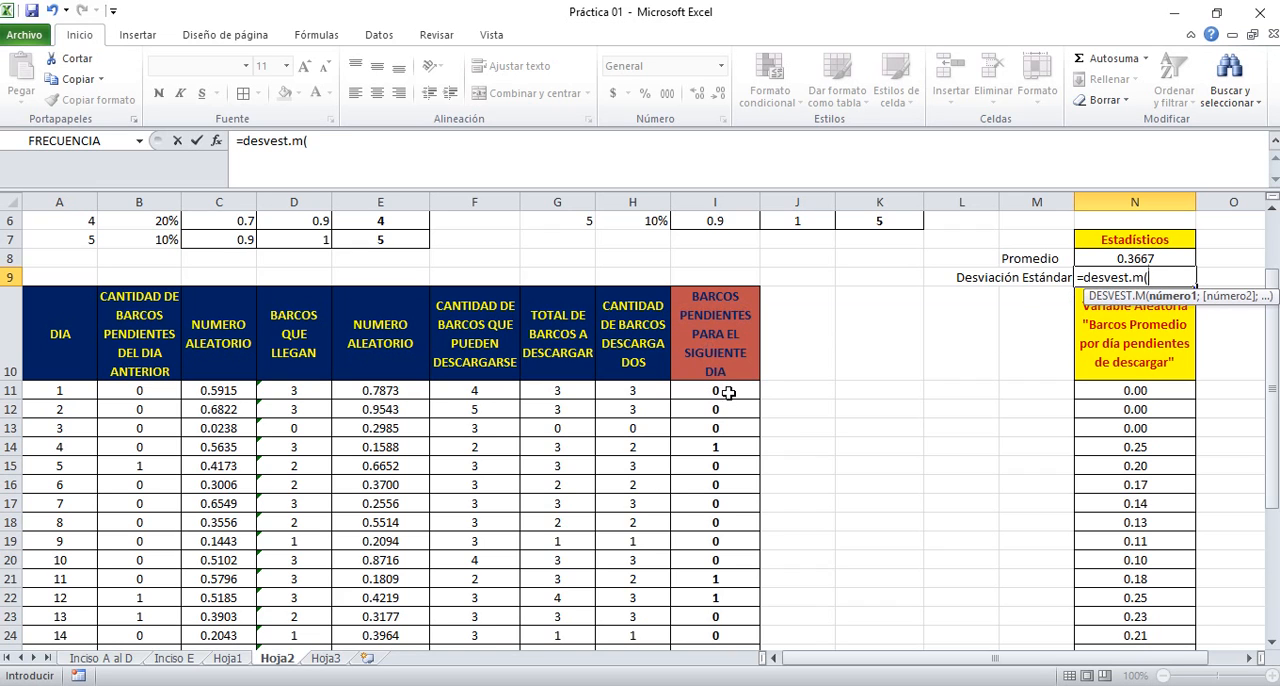
{"action": "left_click_drag", "start_coordinate": [727, 393], "coordinate": [787, 676]}
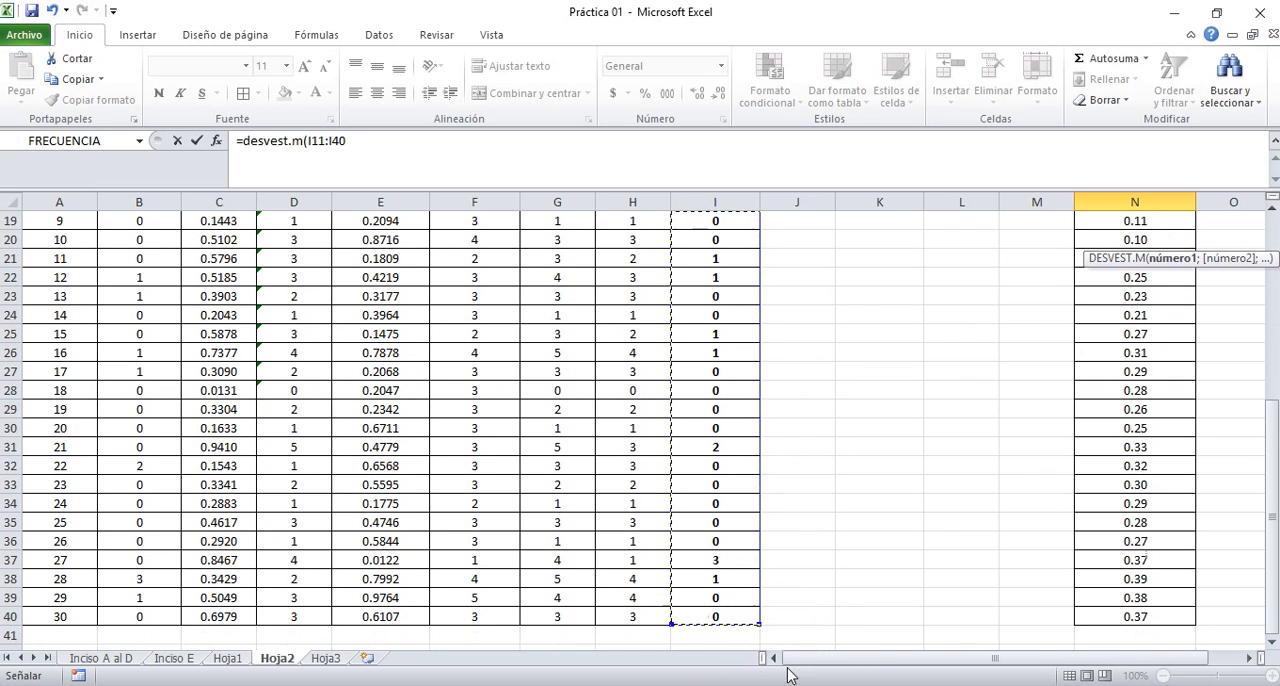
{"action": "type", "text": ")"}
{"action": "key", "text": "Return"}
Centre the standard deviation result in N9
{"action": "key", "text": "Up"}
{"action": "key", "text": "Up"}
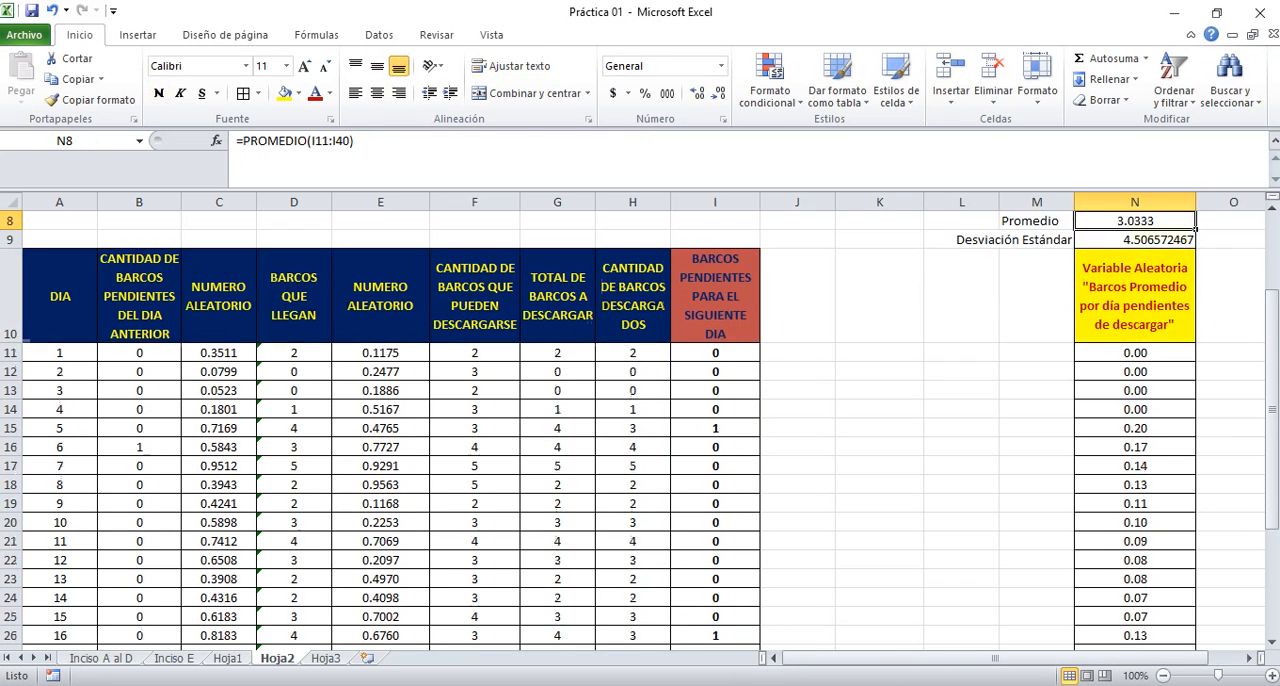
{"action": "scroll", "coordinate": [640, 400], "scroll_direction": "up", "scroll_amount": 1}
{"action": "key", "text": "Up"}
{"action": "key", "text": "Down"}
{"action": "key", "text": "Down"}
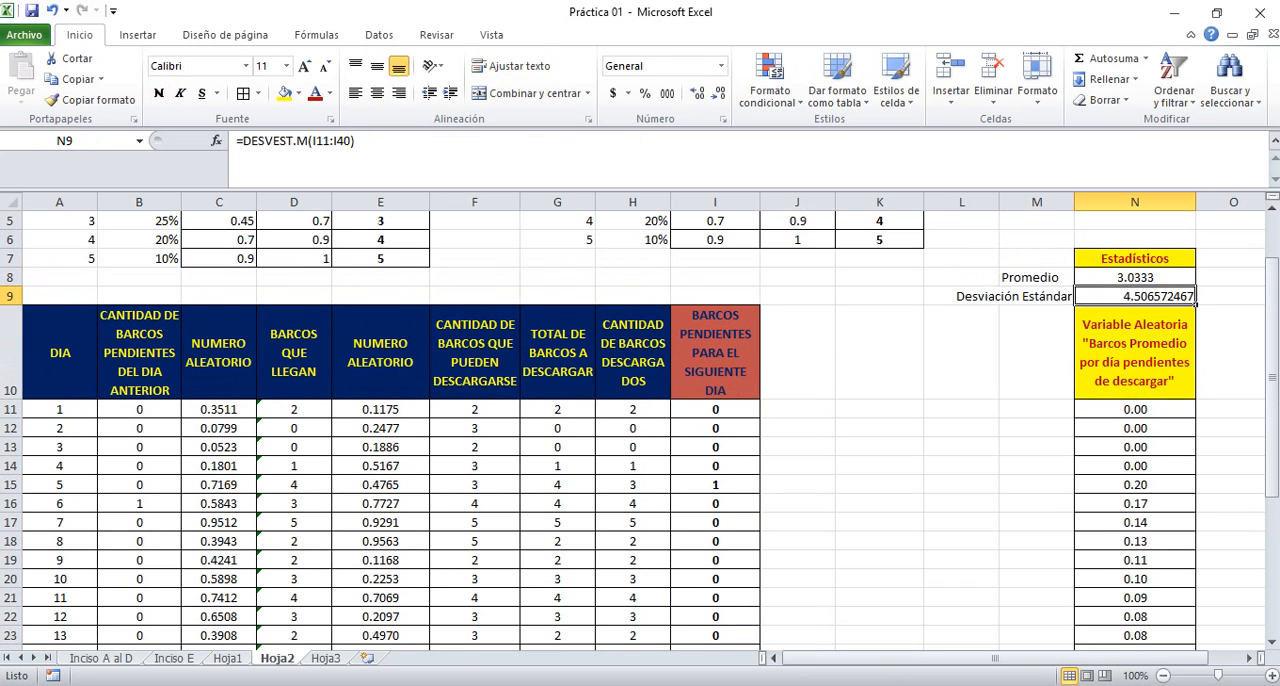
{"action": "left_click", "coordinate": [377, 92]}
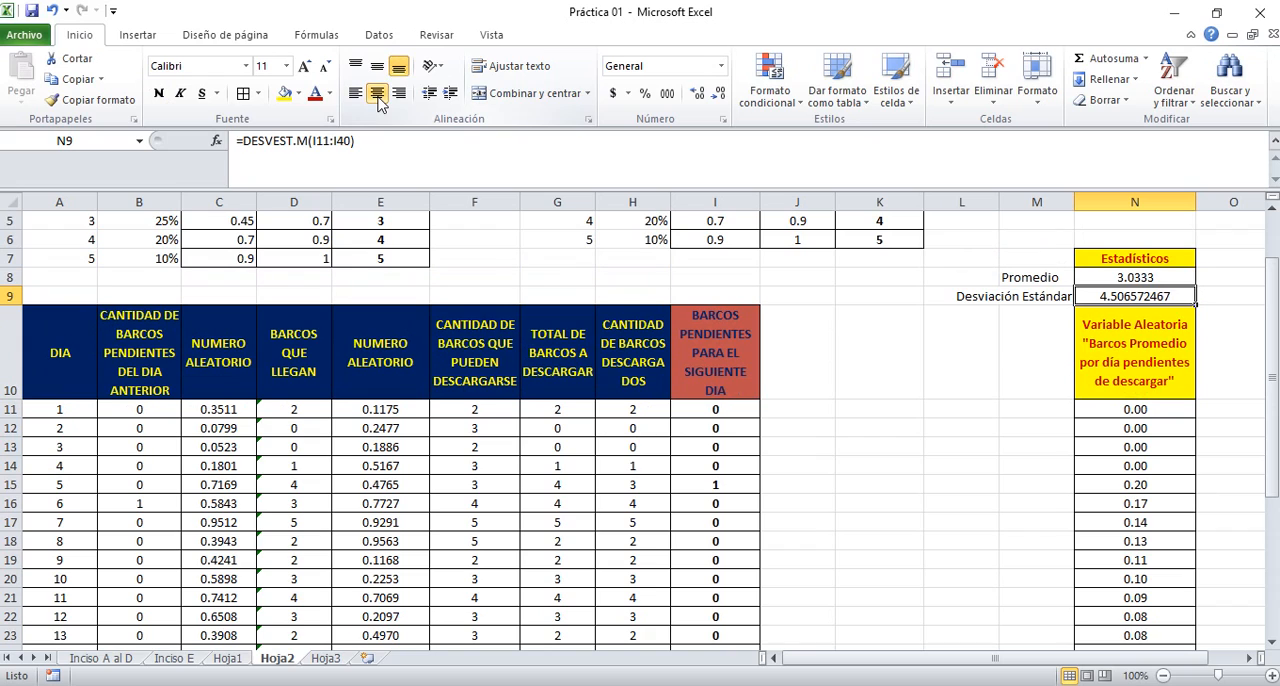
{"action": "left_click", "coordinate": [867, 373]}
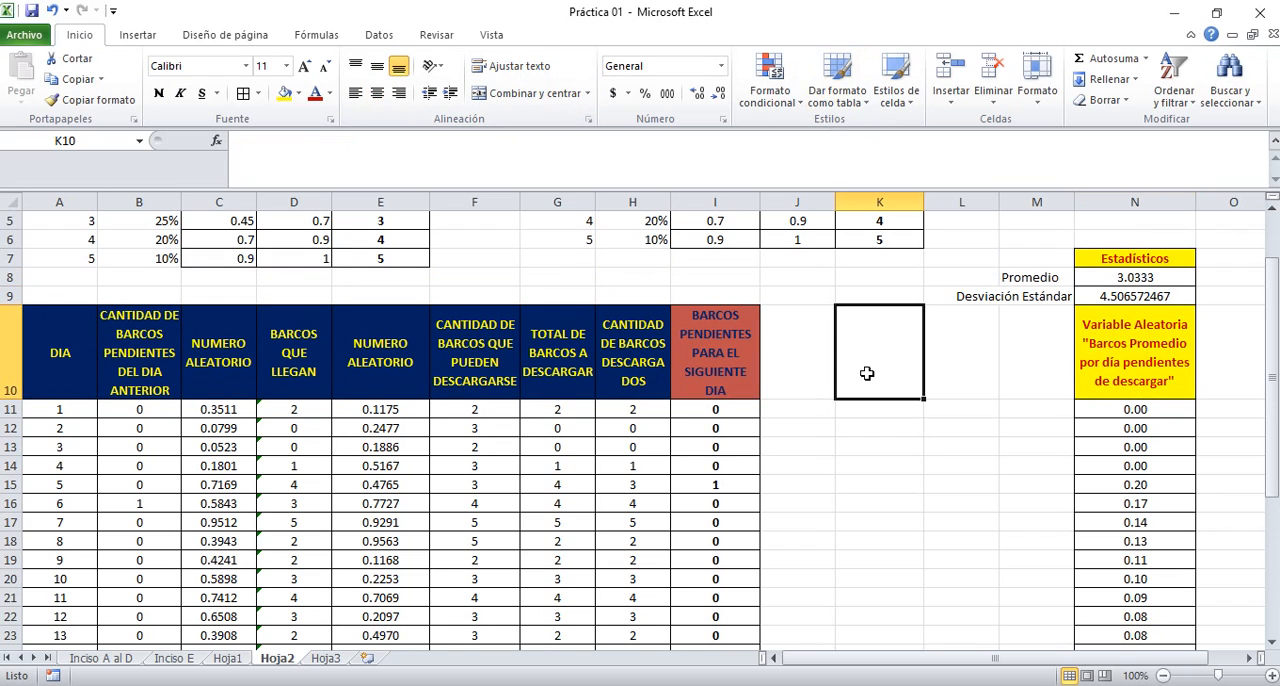
{"action": "key", "text": "Up"}
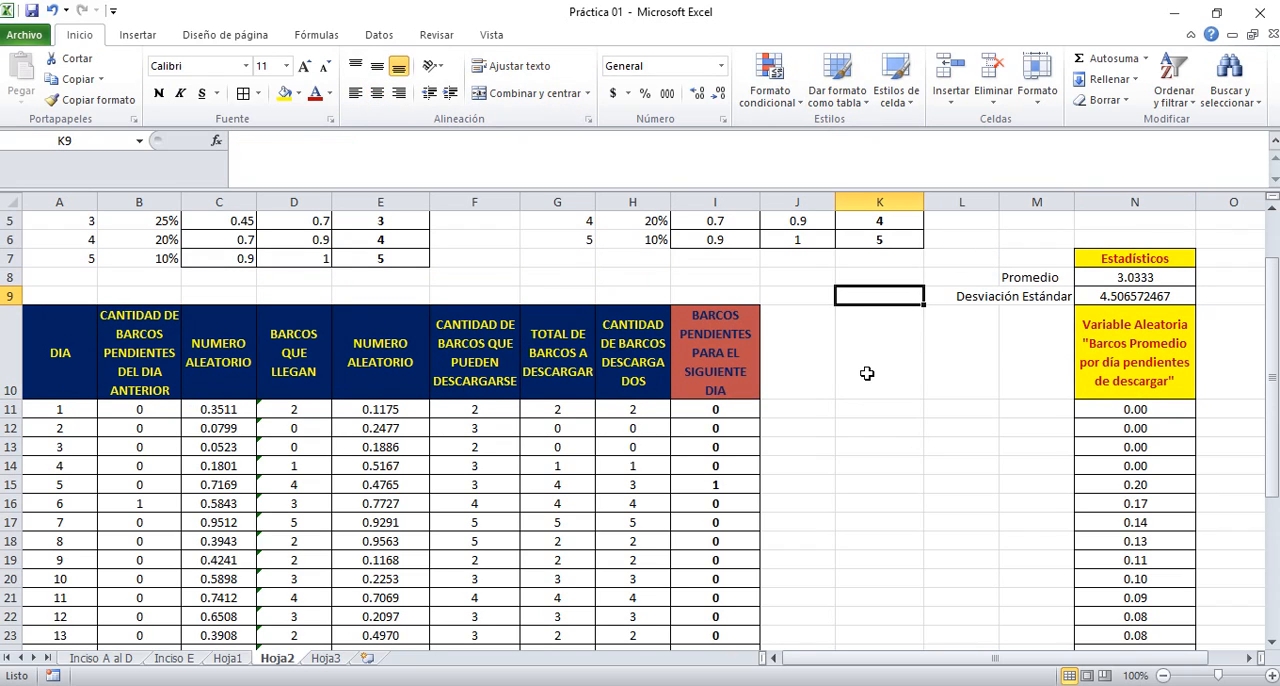
{"action": "key", "text": "Down"}
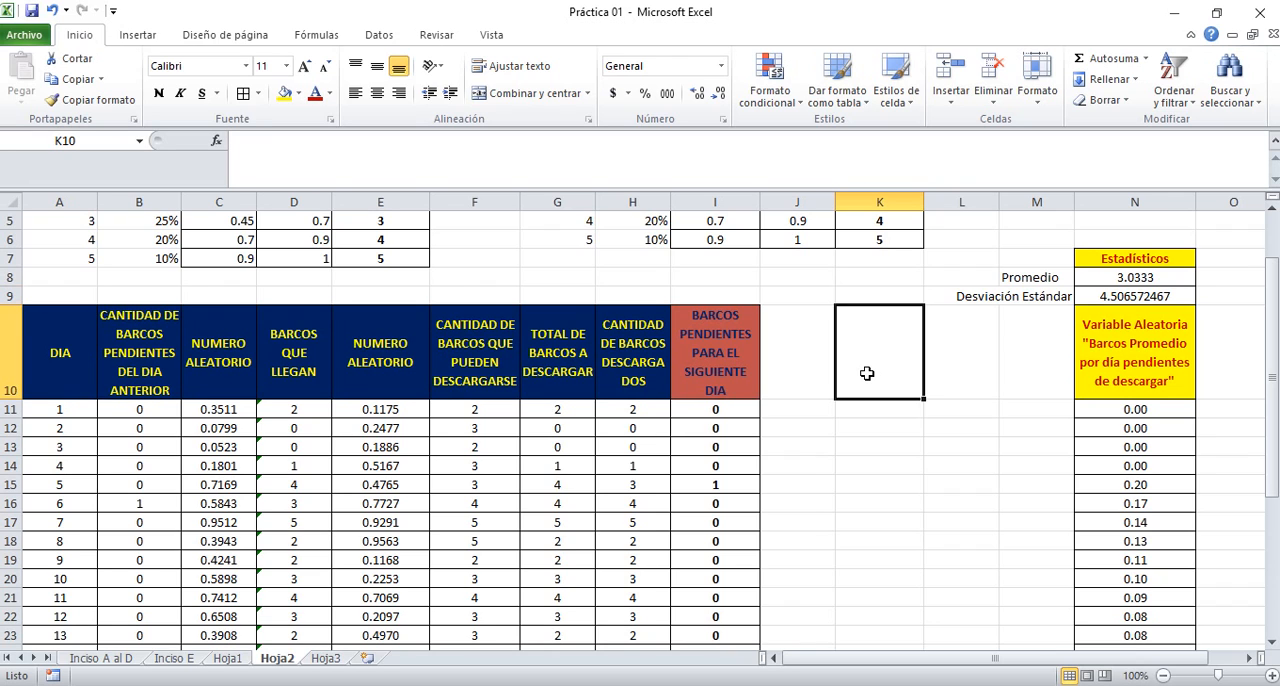
Insert a basic 2D line chart of the random variable from N10:N40, including its header, and remove the chart's legend
{"action": "key", "text": "Right"}
{"action": "key", "text": "Right"}
{"action": "key", "text": "Right"}
{"action": "key", "text": "Right"}
{"action": "key", "text": "Right"}
{"action": "key", "text": "Left"}
{"action": "key", "text": "Left"}
{"action": "key", "text": "Down"}
{"action": "key", "text": "Down"}
{"action": "key", "text": "Down"}
{"action": "key", "text": "Down"}
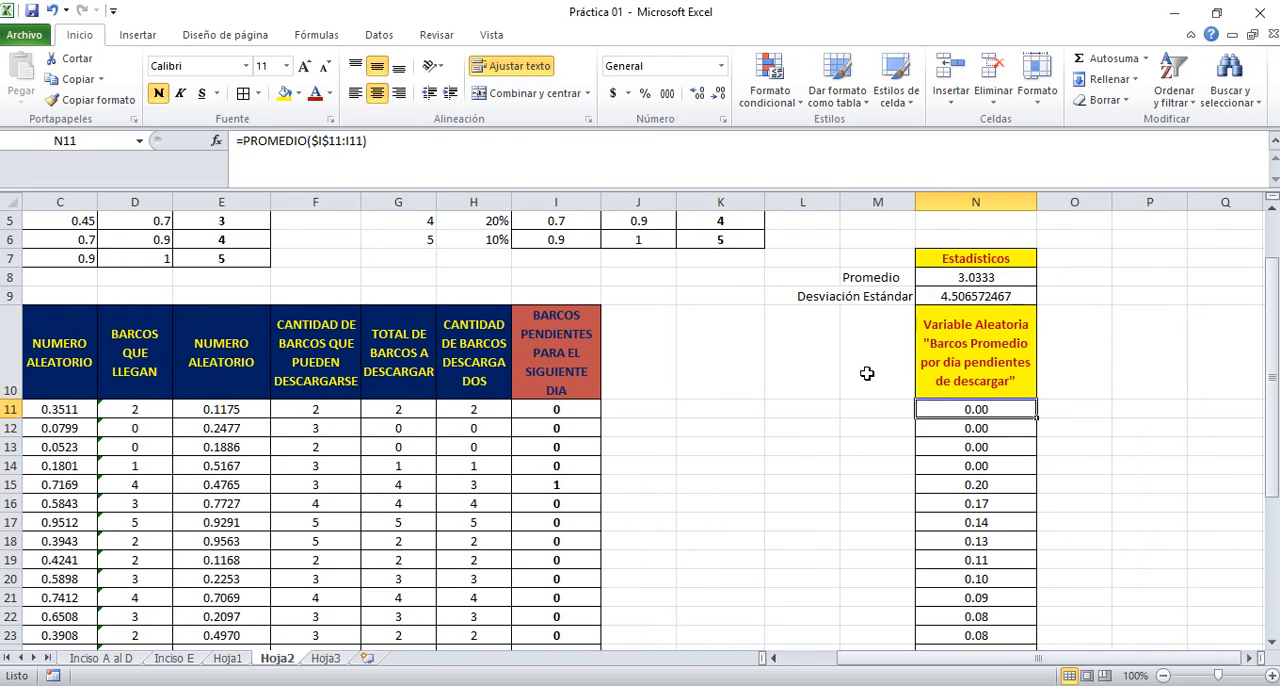
{"action": "key", "text": "Up"}
{"action": "key", "text": "Up"}
{"action": "key", "text": "Up"}
{"action": "key", "text": "Up"}
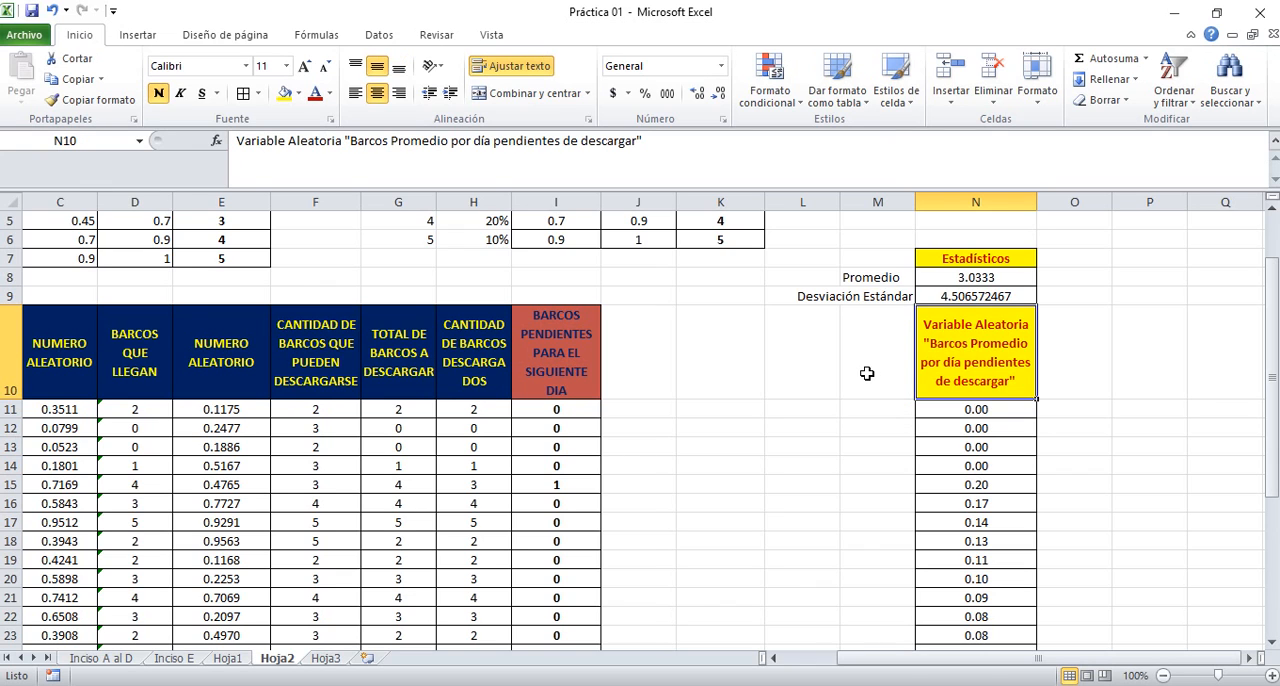
{"action": "key", "text": "shift+Down"}
{"action": "key", "text": "shift+Down"}
{"action": "key", "text": "shift+Down"}
{"action": "key", "text": "shift+Down"}
{"action": "key", "text": "shift+Down"}
{"action": "key", "text": "shift+Down"}
{"action": "key", "text": "shift+Down"}
{"action": "key", "text": "shift+Down"}
{"action": "key", "text": "shift+Down"}
{"action": "key", "text": "shift+Down"}
{"action": "key", "text": "shift+Down"}
{"action": "key", "text": "shift+Down"}
{"action": "key", "text": "shift+Down"}
{"action": "key", "text": "shift+Down"}
{"action": "key", "text": "shift+Down"}
{"action": "key", "text": "shift+Down"}
{"action": "key", "text": "shift+Down"}
{"action": "key", "text": "shift+Down"}
{"action": "key", "text": "shift+Down"}
{"action": "key", "text": "shift+Down"}
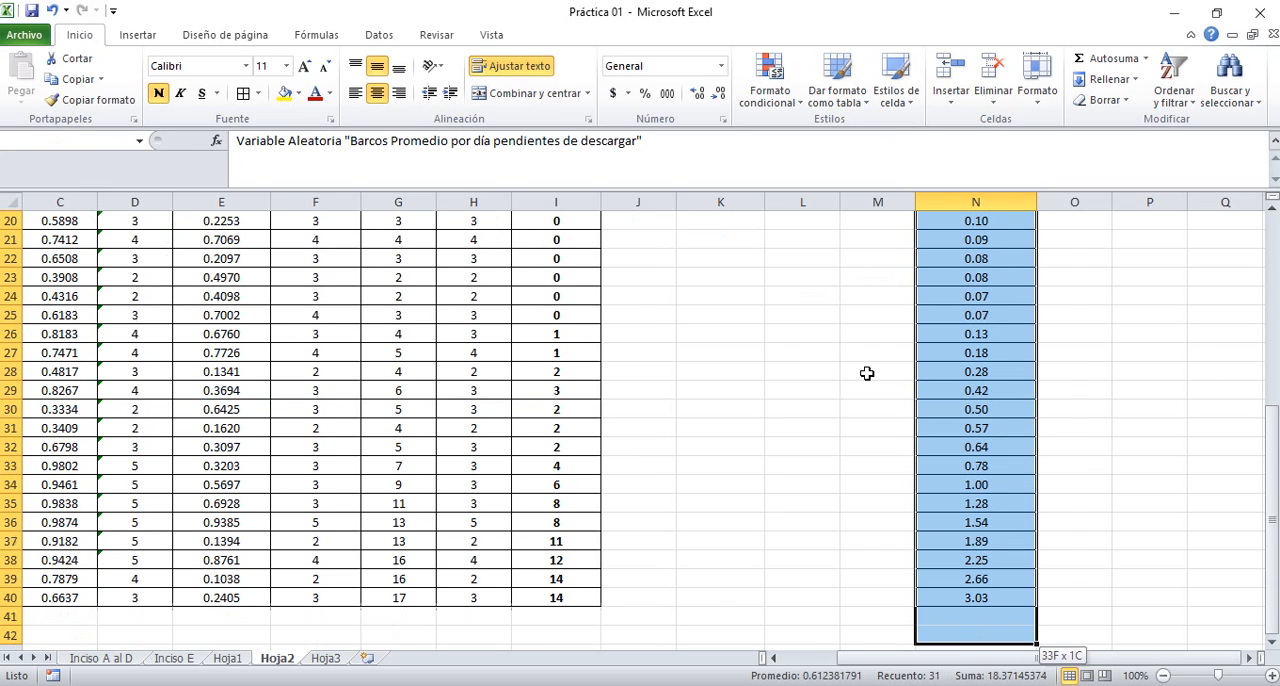
{"action": "key", "text": "shift+Up"}
{"action": "key", "text": "shift+Up"}
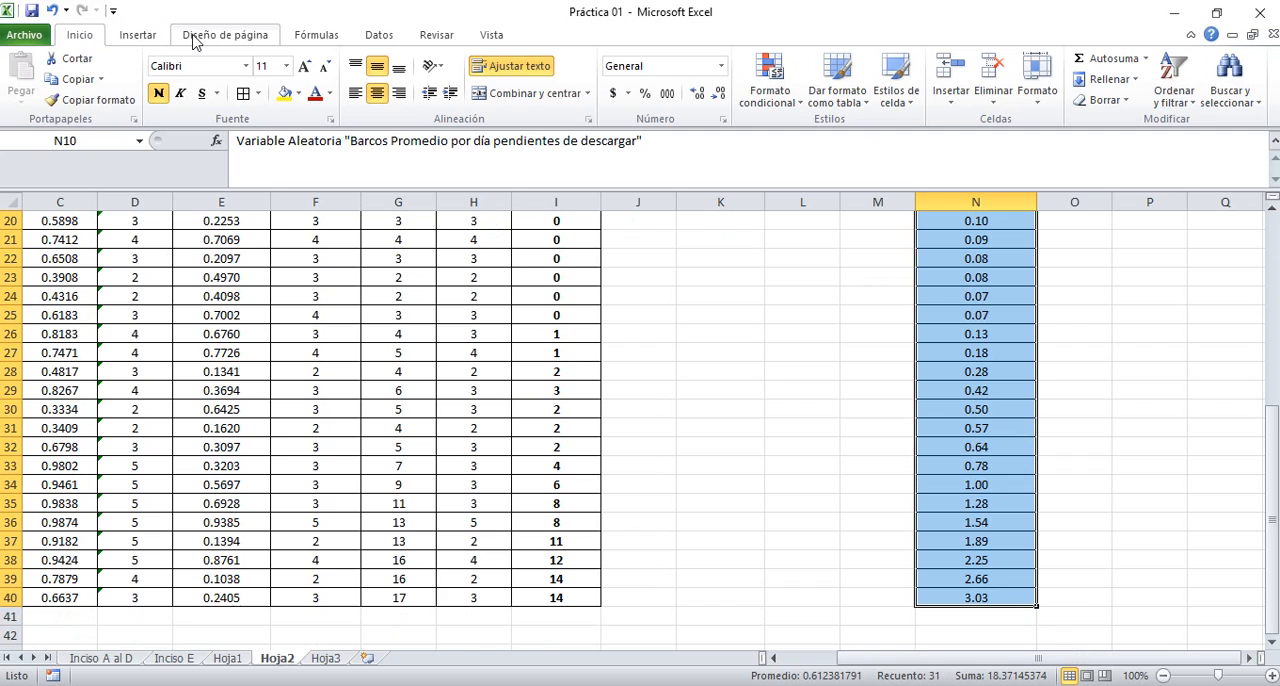
{"action": "left_click", "coordinate": [137, 35]}
{"action": "left_click", "coordinate": [419, 92]}
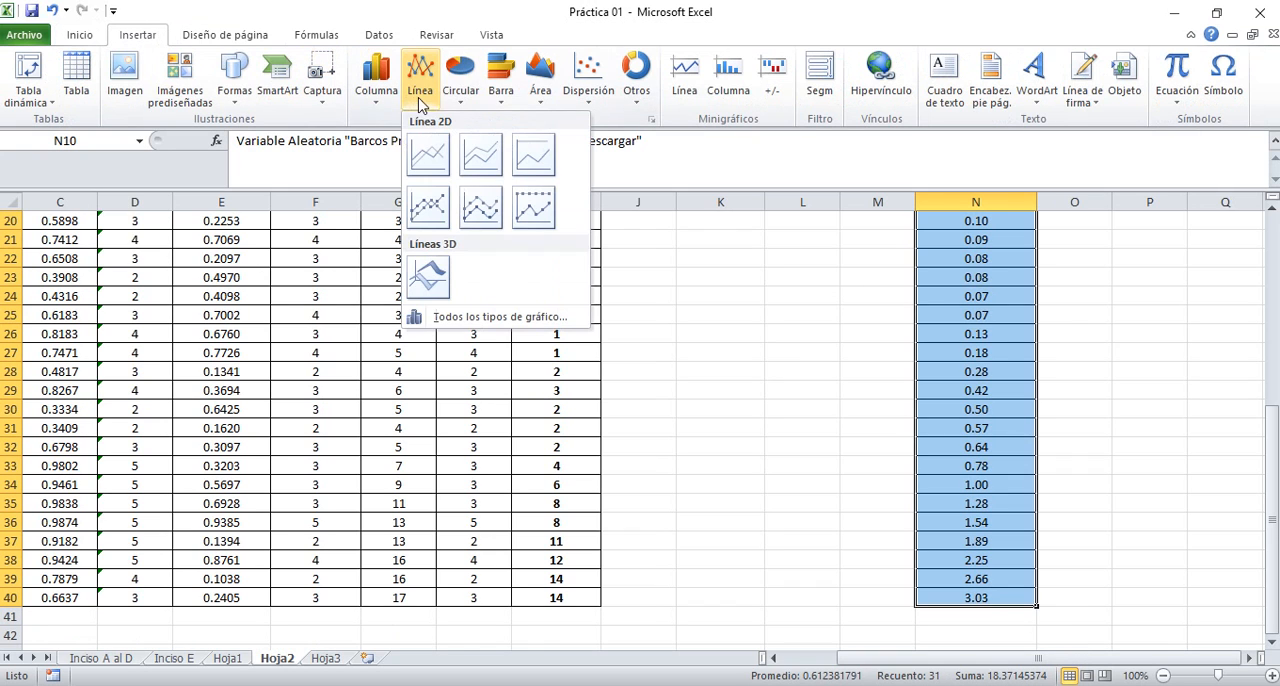
{"action": "left_click", "coordinate": [428, 158]}
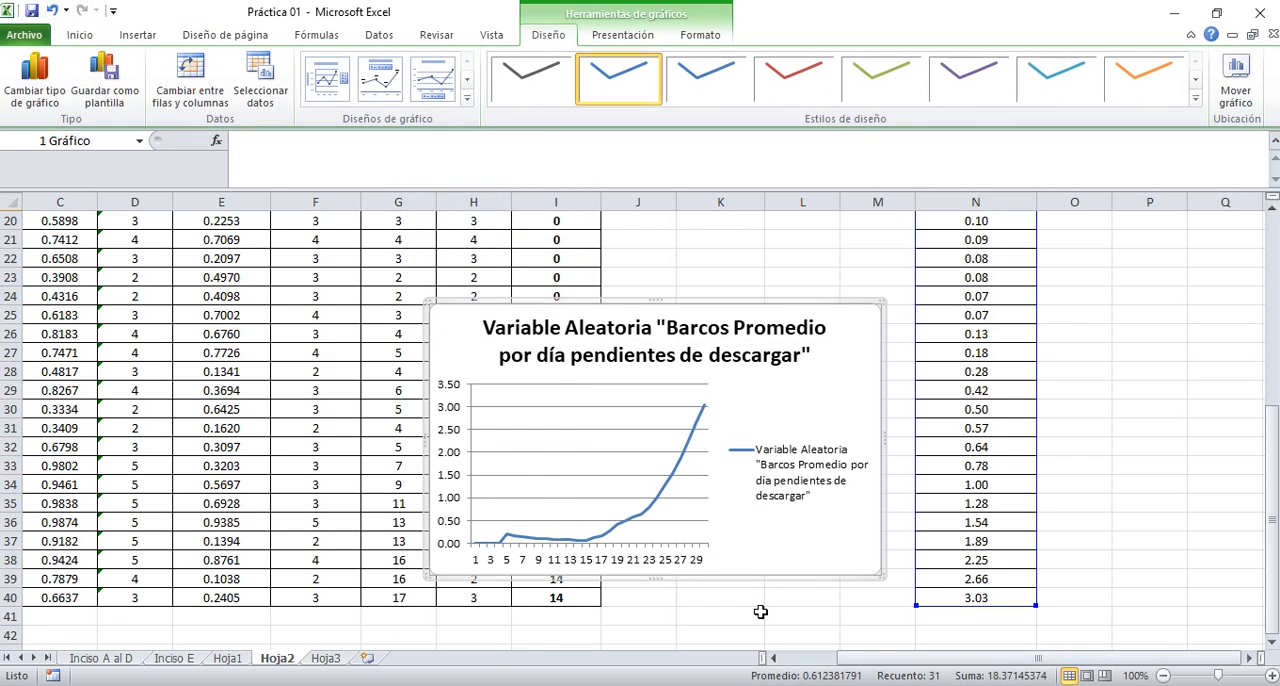
{"action": "left_click", "coordinate": [800, 470]}
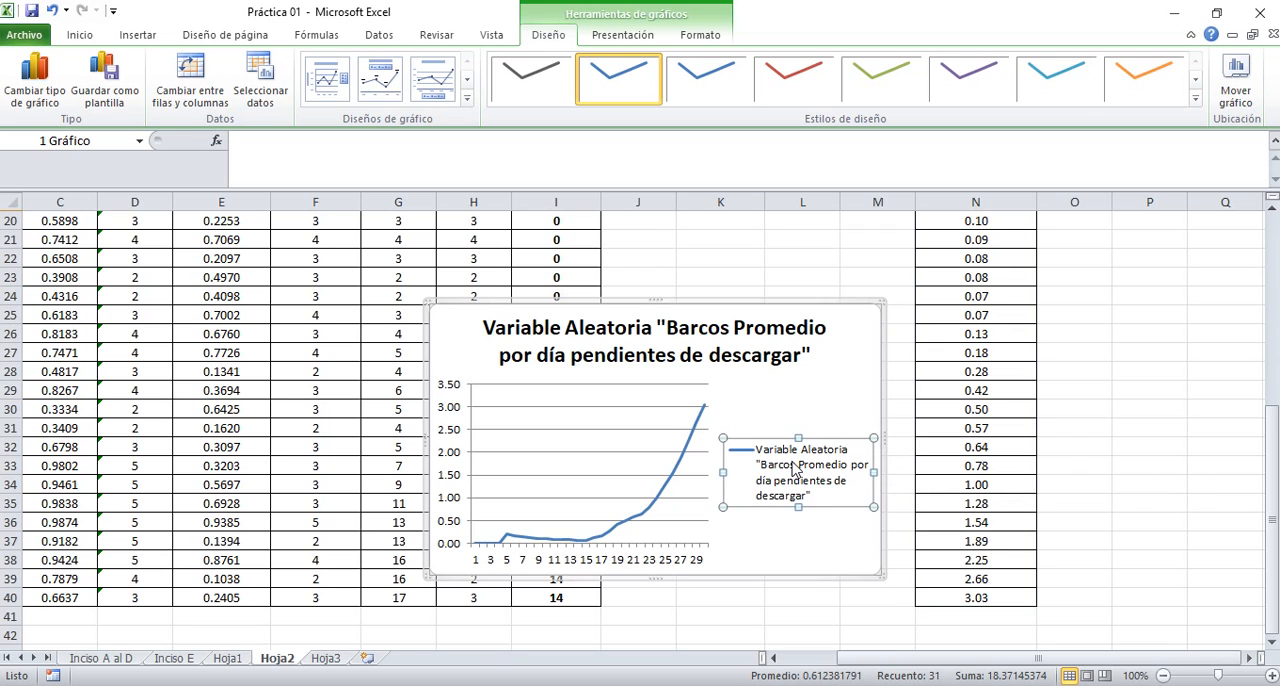
{"action": "key", "text": "Delete"}
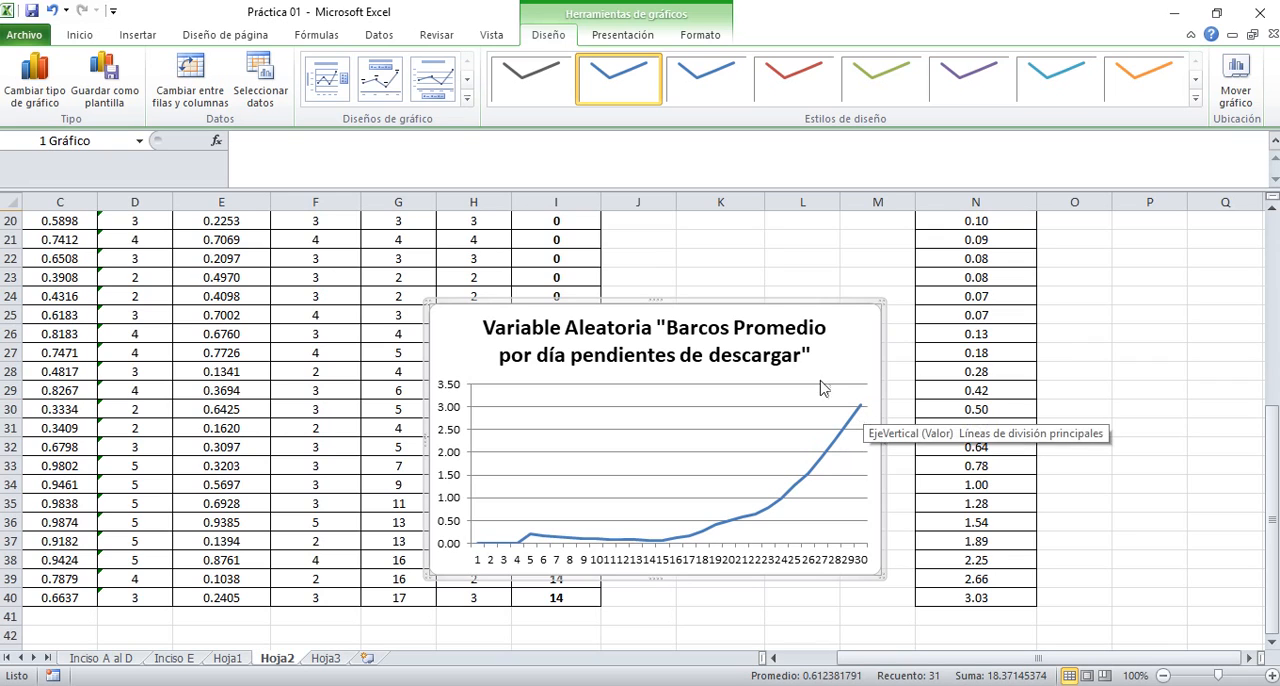
Recalculate the random simulation by re-entering the empty cell P31, and examine how the line chart changes
{"action": "left_click", "coordinate": [1167, 422]}
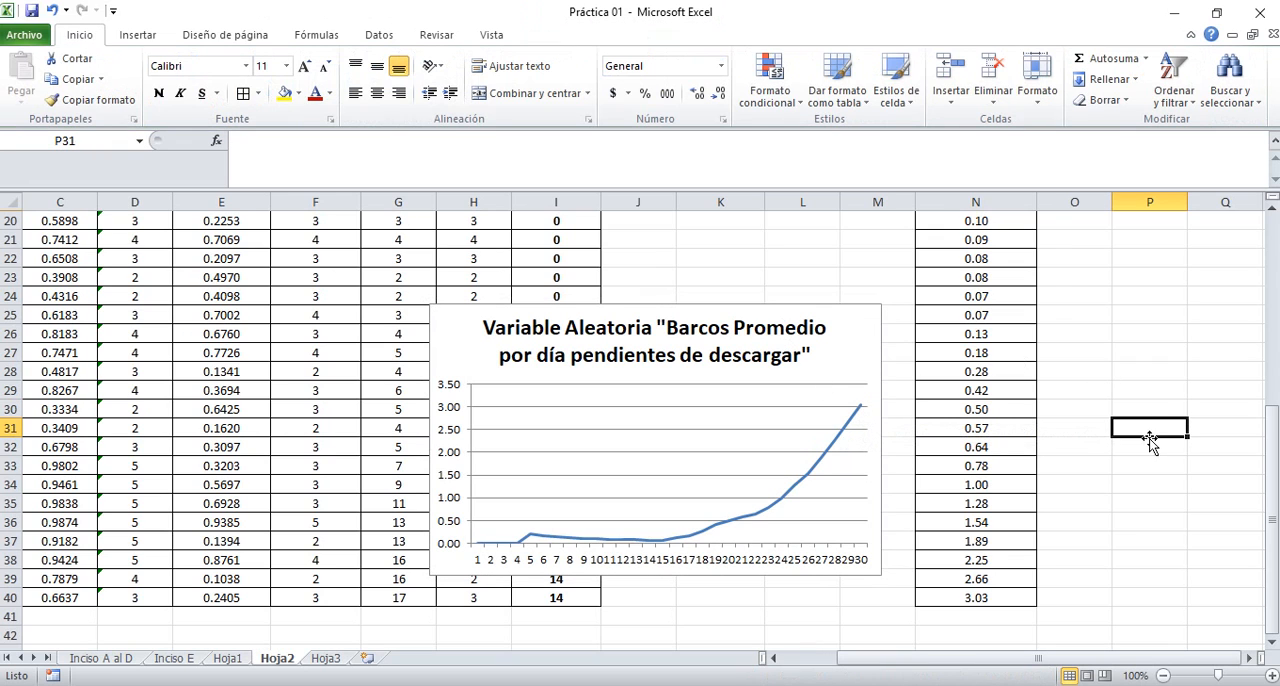
{"action": "double_click", "coordinate": [1150, 437]}
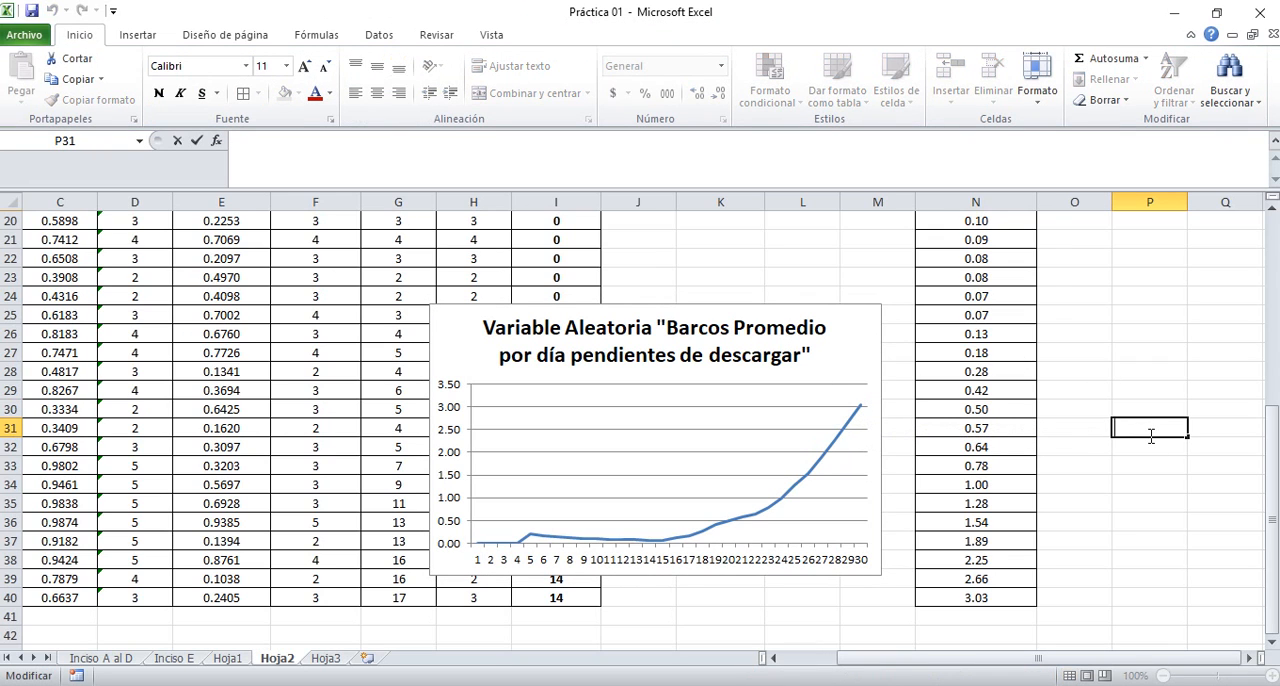
{"action": "key", "text": "Return"}
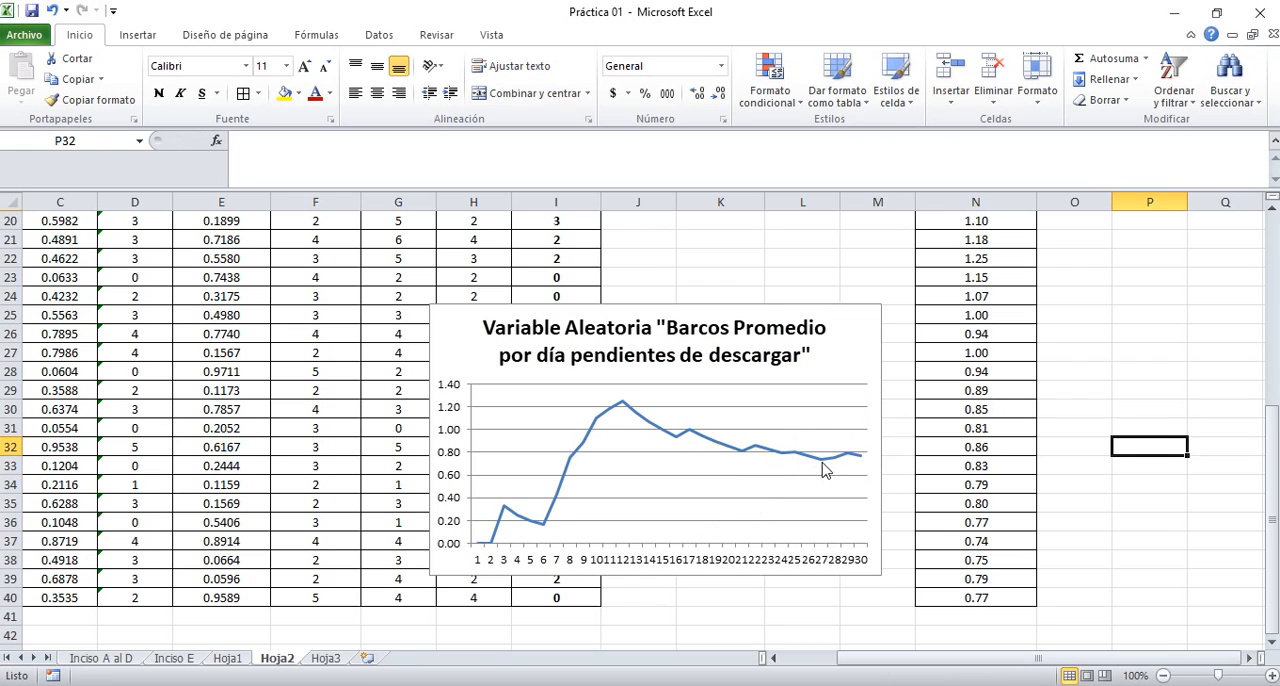
Move the line chart beside the Estadísticos section, over columns O to T starting at row 1, and delete its title
{"action": "mouse_move", "coordinate": [783, 458]}
{"action": "left_click", "coordinate": [832, 311]}
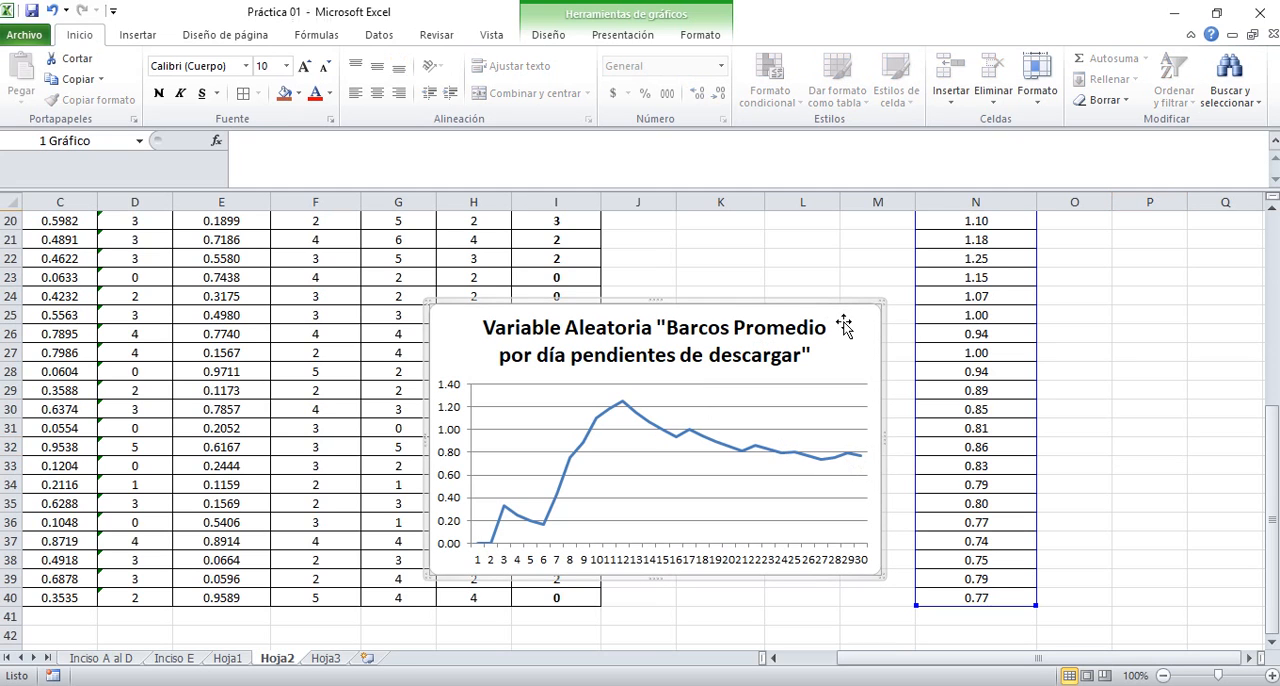
{"action": "left_click_drag", "start_coordinate": [880, 256], "coordinate": [1192, 215]}
{"action": "left_click", "coordinate": [1092, 278]}
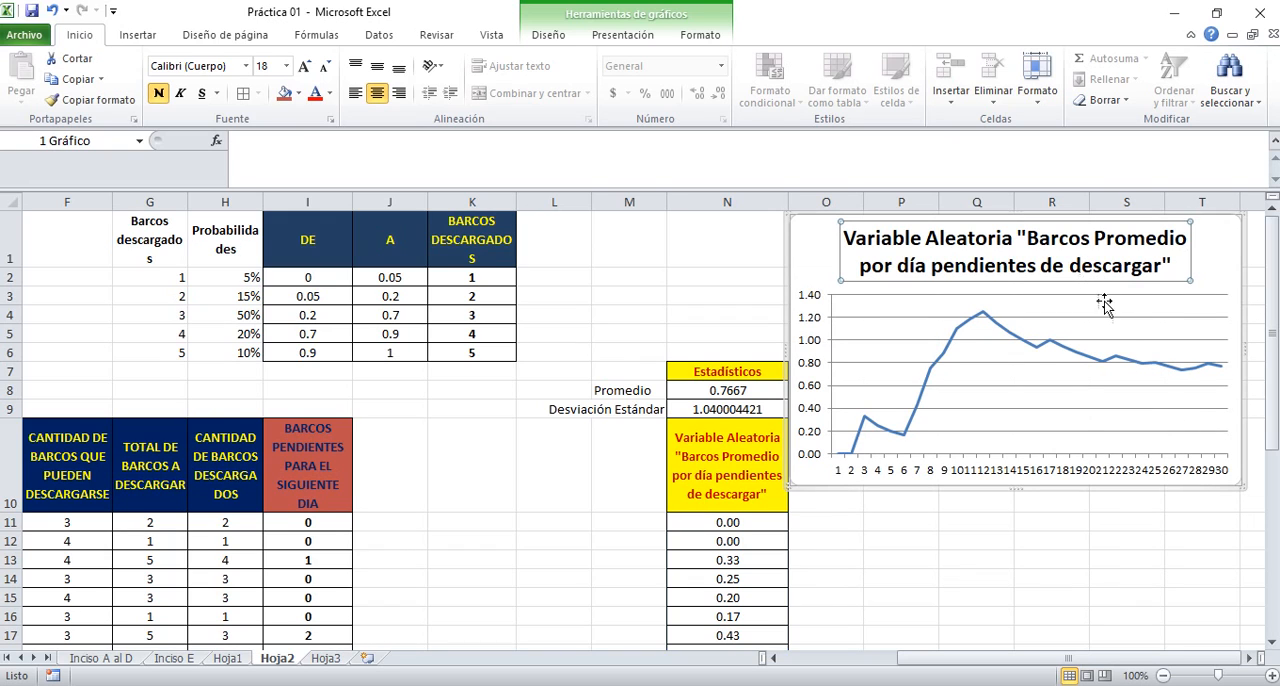
{"action": "key", "text": "Delete"}
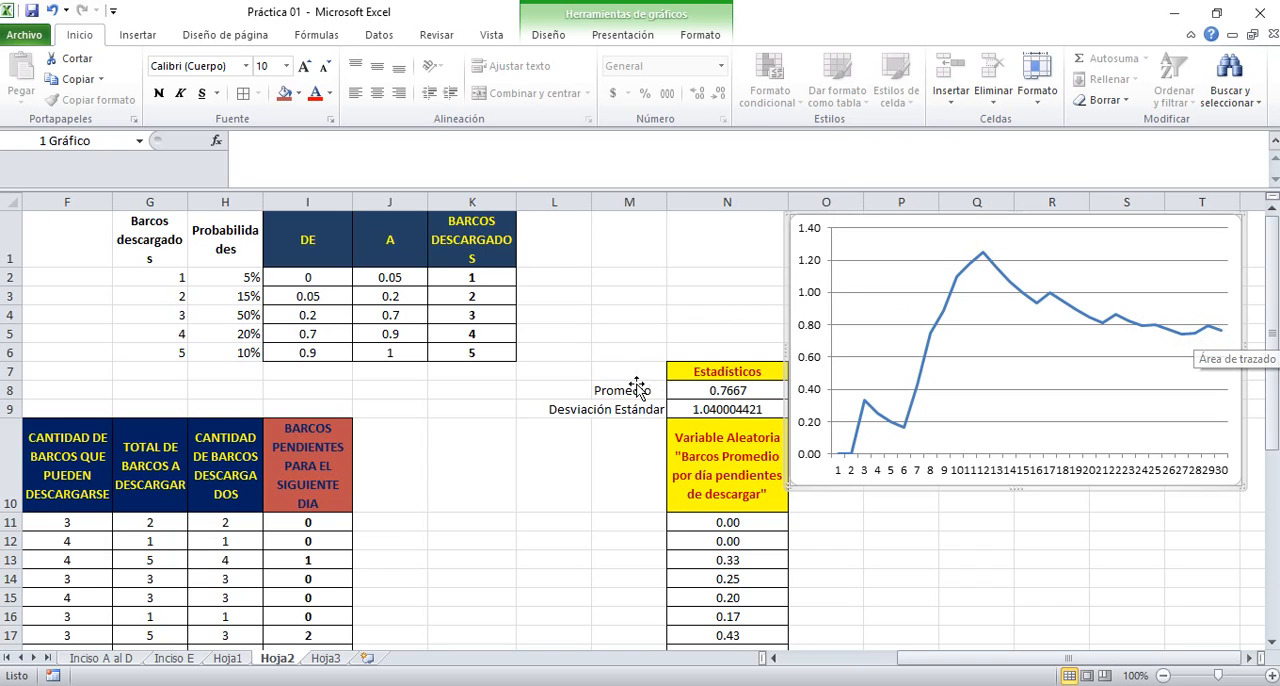
Recalculate the simulation again by re-entering the empty cell L11, and compare the chart with the mean and standard deviation
{"action": "left_click", "coordinate": [543, 516]}
{"action": "double_click", "coordinate": [544, 516]}
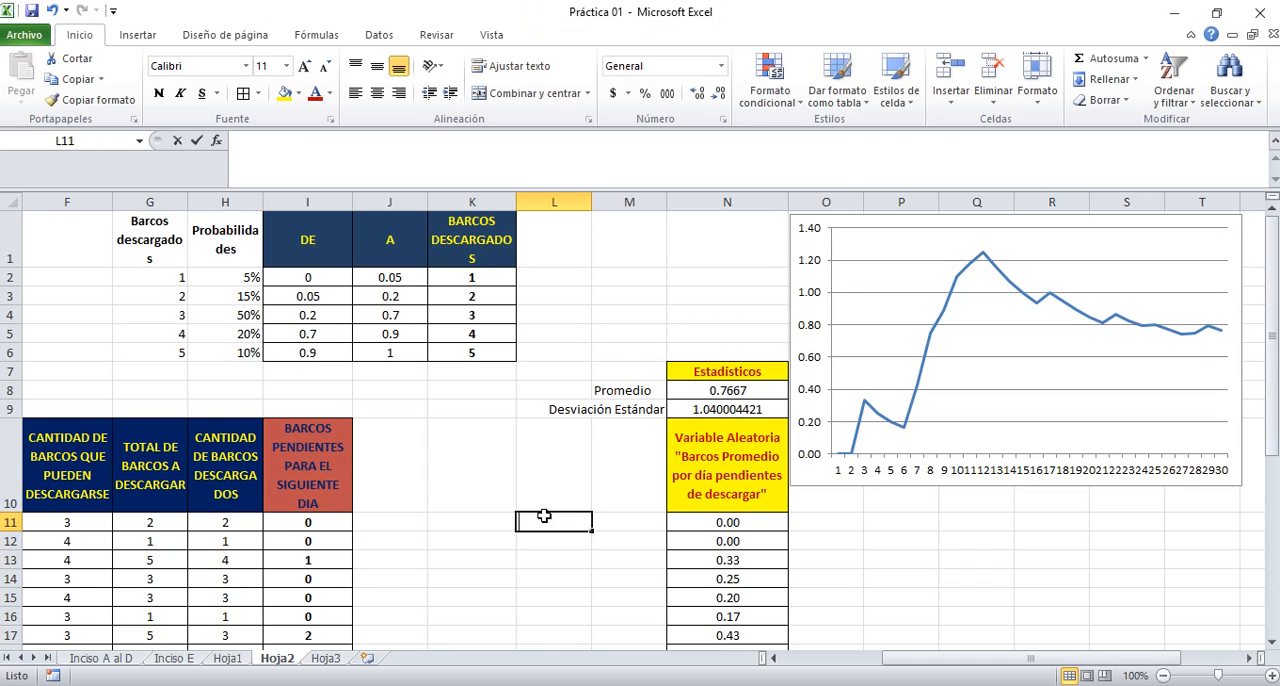
{"action": "key", "text": "Return"}
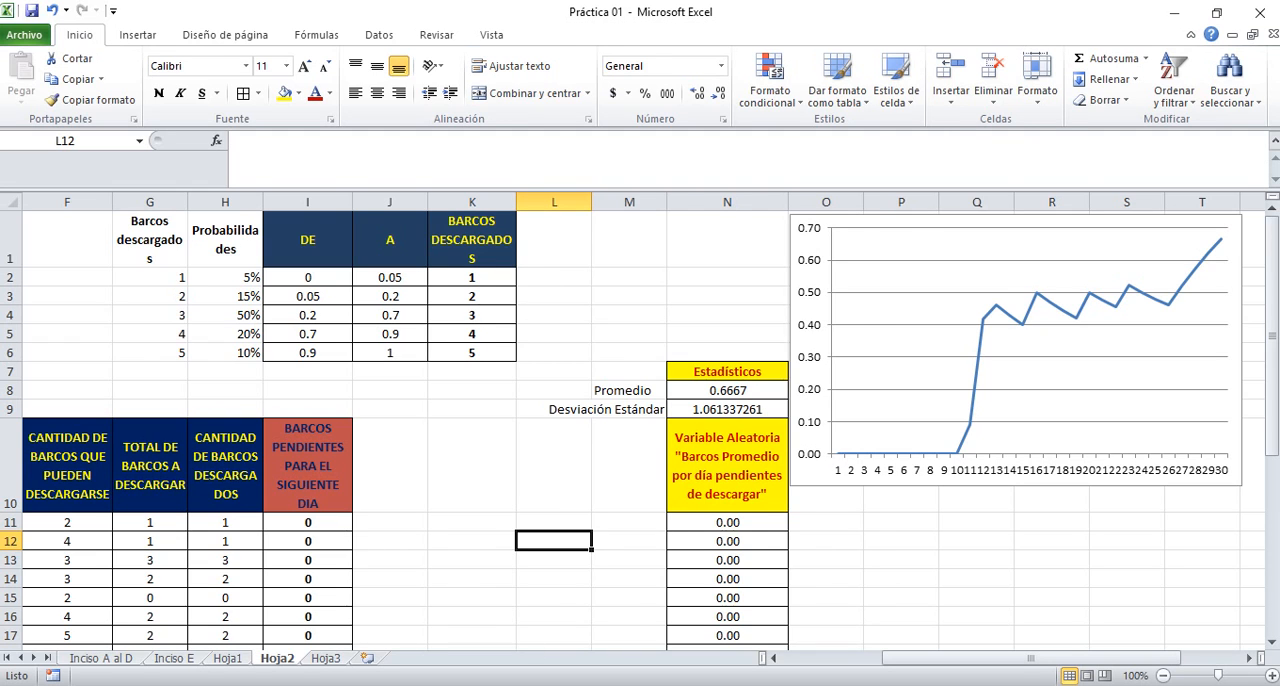
Switch to the PowerPoint presentation and read the Práctica Dos tasks on slide 4, highlighting the given alpha value
{"action": "key", "text": "alt+Tab"}
{"action": "left_click", "coordinate": [566, 574]}
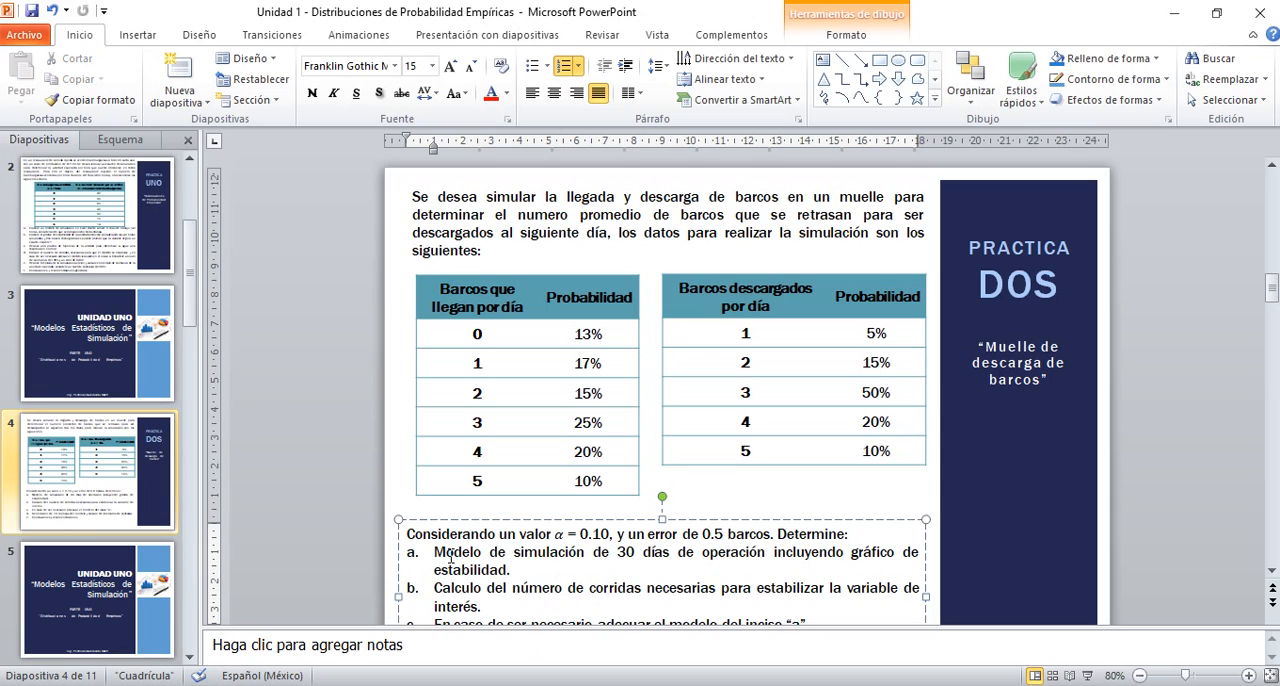
{"action": "left_click", "coordinate": [1272, 570]}
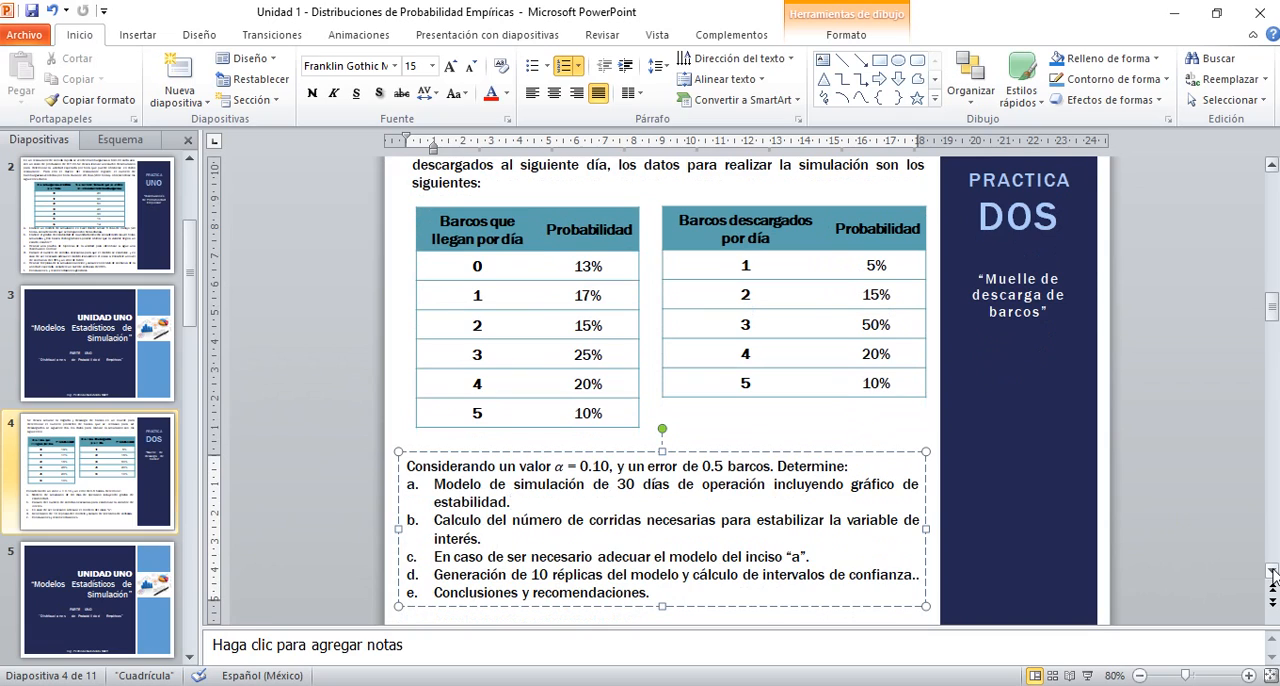
{"action": "left_click", "coordinate": [1272, 572]}
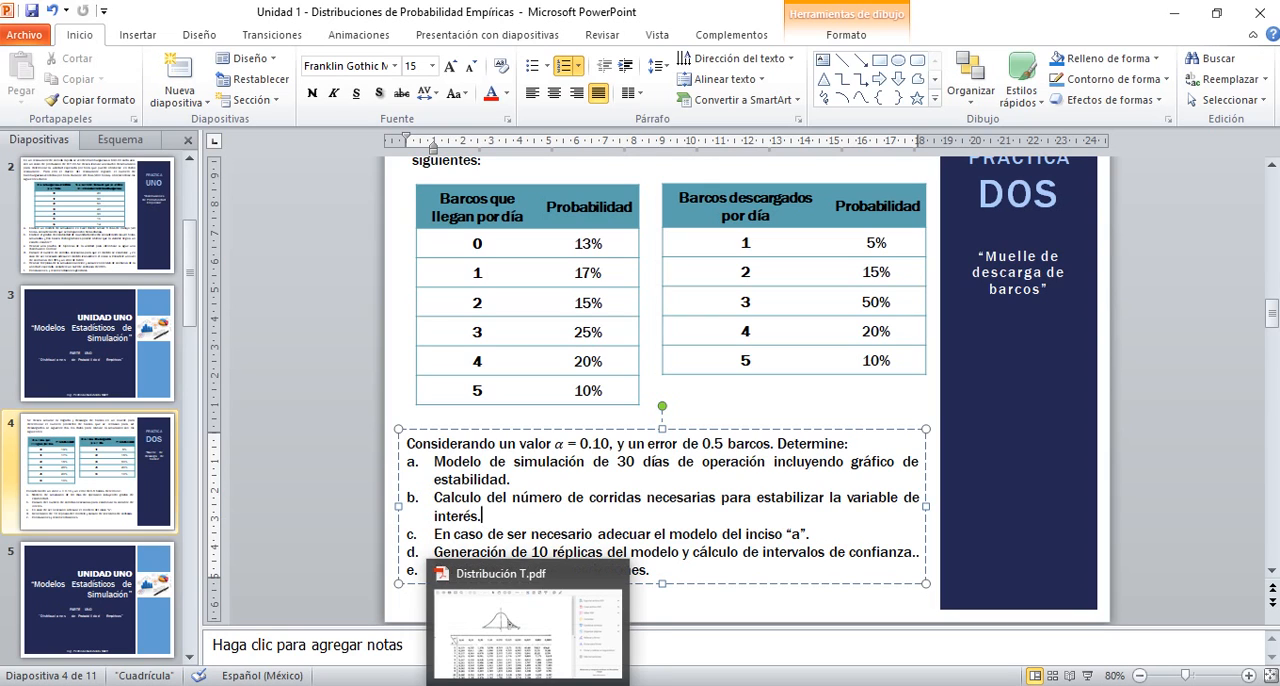
{"action": "key", "text": "F7"}
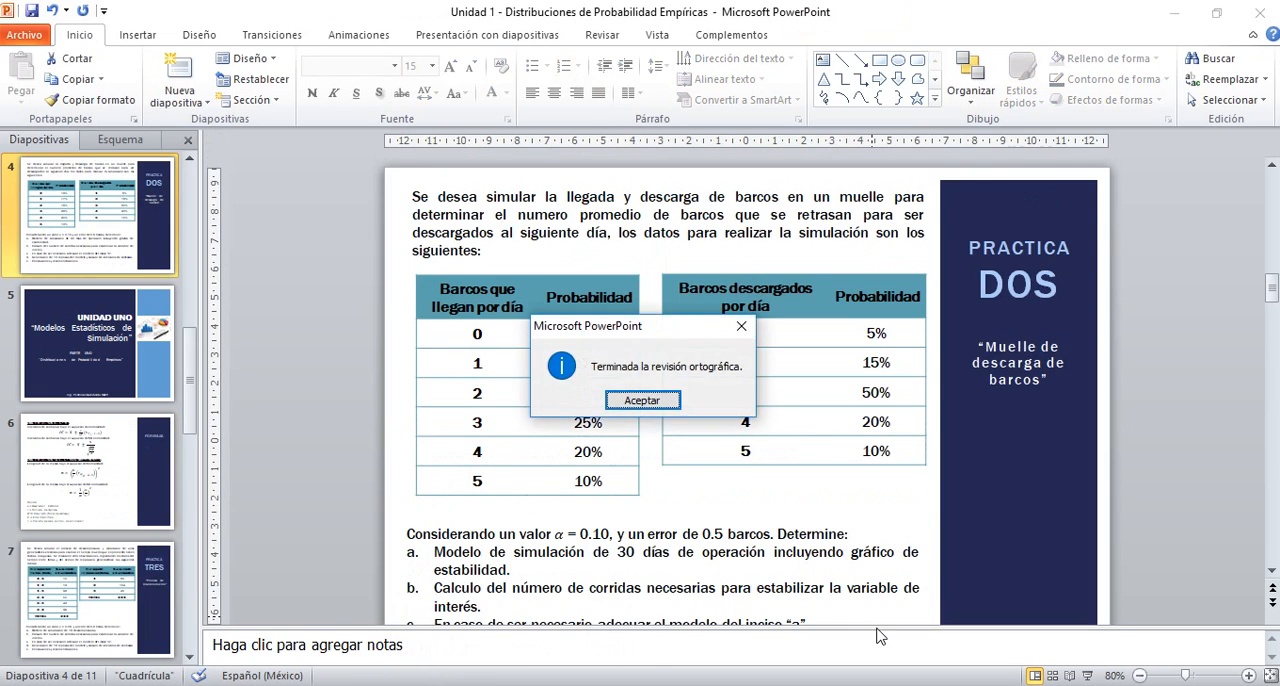
{"action": "left_click", "coordinate": [642, 400]}
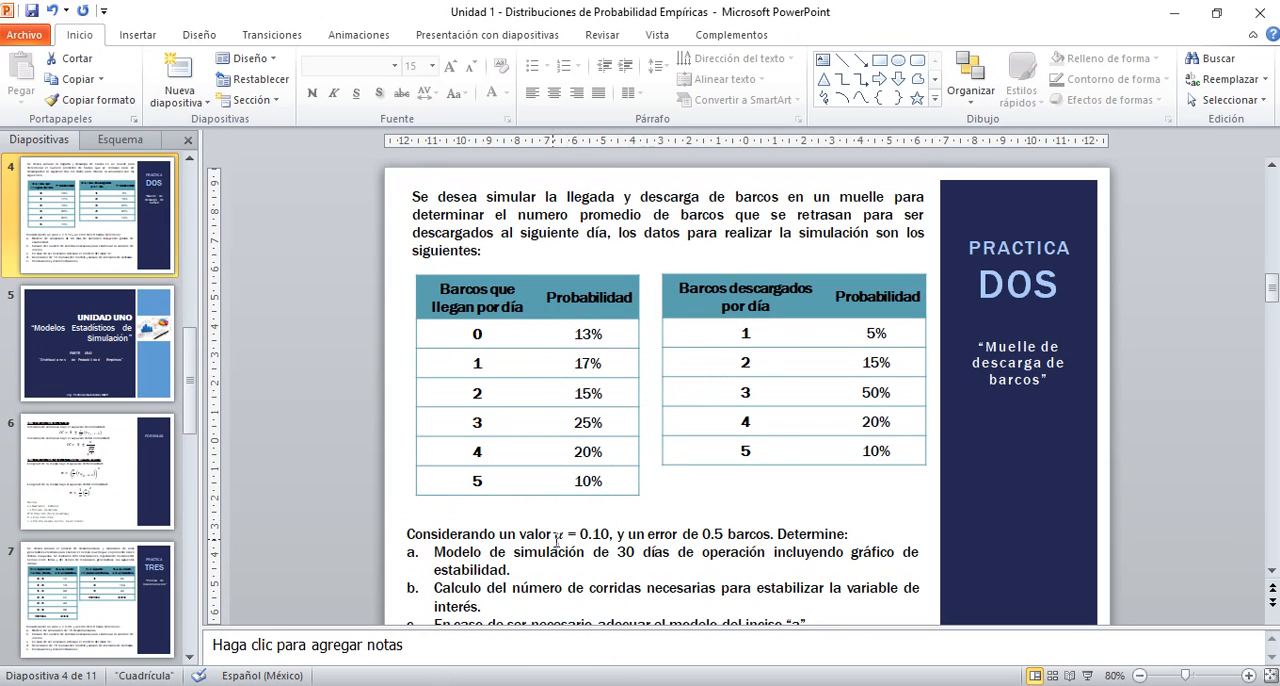
{"action": "left_click_drag", "start_coordinate": [555, 534], "coordinate": [611, 534]}
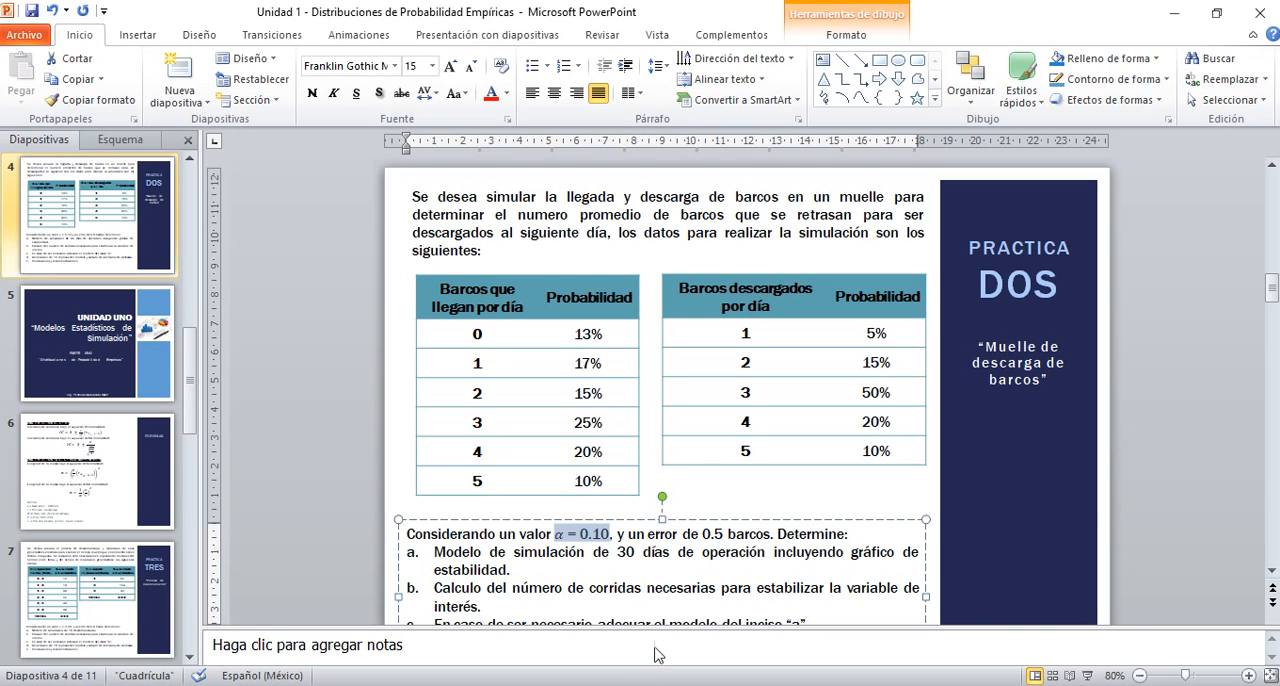
Return to the Práctica 01 workbook in Excel and open the Hoja2 sheet
{"action": "left_click", "coordinate": [622, 685]}
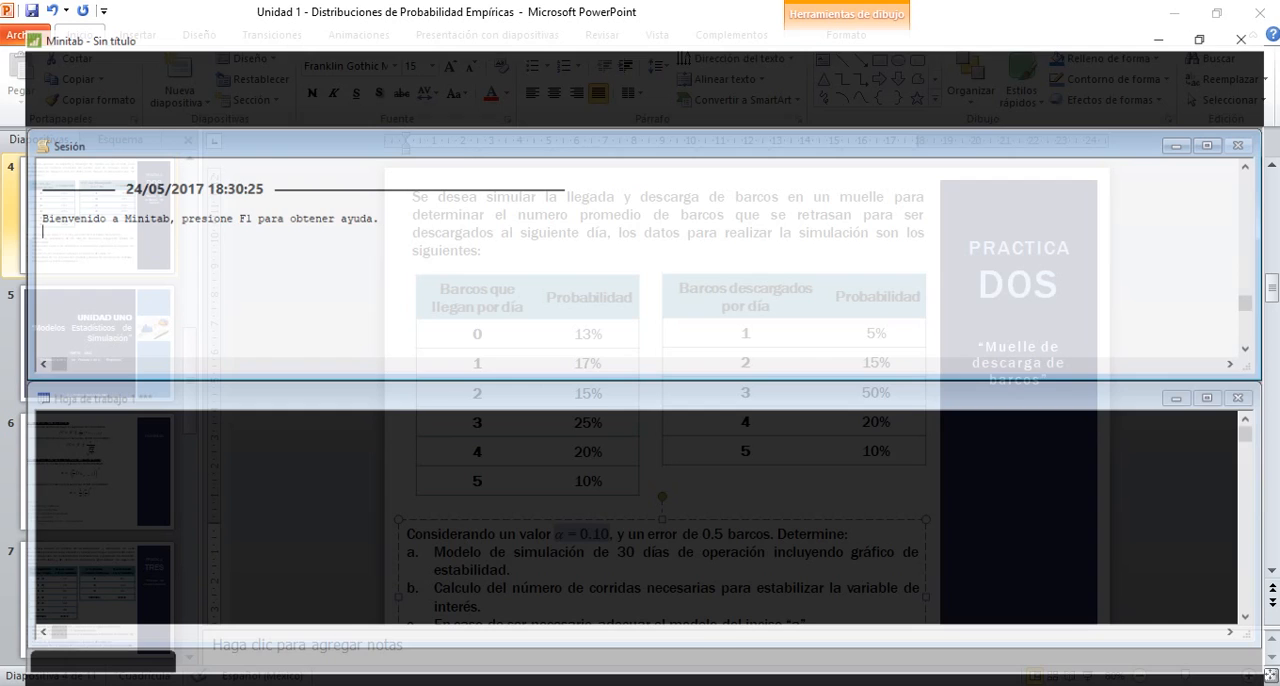
{"action": "key", "text": "alt+Tab"}
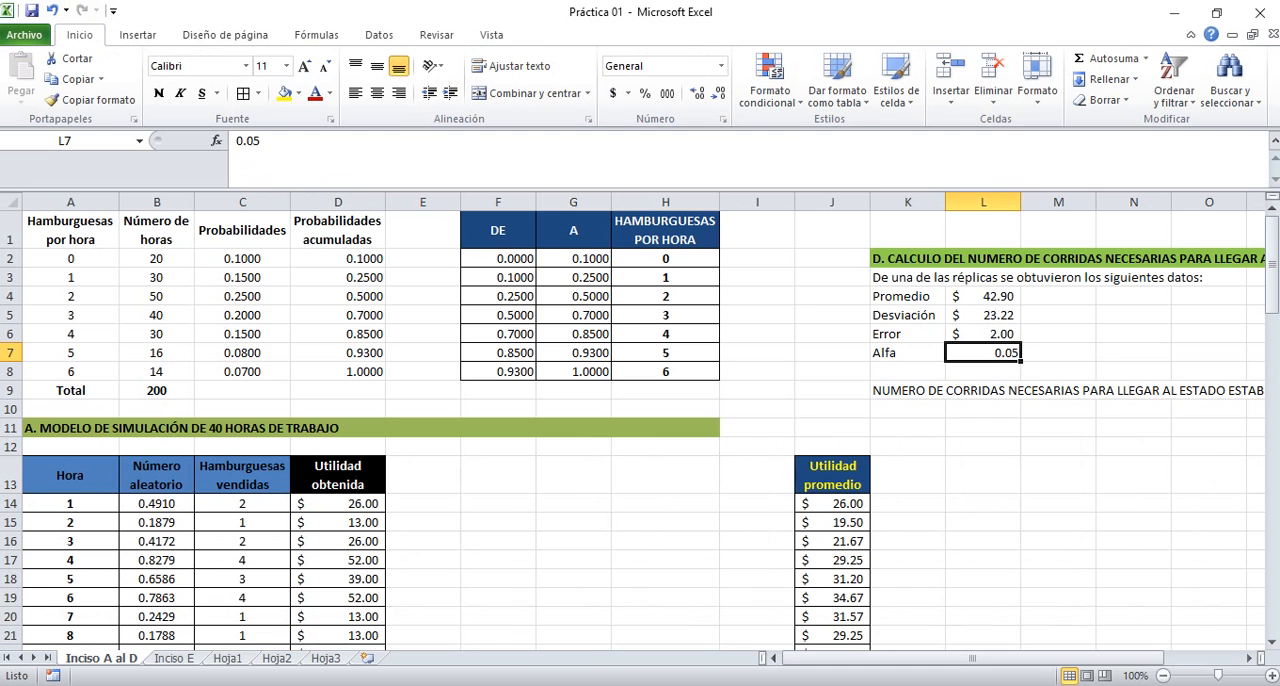
{"action": "left_click", "coordinate": [537, 516]}
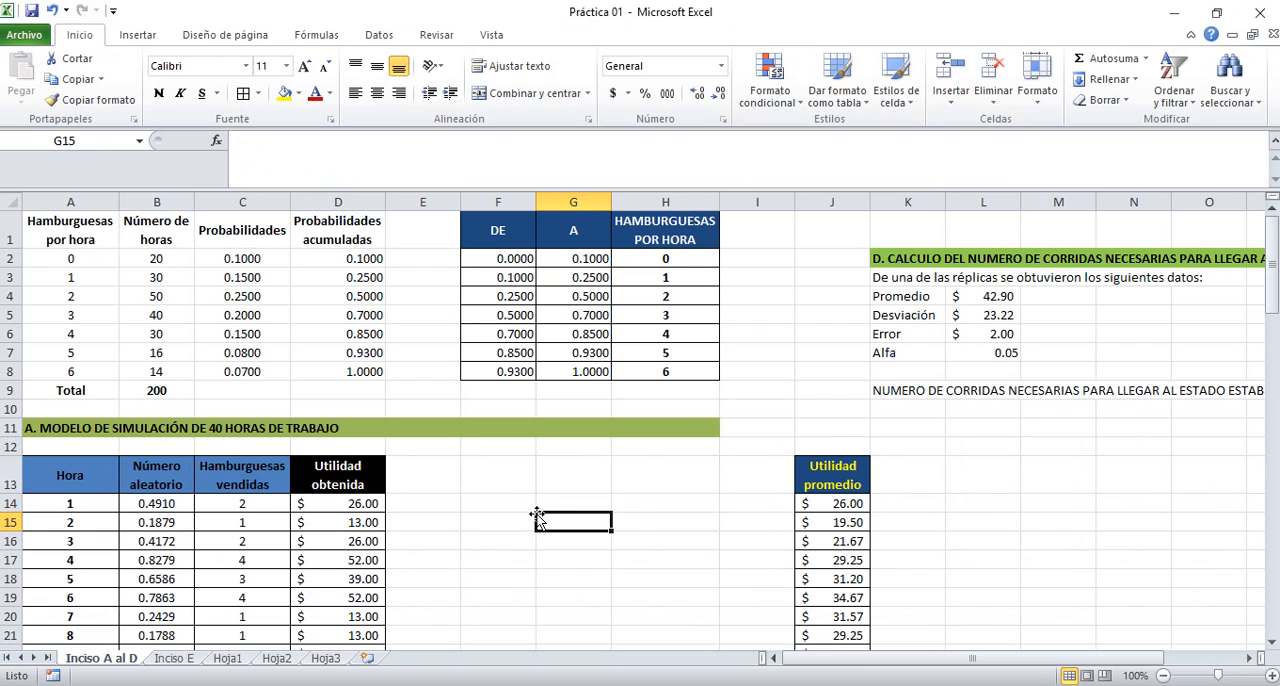
{"action": "left_click", "coordinate": [277, 659]}
{"action": "left_click", "coordinate": [448, 449]}
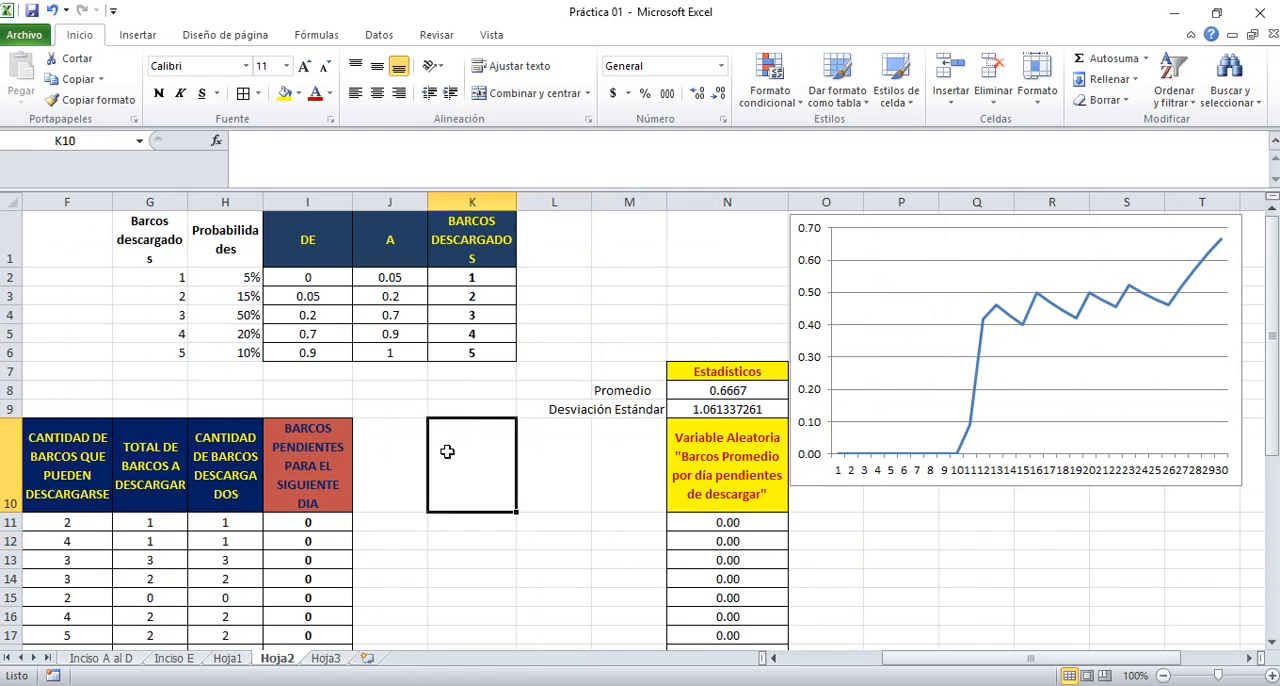
Examine the daily results in the dock simulation table, following the pending-ships column down to about row 26
{"action": "key", "text": "Left"}
{"action": "key", "text": "Left"}
{"action": "key", "text": "Left"}
{"action": "key", "text": "Left"}
{"action": "key", "text": "Left"}
{"action": "key", "text": "Left"}
{"action": "key", "text": "Left"}
{"action": "key", "text": "Right"}
{"action": "key", "text": "Right"}
{"action": "key", "text": "Right"}
{"action": "key", "text": "Right"}
{"action": "key", "text": "Right"}
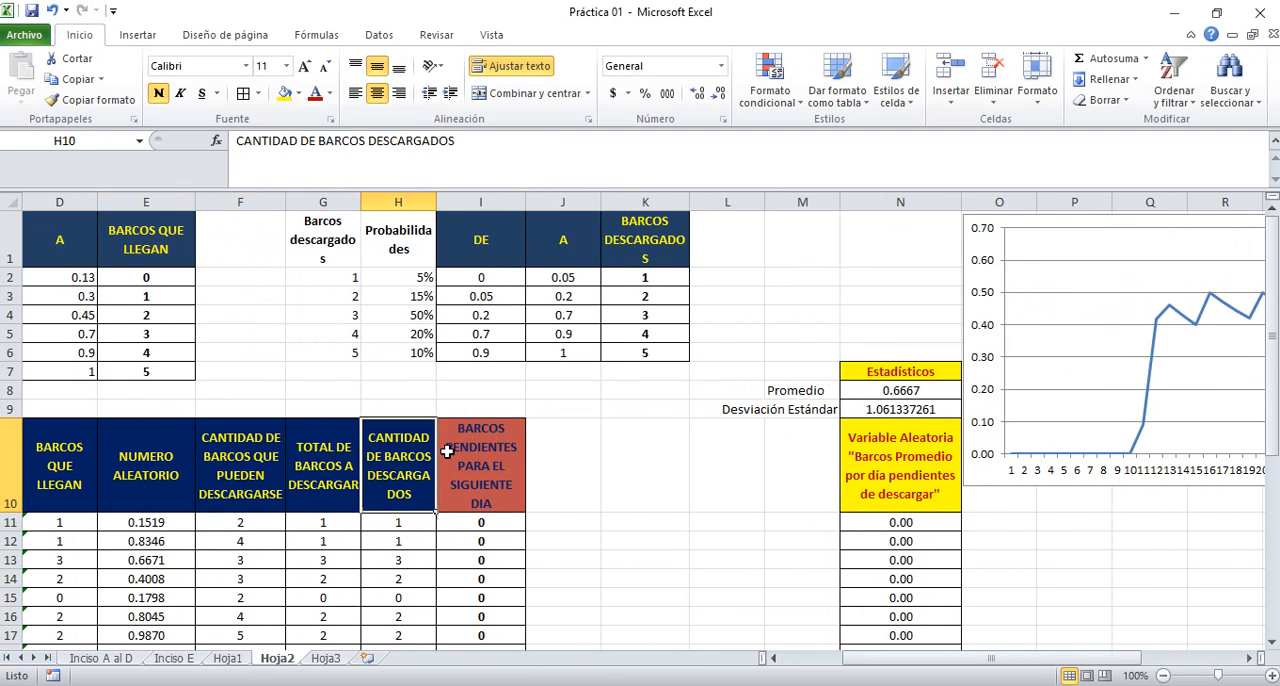
{"action": "key", "text": "Down"}
{"action": "key", "text": "Down"}
{"action": "key", "text": "Down"}
{"action": "key", "text": "Down"}
{"action": "key", "text": "Down"}
{"action": "key", "text": "Down"}
{"action": "key", "text": "Down"}
{"action": "key", "text": "Down"}
{"action": "key", "text": "Down"}
{"action": "key", "text": "Down"}
{"action": "key", "text": "Down"}
{"action": "key", "text": "Down"}
{"action": "key", "text": "Down"}
{"action": "key", "text": "Down"}
{"action": "key", "text": "Down"}
{"action": "key", "text": "Down"}
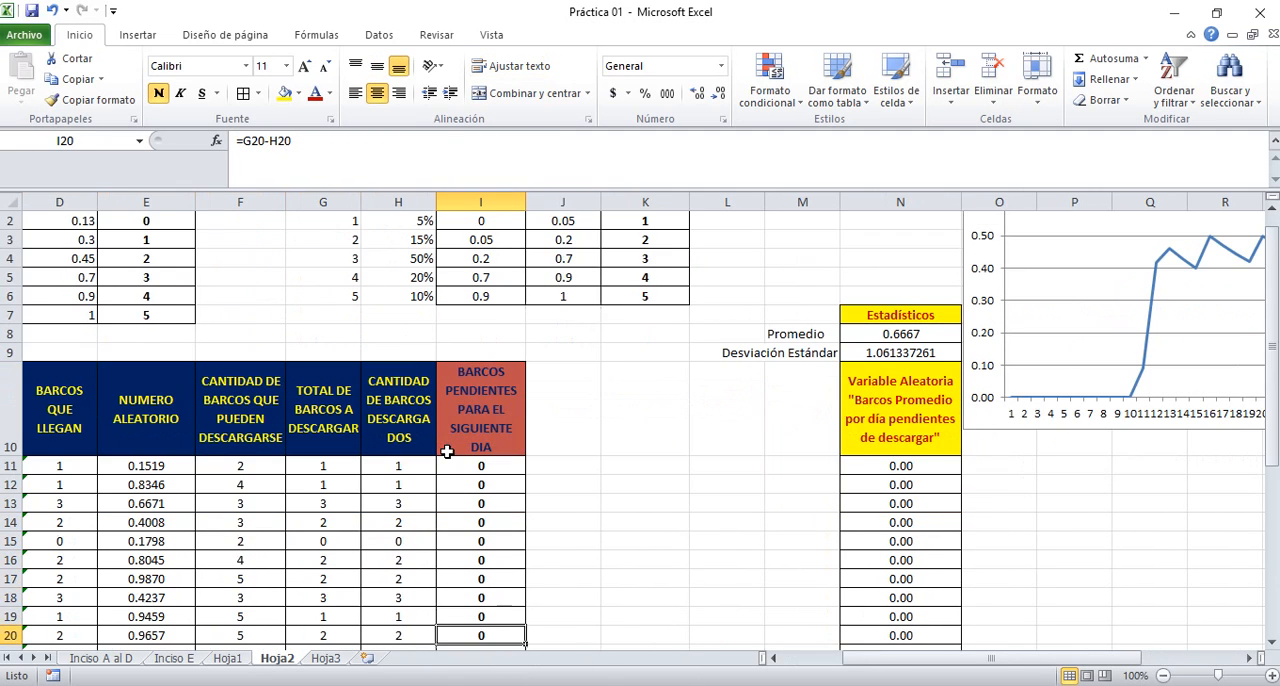
{"action": "key", "text": "Down"}
{"action": "key", "text": "Up"}
{"action": "key", "text": "Up"}
{"action": "key", "text": "Up"}
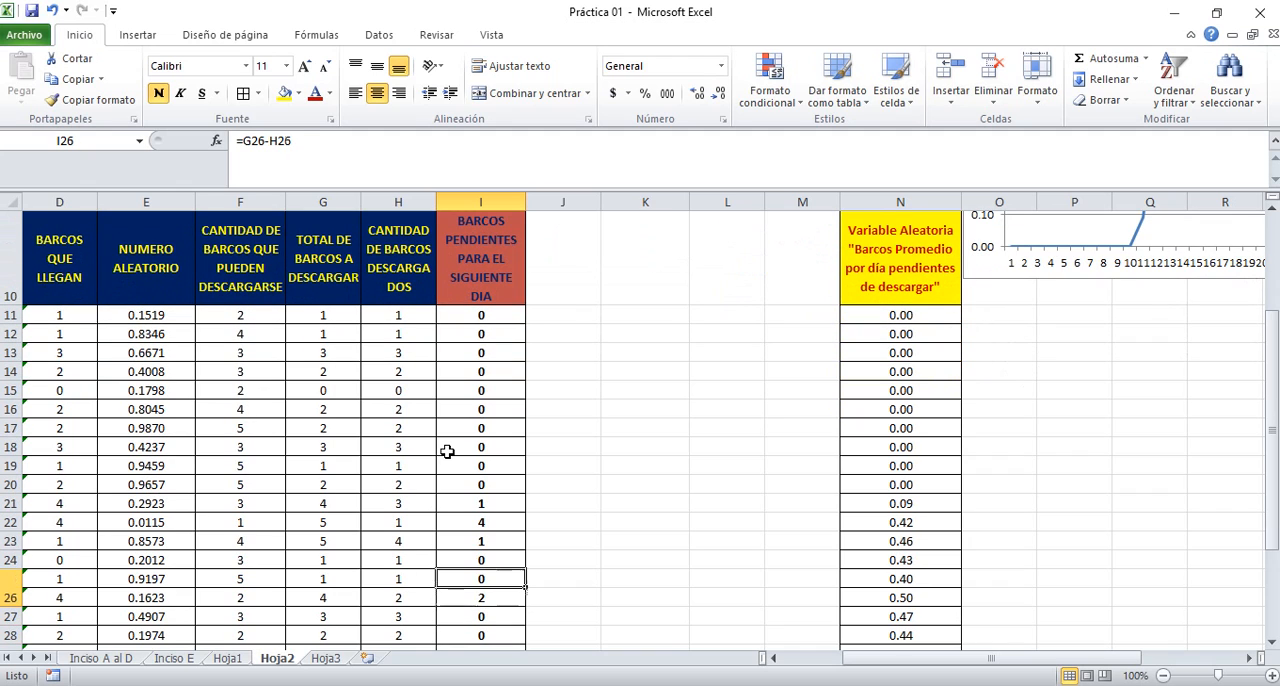
{"action": "left_click", "coordinate": [694, 352]}
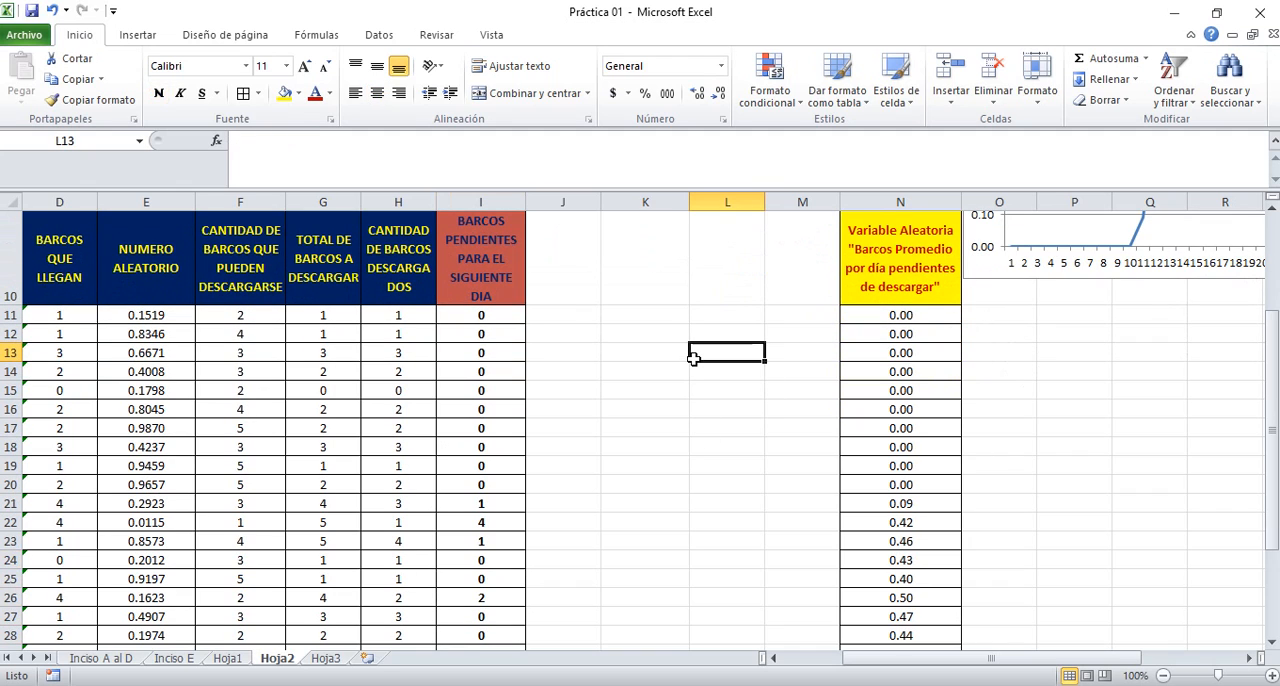
Widen the random variable's line chart so that it extends to column V
{"action": "key", "text": "Up"}
{"action": "key", "text": "Up"}
{"action": "key", "text": "Up"}
{"action": "key", "text": "Up"}
{"action": "key", "text": "Up"}
{"action": "key", "text": "Up"}
{"action": "key", "text": "Up"}
{"action": "key", "text": "Up"}
{"action": "key", "text": "Up"}
{"action": "key", "text": "Up"}
{"action": "key", "text": "Up"}
{"action": "key", "text": "Up"}
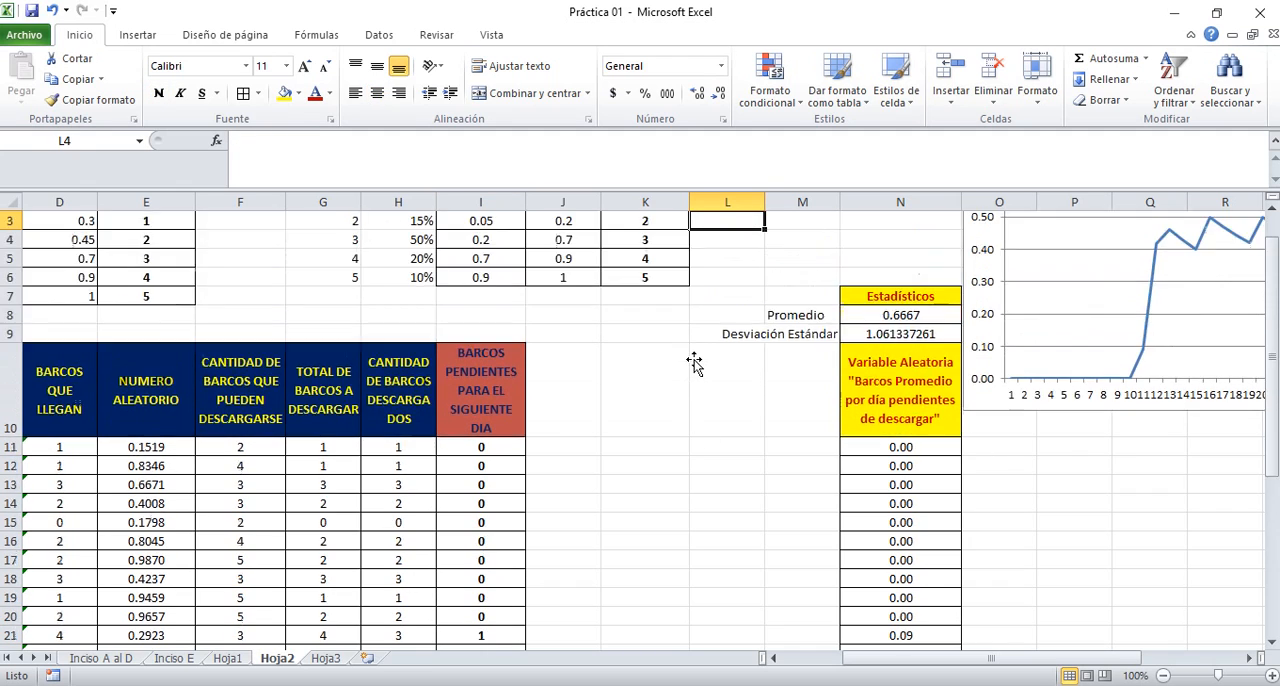
{"action": "key", "text": "Right"}
{"action": "key", "text": "Right"}
{"action": "key", "text": "Right"}
{"action": "key", "text": "Right"}
{"action": "key", "text": "Right"}
{"action": "key", "text": "Right"}
{"action": "key", "text": "Right"}
{"action": "key", "text": "Right"}
{"action": "key", "text": "Right"}
{"action": "key", "text": "Right"}
{"action": "key", "text": "Right"}
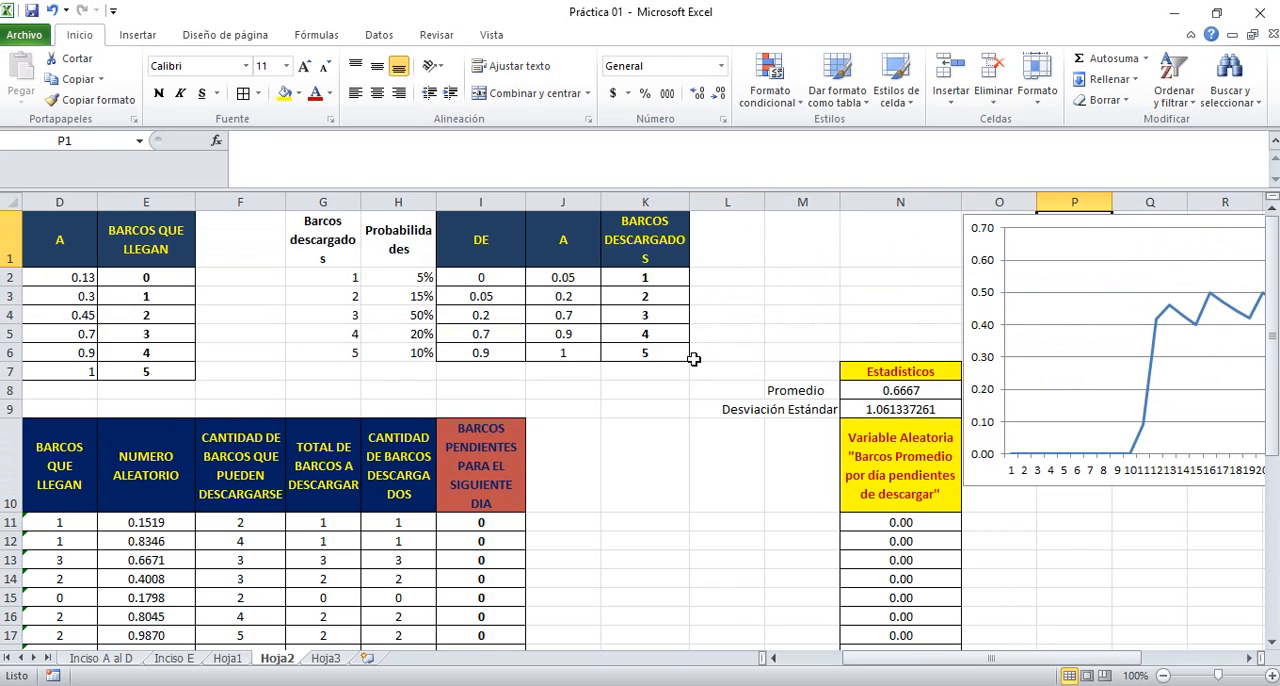
{"action": "key", "text": "Right"}
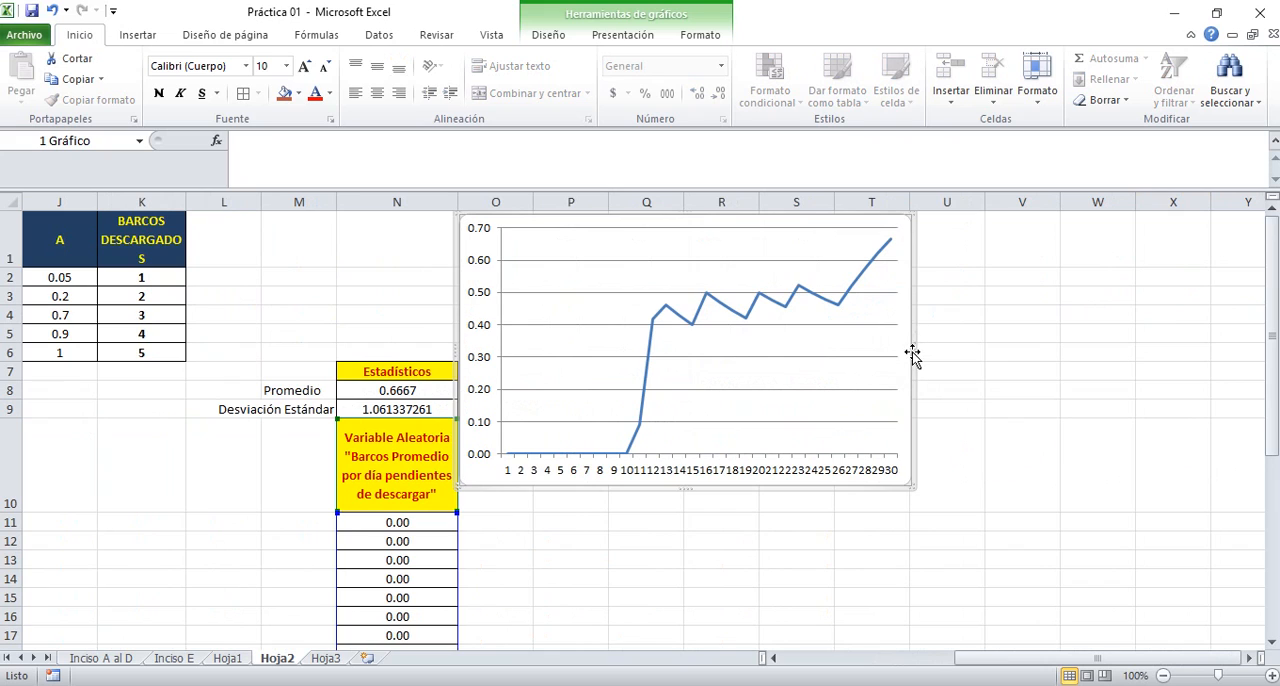
{"action": "left_click_drag", "start_coordinate": [914, 354], "coordinate": [1043, 373]}
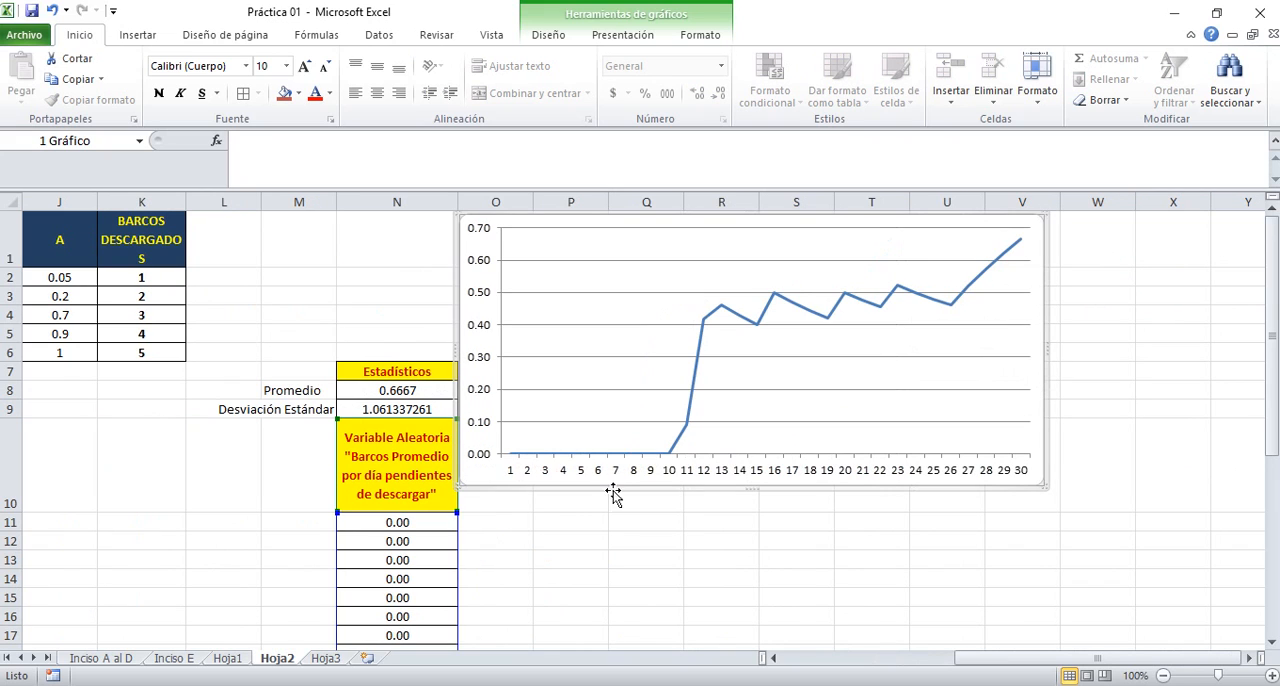
Enter the heading "B. DETERMINACIÓN DEL NUMERO DE CORRIDAS NECESARIAS PARA ESTABILIZR LA VARIABLE DE SALIDA" in P11 and make it bold
{"action": "left_click", "coordinate": [517, 519]}
{"action": "key", "text": "Left"}
{"action": "key", "text": "Right"}
{"action": "key", "text": "Right"}
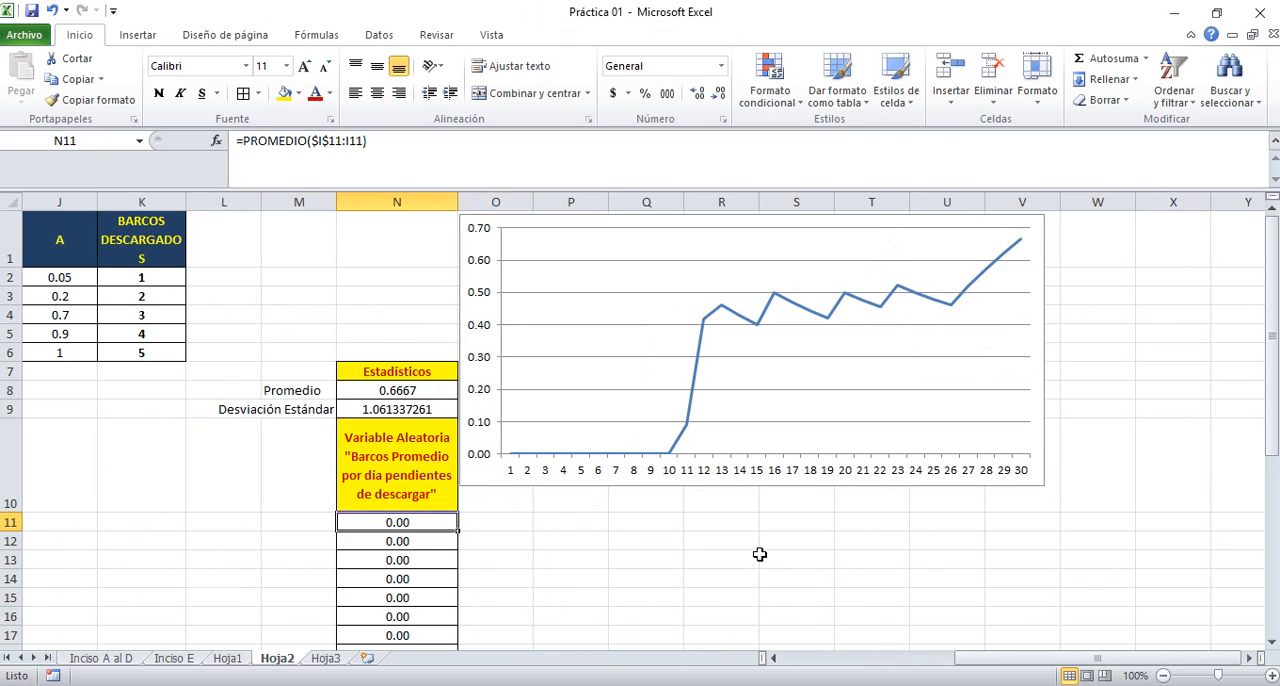
{"action": "type", "text": "B"}
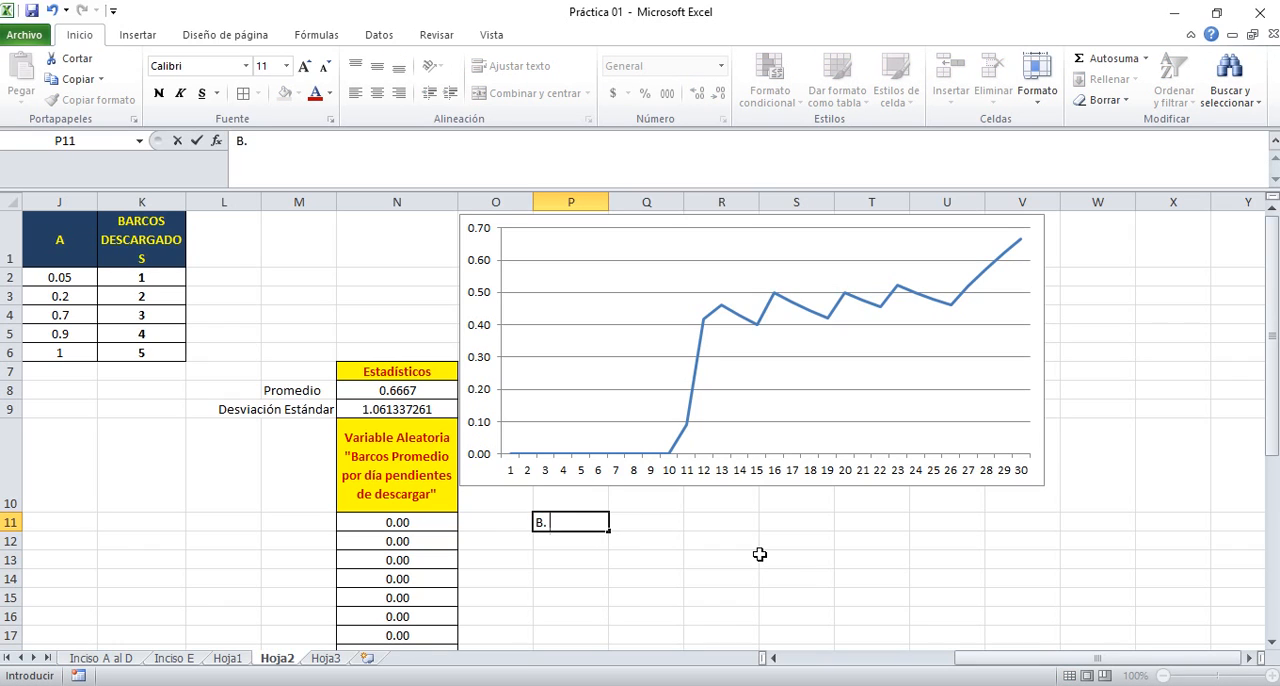
{"action": "type", "text": ". DETERMINACIÓN "}
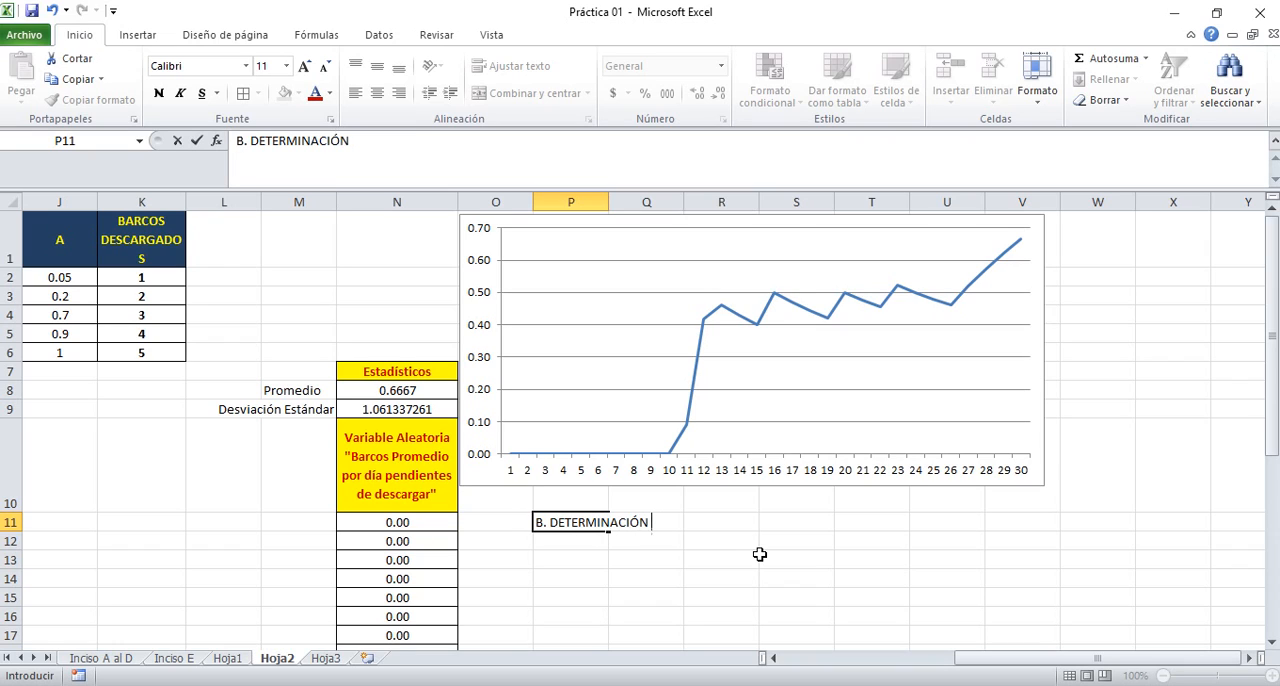
{"action": "type", "text": "DEL NUMERO DE CORR"}
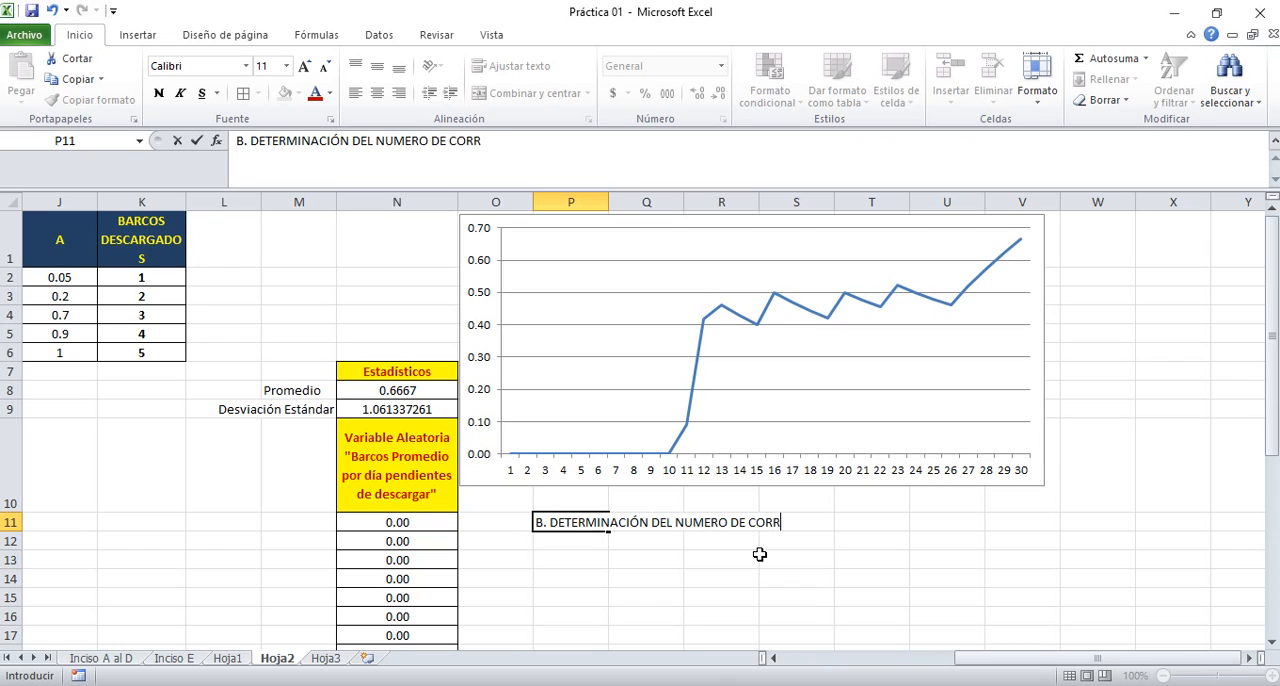
{"action": "type", "text": "IDAS NECESARIAS "}
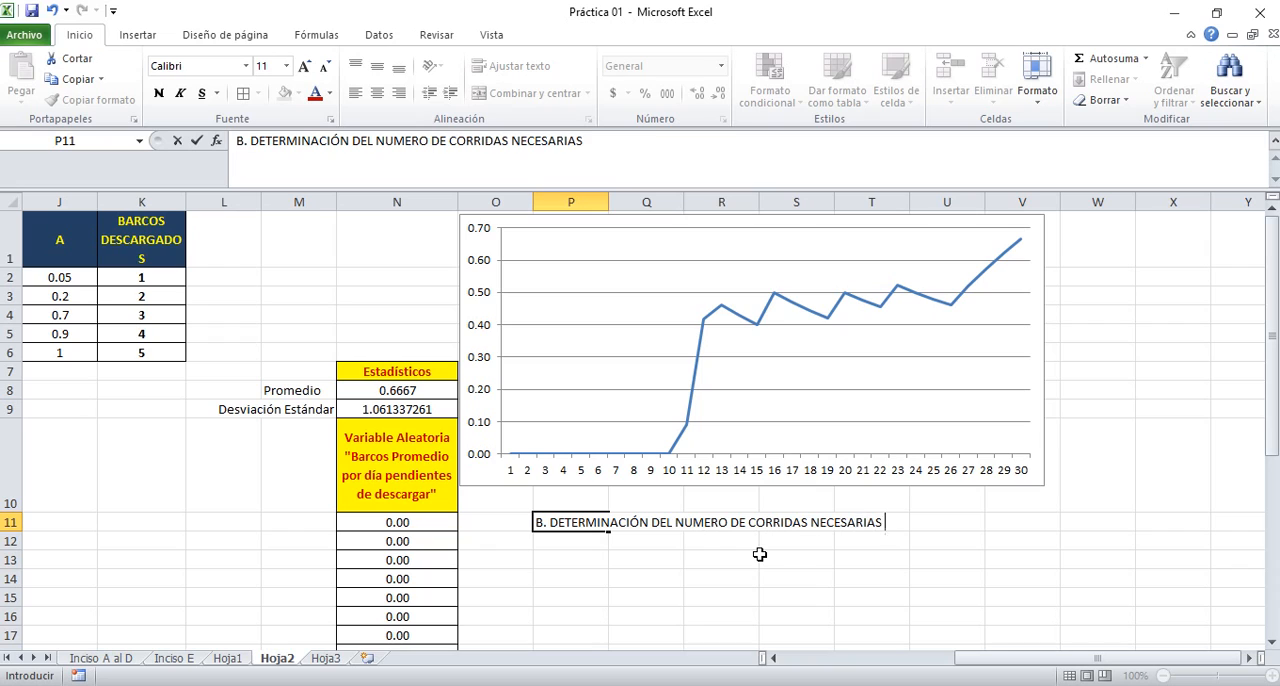
{"action": "type", "text": "PARA ESTABILIDA"}
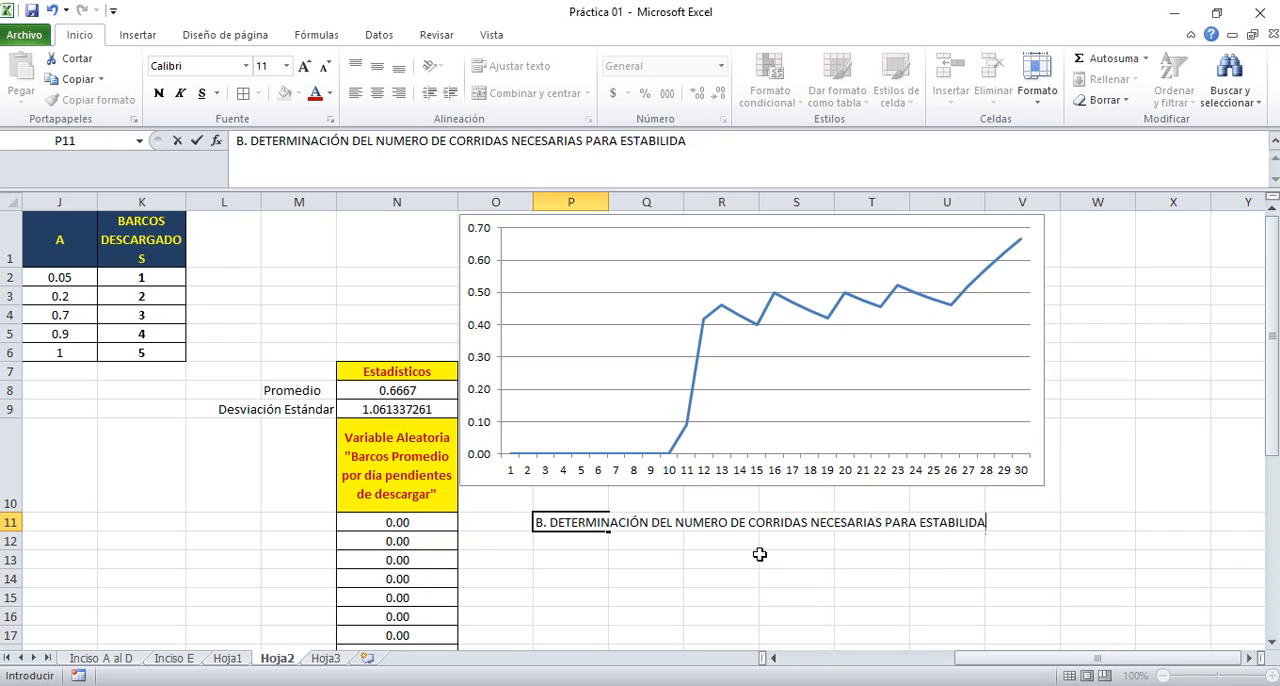
{"action": "key", "text": "BackSpace"}
{"action": "key", "text": "BackSpace"}
{"action": "key", "text": "BackSpace"}
{"action": "type", "text": "ZR LA VARIABLE DE SALIDA"}
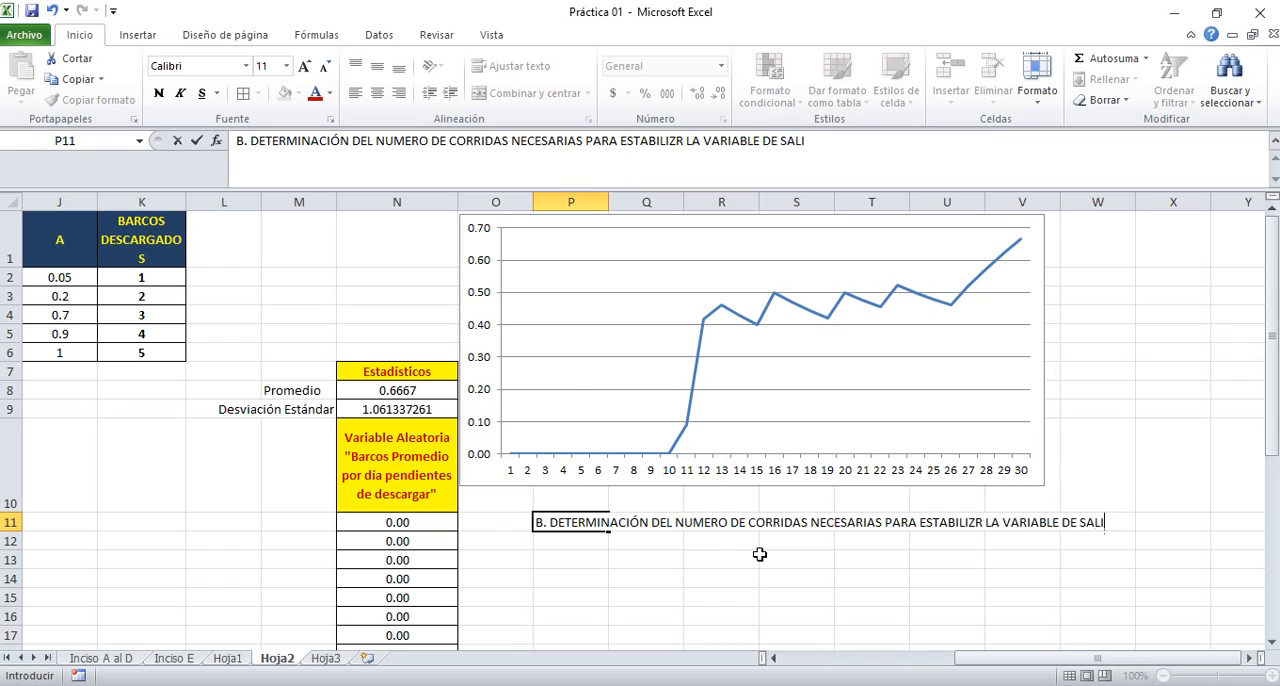
{"action": "key", "text": "Return"}
{"action": "key", "text": "Return"}
{"action": "key", "text": "Up"}
{"action": "key", "text": "ctrl+n"}
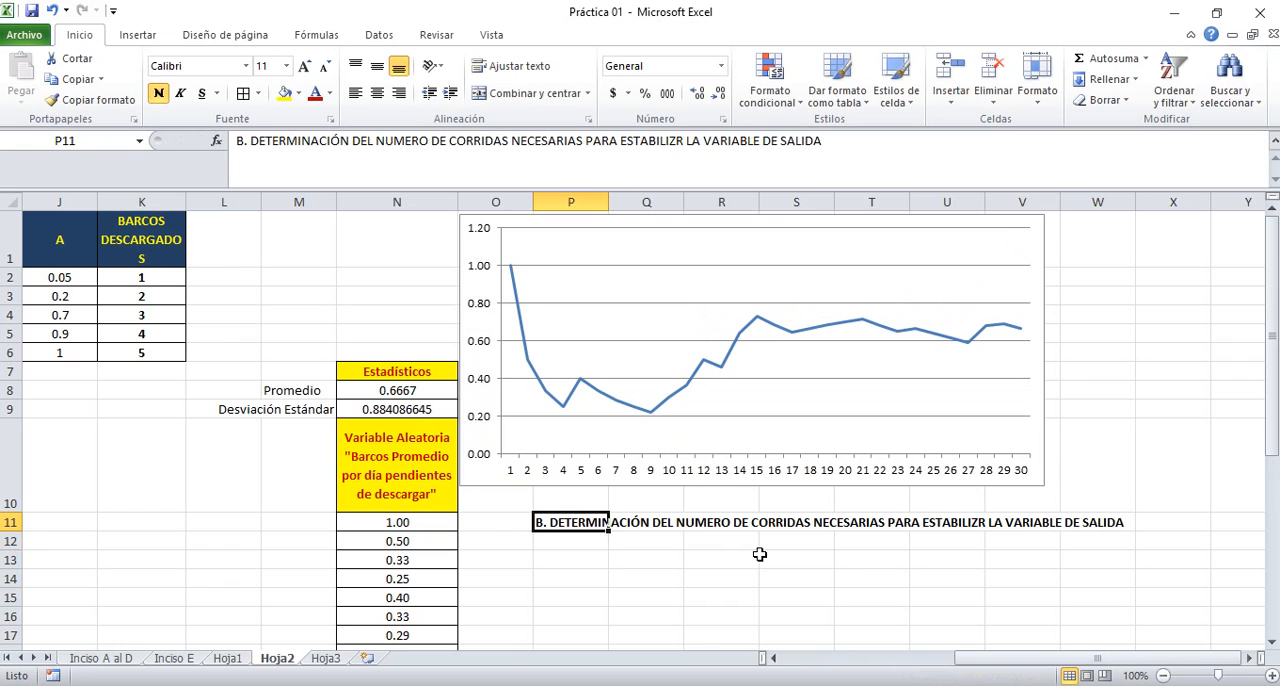
Add the parameters below the section B heading in P12:Q13, with Alfa 0.1 and Error 0.5
{"action": "key", "text": "Down"}
{"action": "type", "text": "Alfa"}
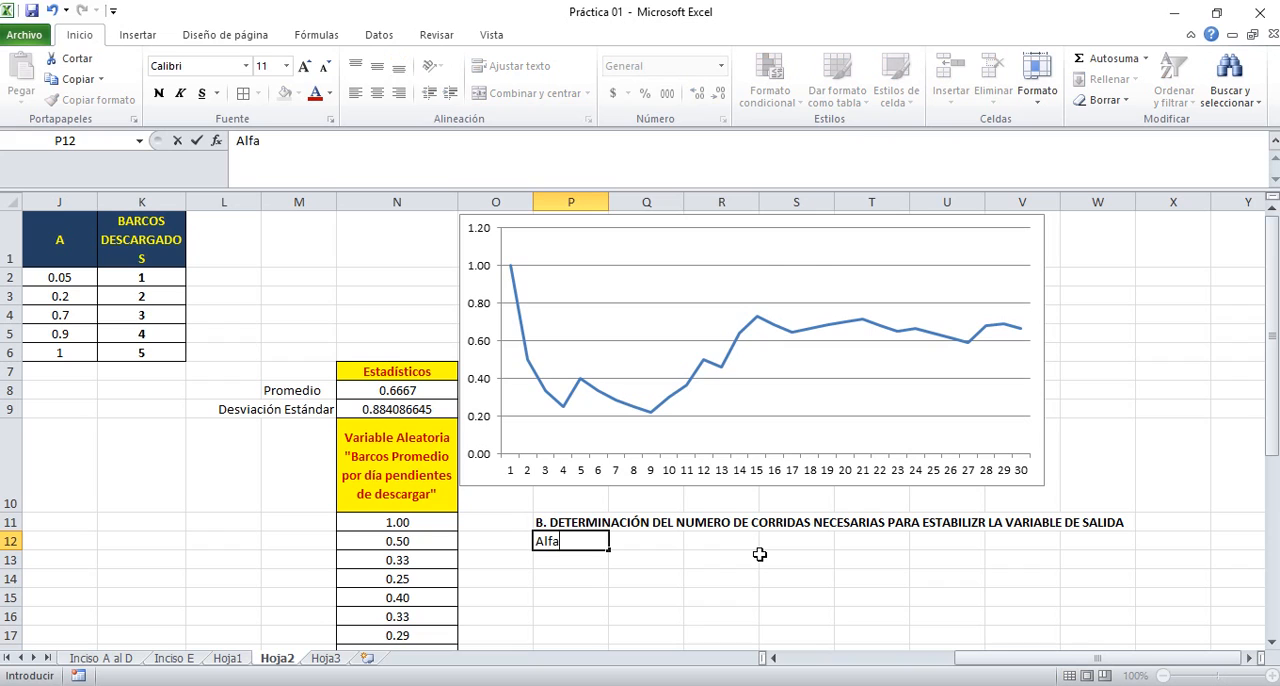
{"action": "key", "text": "Tab"}
{"action": "type", "text": "0.1"}
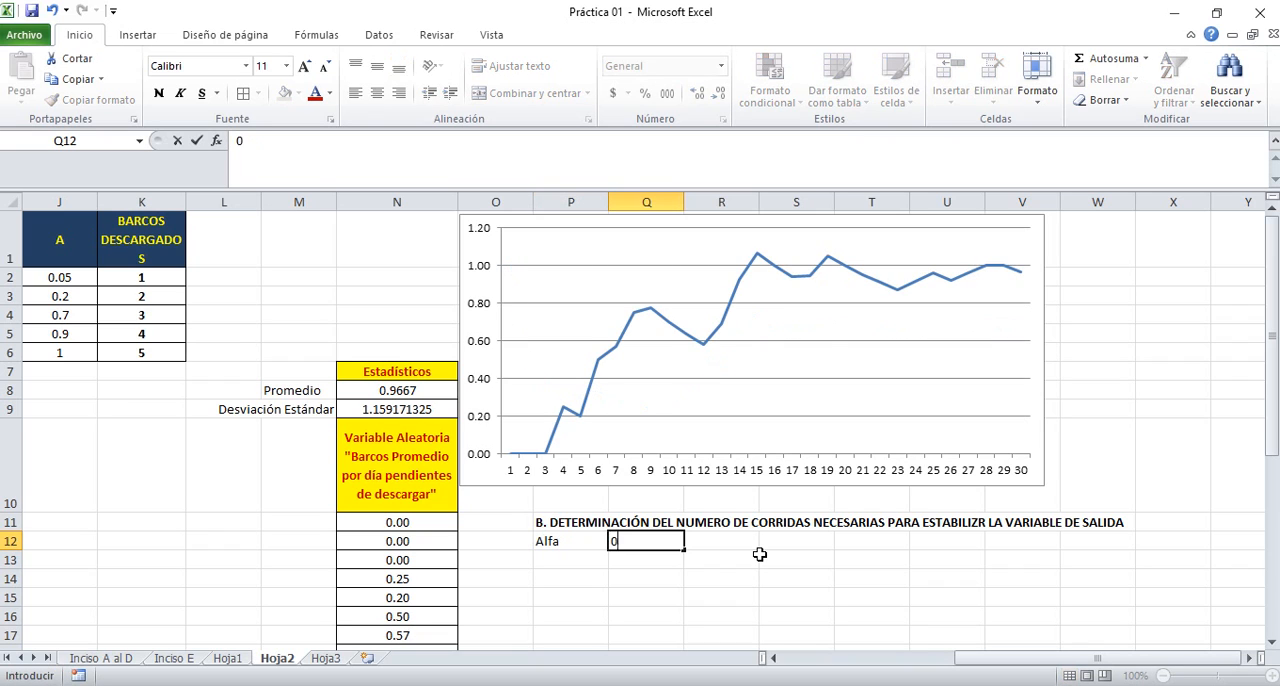
{"action": "key", "text": "Return"}
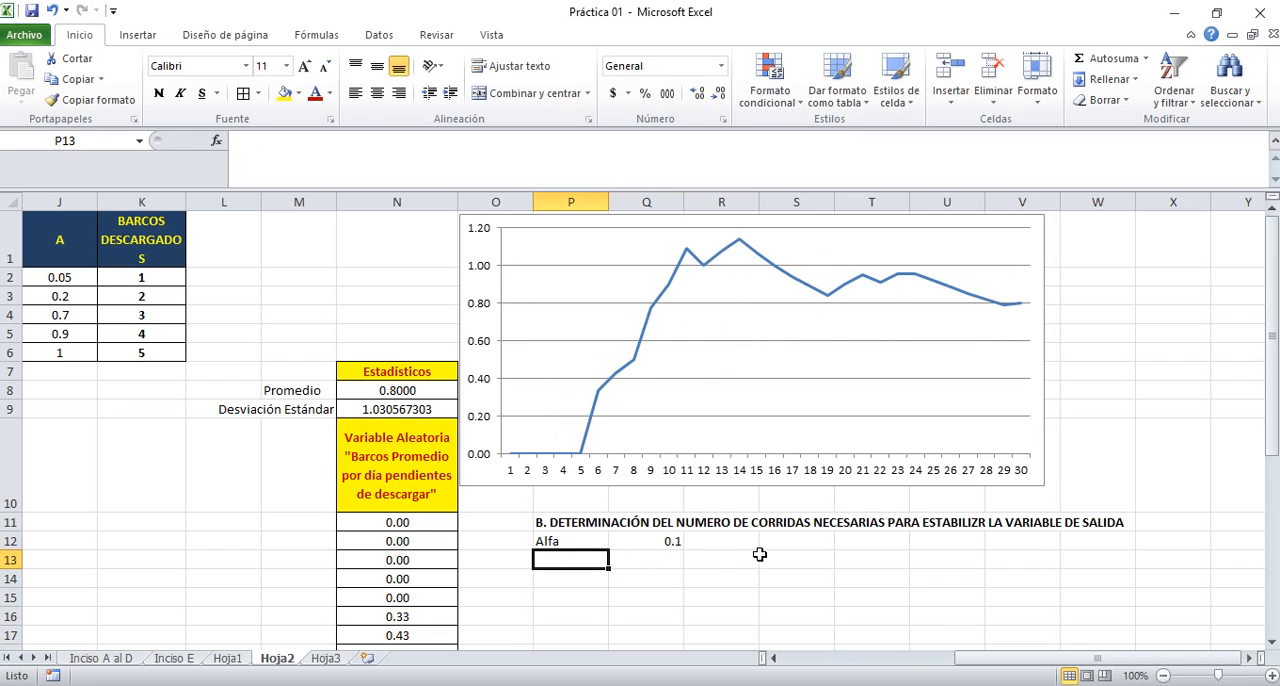
{"action": "type", "text": "Error"}
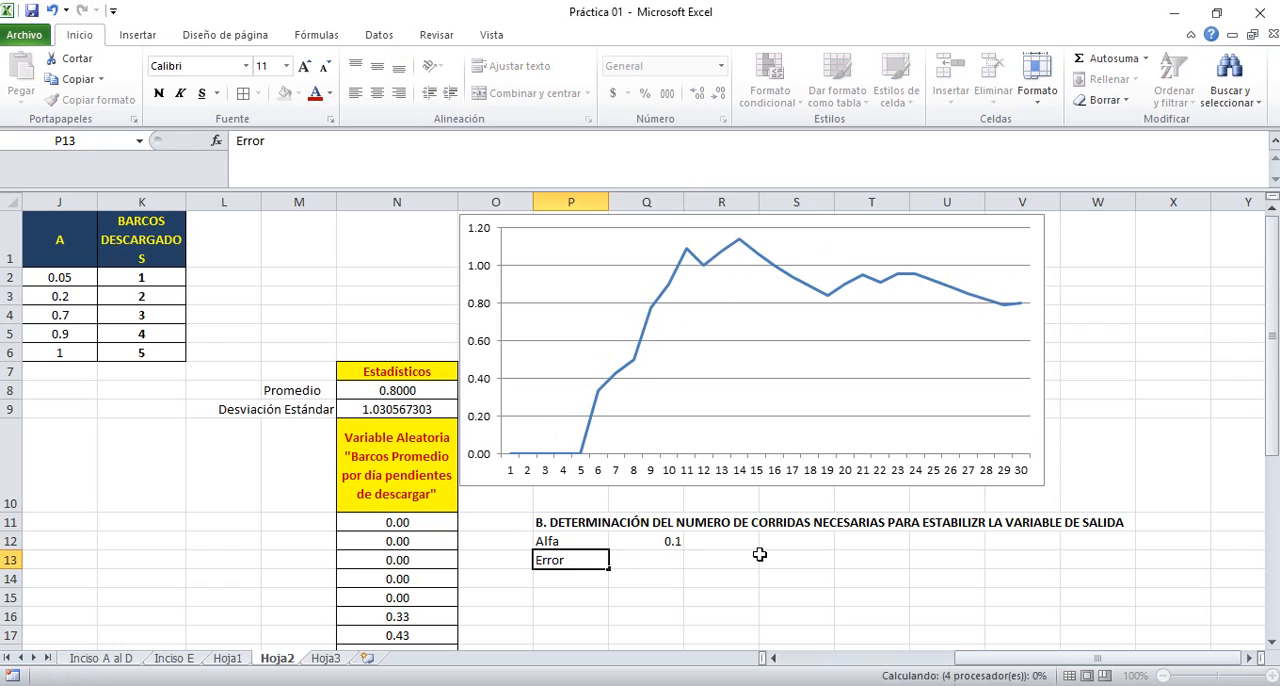
{"action": "key", "text": "Tab"}
{"action": "type", "text": "0.5"}
{"action": "key", "text": "Return"}
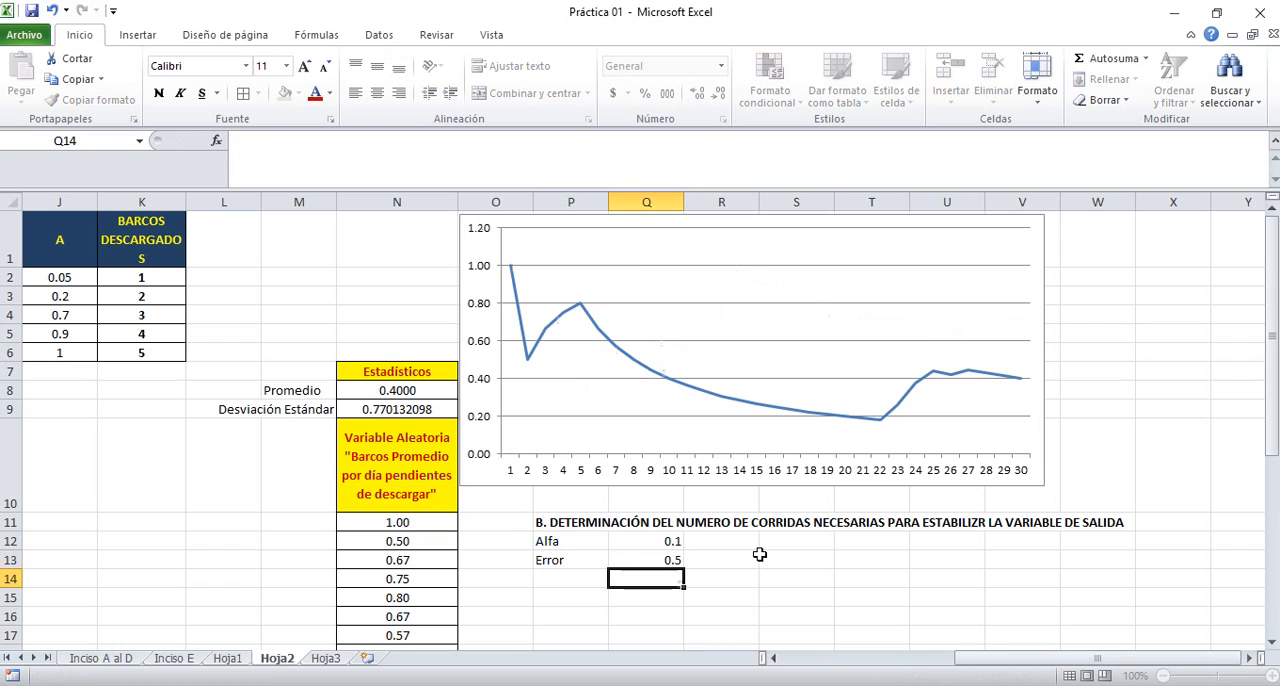
{"action": "key", "text": "Up"}
{"action": "key", "text": "Right"}
{"action": "key", "text": "Down"}
{"action": "key", "text": "Left"}
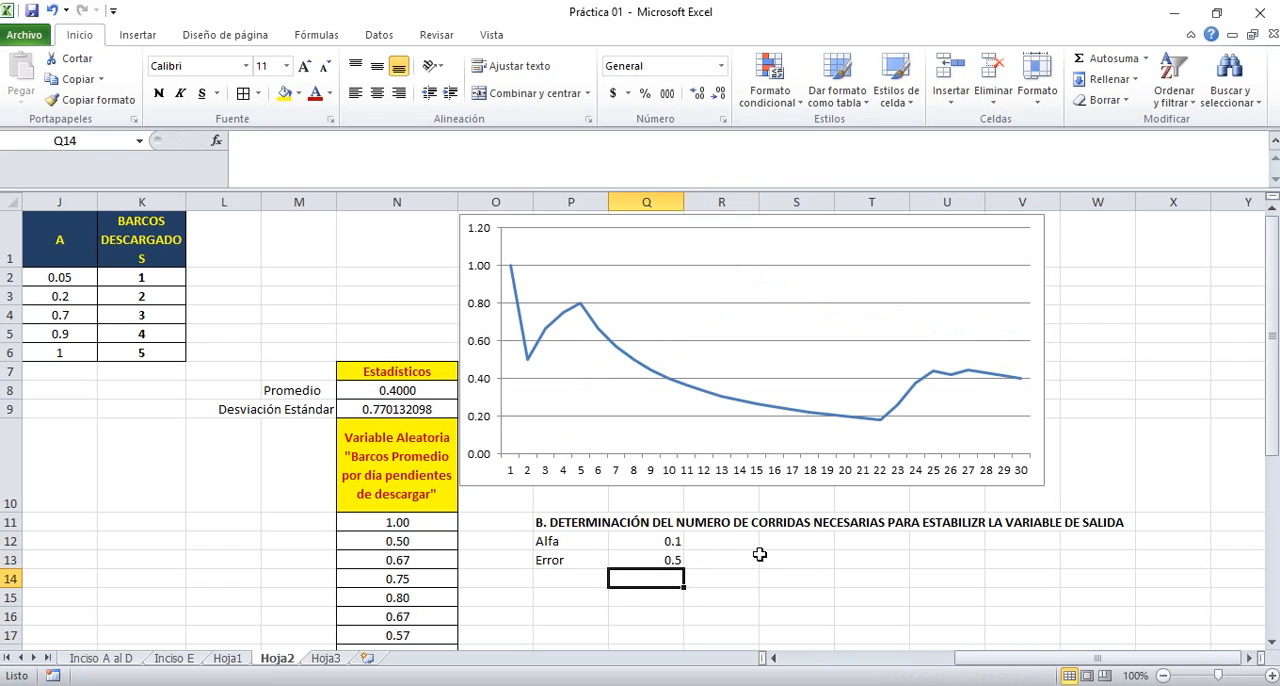
{"action": "key", "text": "Down"}
{"action": "key", "text": "Down"}
{"action": "key", "text": "Down"}
{"action": "key", "text": "Down"}
{"action": "key", "text": "Left"}
{"action": "key", "text": "Left"}
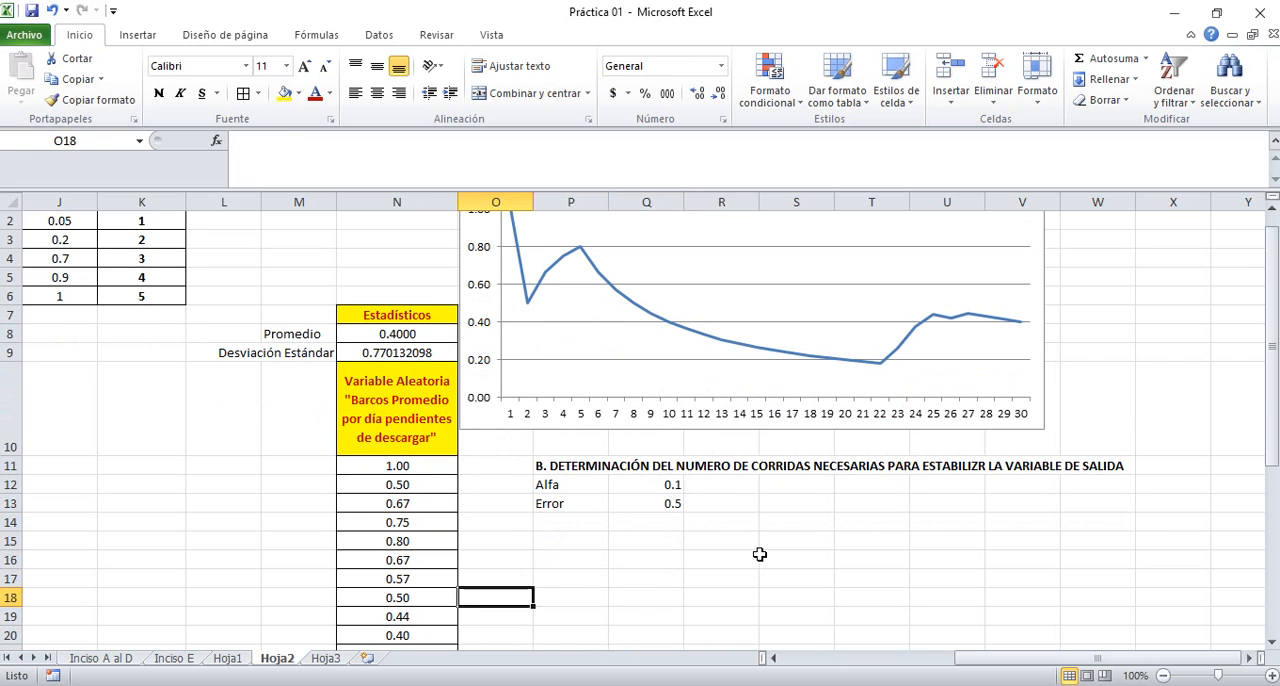
{"action": "key", "text": "Left"}
{"action": "key", "text": "Left"}
{"action": "key", "text": "Left"}
{"action": "key", "text": "Left"}
{"action": "key", "text": "Left"}
{"action": "key", "text": "Left"}
{"action": "key", "text": "Left"}
{"action": "key", "text": "Left"}
{"action": "key", "text": "Left"}
{"action": "key", "text": "Left"}
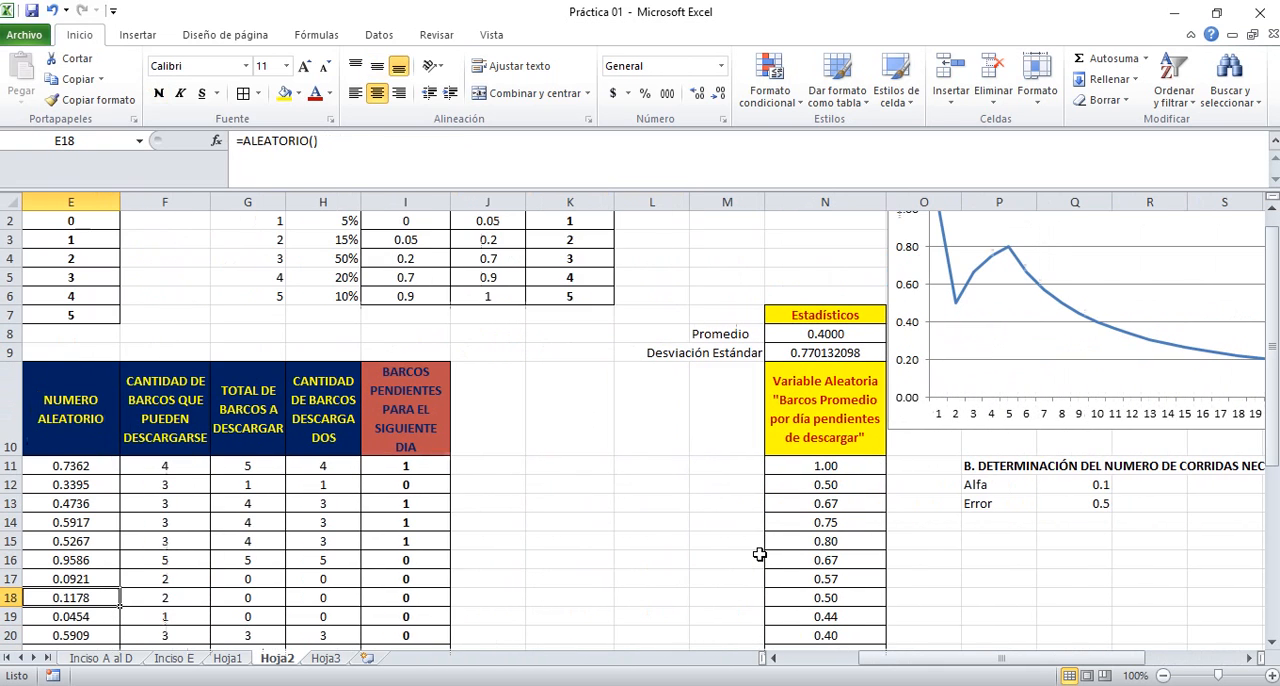
{"action": "left_click", "coordinate": [419, 461]}
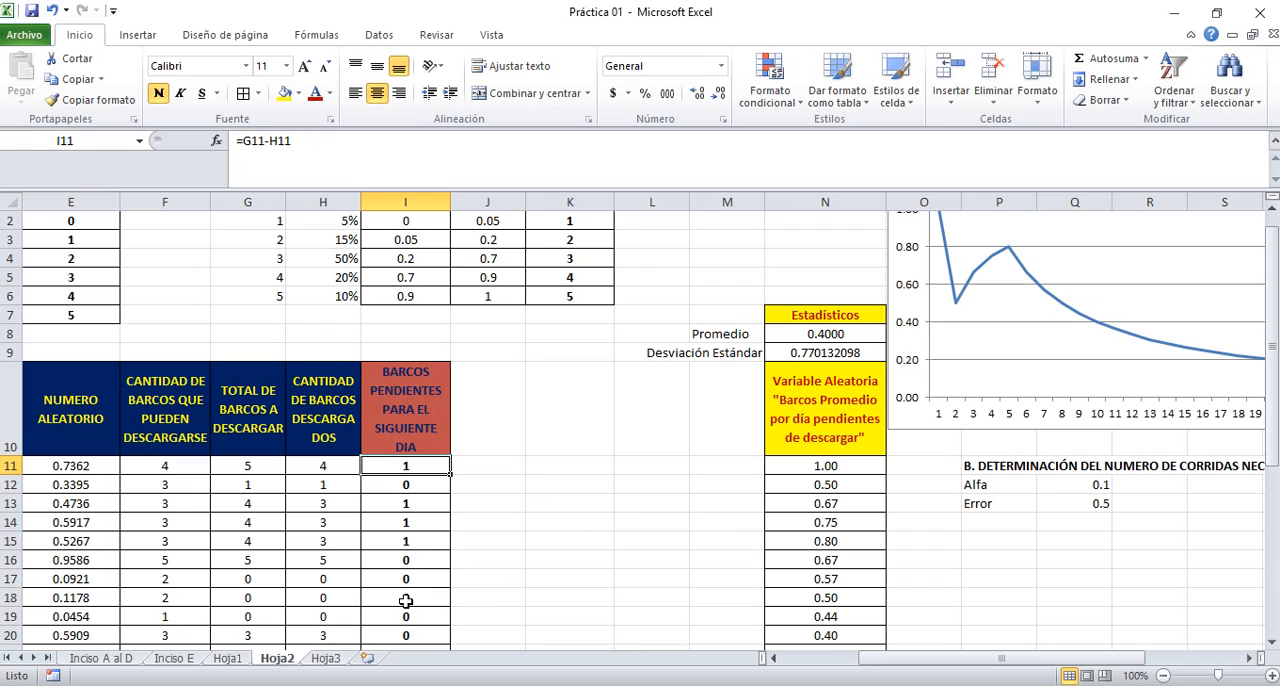
Recalculate Hoja2 from the empty cells around K13 to generate a new set of random numbers for the dock simulation
{"action": "left_click", "coordinate": [584, 507]}
{"action": "key", "text": "F2"}
{"action": "key", "text": "Return"}
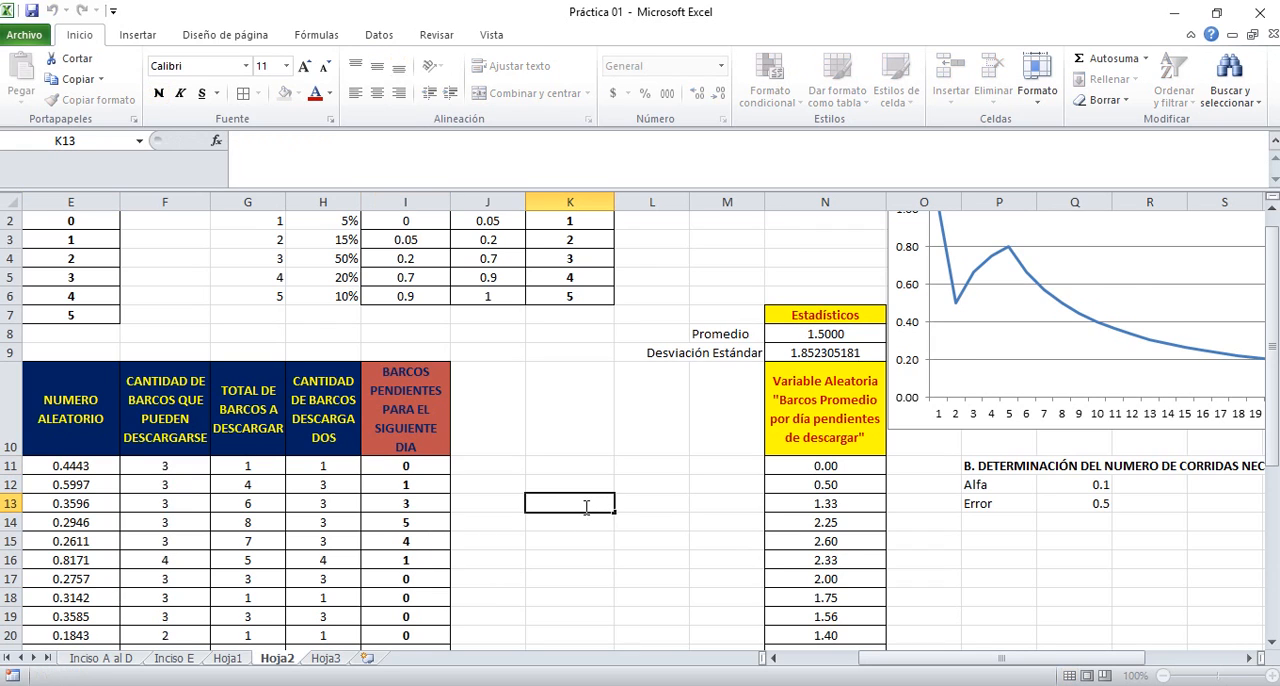
{"action": "key", "text": "F2"}
{"action": "key", "text": "Return"}
{"action": "key", "text": "Down"}
{"action": "key", "text": "Right"}
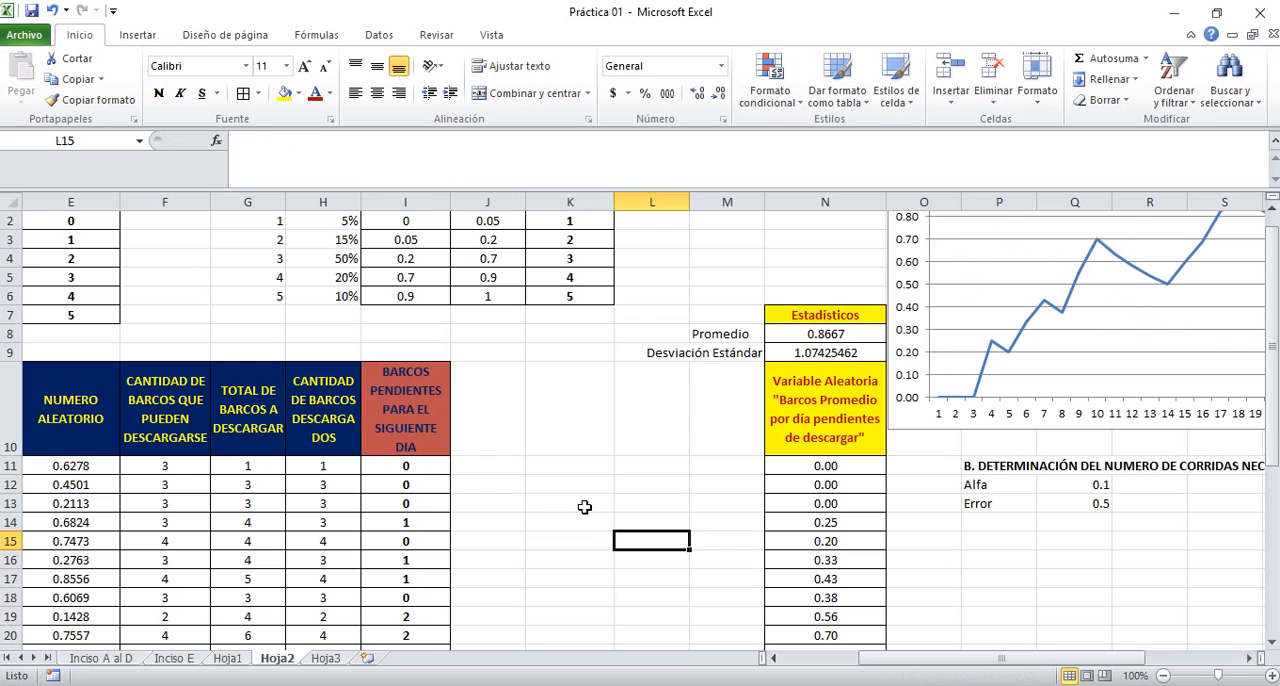
Copy the "BARCOS PENDIENTES PARA EL SIGUIENTE DIA" column with its heading, range I10:I40
{"action": "key", "text": "Left"}
{"action": "key", "text": "Left"}
{"action": "key", "text": "Left"}
{"action": "key", "text": "Up"}
{"action": "key", "text": "Up"}
{"action": "key", "text": "Up"}
{"action": "key", "text": "Up"}
{"action": "key", "text": "Up"}
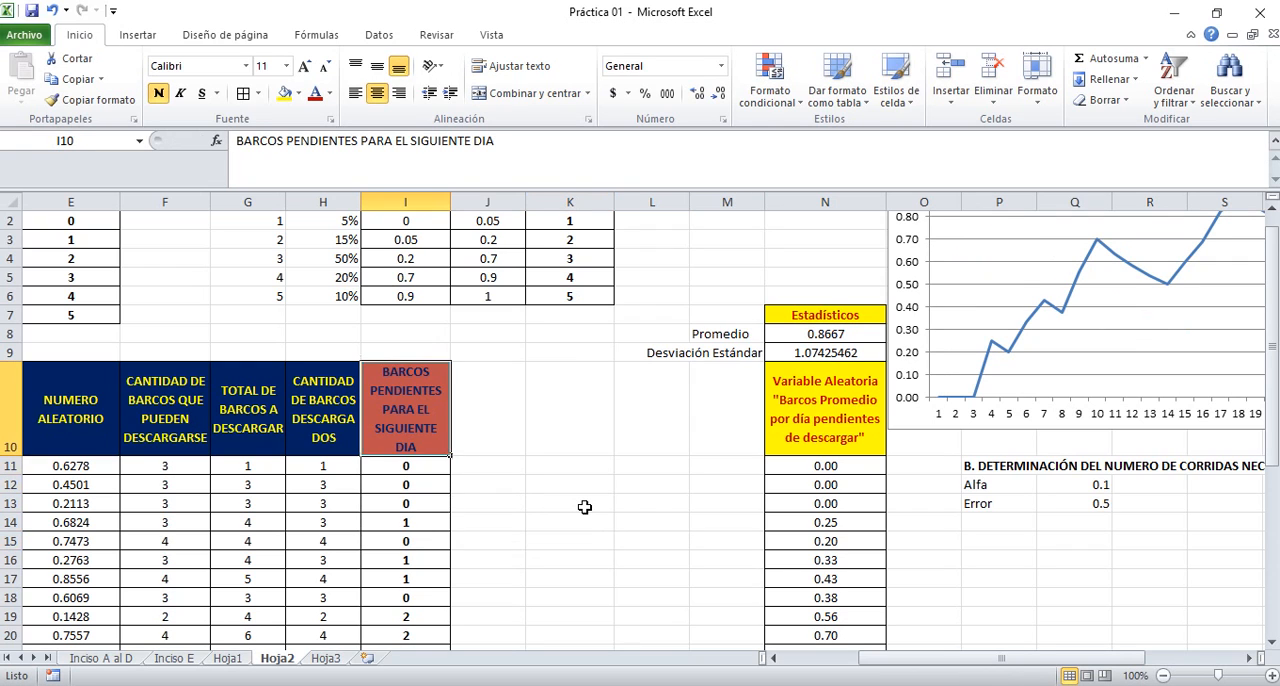
{"action": "key", "text": "shift+Down"}
{"action": "key", "text": "shift+Down"}
{"action": "key", "text": "shift+Down"}
{"action": "key", "text": "shift+Down"}
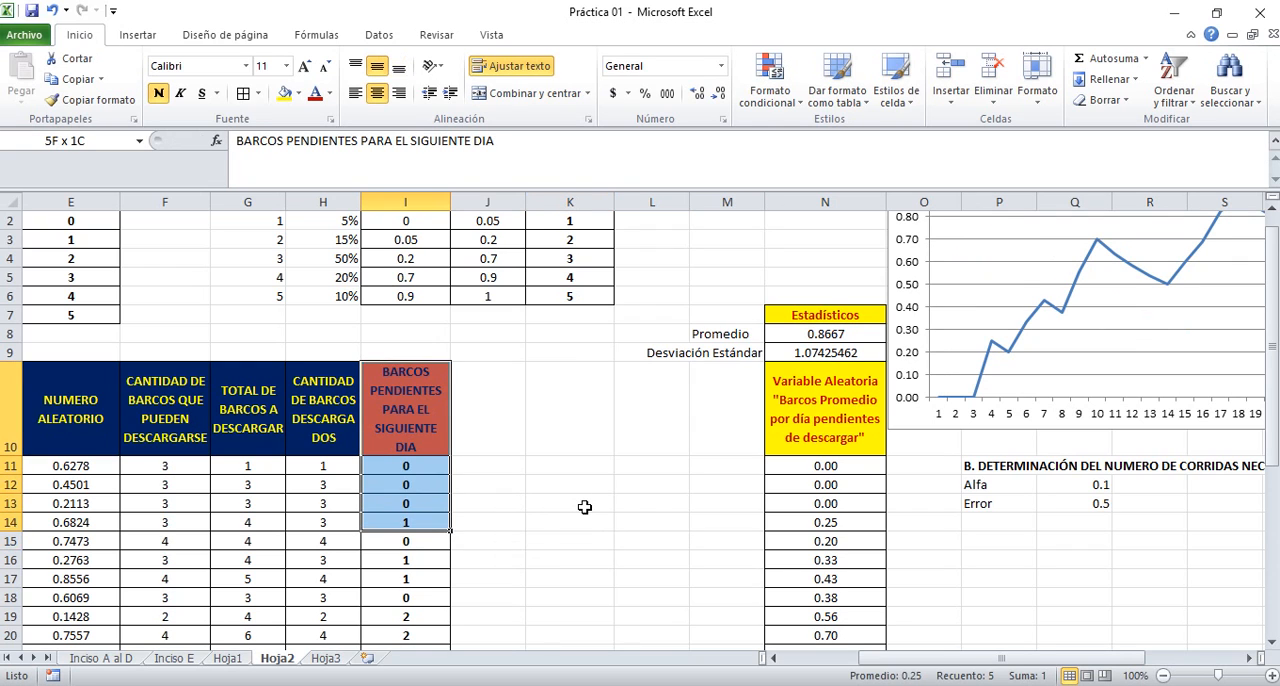
{"action": "key", "text": "shift+Down"}
{"action": "key", "text": "shift+Down"}
{"action": "key", "text": "shift+Down"}
{"action": "key", "text": "shift+Down"}
{"action": "key", "text": "shift+Down"}
{"action": "key", "text": "shift+Down"}
{"action": "key", "text": "shift+Down"}
{"action": "key", "text": "shift+Down"}
{"action": "key", "text": "shift+Down"}
{"action": "key", "text": "shift+Down"}
{"action": "key", "text": "shift+Down"}
{"action": "key", "text": "shift+Down"}
{"action": "key", "text": "shift+Down"}
{"action": "key", "text": "shift+Down"}
{"action": "key", "text": "shift+Down"}
{"action": "key", "text": "shift+Down"}
{"action": "key", "text": "shift+Down"}
{"action": "key", "text": "shift+Down"}
{"action": "key", "text": "shift+Down"}
{"action": "key", "text": "shift+Down"}
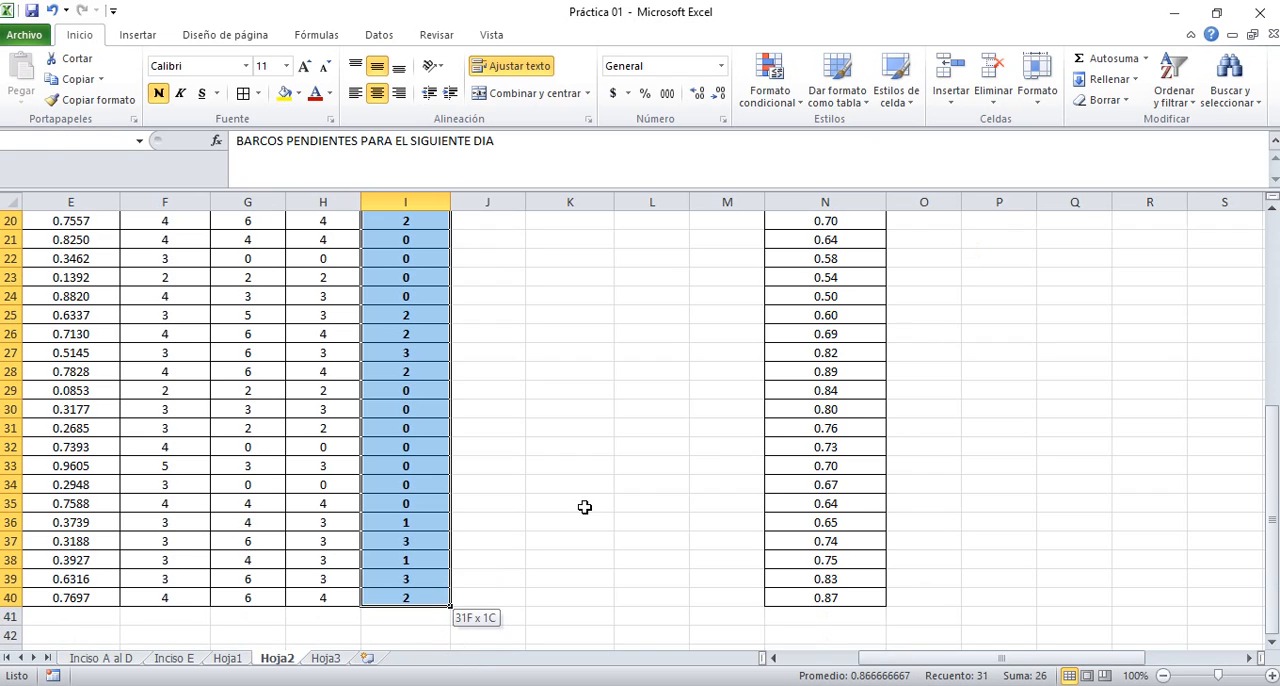
{"action": "key", "text": "shift+Up"}
{"action": "key", "text": "shift+Up"}
{"action": "key", "text": "shift+Up"}
{"action": "key", "text": "shift+Up"}
{"action": "key", "text": "shift+Up"}
{"action": "key", "text": "shift+Up"}
{"action": "key", "text": "shift+Up"}
{"action": "key", "text": "shift+Up"}
{"action": "key", "text": "shift+Up"}
{"action": "key", "text": "shift+Up"}
{"action": "key", "text": "shift+Up"}
{"action": "key", "text": "shift+Up"}
{"action": "key", "text": "shift+Up"}
{"action": "key", "text": "shift+Up"}
{"action": "key", "text": "shift+Up"}
{"action": "key", "text": "shift+Up"}
{"action": "key", "text": "shift+Up"}
{"action": "key", "text": "shift+Up"}
{"action": "key", "text": "shift+Up"}
{"action": "key", "text": "shift+Up"}
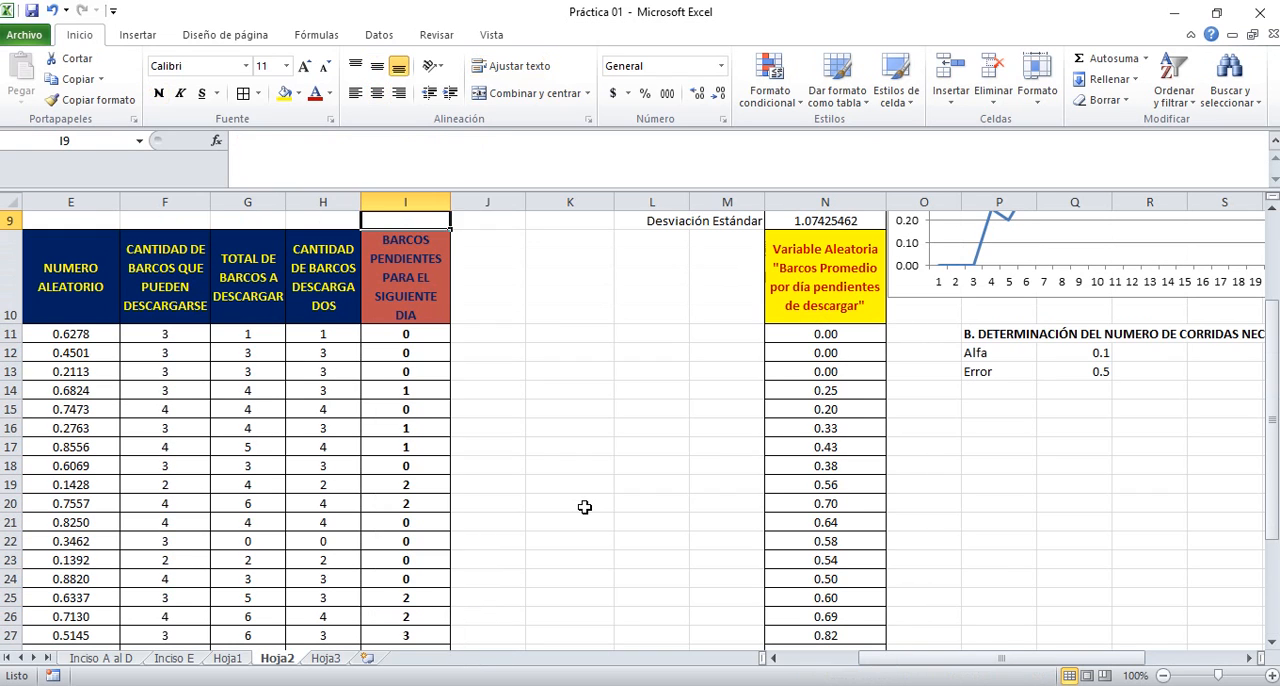
{"action": "key", "text": "shift+Down"}
{"action": "key", "text": "shift+Down"}
{"action": "key", "text": "shift+Down"}
{"action": "key", "text": "shift+Down"}
{"action": "key", "text": "shift+Down"}
{"action": "key", "text": "shift+Down"}
{"action": "key", "text": "shift+Down"}
{"action": "key", "text": "shift+Down"}
{"action": "key", "text": "shift+Down"}
{"action": "key", "text": "shift+Down"}
{"action": "key", "text": "shift+Down"}
{"action": "key", "text": "shift+Down"}
{"action": "key", "text": "shift+Down"}
{"action": "key", "text": "shift+Down"}
{"action": "key", "text": "shift+Down"}
{"action": "key", "text": "shift+Down"}
{"action": "key", "text": "shift+Down"}
{"action": "key", "text": "shift+Down"}
{"action": "key", "text": "shift+Down"}
{"action": "key", "text": "shift+Down"}
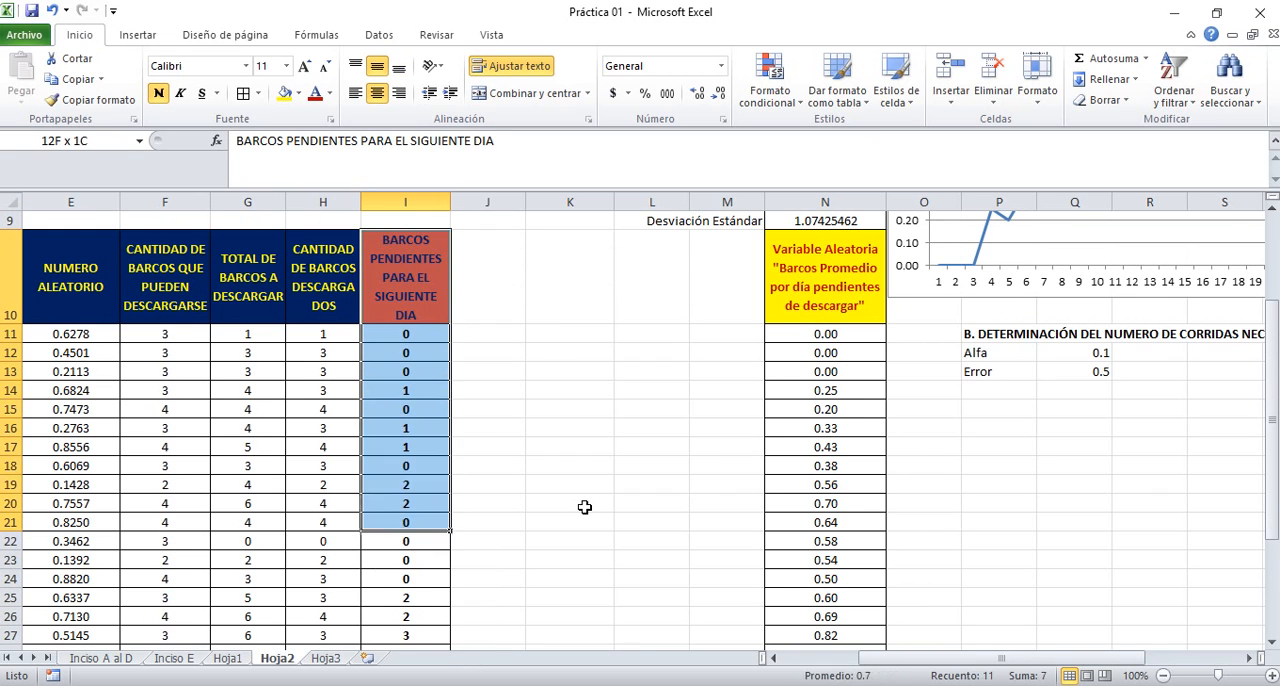
{"action": "key", "text": "shift+Down"}
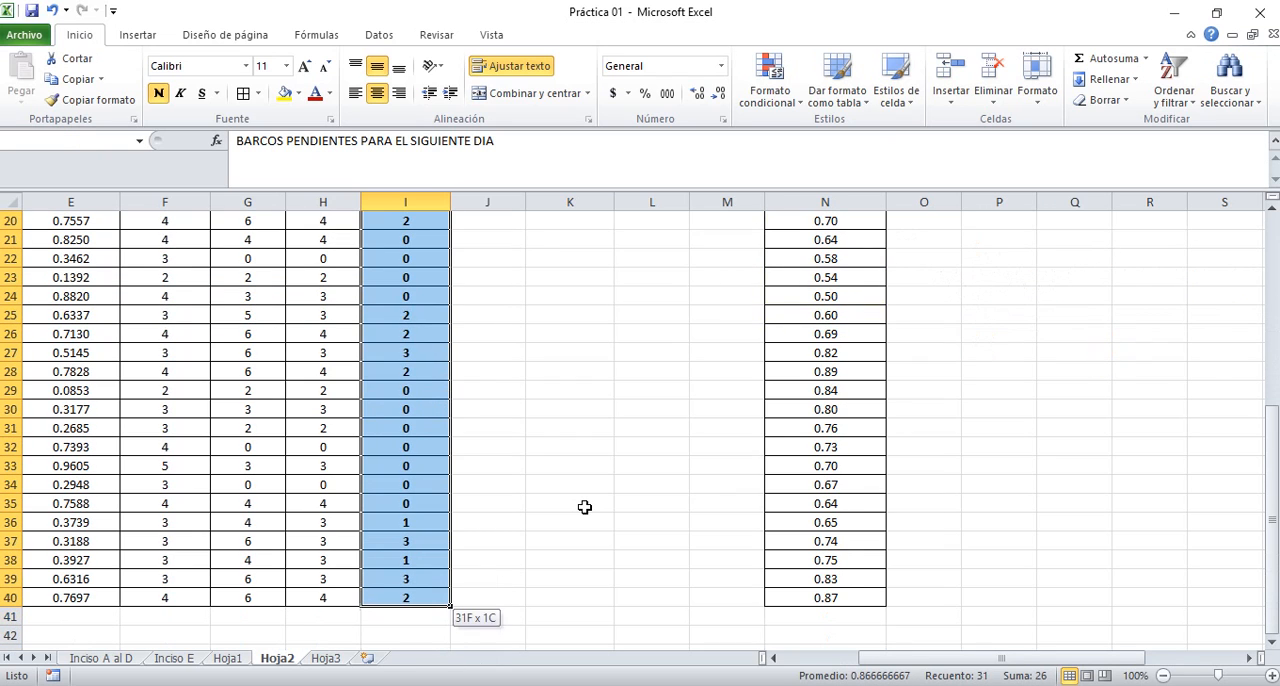
{"action": "key", "text": "ctrl+c"}
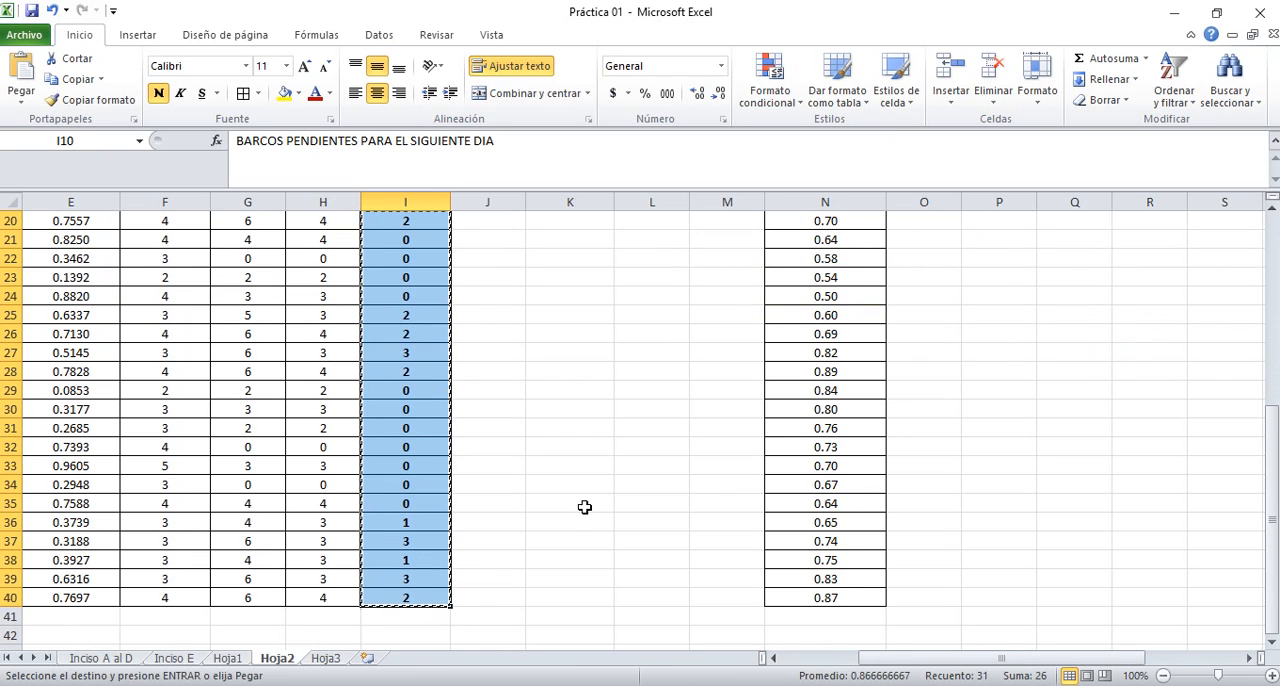
Switch to Minitab and paste the copied column into C1, with its heading in the column name cell
{"action": "left_click_drag", "start_coordinate": [1272, 430], "coordinate": [1272, 277]}
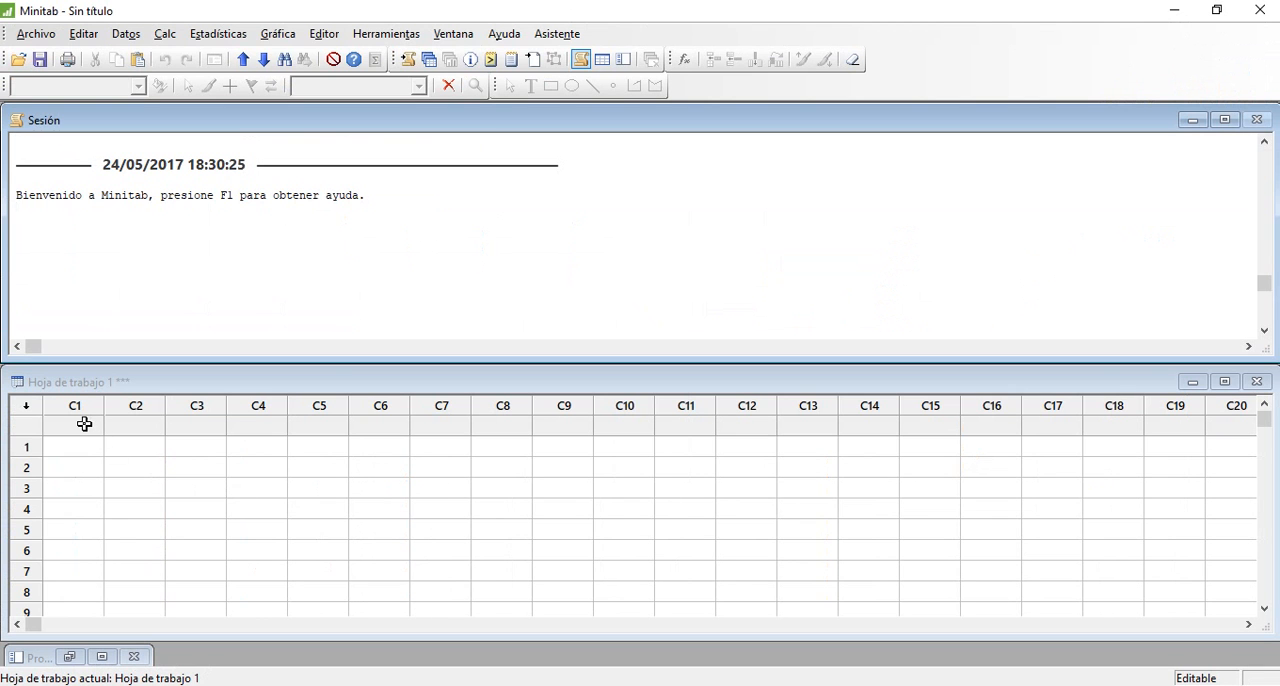
{"action": "left_click", "coordinate": [83, 423]}
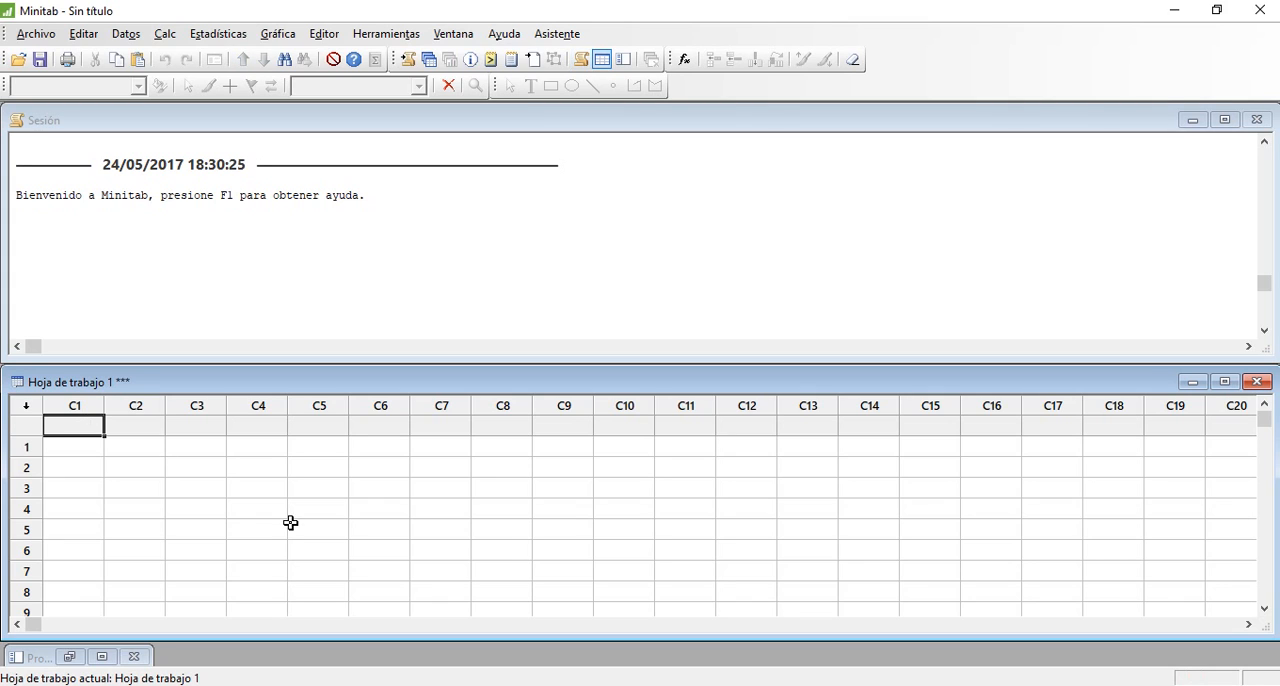
{"action": "key", "text": "ctrl+v"}
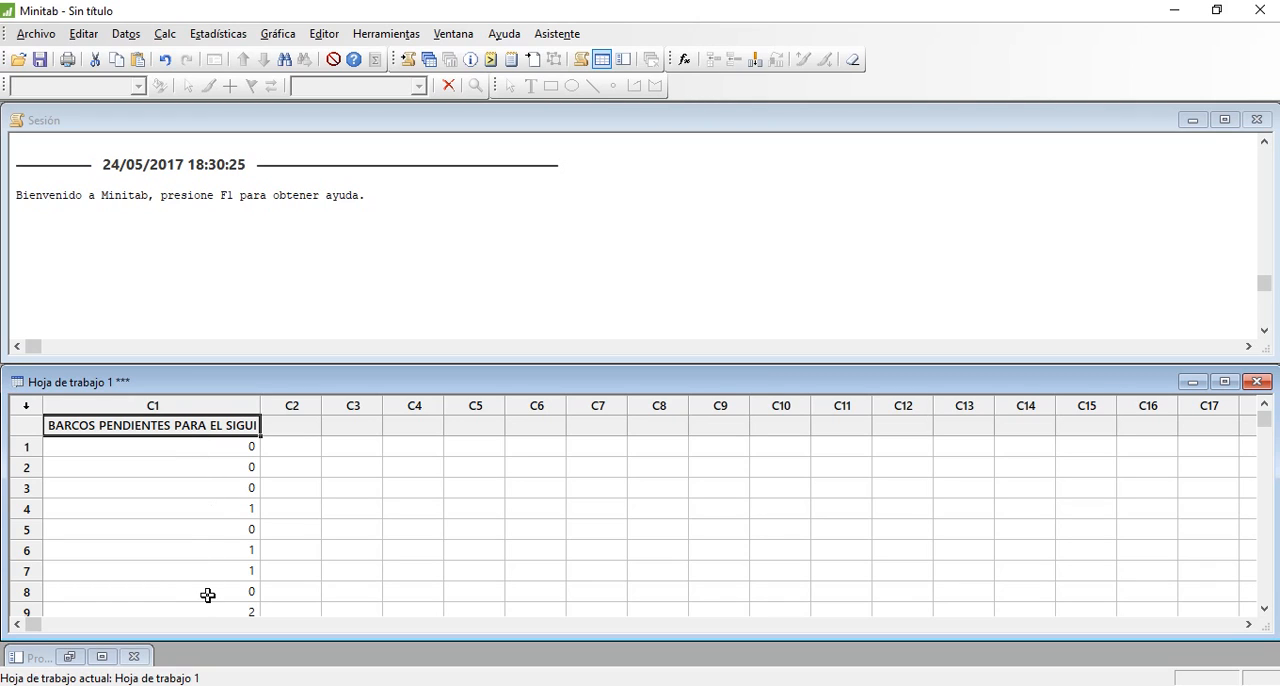
Create an individual probability plot of the variable "BARCOS PENDIENTES PARA EL SIGUI" using the Normal distribution
{"action": "left_click", "coordinate": [280, 34]}
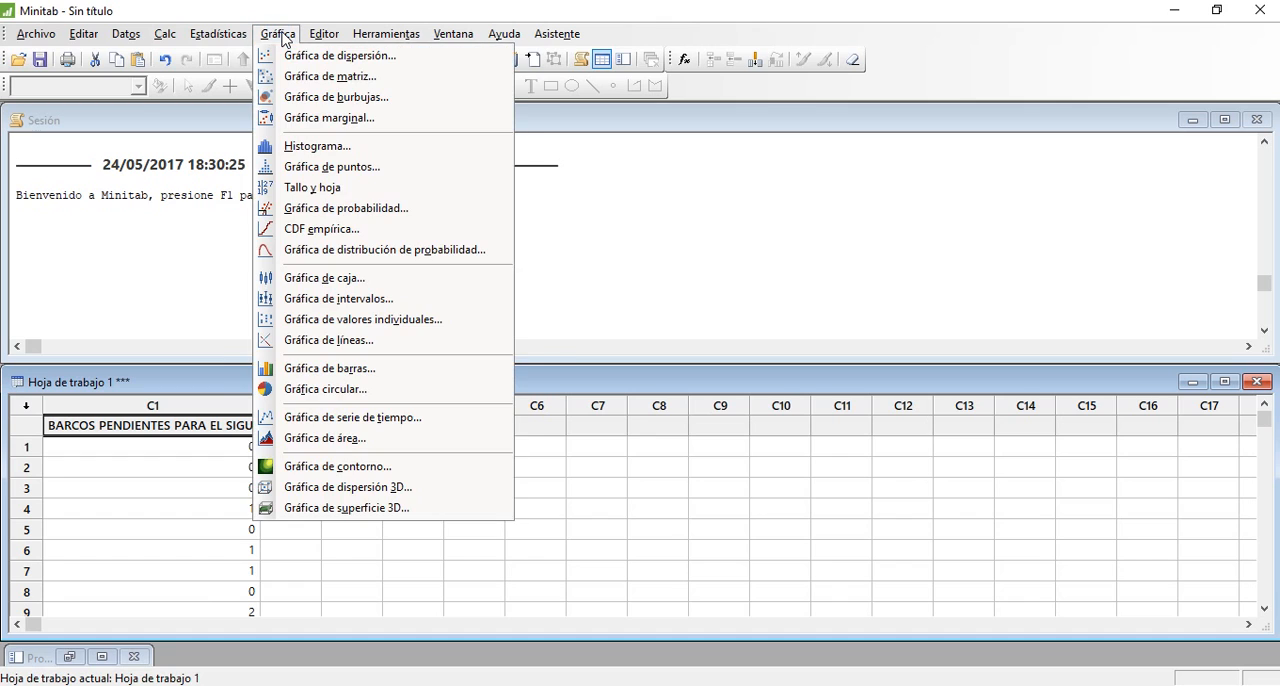
{"action": "left_click", "coordinate": [367, 207]}
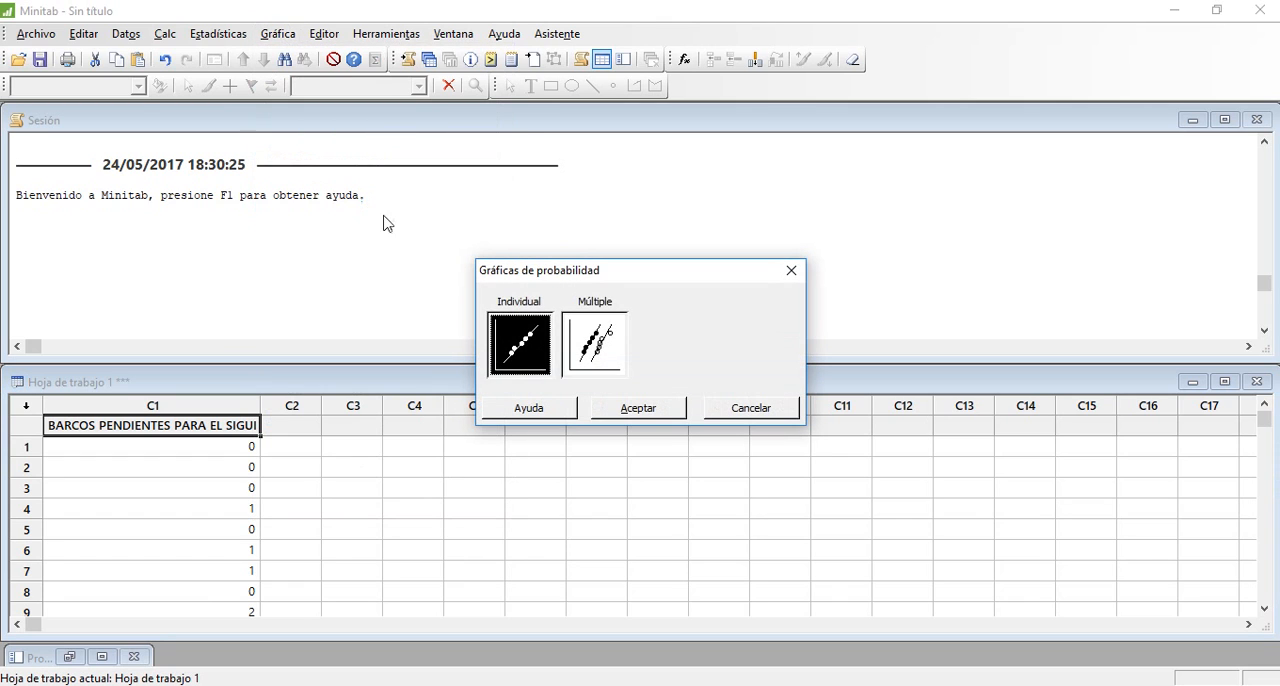
{"action": "double_click", "coordinate": [529, 354]}
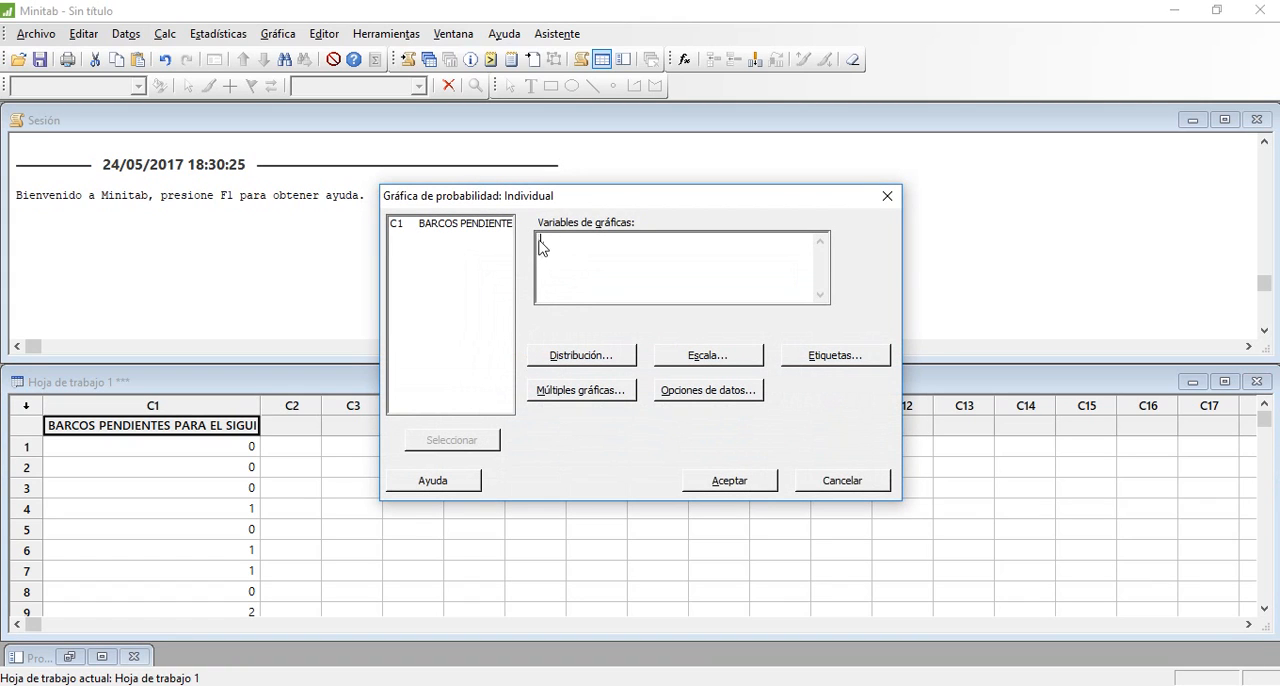
{"action": "double_click", "coordinate": [463, 230]}
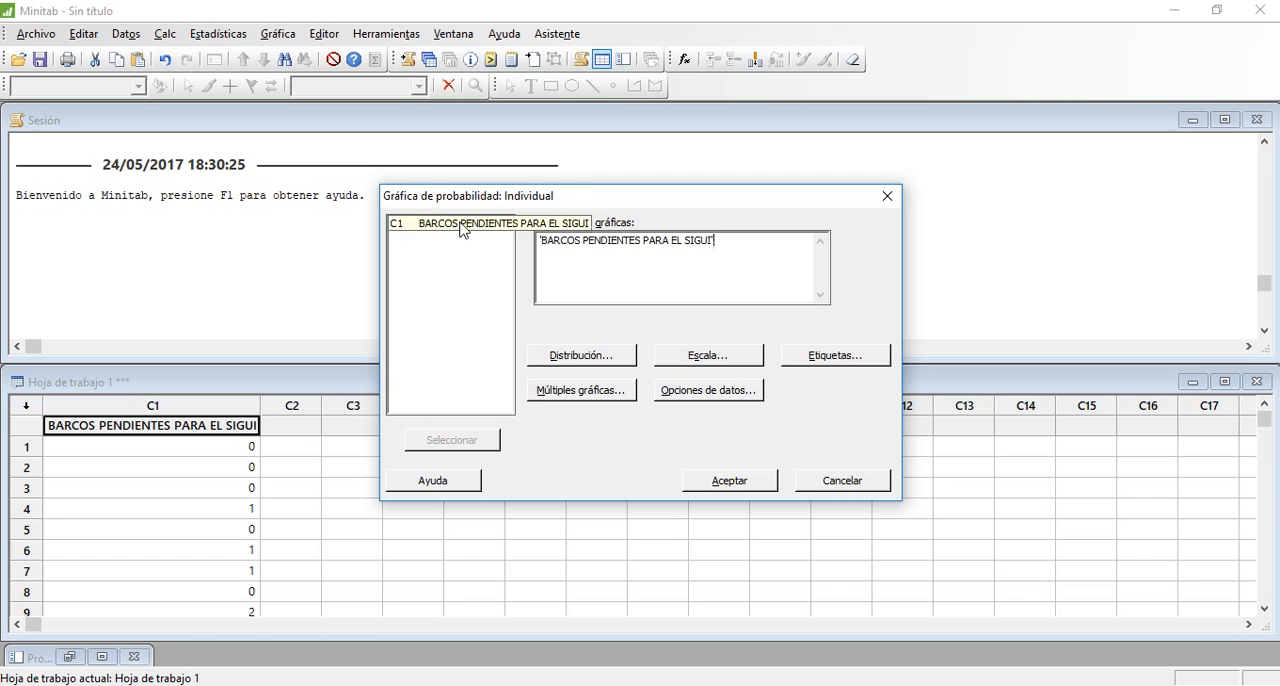
{"action": "left_click", "coordinate": [575, 358]}
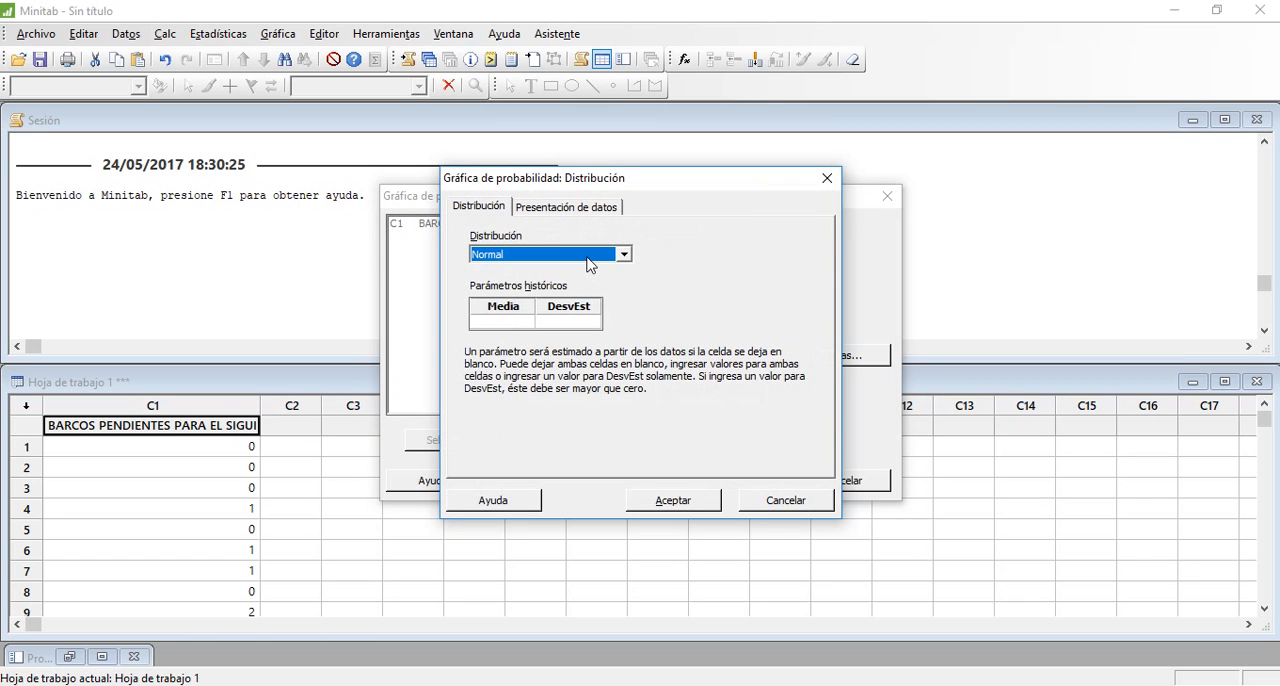
{"action": "left_click", "coordinate": [590, 264]}
{"action": "left_click", "coordinate": [553, 280]}
{"action": "left_click", "coordinate": [690, 506]}
{"action": "left_click", "coordinate": [710, 480]}
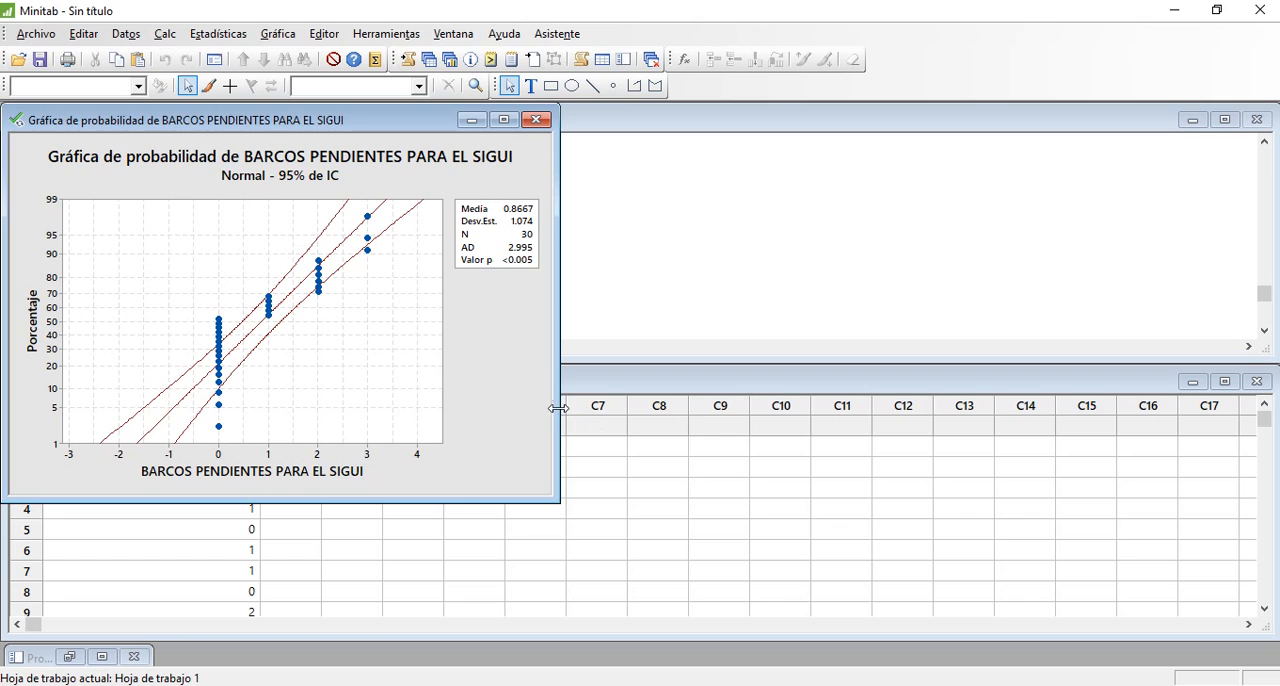
Enlarge the probability plot window, move it to the middle of the workspace and copy the graph
{"action": "left_click_drag", "start_coordinate": [557, 408], "coordinate": [603, 409]}
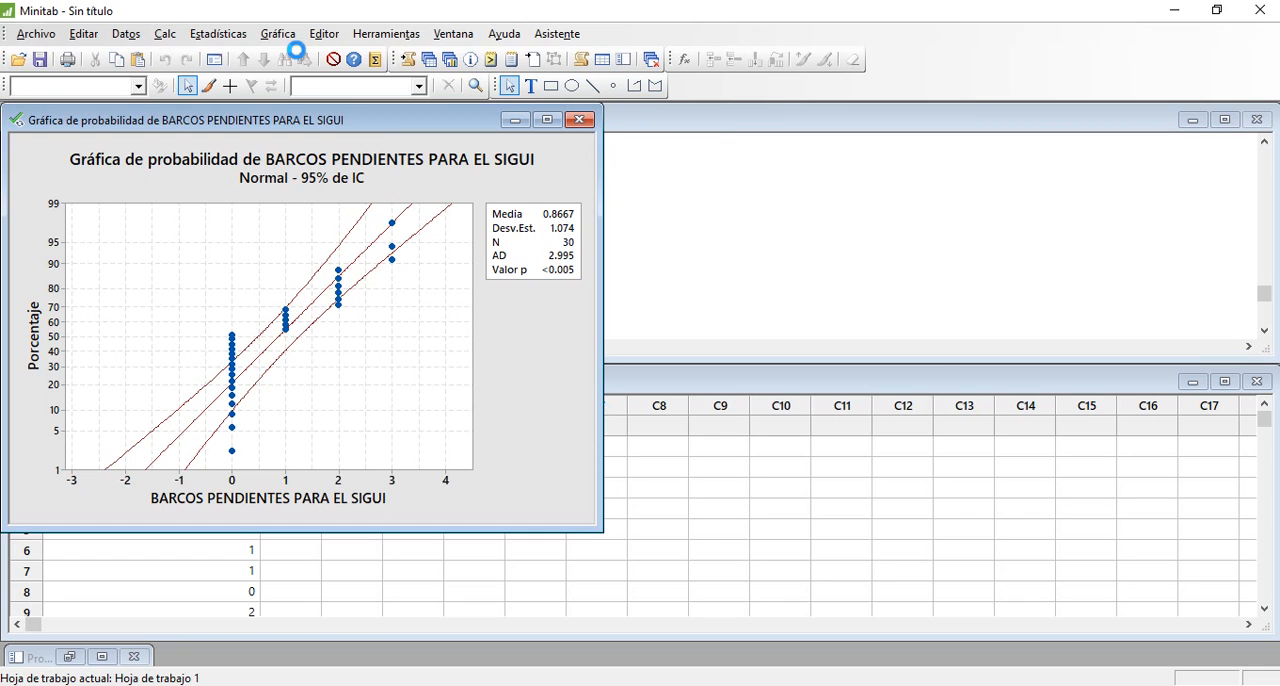
{"action": "left_click_drag", "start_coordinate": [287, 121], "coordinate": [546, 154]}
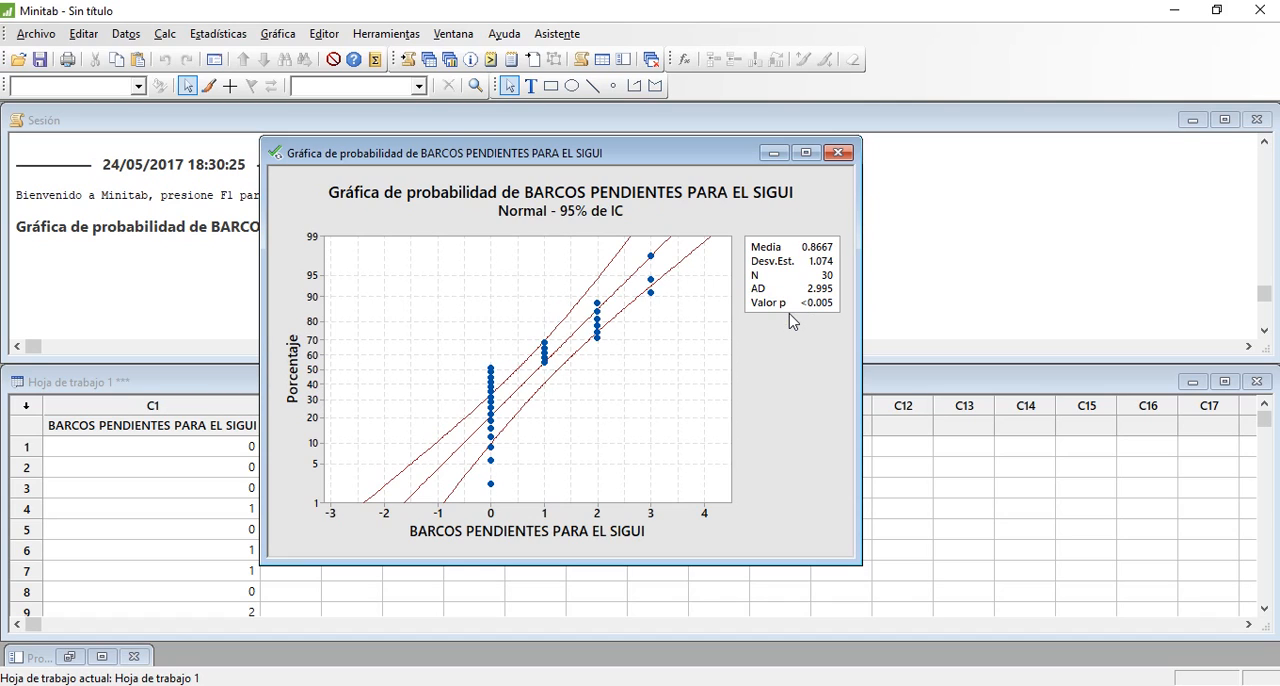
{"action": "right_click", "coordinate": [786, 384]}
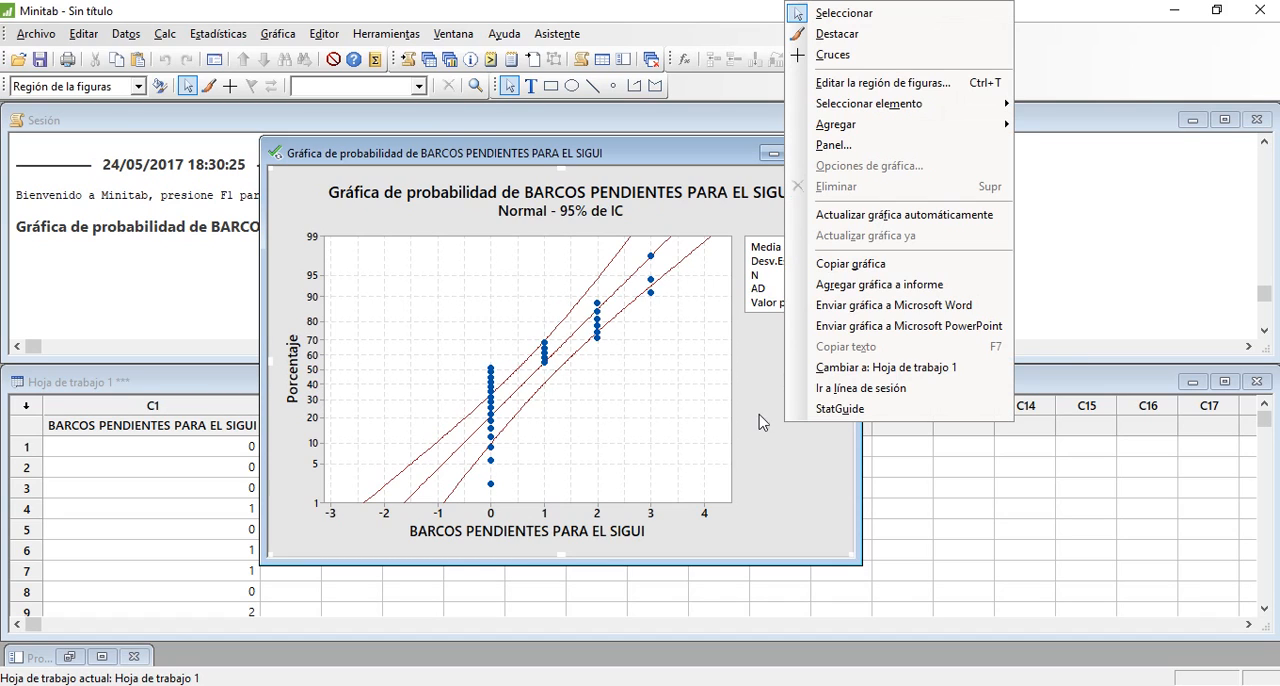
{"action": "left_click", "coordinate": [758, 414]}
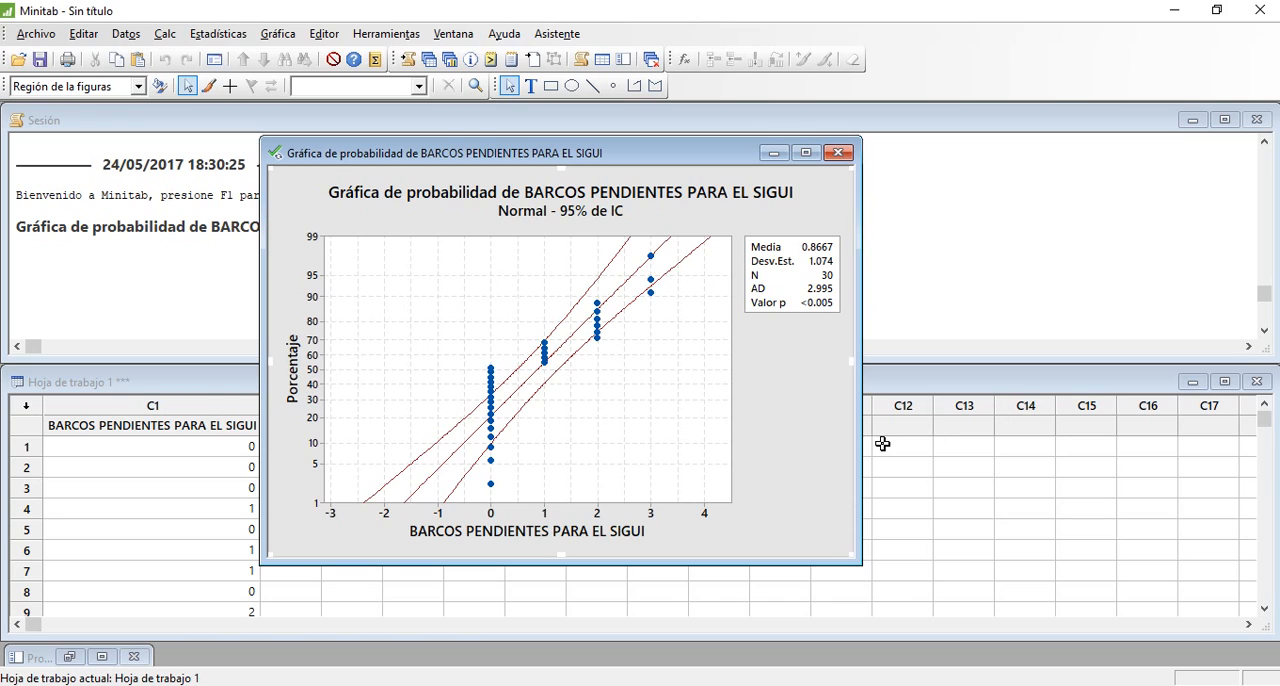
{"action": "right_click", "coordinate": [791, 429]}
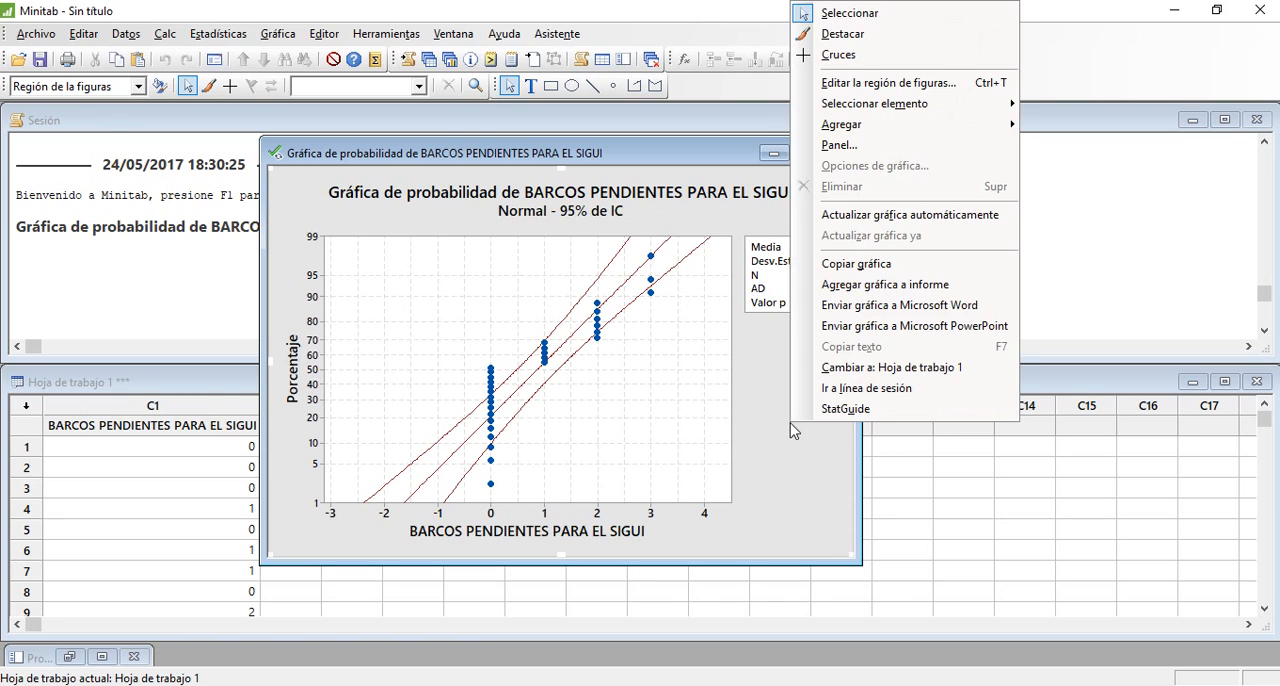
{"action": "left_click", "coordinate": [862, 263]}
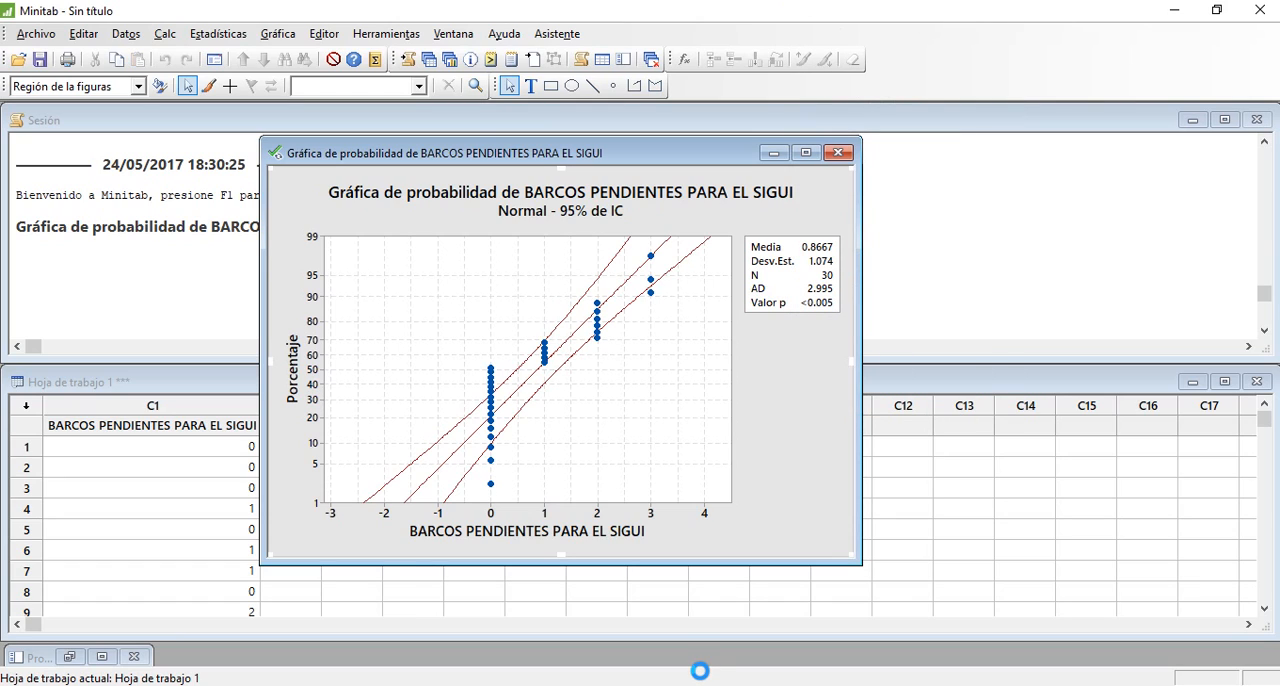
Switch to the Práctica 01 workbook in Excel and paste the probability plot into Hoja2 below the Error parameter
{"action": "mouse_move", "coordinate": [620, 685]}
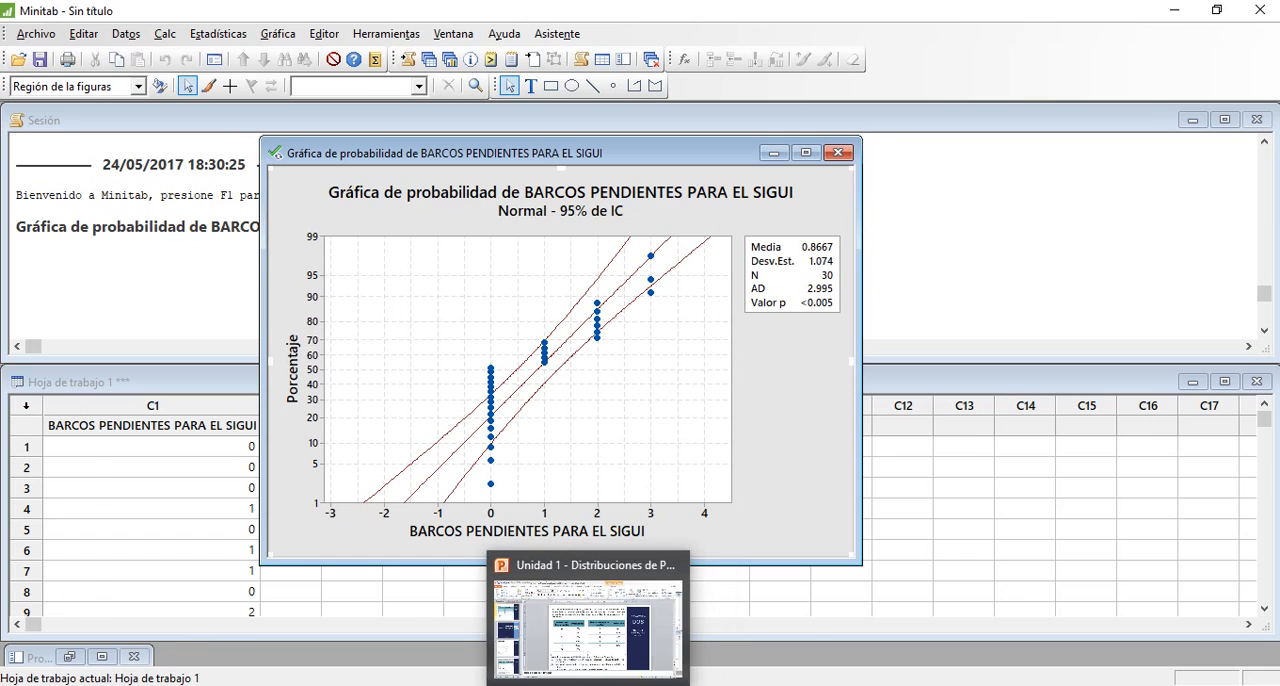
{"action": "left_click", "coordinate": [497, 685]}
{"action": "left_click", "coordinate": [1056, 526]}
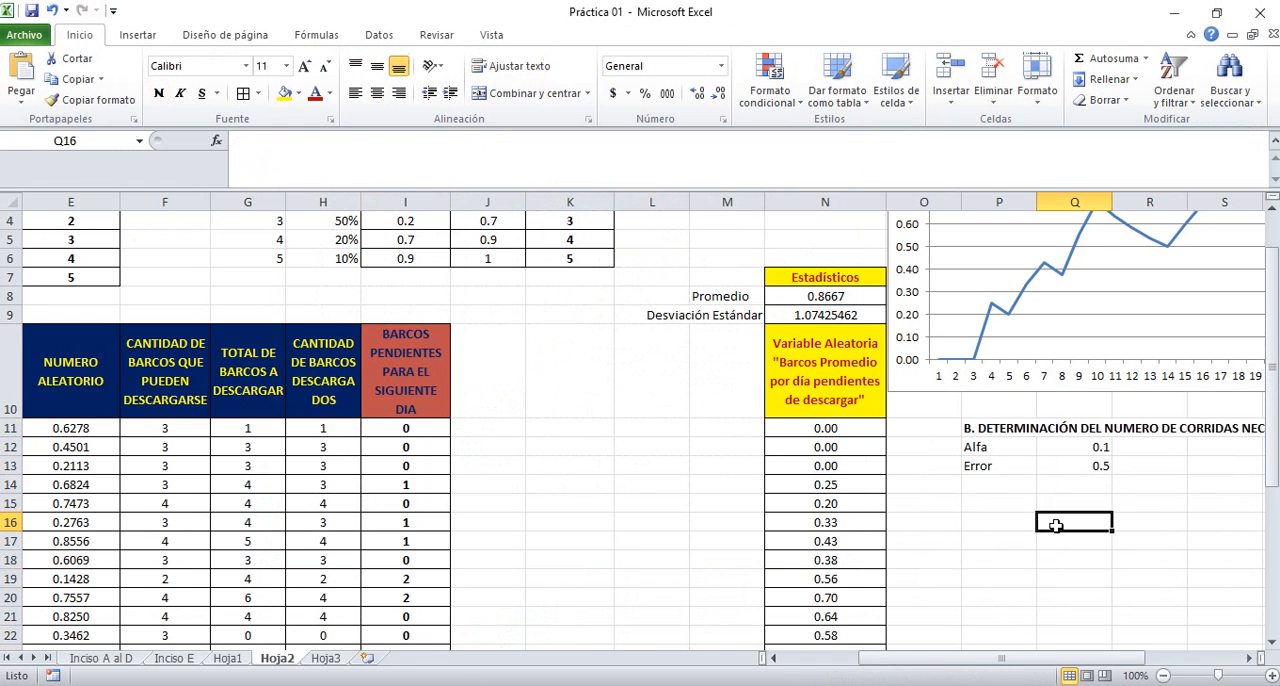
{"action": "key", "text": "Right"}
{"action": "key", "text": "Right"}
{"action": "key", "text": "Right"}
{"action": "key", "text": "Right"}
{"action": "key", "text": "Right"}
{"action": "key", "text": "Left"}
{"action": "key", "text": "Left"}
{"action": "key", "text": "Left"}
{"action": "key", "text": "Left"}
{"action": "key", "text": "Left"}
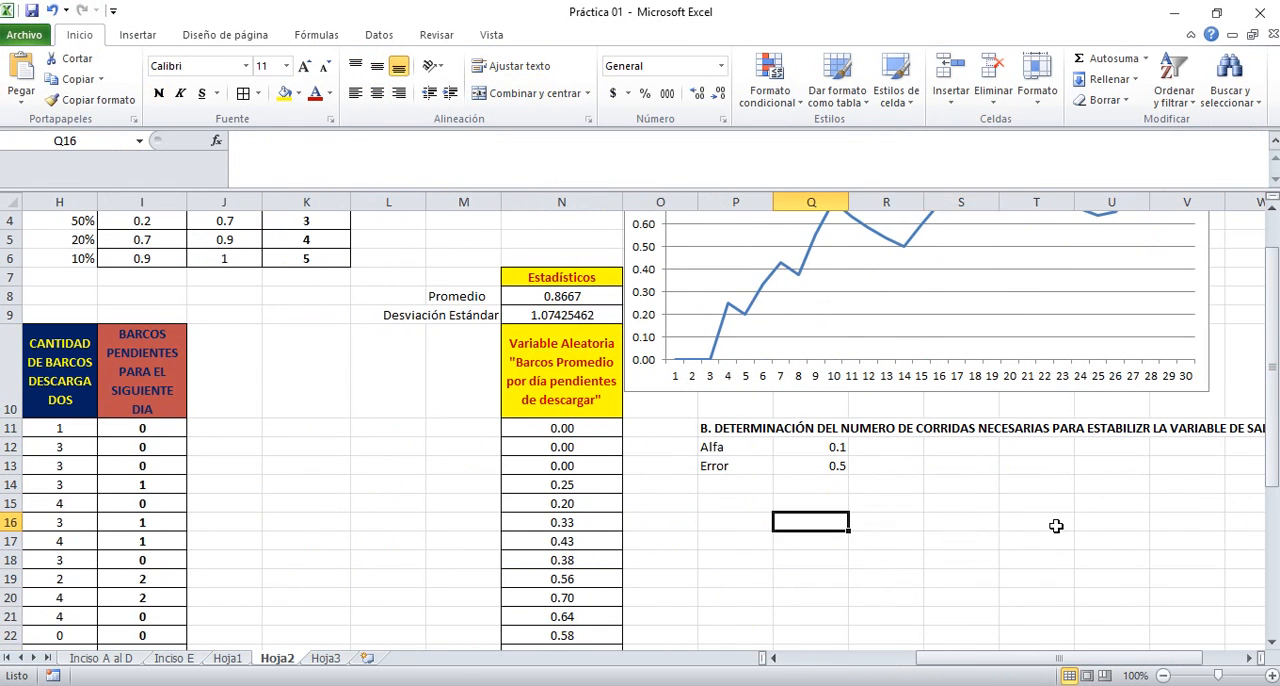
{"action": "key", "text": "ctrl+v"}
{"action": "left_click_drag", "start_coordinate": [954, 597], "coordinate": [882, 560]}
{"action": "left_click", "coordinate": [332, 464]}
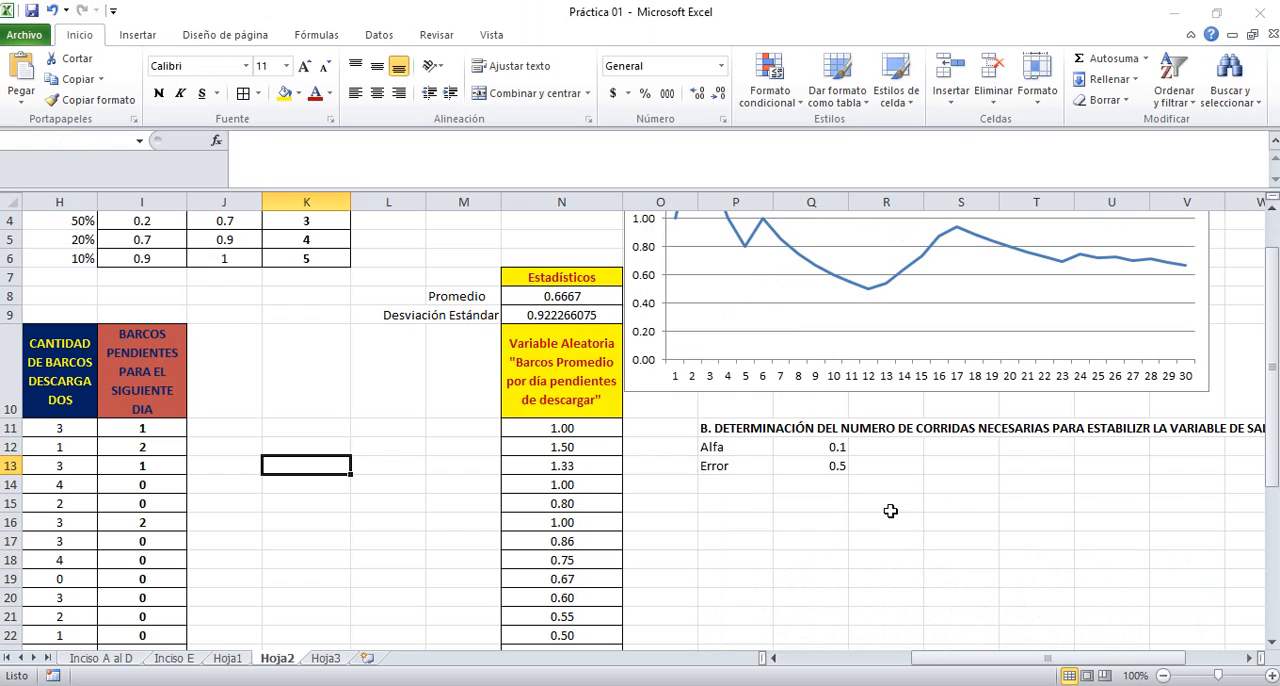
Decline to continue the spelling check from the start of the sheet and switch back to Minitab
{"action": "key", "text": "F7"}
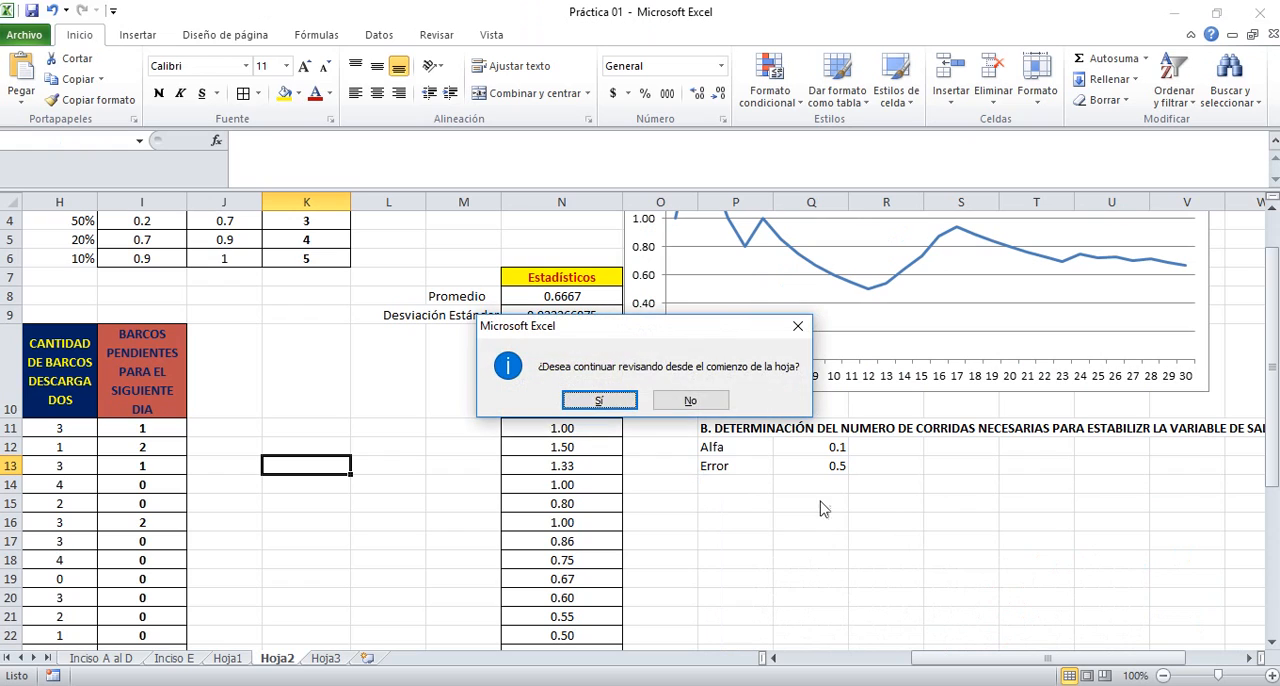
{"action": "left_click", "coordinate": [686, 400]}
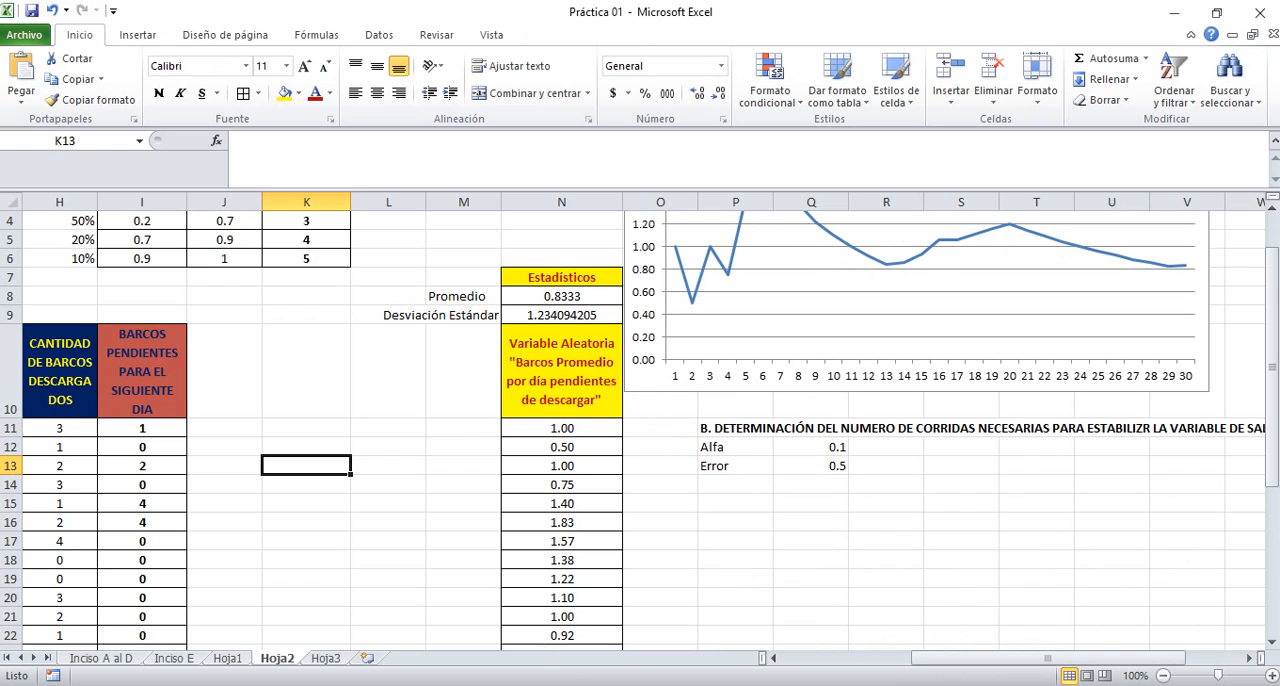
{"action": "left_click", "coordinate": [623, 685]}
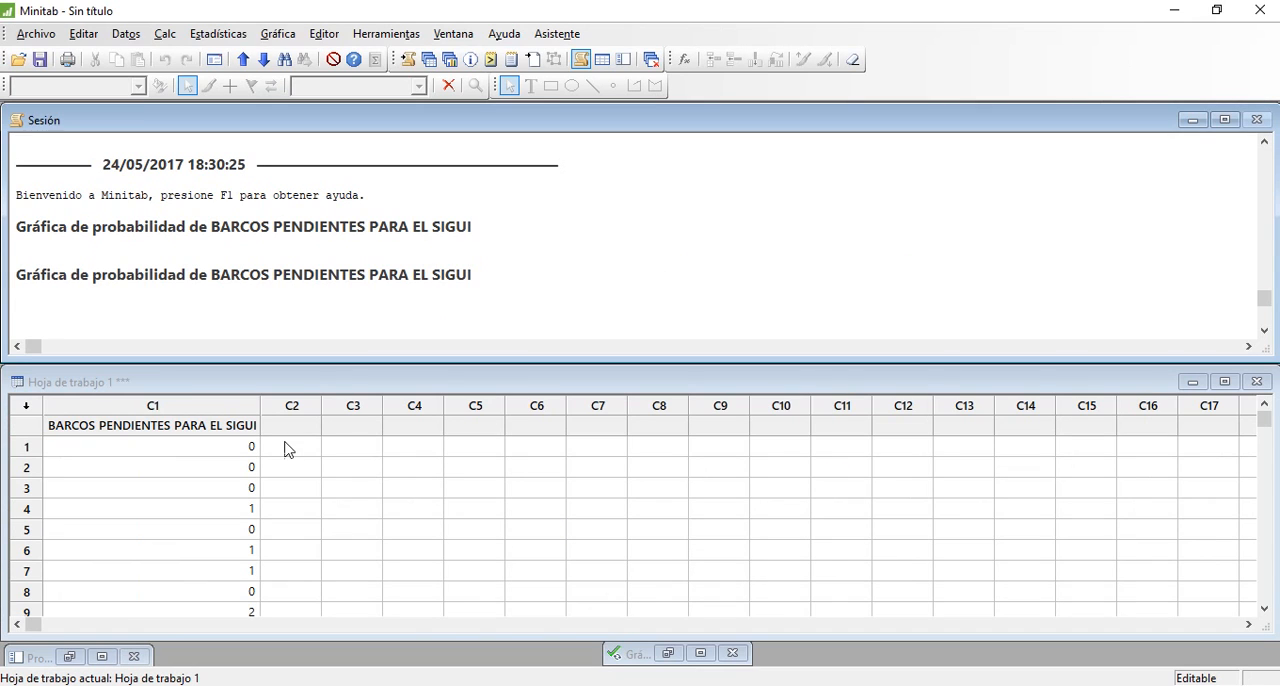
Create an individual probability plot of "BARCOS PENDIENTES PARA EL SIGUI" using the Normal distribution and a 90% confidence level
{"action": "left_click", "coordinate": [196, 425]}
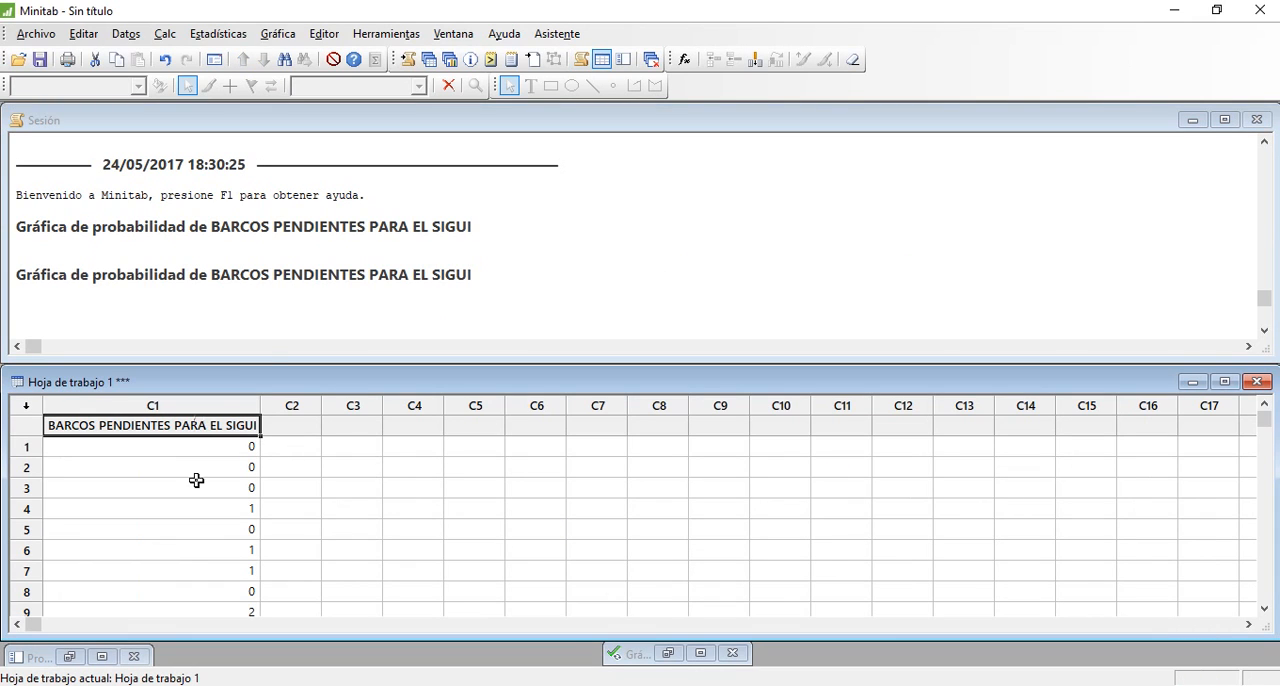
{"action": "left_click", "coordinate": [278, 33]}
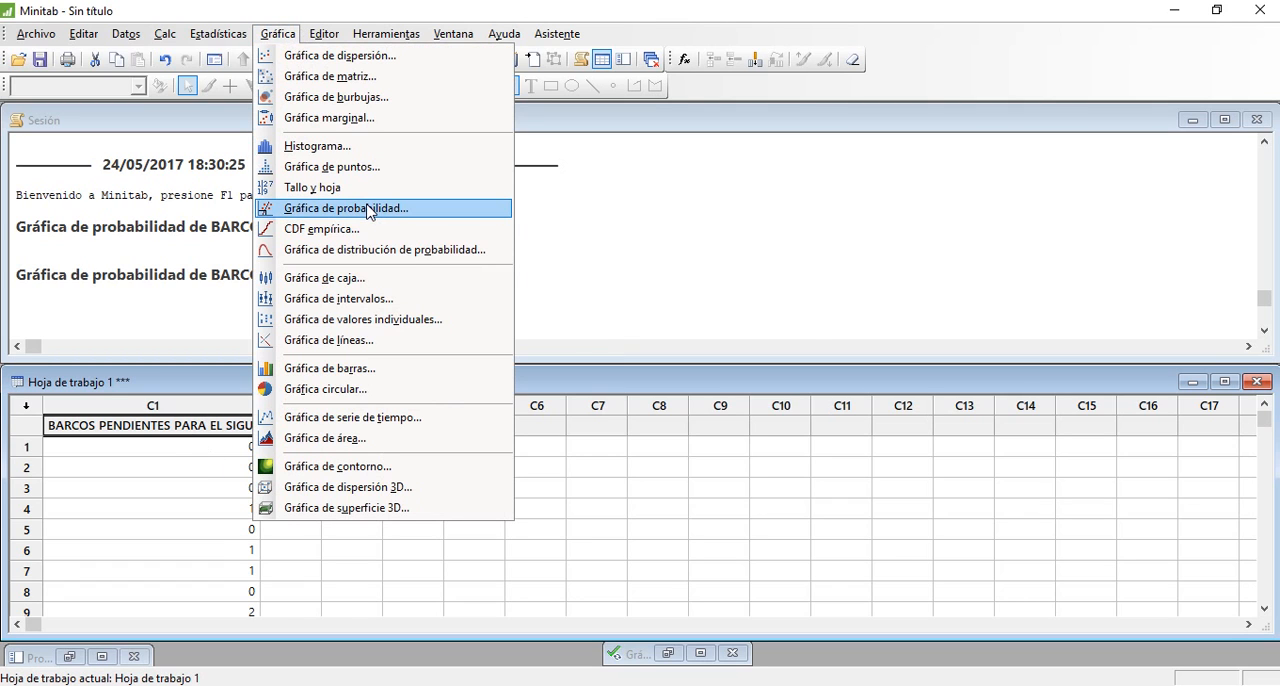
{"action": "left_click", "coordinate": [367, 208]}
{"action": "double_click", "coordinate": [530, 356]}
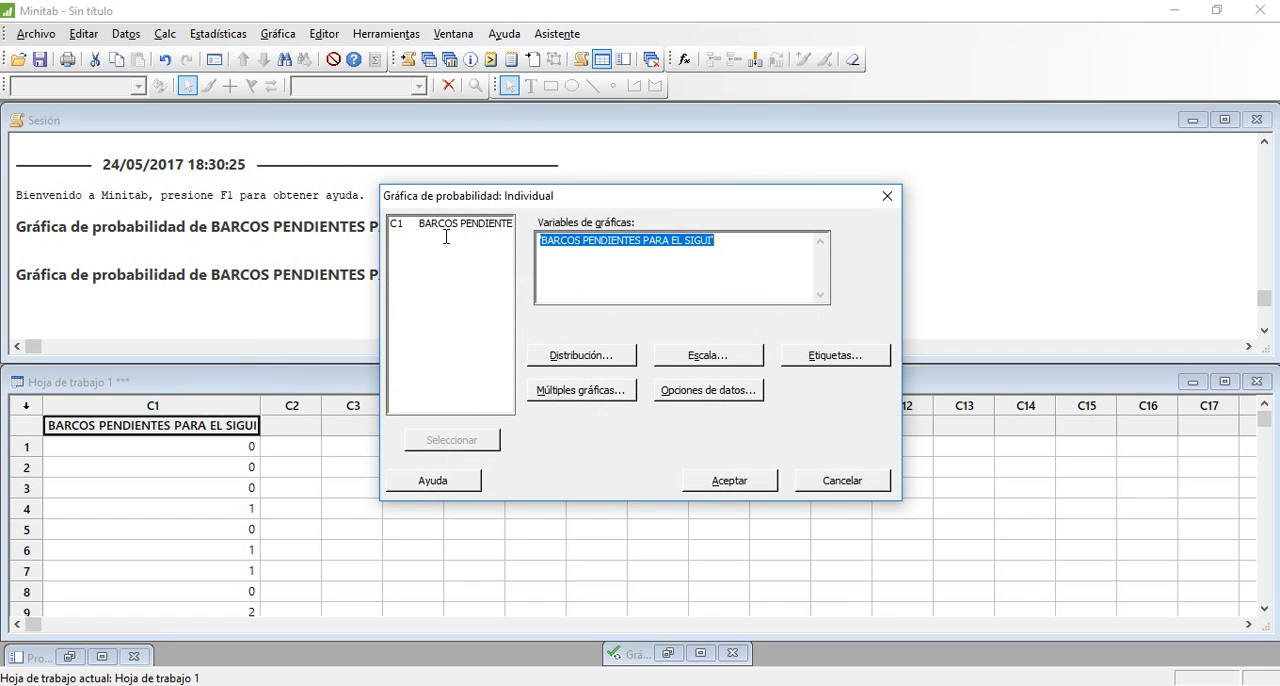
{"action": "left_click", "coordinate": [588, 358]}
{"action": "left_click", "coordinate": [500, 256]}
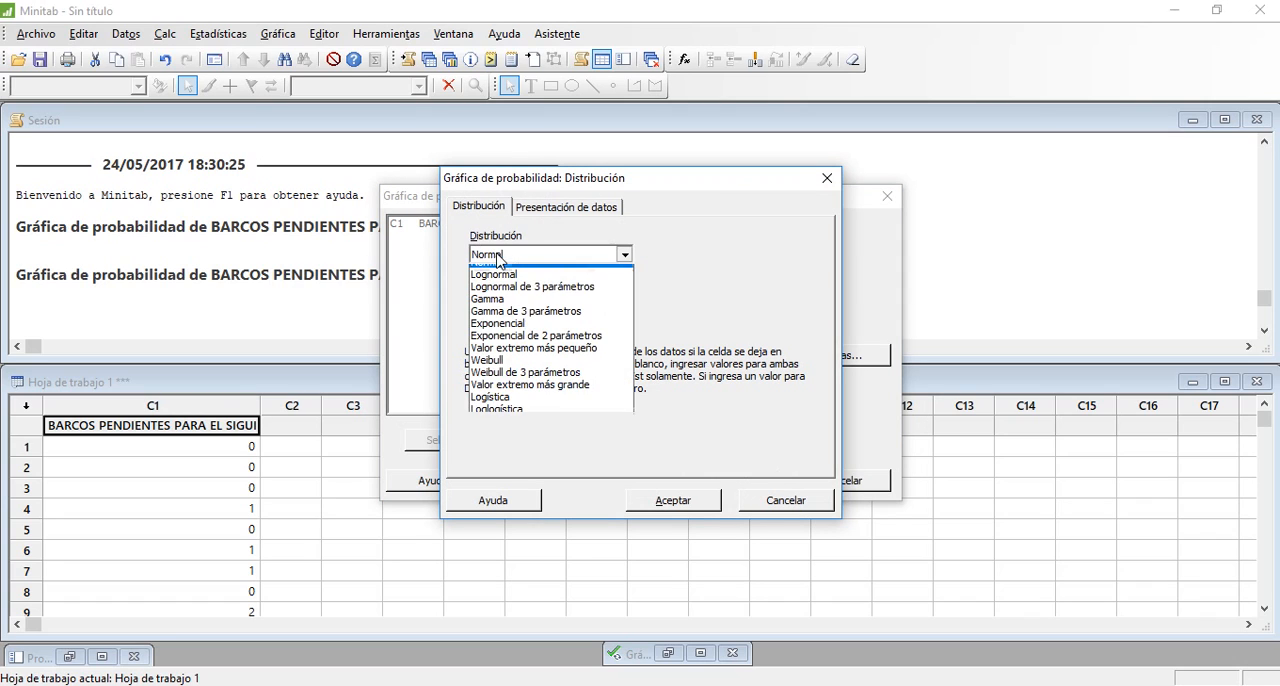
{"action": "left_click", "coordinate": [500, 270]}
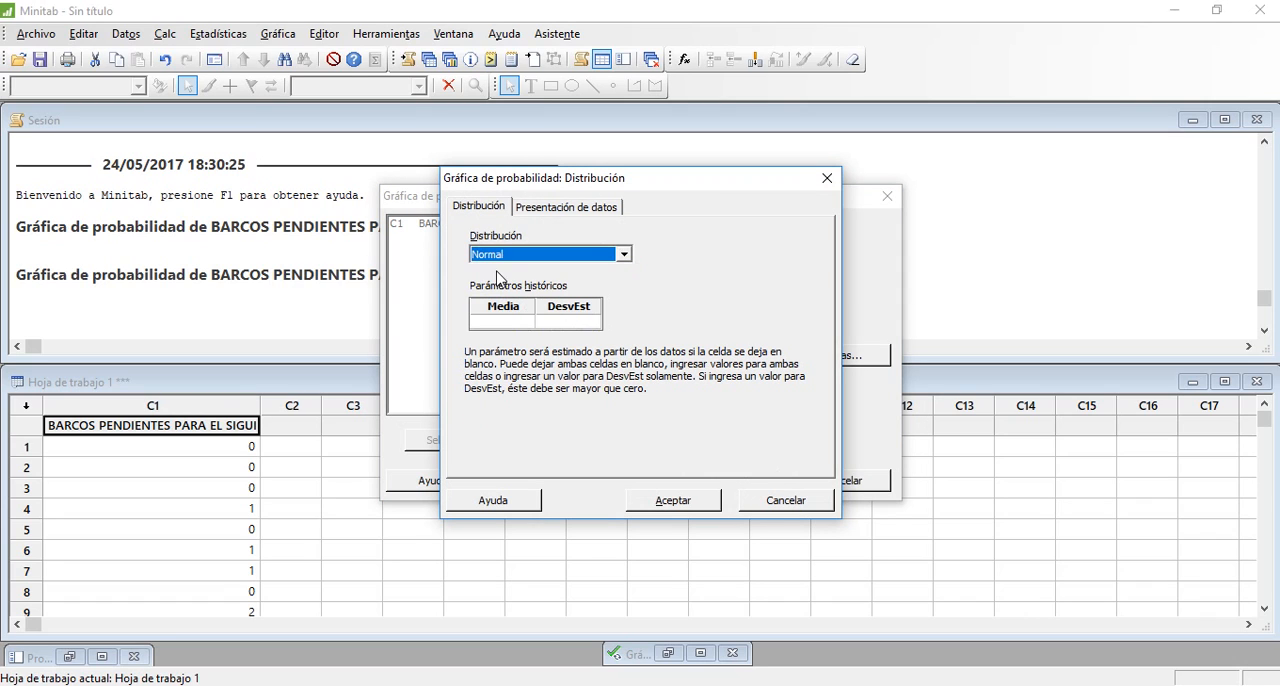
{"action": "left_click", "coordinate": [563, 208]}
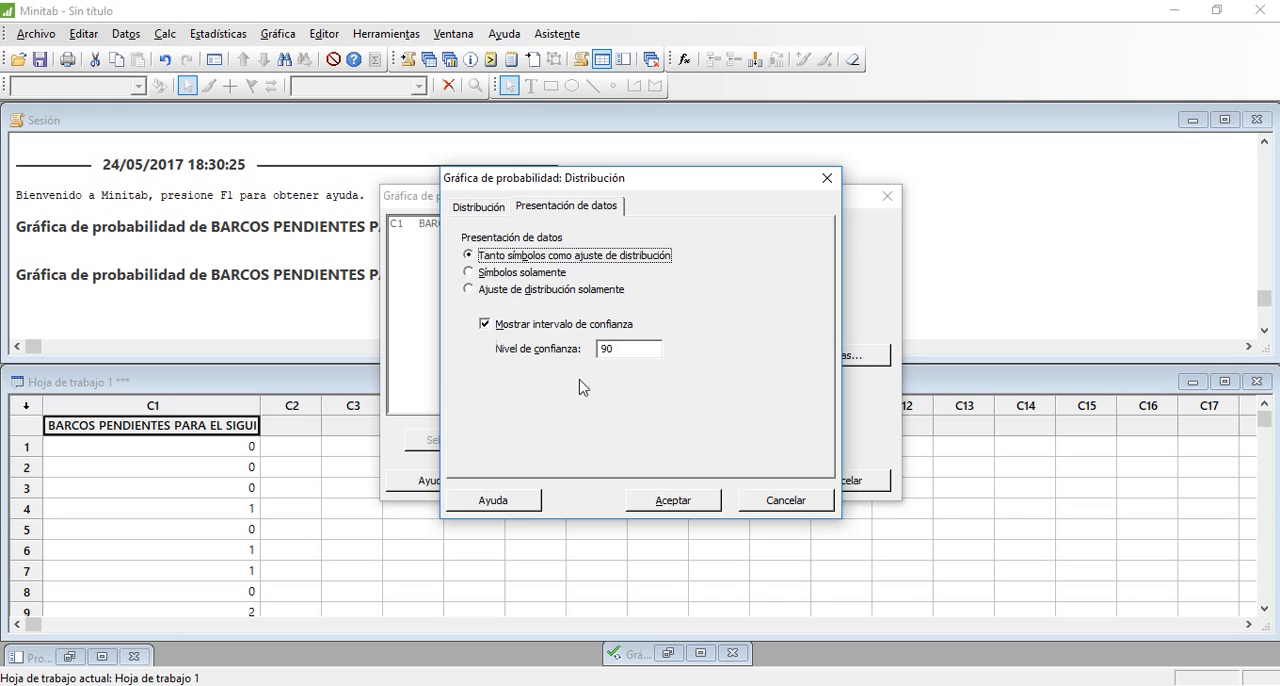
{"action": "left_click", "coordinate": [623, 348]}
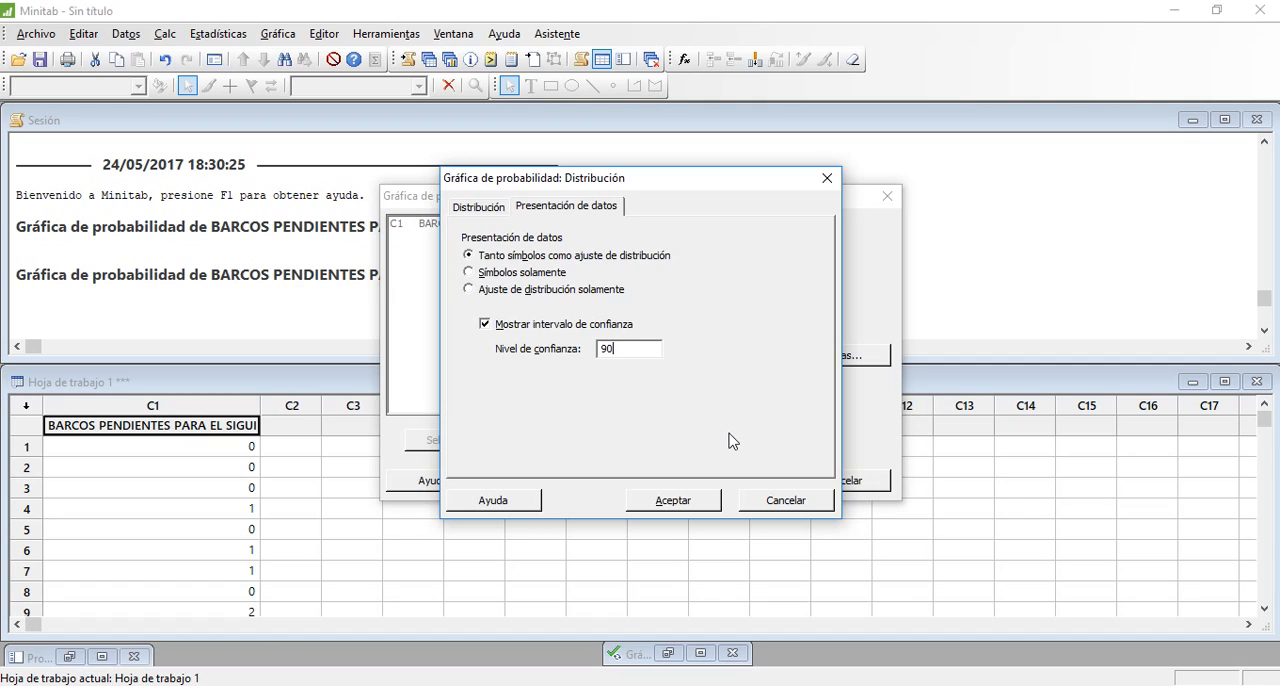
{"action": "left_click", "coordinate": [693, 503]}
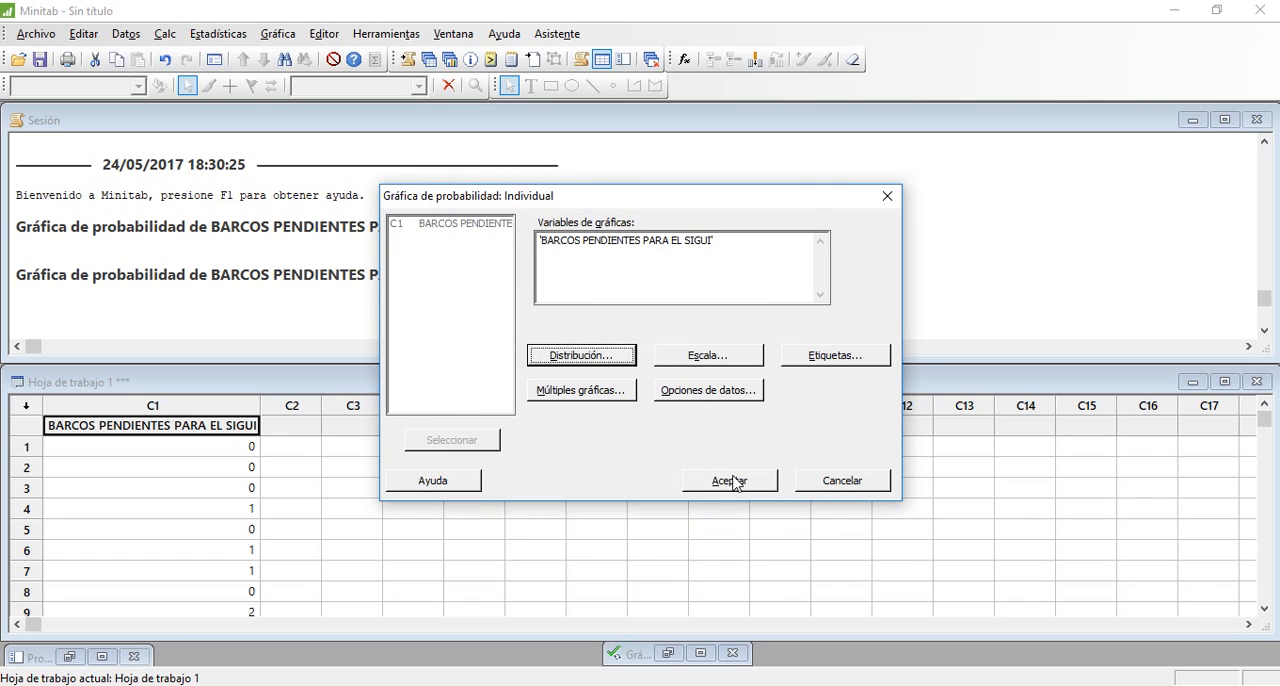
{"action": "left_click", "coordinate": [733, 482]}
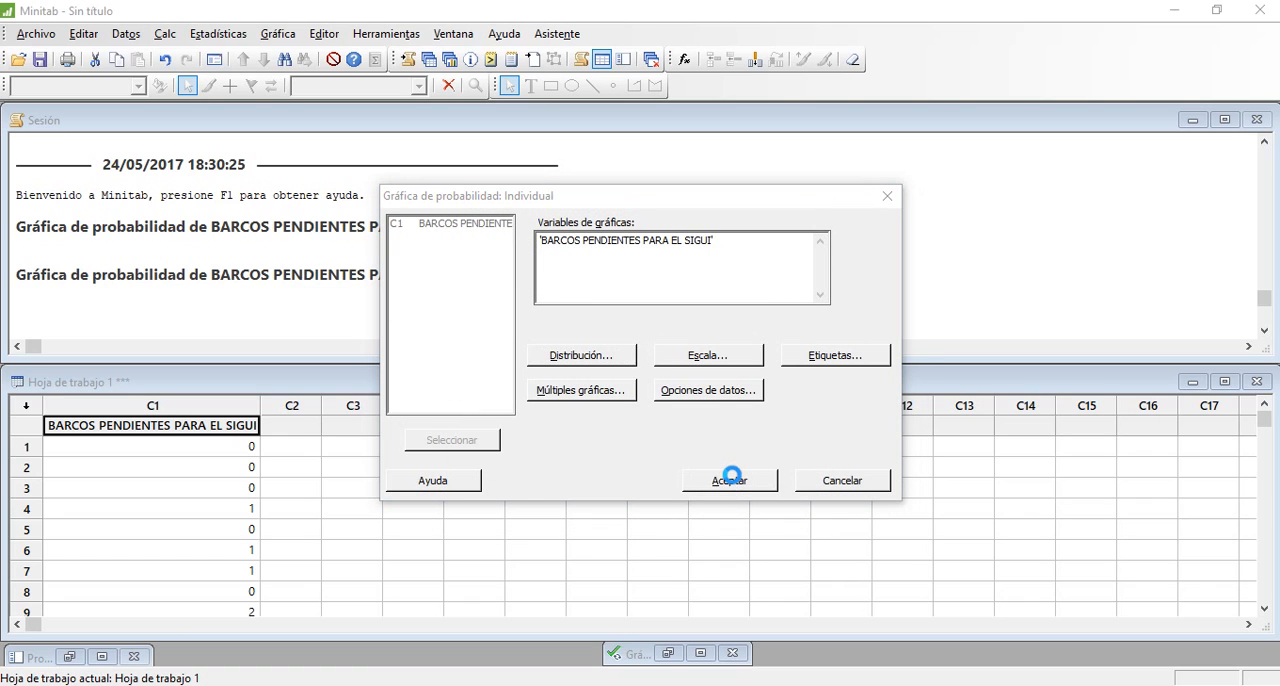
{"action": "left_click", "coordinate": [731, 476]}
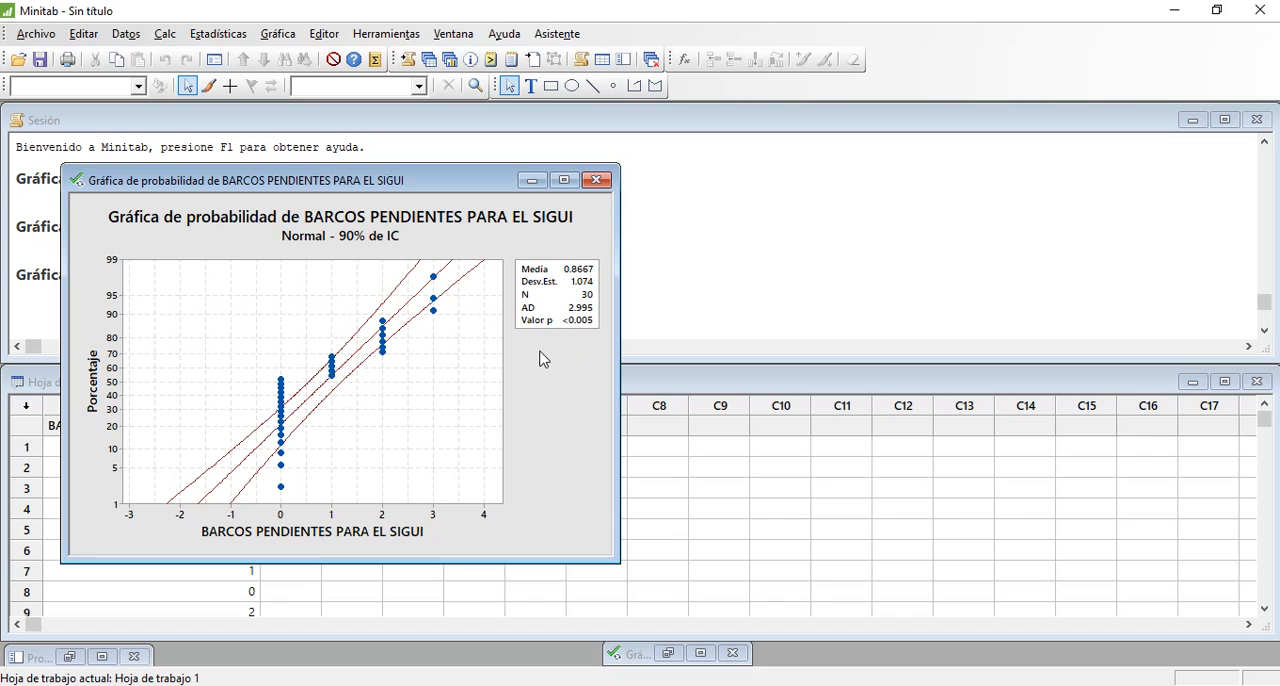
Copy the new probability plot, switch to the Práctica 01 workbook in Excel and paste it directly below the Error parameter in Hoja2
{"action": "right_click", "coordinate": [430, 250]}
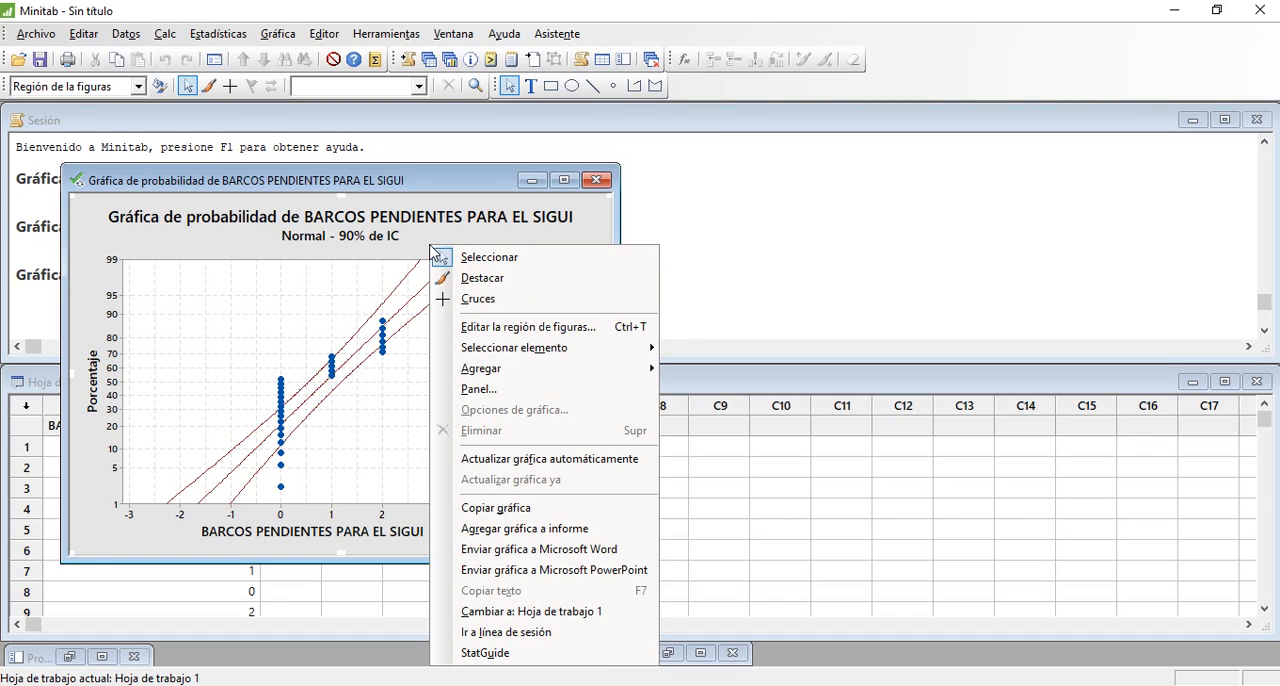
{"action": "left_click", "coordinate": [515, 508]}
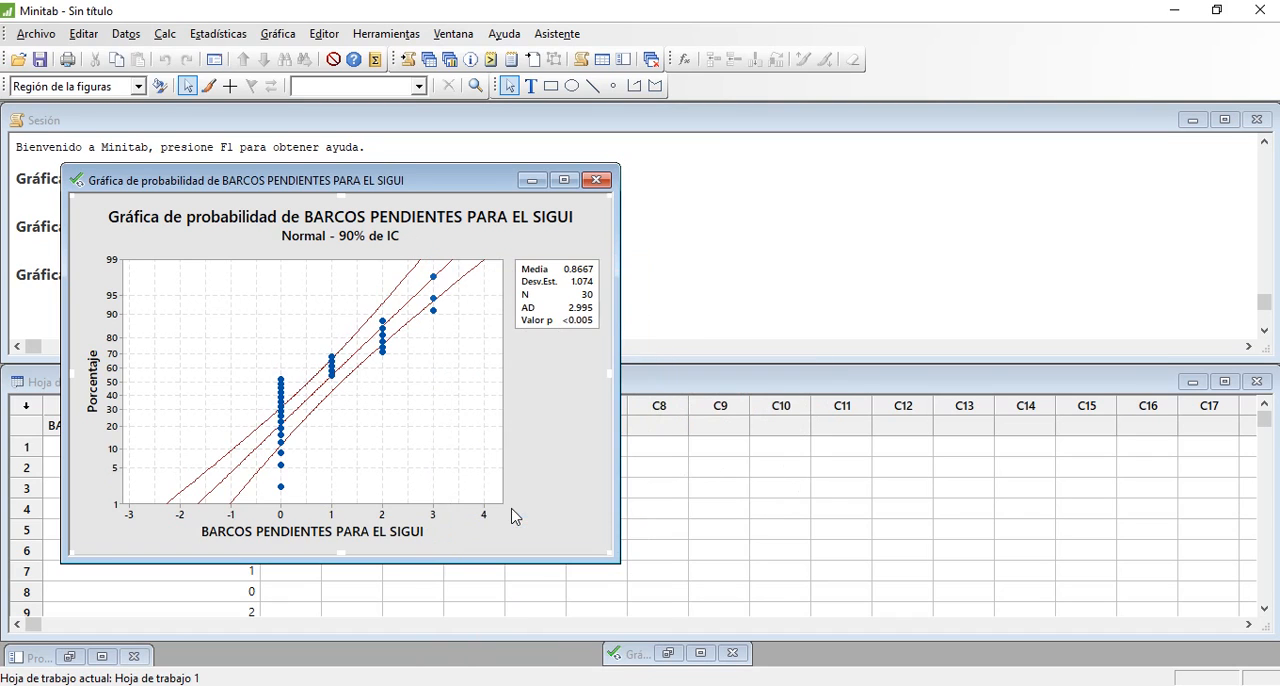
{"action": "key", "text": "alt+Tab"}
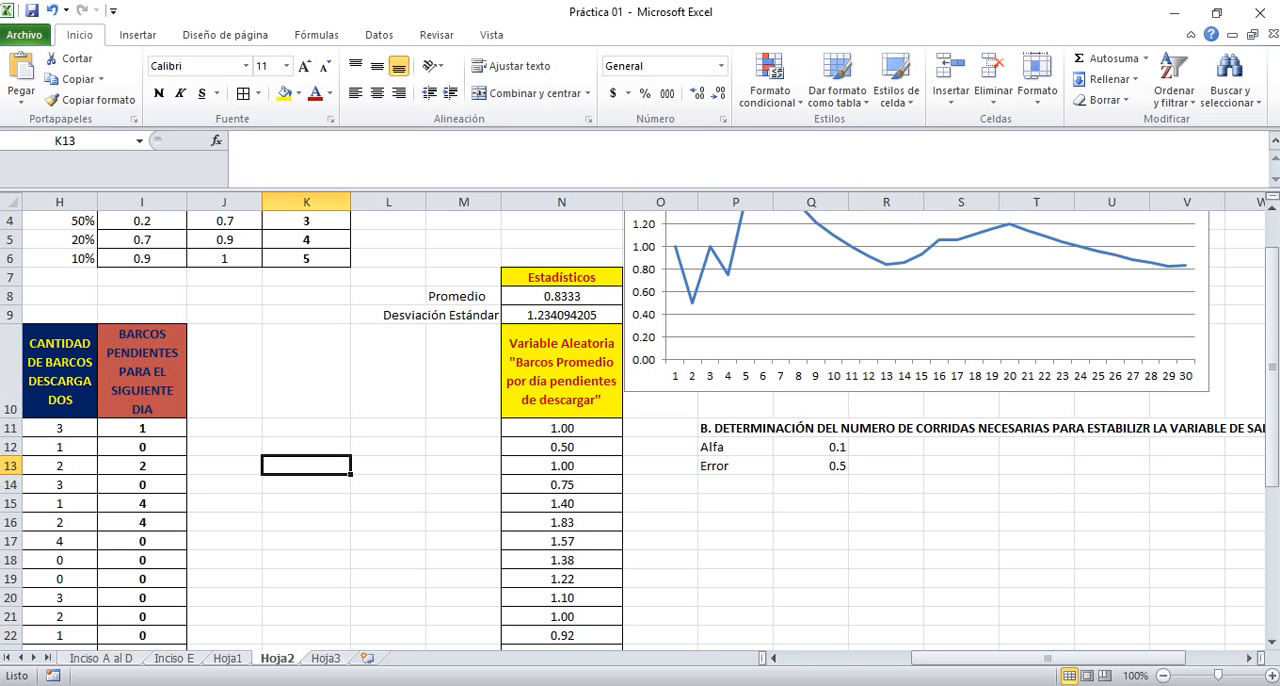
{"action": "left_click", "coordinate": [733, 505]}
{"action": "key", "text": "ctrl+v"}
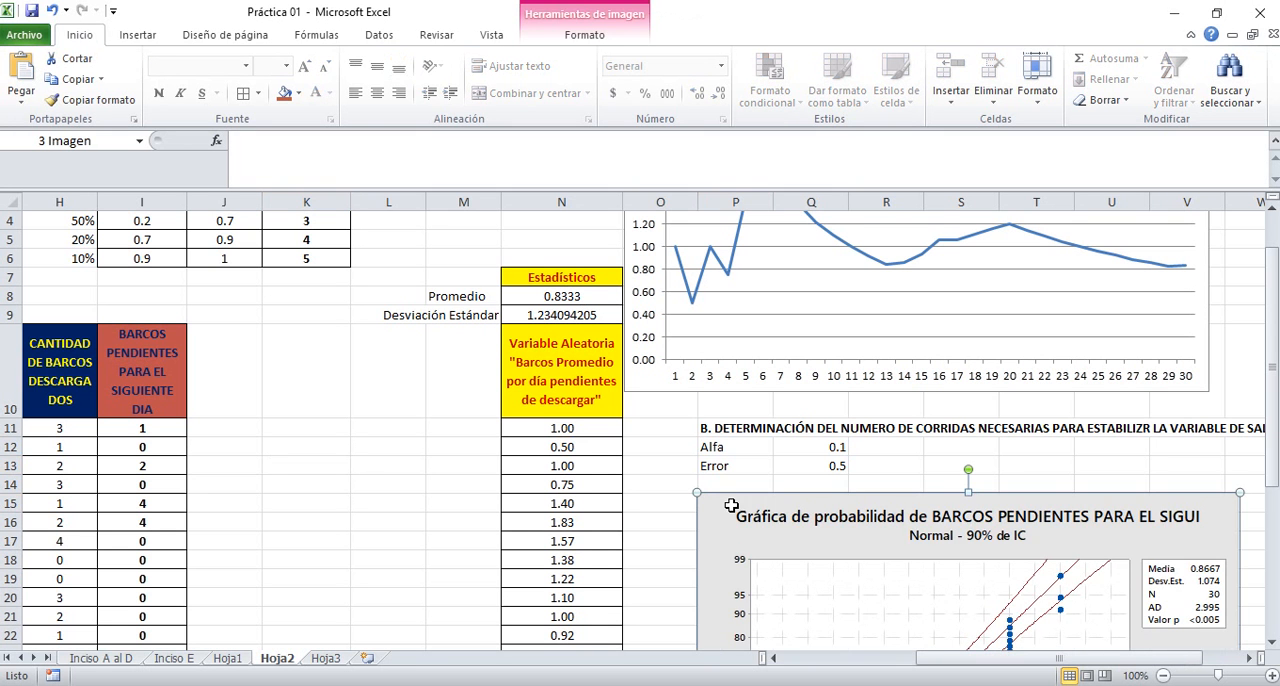
{"action": "left_click_drag", "start_coordinate": [752, 525], "coordinate": [752, 505]}
Enter "La cantidad de barcos que se quedan pendientes de descargar no sigue una distribución normal" in cell P33 below the plot
{"action": "left_click", "coordinate": [896, 462]}
{"action": "key", "text": "Down"}
{"action": "key", "text": "Down"}
{"action": "key", "text": "Down"}
{"action": "key", "text": "Down"}
{"action": "key", "text": "Down"}
{"action": "key", "text": "Down"}
{"action": "key", "text": "Down"}
{"action": "key", "text": "Down"}
{"action": "key", "text": "Down"}
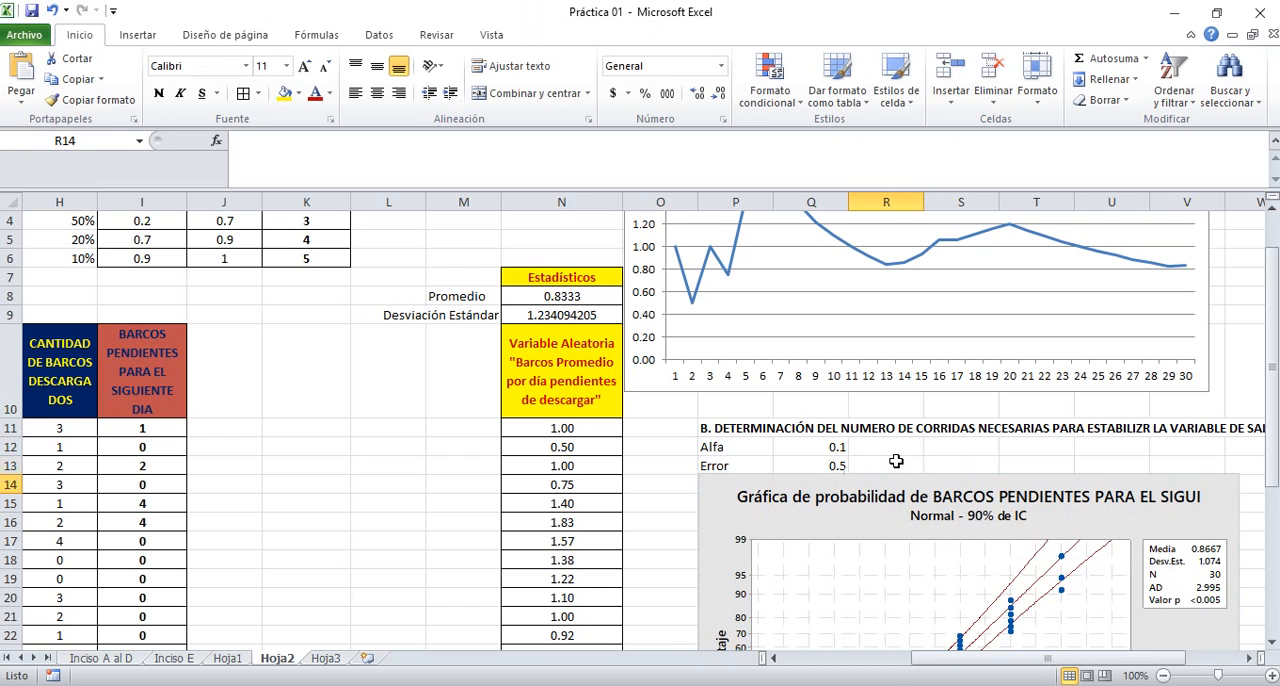
{"action": "key", "text": "Down"}
{"action": "key", "text": "Down"}
{"action": "key", "text": "Down"}
{"action": "key", "text": "Down"}
{"action": "key", "text": "Down"}
{"action": "key", "text": "Down"}
{"action": "key", "text": "Down"}
{"action": "key", "text": "Down"}
{"action": "key", "text": "Down"}
{"action": "key", "text": "Down"}
{"action": "key", "text": "Down"}
{"action": "key", "text": "Down"}
{"action": "key", "text": "Down"}
{"action": "key", "text": "Down"}
{"action": "key", "text": "Down"}
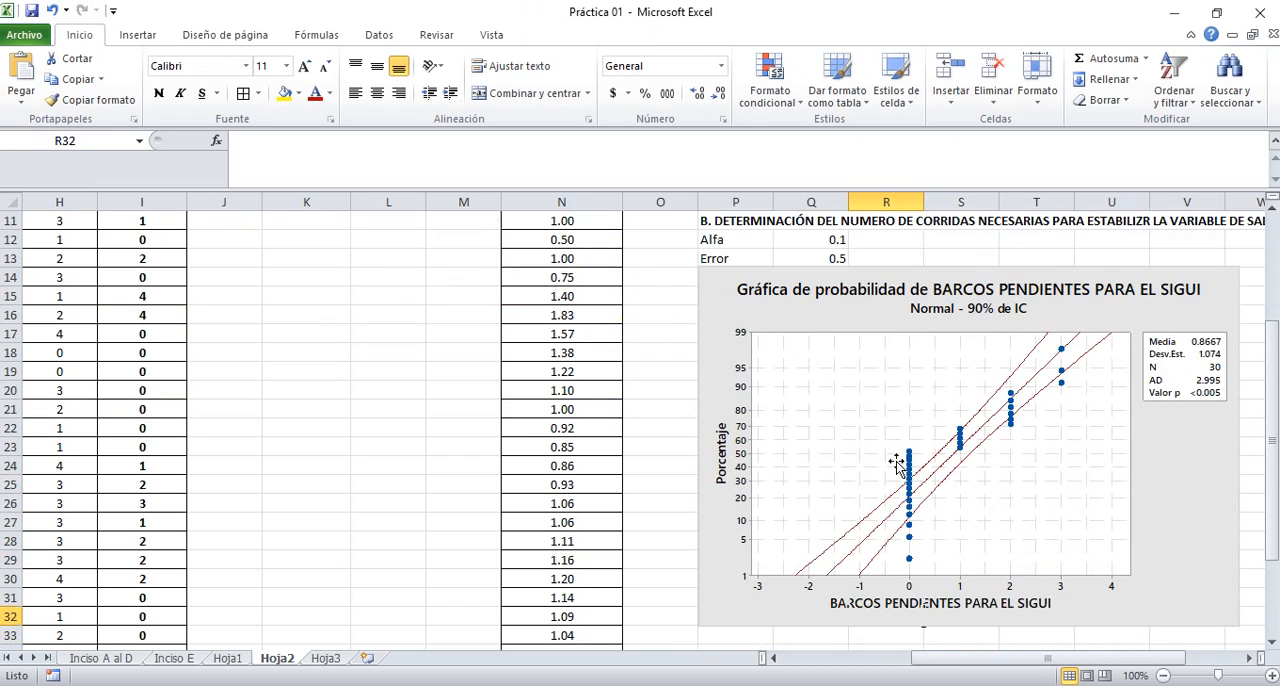
{"action": "key", "text": "Left"}
{"action": "key", "text": "Left"}
{"action": "key", "text": "Up"}
{"action": "key", "text": "Up"}
{"action": "key", "text": "Up"}
{"action": "key", "text": "Up"}
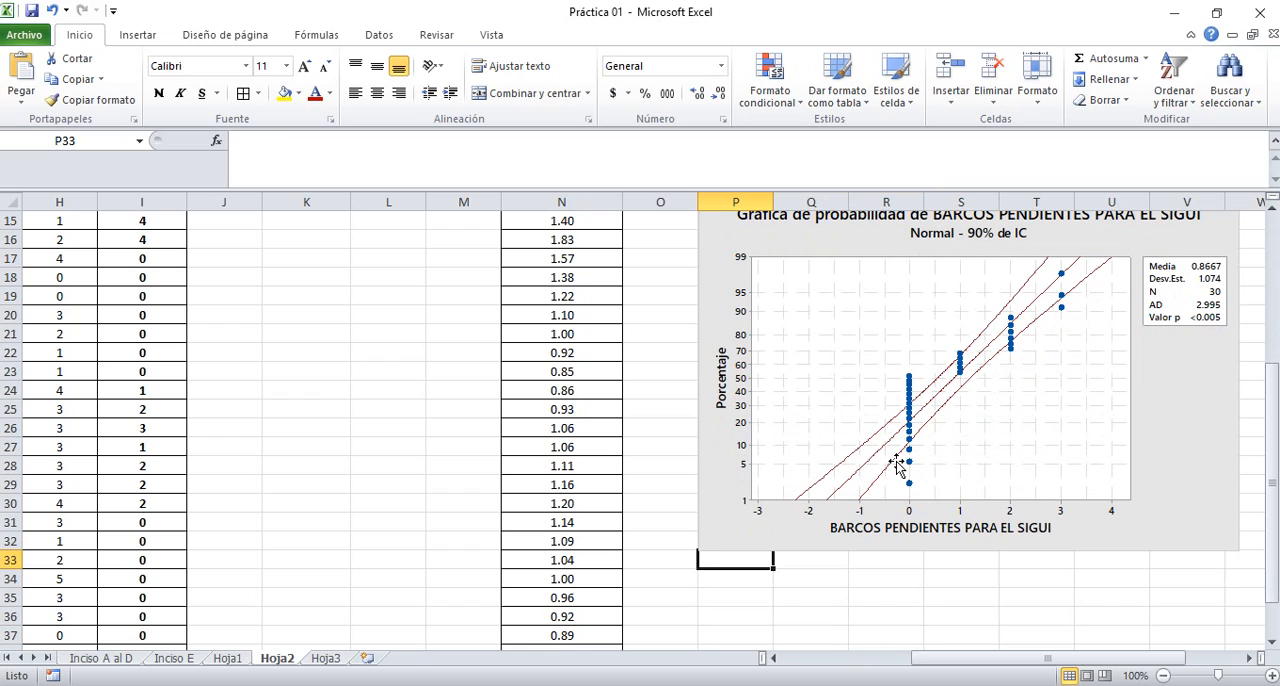
{"action": "type", "text": "L"}
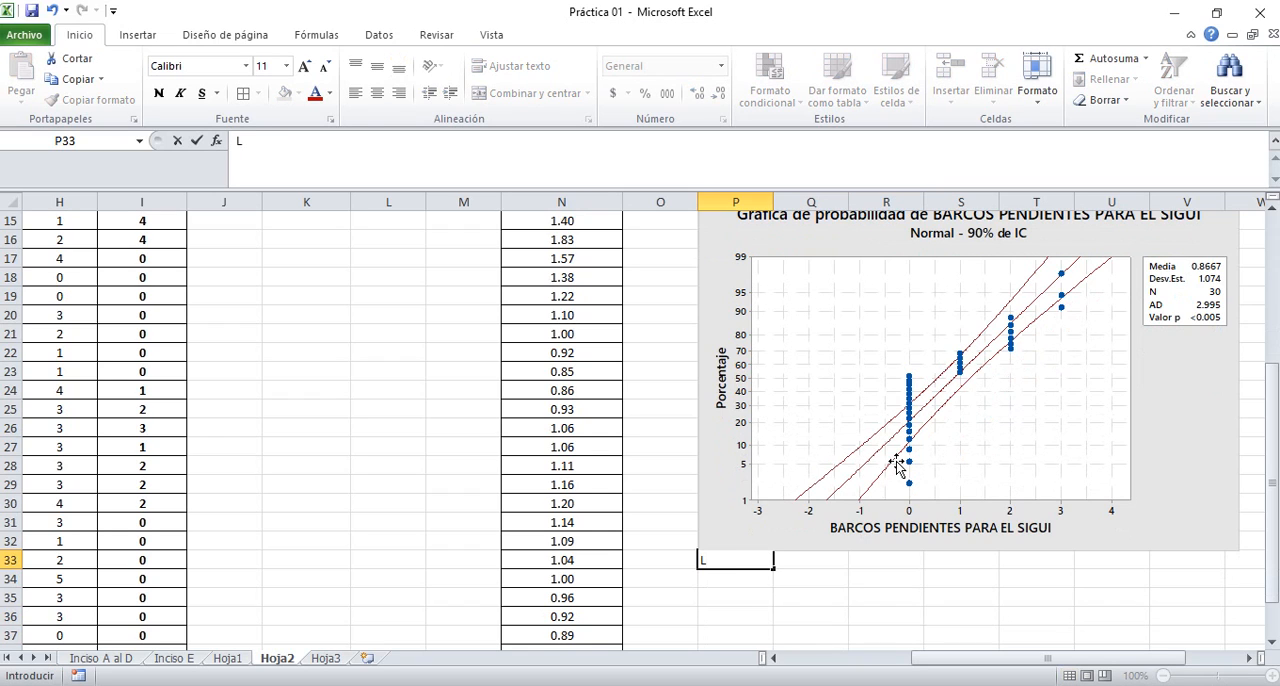
{"action": "type", "text": "a cantidad de "}
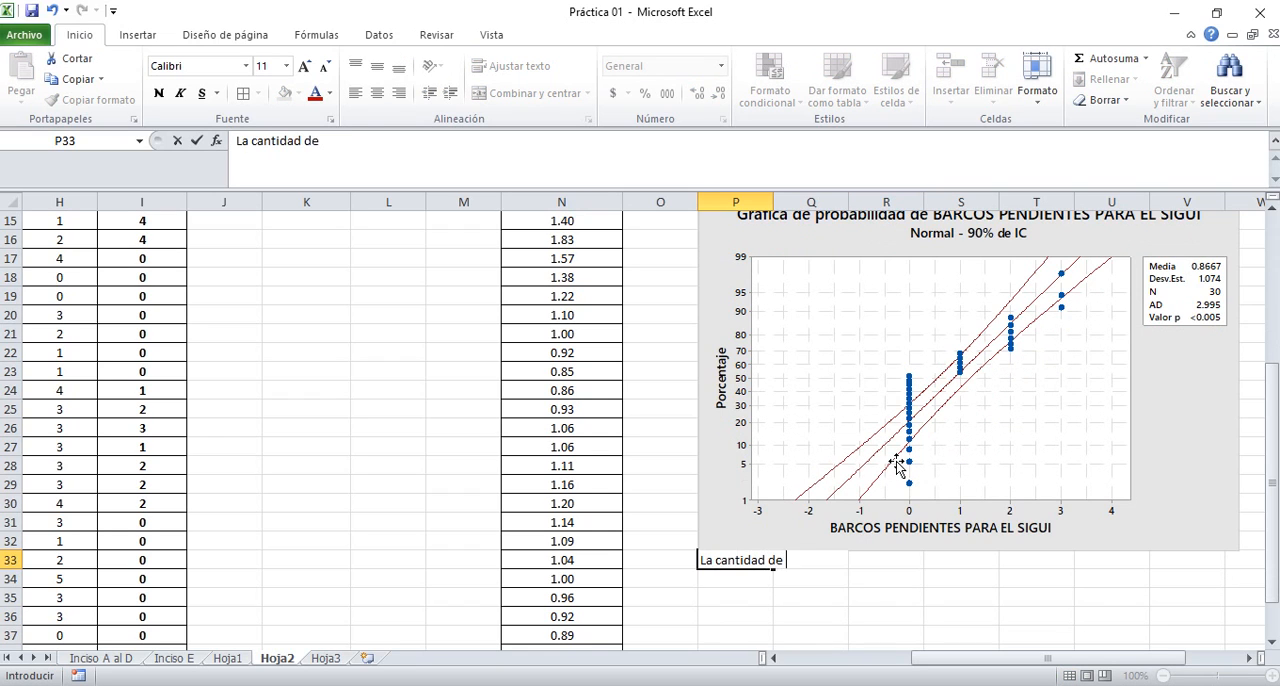
{"action": "type", "text": "barcos que se que"}
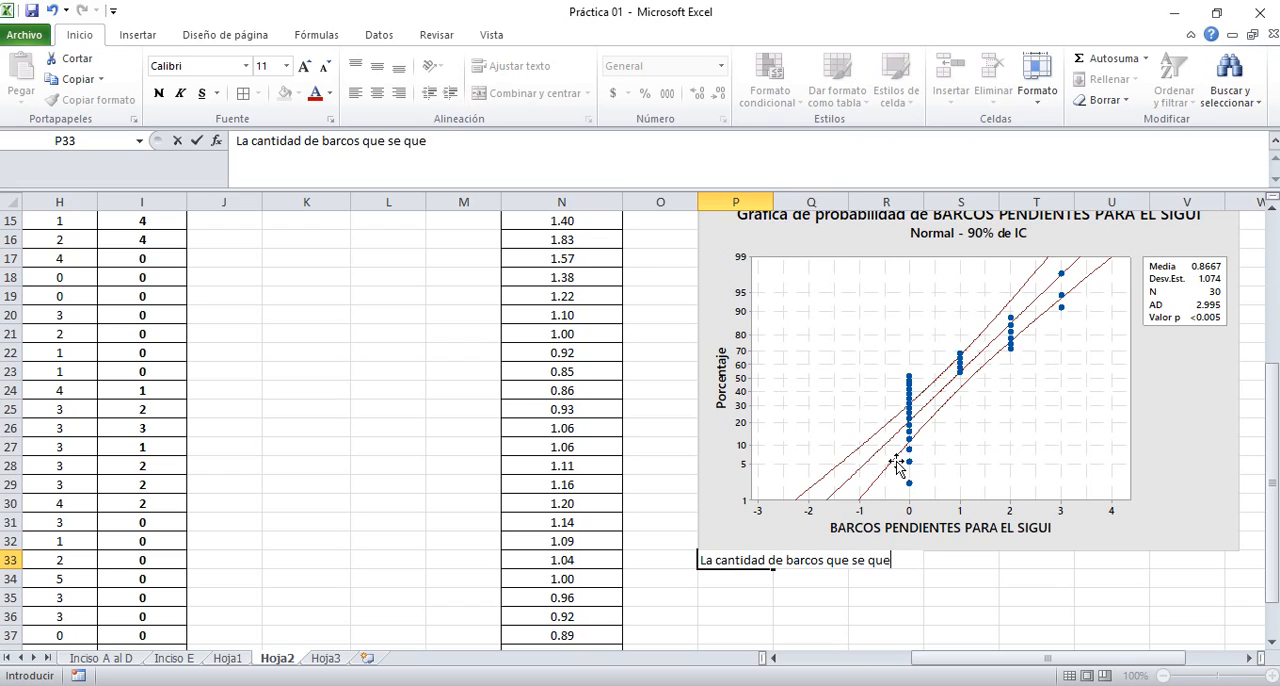
{"action": "type", "text": "dan pendientes de "}
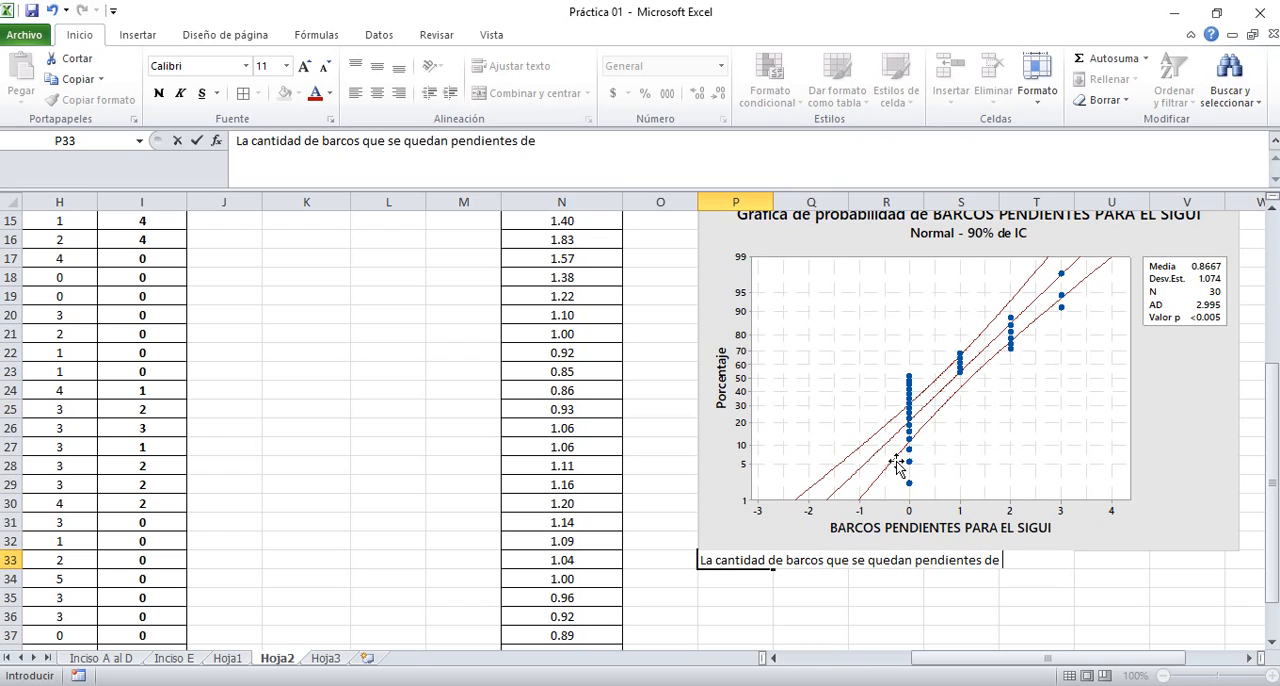
{"action": "type", "text": "descargar no si"}
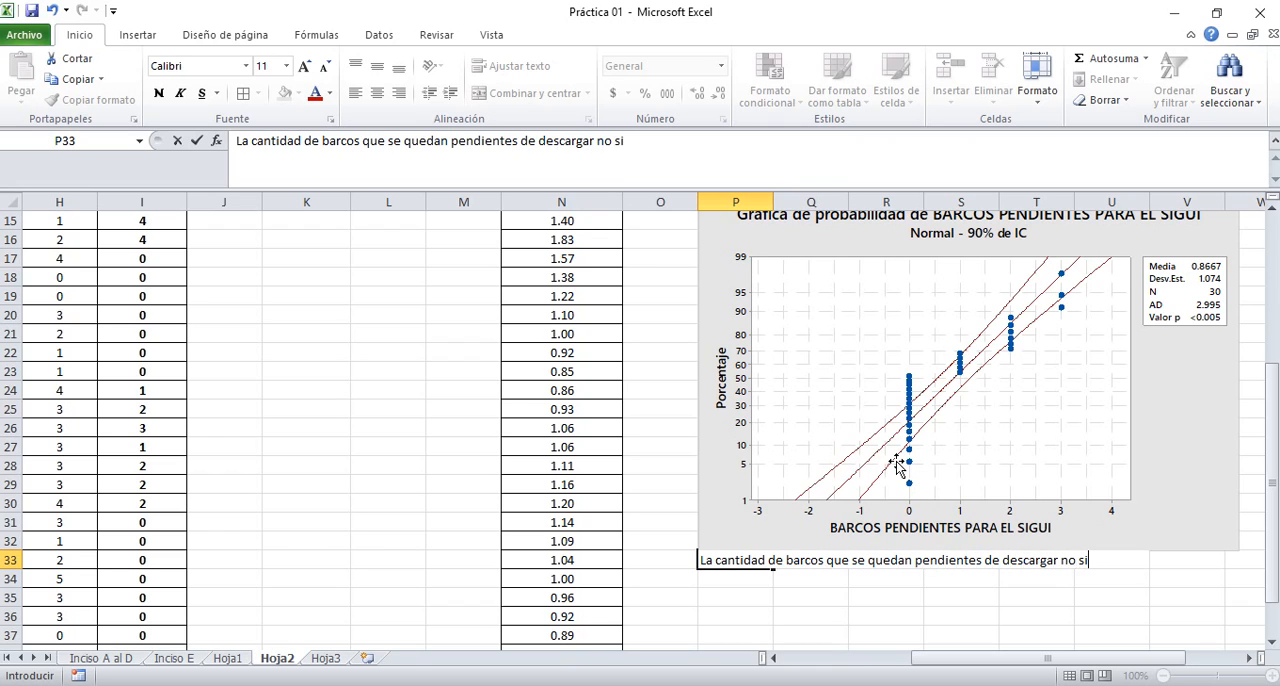
{"action": "type", "text": "gue una distribuci"}
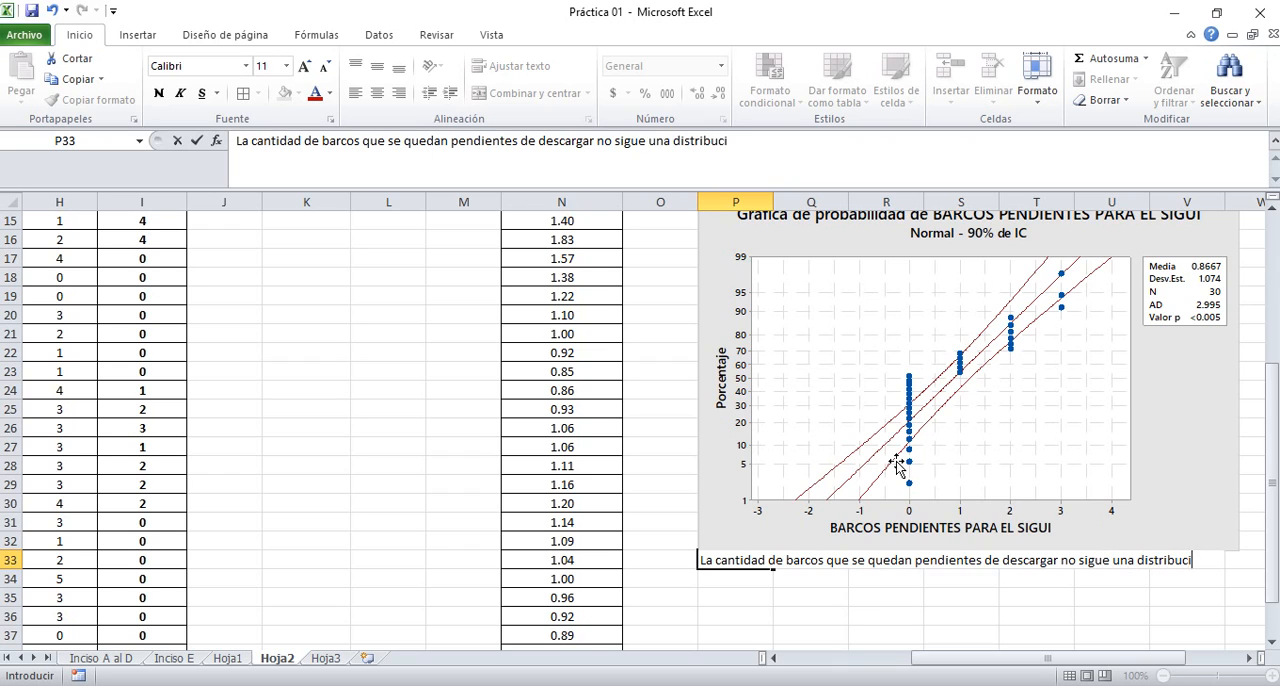
{"action": "type", "text": "ón normal"}
{"action": "key", "text": "Return"}
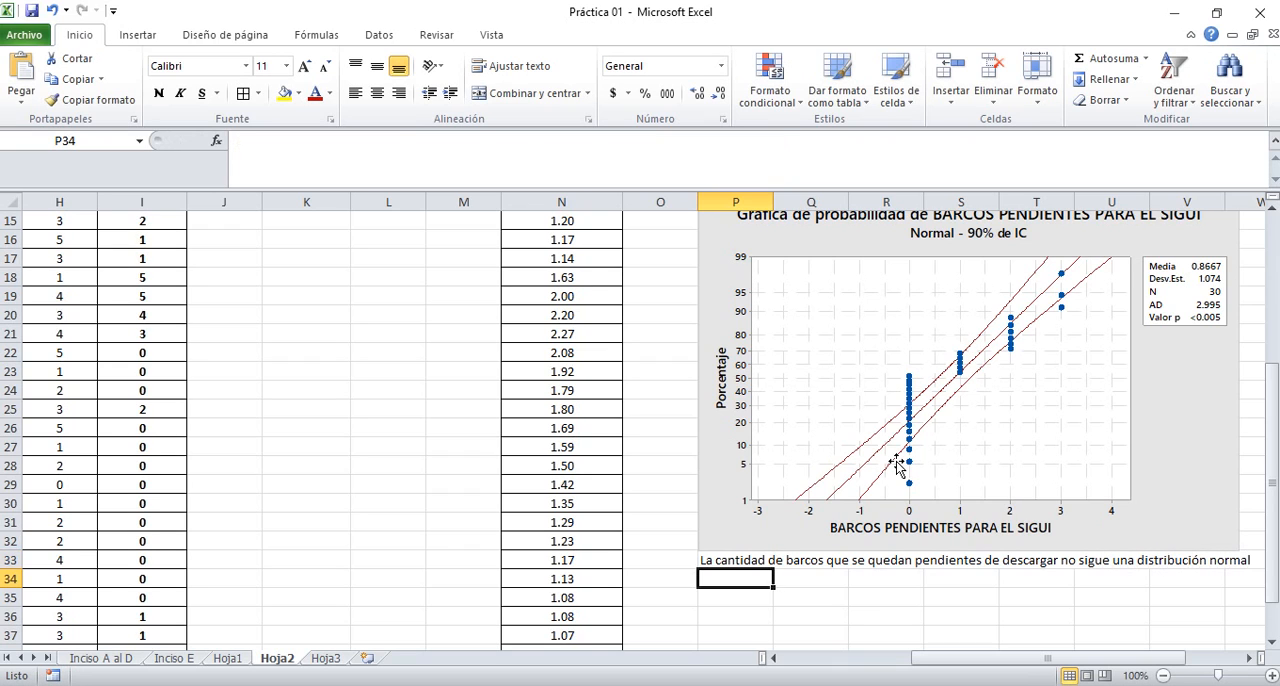
{"action": "key", "text": "Up"}
{"action": "key", "text": "Up"}
{"action": "key", "text": "Up"}
{"action": "key", "text": "Up"}
{"action": "key", "text": "Up"}
{"action": "key", "text": "Up"}
{"action": "key", "text": "Up"}
{"action": "key", "text": "Up"}
{"action": "key", "text": "Up"}
{"action": "key", "text": "Up"}
{"action": "key", "text": "Up"}
{"action": "key", "text": "Up"}
{"action": "key", "text": "Up"}
{"action": "key", "text": "Up"}
{"action": "key", "text": "Up"}
{"action": "key", "text": "Up"}
{"action": "key", "text": "Up"}
{"action": "key", "text": "Up"}
{"action": "key", "text": "Up"}
{"action": "key", "text": "Up"}
{"action": "key", "text": "Up"}
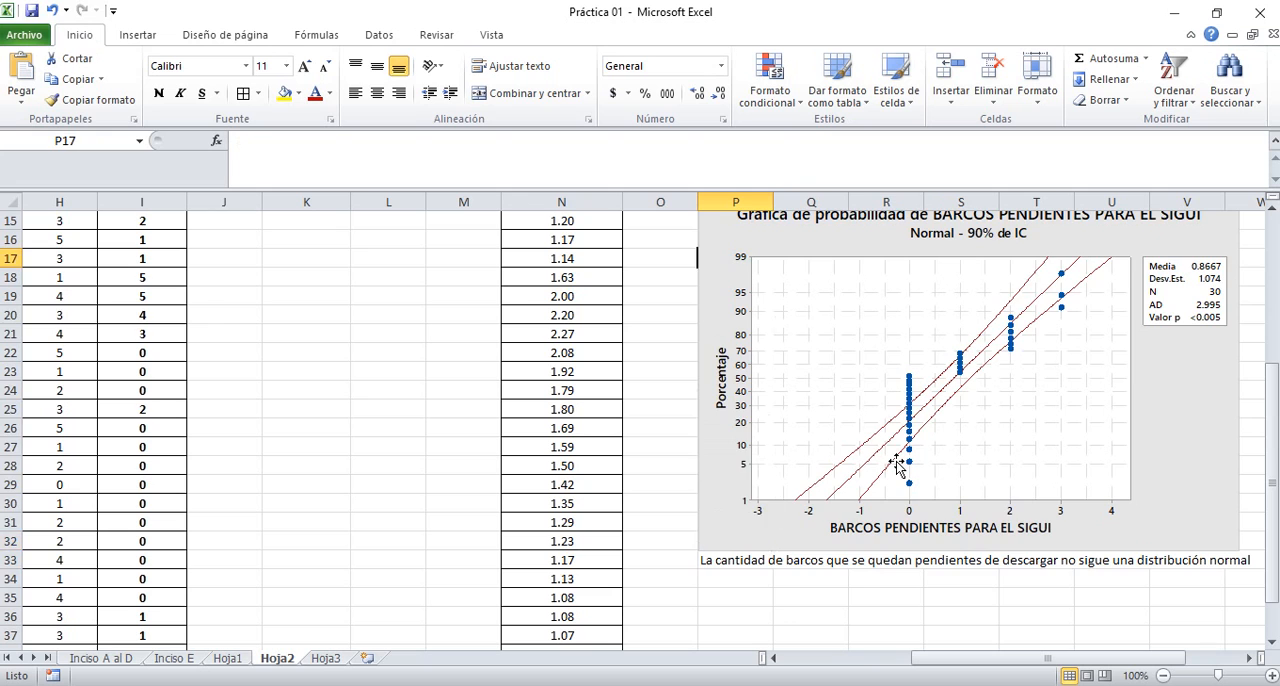
{"action": "key", "text": "Down"}
{"action": "key", "text": "Down"}
{"action": "key", "text": "Down"}
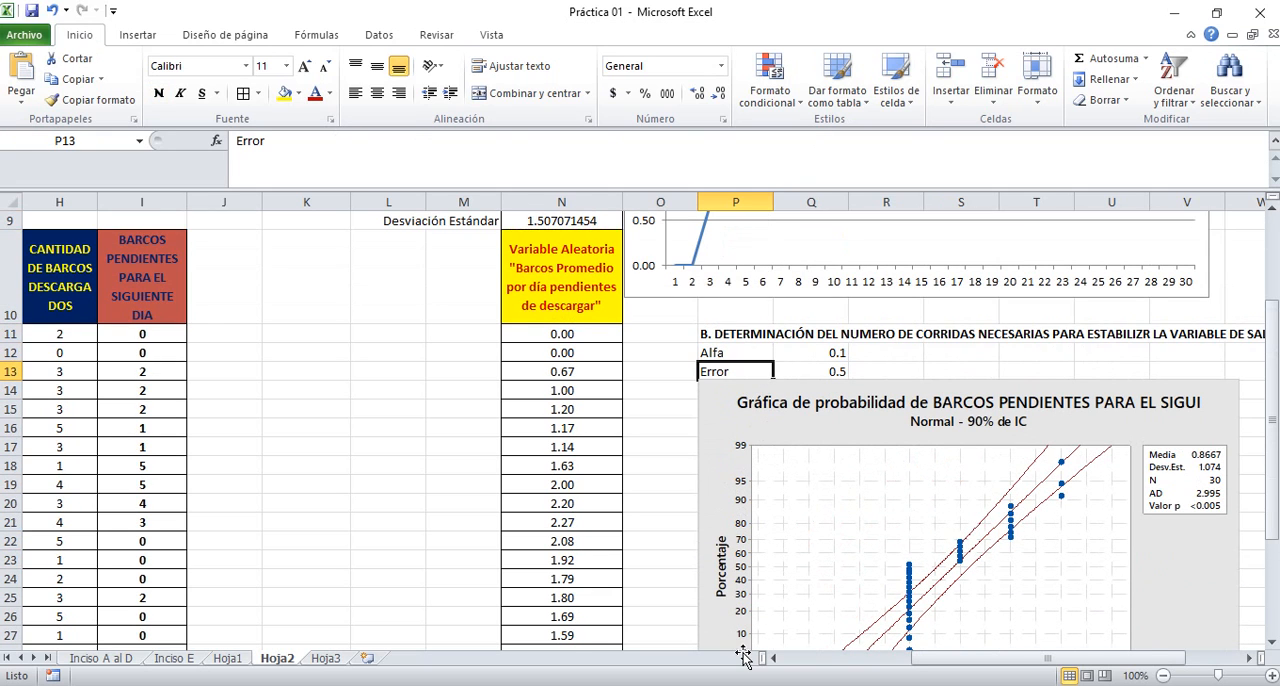
Switch to the Unidad 1 presentation in PowerPoint and examine the replica length formulas for non-terminal simulations on slide 6
{"action": "key", "text": "alt+Tab"}
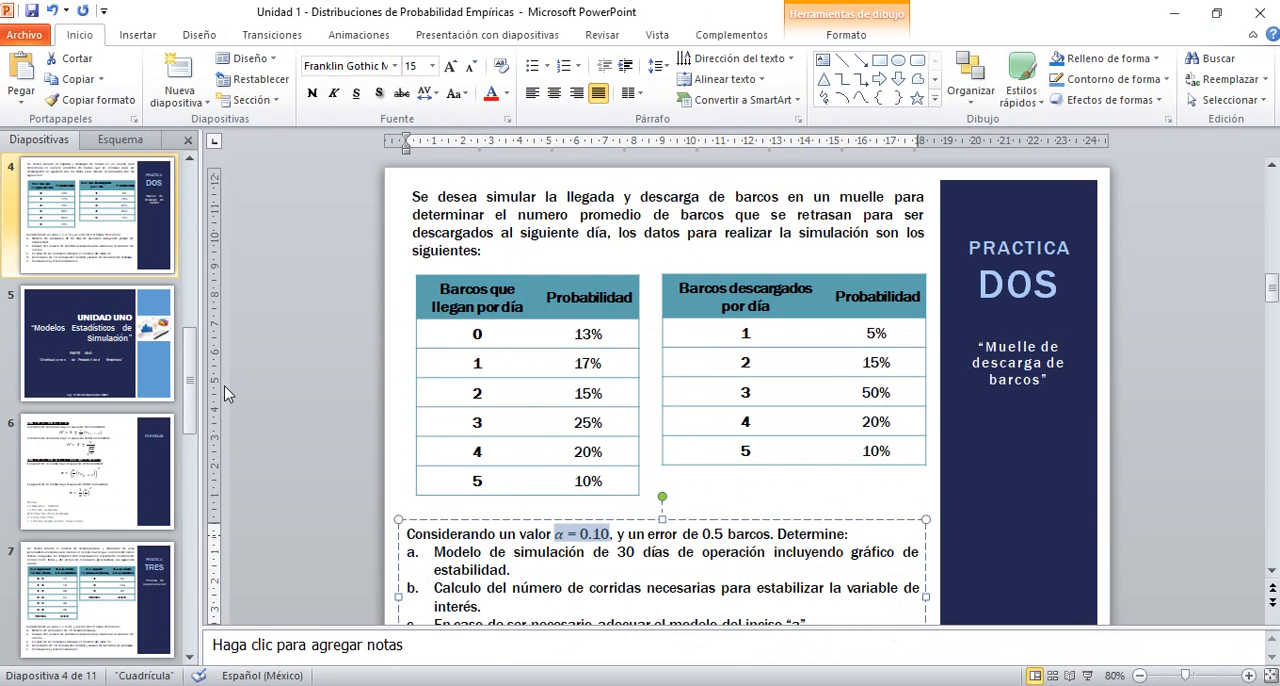
{"action": "left_click", "coordinate": [106, 463]}
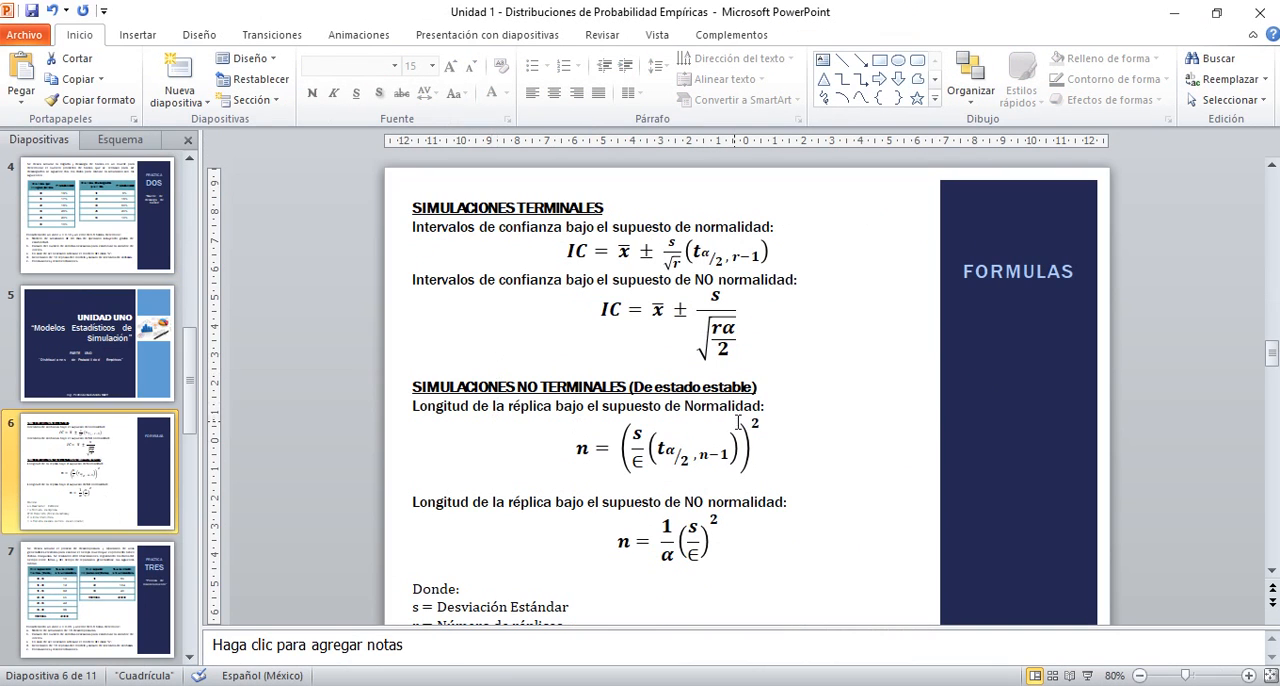
{"action": "scroll", "coordinate": [1270, 575], "scroll_direction": "down", "scroll_amount": 3}
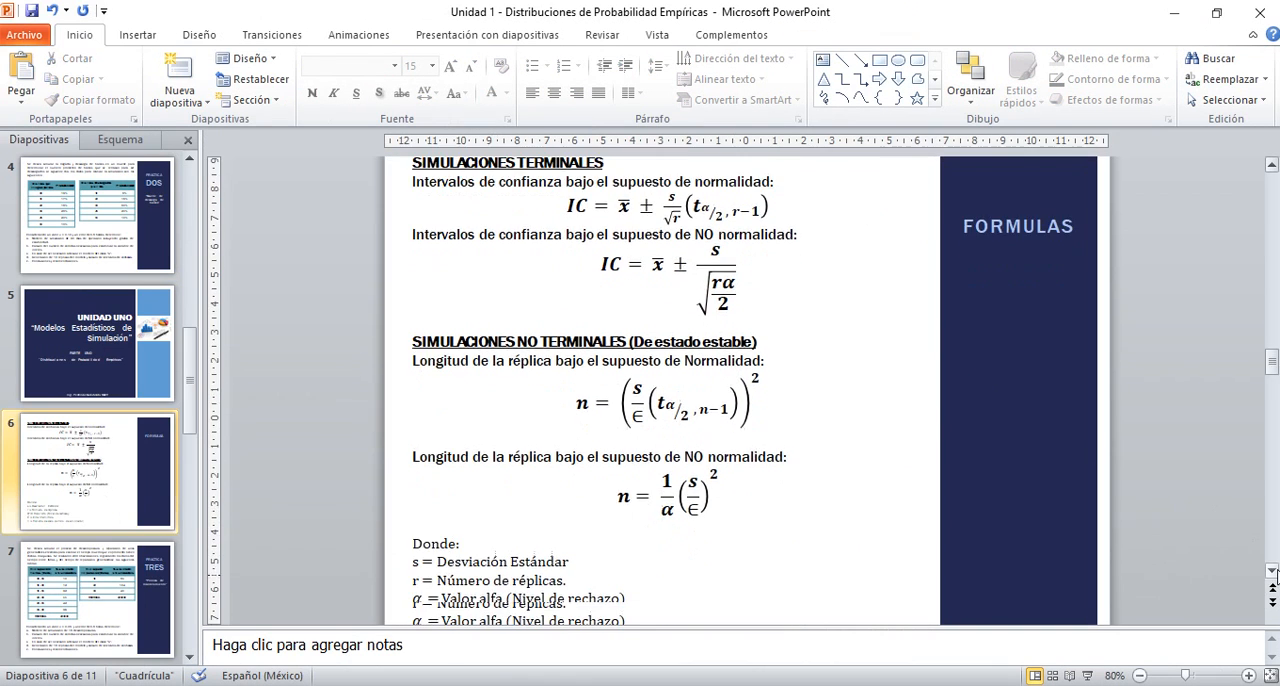
{"action": "left_click", "coordinate": [1249, 676]}
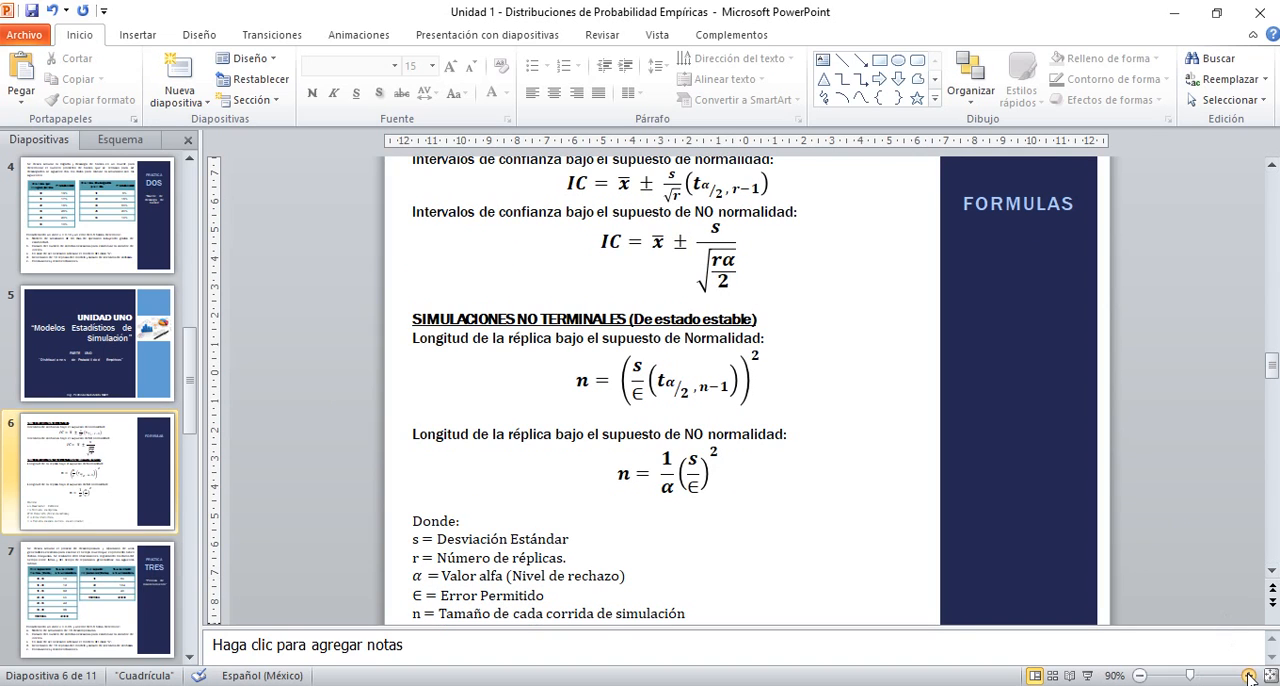
{"action": "left_click", "coordinate": [1249, 676]}
{"action": "left_click", "coordinate": [1249, 676]}
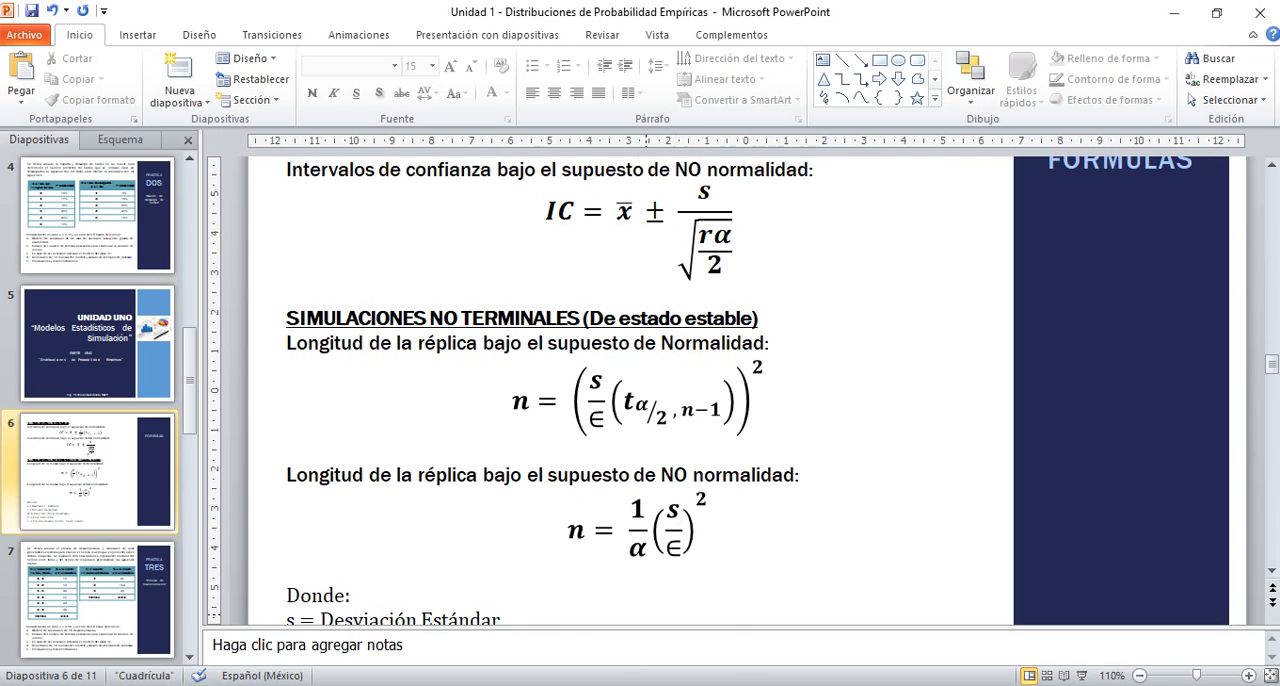
Switch to the Práctica 01 workbook in Excel and examine the pending ships column, the statistics and the run parameters in Hoja2
{"action": "left_click", "coordinate": [436, 685]}
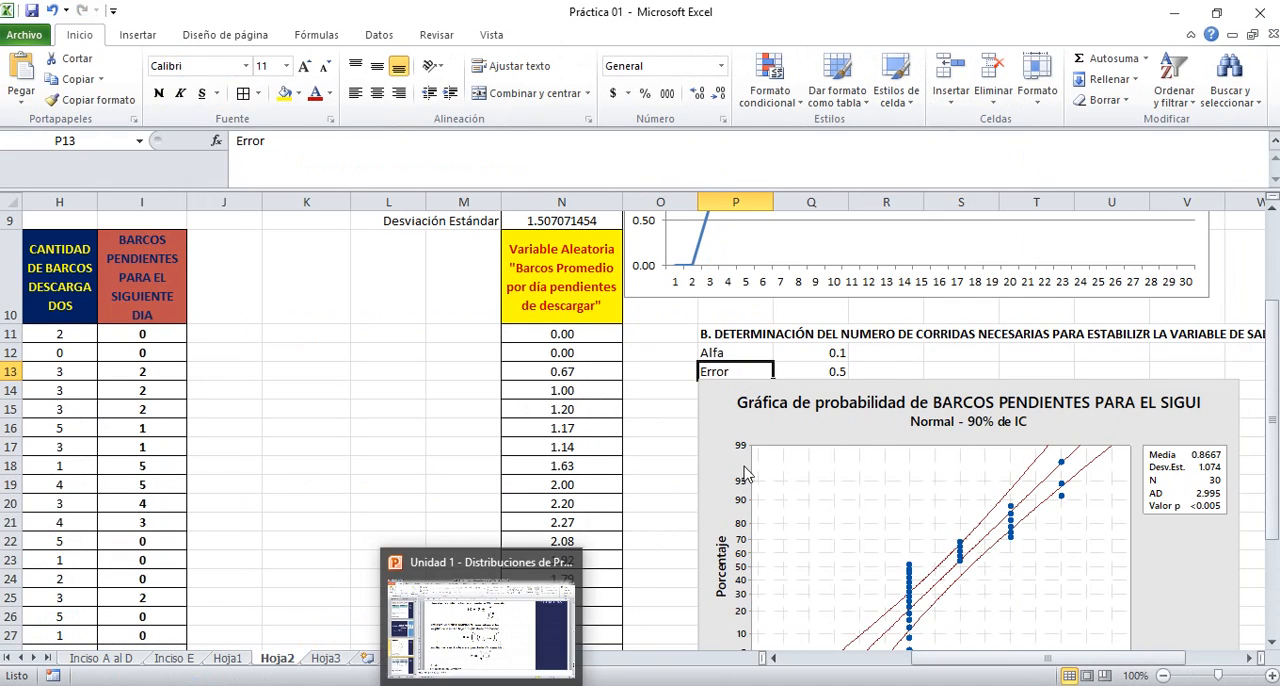
{"action": "left_click", "coordinate": [872, 366]}
{"action": "key", "text": "Left"}
{"action": "key", "text": "Left"}
{"action": "key", "text": "Left"}
{"action": "key", "text": "Left"}
{"action": "key", "text": "Left"}
{"action": "key", "text": "Left"}
{"action": "key", "text": "Left"}
{"action": "key", "text": "Left"}
{"action": "key", "text": "Left"}
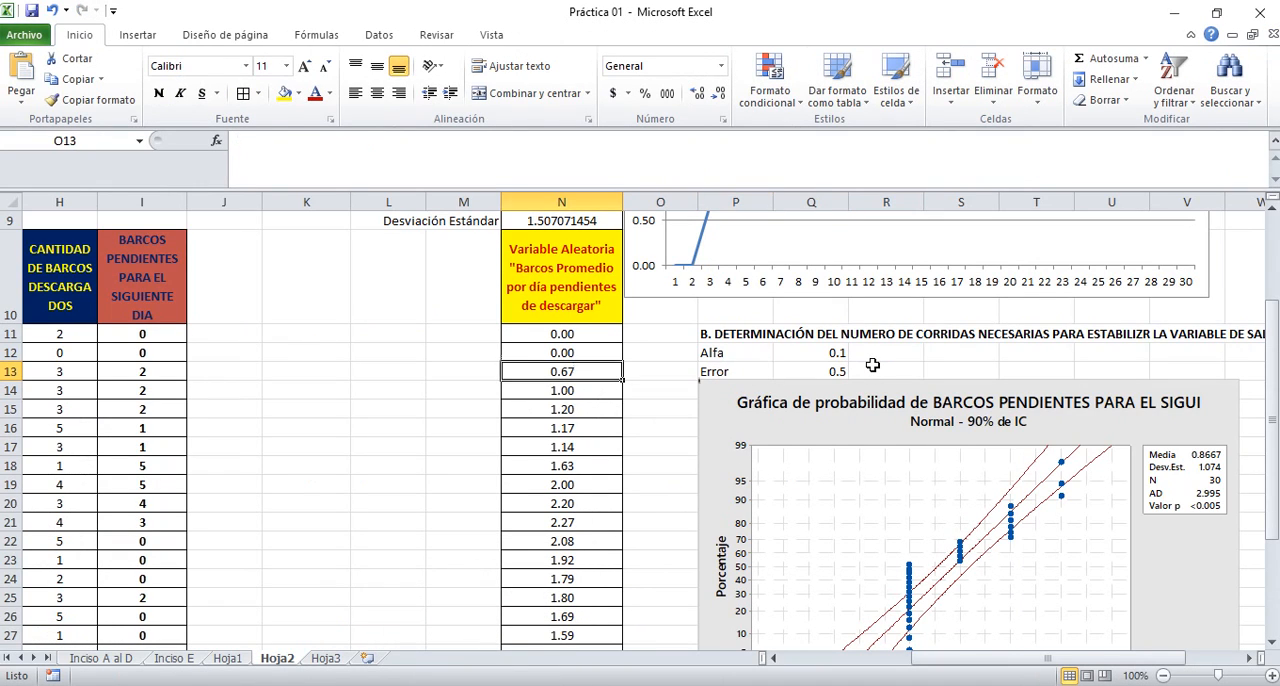
{"action": "key", "text": "Up"}
{"action": "key", "text": "Down"}
{"action": "key", "text": "Down"}
{"action": "key", "text": "Down"}
{"action": "key", "text": "Down"}
{"action": "key", "text": "Down"}
{"action": "key", "text": "Down"}
{"action": "key", "text": "Down"}
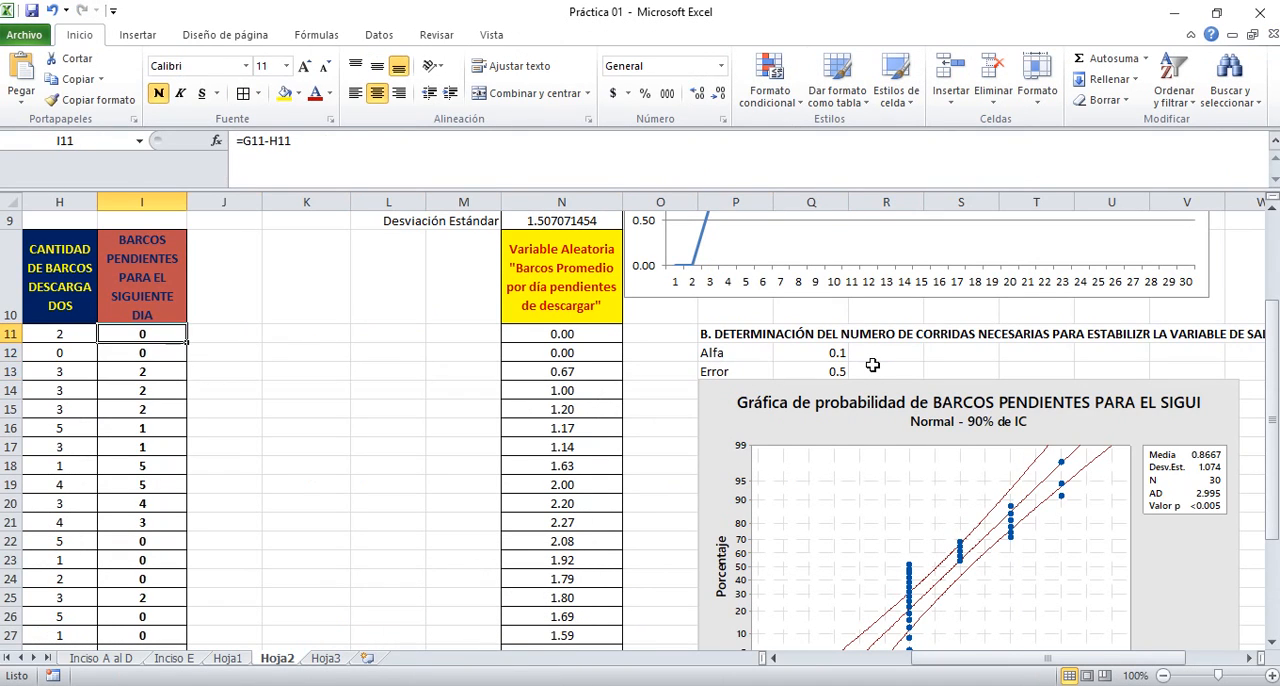
{"action": "key", "text": "Down"}
{"action": "key", "text": "Down"}
{"action": "key", "text": "Down"}
{"action": "key", "text": "Down"}
{"action": "key", "text": "Down"}
{"action": "key", "text": "Down"}
{"action": "key", "text": "Down"}
{"action": "key", "text": "Down"}
{"action": "key", "text": "Down"}
{"action": "key", "text": "Down"}
{"action": "key", "text": "Down"}
{"action": "key", "text": "Down"}
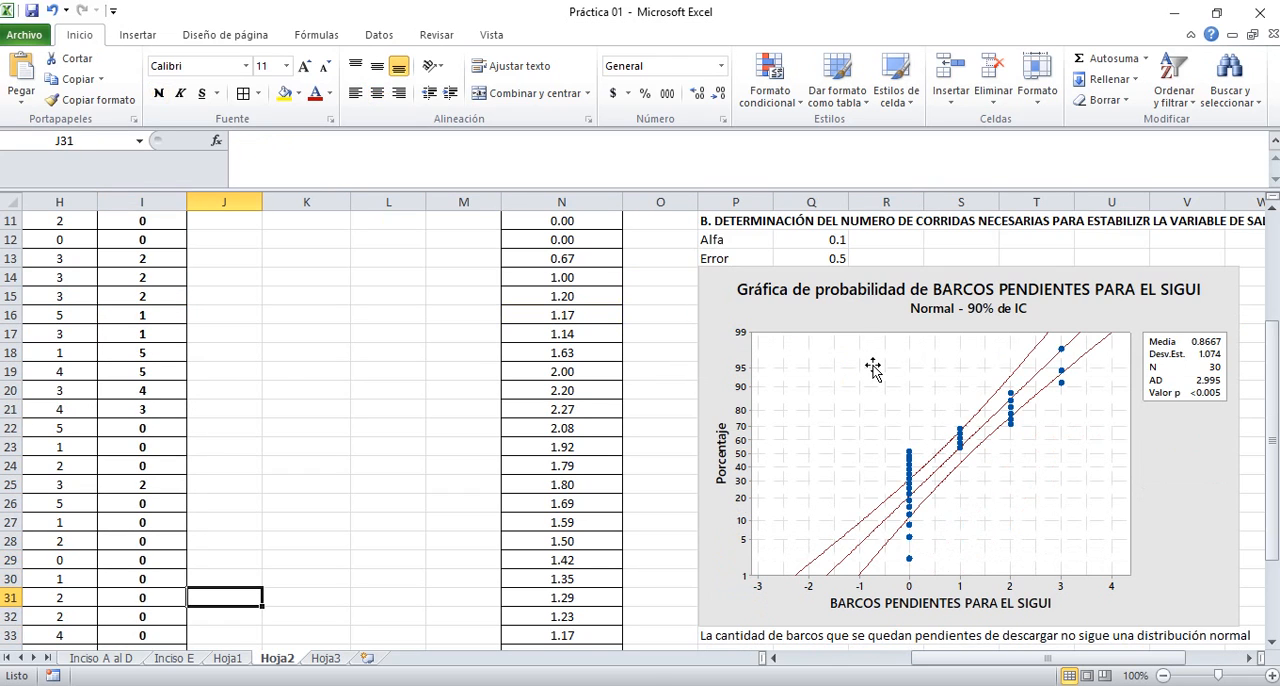
{"action": "key", "text": "Up"}
{"action": "key", "text": "Up"}
{"action": "key", "text": "Up"}
{"action": "key", "text": "Up"}
{"action": "key", "text": "Up"}
{"action": "key", "text": "Up"}
{"action": "key", "text": "Up"}
{"action": "key", "text": "Up"}
{"action": "key", "text": "Up"}
{"action": "key", "text": "Up"}
{"action": "key", "text": "Up"}
{"action": "key", "text": "Up"}
{"action": "key", "text": "Up"}
{"action": "key", "text": "Up"}
{"action": "key", "text": "Up"}
{"action": "key", "text": "Up"}
{"action": "key", "text": "Up"}
{"action": "key", "text": "Up"}
{"action": "key", "text": "Up"}
{"action": "key", "text": "Up"}
{"action": "key", "text": "Up"}
{"action": "key", "text": "Up"}
{"action": "key", "text": "Up"}
{"action": "key", "text": "Up"}
{"action": "key", "text": "Up"}
{"action": "key", "text": "Up"}
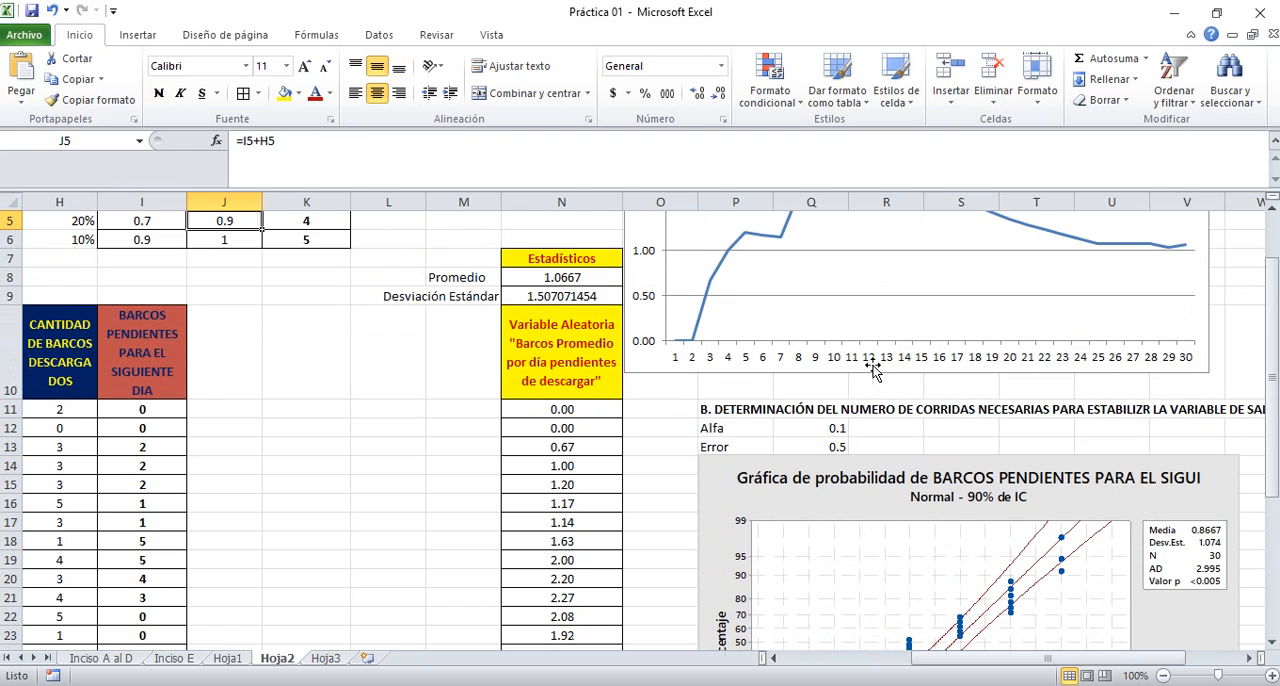
{"action": "key", "text": "Right"}
{"action": "key", "text": "Right"}
{"action": "key", "text": "Right"}
{"action": "key", "text": "Down"}
{"action": "key", "text": "Down"}
{"action": "key", "text": "Down"}
{"action": "key", "text": "Down"}
{"action": "key", "text": "Down"}
{"action": "key", "text": "Down"}
{"action": "key", "text": "Down"}
{"action": "key", "text": "Down"}
{"action": "key", "text": "Left"}
{"action": "key", "text": "Left"}
{"action": "key", "text": "Left"}
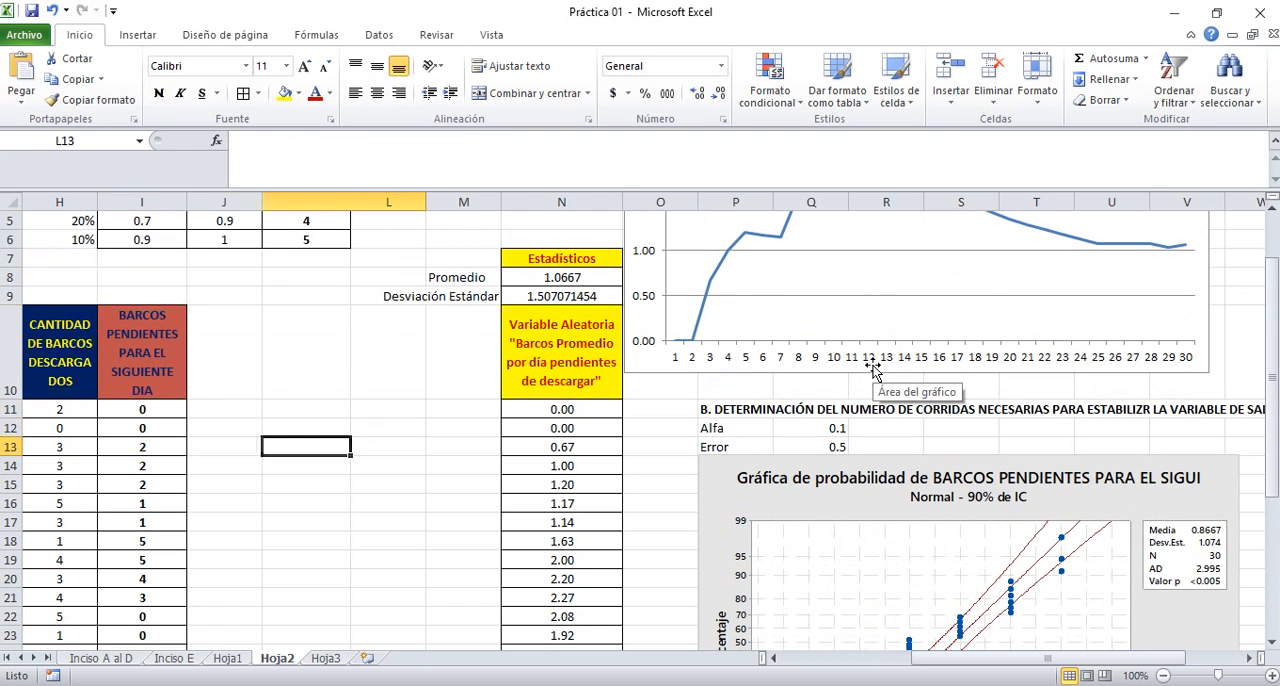
{"action": "key", "text": "Down"}
{"action": "key", "text": "Down"}
{"action": "key", "text": "Down"}
{"action": "key", "text": "Down"}
{"action": "key", "text": "Down"}
{"action": "key", "text": "Down"}
{"action": "key", "text": "Down"}
{"action": "key", "text": "Down"}
{"action": "key", "text": "Down"}
{"action": "key", "text": "Down"}
{"action": "key", "text": "Down"}
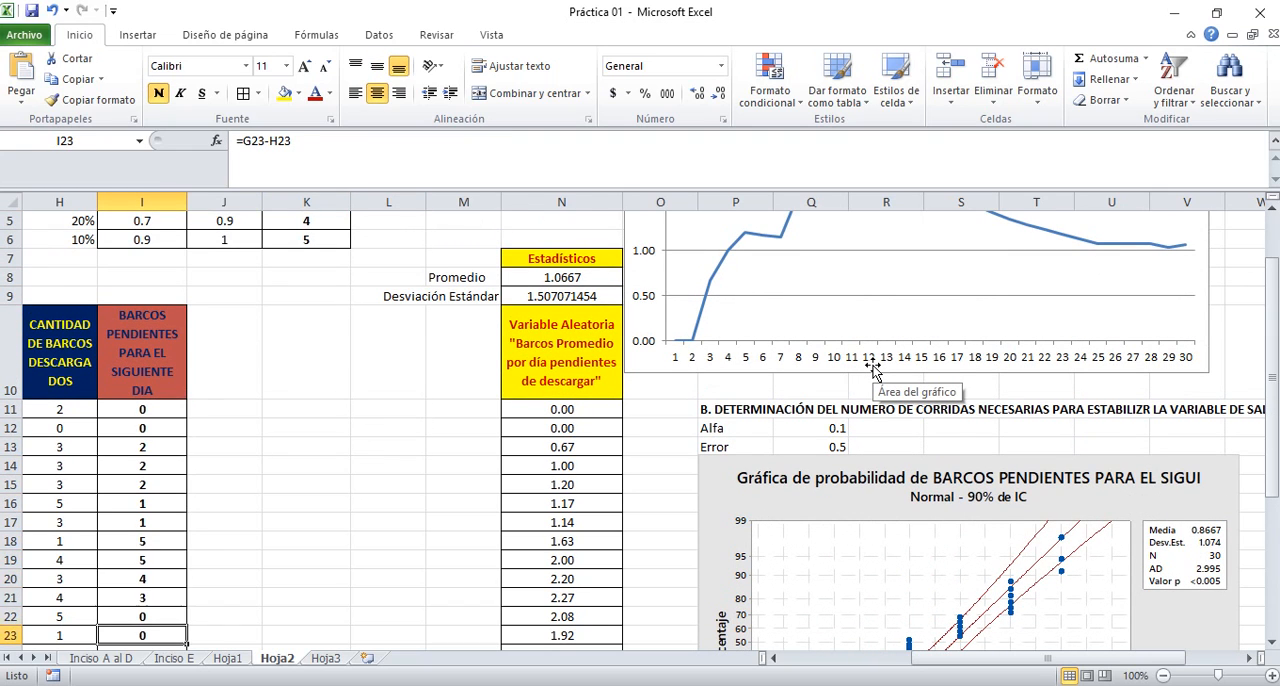
Select cell P35 below the normality note, switch to Minitab and copy column C1 "BARCOS PENDIENTES PARA EL SIGUI" with its header and 30 rows
{"action": "left_click", "coordinate": [1008, 410]}
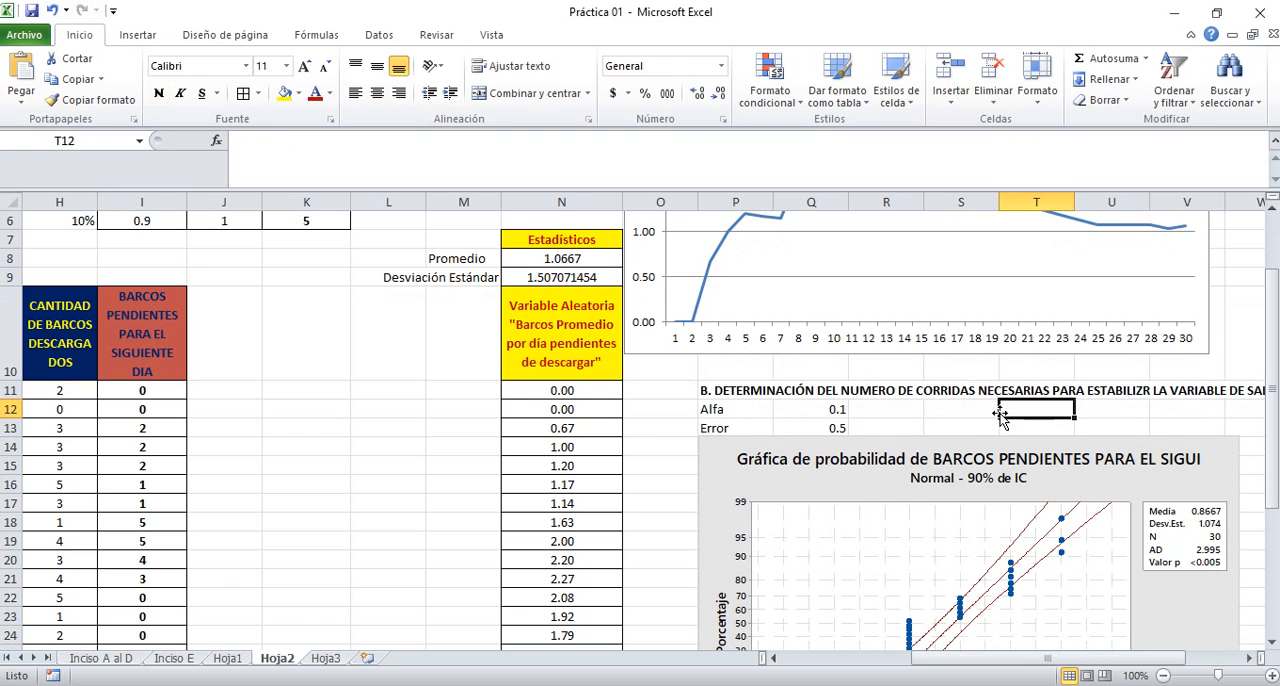
{"action": "key", "text": "Right"}
{"action": "key", "text": "Right"}
{"action": "key", "text": "Right"}
{"action": "key", "text": "Right"}
{"action": "key", "text": "Right"}
{"action": "key", "text": "Right"}
{"action": "key", "text": "Down"}
{"action": "key", "text": "Down"}
{"action": "key", "text": "Down"}
{"action": "key", "text": "Down"}
{"action": "key", "text": "Down"}
{"action": "key", "text": "Down"}
{"action": "key", "text": "Down"}
{"action": "key", "text": "Down"}
{"action": "key", "text": "Down"}
{"action": "key", "text": "Down"}
{"action": "key", "text": "Down"}
{"action": "key", "text": "Down"}
{"action": "key", "text": "Down"}
{"action": "key", "text": "Down"}
{"action": "key", "text": "Down"}
{"action": "key", "text": "Down"}
{"action": "key", "text": "Down"}
{"action": "key", "text": "Down"}
{"action": "key", "text": "Down"}
{"action": "key", "text": "Down"}
{"action": "key", "text": "Down"}
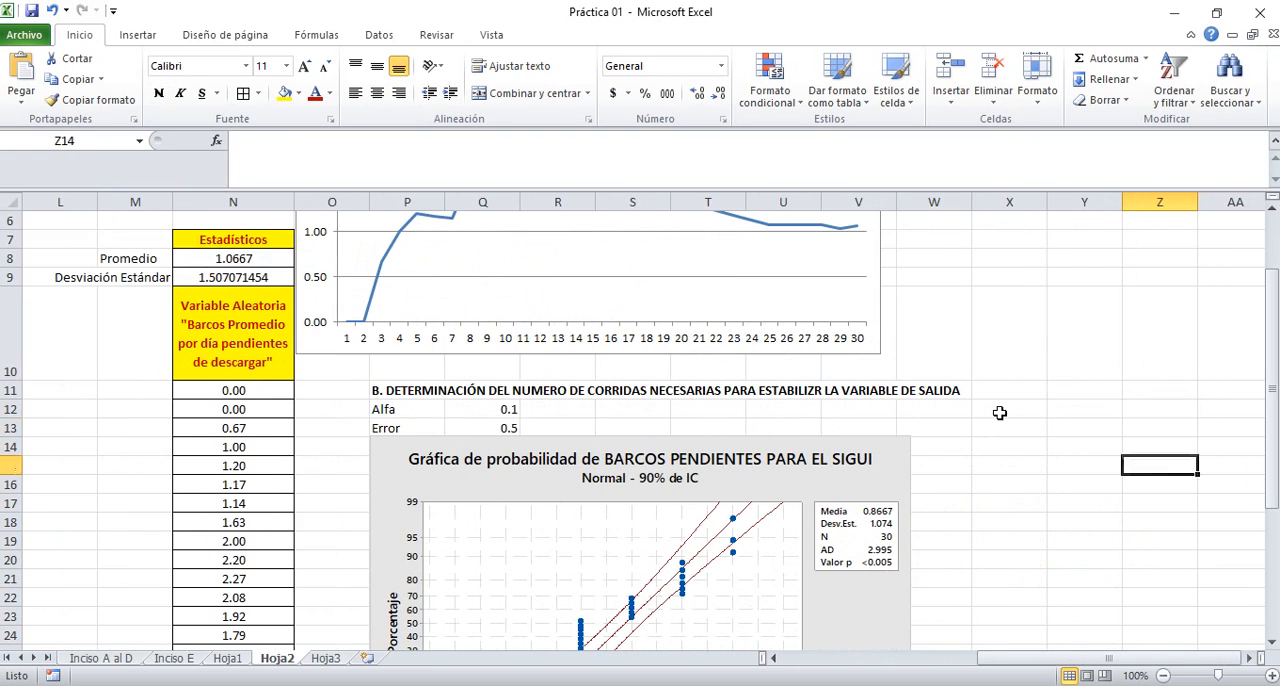
{"action": "key", "text": "Left"}
{"action": "key", "text": "Left"}
{"action": "key", "text": "Left"}
{"action": "key", "text": "Left"}
{"action": "key", "text": "Left"}
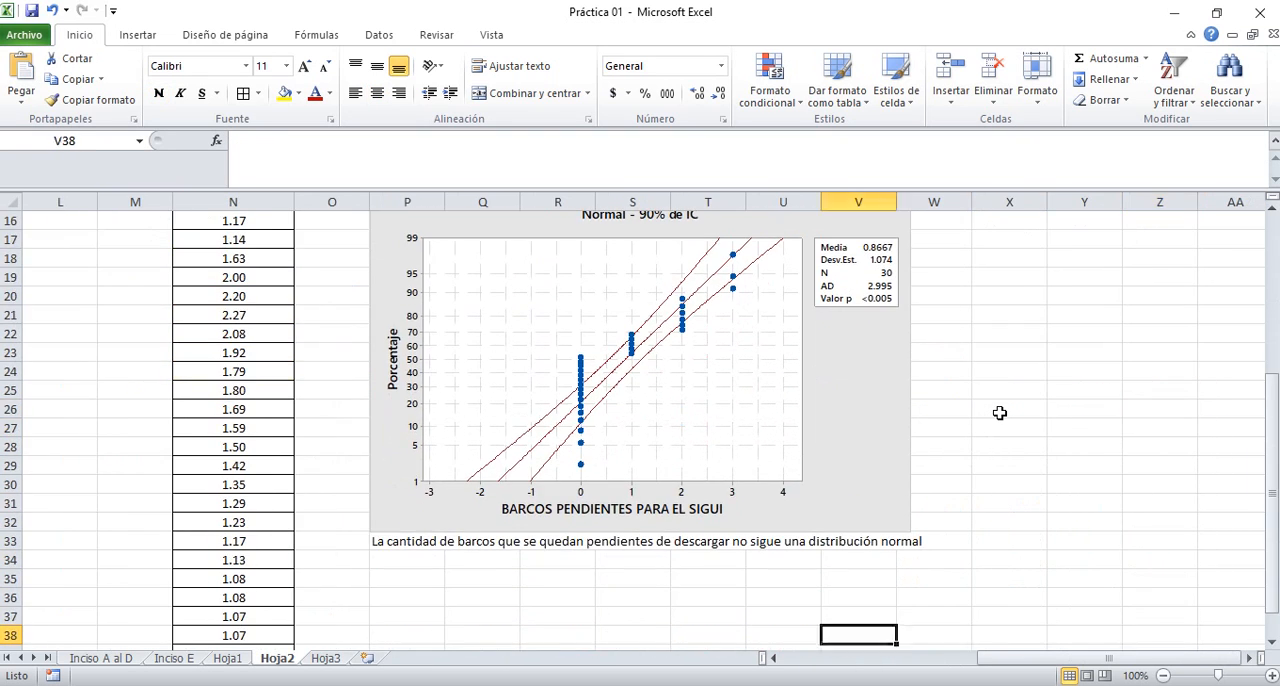
{"action": "key", "text": "Up"}
{"action": "key", "text": "Up"}
{"action": "key", "text": "Up"}
{"action": "key", "text": "Left"}
{"action": "key", "text": "Left"}
{"action": "key", "text": "Left"}
{"action": "key", "text": "Left"}
{"action": "key", "text": "Left"}
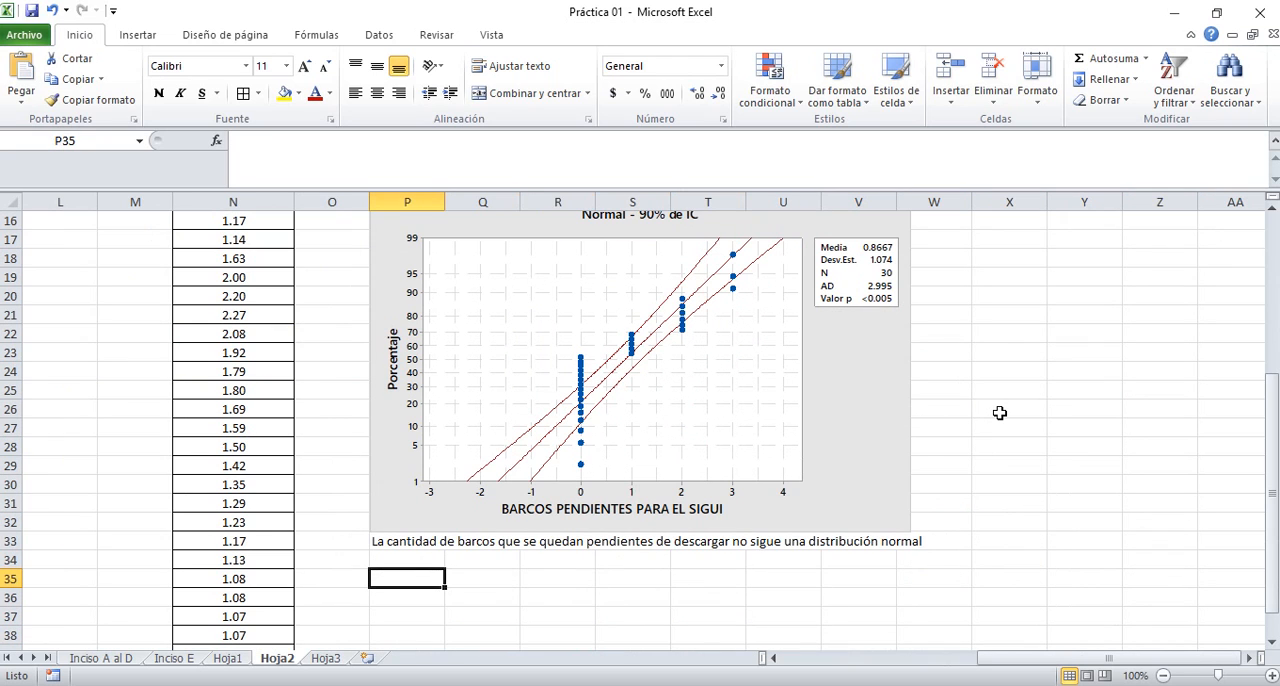
{"action": "key", "text": "alt+Tab"}
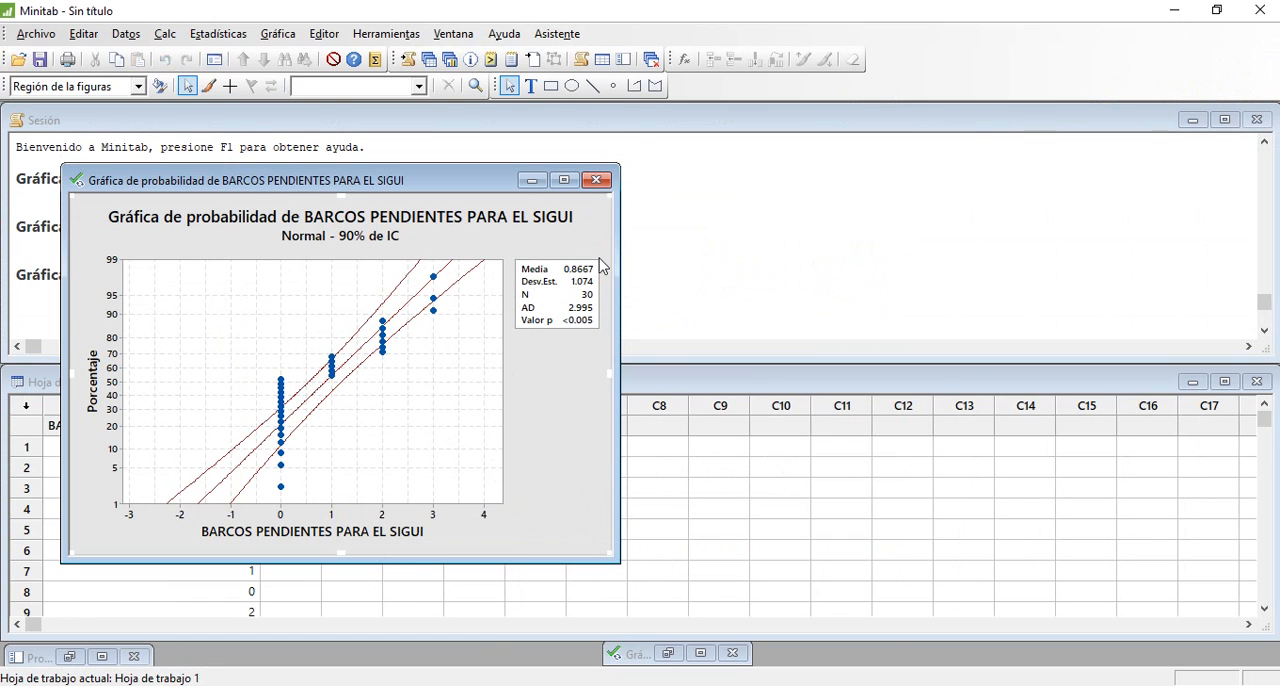
{"action": "left_click", "coordinate": [528, 184]}
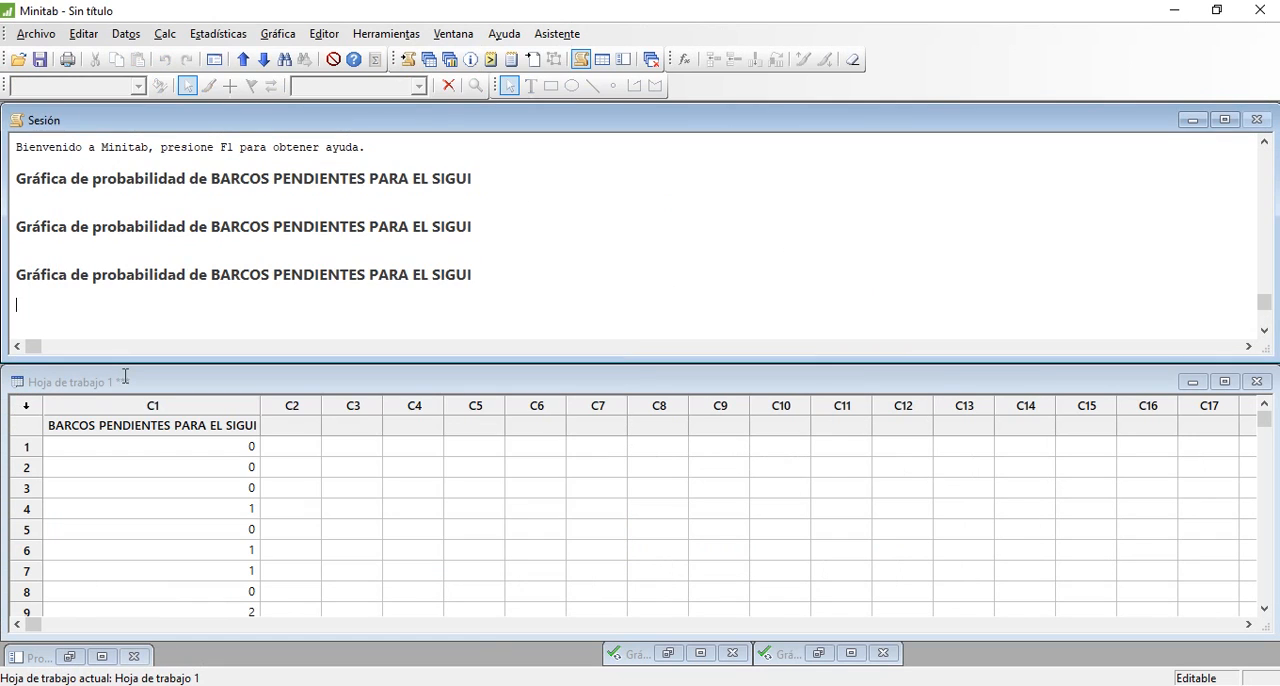
{"action": "left_click", "coordinate": [85, 426]}
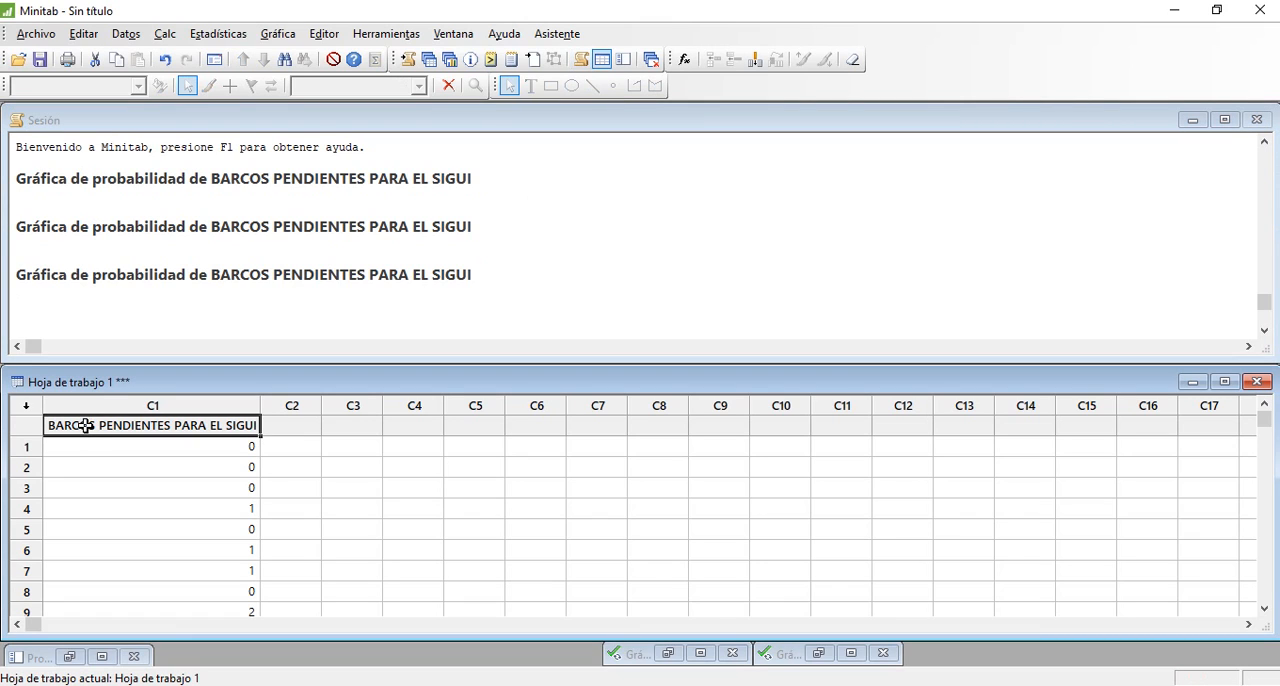
{"action": "key", "text": "shift+Down"}
{"action": "key", "text": "shift+Down"}
{"action": "key", "text": "shift+Down"}
{"action": "key", "text": "shift+Down"}
{"action": "key", "text": "shift+Down"}
{"action": "key", "text": "shift+Down"}
{"action": "key", "text": "shift+Down"}
{"action": "key", "text": "shift+Down"}
{"action": "key", "text": "shift+Down"}
{"action": "key", "text": "shift+Down"}
{"action": "key", "text": "shift+Down"}
{"action": "key", "text": "shift+Down"}
{"action": "key", "text": "shift+Down"}
{"action": "key", "text": "shift+Down"}
{"action": "key", "text": "shift+Down"}
{"action": "key", "text": "shift+Down"}
{"action": "key", "text": "shift+Down"}
{"action": "key", "text": "shift+Down"}
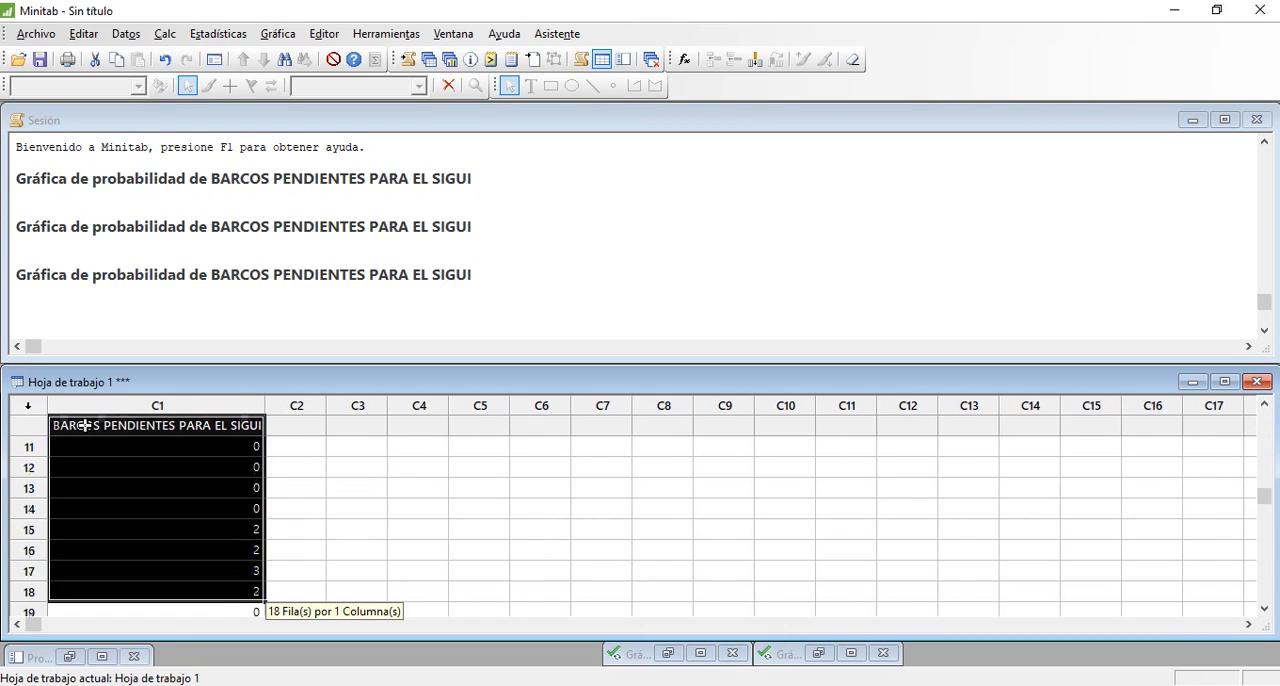
{"action": "key", "text": "shift+Down"}
{"action": "key", "text": "shift+Down"}
{"action": "key", "text": "shift+Down"}
{"action": "key", "text": "shift+Down"}
{"action": "key", "text": "shift+Down"}
{"action": "key", "text": "shift+Down"}
{"action": "key", "text": "shift+Down"}
{"action": "key", "text": "shift+Down"}
{"action": "key", "text": "shift+Down"}
{"action": "key", "text": "shift+Down"}
{"action": "key", "text": "shift+Down"}
{"action": "key", "text": "shift+Down"}
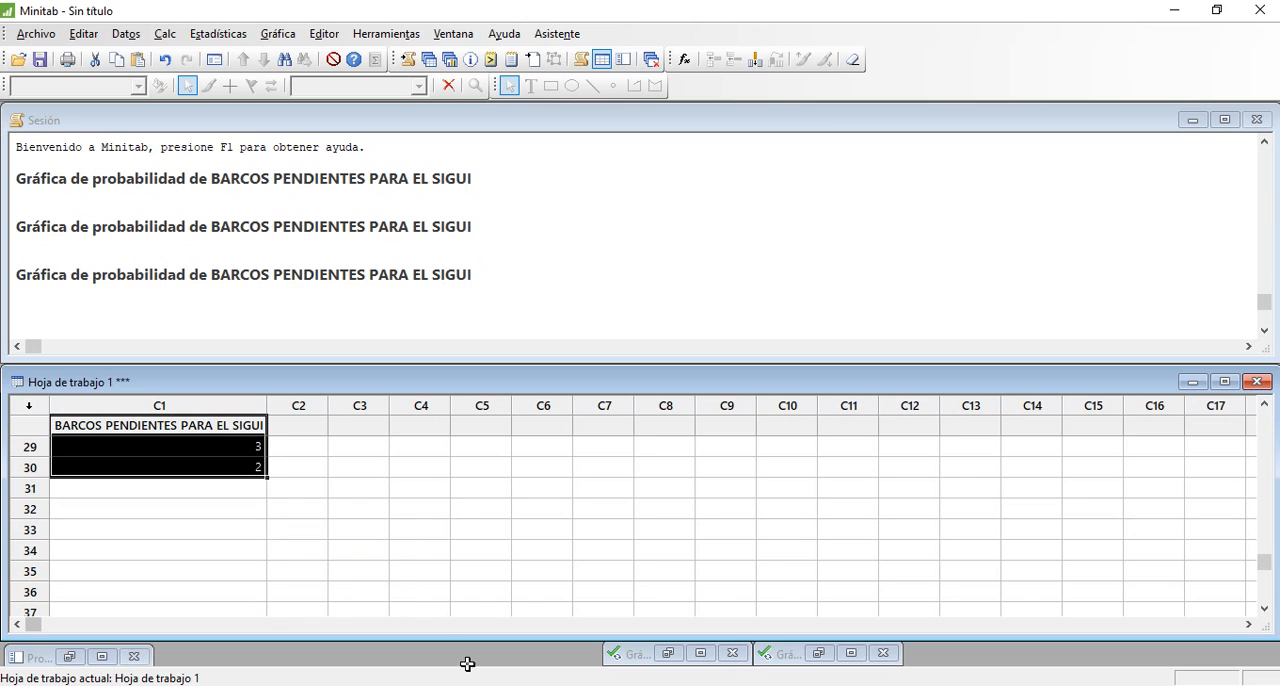
Switch back to Excel, paste the copied pending ships column starting at cell P35 of Hoja2 and check the pasted rows
{"action": "key", "text": "alt+Tab"}
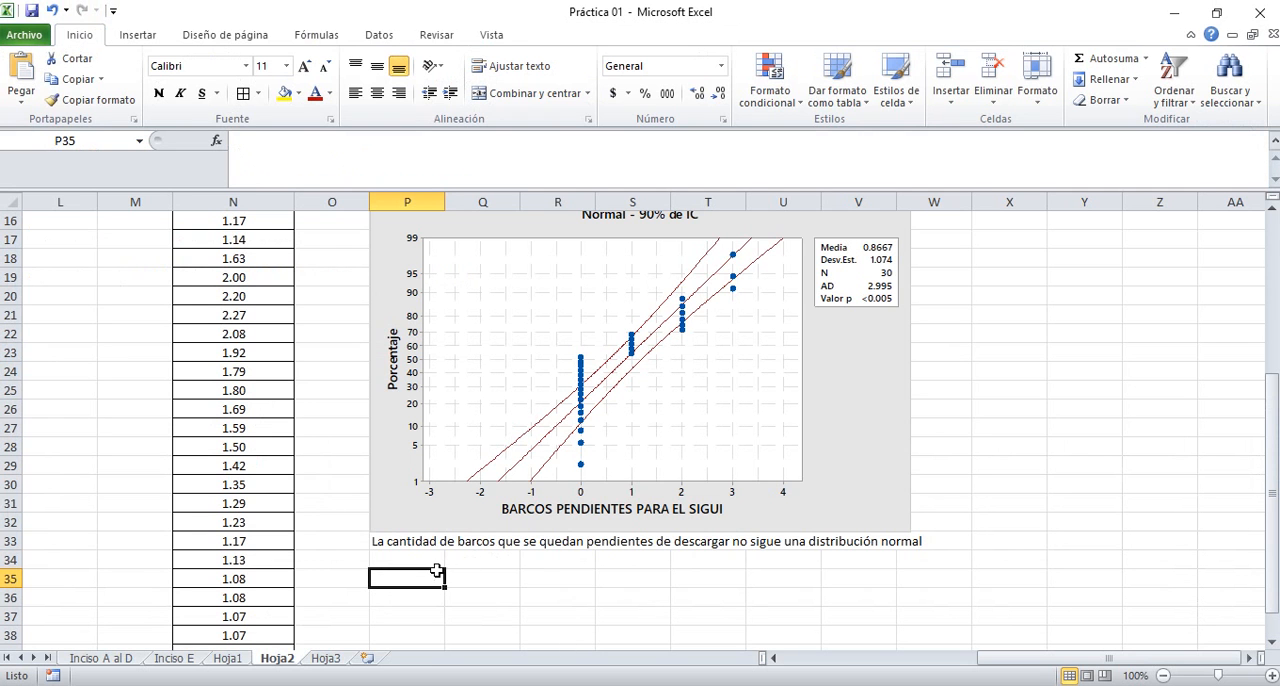
{"action": "key", "text": "ctrl+v"}
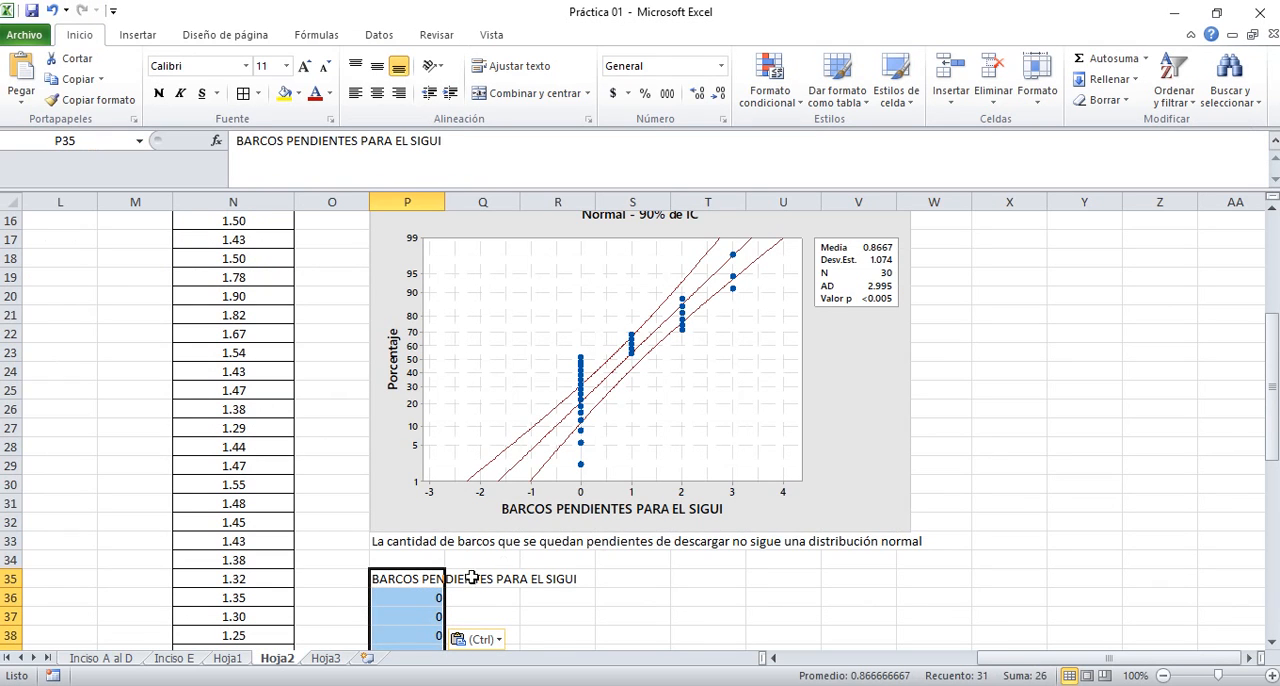
{"action": "key", "text": "Down"}
{"action": "key", "text": "Down"}
{"action": "key", "text": "Down"}
{"action": "key", "text": "Down"}
{"action": "key", "text": "Down"}
{"action": "key", "text": "Down"}
{"action": "key", "text": "Down"}
{"action": "key", "text": "Down"}
{"action": "key", "text": "Down"}
{"action": "key", "text": "Down"}
{"action": "key", "text": "Down"}
{"action": "key", "text": "Down"}
{"action": "key", "text": "Down"}
{"action": "key", "text": "Down"}
{"action": "key", "text": "Down"}
{"action": "key", "text": "Down"}
{"action": "key", "text": "Down"}
{"action": "key", "text": "Down"}
{"action": "key", "text": "Down"}
{"action": "key", "text": "Down"}
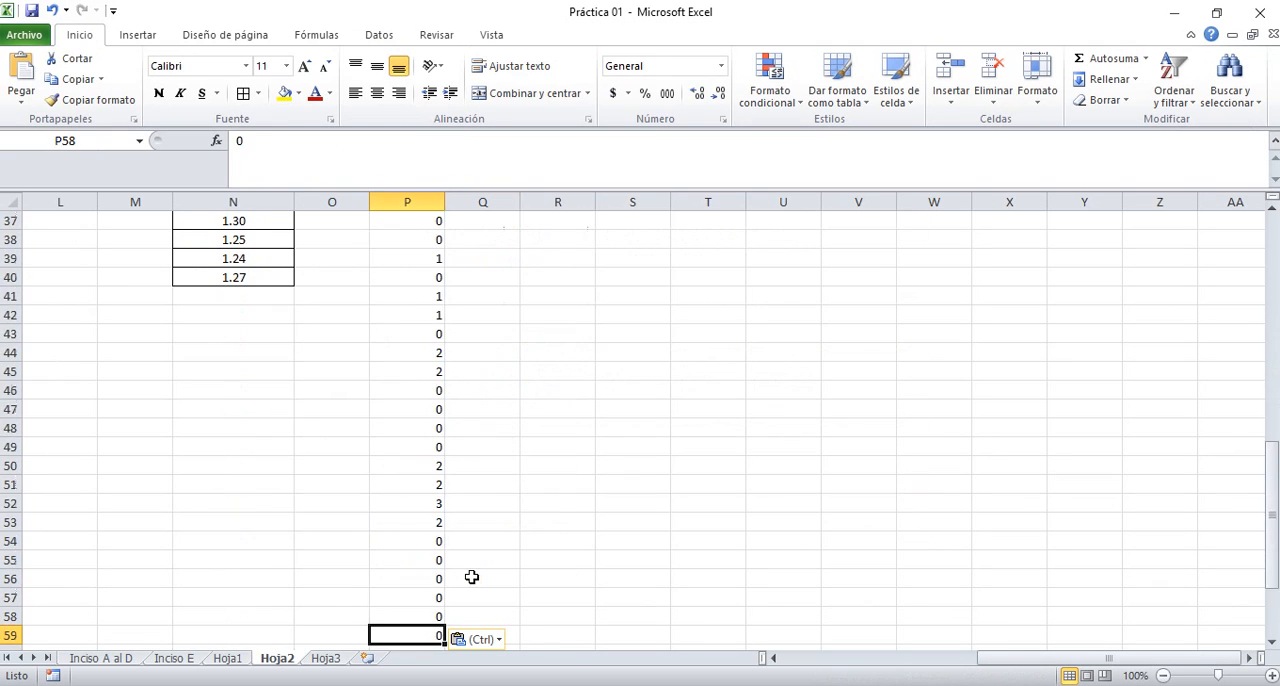
{"action": "key", "text": "Down"}
{"action": "key", "text": "Down"}
{"action": "key", "text": "Down"}
{"action": "key", "text": "Down"}
{"action": "key", "text": "Down"}
{"action": "key", "text": "Down"}
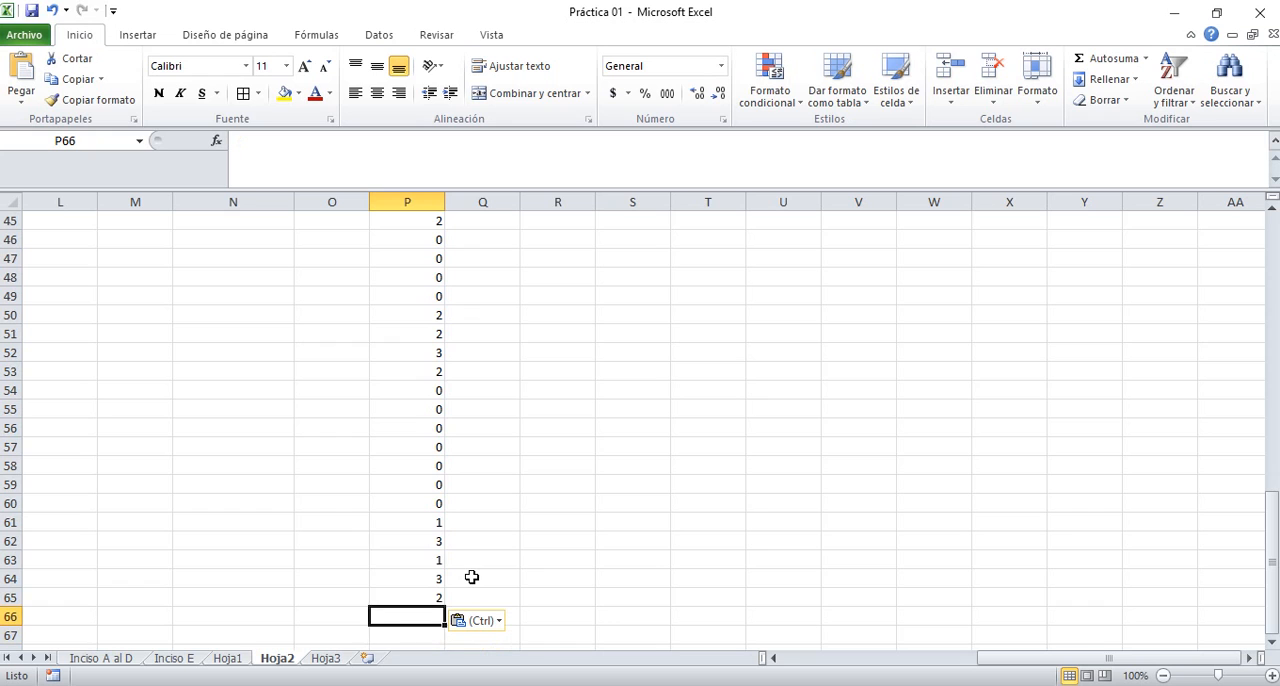
{"action": "key", "text": "Up"}
{"action": "key", "text": "Up"}
{"action": "key", "text": "Up"}
{"action": "key", "text": "Up"}
{"action": "key", "text": "Up"}
{"action": "key", "text": "Up"}
{"action": "key", "text": "Up"}
{"action": "key", "text": "Up"}
{"action": "key", "text": "Up"}
{"action": "key", "text": "Up"}
{"action": "key", "text": "Up"}
{"action": "key", "text": "Up"}
{"action": "key", "text": "Up"}
{"action": "key", "text": "Up"}
{"action": "key", "text": "Up"}
{"action": "key", "text": "Up"}
{"action": "key", "text": "Up"}
{"action": "key", "text": "Up"}
{"action": "key", "text": "Up"}
{"action": "key", "text": "Up"}
{"action": "key", "text": "Up"}
{"action": "key", "text": "Up"}
{"action": "key", "text": "Up"}
{"action": "key", "text": "Up"}
{"action": "key", "text": "Up"}
{"action": "key", "text": "Up"}
{"action": "key", "text": "Up"}
{"action": "key", "text": "Up"}
{"action": "key", "text": "Up"}
{"action": "key", "text": "Up"}
{"action": "key", "text": "Up"}
{"action": "key", "text": "Up"}
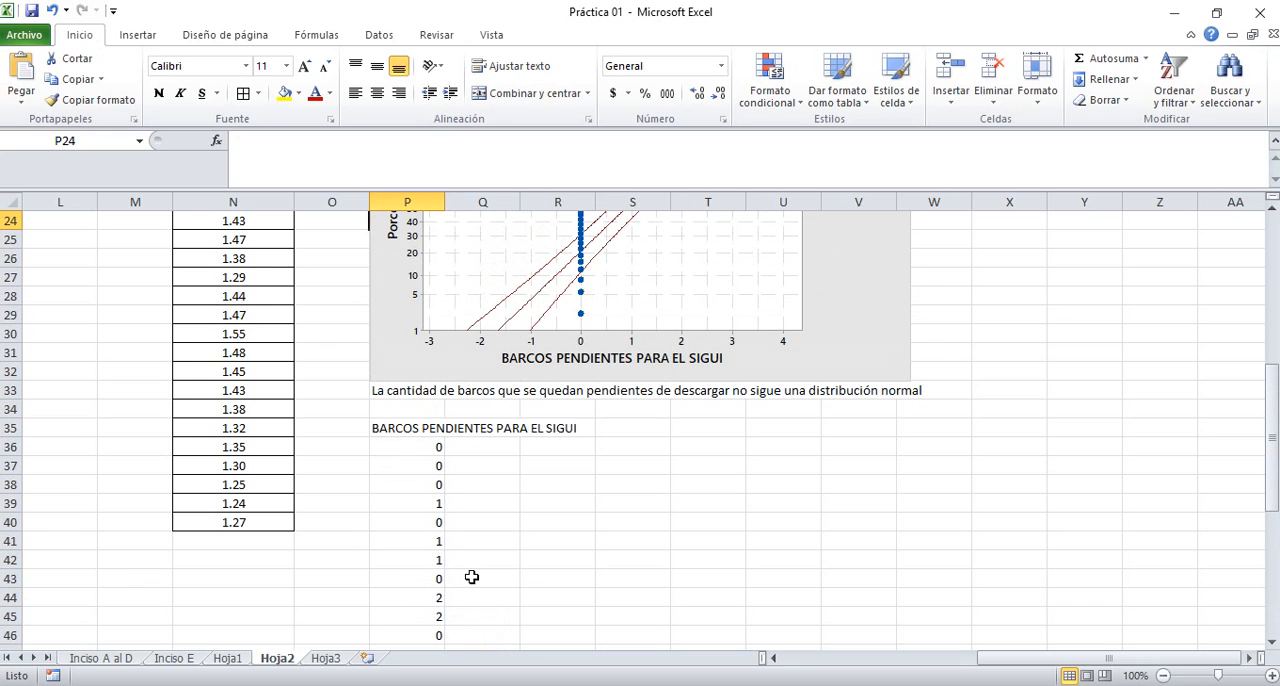
Enter the label "Desviación Estandar" in cell T35 and align it right
{"action": "left_click", "coordinate": [656, 429]}
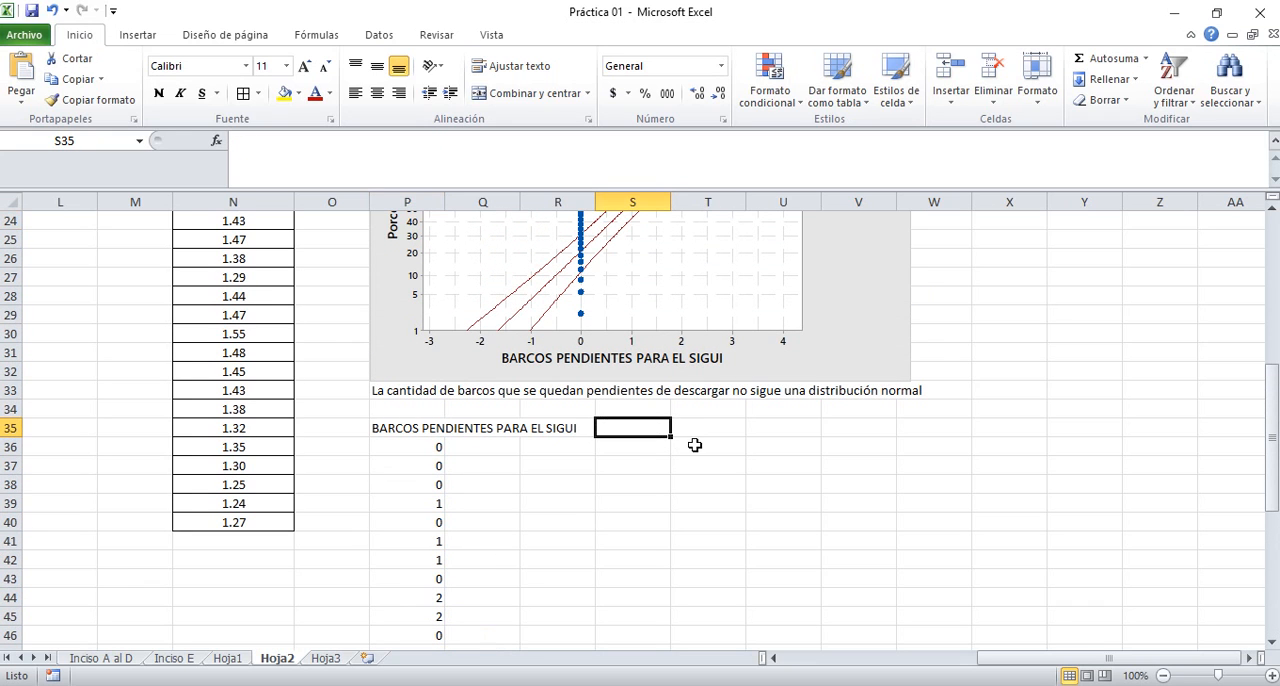
{"action": "key", "text": "Right"}
{"action": "type", "text": "Desviación "}
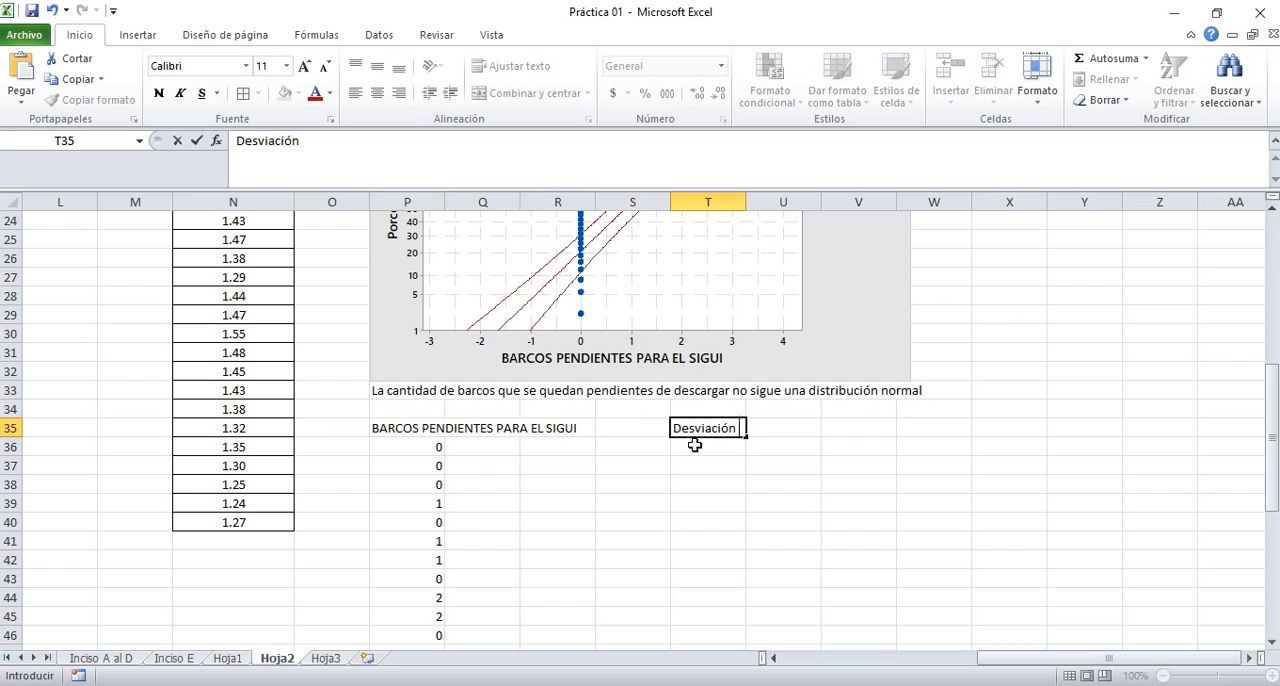
{"action": "type", "text": "Estandar"}
{"action": "key", "text": "ctrl+Return"}
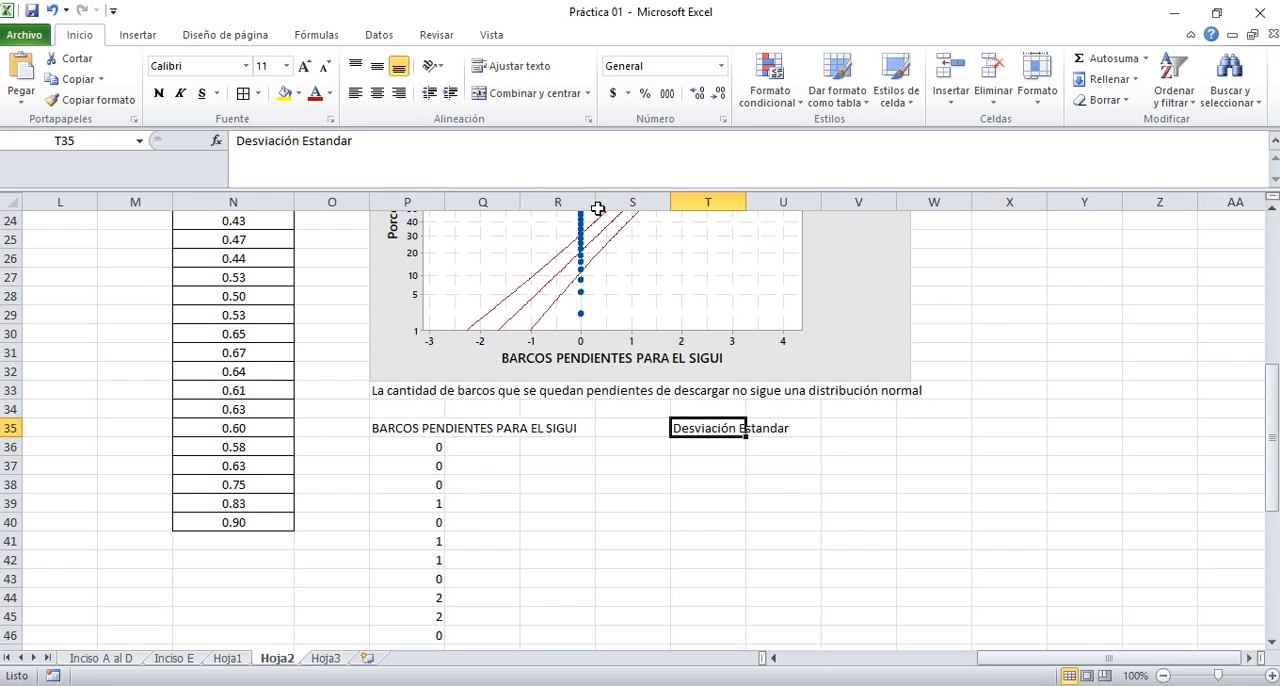
{"action": "left_click", "coordinate": [399, 92]}
{"action": "key", "text": "Right"}
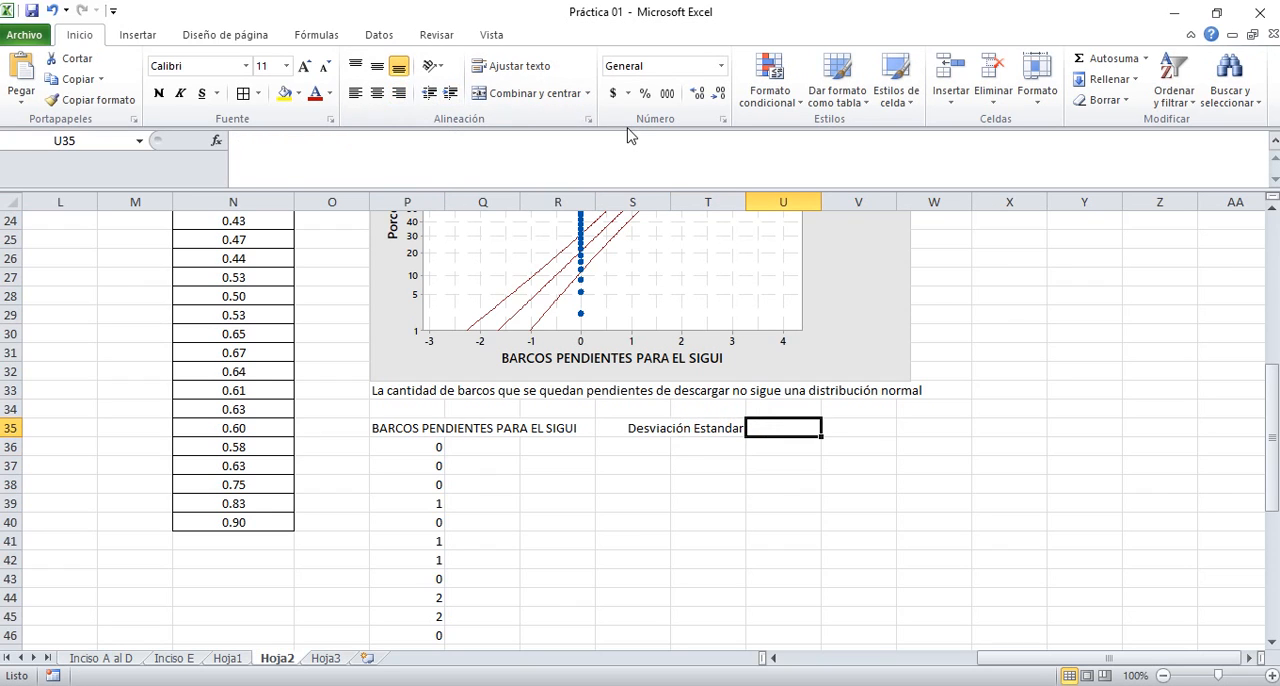
Calculate the sample standard deviation of the pasted data in cell U35 with =DESVEST.M(P36:P65)
{"action": "type", "text": "=desve"}
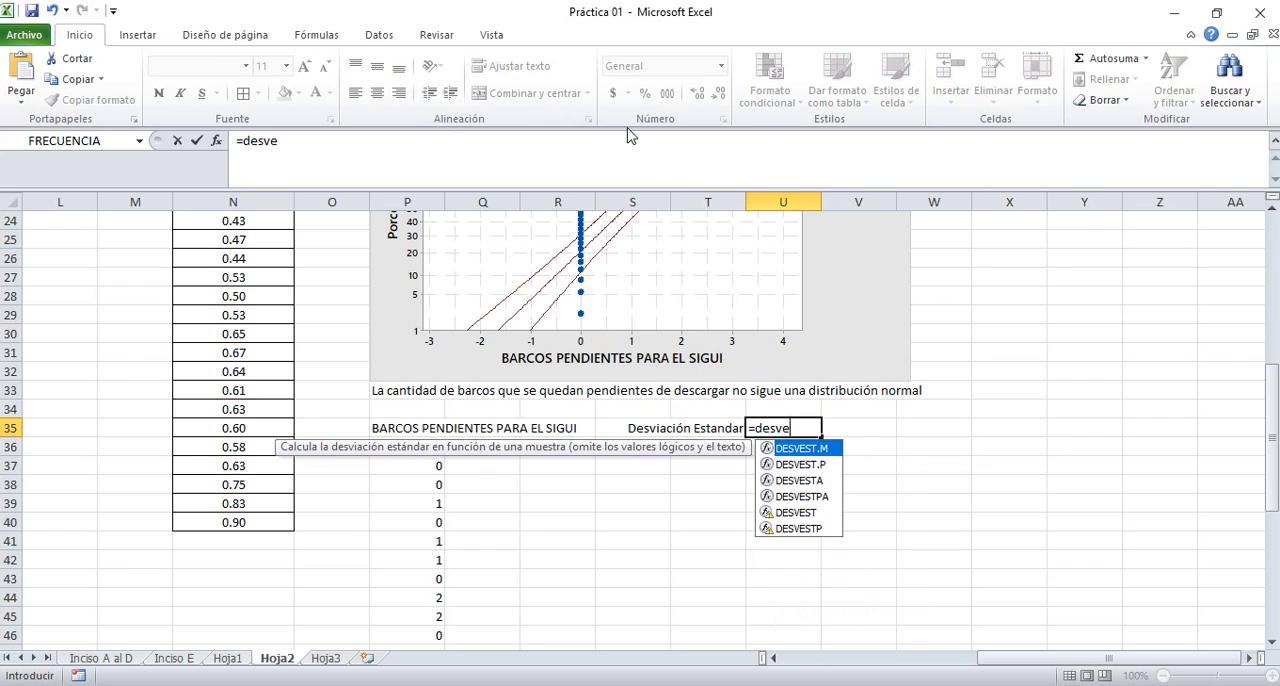
{"action": "type", "text": "st.m("}
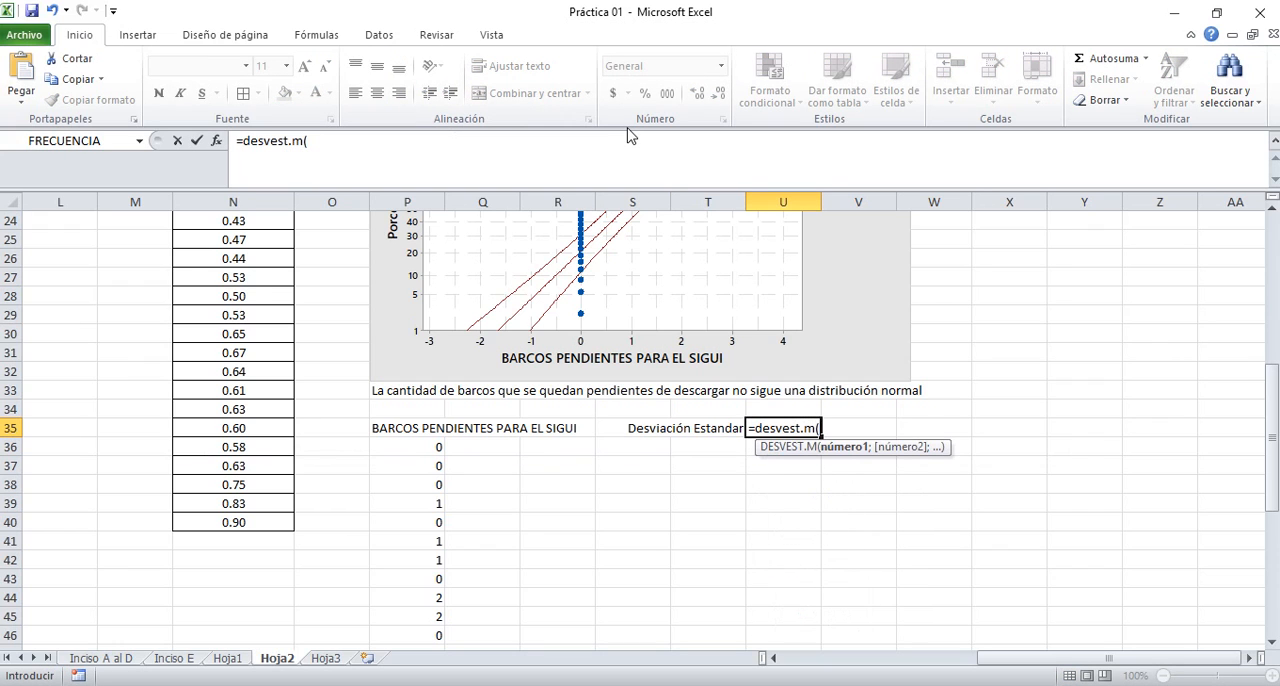
{"action": "left_click_drag", "start_coordinate": [418, 445], "coordinate": [420, 443]}
{"action": "scroll", "coordinate": [419, 444], "scroll_direction": "down", "scroll_amount": 10}
{"action": "key", "text": "Return"}
{"action": "key", "text": "Up"}
{"action": "key", "text": "Up"}
{"action": "key", "text": "Up"}
{"action": "key", "text": "Up"}
{"action": "key", "text": "Up"}
{"action": "key", "text": "Up"}
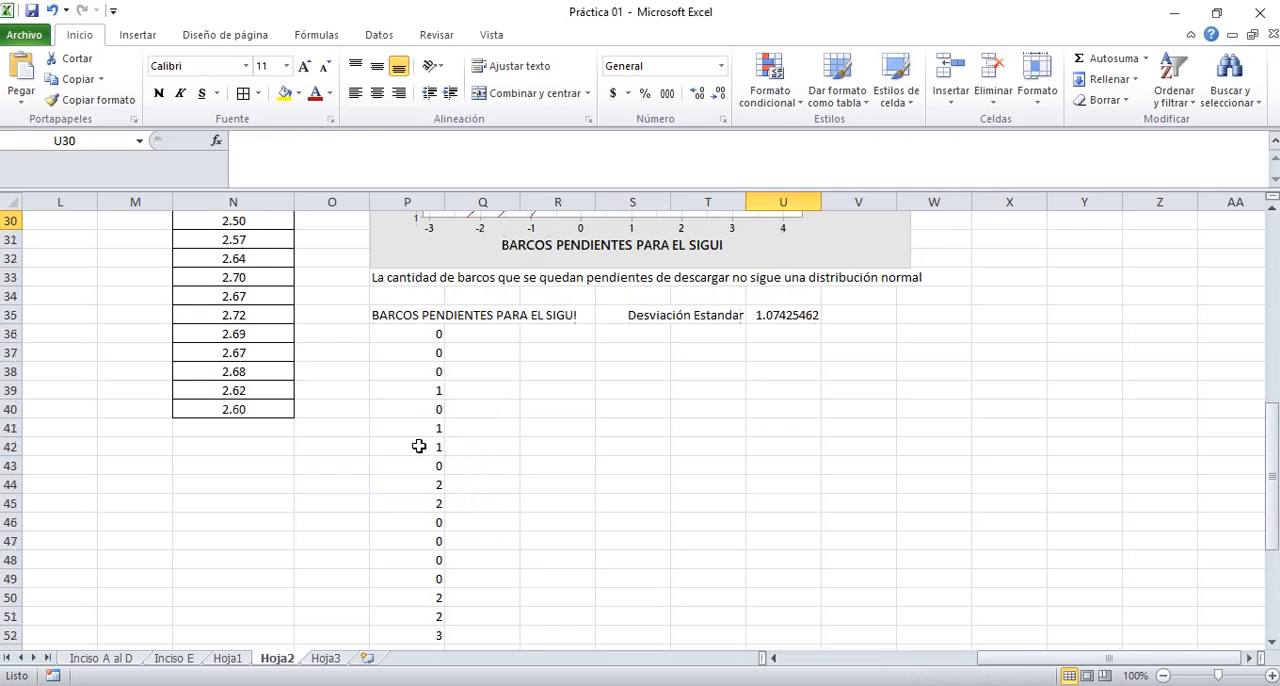
Format the standard deviation in cell U35 to show four decimal places
{"action": "key", "text": "Down"}
{"action": "key", "text": "Down"}
{"action": "key", "text": "Down"}
{"action": "key", "text": "Down"}
{"action": "key", "text": "Down"}
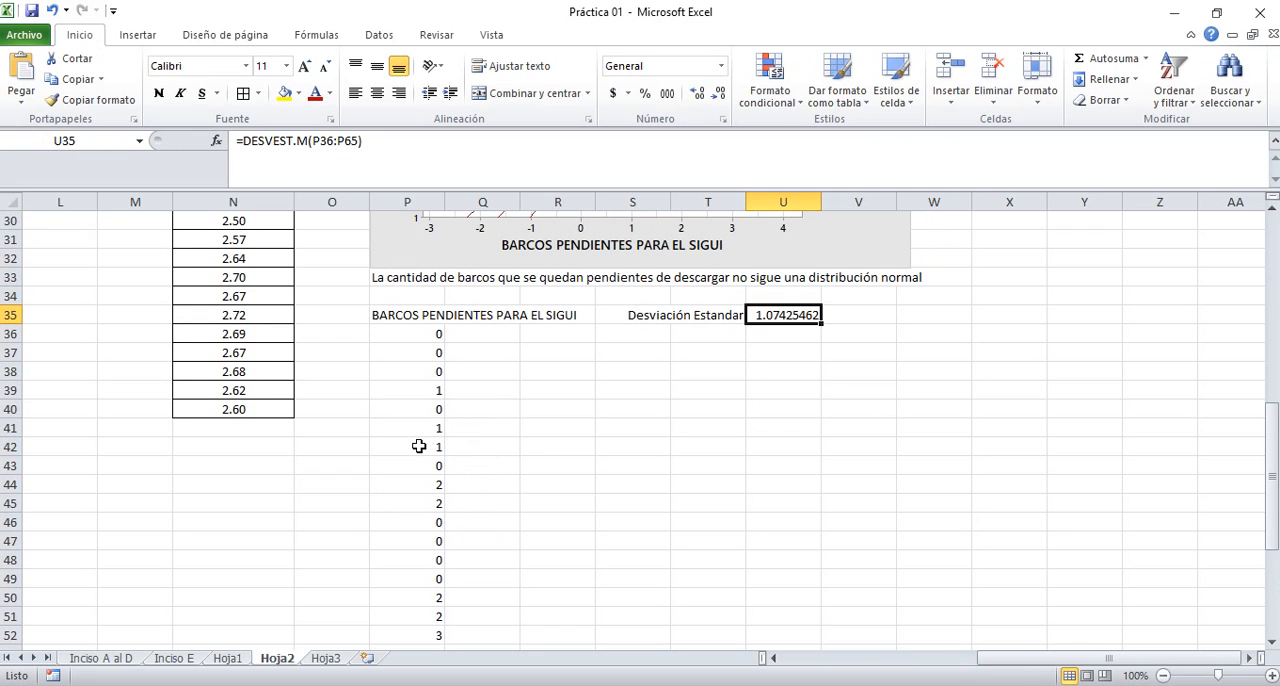
{"action": "left_click", "coordinate": [720, 97]}
{"action": "left_click", "coordinate": [720, 97]}
{"action": "left_click", "coordinate": [720, 97]}
{"action": "left_click", "coordinate": [720, 97]}
Enter the label "Longitud de la corrida:" in cell T37 and align it right
{"action": "left_click", "coordinate": [710, 354]}
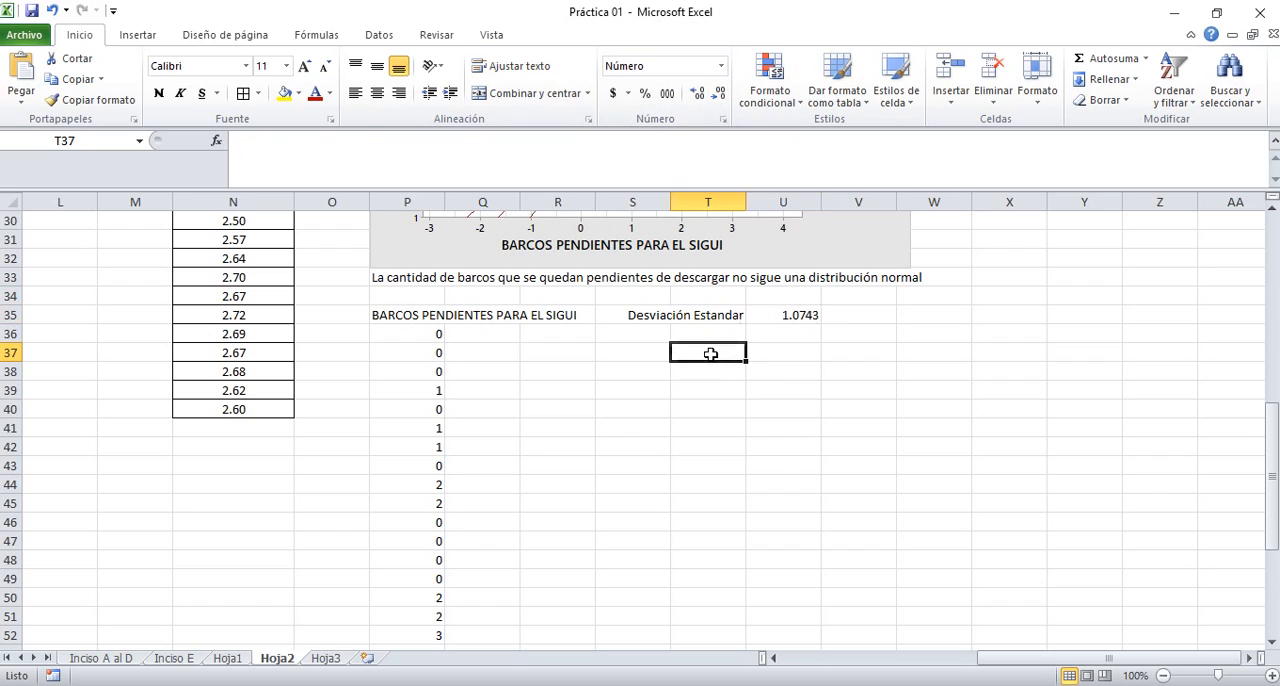
{"action": "type", "text": "Longitud"}
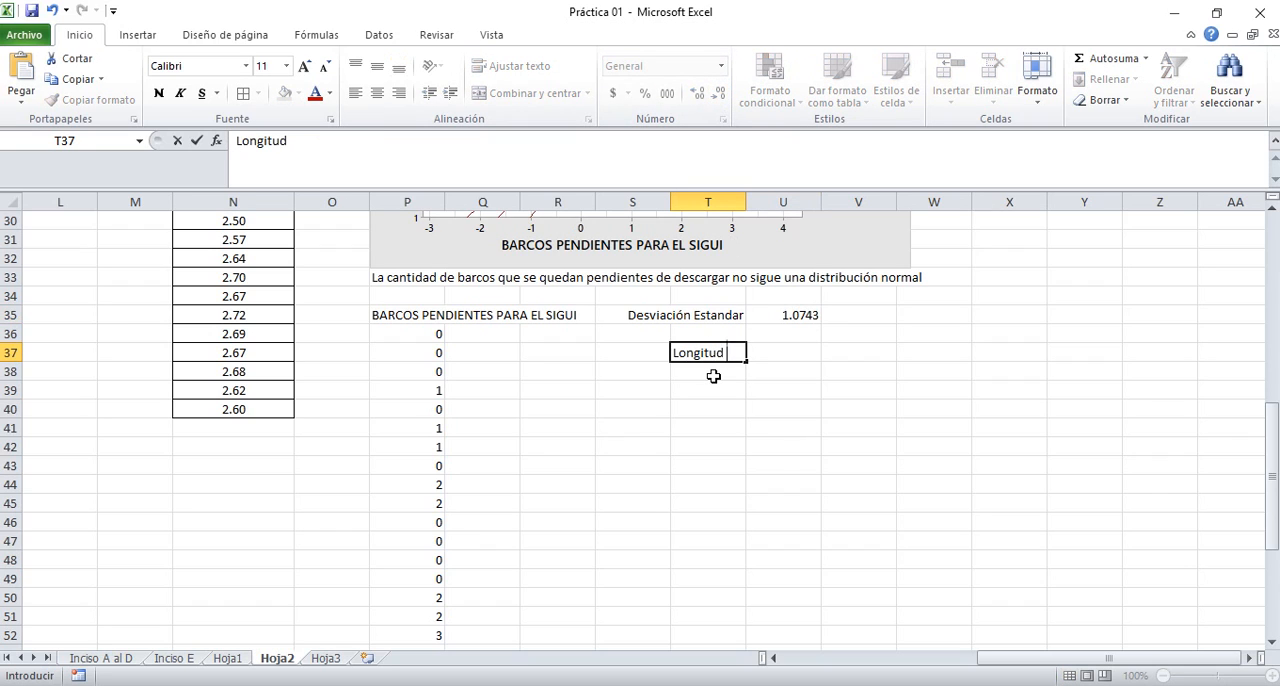
{"action": "type", "text": " de la corrida:"}
{"action": "key", "text": "Return"}
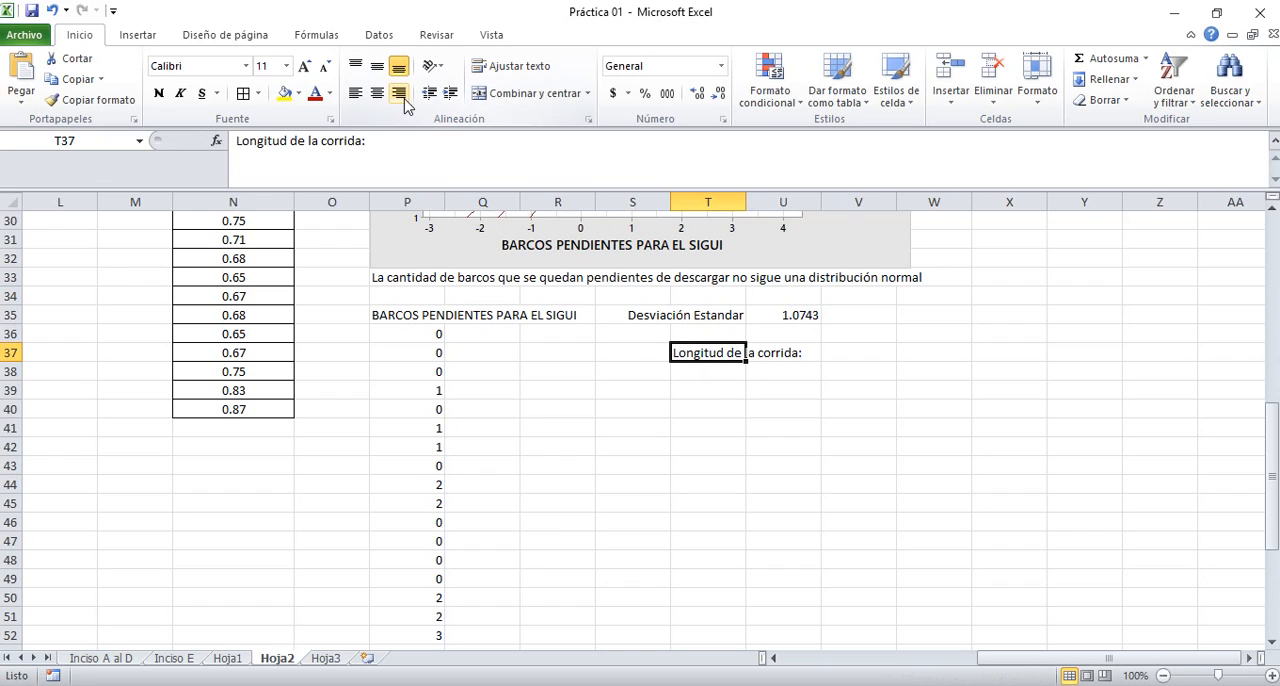
{"action": "left_click", "coordinate": [400, 96]}
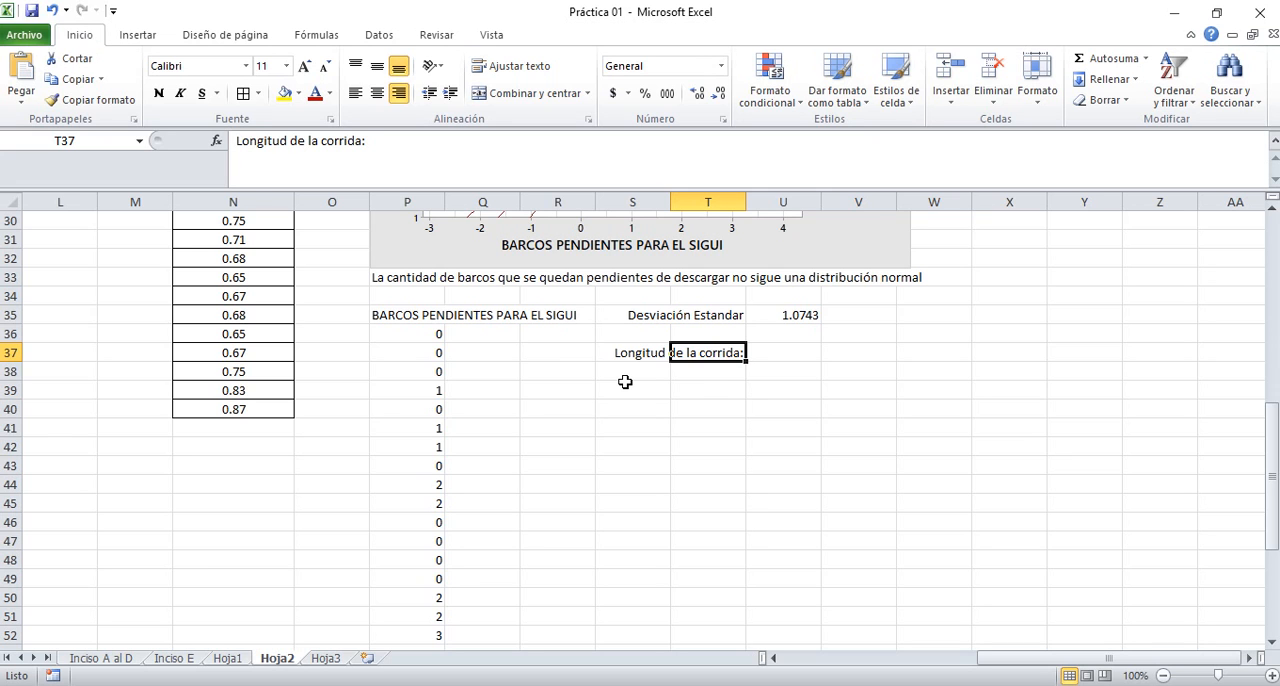
Switch to the Unidad 1 presentation in PowerPoint and check the replica length formula under non-normality on slide 6
{"action": "key", "text": "Left"}
{"action": "key", "text": "Right"}
{"action": "left_click", "coordinate": [533, 684]}
{"action": "left_click", "coordinate": [533, 684]}
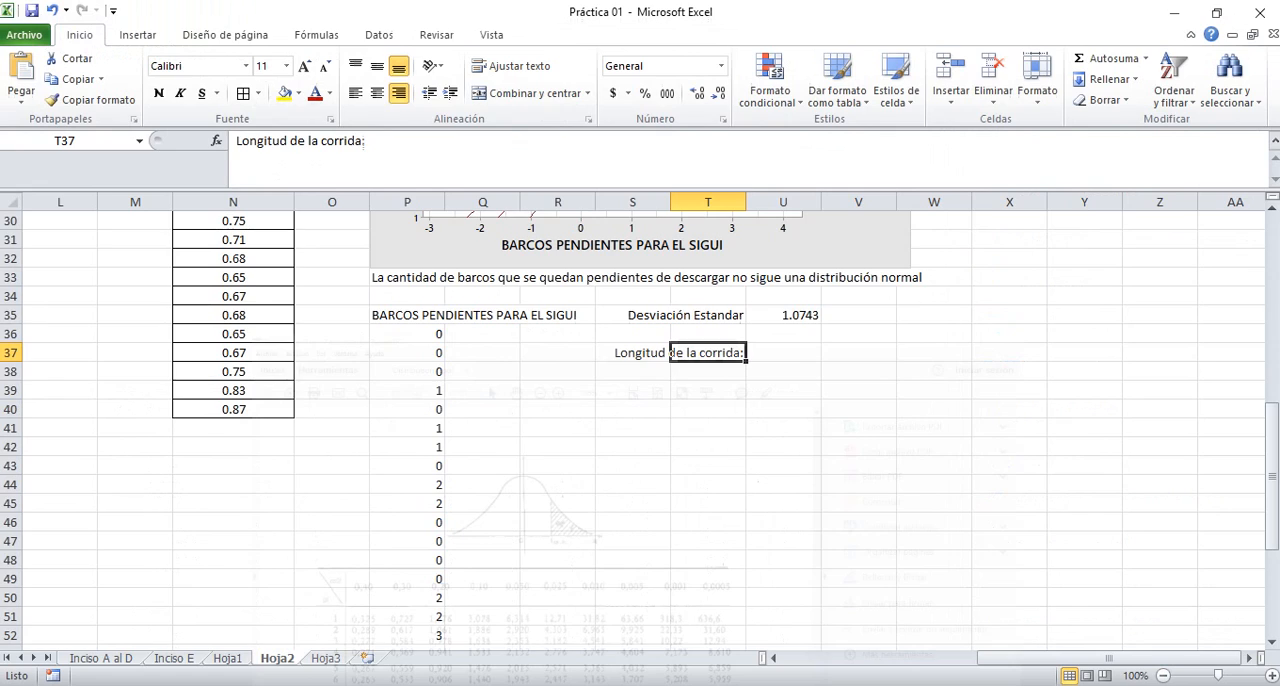
{"action": "left_click", "coordinate": [575, 684]}
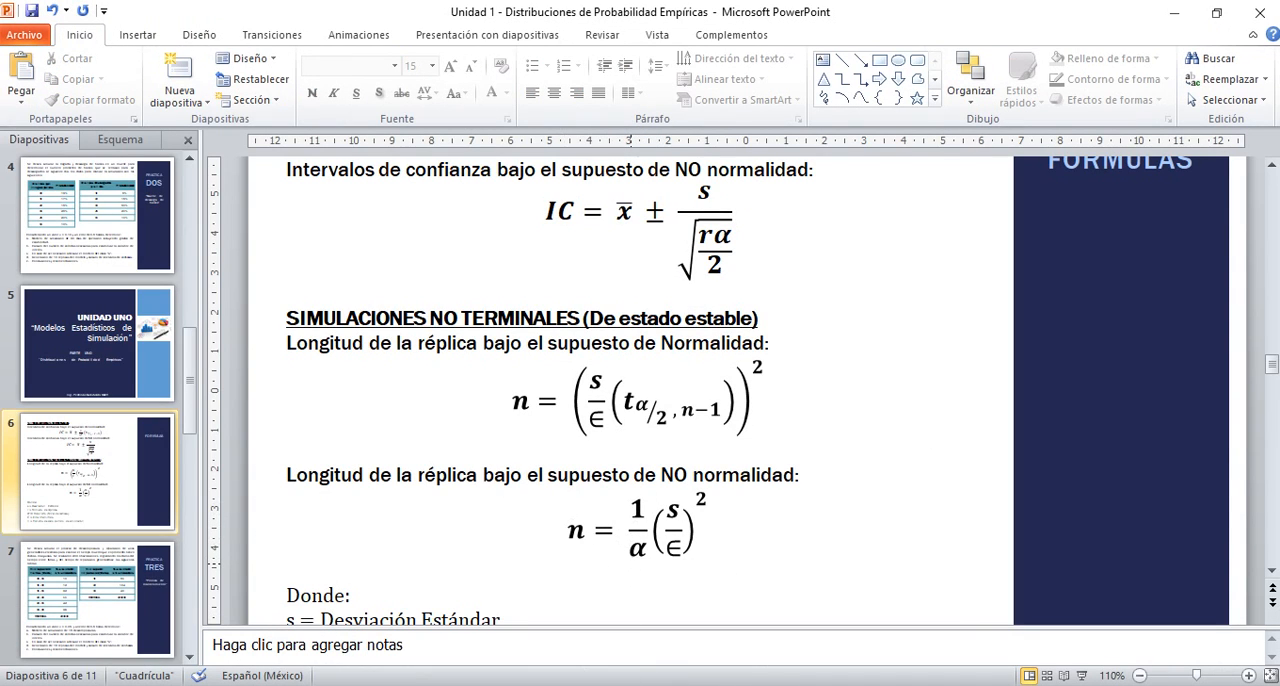
Switch back to the Práctica 01 workbook in Excel and calculate the run length in cell U37 with =(1/0.10)*(U35/0.5)^2
{"action": "left_click", "coordinate": [533, 684]}
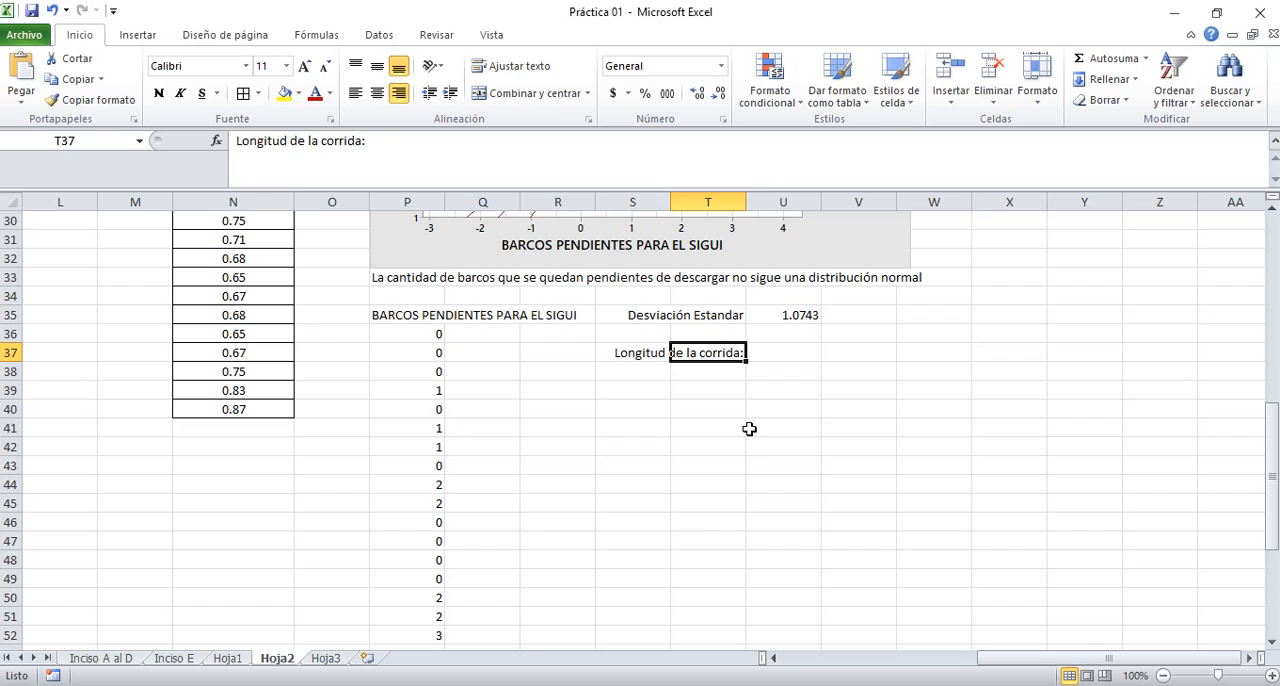
{"action": "key", "text": "Right"}
{"action": "type", "text": "="}
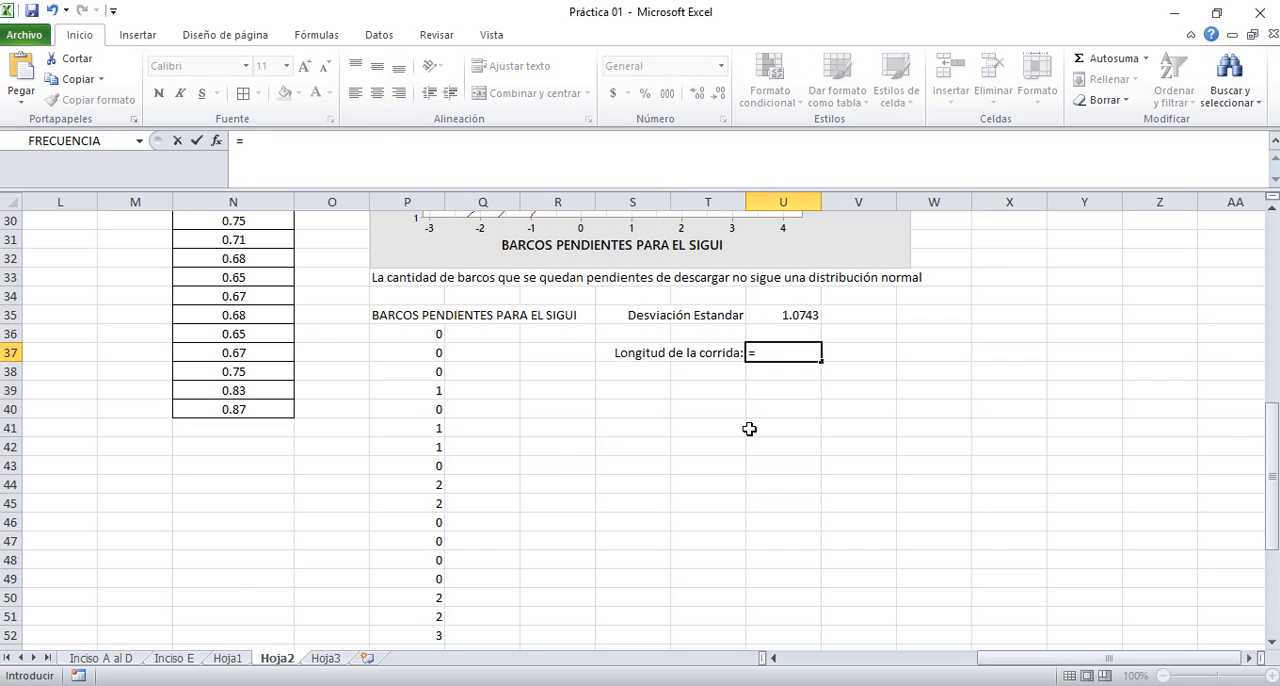
{"action": "type", "text": "(1/0.10"}
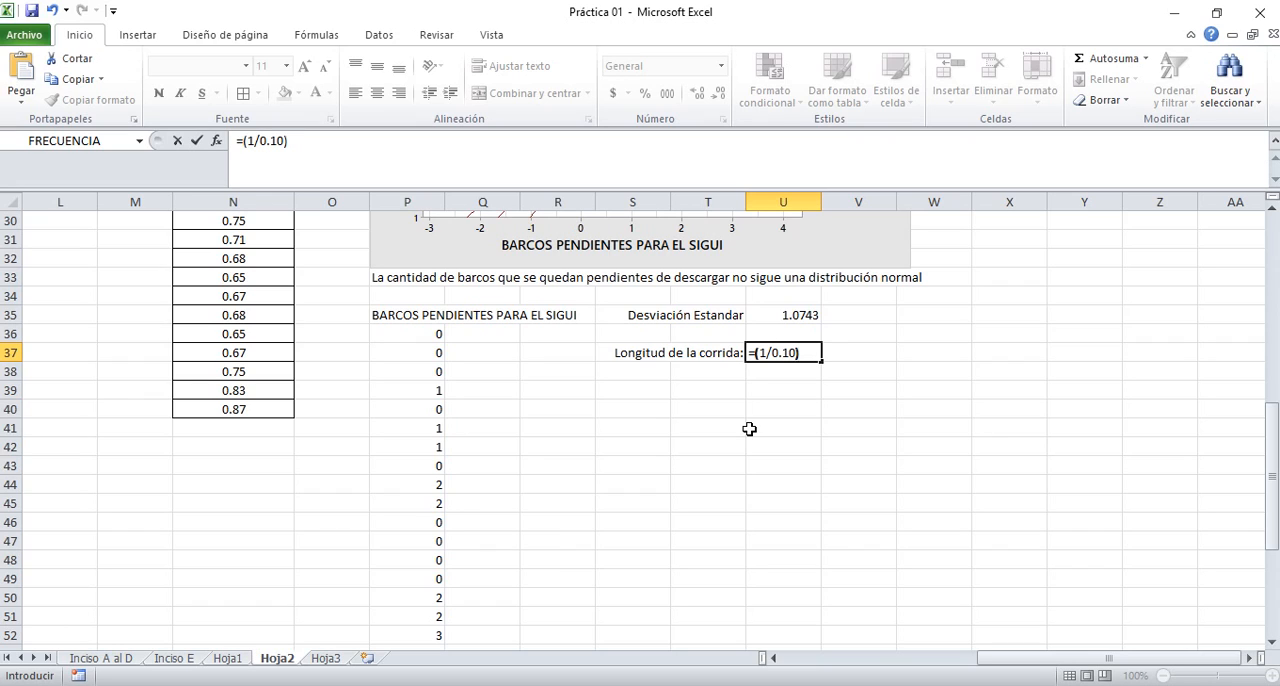
{"action": "type", "text": ")*("}
{"action": "key", "text": "alt+Tab"}
{"action": "left_click", "coordinate": [790, 314]}
{"action": "type", "text": "/"}
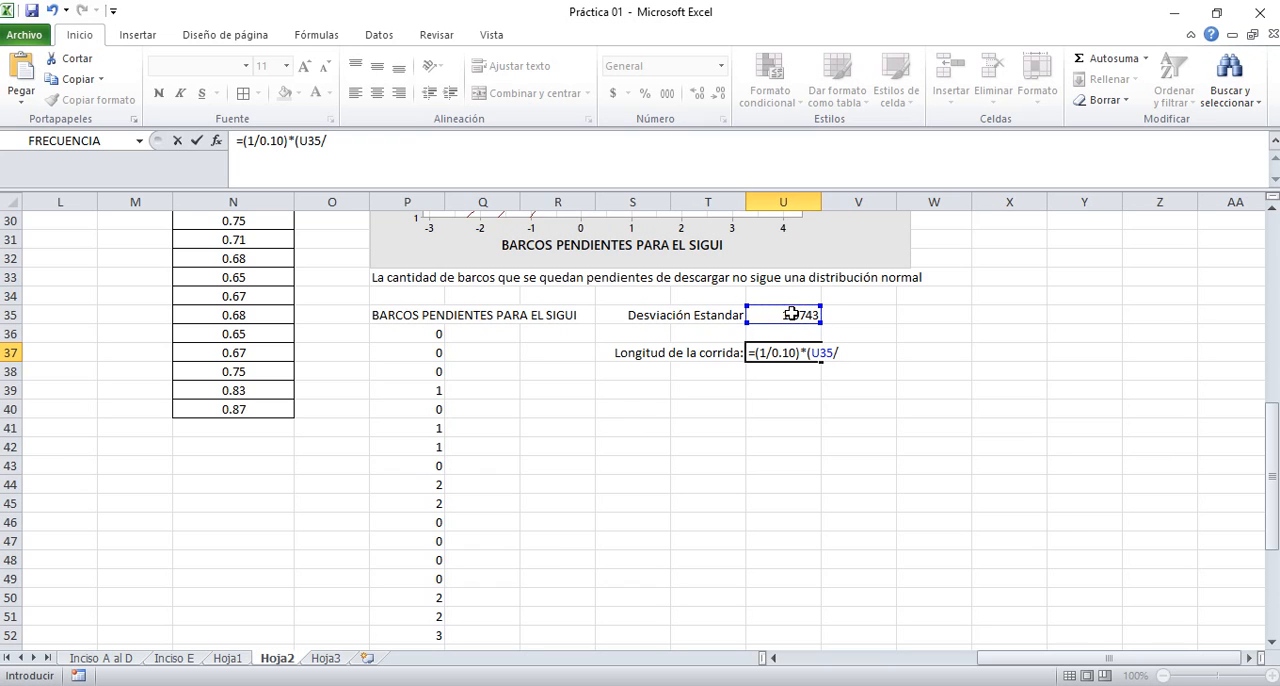
{"action": "left_click_drag", "start_coordinate": [1273, 420], "coordinate": [1273, 390]}
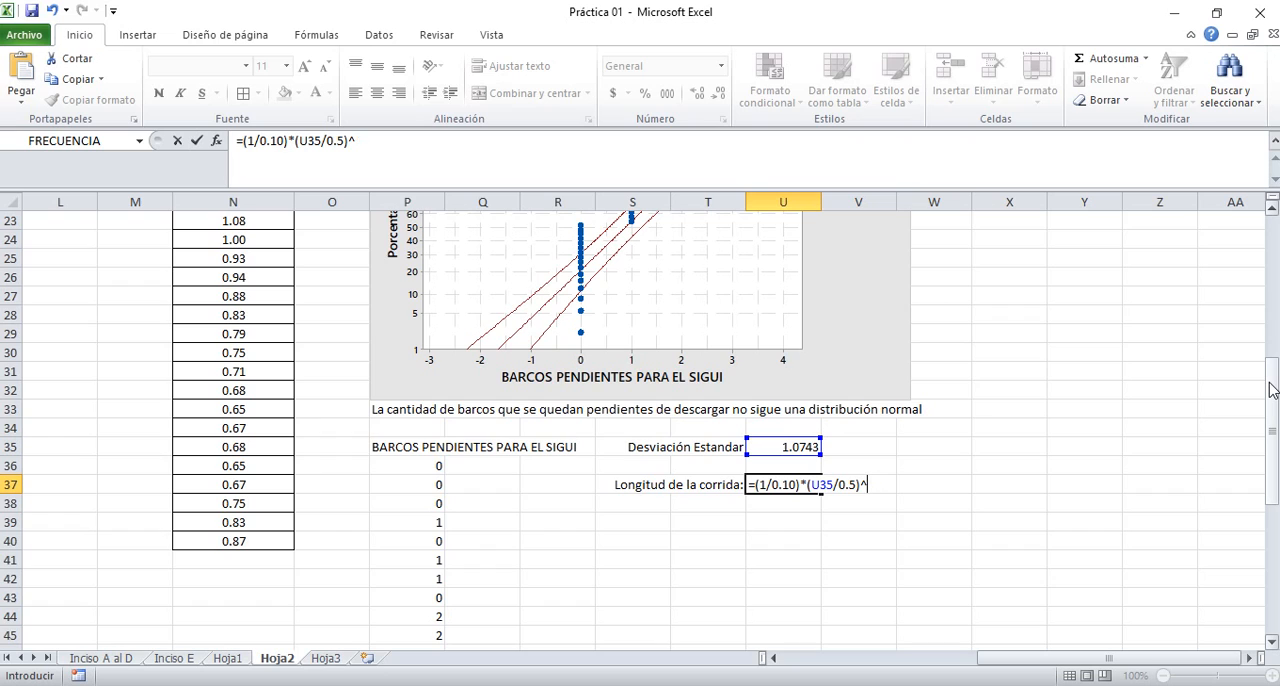
{"action": "key", "text": "Return"}
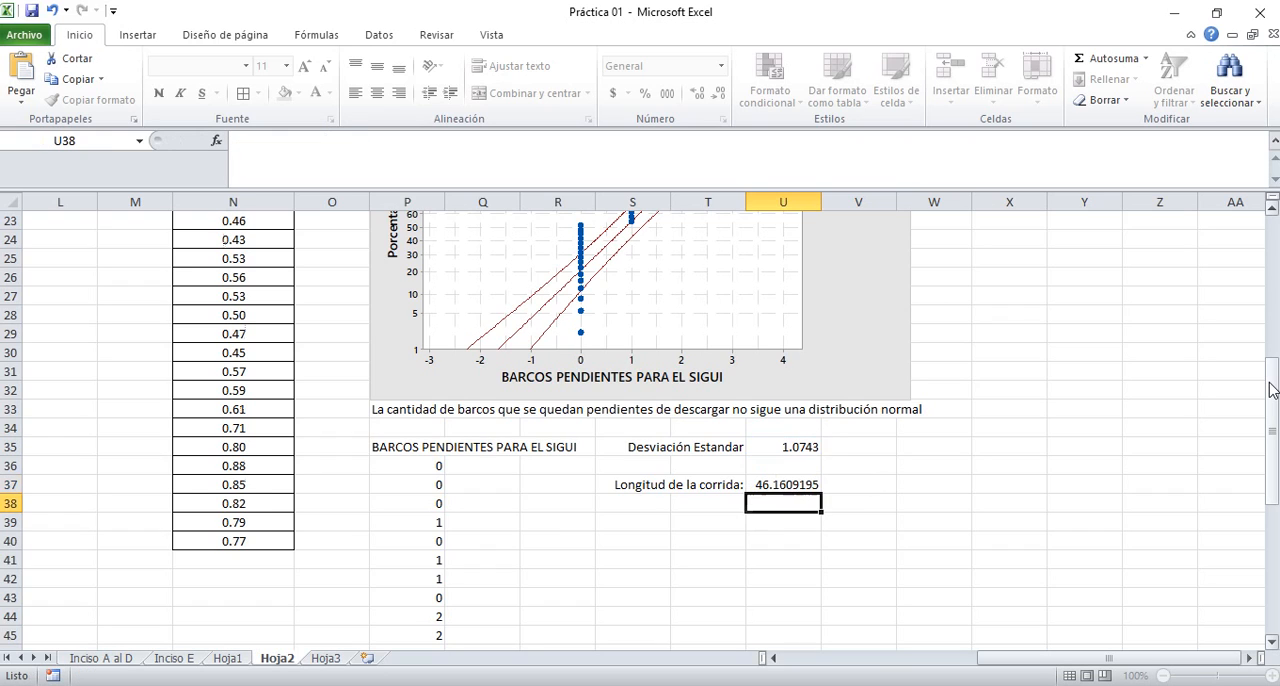
{"action": "key", "text": "Up"}
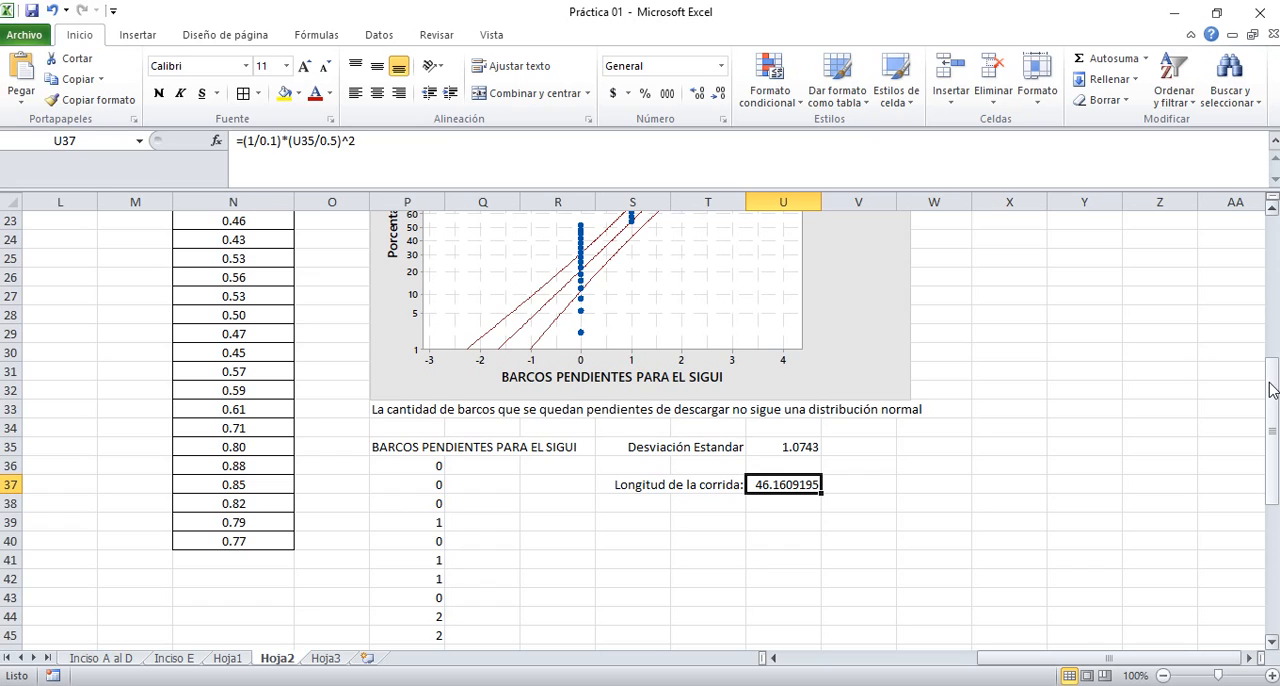
{"action": "key", "text": "Left"}
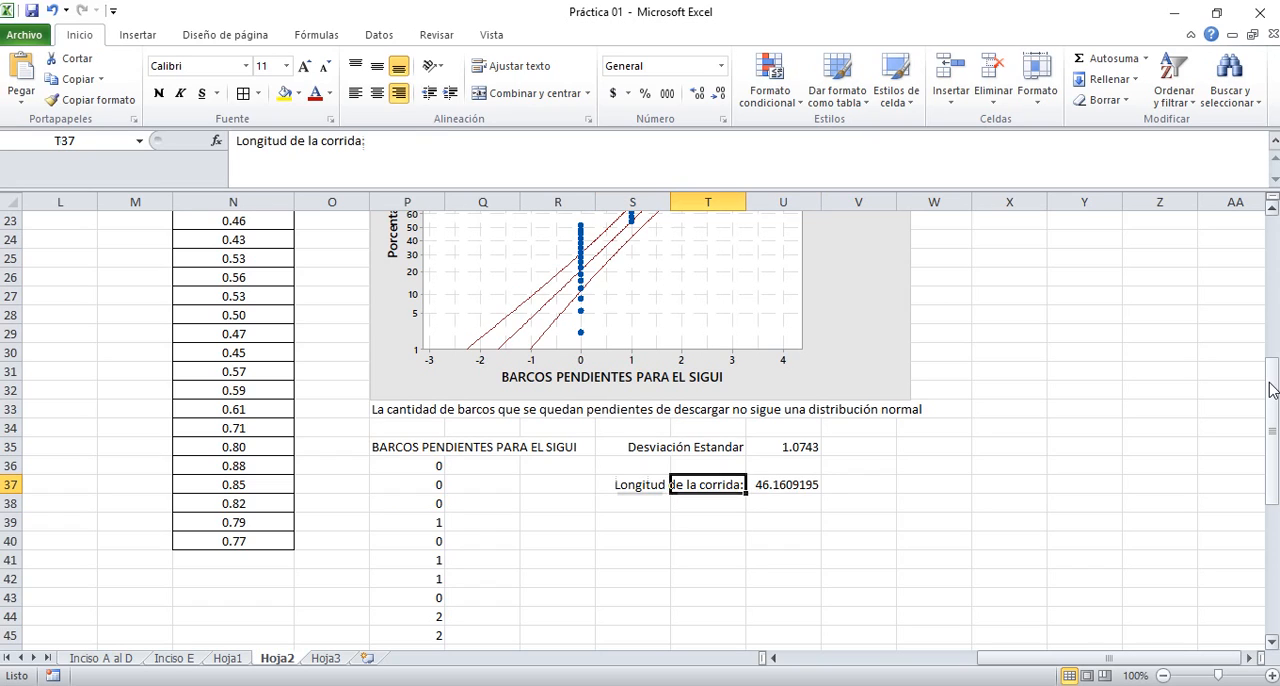
{"action": "key", "text": "Right"}
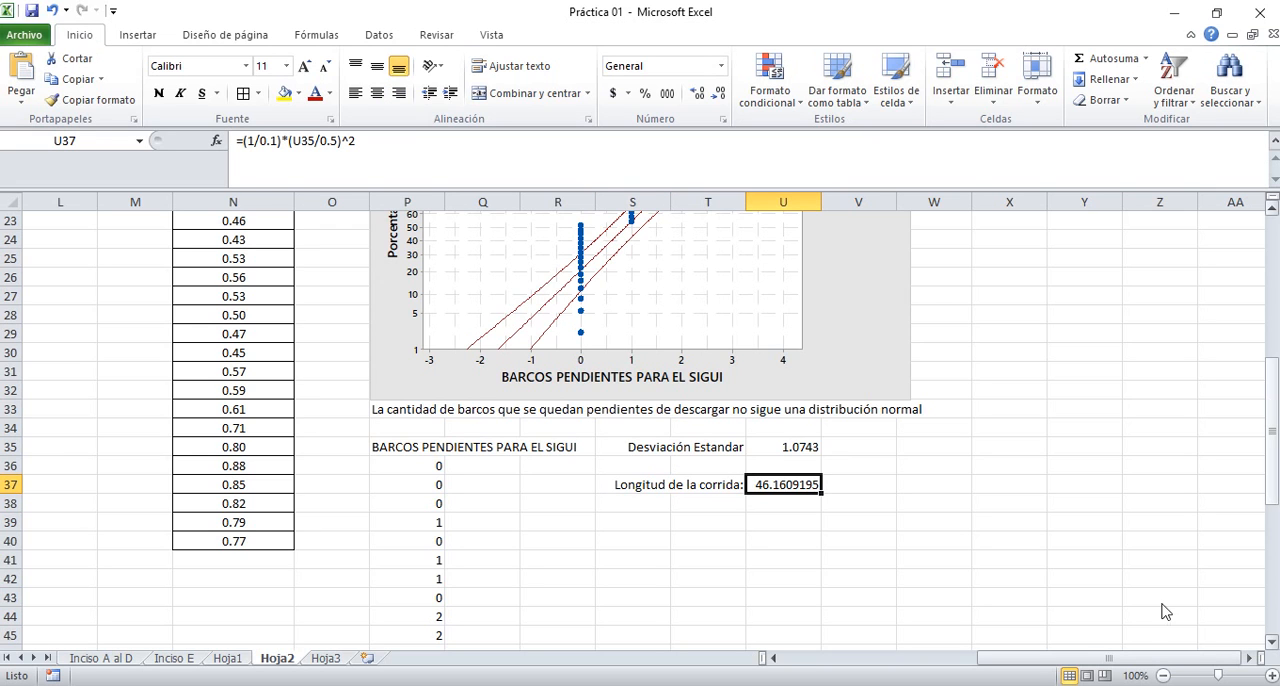
Switch to the Unidad 1 presentation in PowerPoint and review the list of required tasks for Práctica DOS on slide 4
{"action": "key", "text": "alt+Tab"}
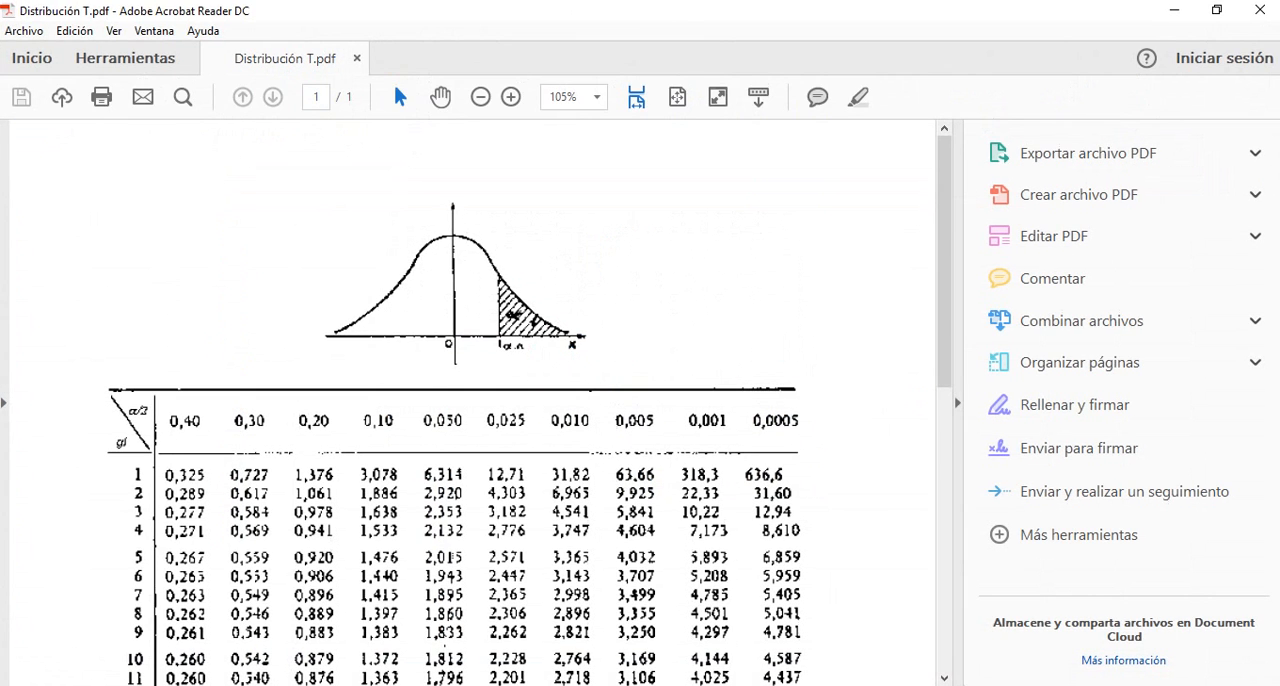
{"action": "key", "text": "alt+Tab"}
{"action": "key", "text": "alt+Tab"}
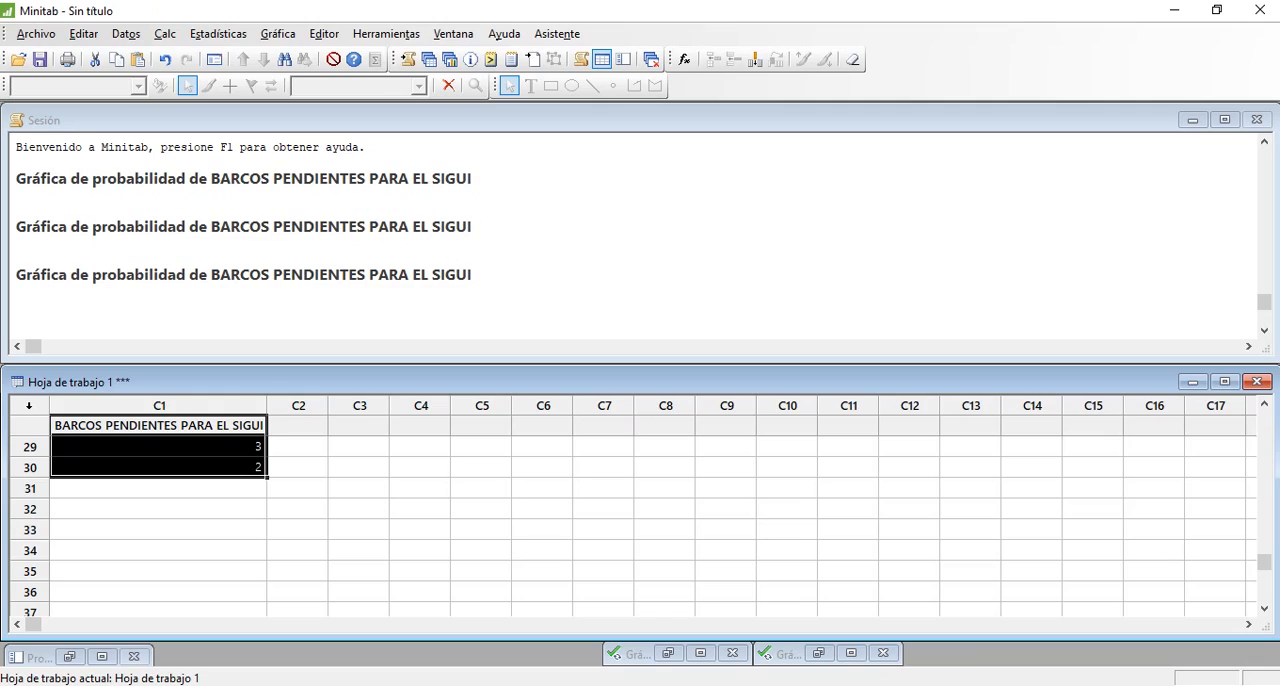
{"action": "key", "text": "alt+Tab"}
{"action": "key", "text": "alt+Tab"}
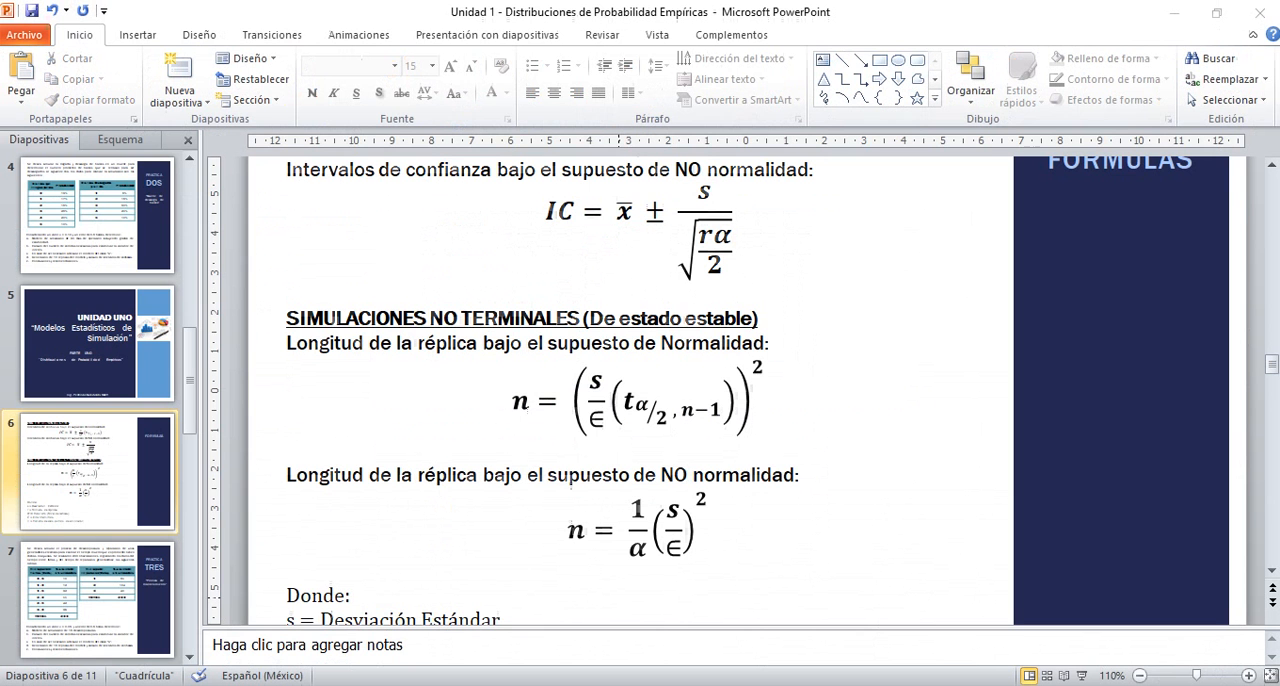
{"action": "left_click", "coordinate": [115, 242]}
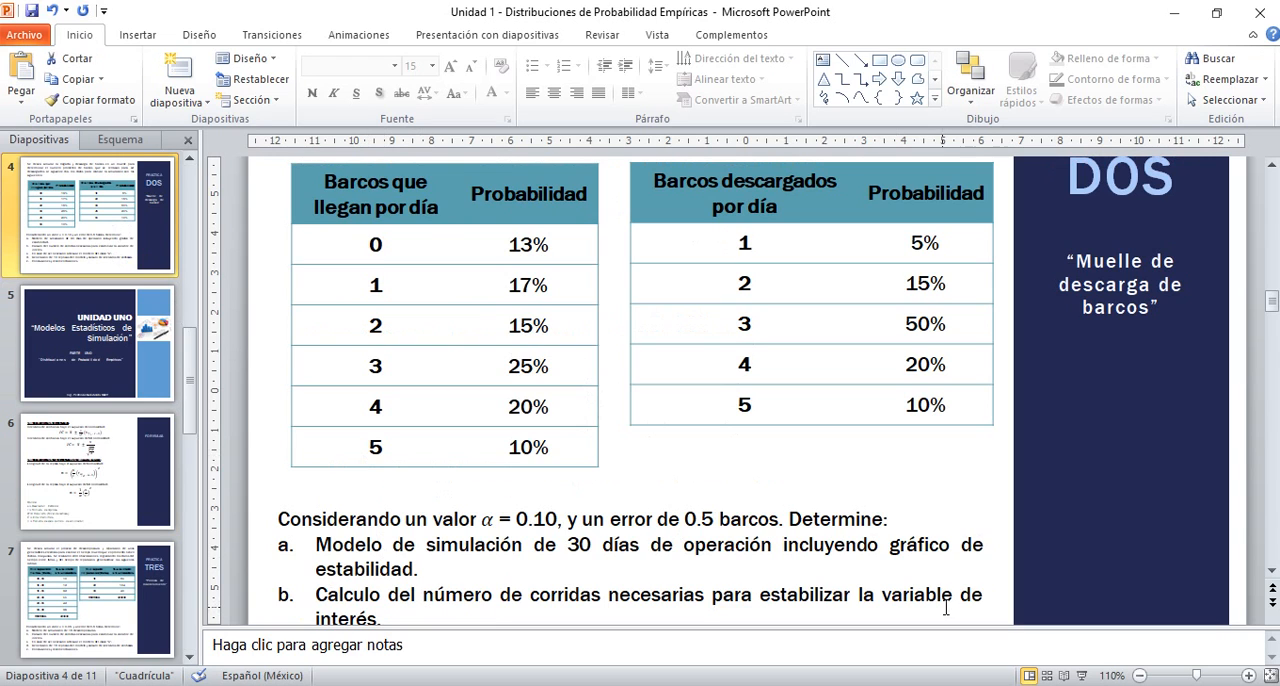
{"action": "left_click", "coordinate": [1273, 571]}
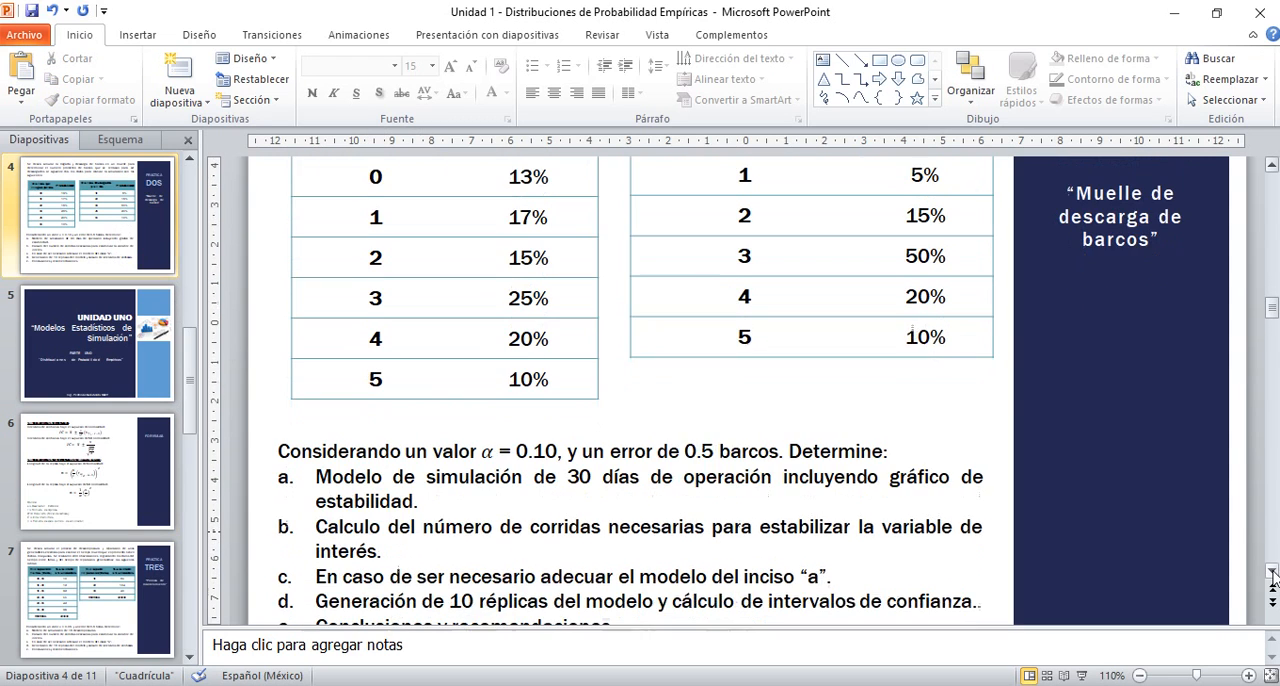
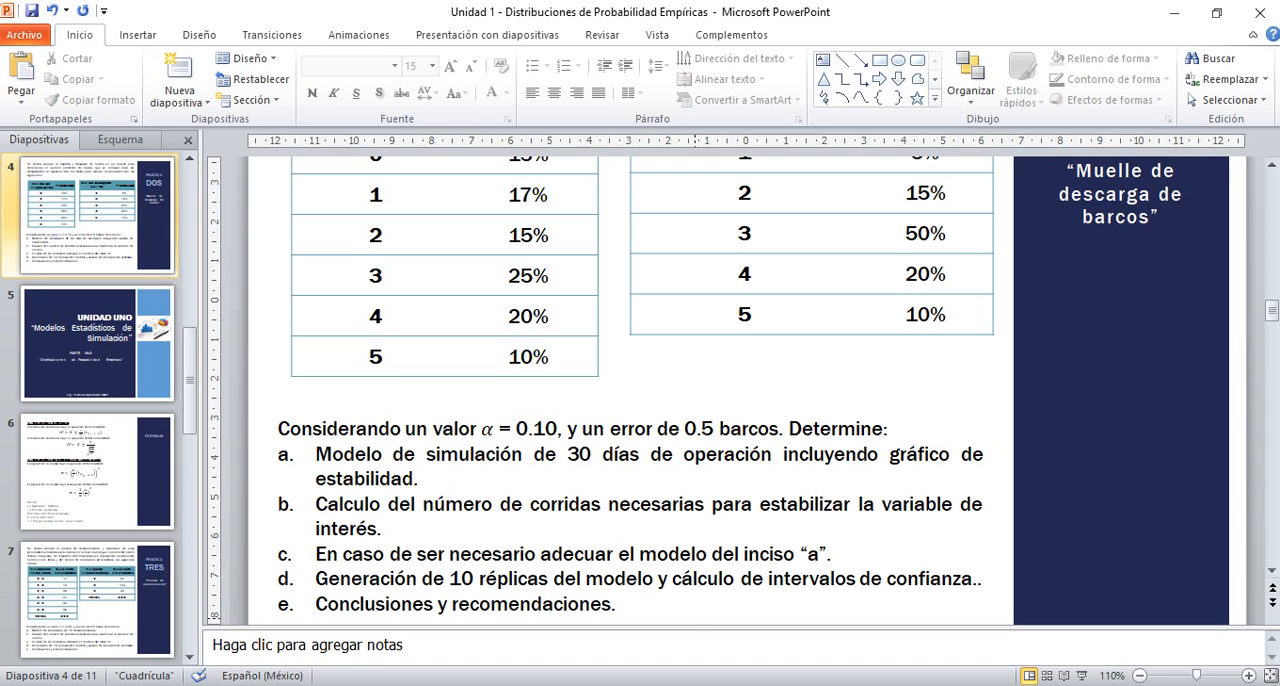
Switch back to the Práctica 01 workbook in Excel and review the simulation model up to the probability tables at the start of Hoja2
{"action": "key", "text": "alt+Tab"}
{"action": "left_click", "coordinate": [116, 426]}
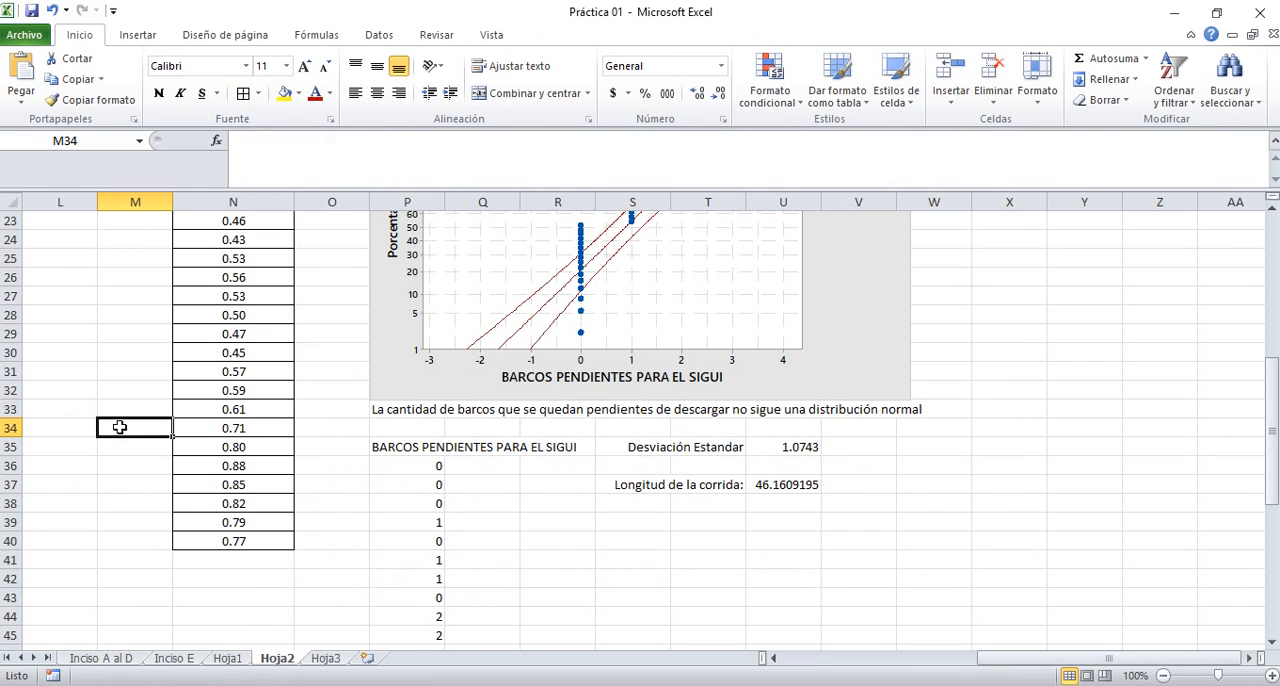
{"action": "key", "text": "Up"}
{"action": "key", "text": "Left"}
{"action": "key", "text": "Left"}
{"action": "key", "text": "Left"}
{"action": "key", "text": "Left"}
{"action": "key", "text": "Left"}
{"action": "key", "text": "Left"}
{"action": "key", "text": "Left"}
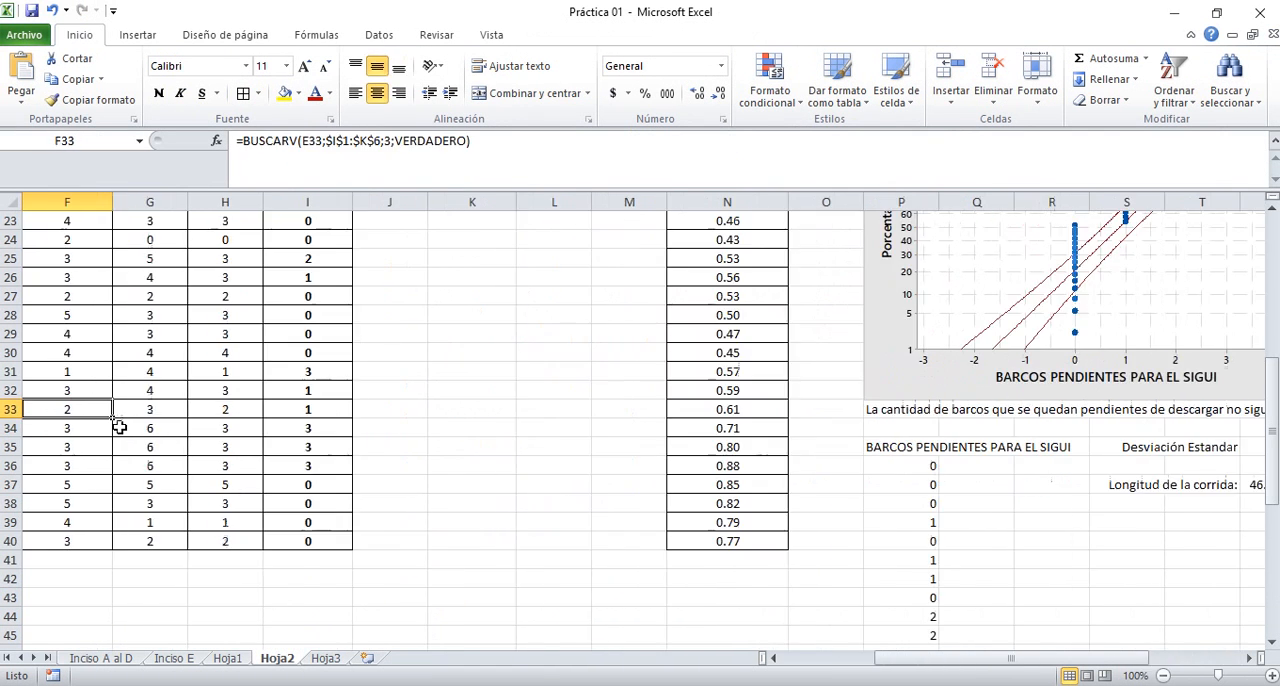
{"action": "key", "text": "ctrl+Up"}
{"action": "key", "text": "Up"}
{"action": "key", "text": "Up"}
{"action": "key", "text": "Left"}
{"action": "key", "text": "Left"}
{"action": "key", "text": "Up"}
{"action": "key", "text": "Up"}
{"action": "key", "text": "Up"}
{"action": "key", "text": "Up"}
{"action": "key", "text": "Up"}
{"action": "key", "text": "Up"}
{"action": "key", "text": "Up"}
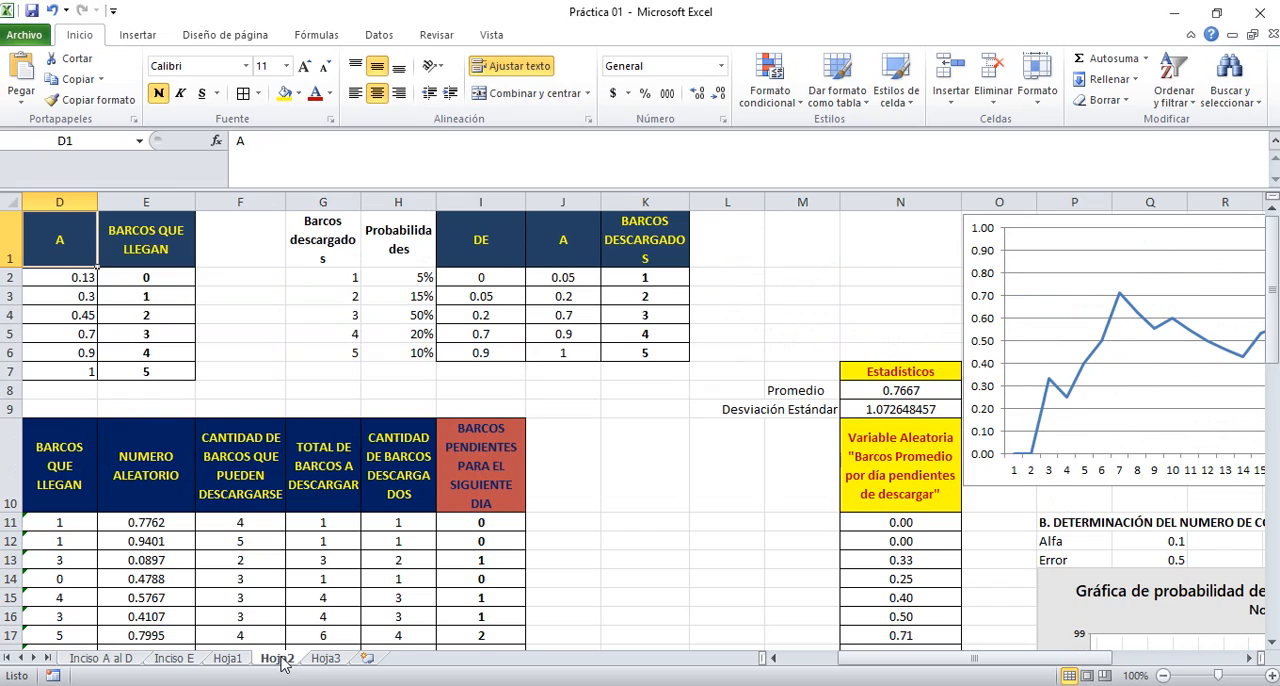
Rename the Hoja2 sheet as "Insciso A y B"
{"action": "double_click", "coordinate": [279, 658]}
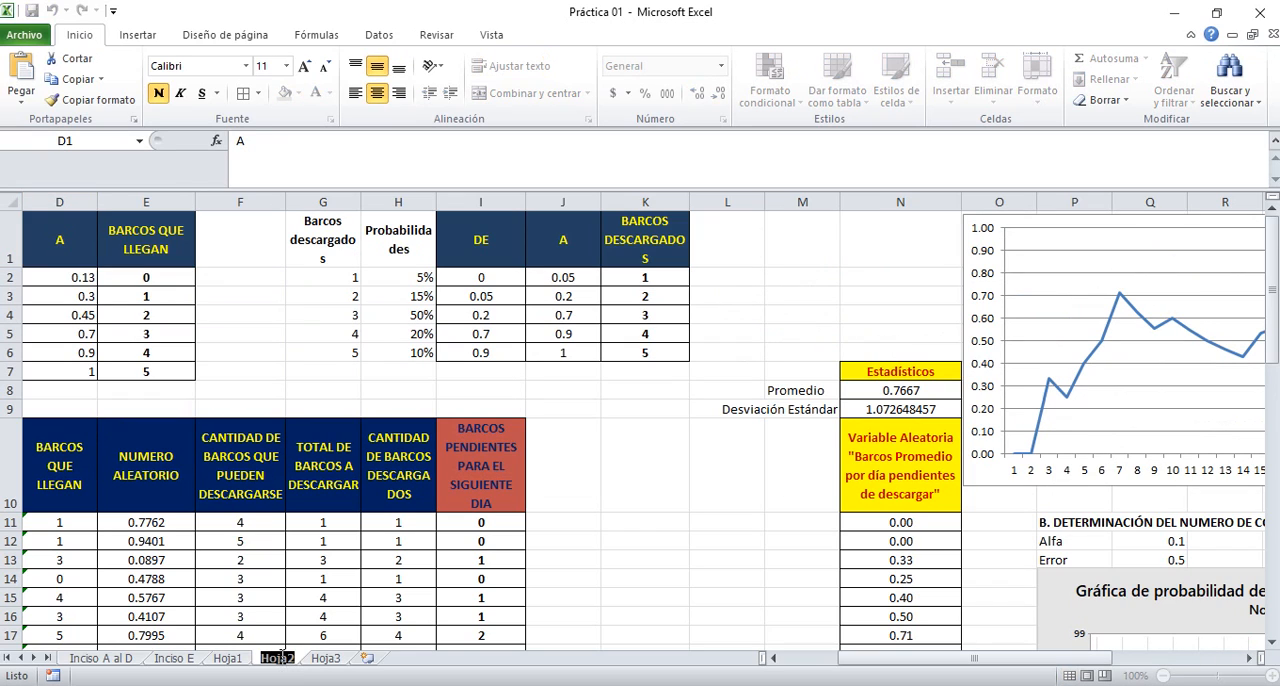
{"action": "type", "text": "iNCISO a"}
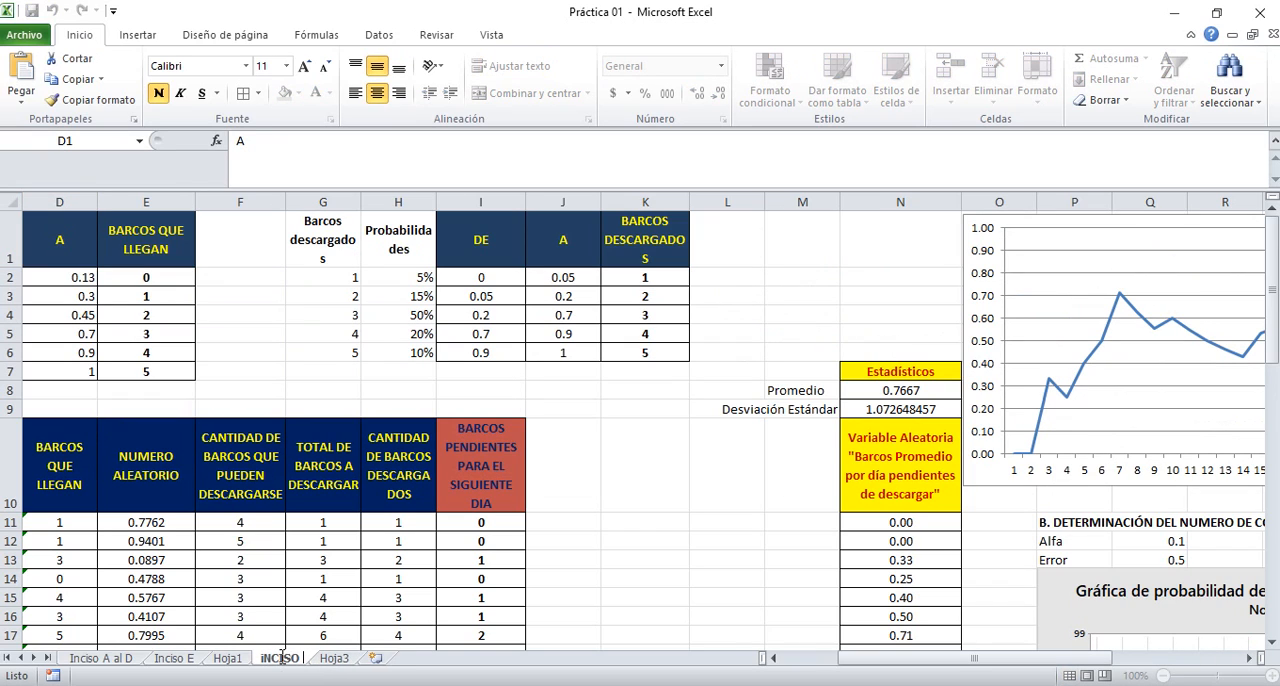
{"action": "key", "text": "BackSpace"}
{"action": "key", "text": "BackSpace"}
{"action": "key", "text": "BackSpace"}
{"action": "key", "text": "BackSpace"}
{"action": "key", "text": "BackSpace"}
{"action": "key", "text": "BackSpace"}
{"action": "key", "text": "BackSpace"}
{"action": "key", "text": "BackSpace"}
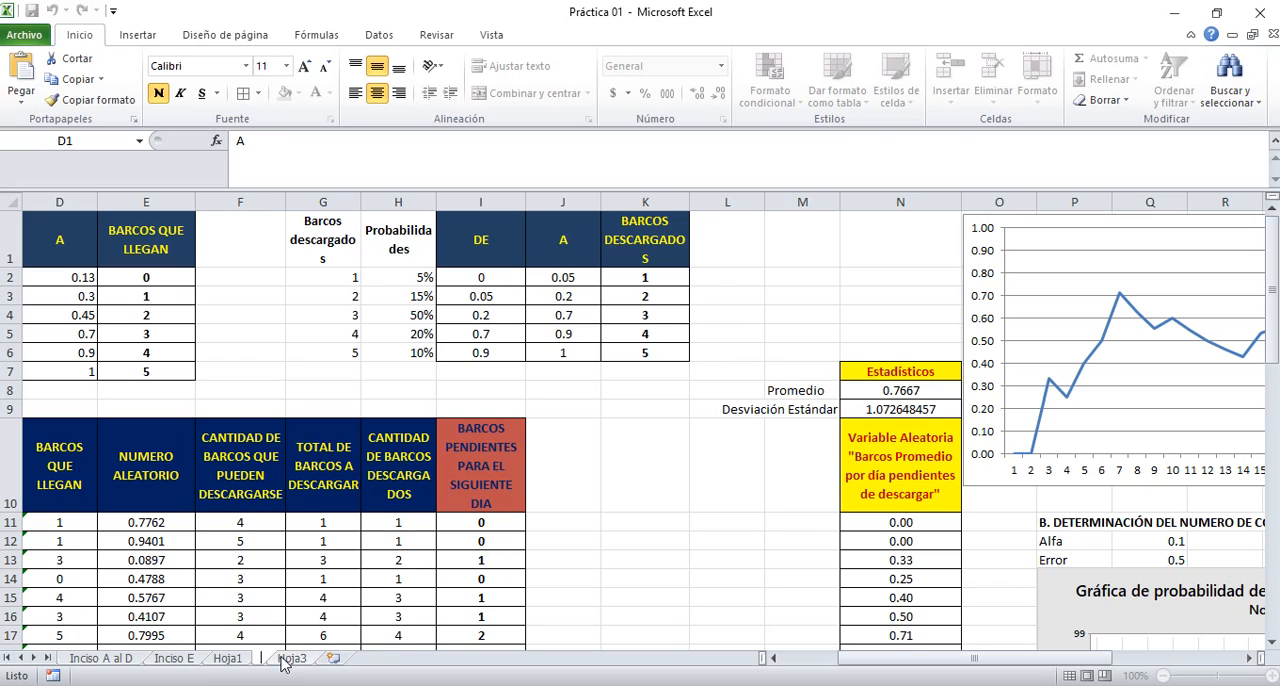
{"action": "type", "text": "Inciso"}
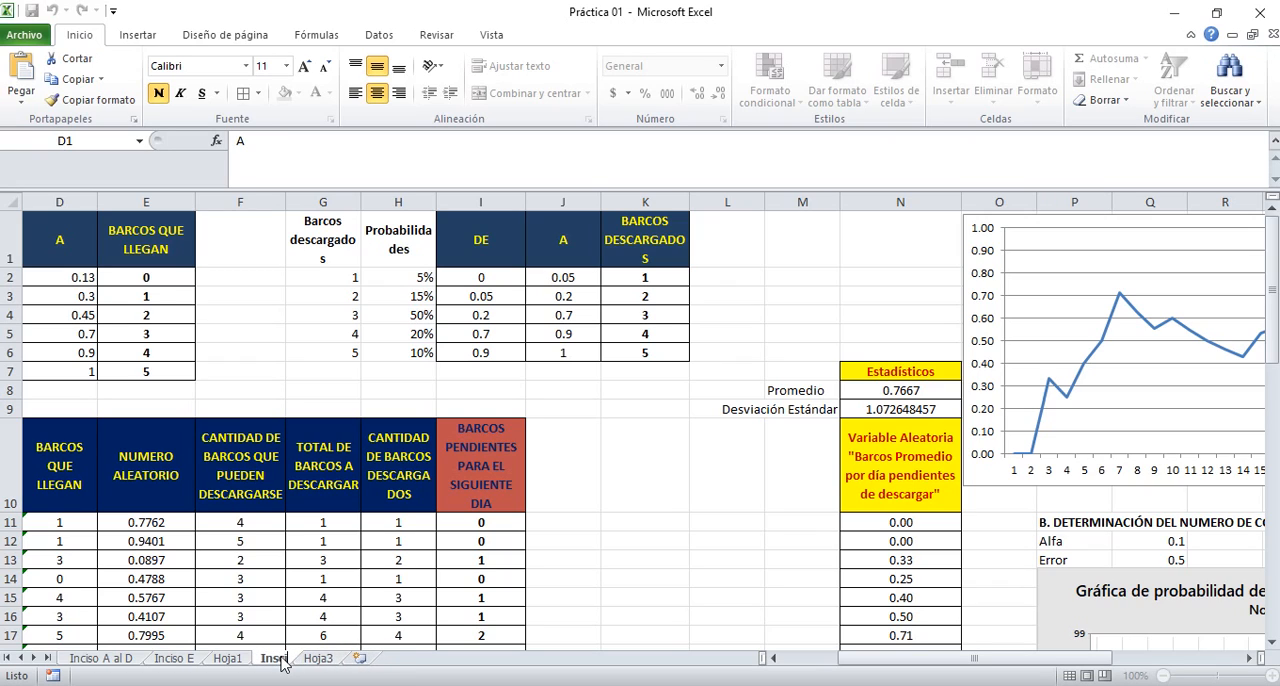
{"action": "type", "text": " A y B"}
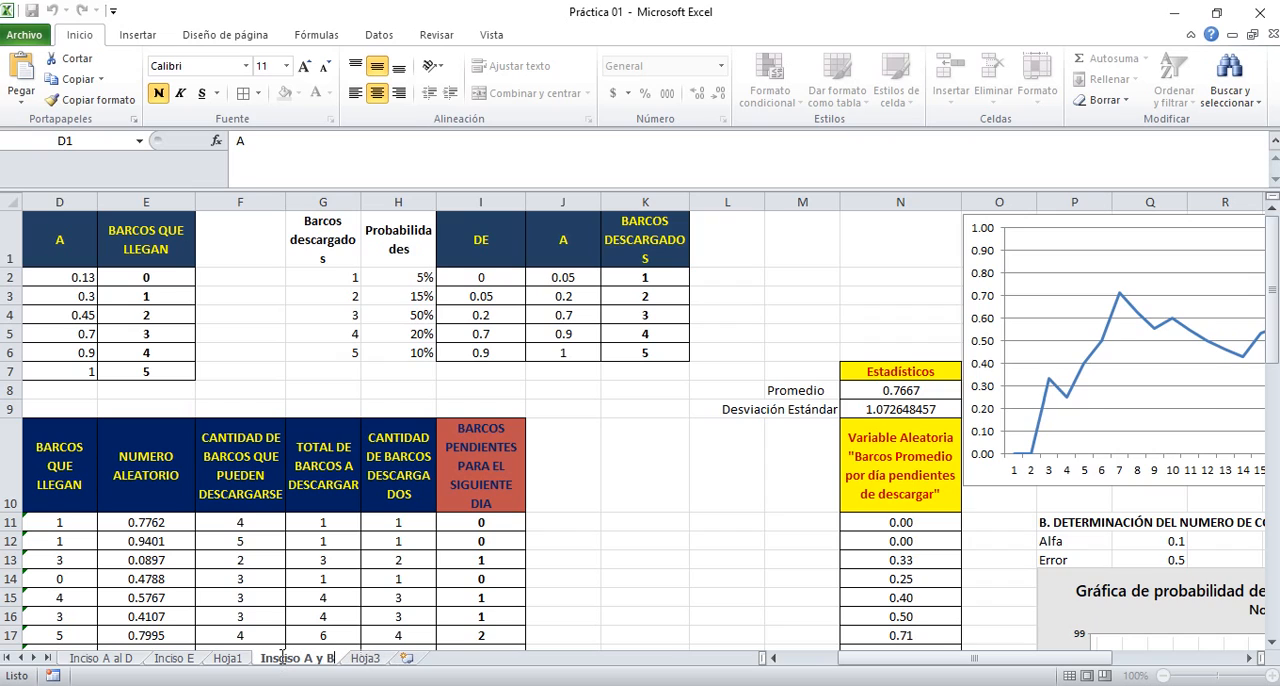
{"action": "key", "text": "Return"}
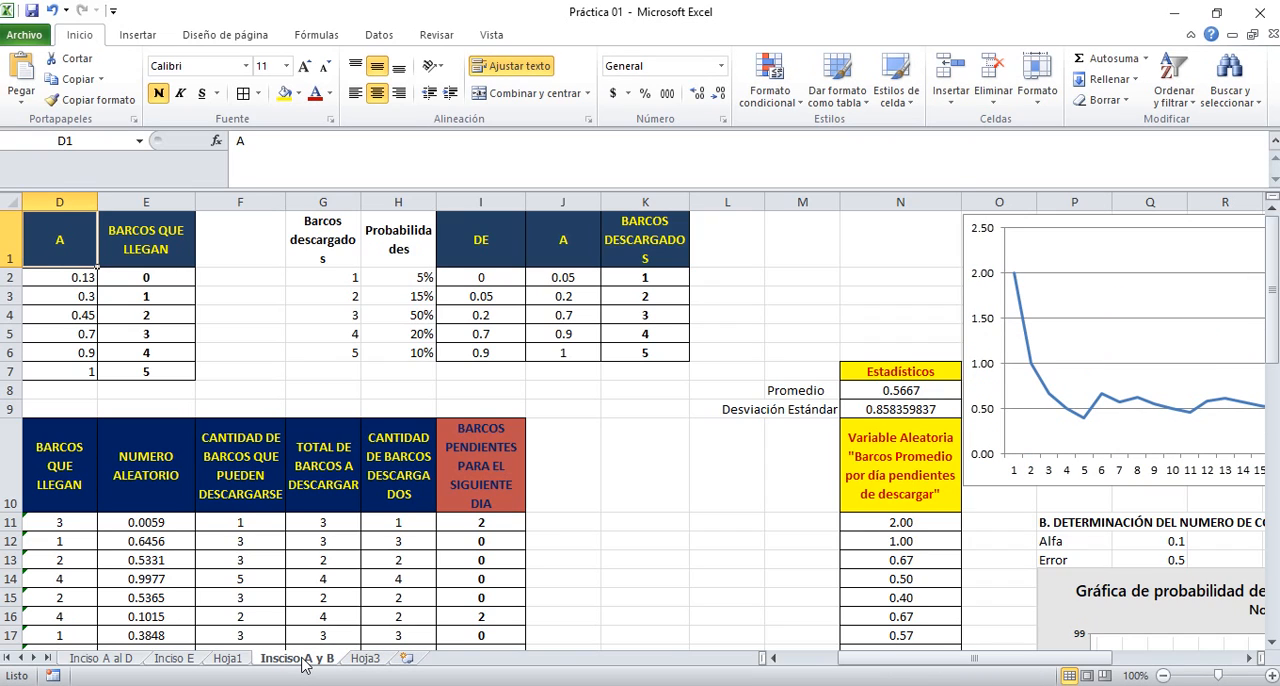
Create a copy of the Insciso A y B sheet and place it before Hoja3
{"action": "right_click", "coordinate": [303, 665]}
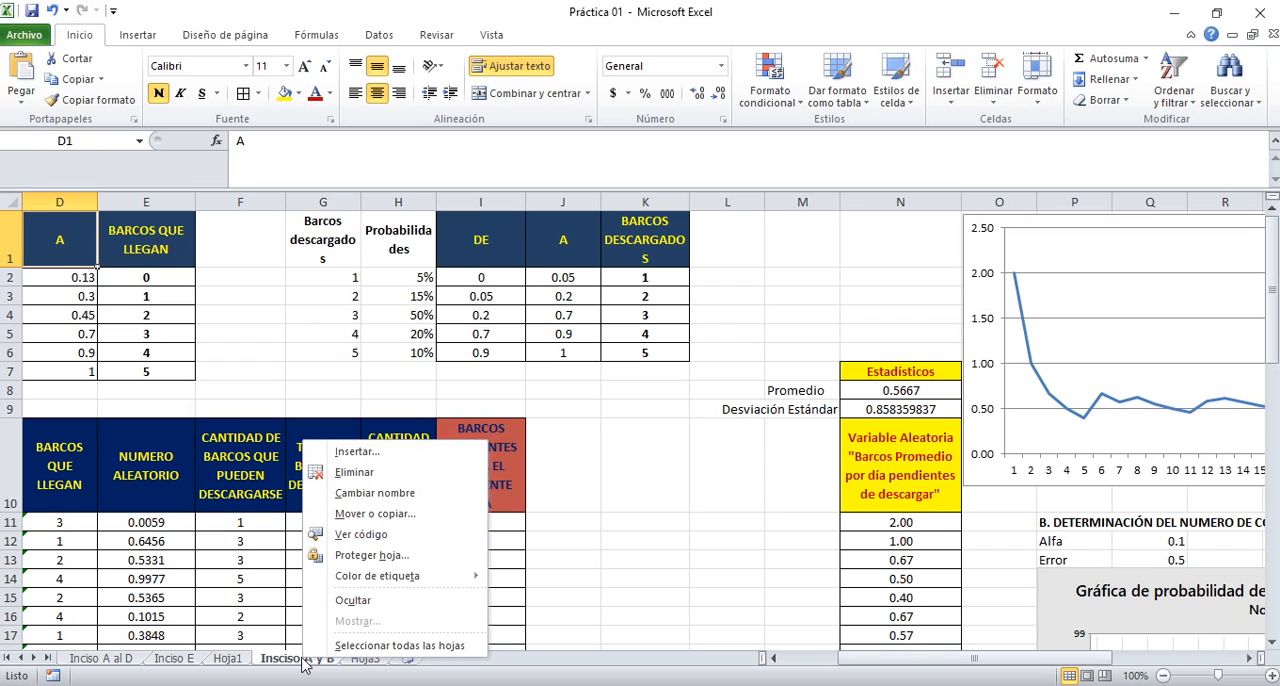
{"action": "left_click", "coordinate": [378, 514]}
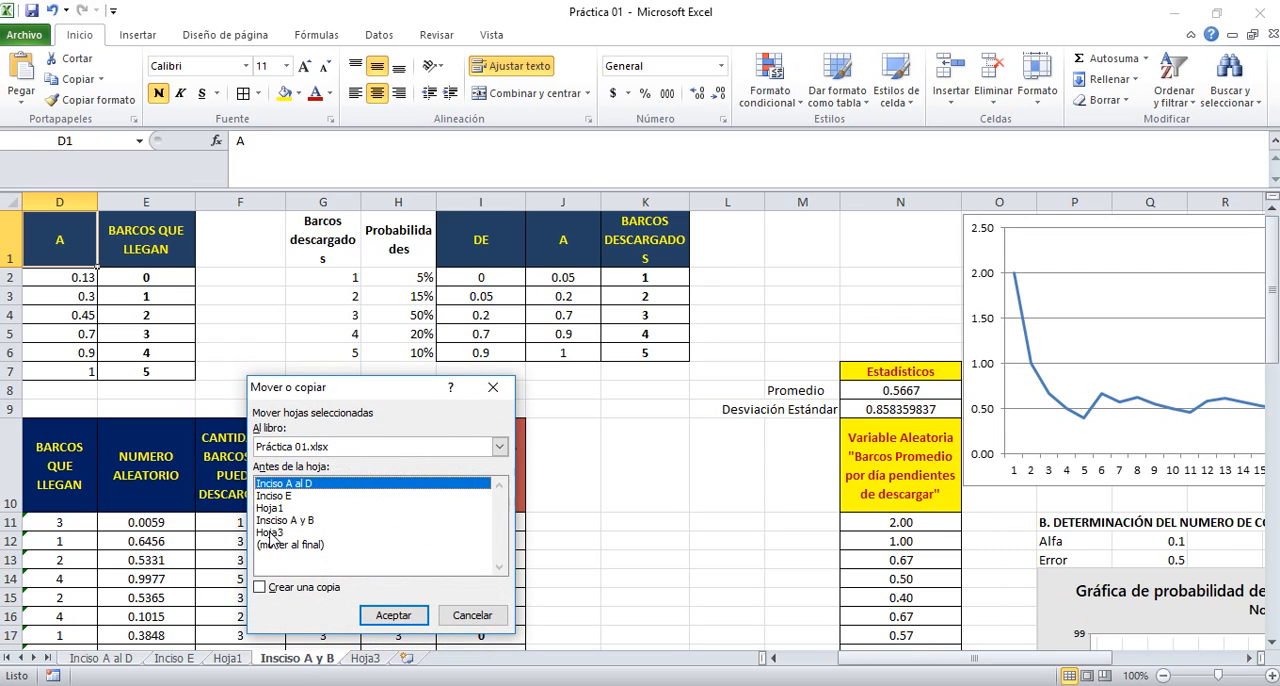
{"action": "left_click", "coordinate": [270, 533]}
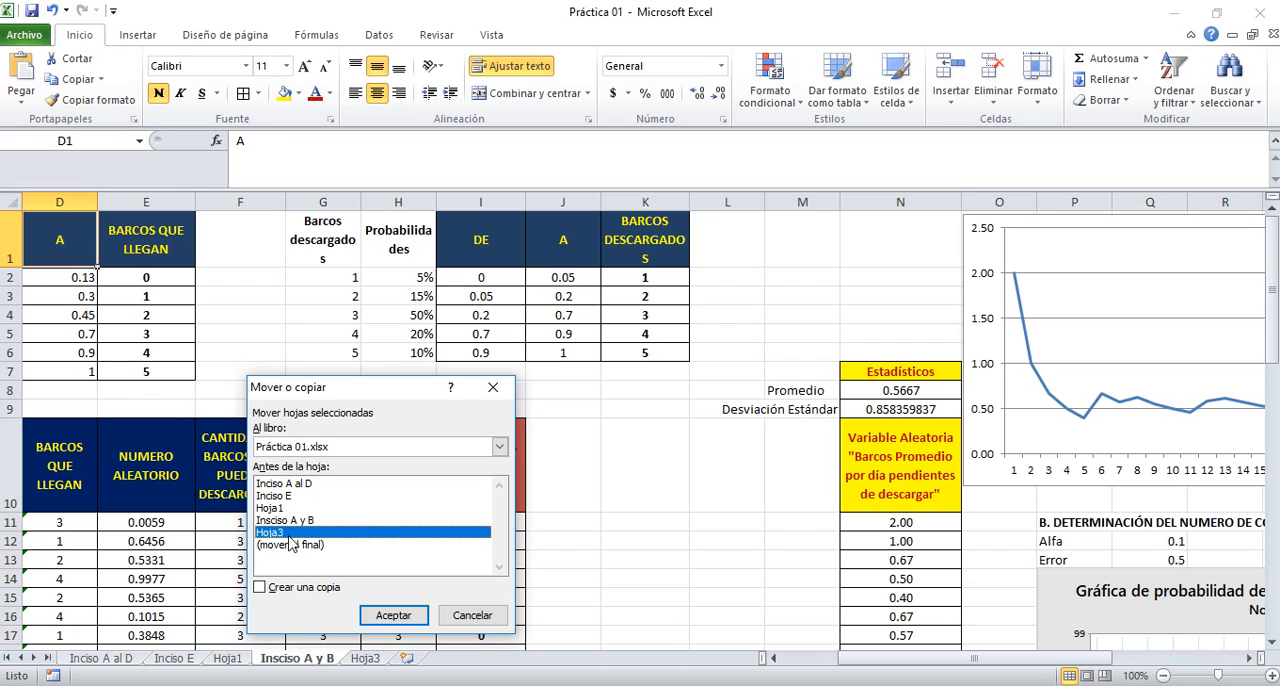
{"action": "left_click", "coordinate": [260, 587]}
{"action": "left_click", "coordinate": [393, 615]}
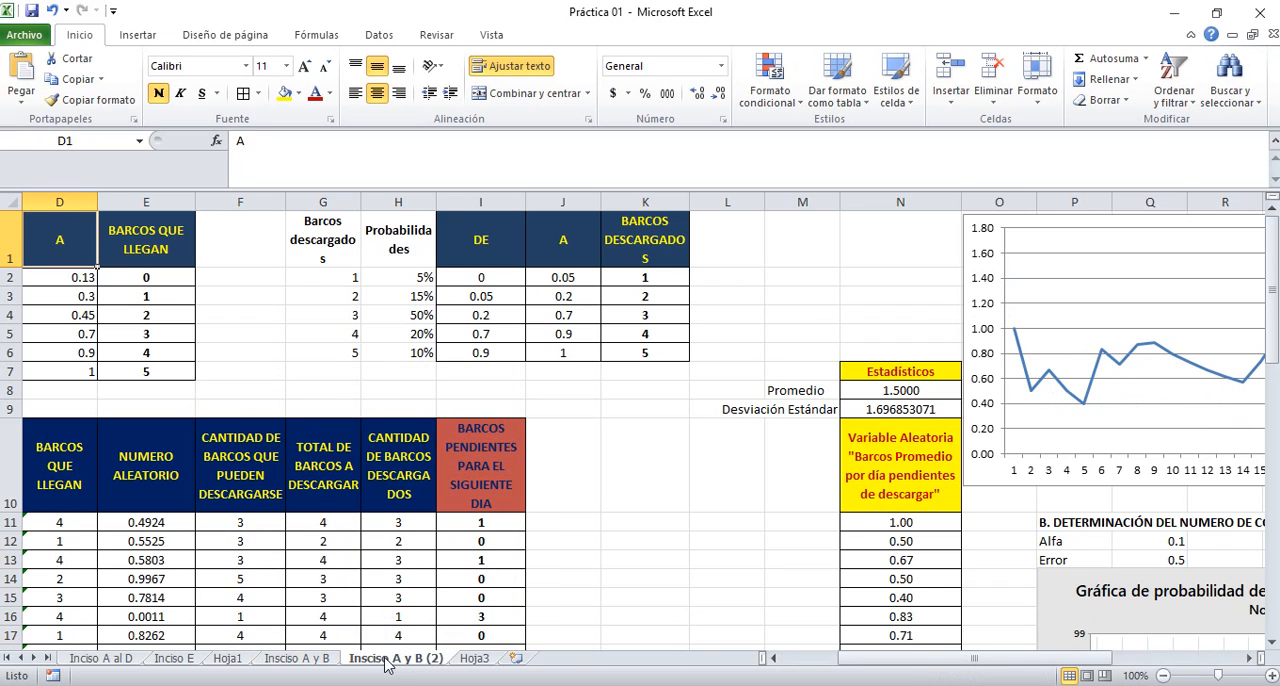
Rename the copied sheet as "Insciso C"
{"action": "double_click", "coordinate": [386, 660]}
{"action": "key", "text": "End"}
{"action": "key", "text": "shift+Left"}
{"action": "key", "text": "shift+Left"}
{"action": "key", "text": "shift+Left"}
{"action": "key", "text": "shift+Left"}
{"action": "key", "text": "shift+Left"}
{"action": "key", "text": "shift+Left"}
{"action": "key", "text": "shift+Left"}
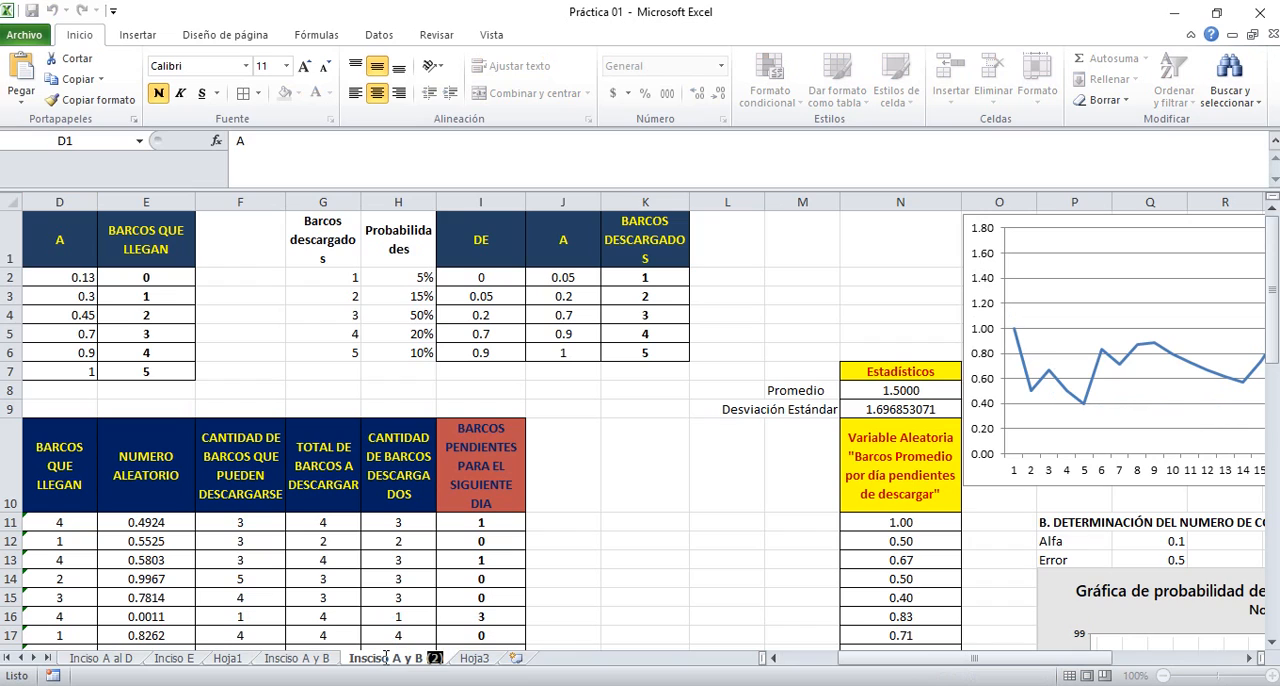
{"action": "type", "text": "C"}
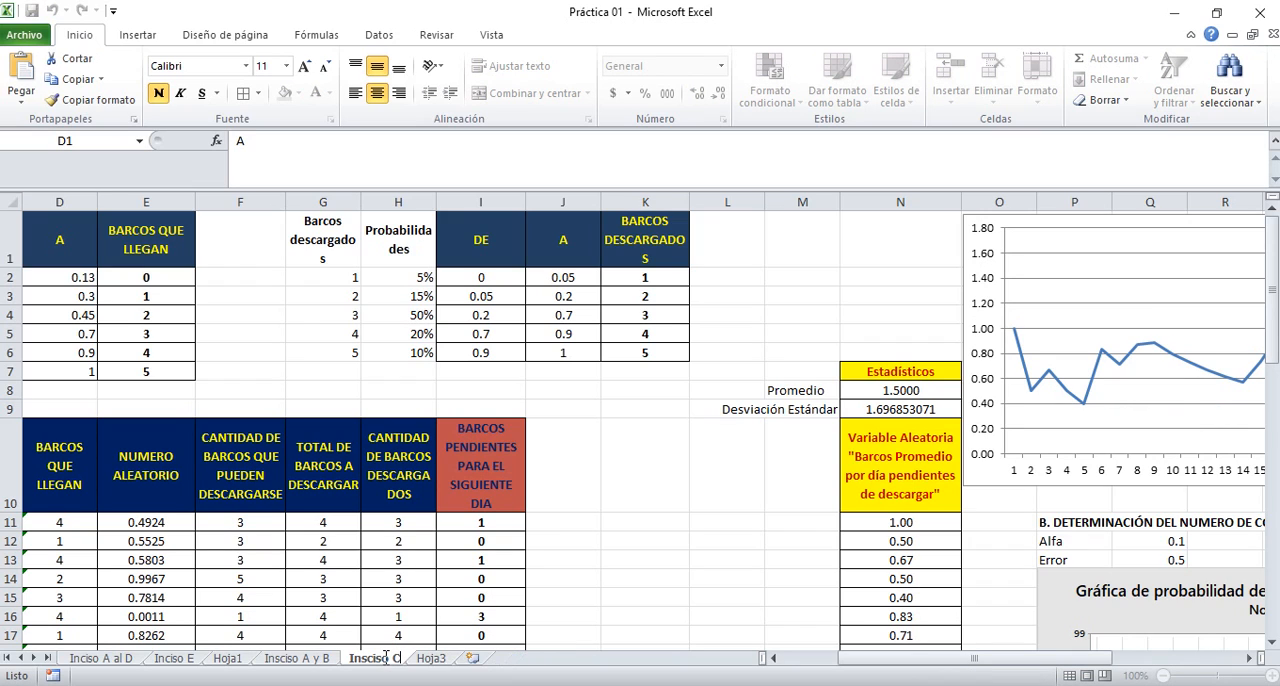
{"action": "key", "text": "Return"}
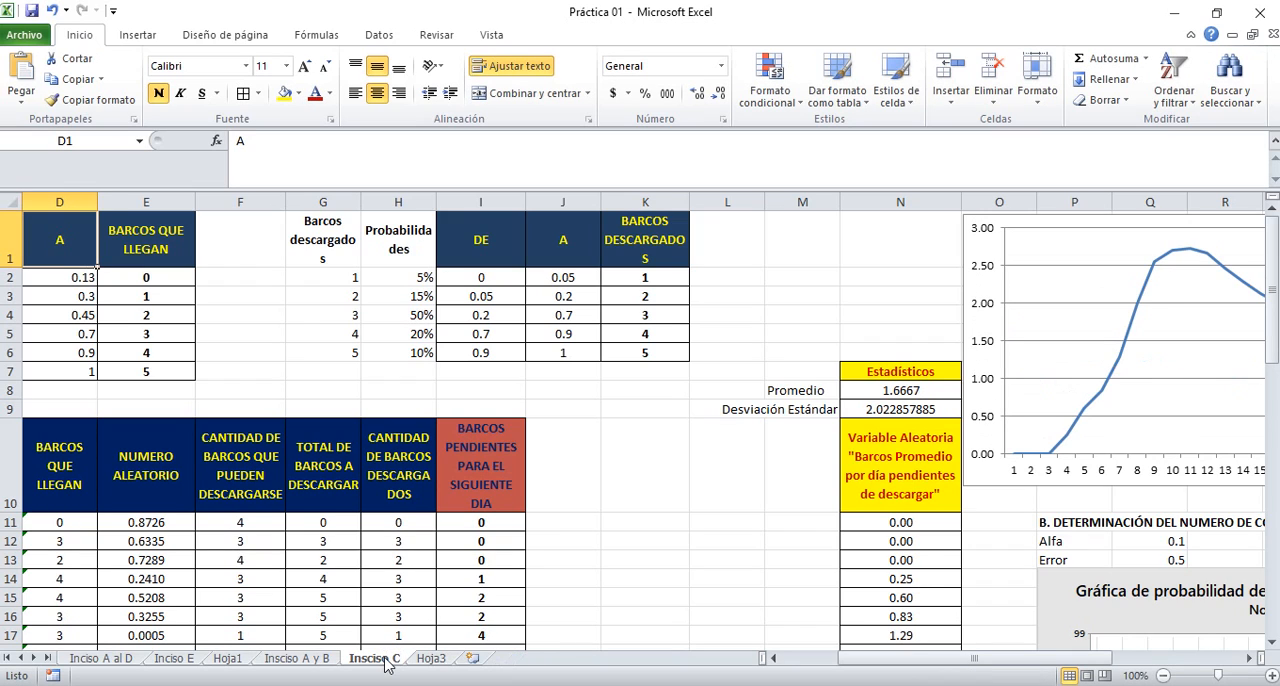
Clear the section B heading and the Alfa and Error entries in P11:R14 of the Insciso C sheet
{"action": "left_click", "coordinate": [768, 360]}
{"action": "key", "text": "Right"}
{"action": "key", "text": "Right"}
{"action": "key", "text": "Right"}
{"action": "key", "text": "Right"}
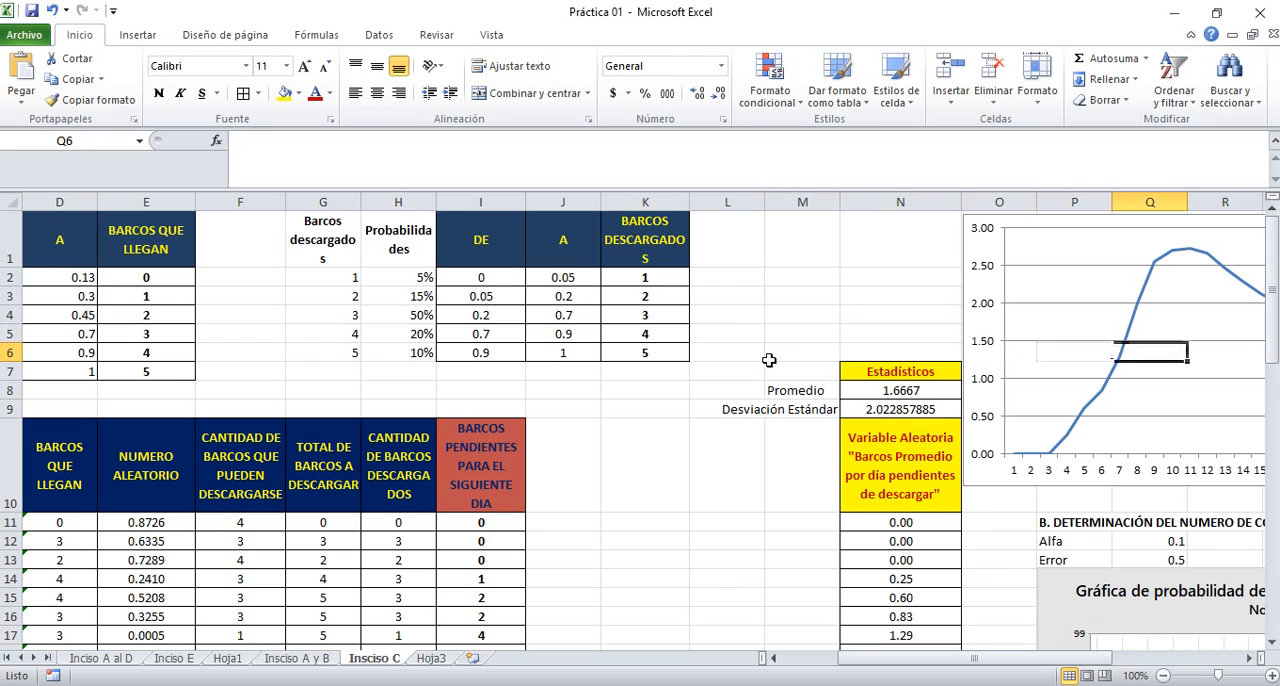
{"action": "key", "text": "Right"}
{"action": "key", "text": "Right"}
{"action": "key", "text": "Right"}
{"action": "key", "text": "Right"}
{"action": "key", "text": "Right"}
{"action": "key", "text": "Right"}
{"action": "key", "text": "Right"}
{"action": "key", "text": "Right"}
{"action": "key", "text": "Right"}
{"action": "key", "text": "Right"}
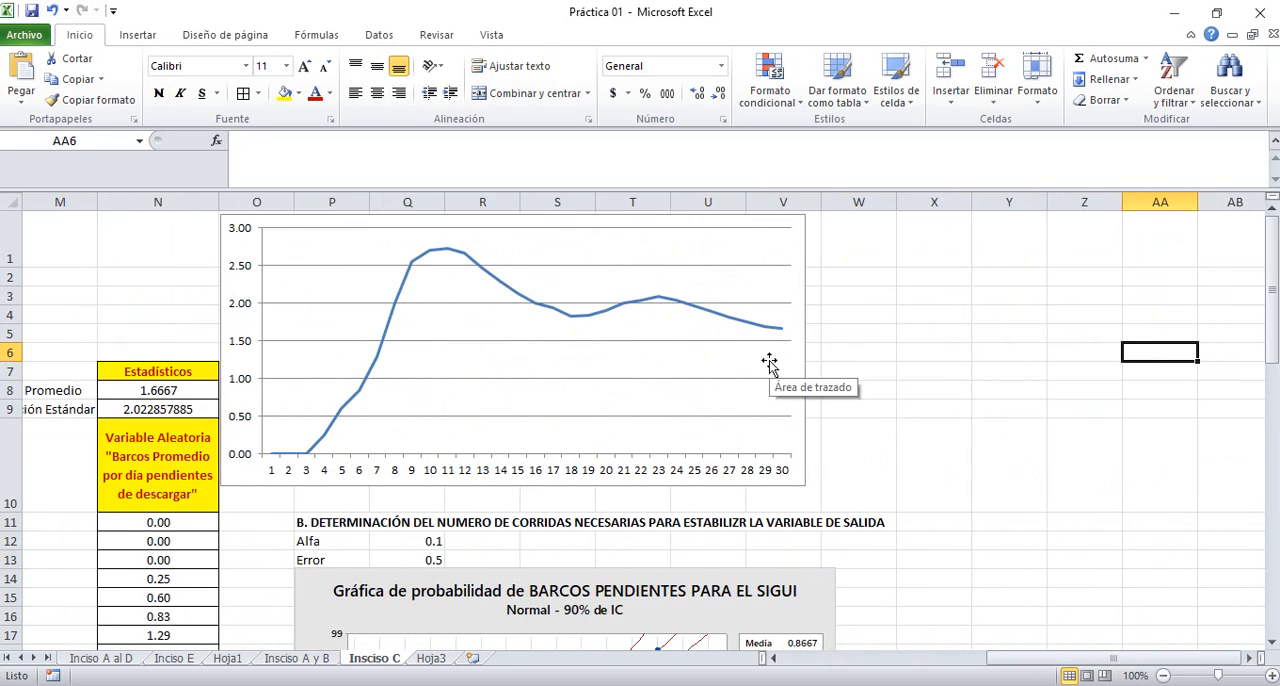
{"action": "key", "text": "Left"}
{"action": "key", "text": "Left"}
{"action": "key", "text": "Left"}
{"action": "key", "text": "Left"}
{"action": "key", "text": "Left"}
{"action": "key", "text": "Down"}
{"action": "key", "text": "Down"}
{"action": "key", "text": "Down"}
{"action": "key", "text": "Down"}
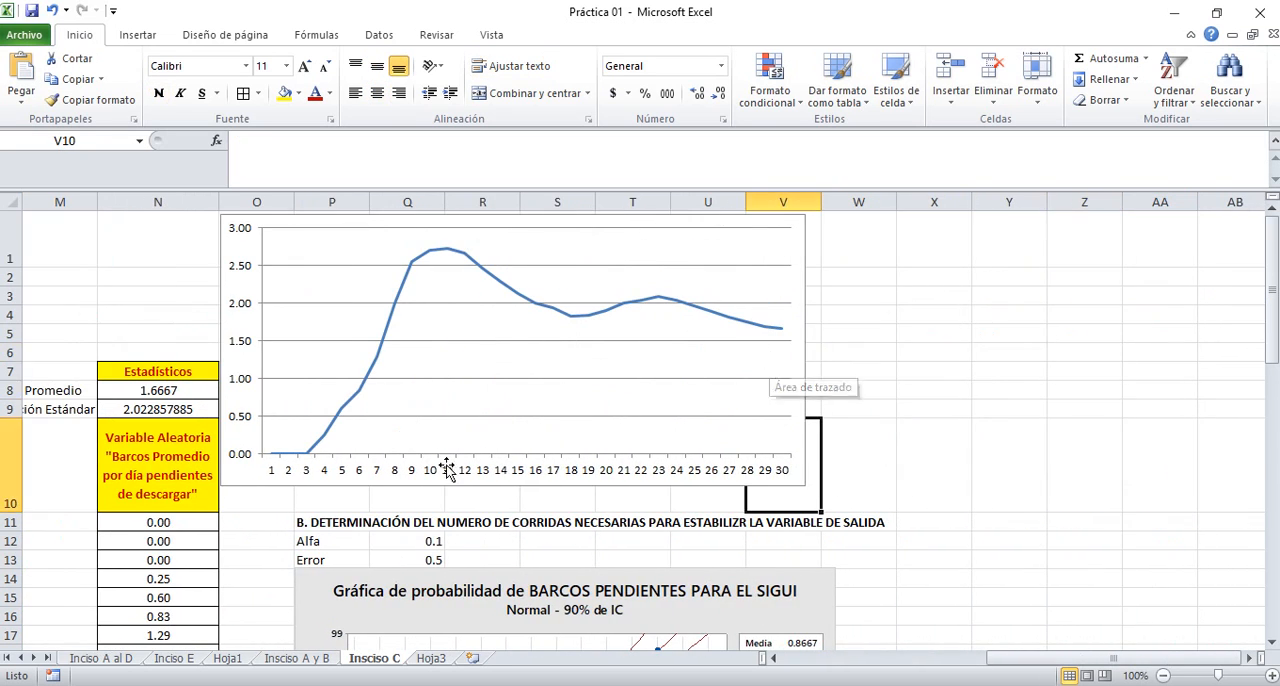
{"action": "left_click_drag", "start_coordinate": [310, 521], "coordinate": [472, 578]}
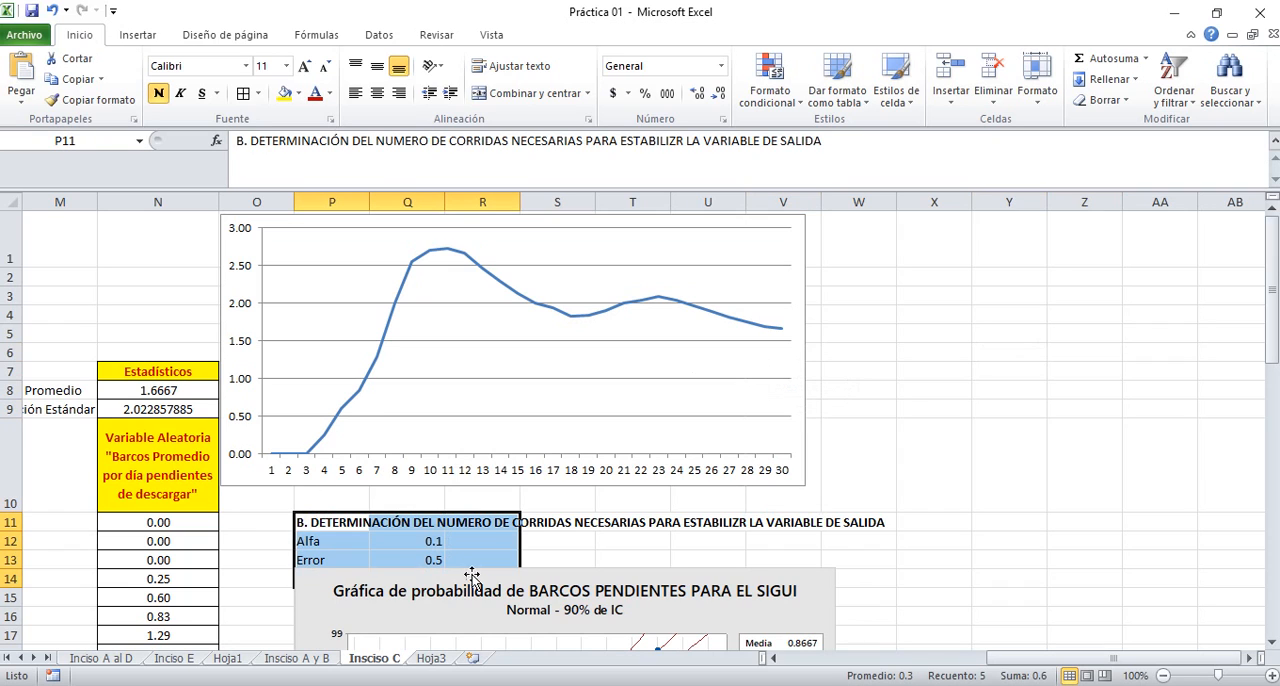
{"action": "key", "text": "Delete"}
Delete the normal probability plot image and the stability line chart from the Insciso C sheet
{"action": "left_click", "coordinate": [374, 580]}
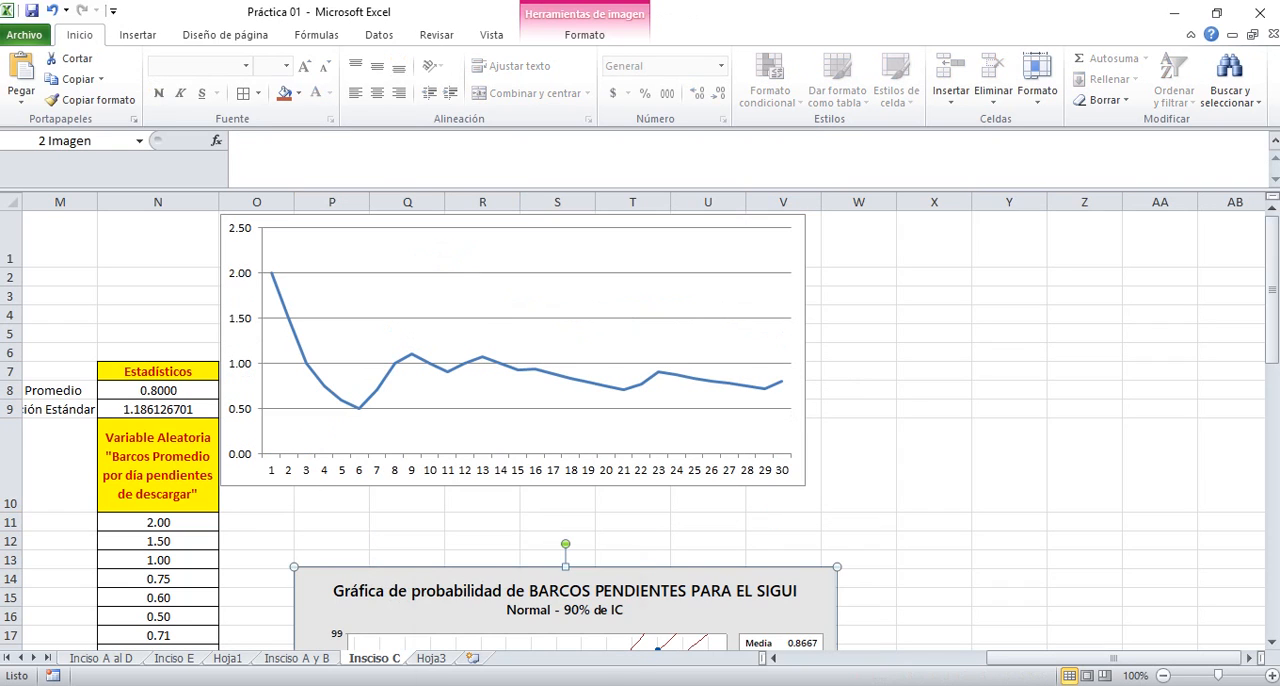
{"action": "left_click", "coordinate": [932, 580]}
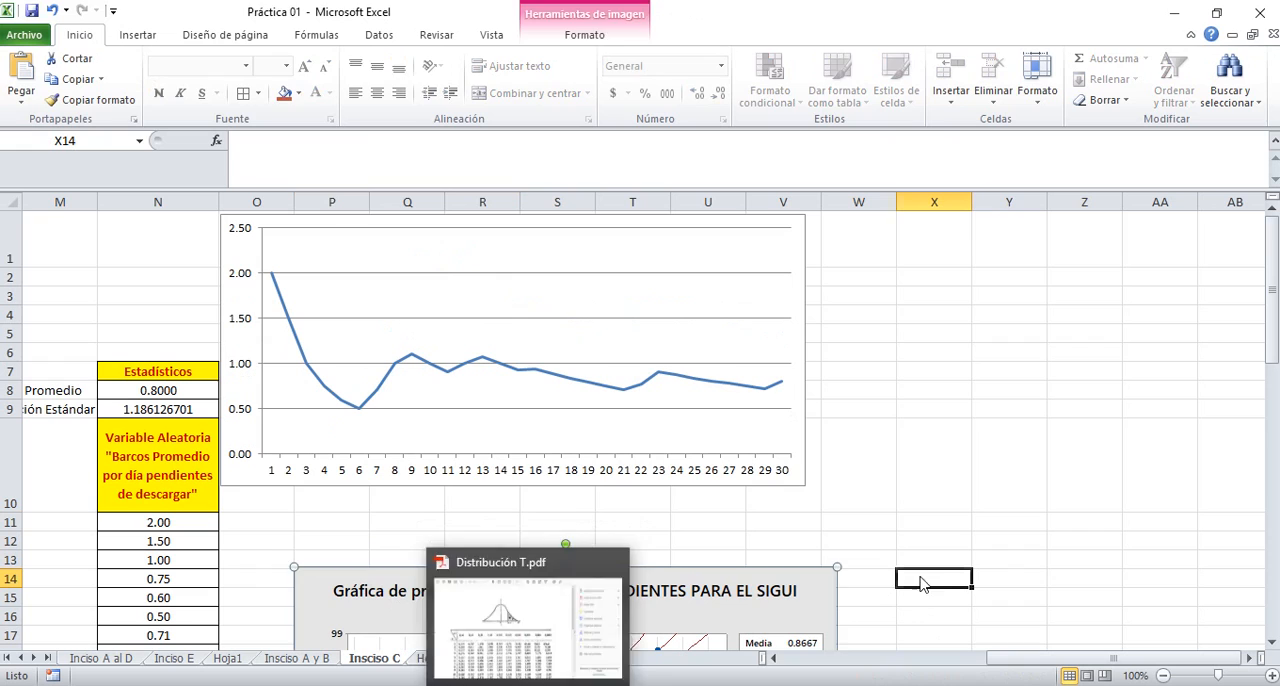
{"action": "left_click", "coordinate": [738, 570]}
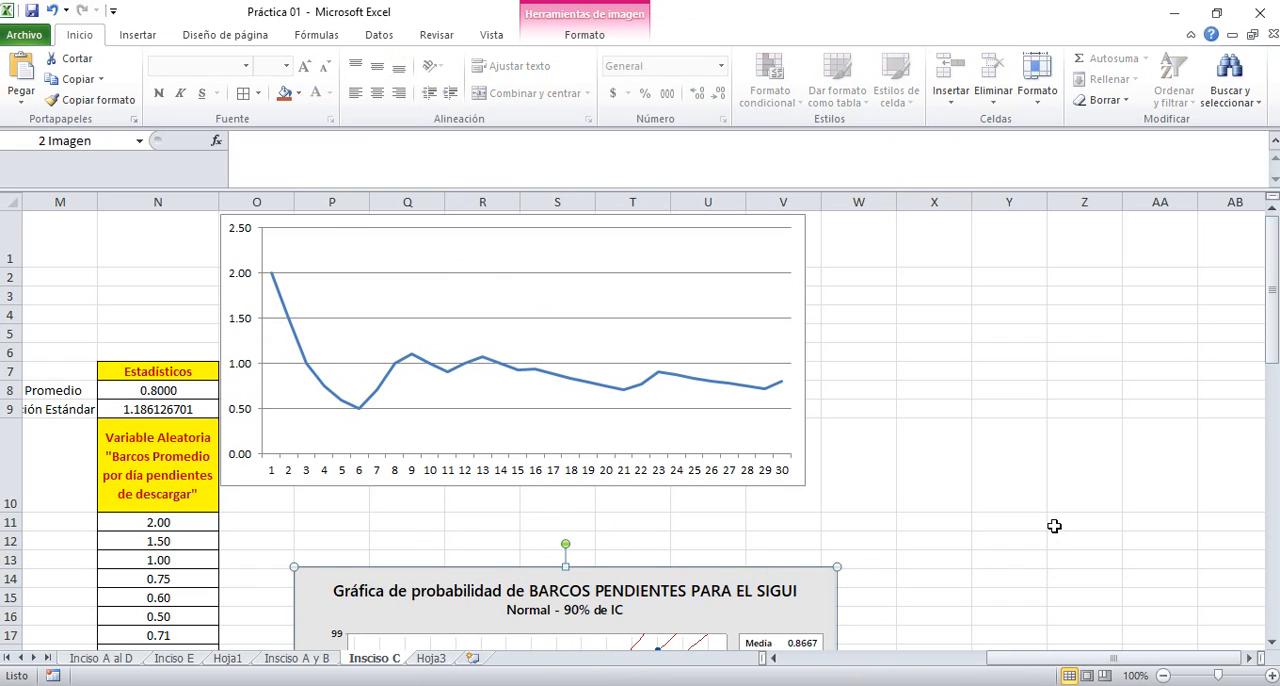
{"action": "key", "text": "Delete"}
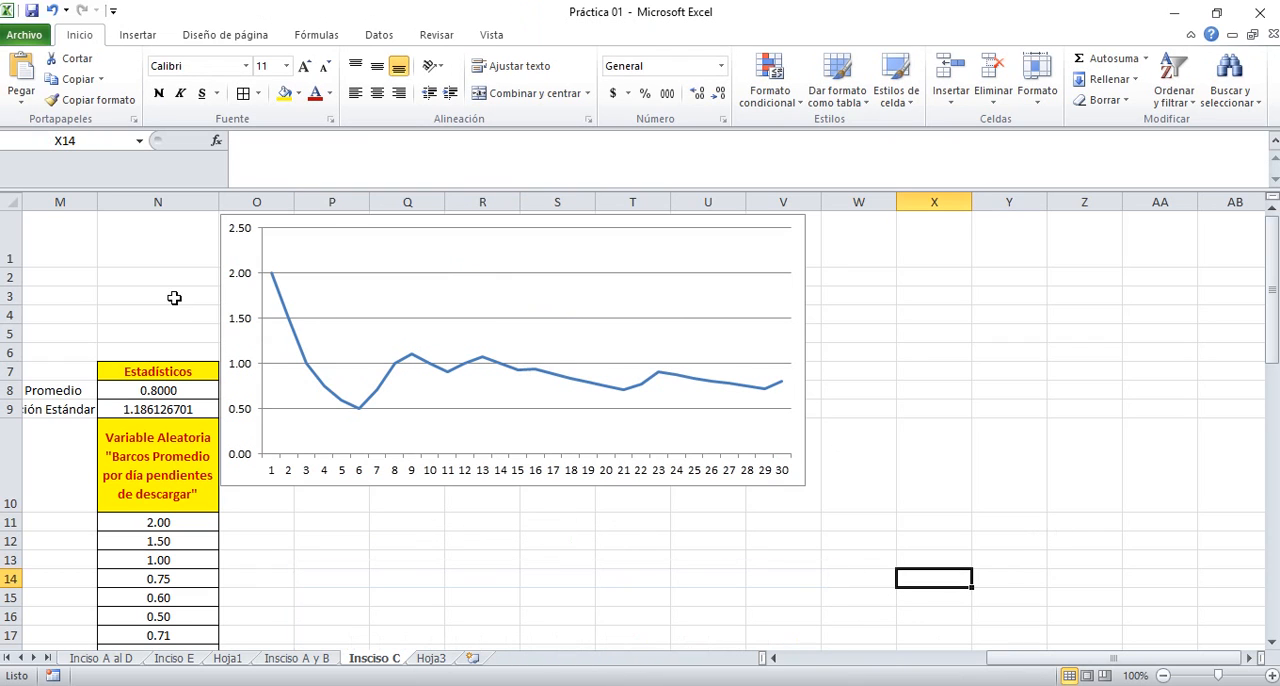
{"action": "left_click", "coordinate": [222, 306]}
{"action": "key", "text": "Delete"}
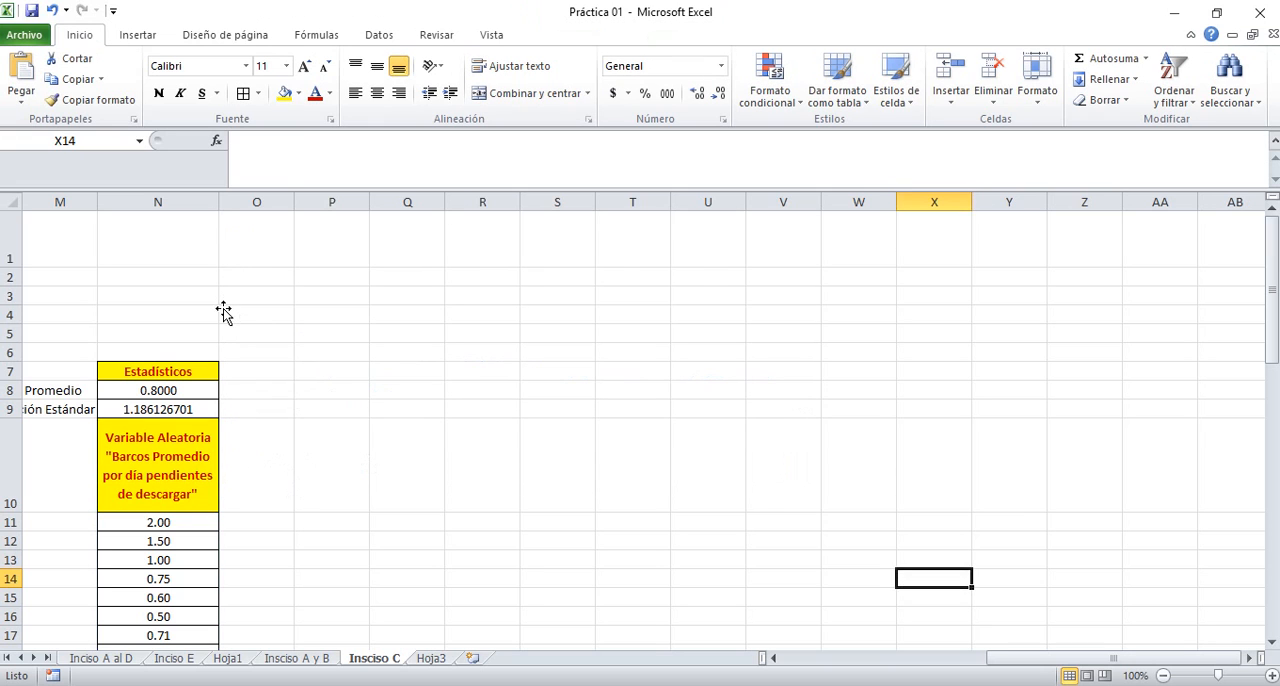
Make the day numbers in A11:A40 of the simulation table bold
{"action": "key", "text": "Left"}
{"action": "key", "text": "Left"}
{"action": "key", "text": "Left"}
{"action": "key", "text": "Left"}
{"action": "key", "text": "Left"}
{"action": "key", "text": "Left"}
{"action": "key", "text": "Left"}
{"action": "key", "text": "Left"}
{"action": "key", "text": "Left"}
{"action": "key", "text": "Left"}
{"action": "key", "text": "Left"}
{"action": "key", "text": "Left"}
{"action": "key", "text": "Left"}
{"action": "key", "text": "Left"}
{"action": "key", "text": "Left"}
{"action": "key", "text": "Left"}
{"action": "key", "text": "Left"}
{"action": "key", "text": "Left"}
{"action": "key", "text": "Left"}
{"action": "key", "text": "Left"}
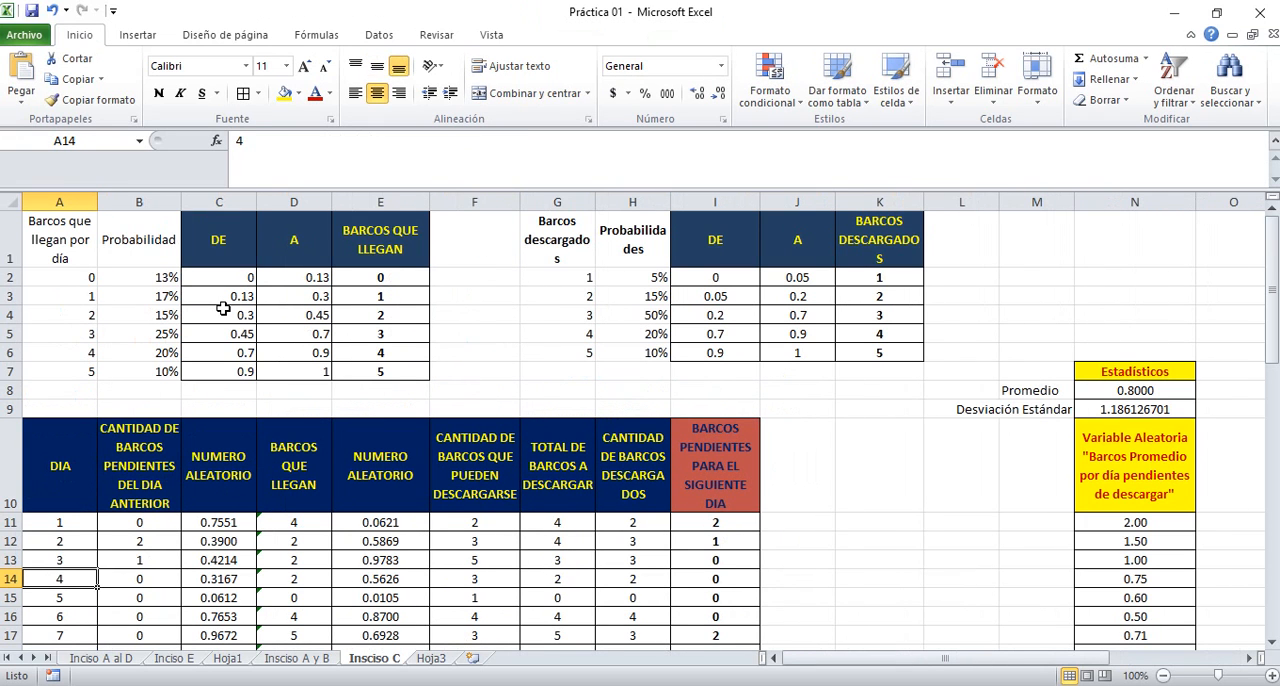
{"action": "key", "text": "Down"}
{"action": "key", "text": "Down"}
{"action": "key", "text": "Down"}
{"action": "key", "text": "Down"}
{"action": "key", "text": "Down"}
{"action": "key", "text": "Down"}
{"action": "key", "text": "Down"}
{"action": "key", "text": "Down"}
{"action": "key", "text": "Down"}
{"action": "key", "text": "Down"}
{"action": "key", "text": "Down"}
{"action": "key", "text": "Down"}
{"action": "key", "text": "Down"}
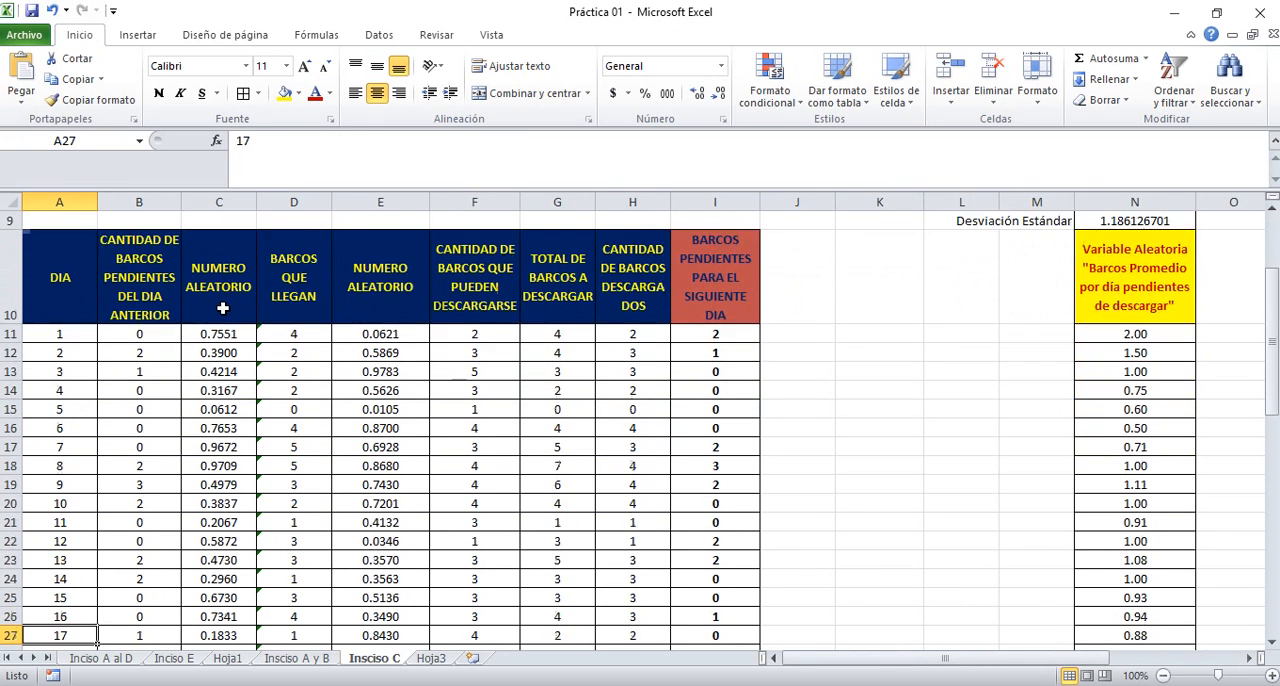
{"action": "key", "text": "Down"}
{"action": "key", "text": "Down"}
{"action": "key", "text": "Down"}
{"action": "key", "text": "Down"}
{"action": "key", "text": "Down"}
{"action": "key", "text": "Down"}
{"action": "key", "text": "Down"}
{"action": "key", "text": "Down"}
{"action": "key", "text": "Down"}
{"action": "key", "text": "Down"}
{"action": "key", "text": "Down"}
{"action": "key", "text": "Down"}
{"action": "key", "text": "Down"}
{"action": "key", "text": "Down"}
{"action": "key", "text": "Down"}
{"action": "key", "text": "Down"}
{"action": "key", "text": "Down"}
{"action": "key", "text": "Down"}
{"action": "key", "text": "Down"}
{"action": "key", "text": "Down"}
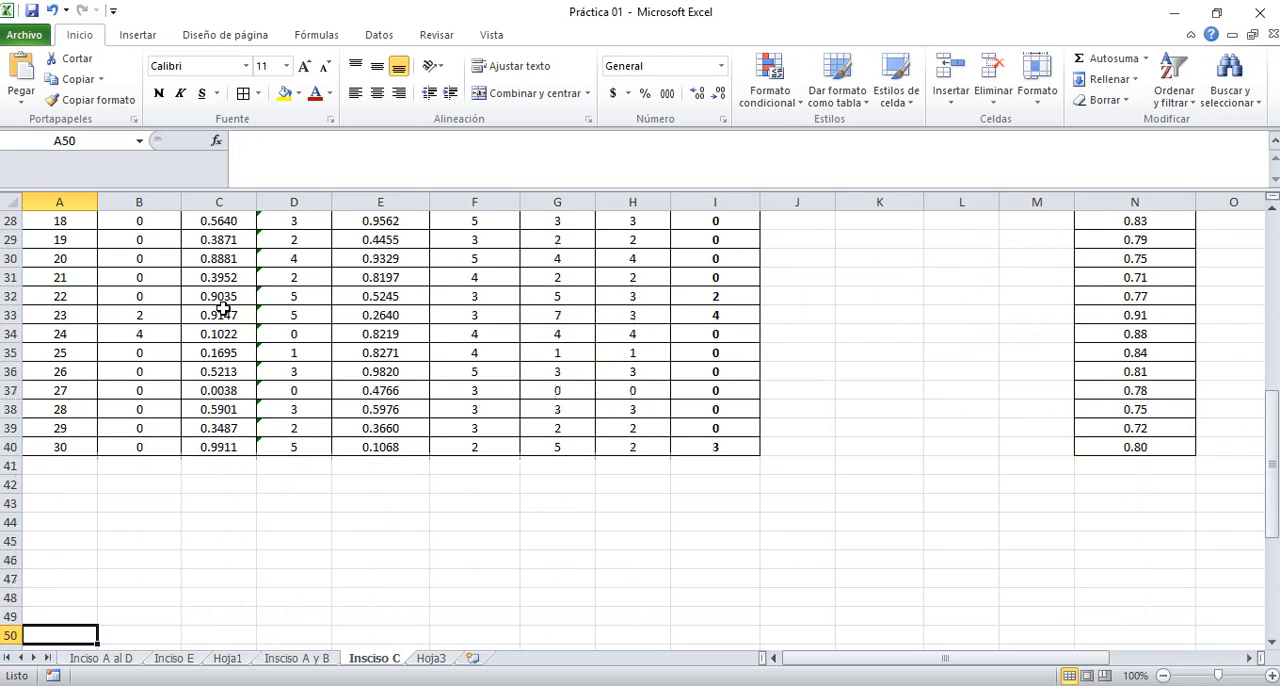
{"action": "key", "text": "Down"}
{"action": "key", "text": "Down"}
{"action": "key", "text": "Down"}
{"action": "key", "text": "Down"}
{"action": "key", "text": "Up"}
{"action": "key", "text": "Up"}
{"action": "key", "text": "Up"}
{"action": "key", "text": "Up"}
{"action": "key", "text": "Up"}
{"action": "key", "text": "Up"}
{"action": "key", "text": "Up"}
{"action": "key", "text": "Up"}
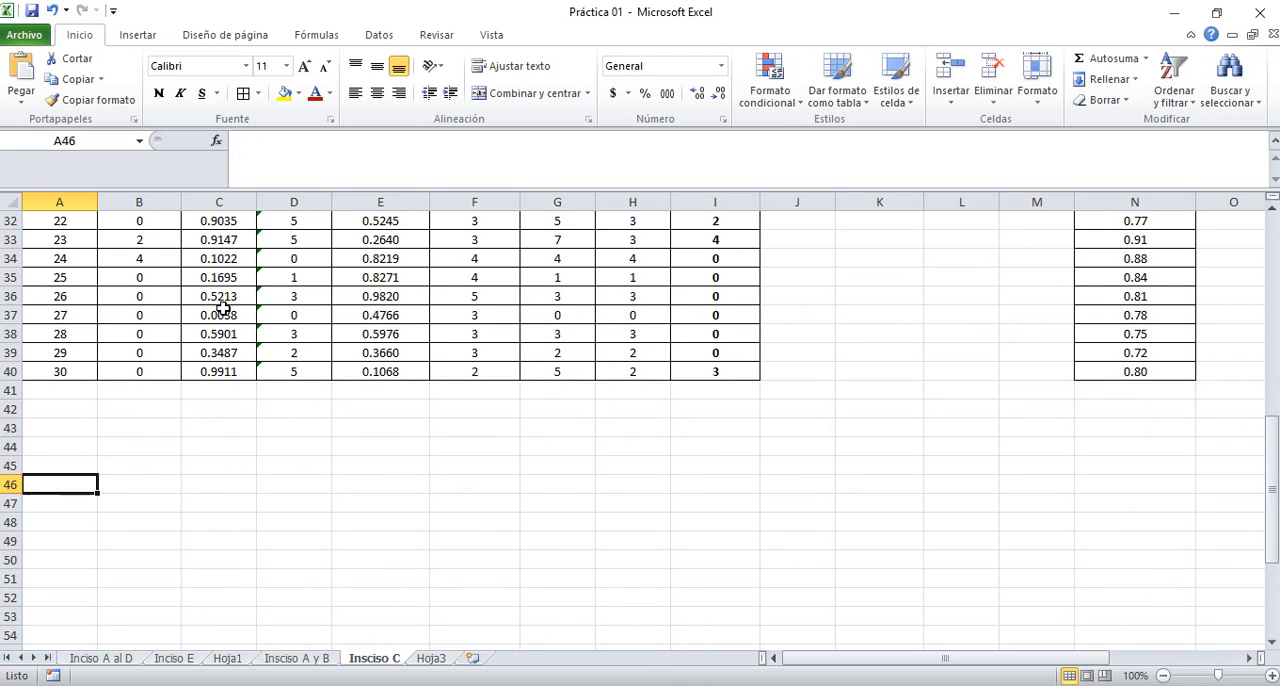
{"action": "key", "text": "Up"}
{"action": "key", "text": "Up"}
{"action": "key", "text": "Up"}
{"action": "key", "text": "Up"}
{"action": "key", "text": "Up"}
{"action": "key", "text": "Up"}
{"action": "key", "text": "shift+Up"}
{"action": "key", "text": "shift+Up"}
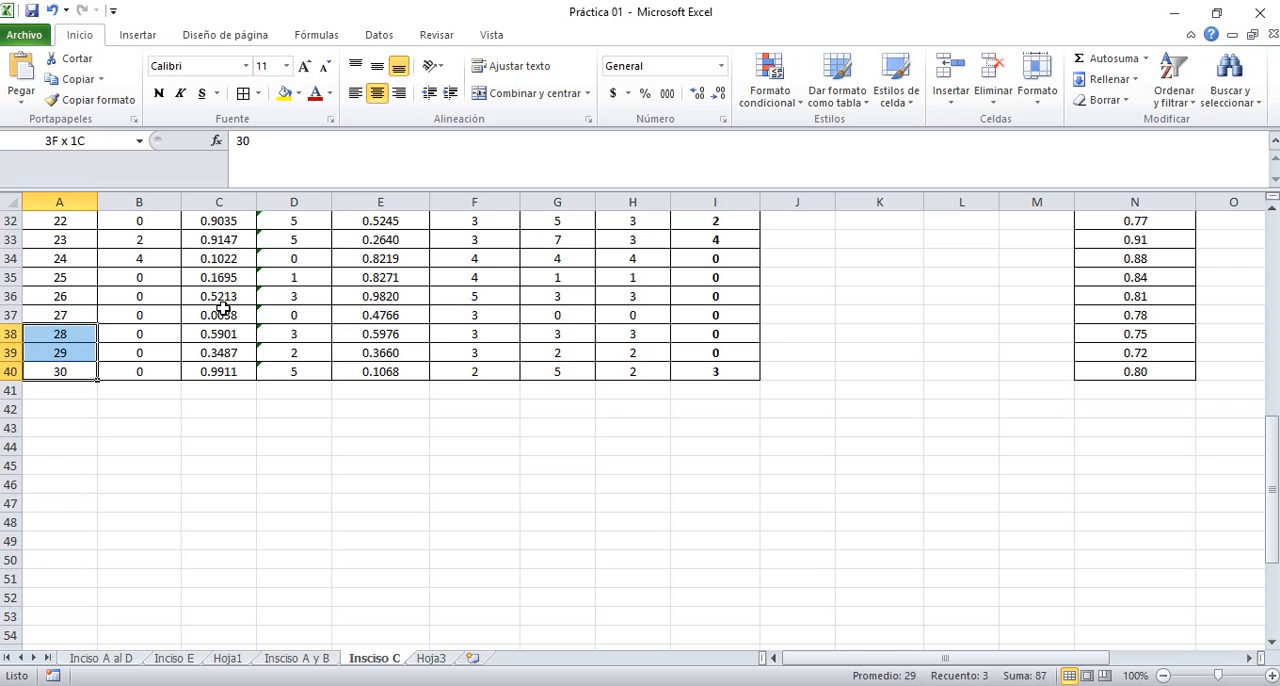
{"action": "key", "text": "shift+Up"}
{"action": "key", "text": "shift+Up"}
{"action": "key", "text": "shift+Up"}
{"action": "key", "text": "shift+Up"}
{"action": "key", "text": "shift+Up"}
{"action": "key", "text": "shift+Up"}
{"action": "key", "text": "shift+Up"}
{"action": "key", "text": "shift+Up"}
{"action": "key", "text": "shift+Up"}
{"action": "key", "text": "shift+Up"}
{"action": "key", "text": "shift+Up"}
{"action": "key", "text": "shift+Up"}
{"action": "key", "text": "shift+Up"}
{"action": "key", "text": "shift+Up"}
{"action": "key", "text": "shift+Up"}
{"action": "key", "text": "shift+Up"}
{"action": "key", "text": "shift+Up"}
{"action": "key", "text": "shift+Up"}
{"action": "key", "text": "shift+Up"}
{"action": "key", "text": "shift+Up"}
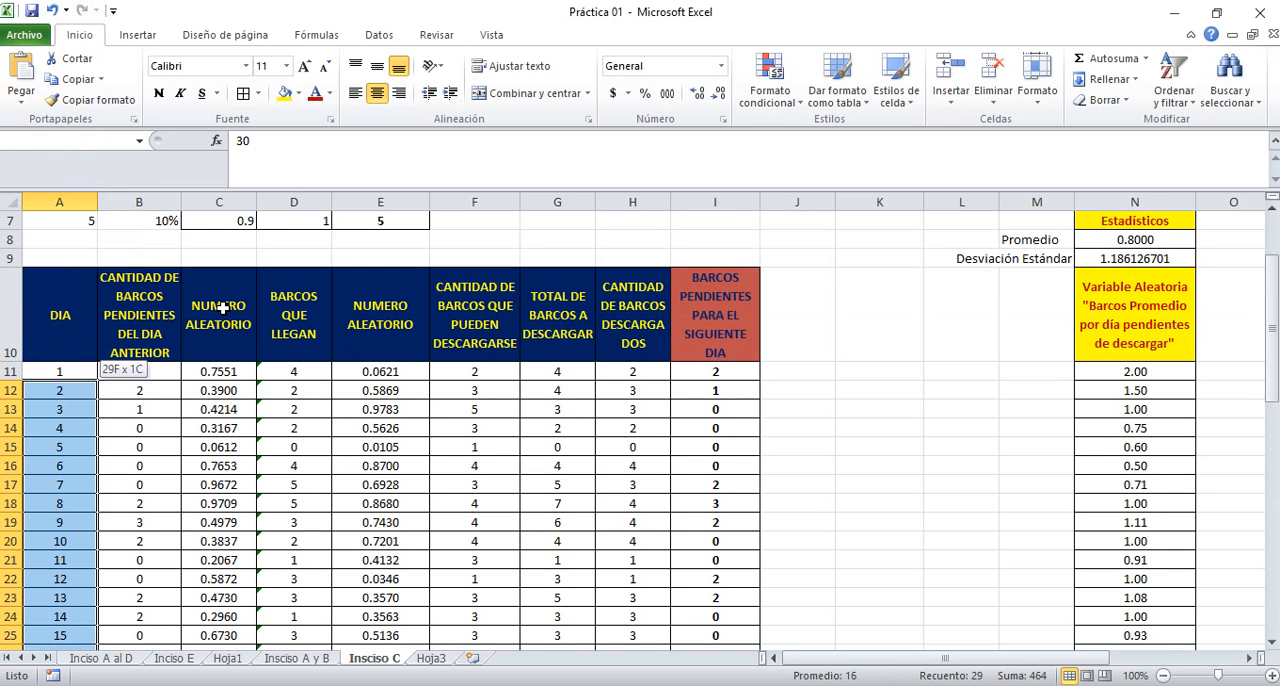
{"action": "key", "text": "shift+Up"}
{"action": "key", "text": "ctrl+n"}
Extend the simulation table on the Insciso C sheet from rows 39:40, columns A to N, down to day 41 in row 51
{"action": "key", "text": "Down"}
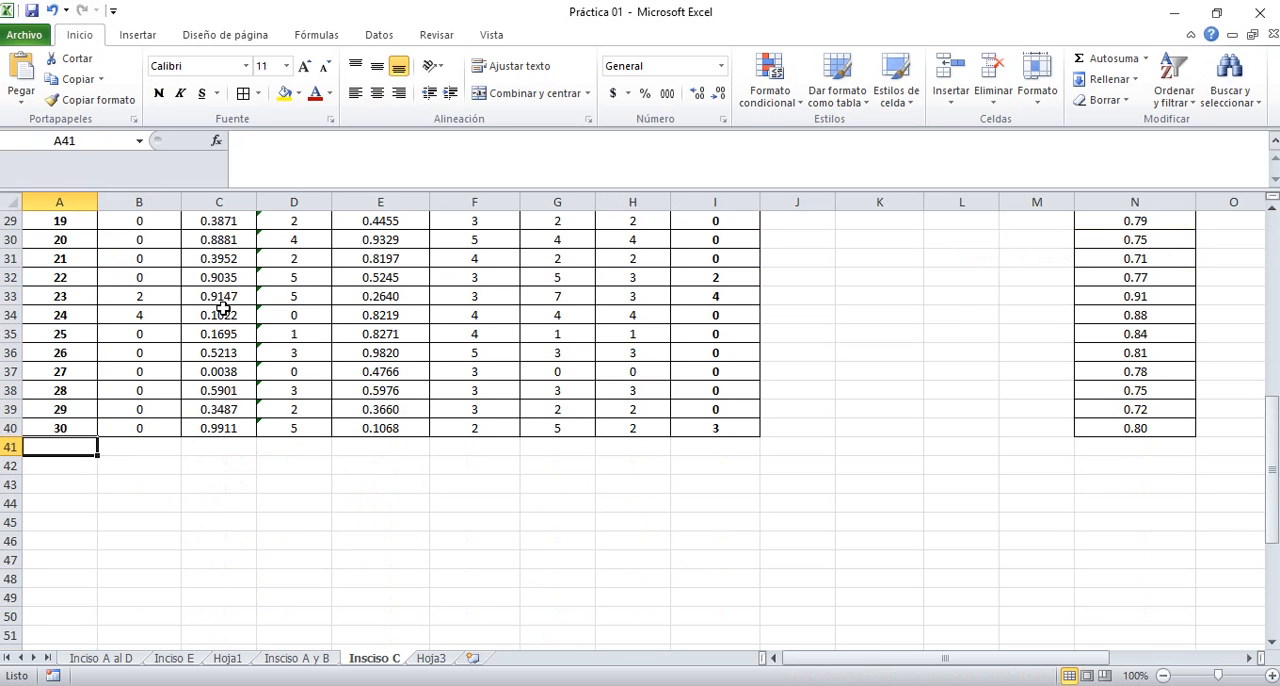
{"action": "key", "text": "Up"}
{"action": "key", "text": "Up"}
{"action": "key", "text": "shift+Right"}
{"action": "key", "text": "shift+Right"}
{"action": "key", "text": "shift+Right"}
{"action": "key", "text": "shift+Right"}
{"action": "key", "text": "shift+Right"}
{"action": "key", "text": "shift+Right"}
{"action": "key", "text": "shift+Right"}
{"action": "key", "text": "shift+Right"}
{"action": "key", "text": "shift+Right"}
{"action": "key", "text": "shift+Right"}
{"action": "key", "text": "shift+Right"}
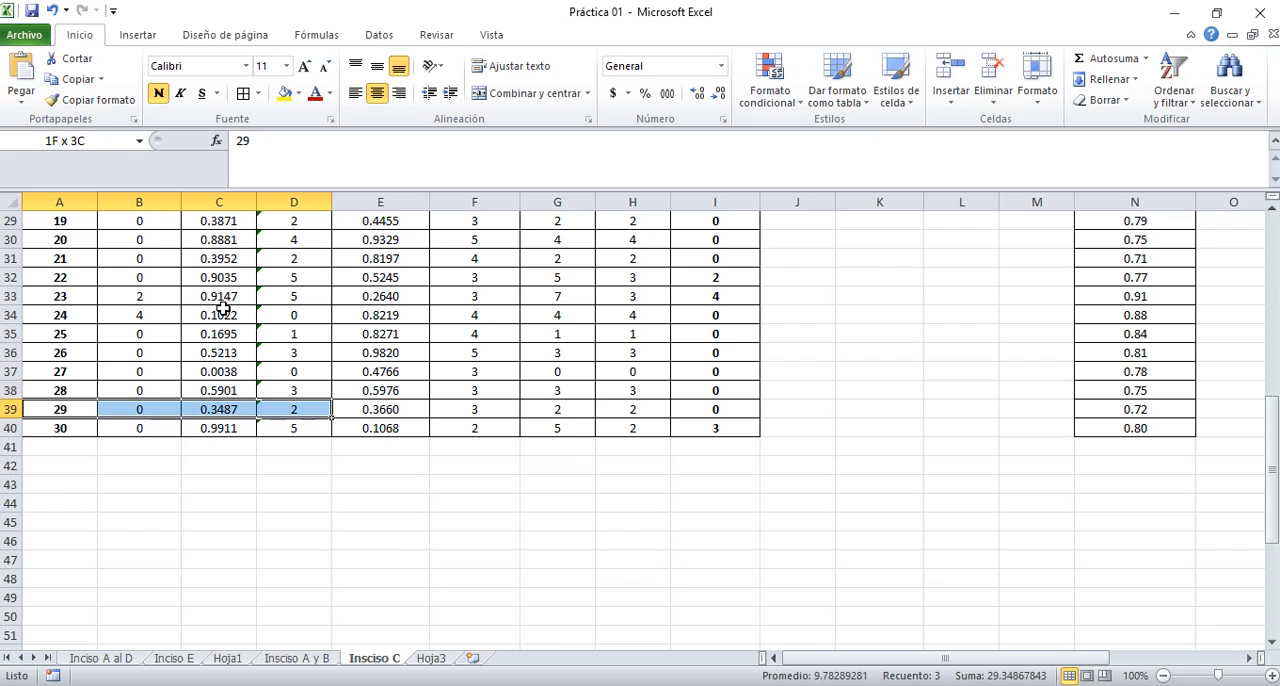
{"action": "key", "text": "shift+Right"}
{"action": "key", "text": "shift+Right"}
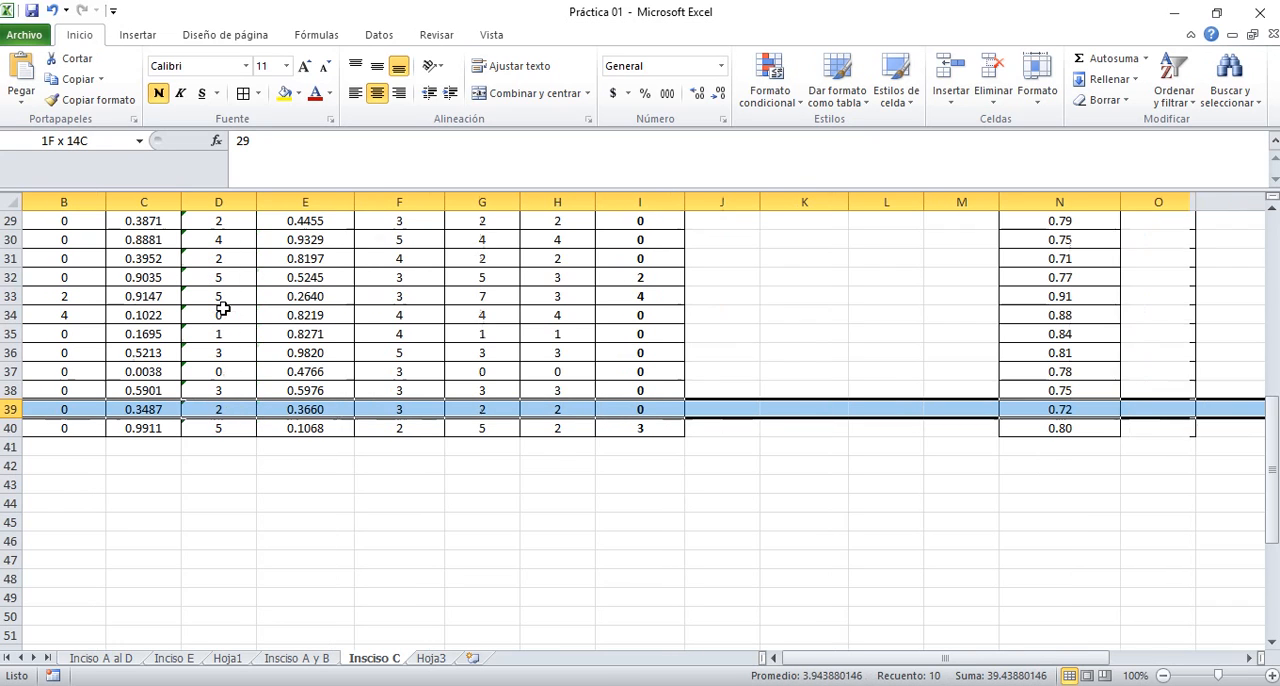
{"action": "key", "text": "shift+Down"}
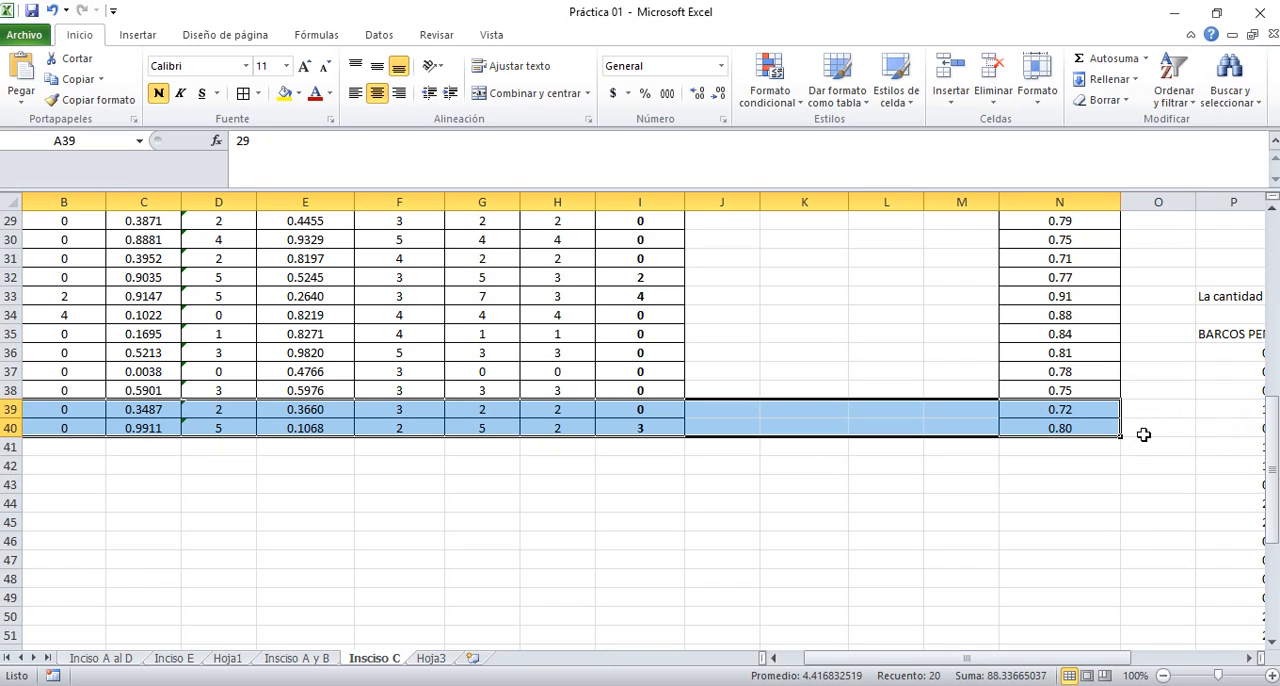
{"action": "left_click_drag", "start_coordinate": [1121, 436], "coordinate": [1143, 641]}
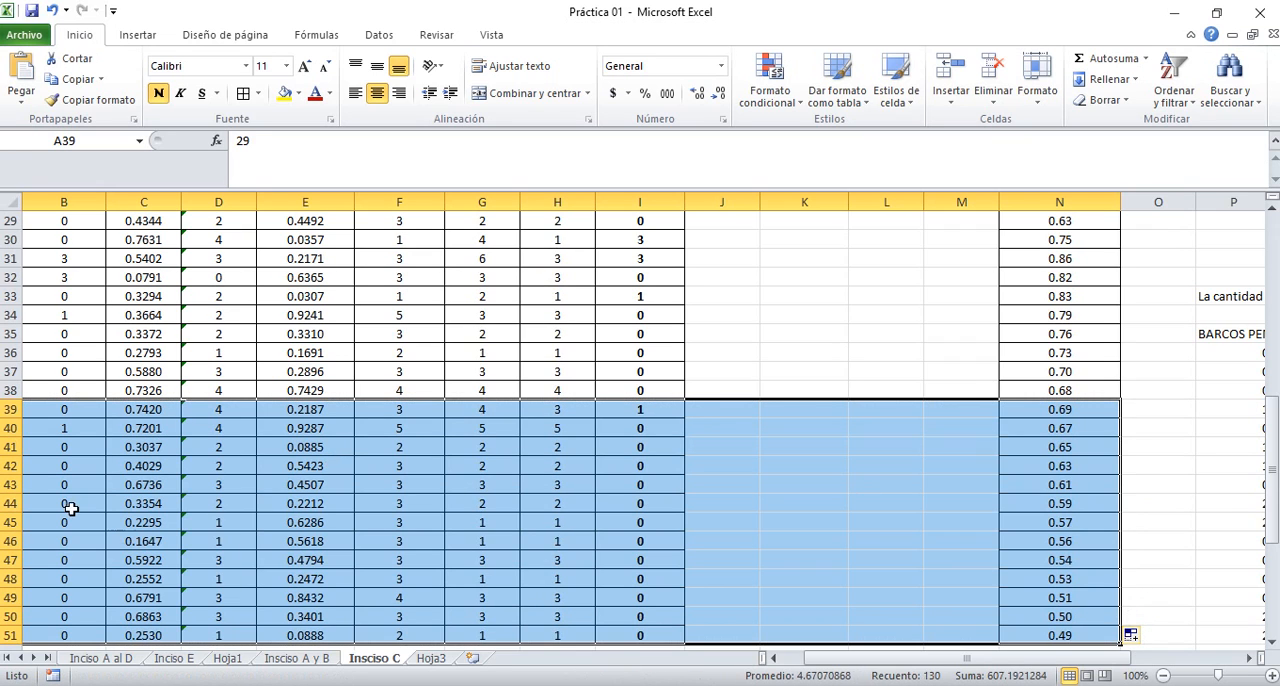
{"action": "left_click", "coordinate": [70, 503]}
{"action": "key", "text": "Left"}
{"action": "key", "text": "Down"}
{"action": "key", "text": "Down"}
{"action": "key", "text": "Down"}
{"action": "key", "text": "Down"}
{"action": "key", "text": "Down"}
{"action": "key", "text": "Down"}
{"action": "key", "text": "Down"}
{"action": "key", "text": "Down"}
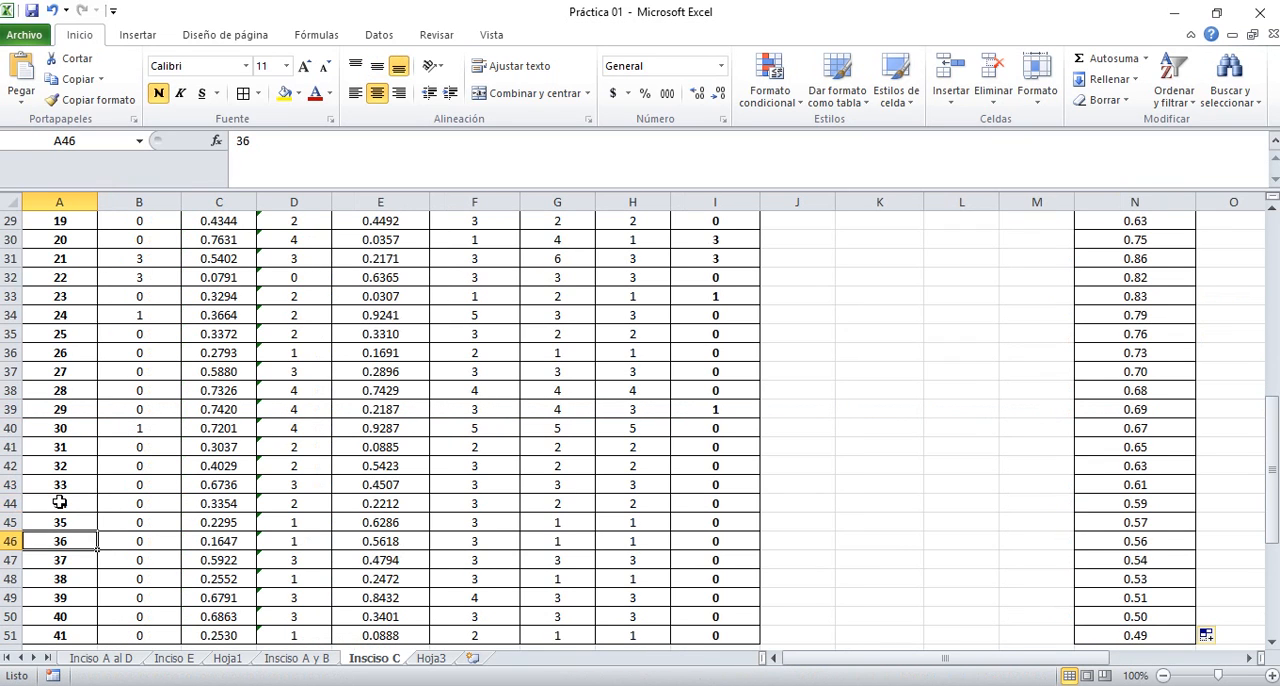
Check the calculated run length (Longitud de la corrida) on the Insciso A y B sheet
{"action": "left_click", "coordinate": [316, 660]}
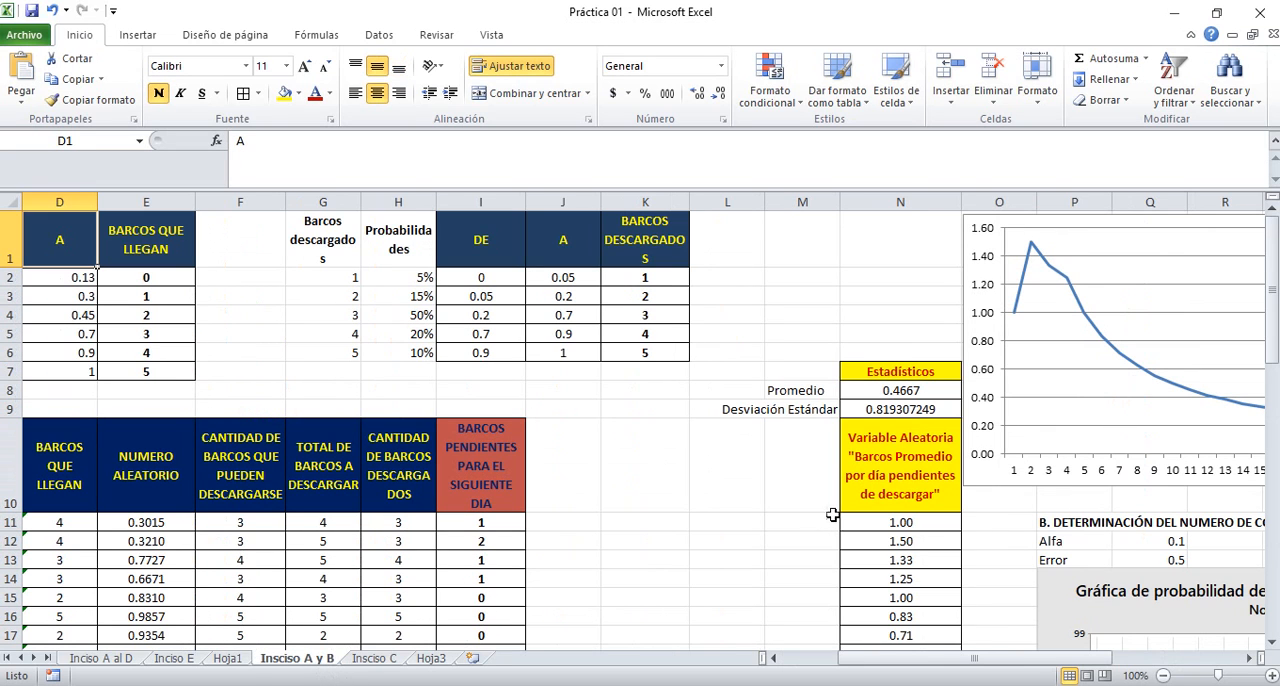
{"action": "left_click", "coordinate": [1020, 511]}
{"action": "key", "text": "Right"}
{"action": "key", "text": "Down"}
{"action": "key", "text": "Down"}
{"action": "key", "text": "Down"}
{"action": "key", "text": "Down"}
{"action": "key", "text": "Down"}
{"action": "key", "text": "Down"}
{"action": "key", "text": "Down"}
{"action": "key", "text": "Down"}
{"action": "key", "text": "Down"}
{"action": "key", "text": "Down"}
{"action": "key", "text": "Down"}
{"action": "key", "text": "Down"}
{"action": "key", "text": "Down"}
{"action": "key", "text": "Down"}
{"action": "key", "text": "Down"}
{"action": "key", "text": "Down"}
{"action": "key", "text": "Down"}
{"action": "key", "text": "Down"}
{"action": "key", "text": "Down"}
{"action": "key", "text": "Down"}
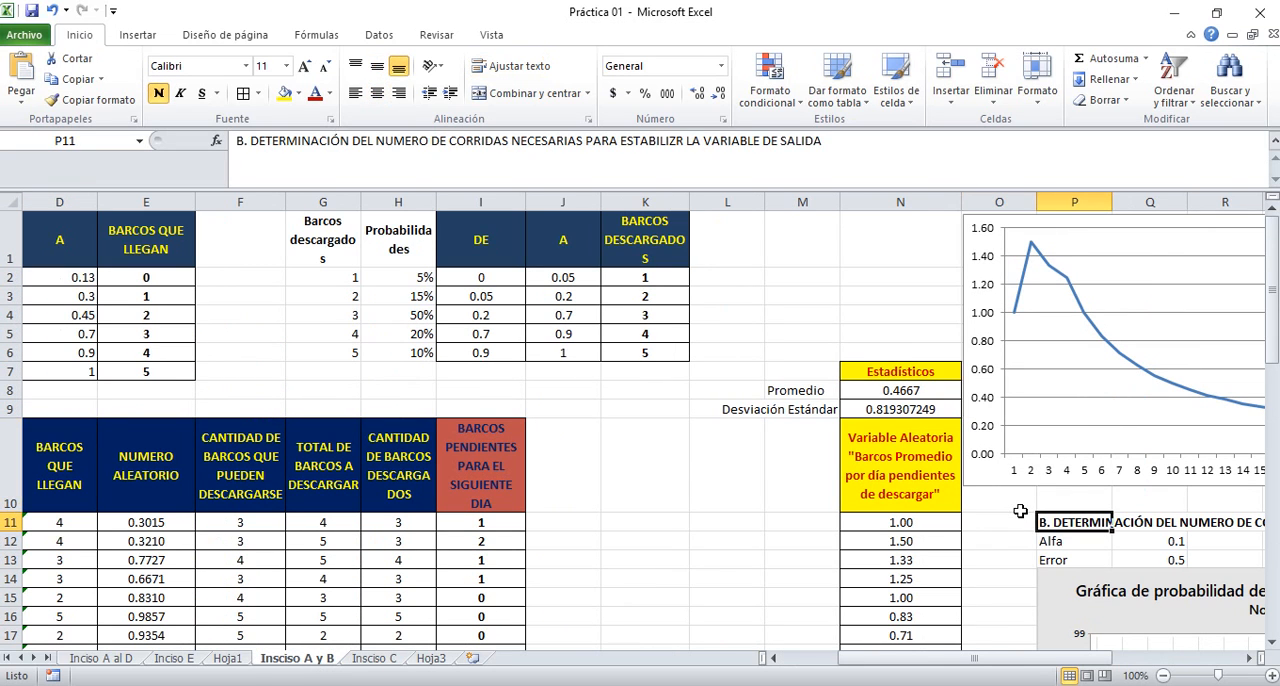
{"action": "key", "text": "Down"}
{"action": "key", "text": "Down"}
{"action": "key", "text": "Down"}
{"action": "key", "text": "Down"}
{"action": "key", "text": "Down"}
{"action": "key", "text": "Down"}
{"action": "key", "text": "Down"}
{"action": "key", "text": "Down"}
{"action": "key", "text": "Down"}
{"action": "key", "text": "Down"}
{"action": "key", "text": "Right"}
{"action": "key", "text": "Right"}
{"action": "key", "text": "Right"}
{"action": "key", "text": "Right"}
{"action": "key", "text": "Right"}
{"action": "key", "text": "Right"}
{"action": "key", "text": "Right"}
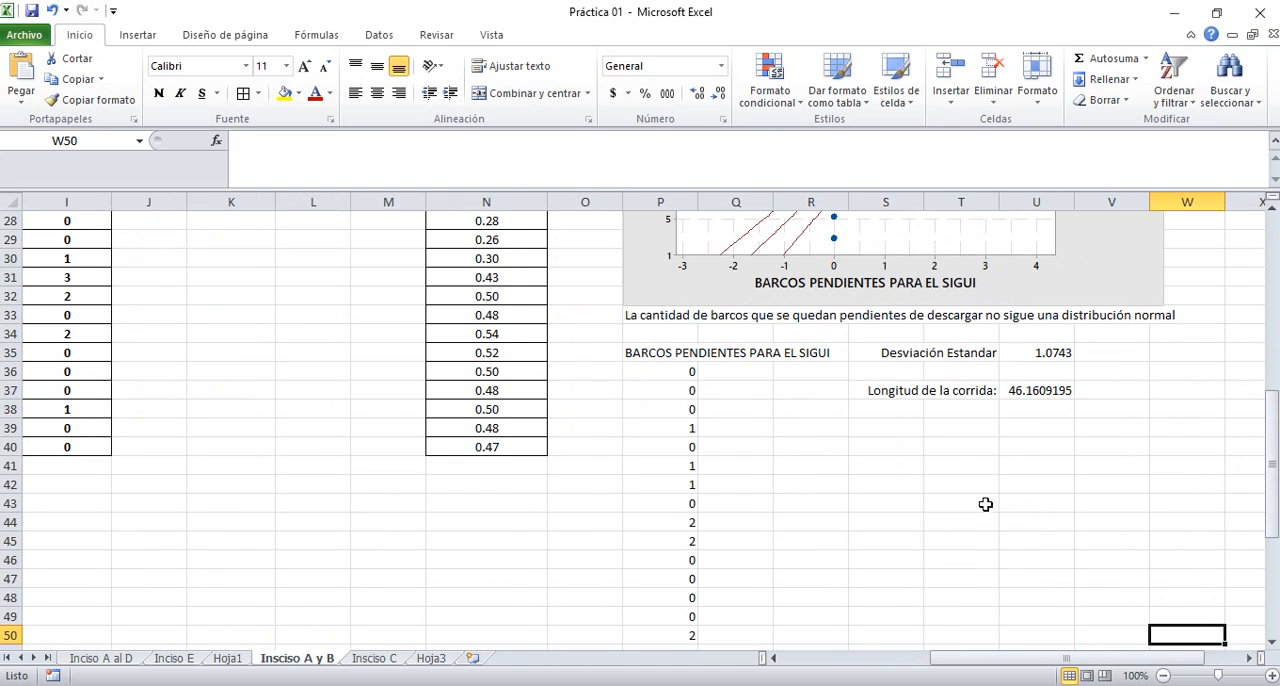
Extend the Insciso C simulation table, columns A to N, from day 40 down to day 46 in row 56
{"action": "left_click", "coordinate": [389, 660]}
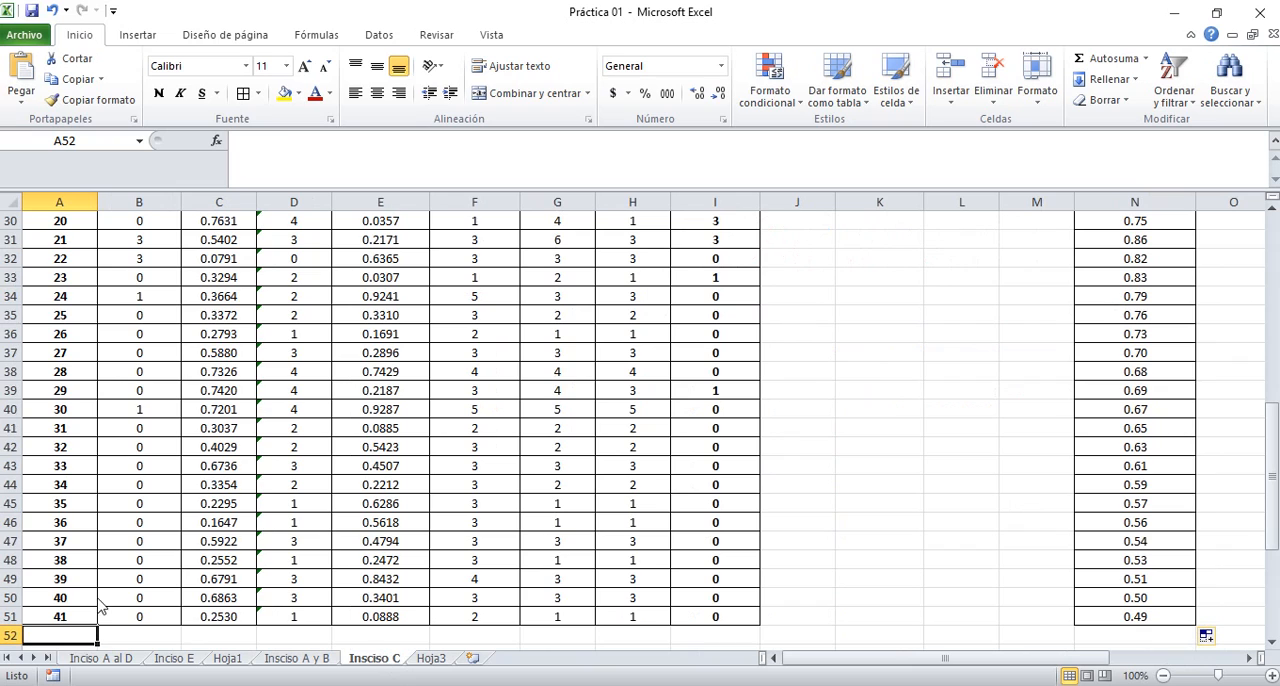
{"action": "left_click_drag", "start_coordinate": [59, 594], "coordinate": [1178, 627]}
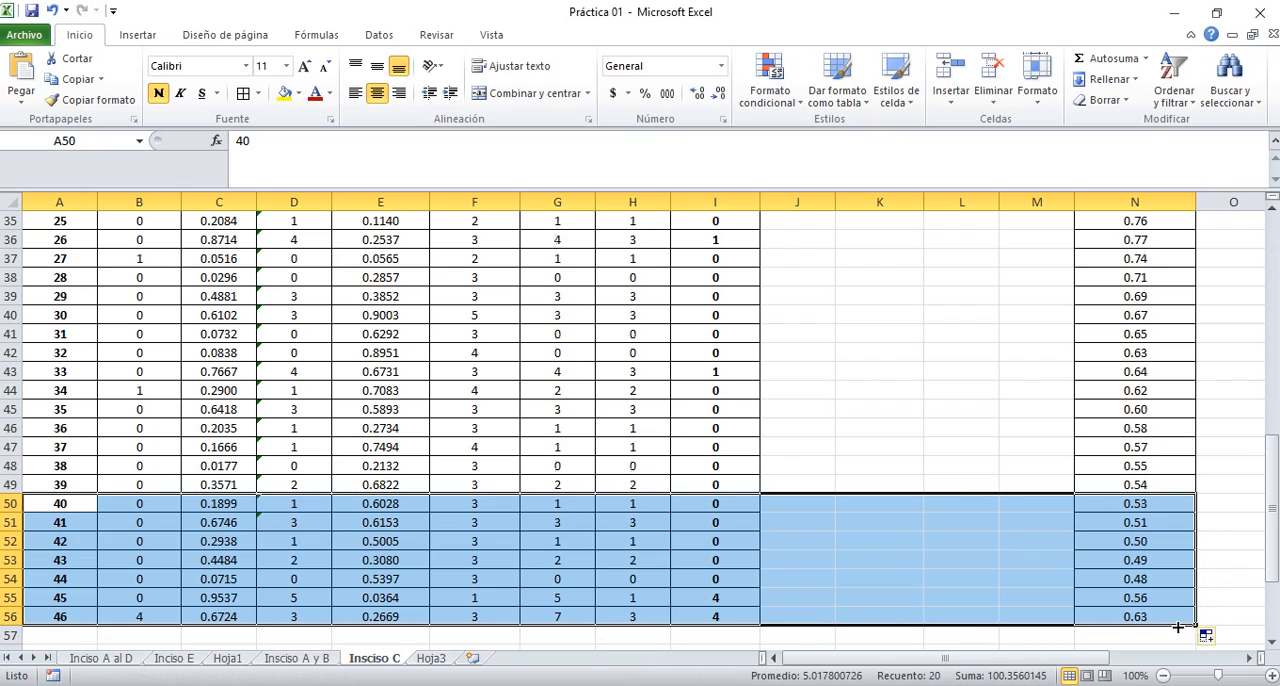
{"action": "left_click", "coordinate": [829, 546]}
{"action": "key", "text": "Left"}
{"action": "key", "text": "Down"}
{"action": "key", "text": "Down"}
{"action": "key", "text": "Down"}
{"action": "key", "text": "Down"}
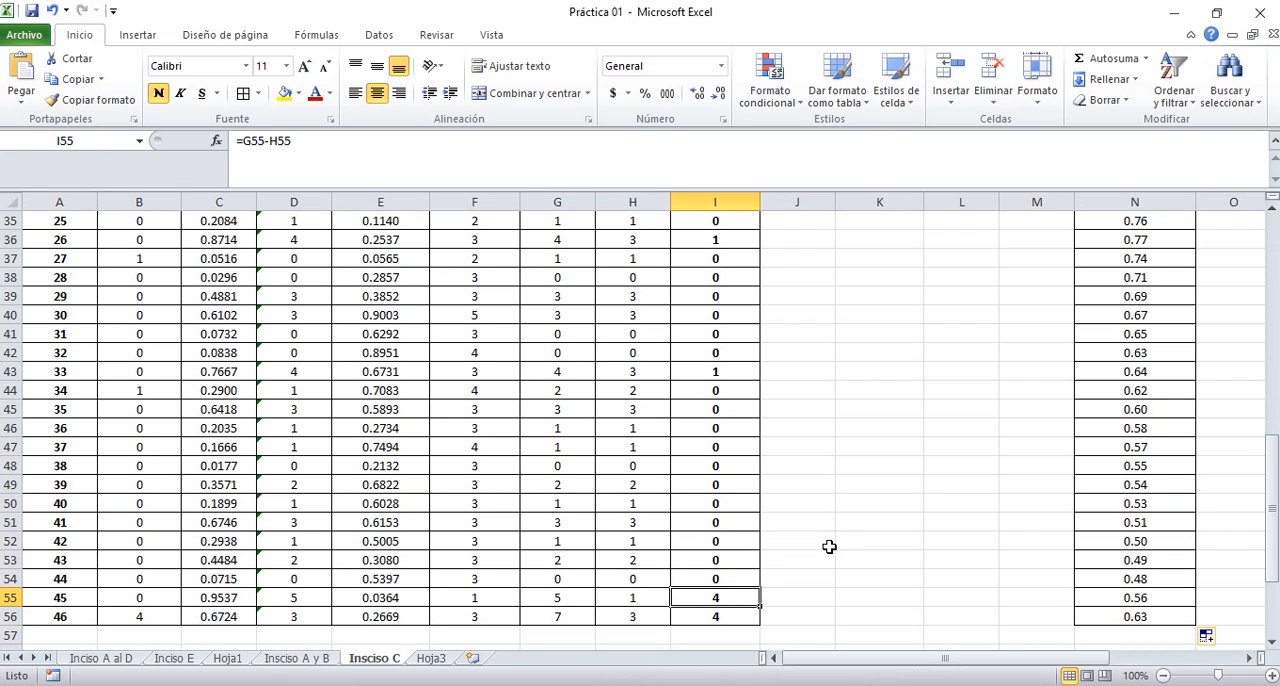
Review the extended pending-ships column and the cell ranges used by the Promedio and Desviación Estándar formulas in N8 and N9
{"action": "key", "text": "Up"}
{"action": "key", "text": "Left"}
{"action": "key", "text": "Left"}
{"action": "key", "text": "Down"}
{"action": "key", "text": "Right"}
{"action": "key", "text": "Right"}
{"action": "key", "text": "Right"}
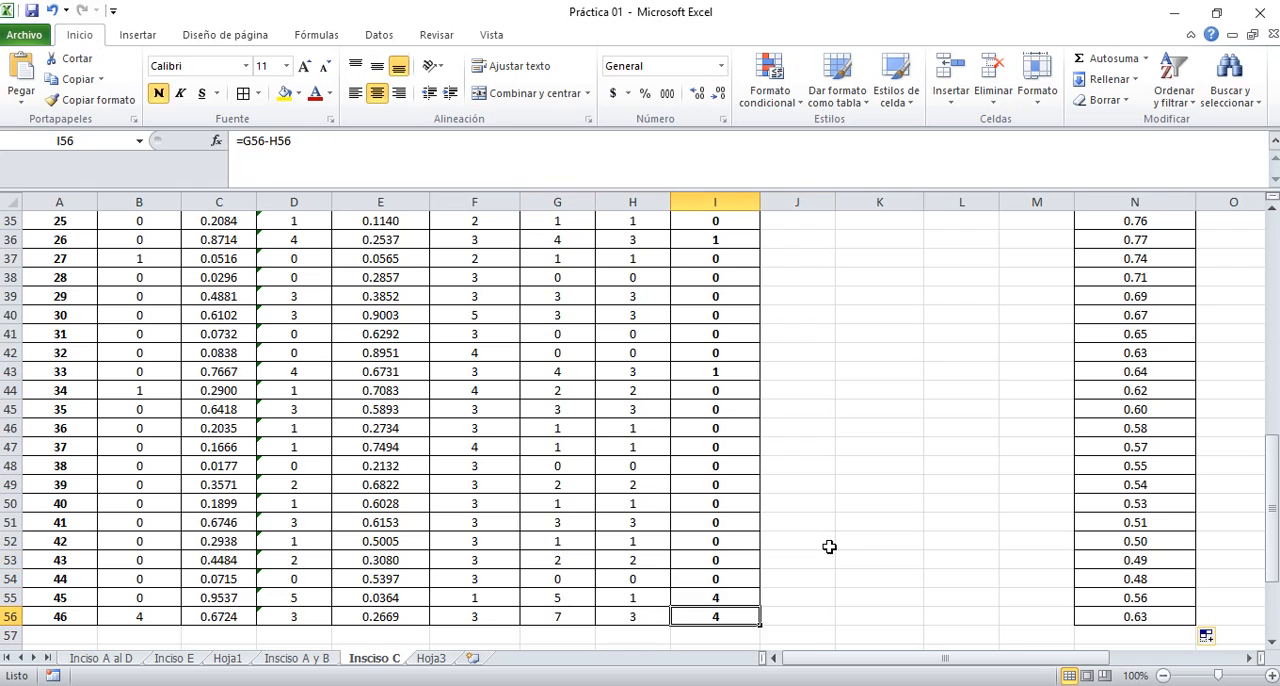
{"action": "key", "text": "Left"}
{"action": "key", "text": "Up"}
{"action": "key", "text": "Up"}
{"action": "key", "text": "Up"}
{"action": "key", "text": "Up"}
{"action": "key", "text": "Up"}
{"action": "key", "text": "Up"}
{"action": "key", "text": "Up"}
{"action": "key", "text": "Up"}
{"action": "key", "text": "Up"}
{"action": "key", "text": "Up"}
{"action": "key", "text": "Up"}
{"action": "key", "text": "Up"}
{"action": "key", "text": "Up"}
{"action": "key", "text": "Up"}
{"action": "key", "text": "Up"}
{"action": "key", "text": "Up"}
{"action": "key", "text": "Up"}
{"action": "key", "text": "Up"}
{"action": "key", "text": "Up"}
{"action": "key", "text": "Up"}
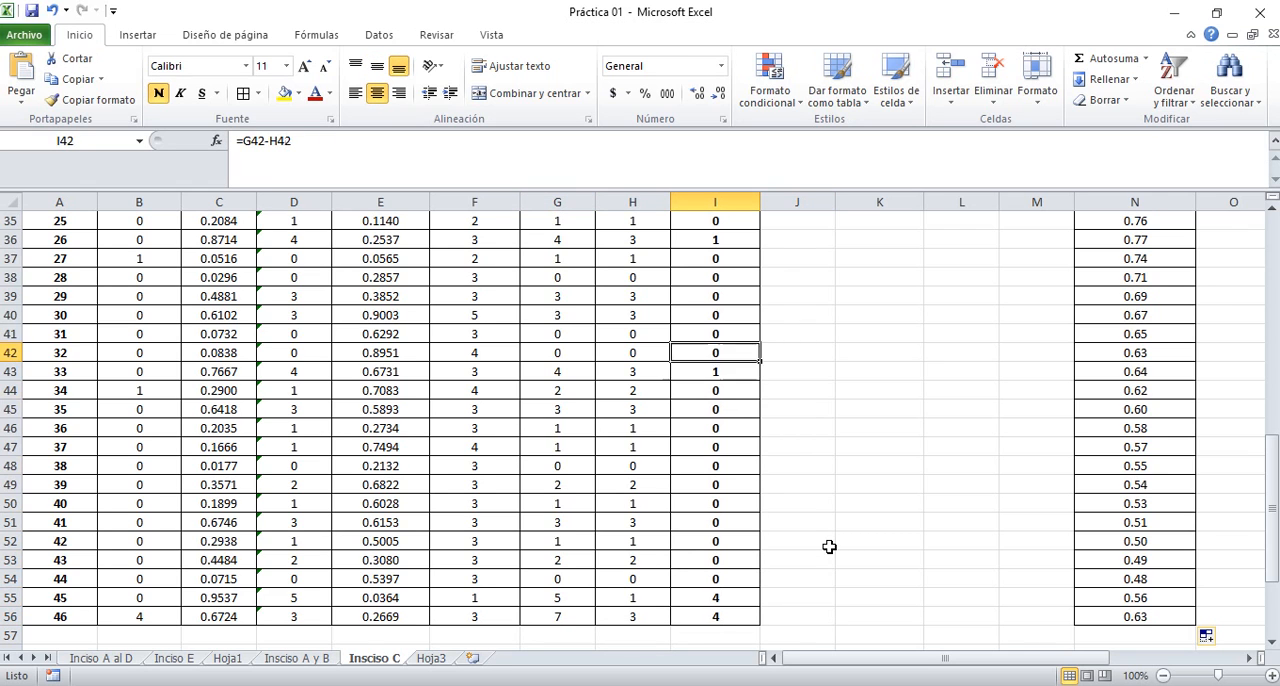
{"action": "key", "text": "Up"}
{"action": "key", "text": "Up"}
{"action": "key", "text": "Up"}
{"action": "key", "text": "Up"}
{"action": "key", "text": "Up"}
{"action": "key", "text": "Up"}
{"action": "key", "text": "Up"}
{"action": "key", "text": "Up"}
{"action": "key", "text": "Up"}
{"action": "key", "text": "Up"}
{"action": "key", "text": "Up"}
{"action": "key", "text": "Down"}
{"action": "key", "text": "Down"}
{"action": "key", "text": "Down"}
{"action": "key", "text": "Down"}
{"action": "key", "text": "Down"}
{"action": "key", "text": "Down"}
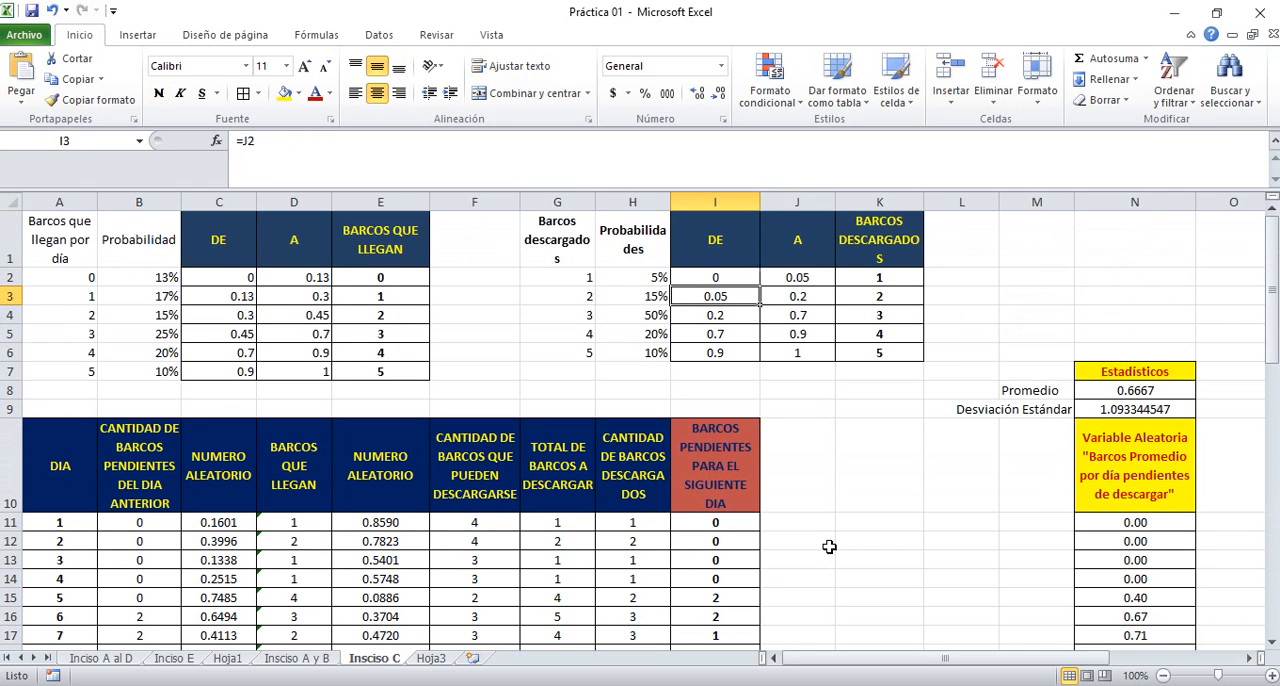
{"action": "key", "text": "Right"}
{"action": "key", "text": "Right"}
{"action": "key", "text": "Right"}
{"action": "key", "text": "Right"}
{"action": "key", "text": "Right"}
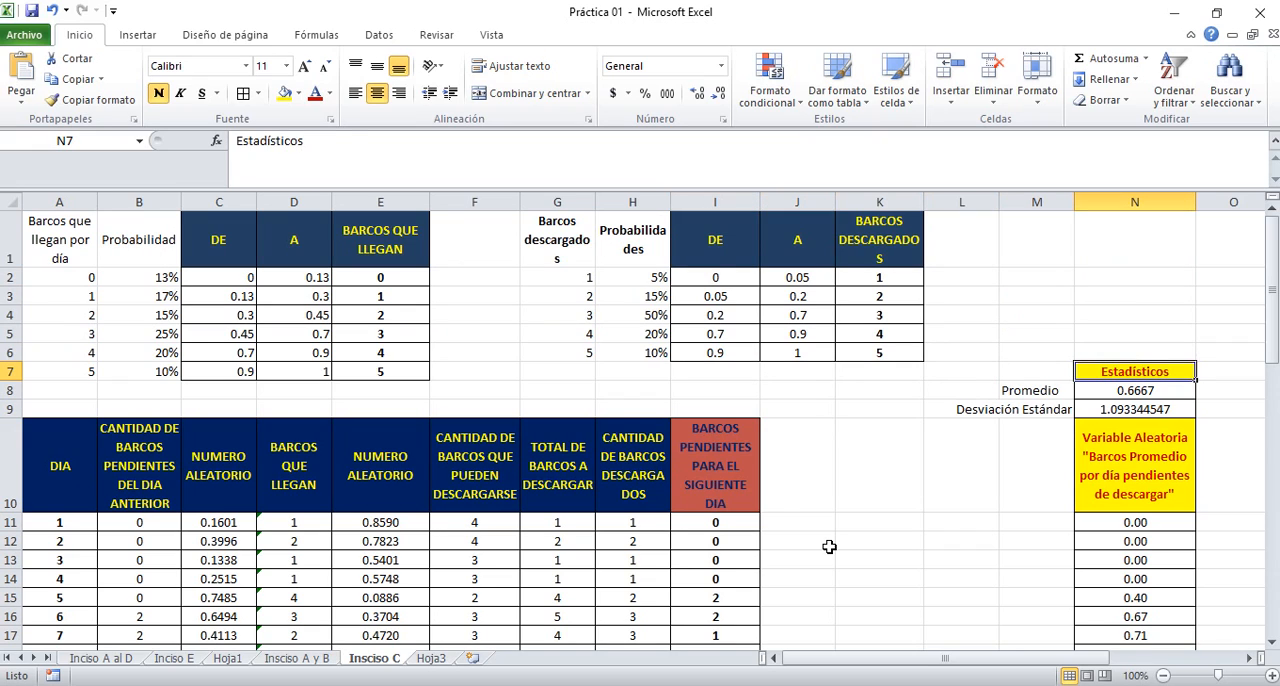
{"action": "key", "text": "Down"}
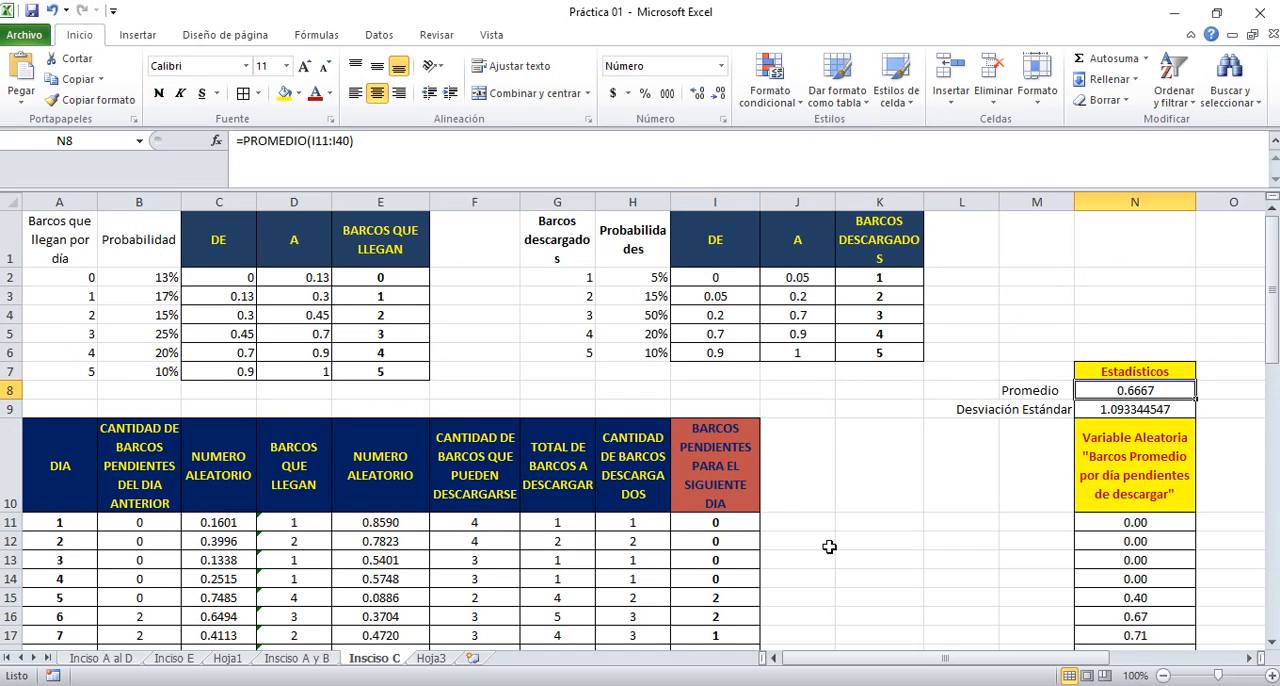
{"action": "key", "text": "Down"}
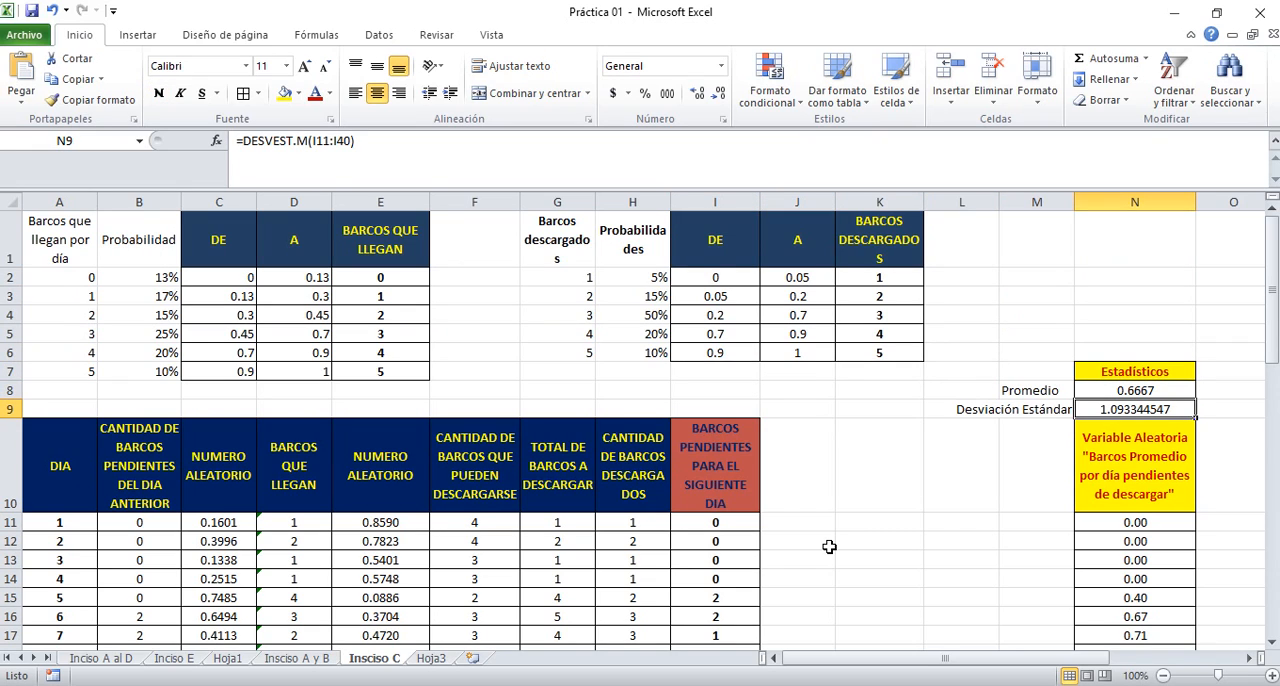
Replace the Promedio formula in N8 with =PROMEDIO(I11:I56) to average the pending ships of all 46 days
{"action": "key", "text": "Up"}
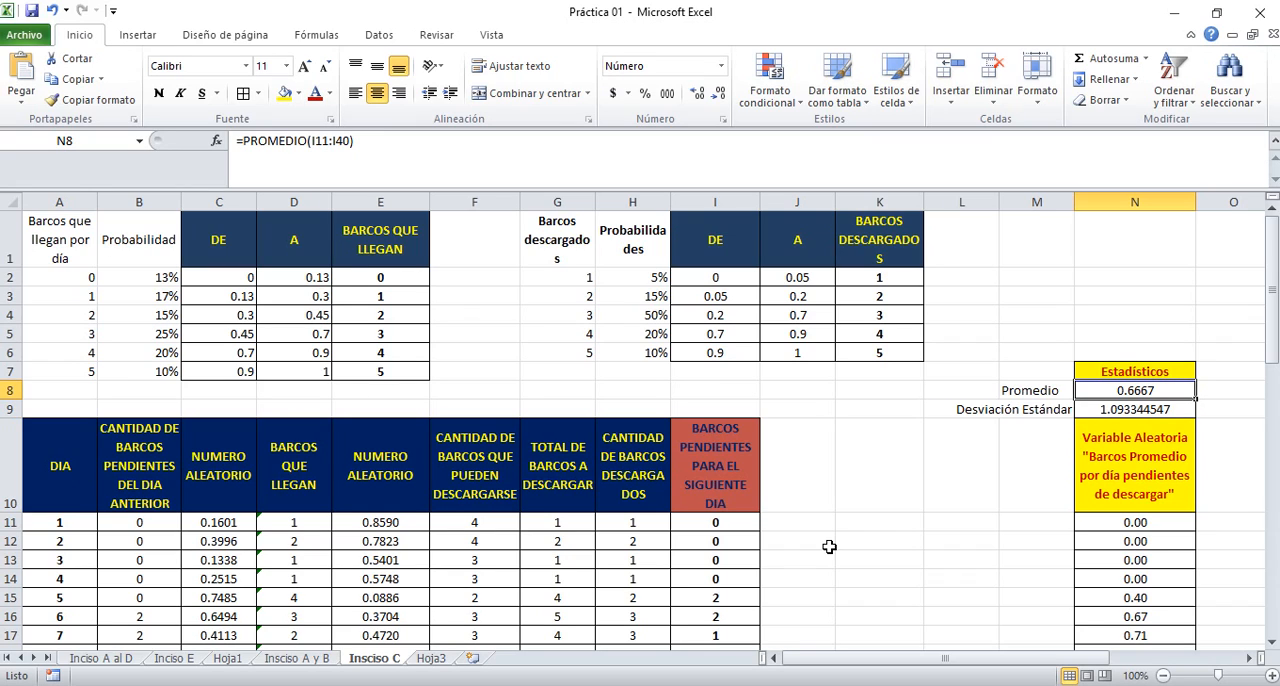
{"action": "type", "text": "="}
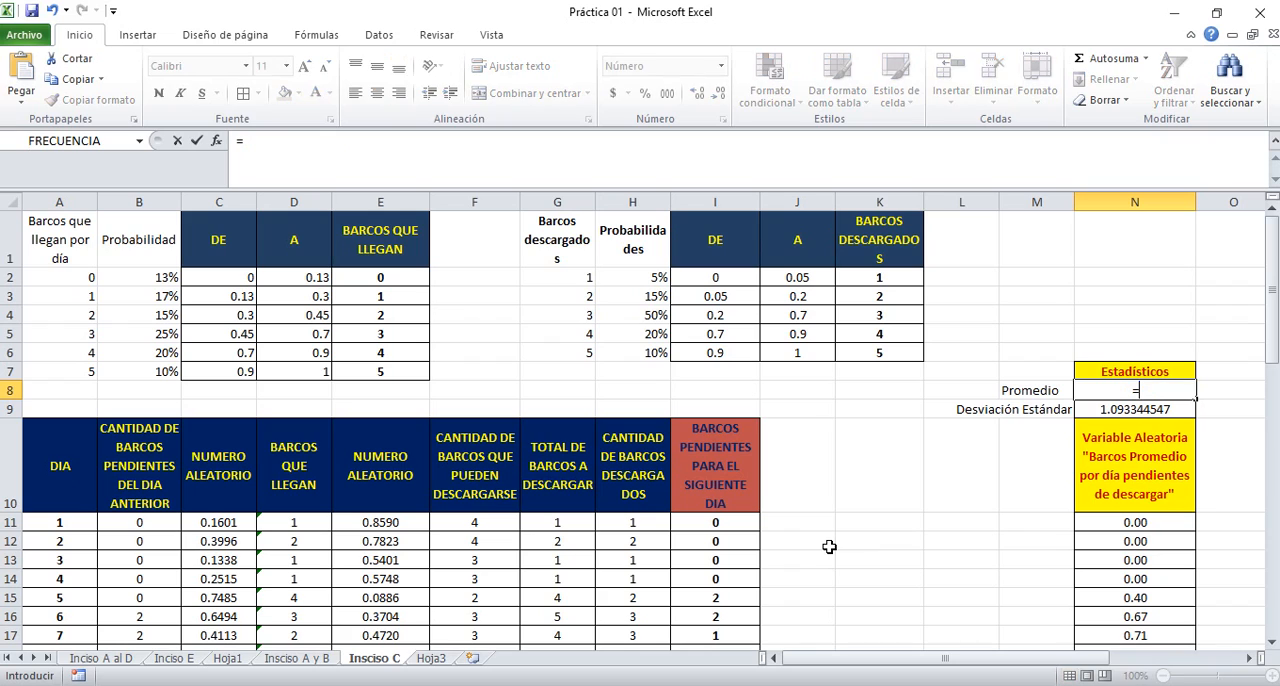
{"action": "type", "text": "prome"}
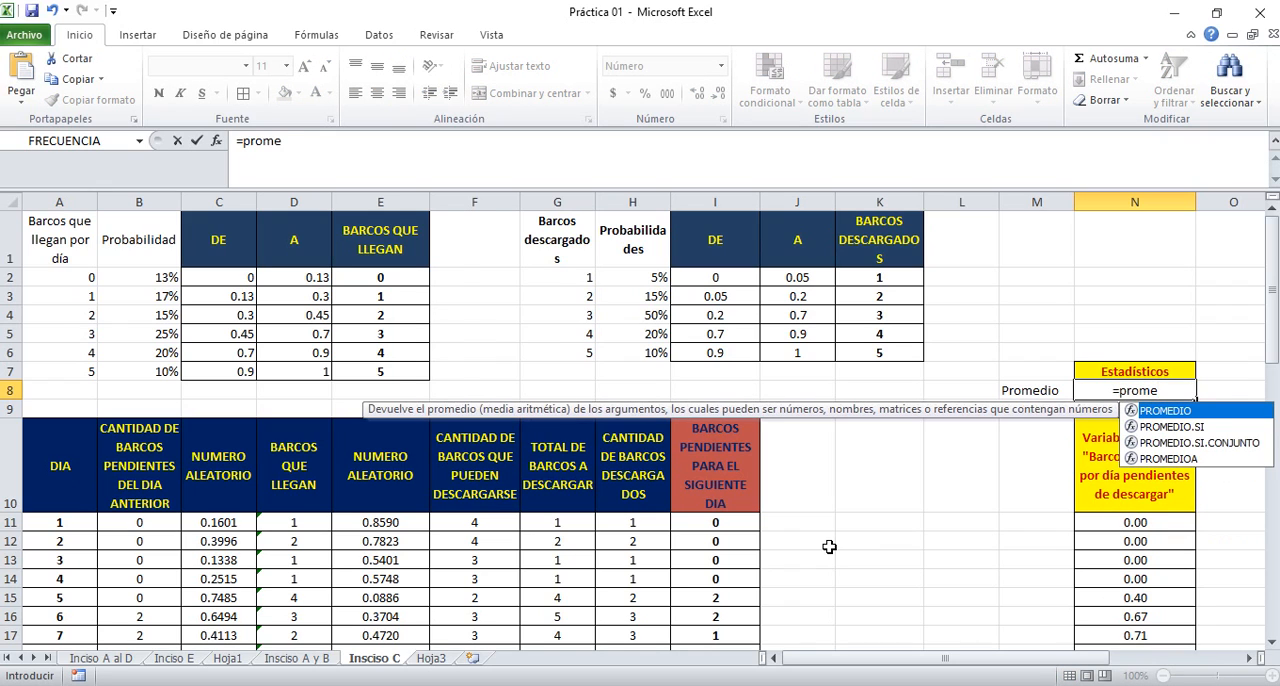
{"action": "type", "text": "dio("}
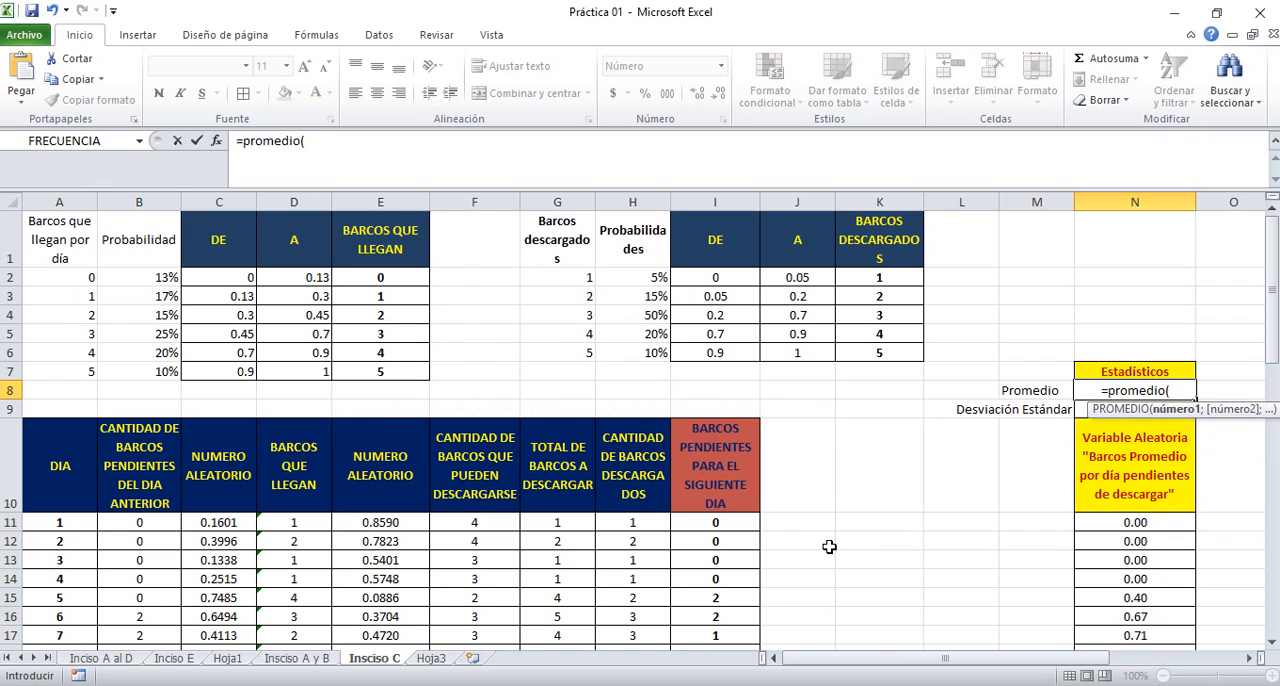
{"action": "left_click_drag", "start_coordinate": [725, 522], "coordinate": [714, 620]}
{"action": "key", "text": "Return"}
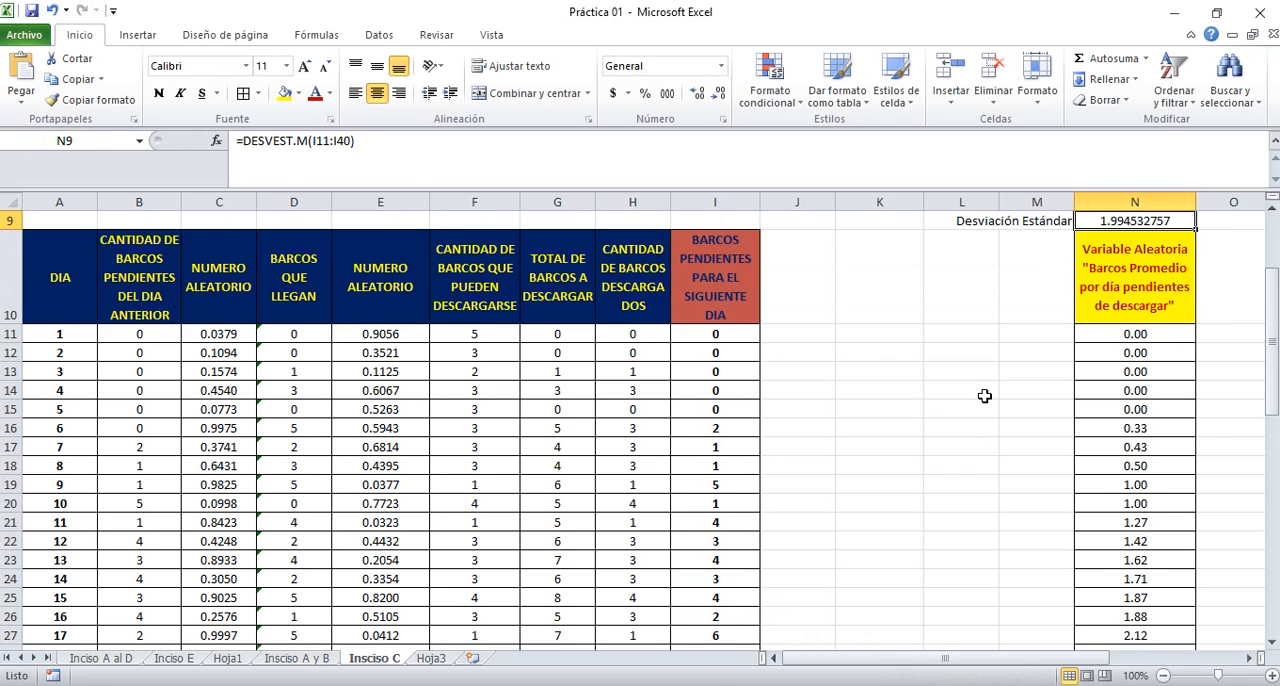
Replace the Desviación Estándar formula in N9 with =DESVEST.M(I11:I56) to cover all 46 days
{"action": "key", "text": "Up"}
{"action": "key", "text": "Up"}
{"action": "key", "text": "Down"}
{"action": "key", "text": "Down"}
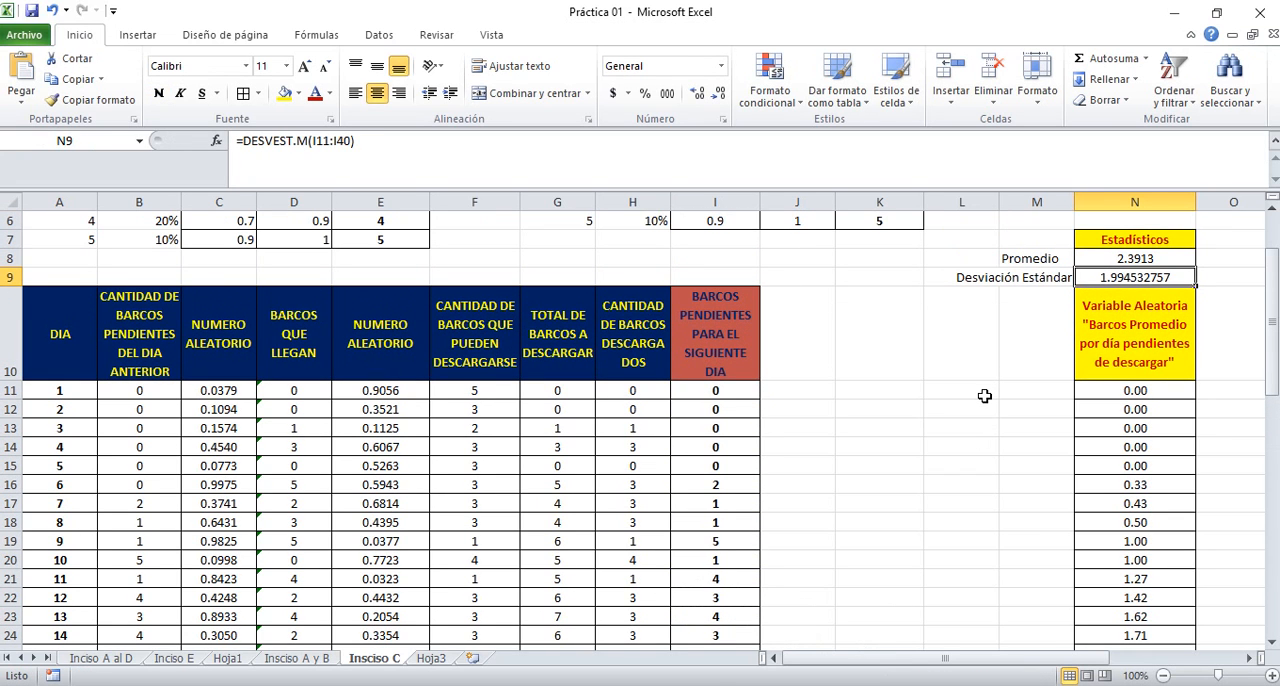
{"action": "type", "text": "=desve"}
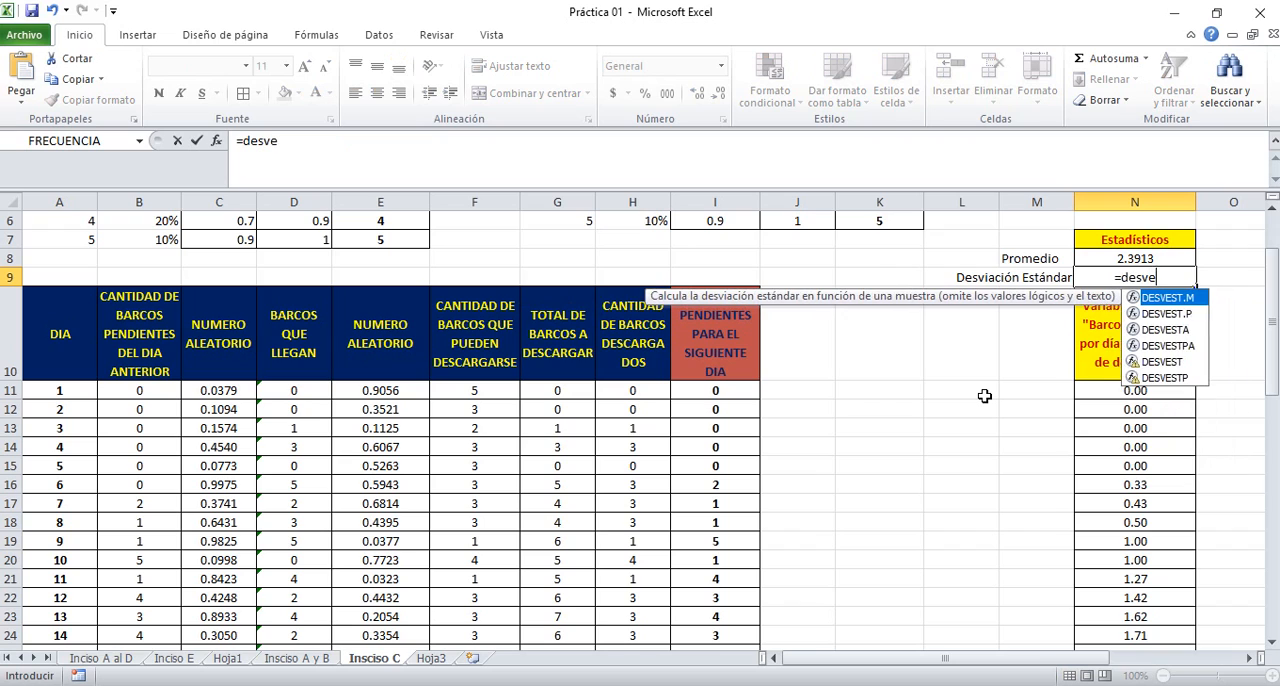
{"action": "type", "text": "st.m"}
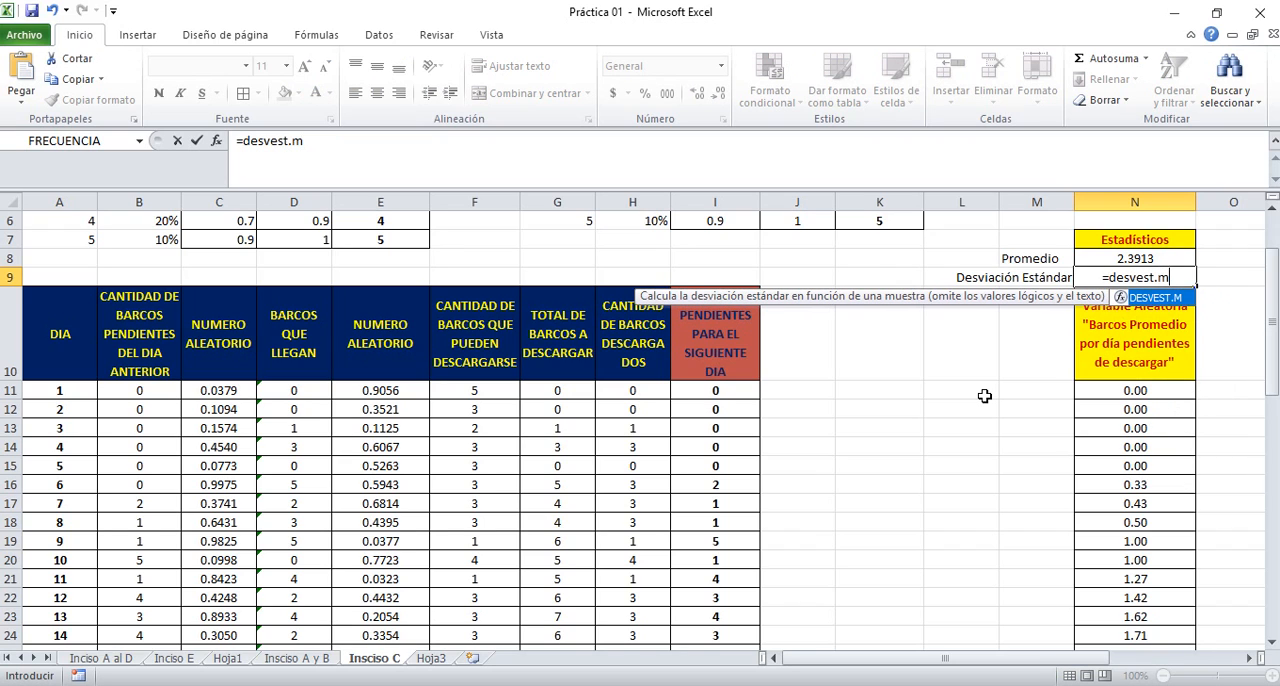
{"action": "type", "text": "("}
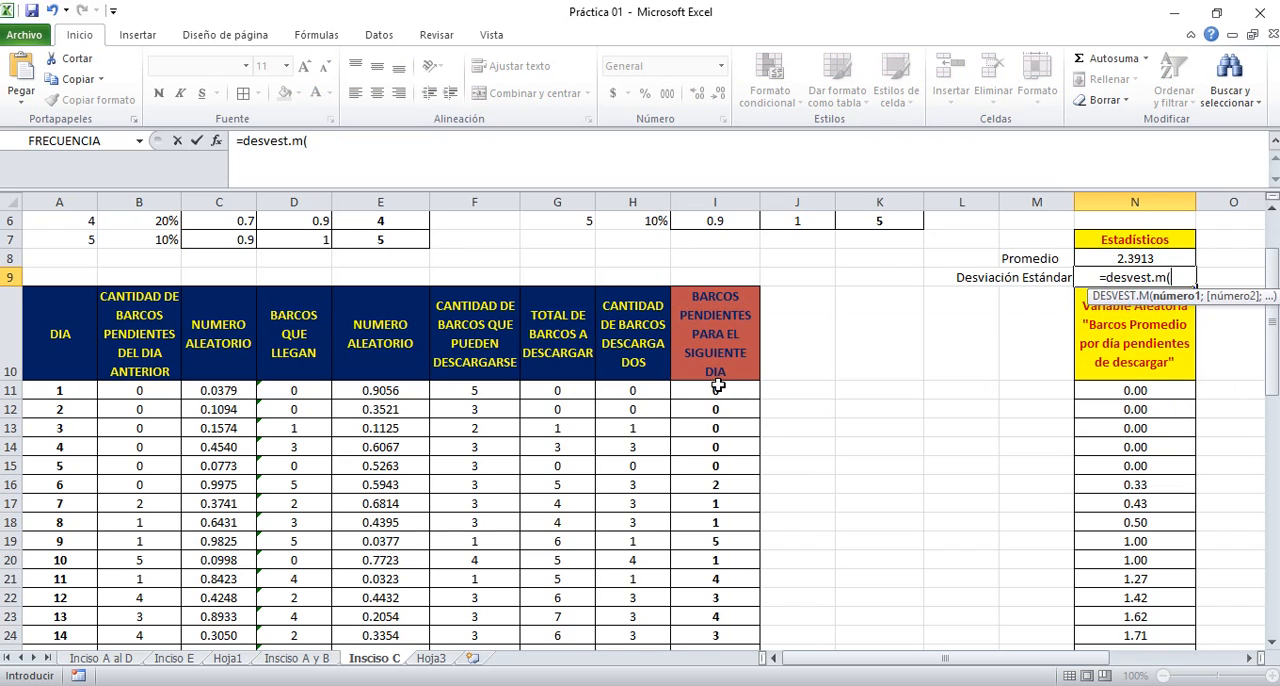
{"action": "left_click_drag", "start_coordinate": [716, 389], "coordinate": [714, 603]}
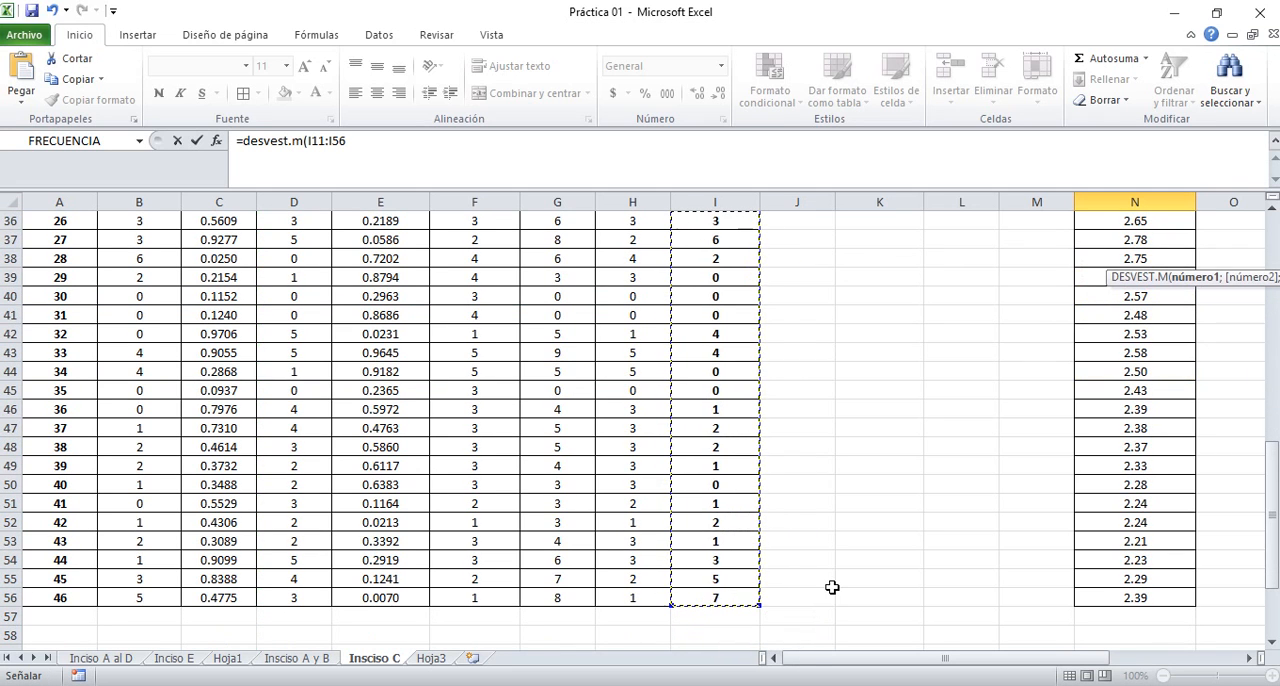
{"action": "key", "text": "Return"}
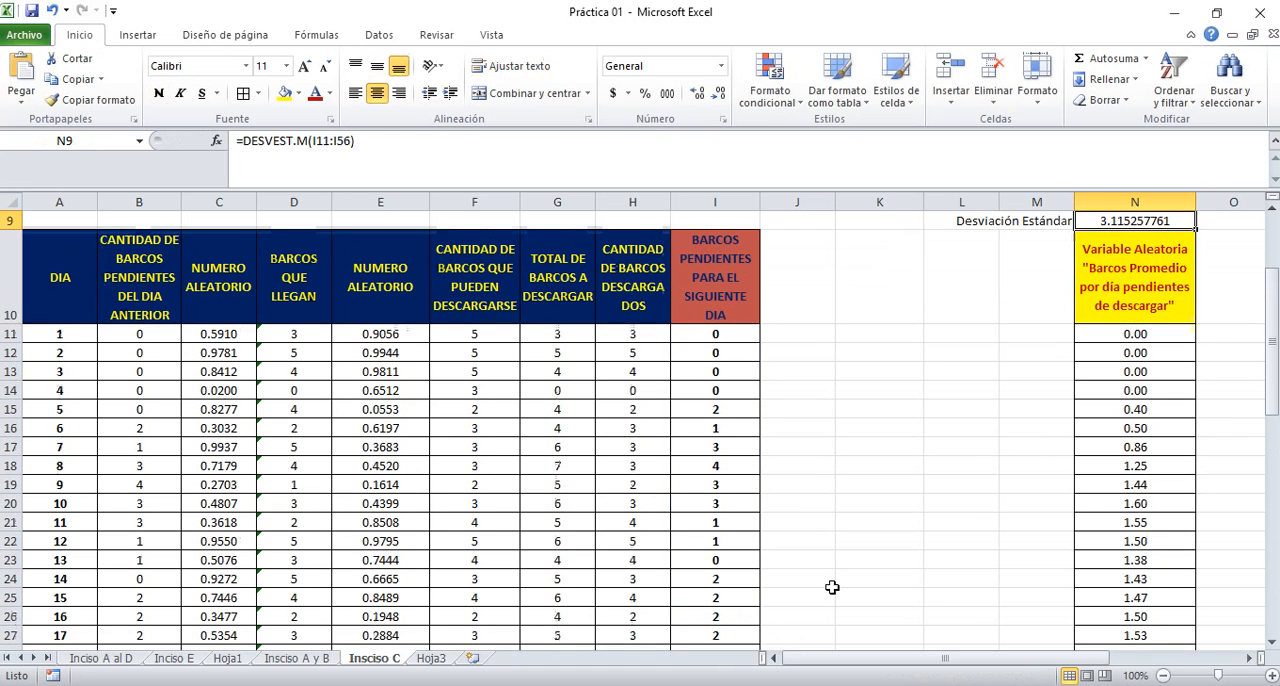
Reduce the standard deviation in N9 to four decimal places
{"action": "key", "text": "Up"}
{"action": "key", "text": "Up"}
{"action": "key", "text": "Up"}
{"action": "key", "text": "Up"}
{"action": "key", "text": "Up"}
{"action": "key", "text": "Down"}
{"action": "key", "text": "Down"}
{"action": "key", "text": "Down"}
{"action": "key", "text": "Down"}
{"action": "key", "text": "Down"}
{"action": "key", "text": "Down"}
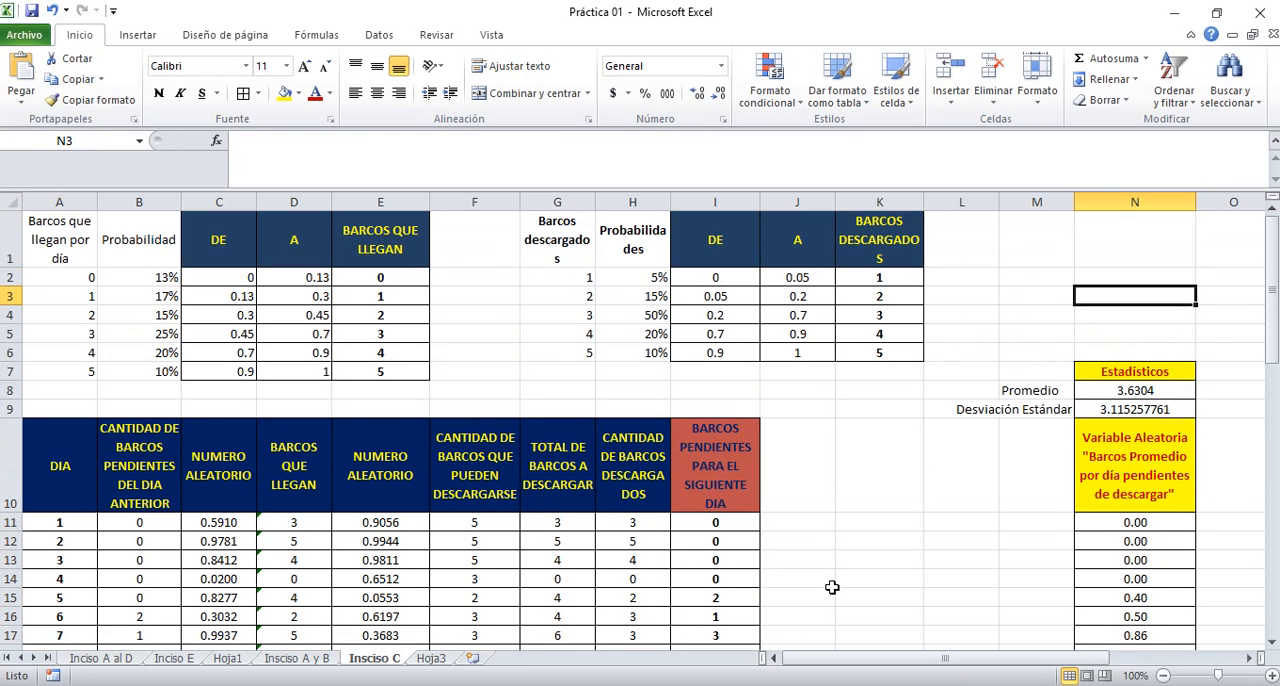
{"action": "key", "text": "Down"}
{"action": "key", "text": "Down"}
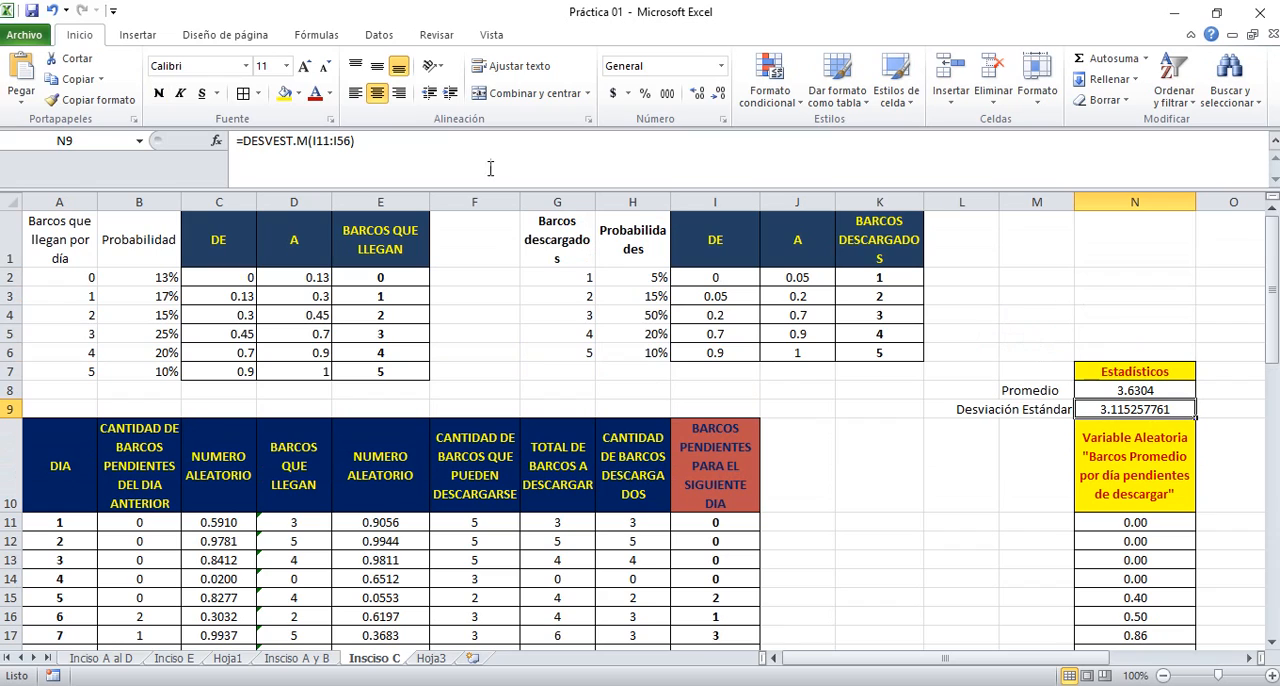
{"action": "left_click", "coordinate": [718, 98]}
{"action": "left_click", "coordinate": [718, 98]}
{"action": "left_click", "coordinate": [718, 98]}
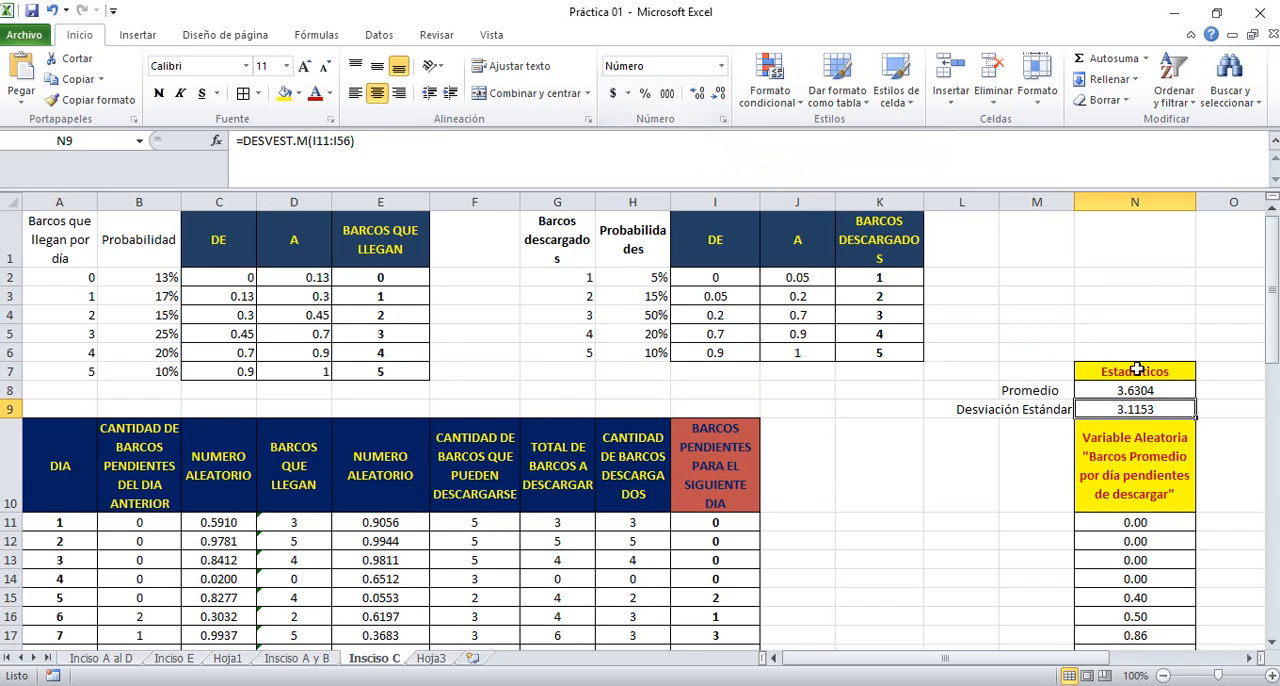
{"action": "left_click", "coordinate": [1121, 392]}
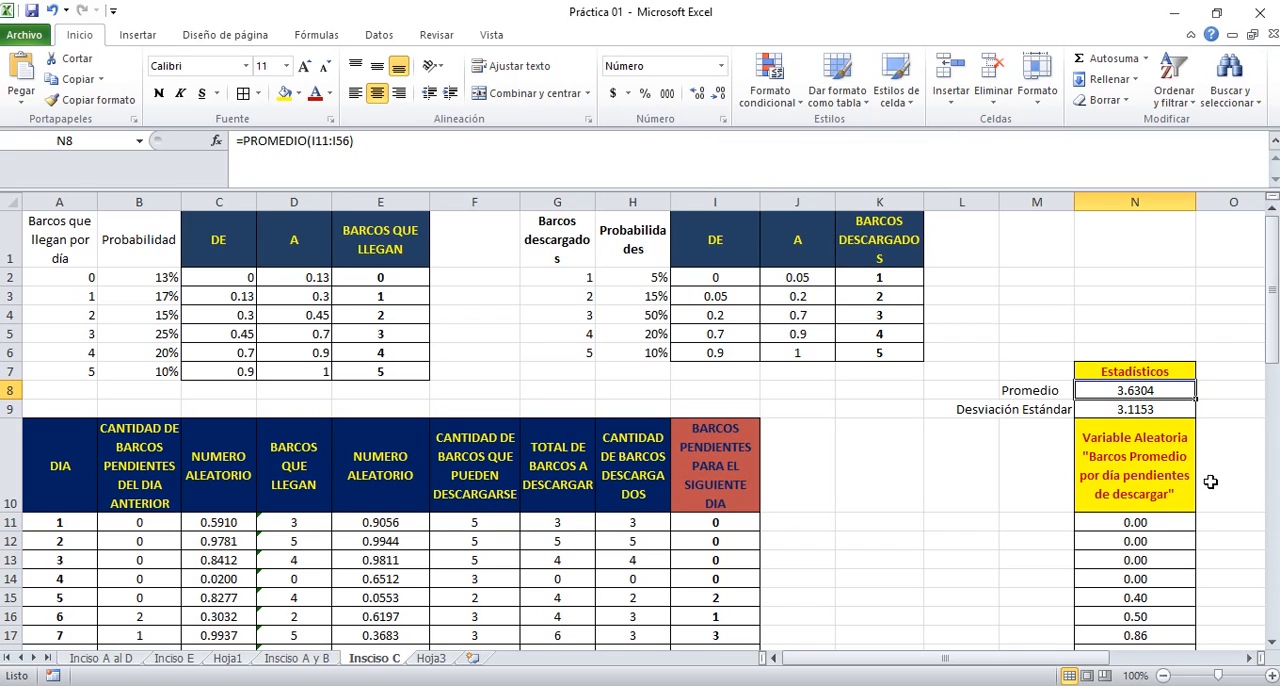
{"action": "key", "text": "Down"}
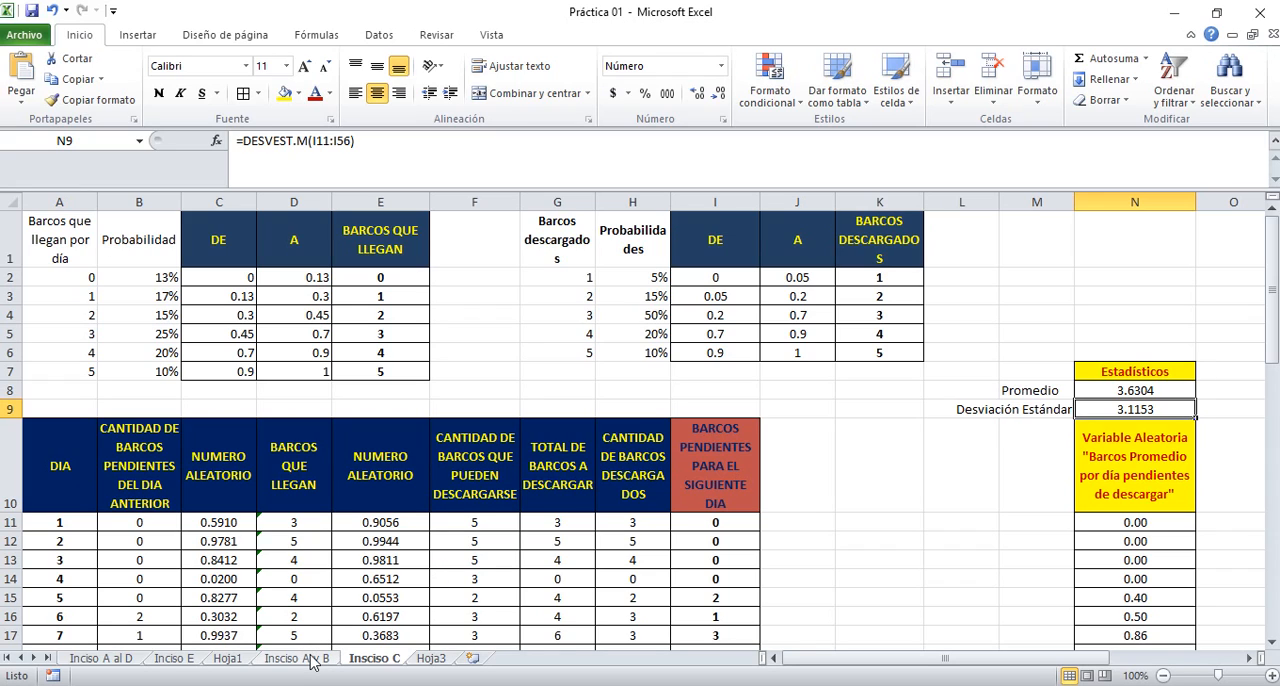
{"action": "left_click", "coordinate": [52, 540]}
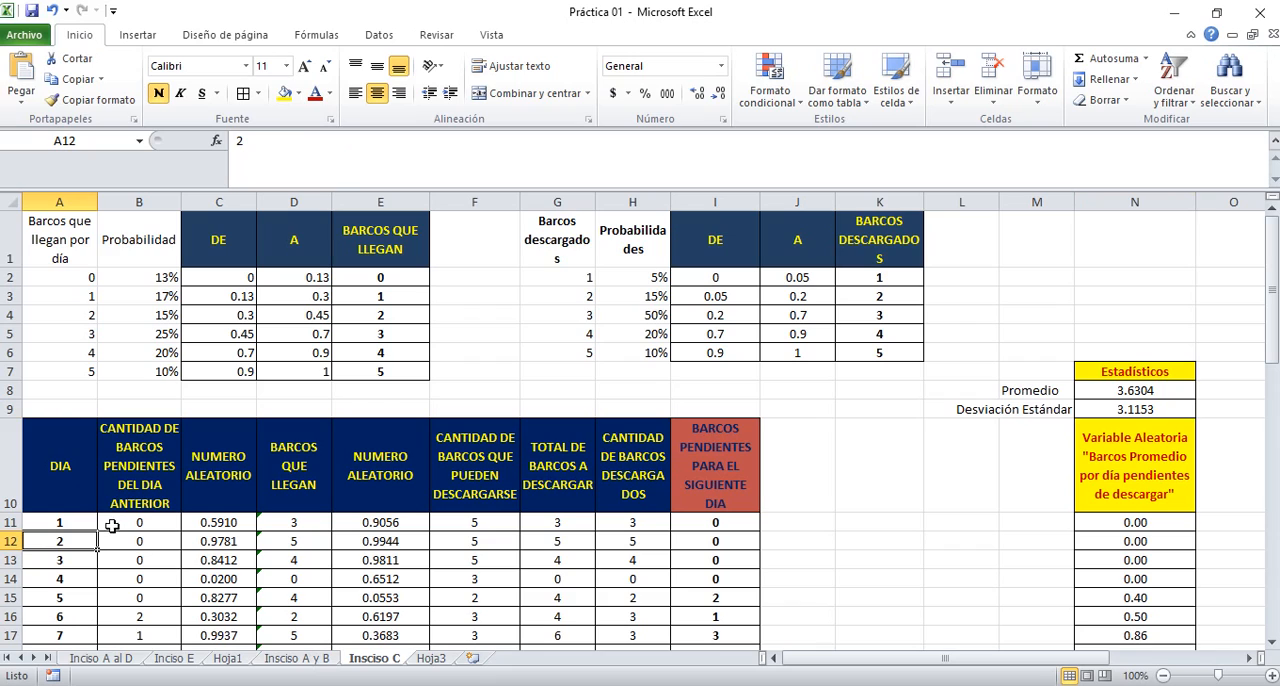
Consult the practice slide in PowerPoint for task d on 10 model replicas and confidence intervals, and return to the Excel workbook
{"action": "left_click", "coordinate": [1124, 316]}
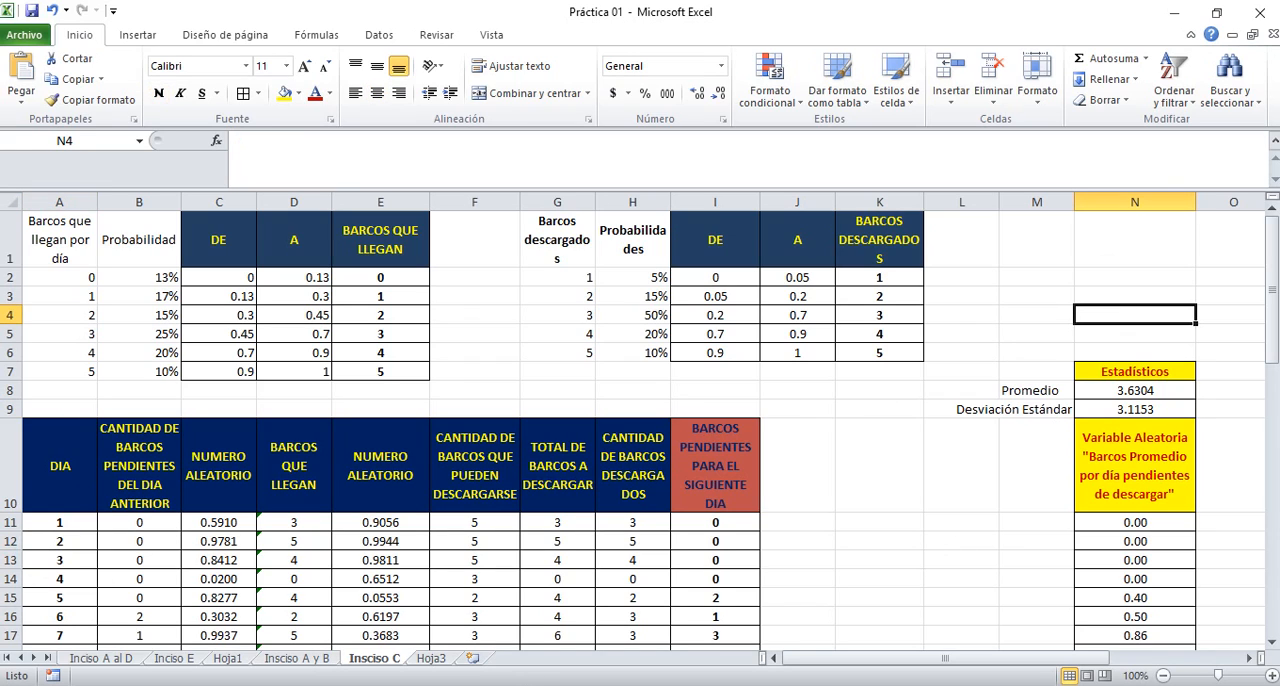
{"action": "left_click", "coordinate": [840, 528]}
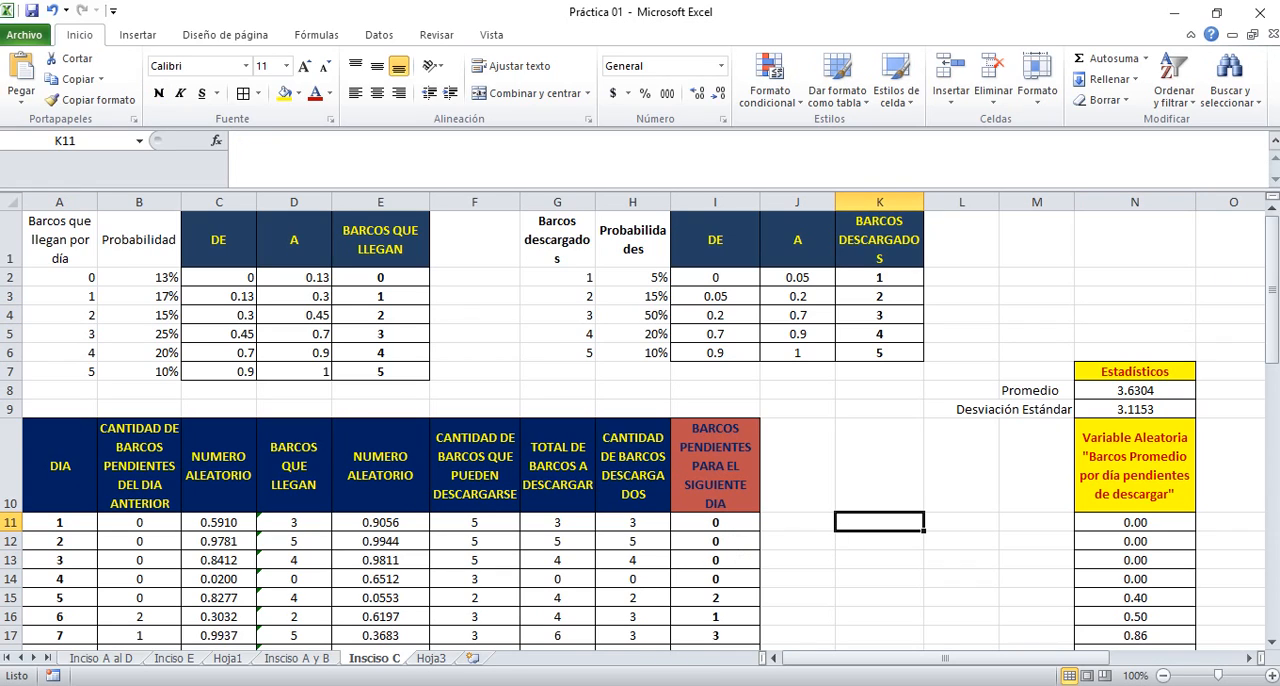
{"action": "key", "text": "alt+Tab"}
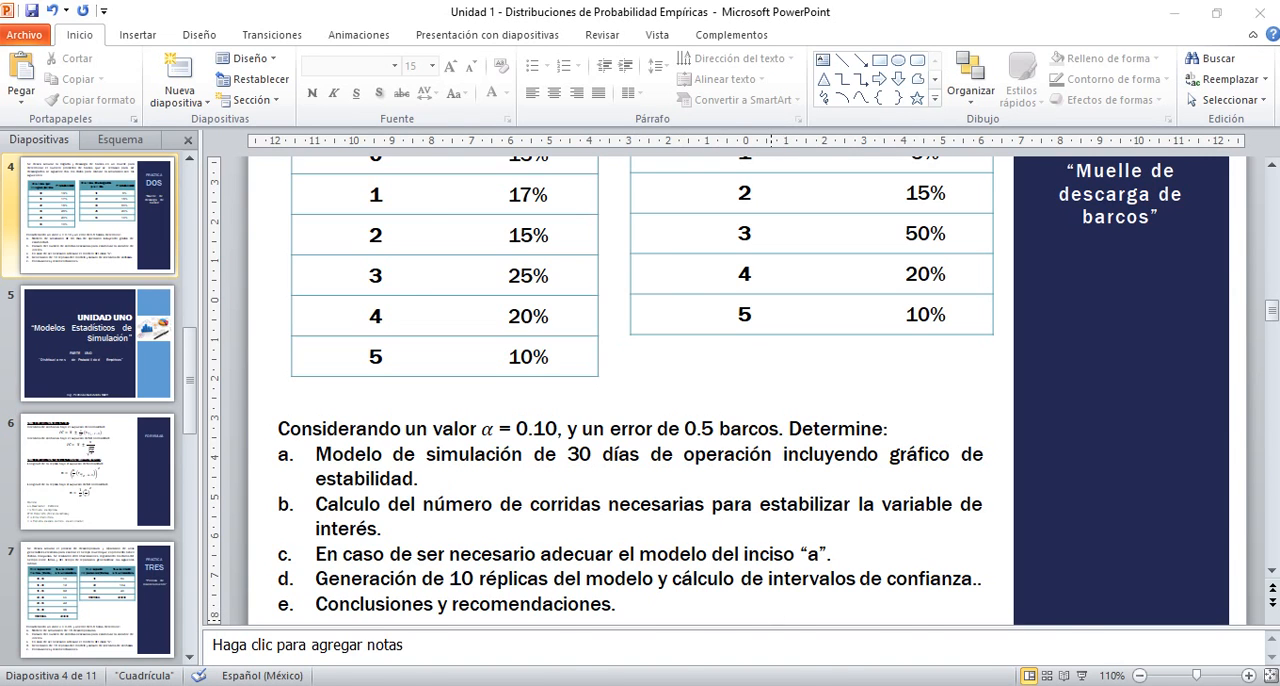
{"action": "key", "text": "alt+Tab"}
{"action": "left_click", "coordinate": [1015, 520]}
{"action": "key", "text": "Right"}
{"action": "key", "text": "Right"}
{"action": "key", "text": "Right"}
{"action": "key", "text": "Right"}
{"action": "key", "text": "Right"}
{"action": "key", "text": "Right"}
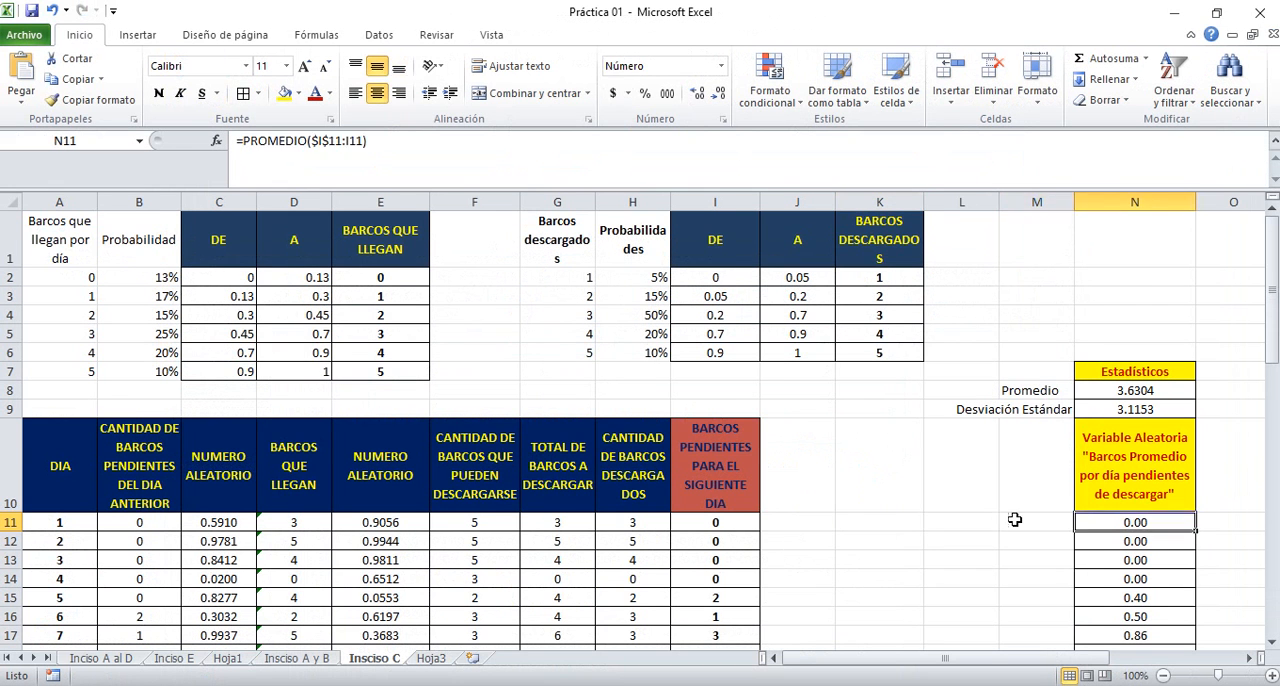
{"action": "key", "text": "Right"}
{"action": "key", "text": "Right"}
{"action": "key", "text": "Right"}
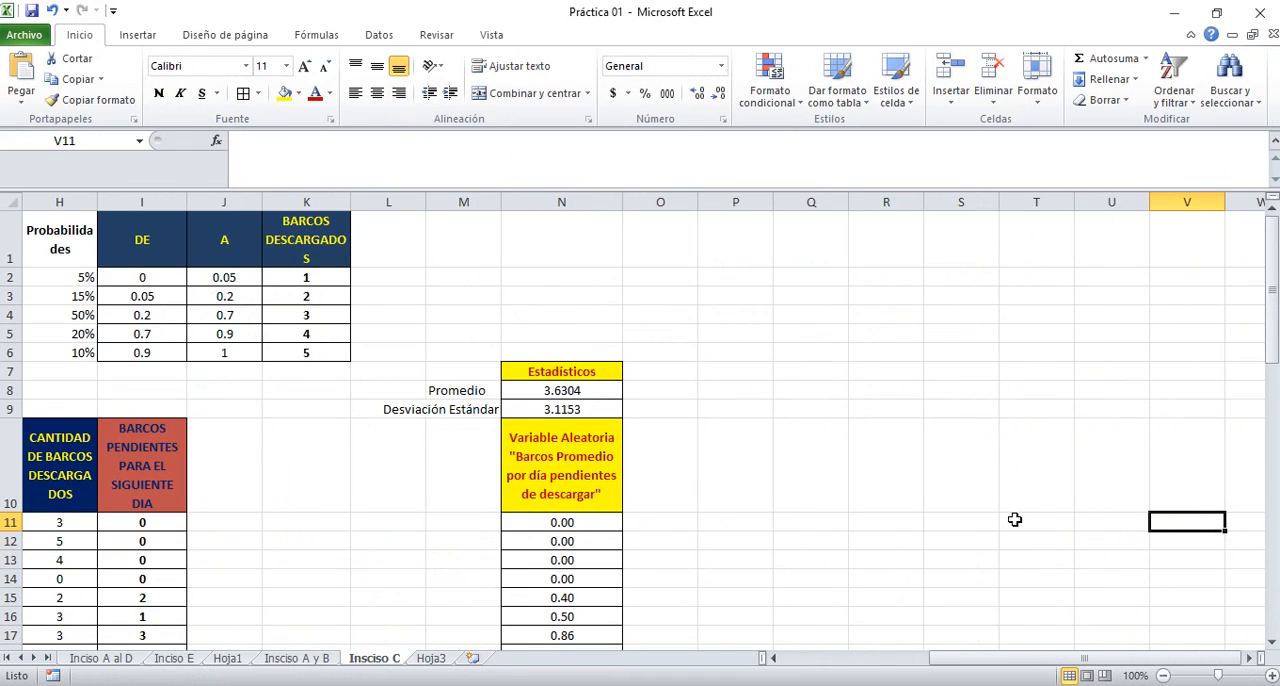
{"action": "left_click", "coordinate": [731, 371]}
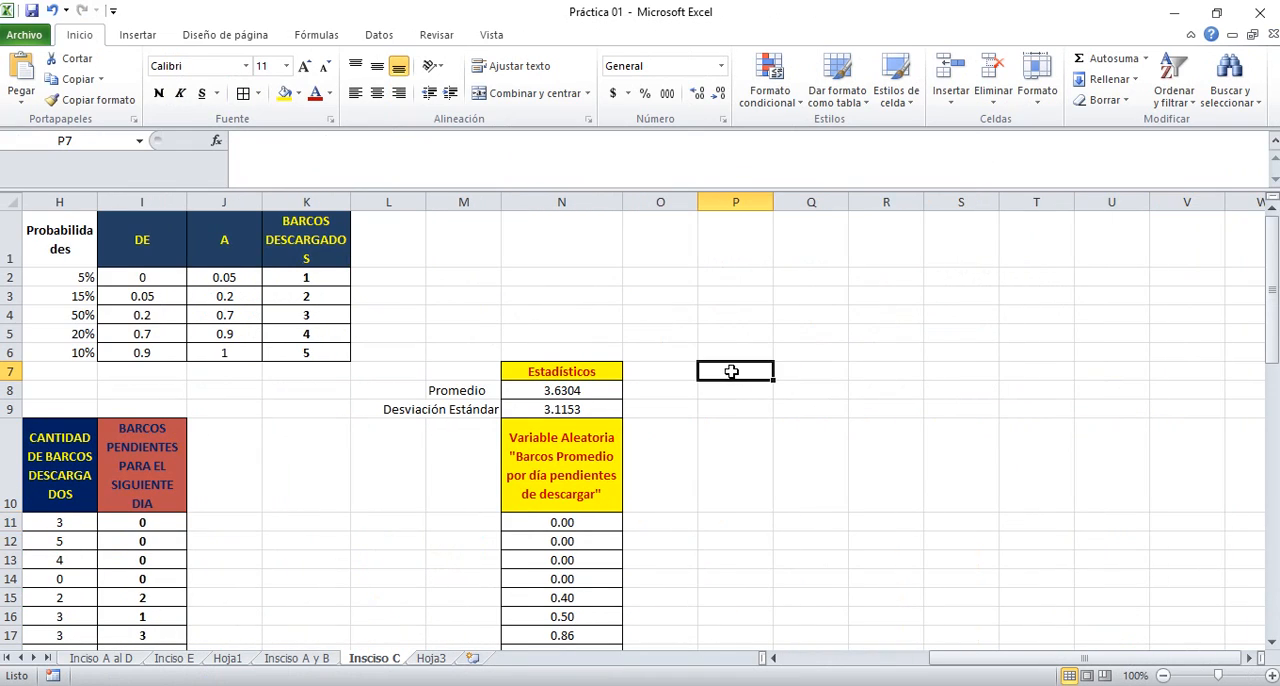
{"action": "left_click", "coordinate": [543, 371]}
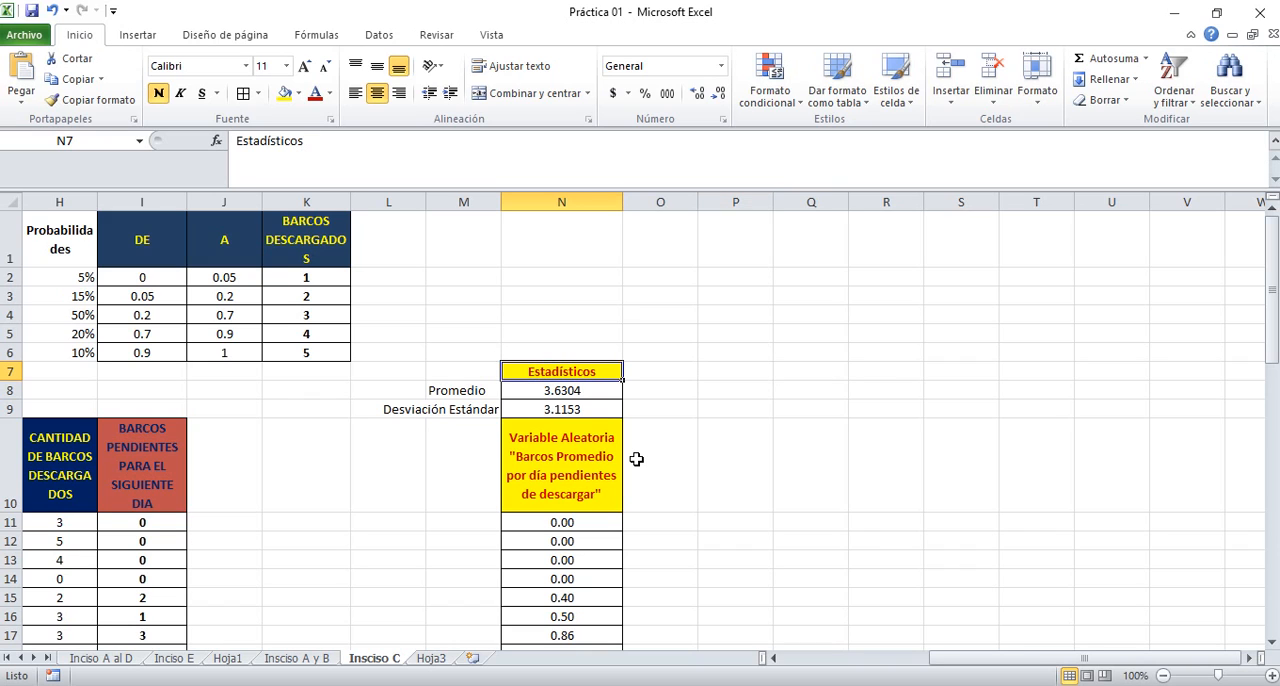
{"action": "key", "text": "Up"}
{"action": "key", "text": "Down"}
{"action": "key", "text": "Down"}
{"action": "key", "text": "Down"}
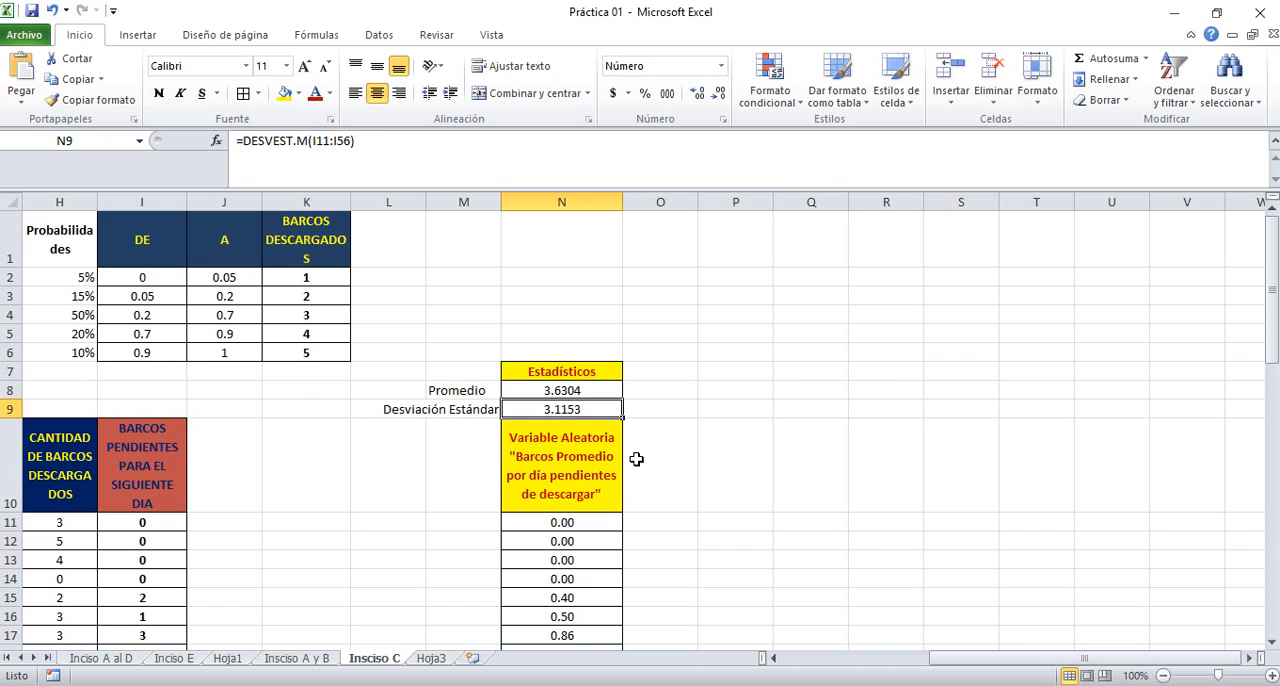
{"action": "key", "text": "Up"}
{"action": "key", "text": "Up"}
{"action": "key", "text": "shift+Down"}
{"action": "key", "text": "shift+Down"}
{"action": "key", "text": "shift+Down"}
{"action": "key", "text": "shift+Down"}
{"action": "key", "text": "shift+Down"}
{"action": "key", "text": "shift+Down"}
{"action": "key", "text": "shift+Down"}
{"action": "key", "text": "shift+Down"}
{"action": "key", "text": "shift+Down"}
{"action": "key", "text": "shift+Down"}
{"action": "key", "text": "shift+Down"}
{"action": "key", "text": "shift+Down"}
{"action": "key", "text": "shift+Down"}
{"action": "key", "text": "shift+Down"}
{"action": "key", "text": "shift+Down"}
{"action": "key", "text": "shift+Down"}
{"action": "key", "text": "shift+Down"}
{"action": "key", "text": "shift+Down"}
{"action": "key", "text": "shift+Down"}
{"action": "key", "text": "shift+Down"}
{"action": "key", "text": "shift+Down"}
{"action": "key", "text": "shift+Down"}
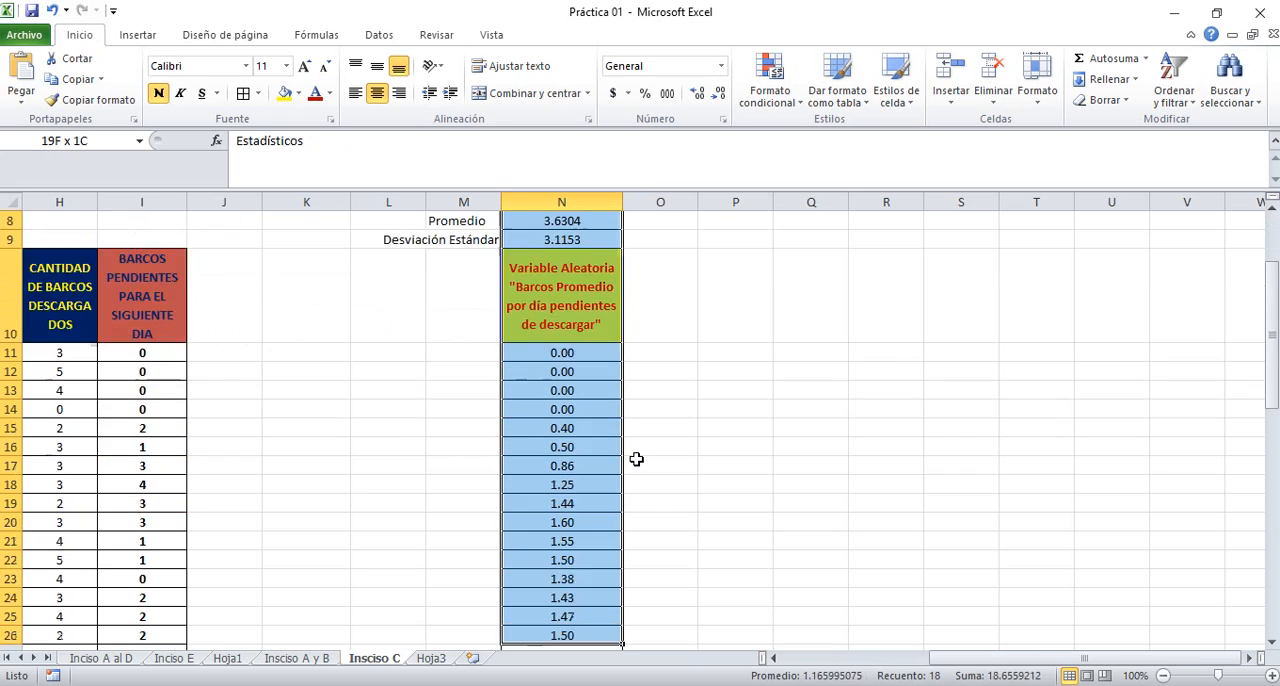
{"action": "key", "text": "Up"}
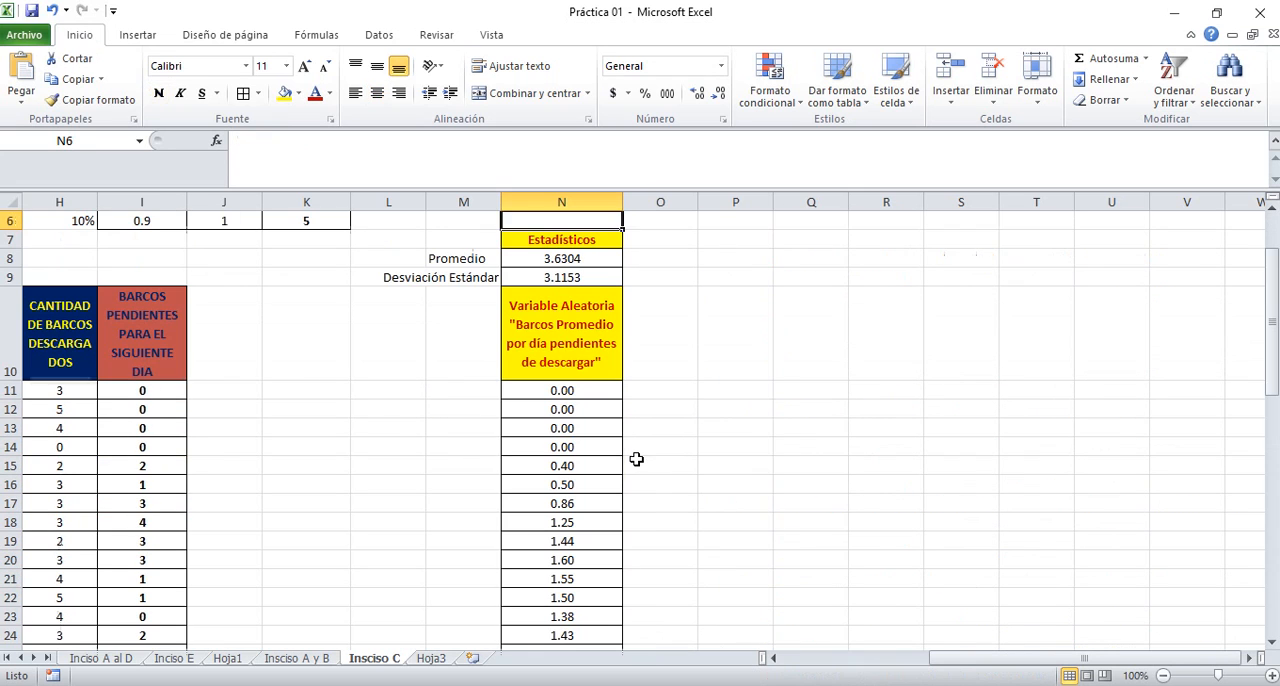
Clear the old normality note, pending-ships list and run-length calculations in columns P to V from row 33 down
{"action": "left_click", "coordinate": [732, 387]}
{"action": "key", "text": "ctrl+Down"}
{"action": "key", "text": "Right"}
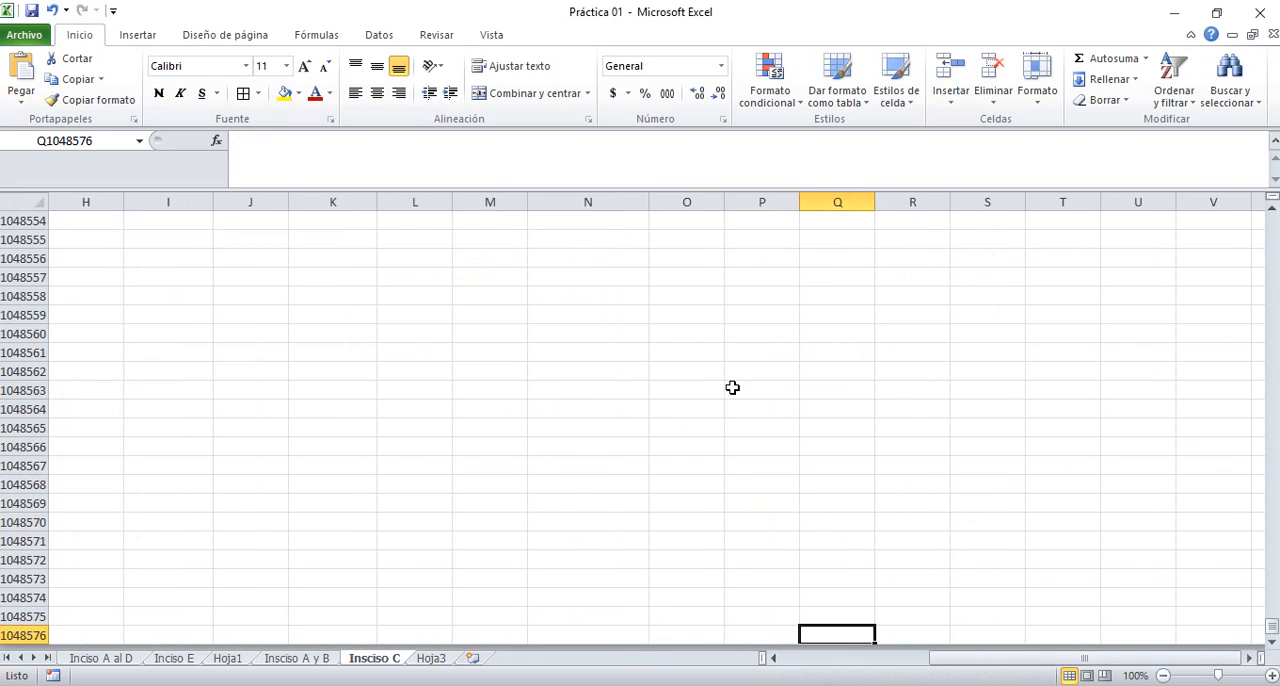
{"action": "key", "text": "ctrl+Up"}
{"action": "key", "text": "Left"}
{"action": "key", "text": "ctrl+Down"}
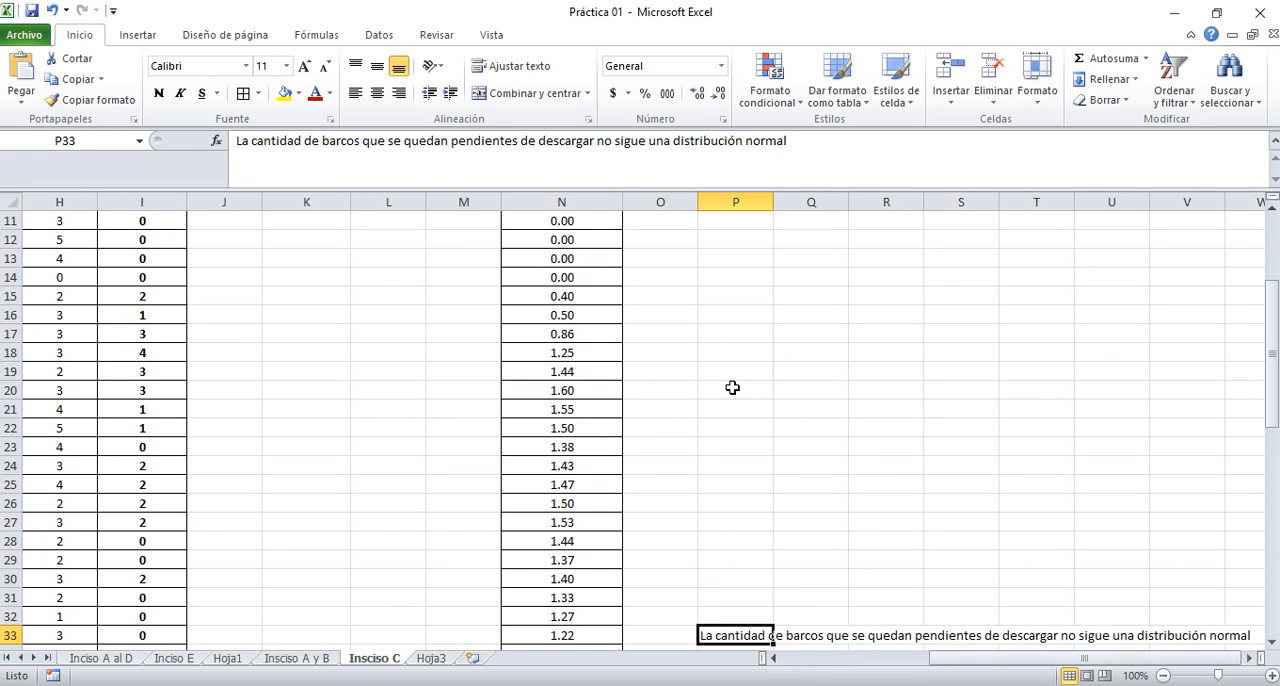
{"action": "key", "text": "shift+Down"}
{"action": "key", "text": "shift+Down"}
{"action": "key", "text": "shift+Down"}
{"action": "key", "text": "shift+Down"}
{"action": "key", "text": "shift+Down"}
{"action": "key", "text": "shift+Down"}
{"action": "key", "text": "shift+Down"}
{"action": "key", "text": "shift+Down"}
{"action": "key", "text": "shift+Down"}
{"action": "key", "text": "shift+Down"}
{"action": "key", "text": "shift+Down"}
{"action": "key", "text": "shift+Down"}
{"action": "key", "text": "shift+Down"}
{"action": "key", "text": "shift+Down"}
{"action": "key", "text": "shift+Down"}
{"action": "key", "text": "shift+Down"}
{"action": "key", "text": "shift+Down"}
{"action": "key", "text": "shift+Down"}
{"action": "key", "text": "shift+Down"}
{"action": "key", "text": "shift+Right"}
{"action": "key", "text": "shift+Right"}
{"action": "key", "text": "shift+Right"}
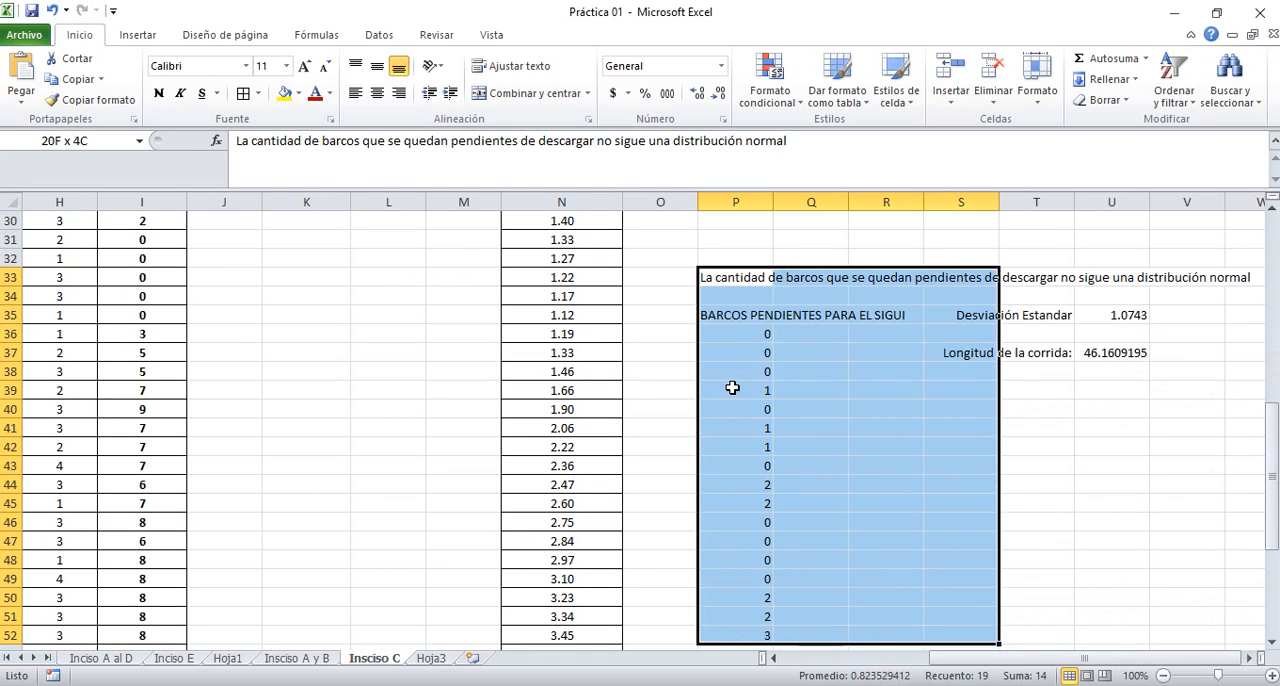
{"action": "key", "text": "shift+Right"}
{"action": "key", "text": "shift+Right"}
{"action": "key", "text": "shift+Right"}
{"action": "key", "text": "shift+Down"}
{"action": "key", "text": "shift+Down"}
{"action": "key", "text": "shift+Down"}
{"action": "key", "text": "shift+Down"}
{"action": "key", "text": "shift+Down"}
{"action": "key", "text": "shift+Down"}
{"action": "key", "text": "shift+Down"}
{"action": "key", "text": "shift+Down"}
{"action": "key", "text": "shift+Down"}
{"action": "key", "text": "shift+Down"}
{"action": "key", "text": "shift+Down"}
{"action": "key", "text": "shift+Down"}
{"action": "key", "text": "shift+Down"}
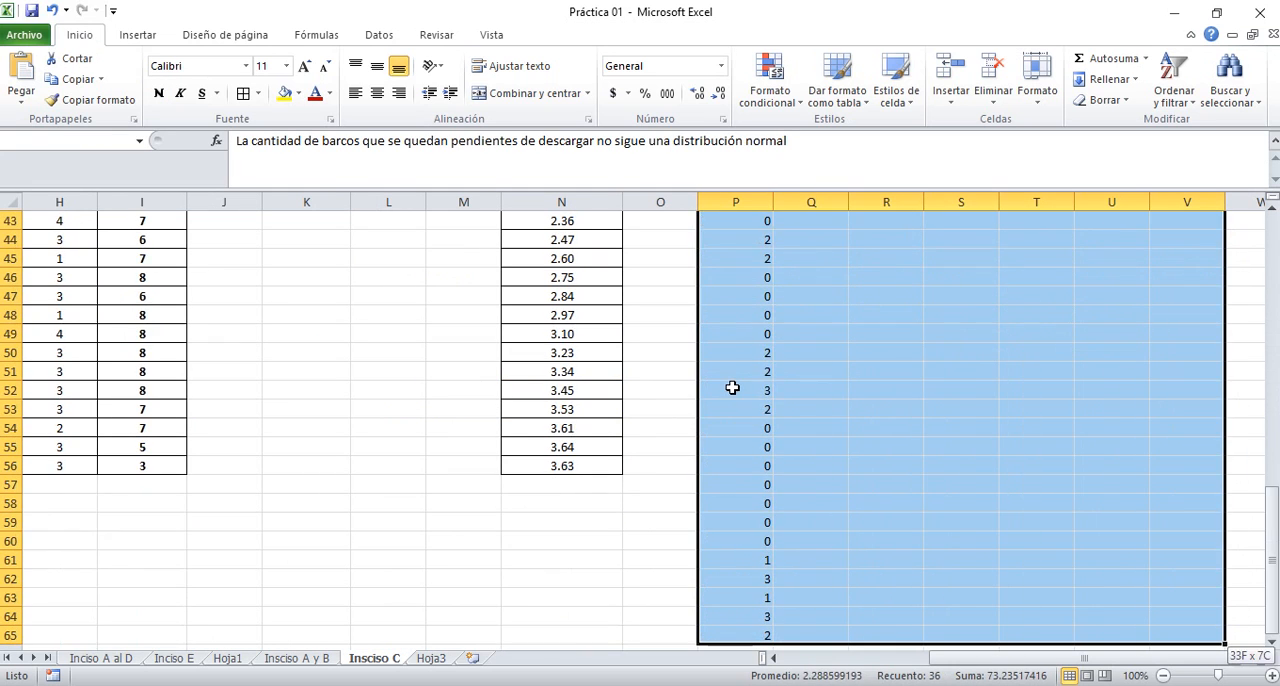
{"action": "key", "text": "Delete"}
{"action": "key", "text": "Down"}
{"action": "key", "text": "Left"}
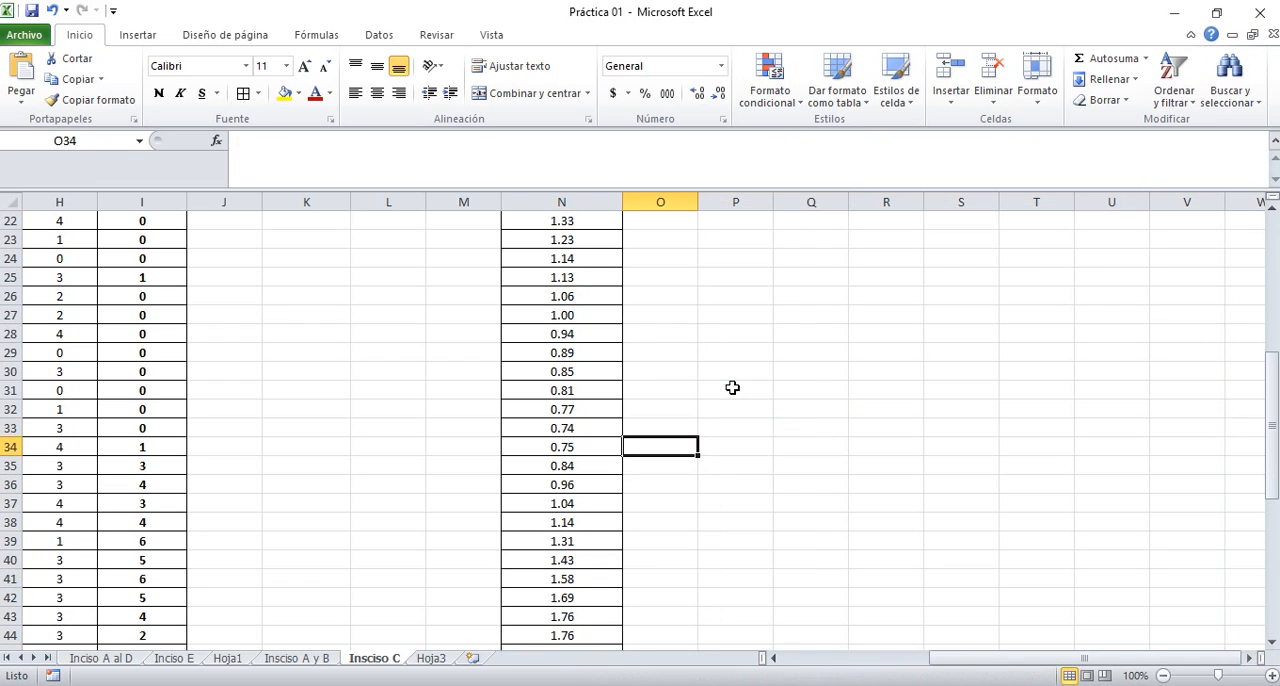
{"action": "key", "text": "Right"}
{"action": "key", "text": "ctrl+Down"}
{"action": "key", "text": "ctrl+Up"}
Copy the statistics and average pending-ships column, N7:N56
{"action": "key", "text": "Left"}
{"action": "key", "text": "Down"}
{"action": "key", "text": "Down"}
{"action": "key", "text": "Down"}
{"action": "key", "text": "Down"}
{"action": "key", "text": "Down"}
{"action": "key", "text": "Down"}
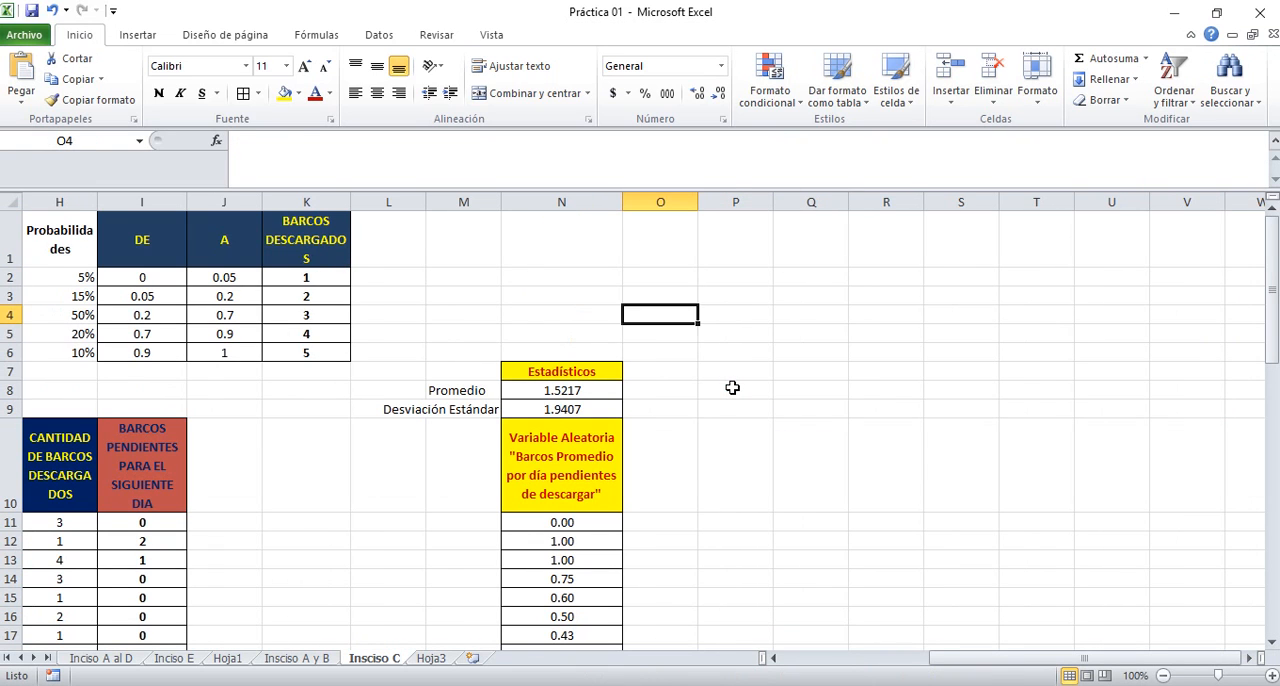
{"action": "key", "text": "Left"}
{"action": "key", "text": "shift+Down"}
{"action": "key", "text": "shift+Down"}
{"action": "key", "text": "shift+Down"}
{"action": "key", "text": "shift+Down"}
{"action": "key", "text": "shift+Down"}
{"action": "key", "text": "shift+Down"}
{"action": "key", "text": "shift+Down"}
{"action": "key", "text": "shift+Down"}
{"action": "key", "text": "shift+Down"}
{"action": "key", "text": "shift+Down"}
{"action": "key", "text": "shift+Down"}
{"action": "key", "text": "shift+Down"}
{"action": "key", "text": "shift+Down"}
{"action": "key", "text": "shift+Down"}
{"action": "key", "text": "shift+Down"}
{"action": "key", "text": "shift+Down"}
{"action": "key", "text": "shift+Down"}
{"action": "key", "text": "shift+Down"}
{"action": "key", "text": "shift+Down"}
{"action": "key", "text": "shift+Down"}
{"action": "key", "text": "shift+Down"}
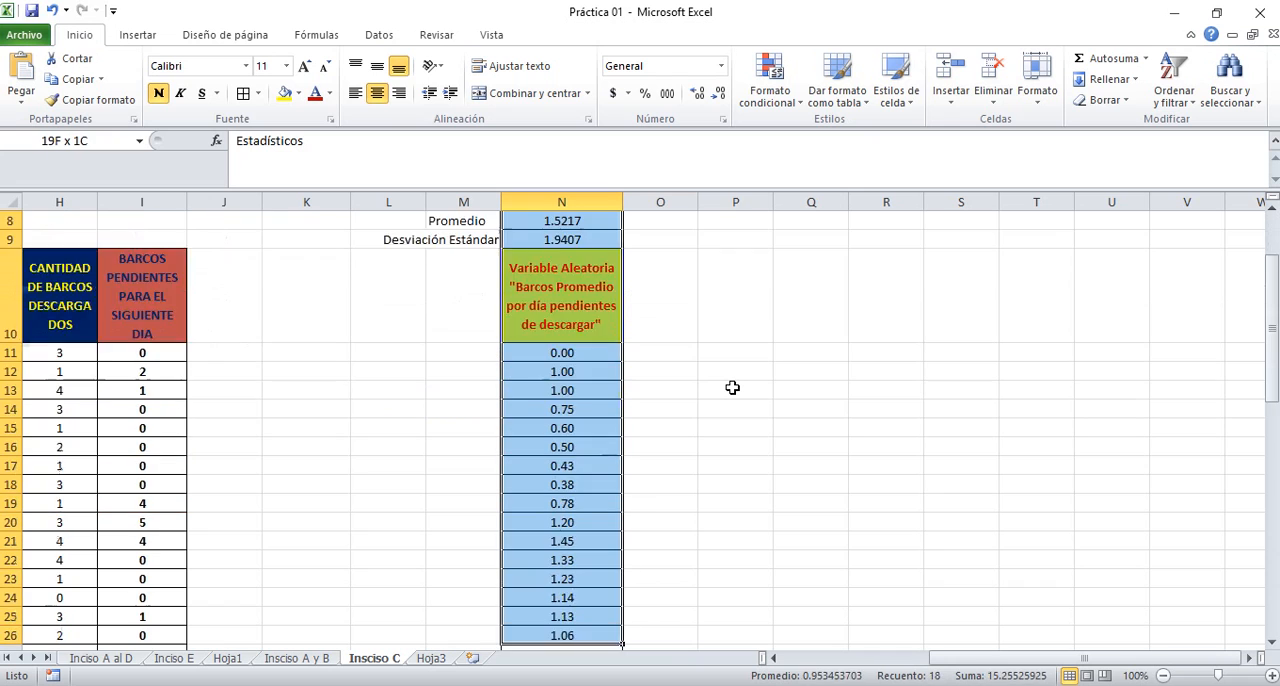
{"action": "key", "text": "shift+Down"}
{"action": "key", "text": "shift+Down"}
{"action": "key", "text": "shift+Down"}
{"action": "key", "text": "shift+Down"}
{"action": "key", "text": "shift+Down"}
{"action": "key", "text": "shift+Down"}
{"action": "key", "text": "shift+Down"}
{"action": "key", "text": "shift+Down"}
{"action": "key", "text": "shift+Down"}
{"action": "key", "text": "shift+Down"}
{"action": "key", "text": "shift+Down"}
{"action": "key", "text": "shift+Down"}
{"action": "key", "text": "shift+Down"}
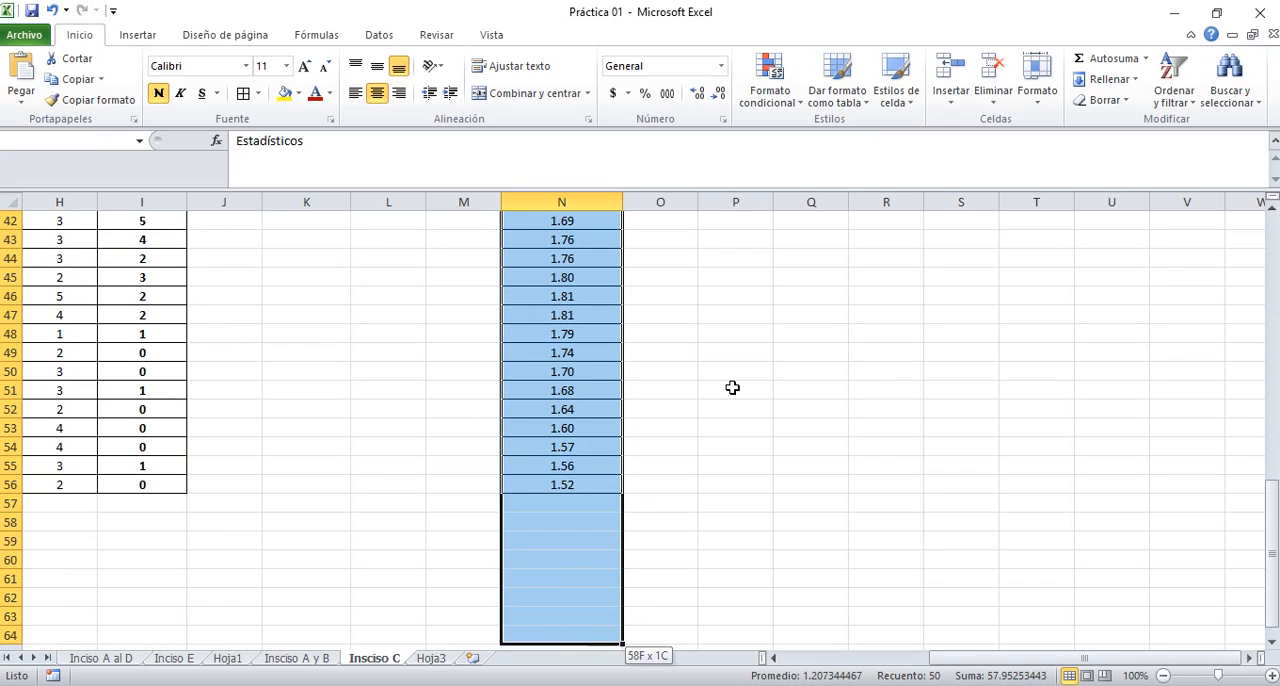
{"action": "key", "text": "shift+Up"}
{"action": "key", "text": "shift+Up"}
{"action": "key", "text": "shift+Up"}
{"action": "key", "text": "shift+Up"}
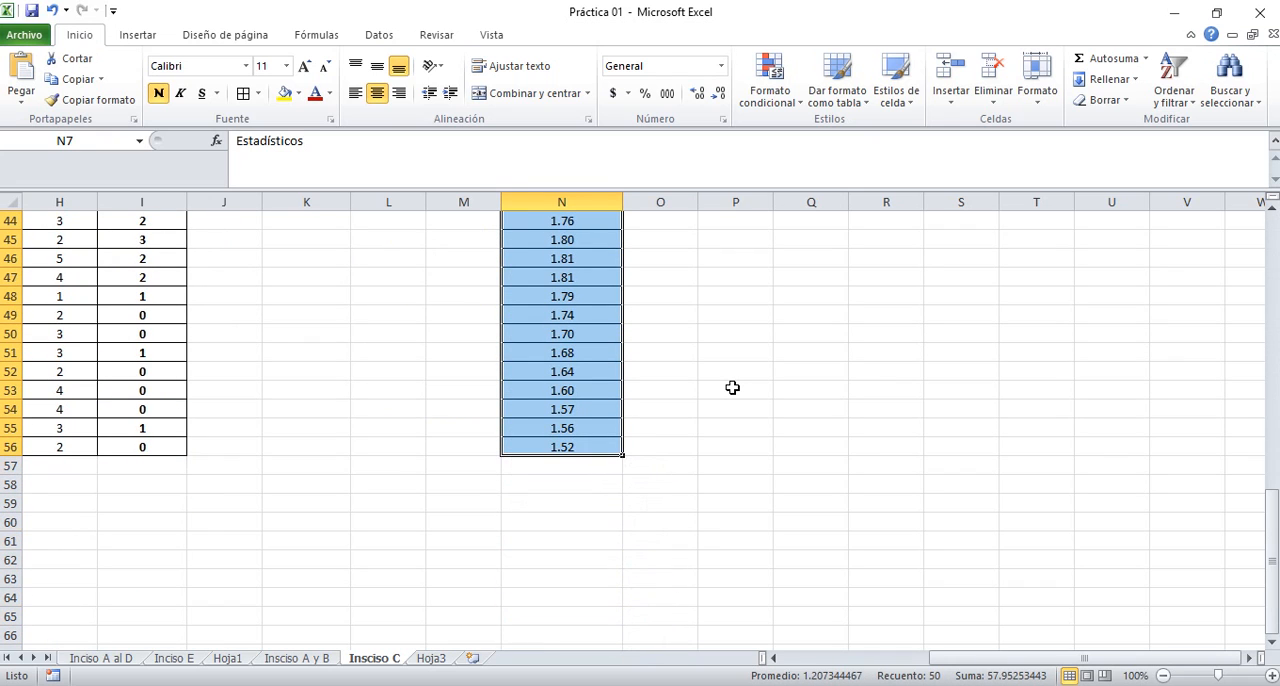
{"action": "key", "text": "ctrl+c"}
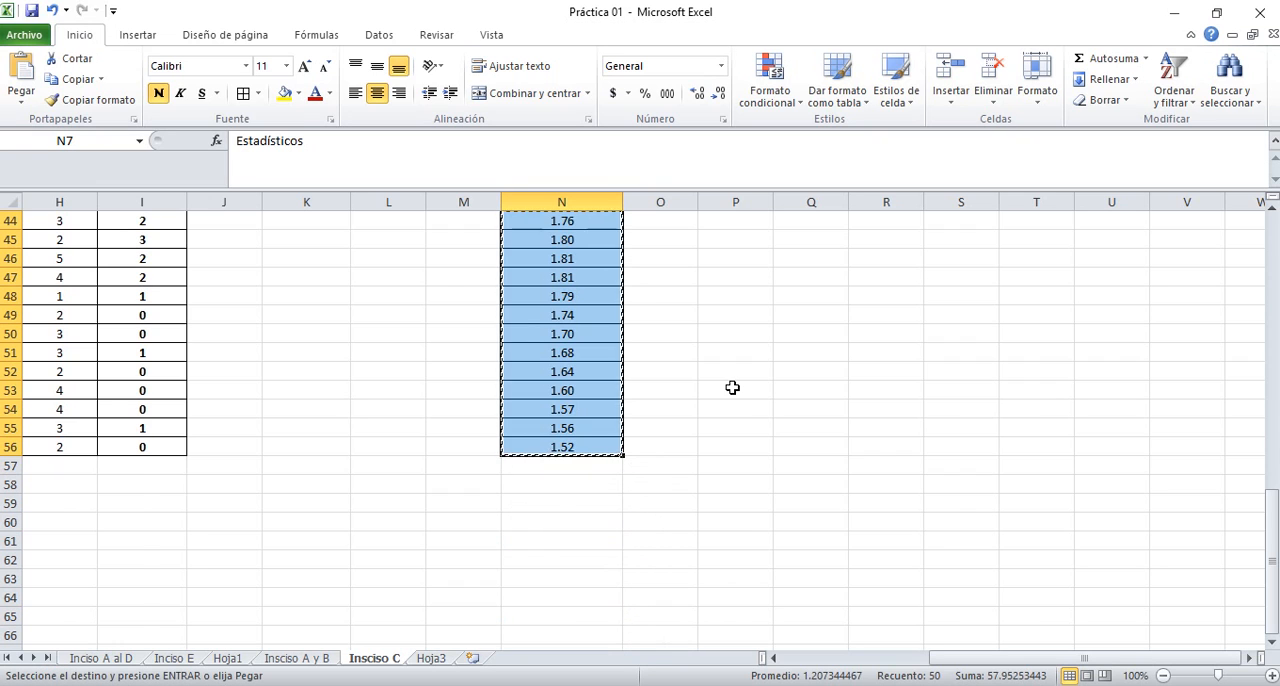
Narrow column O to a thin spacer and paste the copied column at P7 as values with source formatting
{"action": "key", "text": "ctrl+Up"}
{"action": "key", "text": "ctrl+Up"}
{"action": "key", "text": "Down"}
{"action": "key", "text": "Down"}
{"action": "key", "text": "Down"}
{"action": "key", "text": "Down"}
{"action": "key", "text": "Down"}
{"action": "key", "text": "Down"}
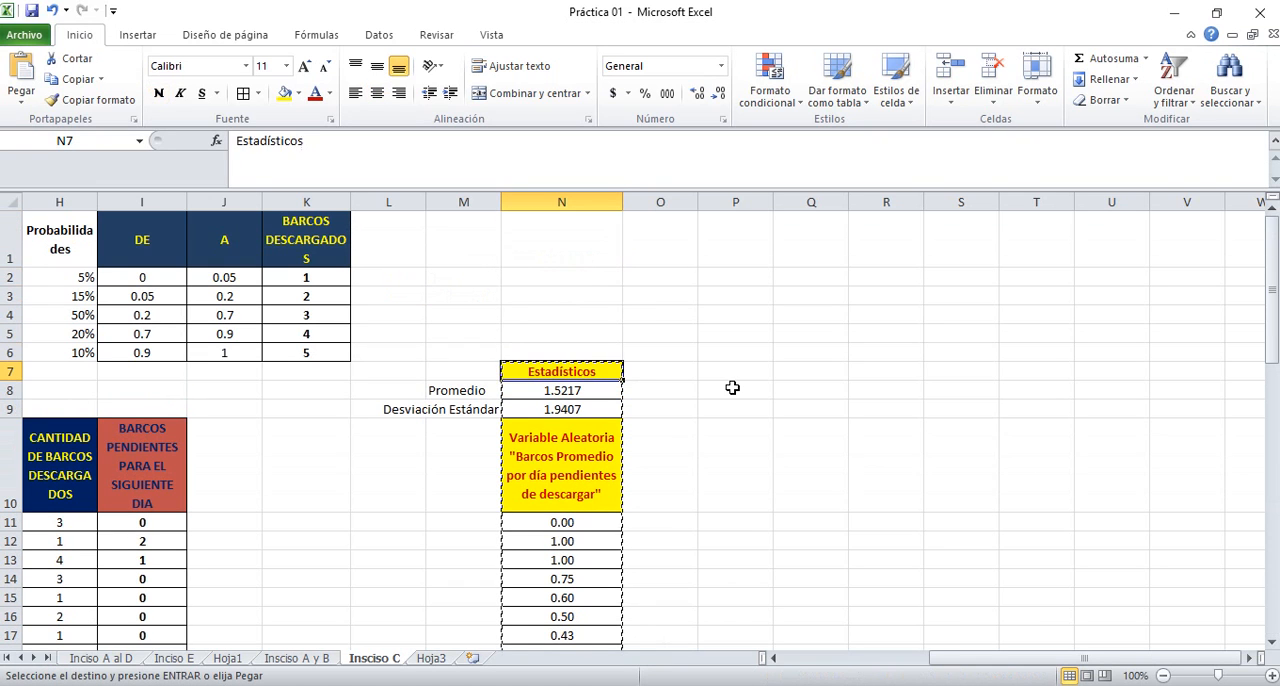
{"action": "key", "text": "Right"}
{"action": "key", "text": "Right"}
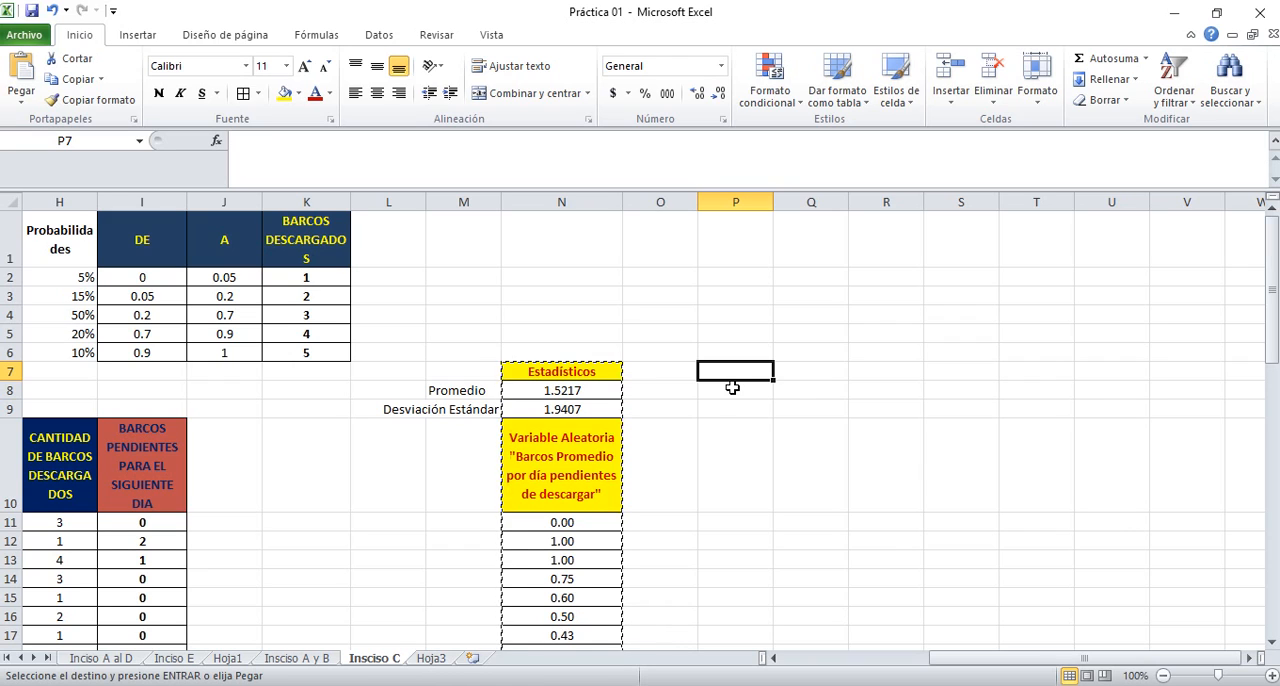
{"action": "left_click_drag", "start_coordinate": [698, 202], "coordinate": [647, 192]}
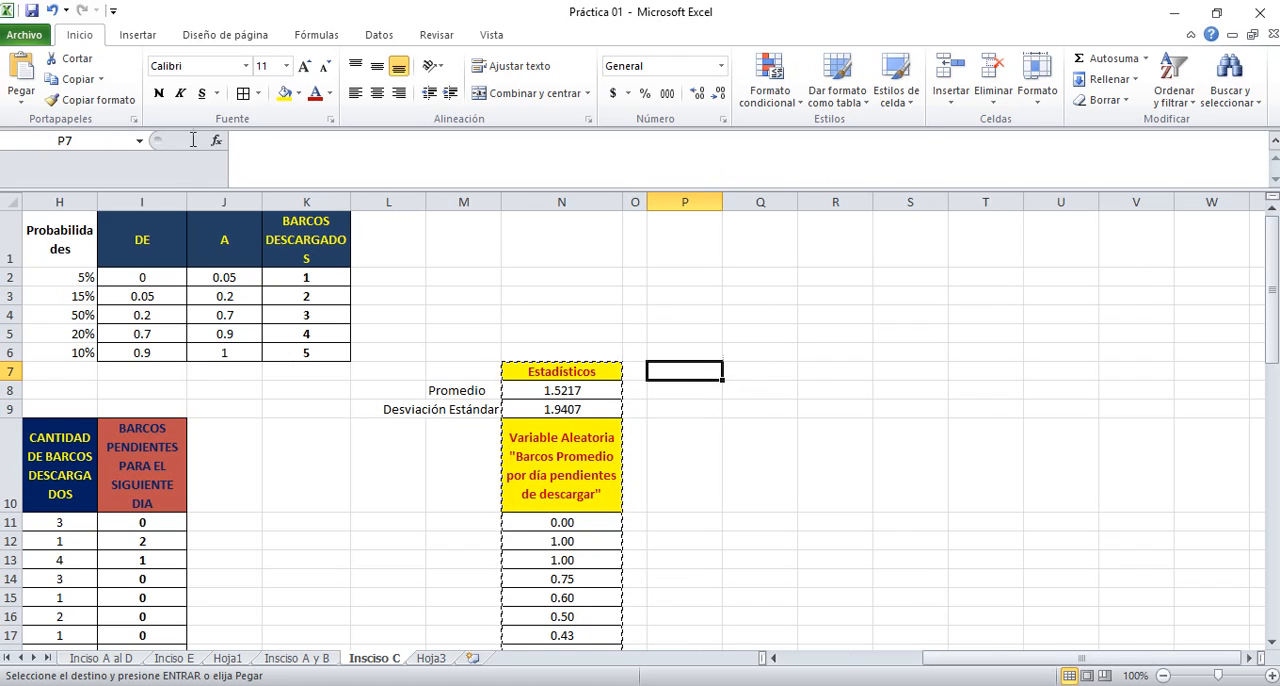
{"action": "right_click", "coordinate": [686, 370]}
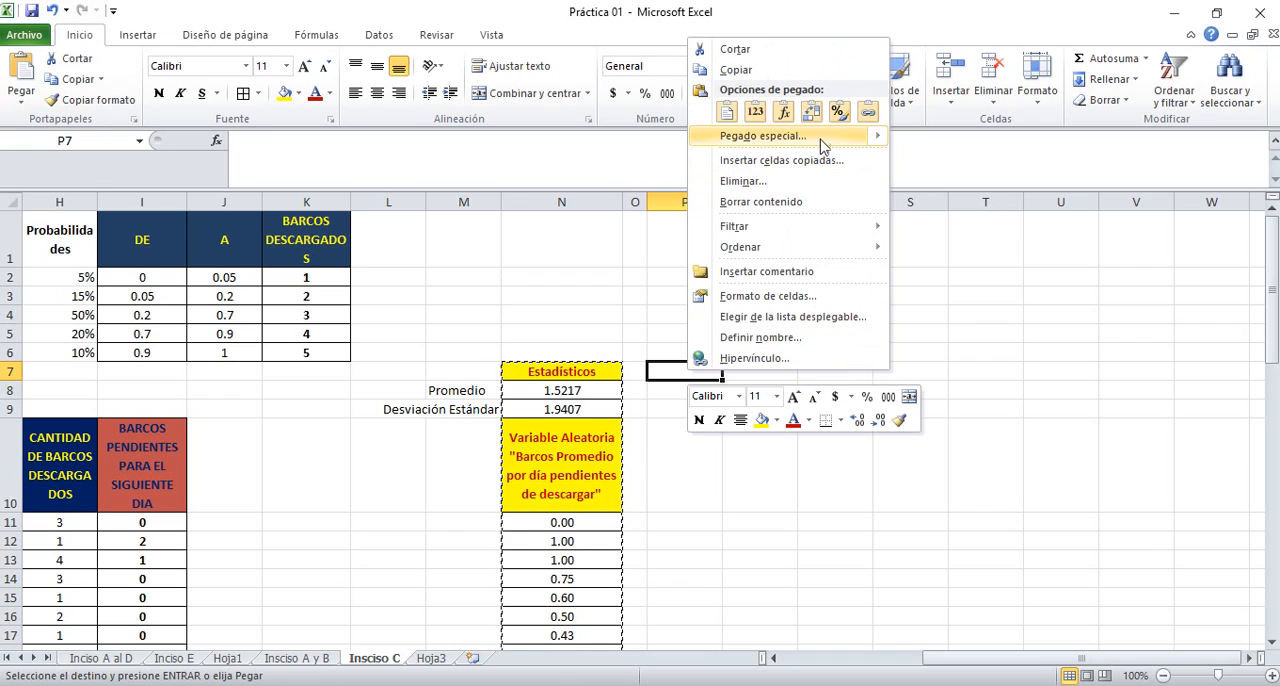
{"action": "mouse_move", "coordinate": [831, 135]}
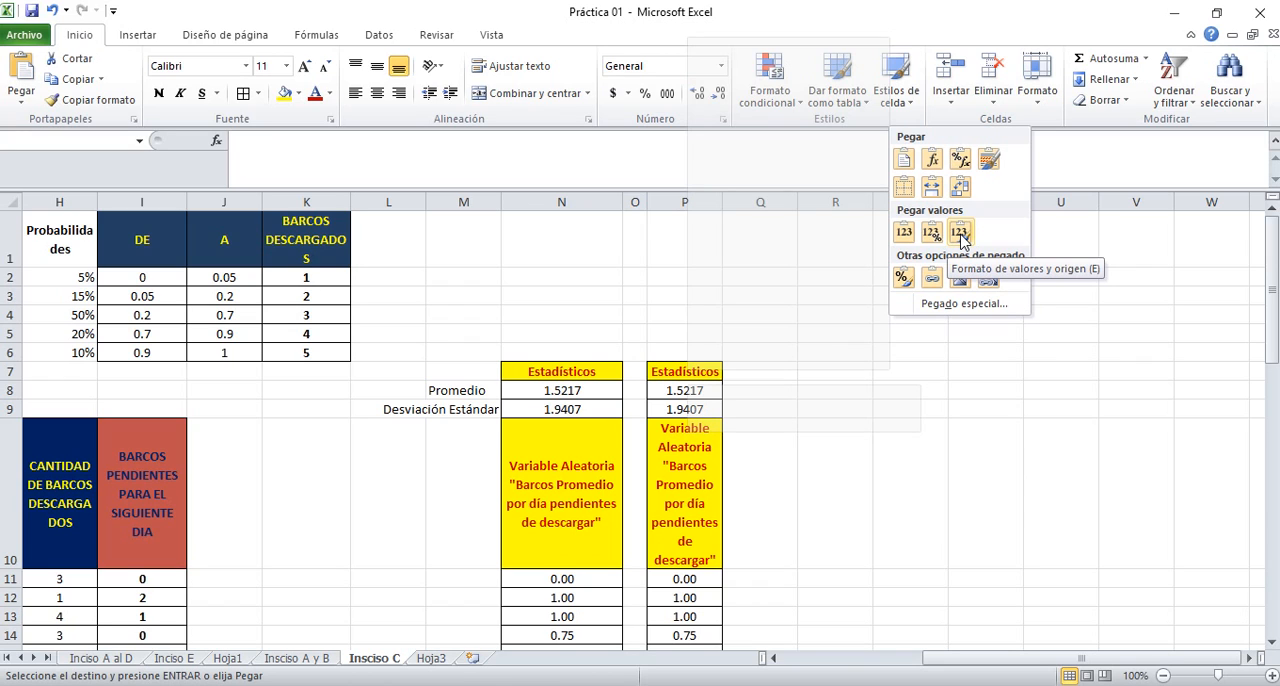
{"action": "left_click", "coordinate": [960, 233]}
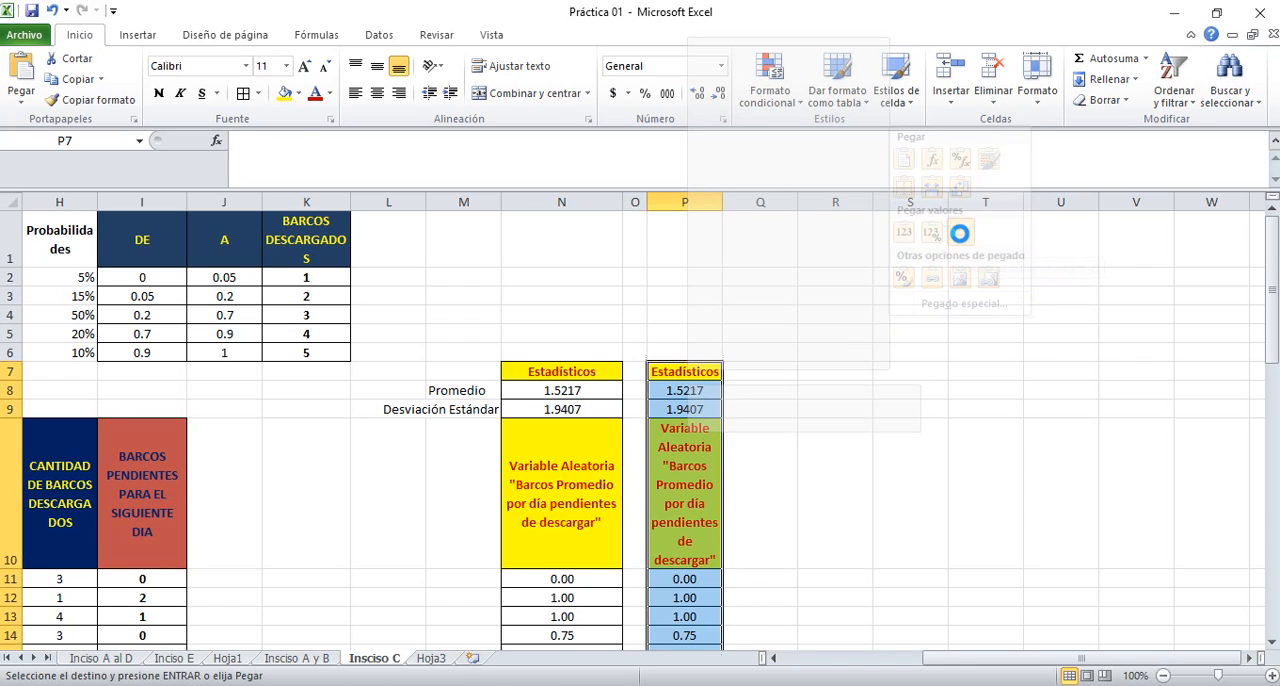
Paste the second replica of the copied statistics column at Q7 as values with source formatting
{"action": "left_click", "coordinate": [762, 371]}
{"action": "right_click", "coordinate": [762, 372]}
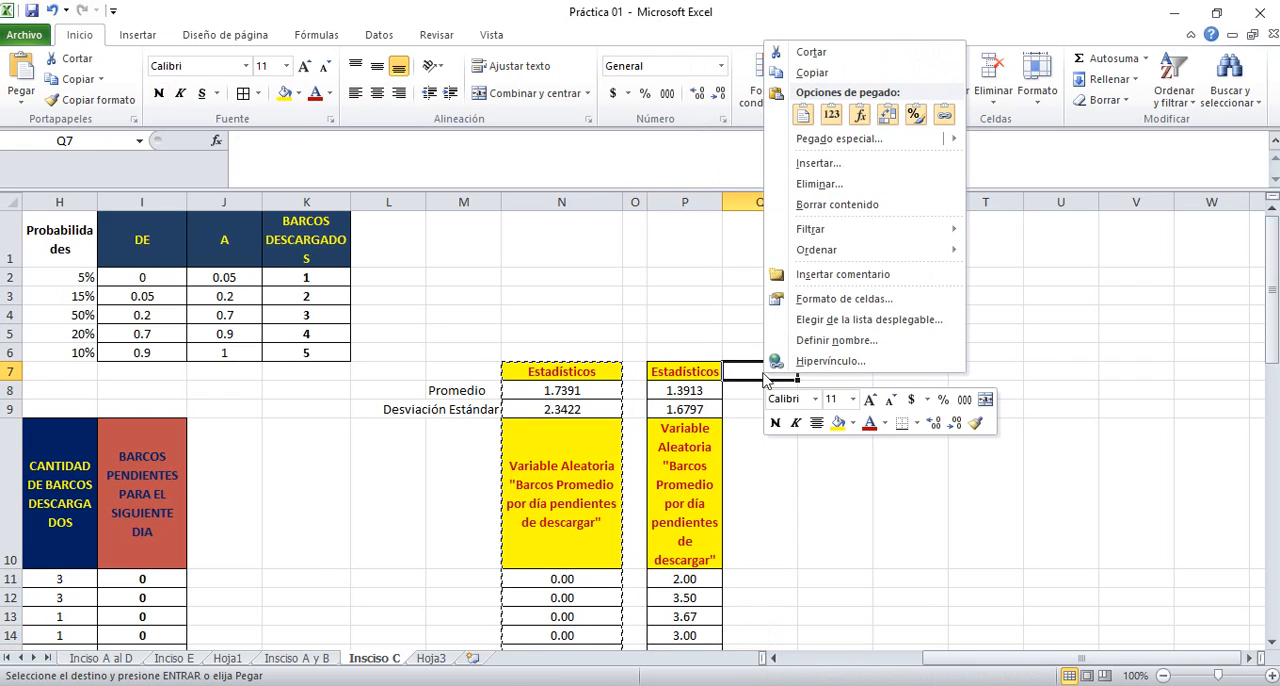
{"action": "mouse_move", "coordinate": [920, 143]}
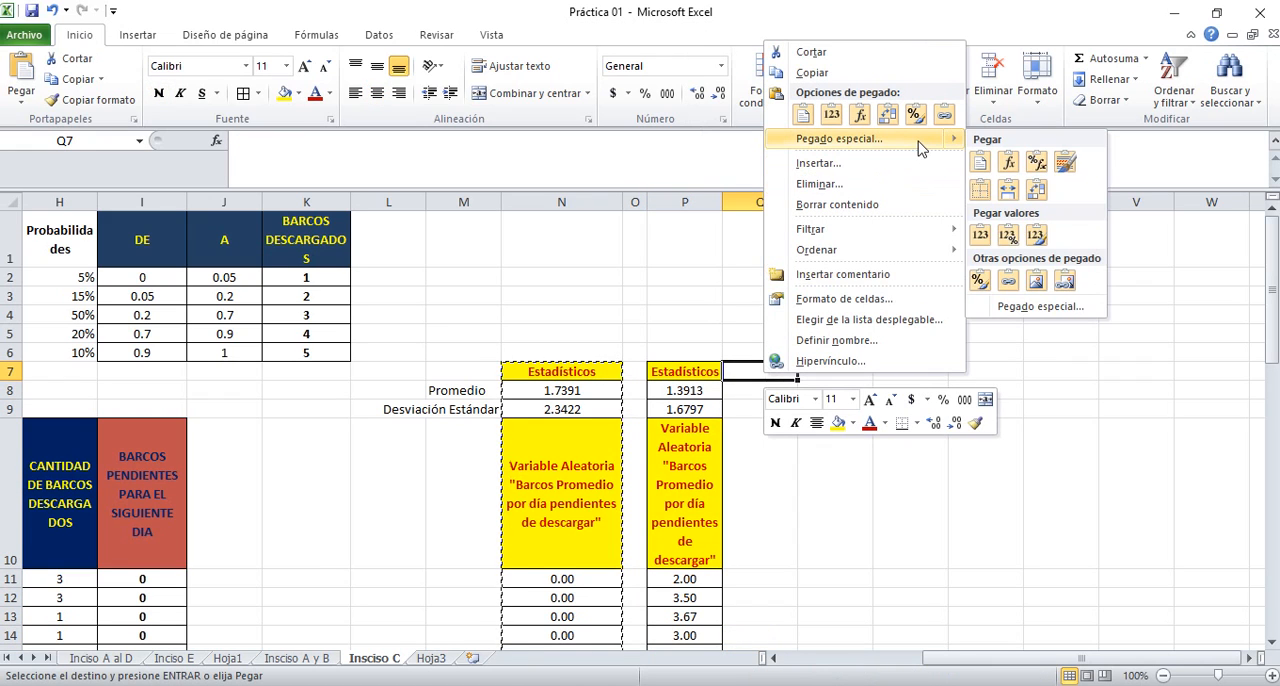
{"action": "left_click", "coordinate": [1036, 236]}
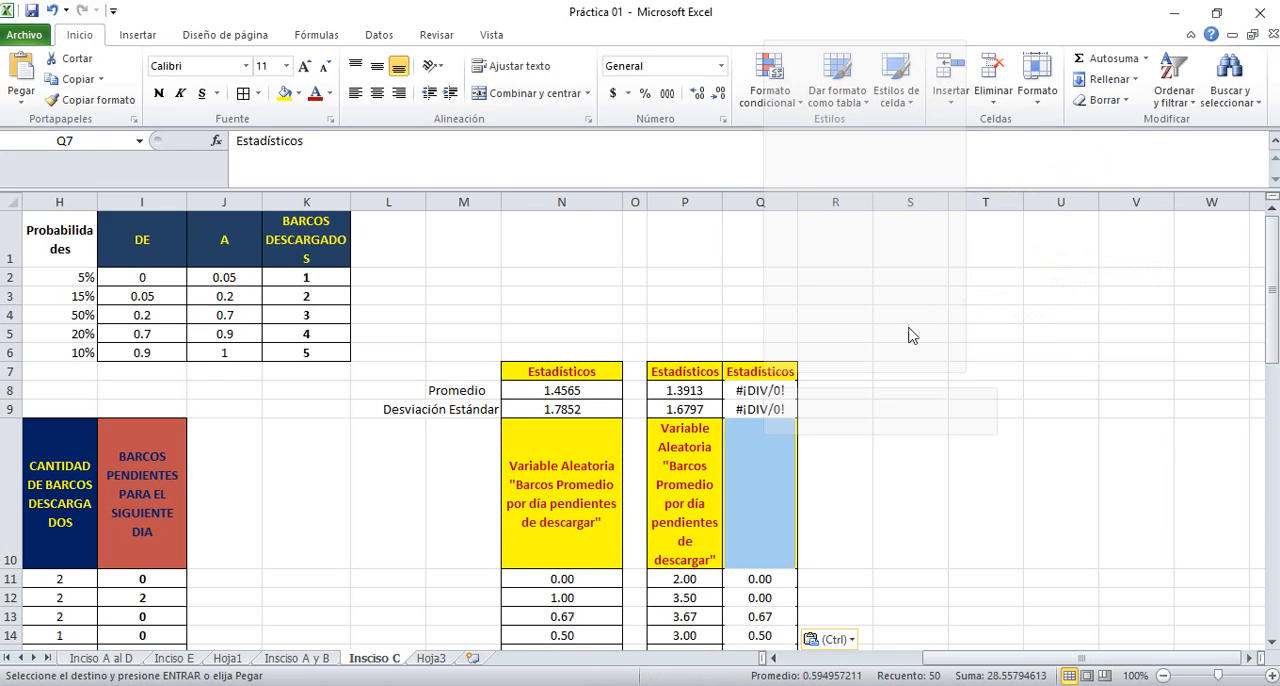
Paste the third replica of the copied statistics column at R7 as values with source formatting
{"action": "left_click", "coordinate": [836, 374]}
{"action": "right_click", "coordinate": [836, 374]}
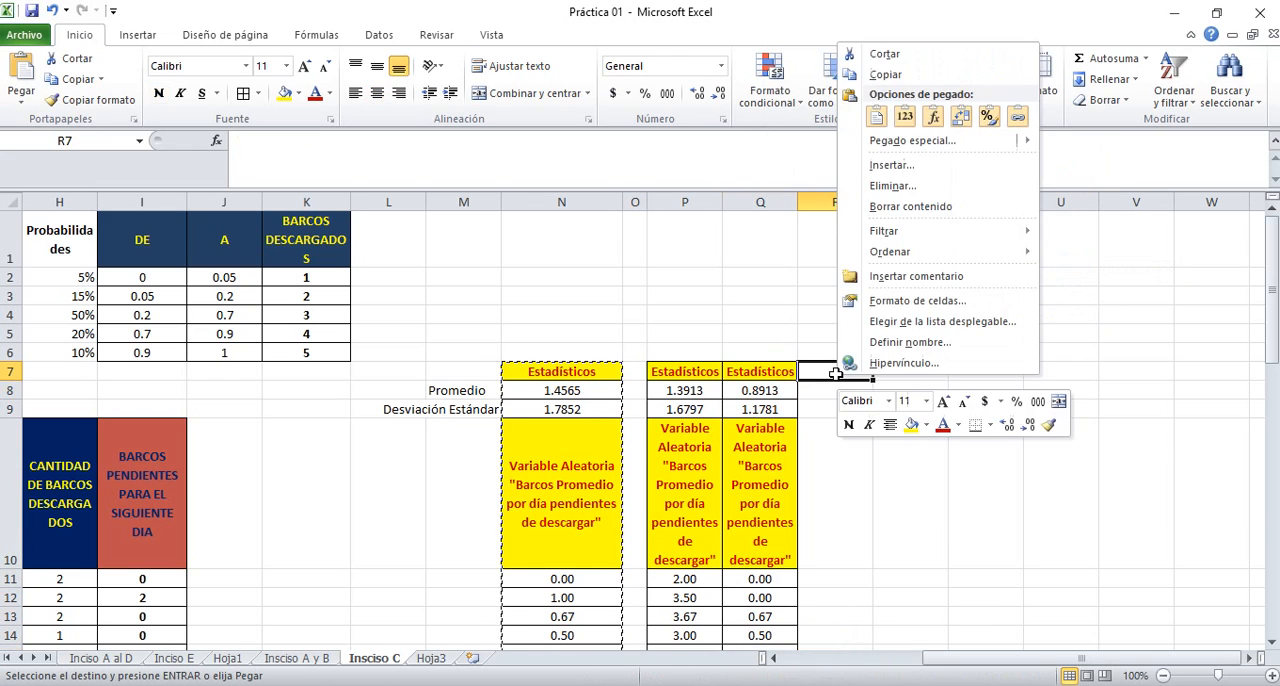
{"action": "mouse_move", "coordinate": [950, 141]}
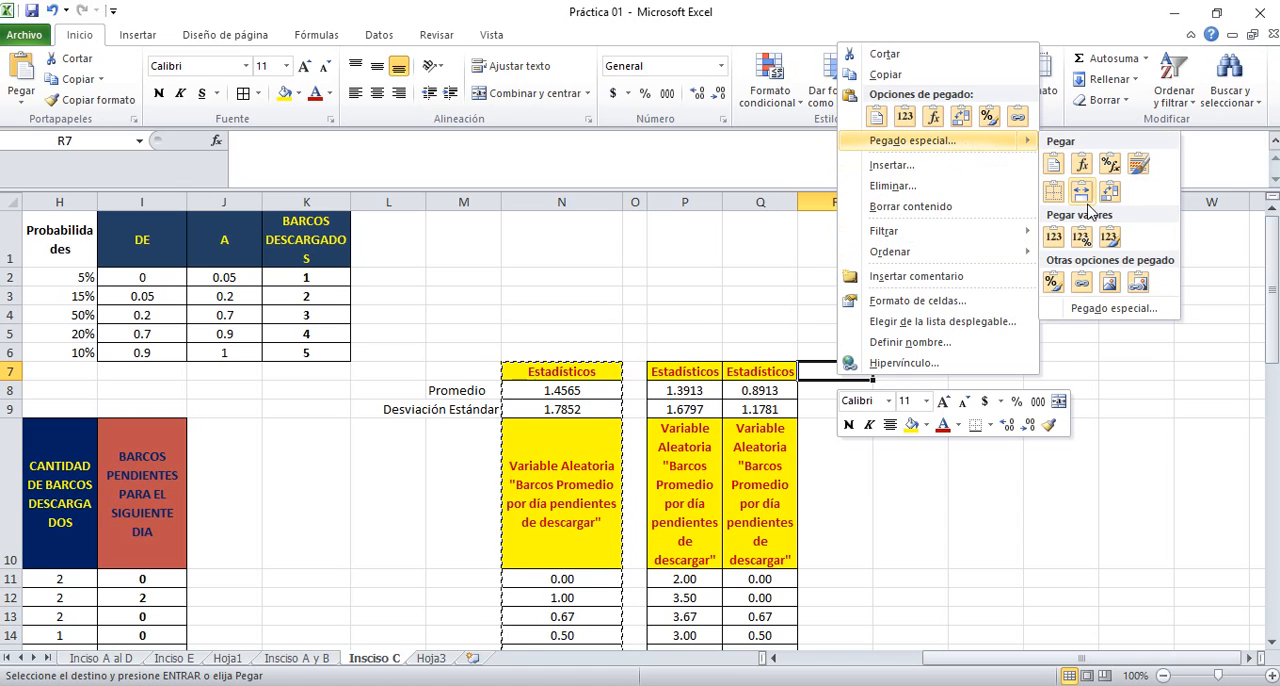
{"action": "left_click", "coordinate": [1108, 236]}
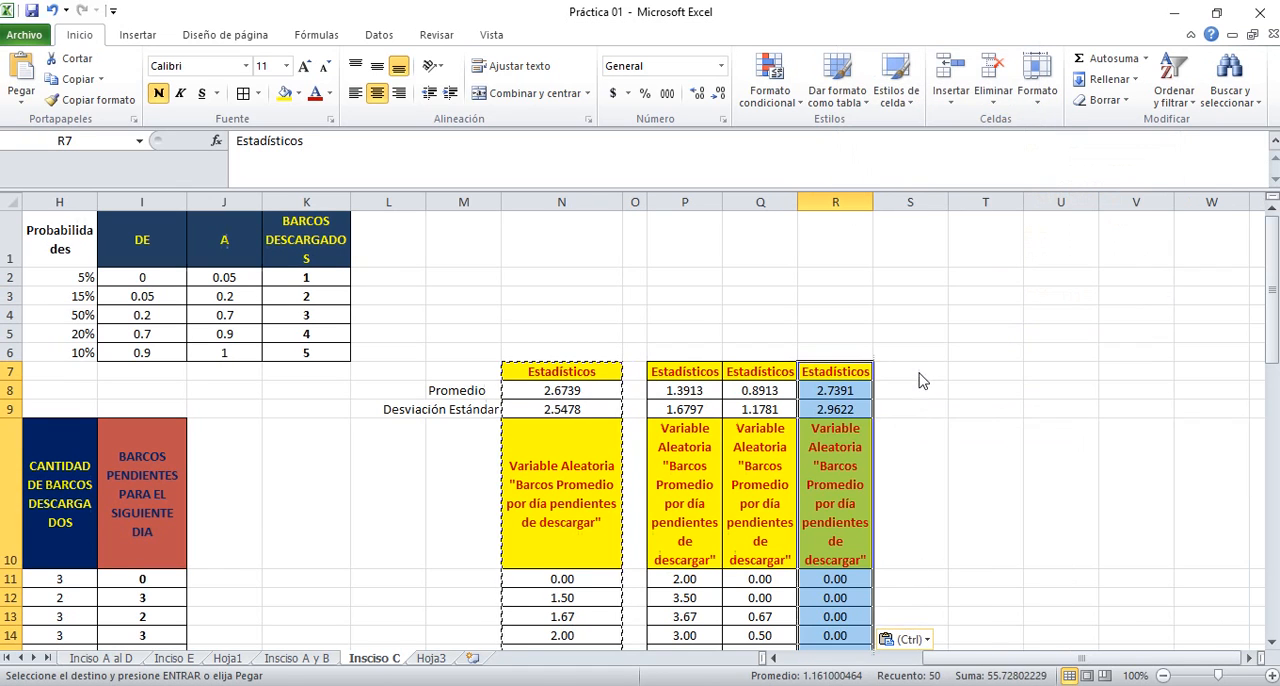
Paste the fourth replica of the copied statistics column at S7 as values with source formatting
{"action": "left_click", "coordinate": [918, 368]}
{"action": "right_click", "coordinate": [918, 368]}
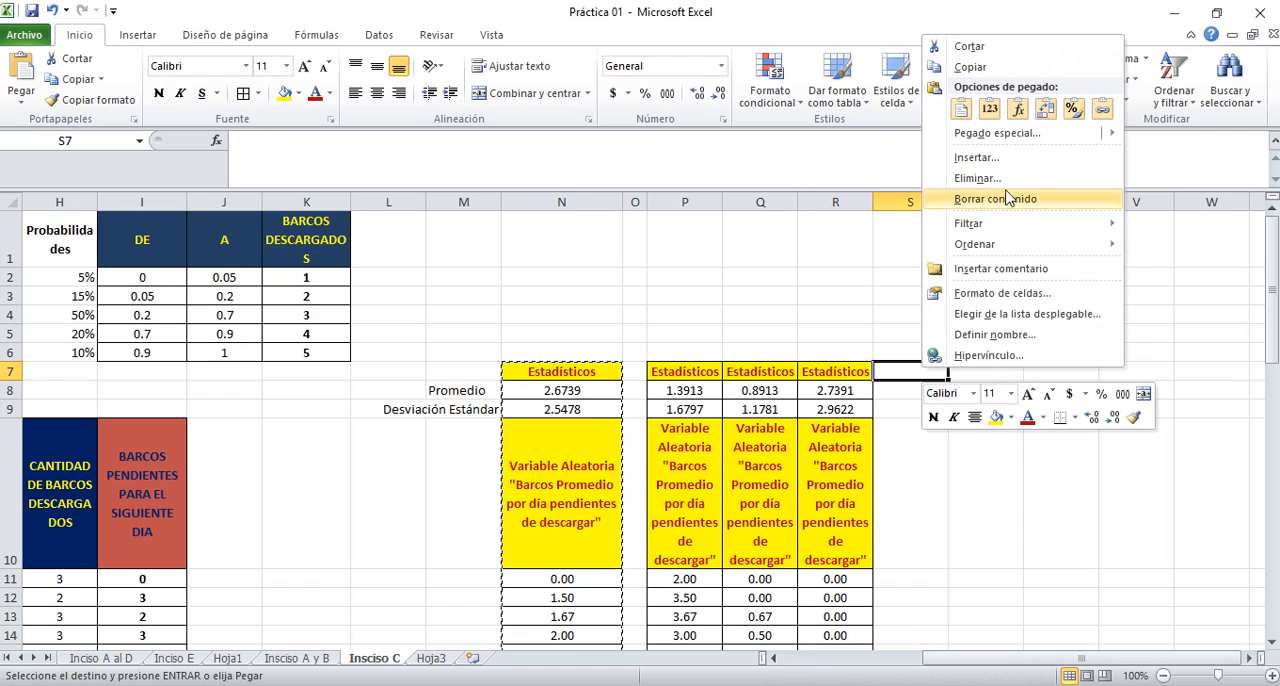
{"action": "mouse_move", "coordinate": [971, 134]}
{"action": "left_click", "coordinate": [1194, 230]}
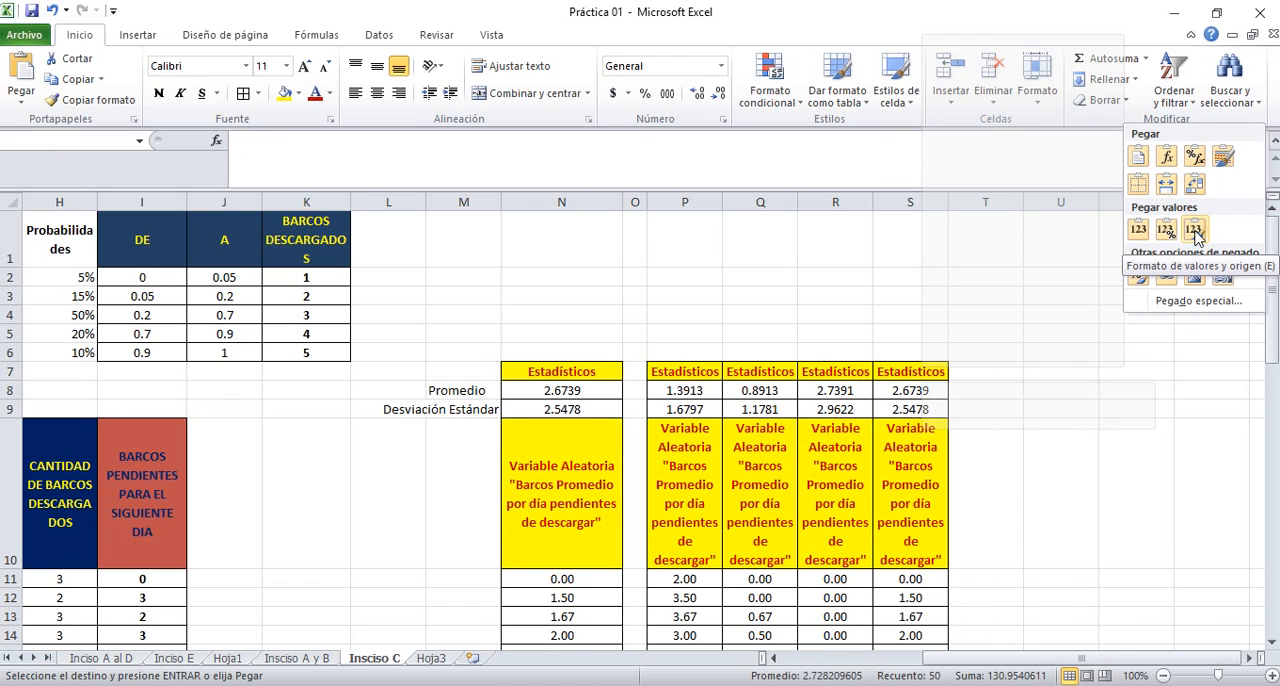
Paste the fifth replica of the copied statistics column at T7 as values with source formatting
{"action": "left_click", "coordinate": [985, 368]}
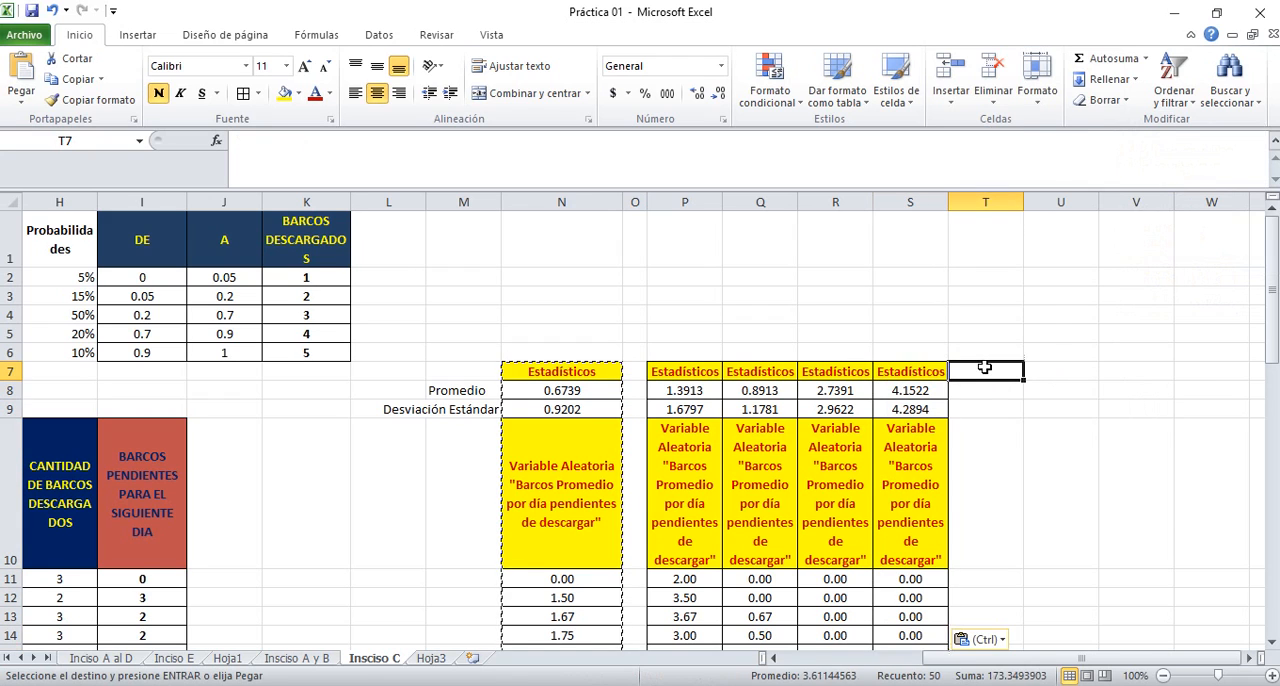
{"action": "right_click", "coordinate": [985, 368]}
{"action": "mouse_move", "coordinate": [1175, 135]}
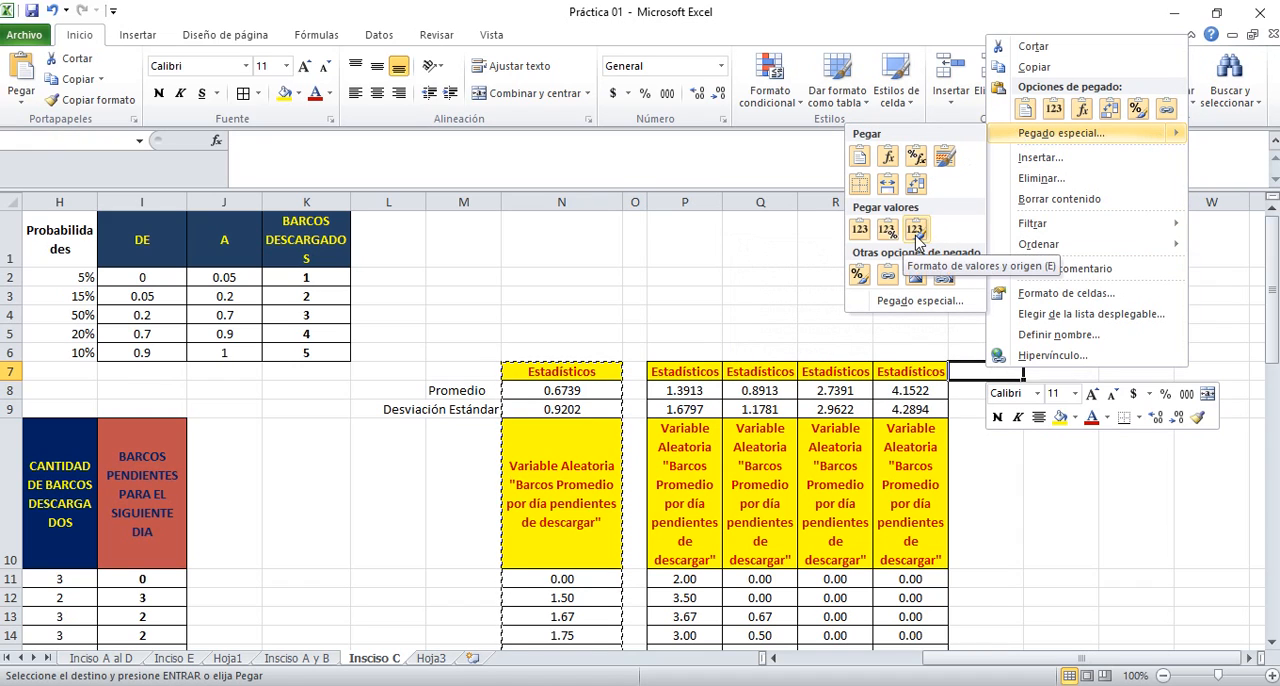
{"action": "left_click", "coordinate": [916, 232]}
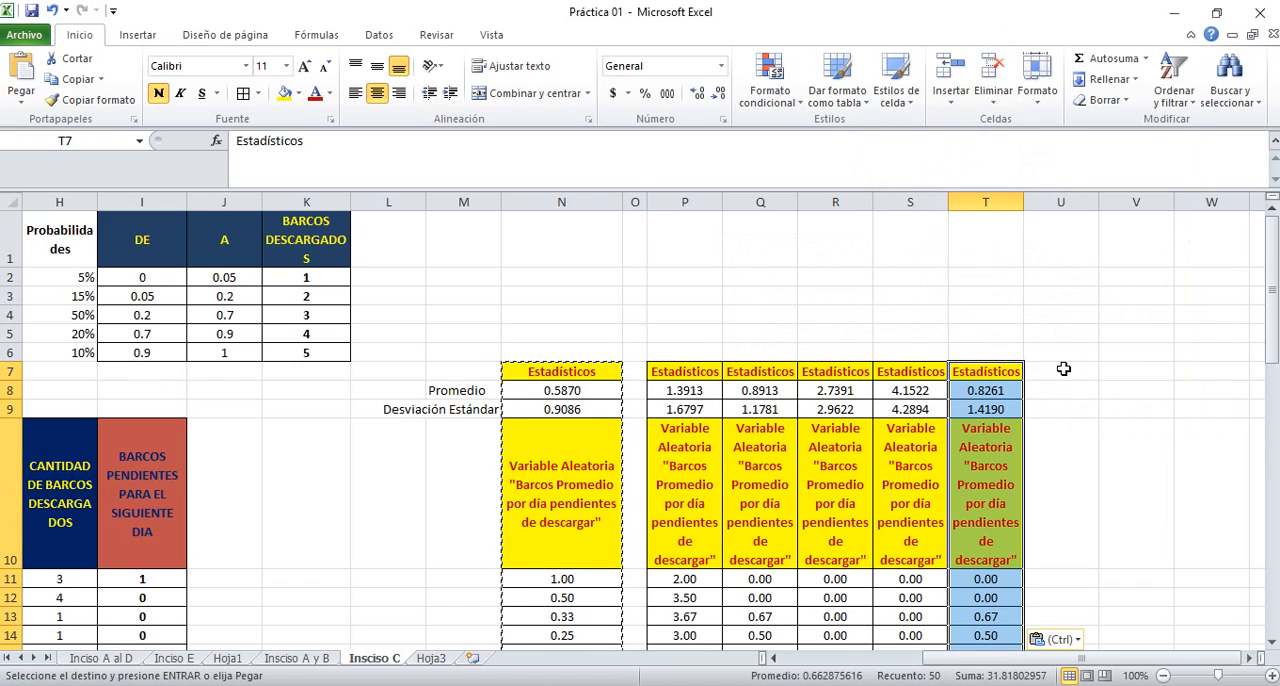
Paste the sixth replica of the copied statistics column at U7 as values with source formatting
{"action": "right_click", "coordinate": [1063, 369]}
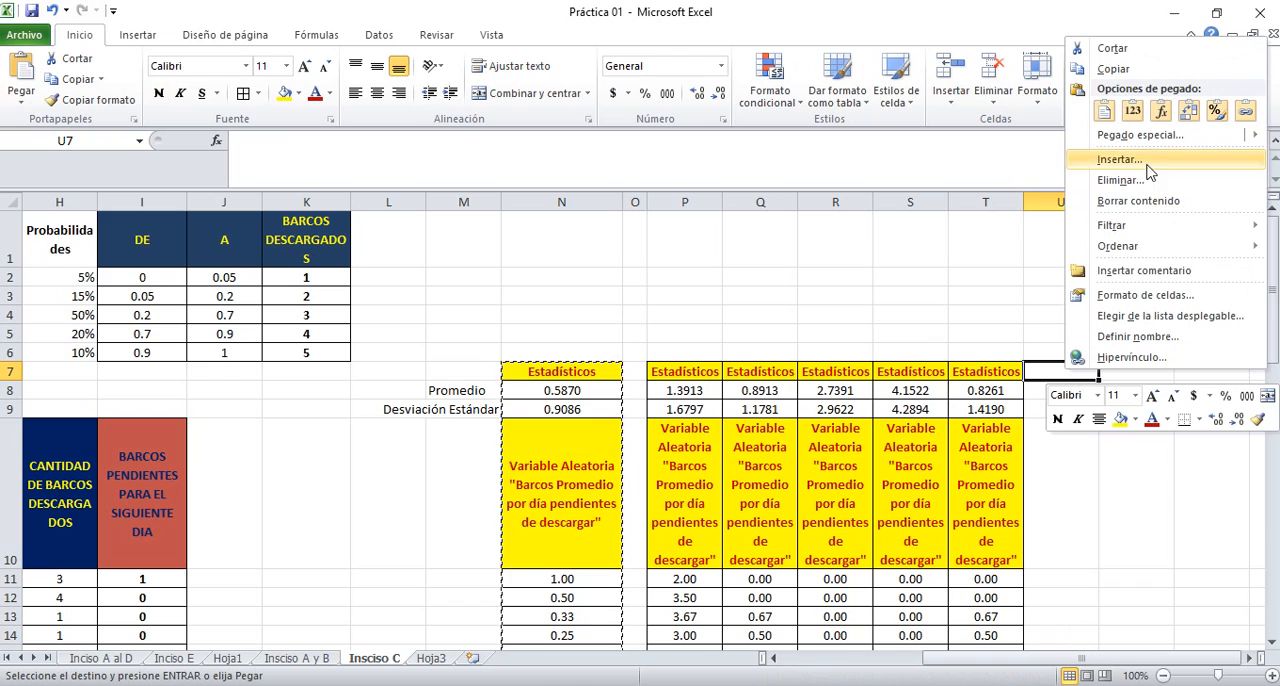
{"action": "mouse_move", "coordinate": [1148, 138]}
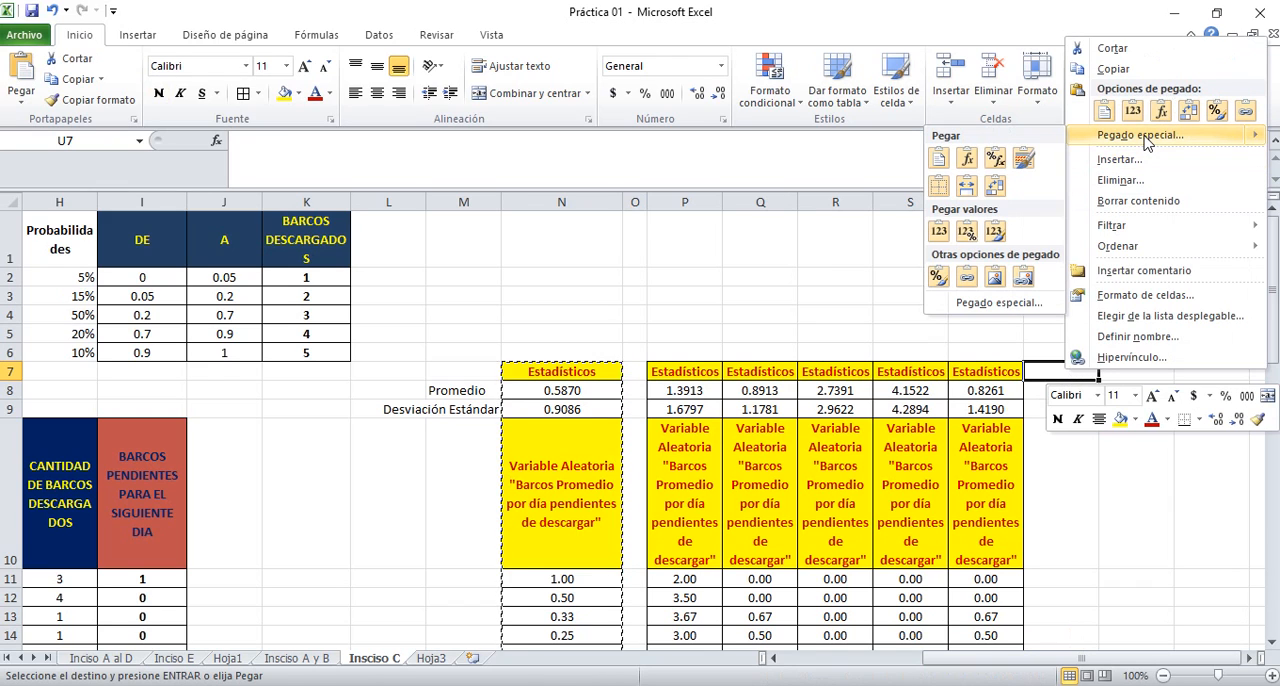
{"action": "left_click", "coordinate": [998, 231]}
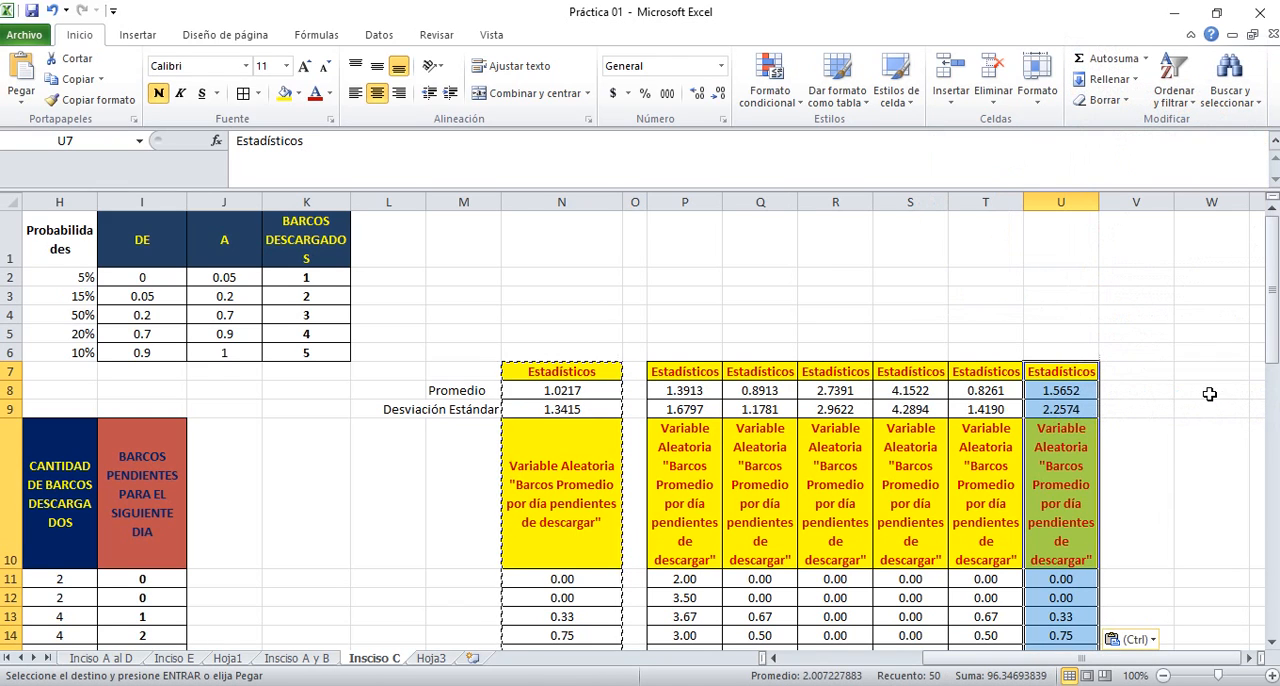
Paste the seventh replica of the copied statistics column at V7 as values with source formatting
{"action": "right_click", "coordinate": [1138, 372]}
{"action": "mouse_move", "coordinate": [1125, 133]}
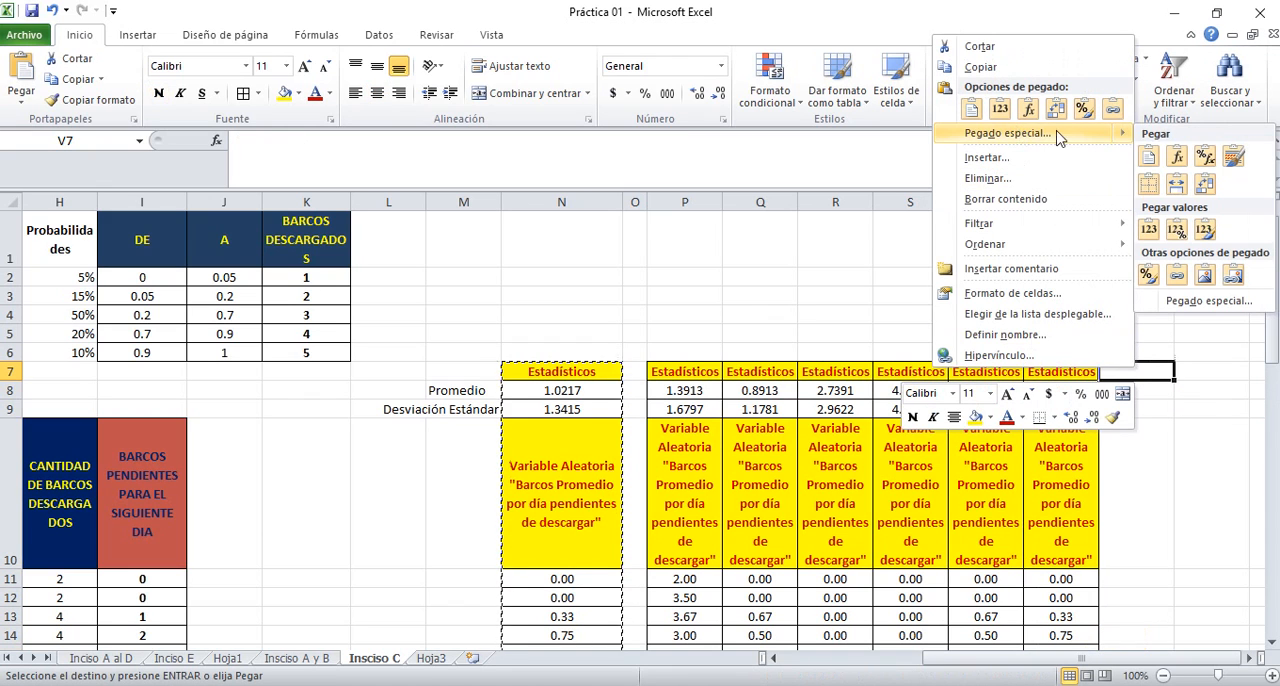
{"action": "left_click", "coordinate": [1204, 230]}
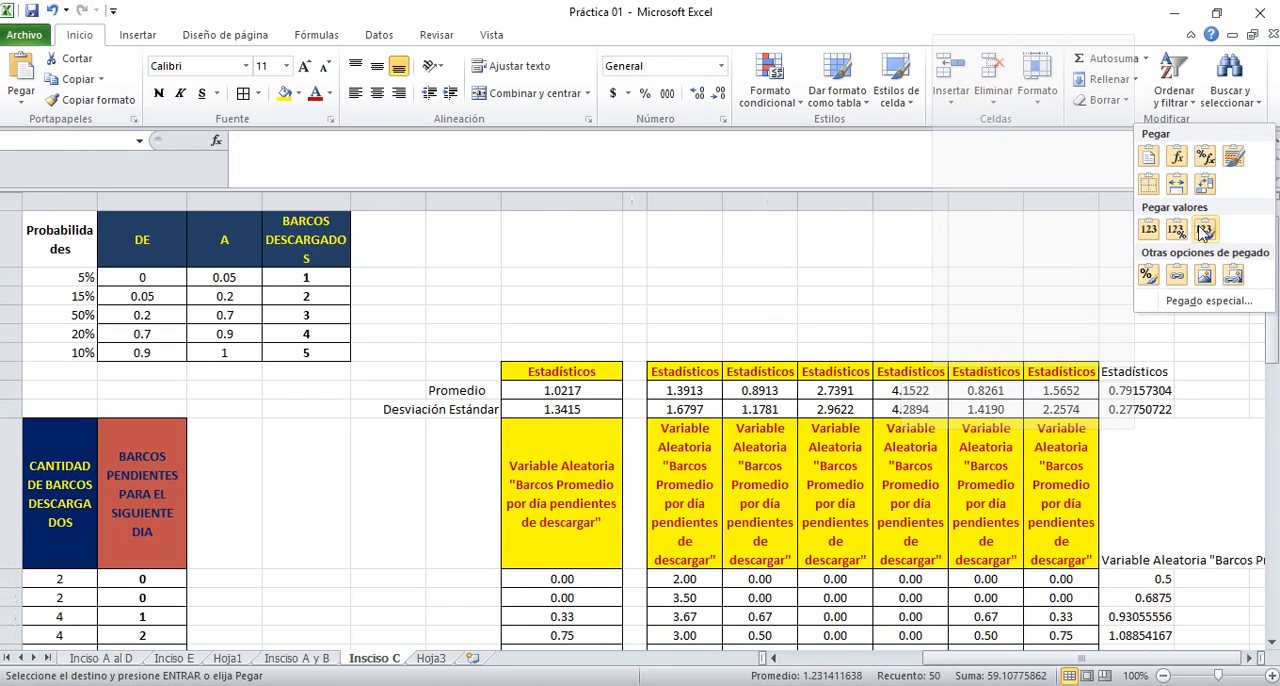
{"action": "key", "text": "ctrl+v"}
Paste the eighth replica of the copied statistics column at W7 as values with source formatting
{"action": "left_click", "coordinate": [1193, 372]}
{"action": "key", "text": "Right"}
{"action": "key", "text": "Right"}
{"action": "key", "text": "Right"}
{"action": "key", "text": "Right"}
{"action": "key", "text": "Right"}
{"action": "key", "text": "Right"}
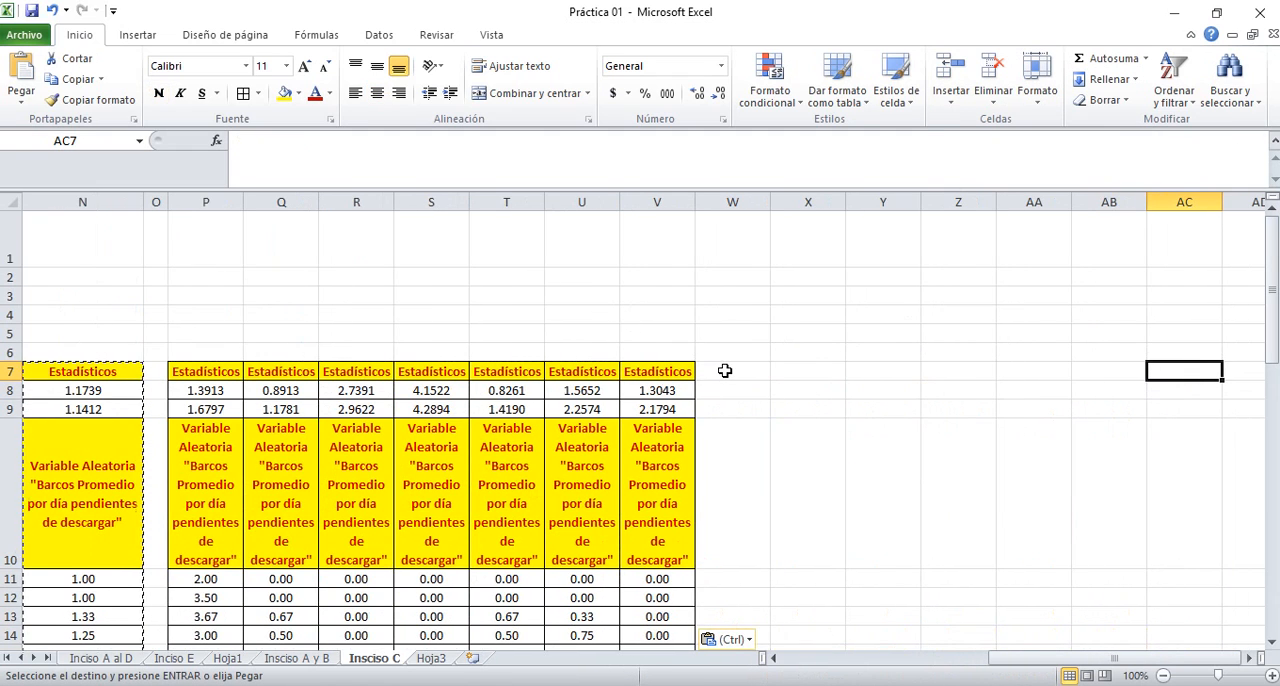
{"action": "right_click", "coordinate": [725, 371]}
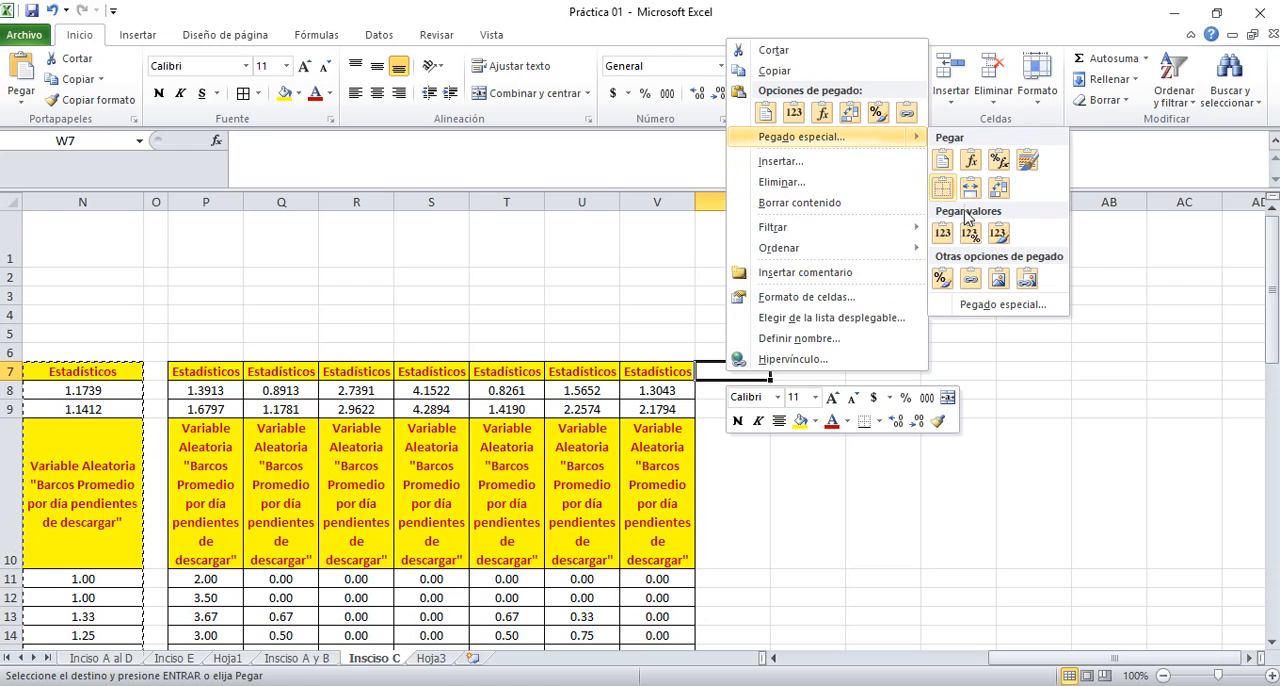
{"action": "left_click", "coordinate": [998, 232]}
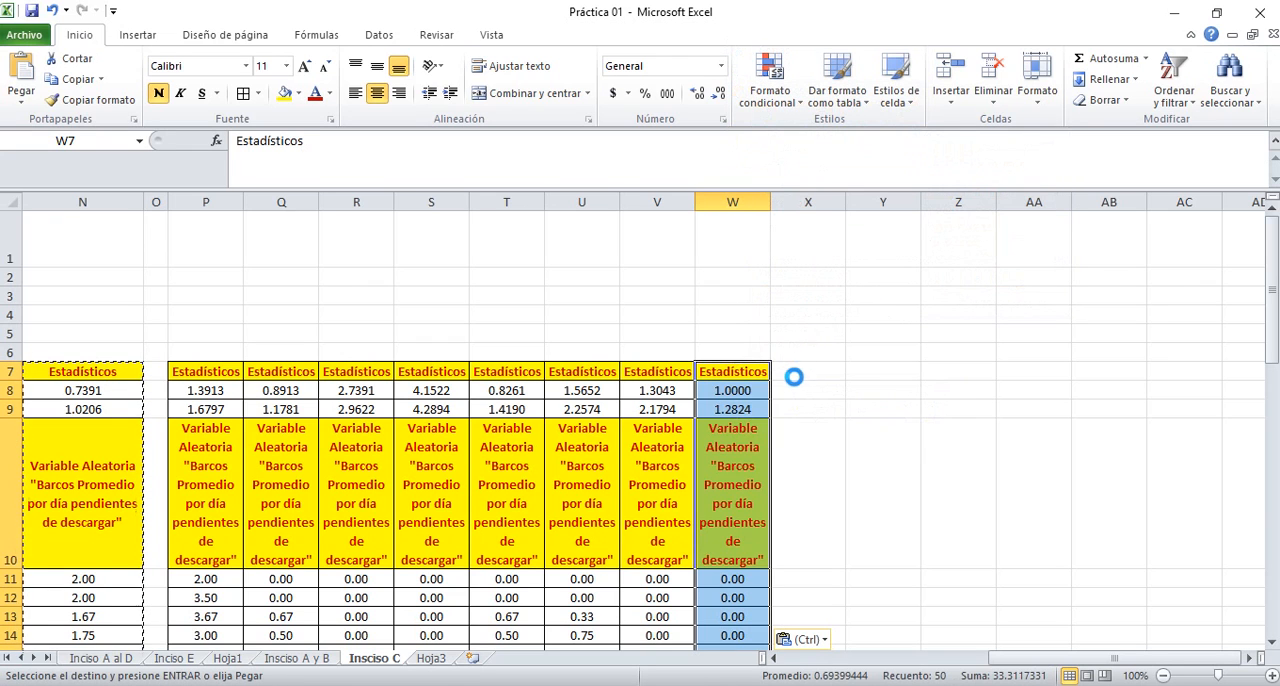
Paste the ninth replica of the copied statistics column at X7 as values with source formatting
{"action": "left_click", "coordinate": [788, 373]}
{"action": "right_click", "coordinate": [790, 373]}
{"action": "mouse_move", "coordinate": [970, 147]}
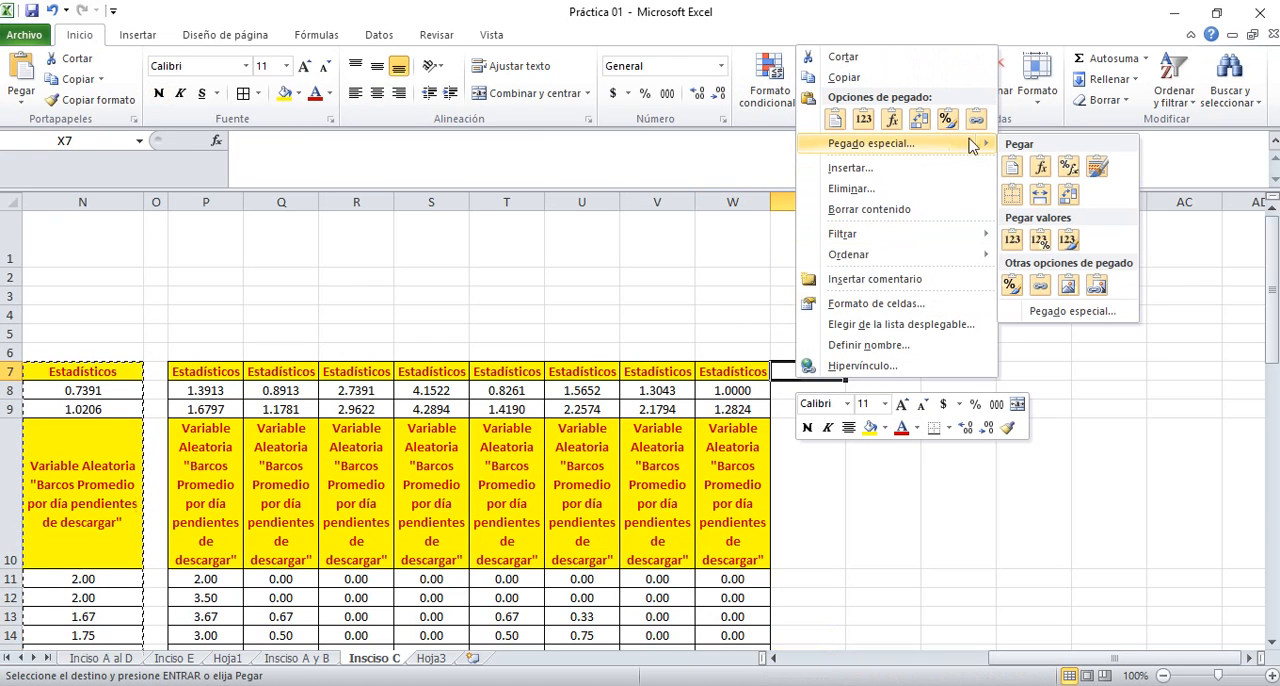
{"action": "left_click", "coordinate": [1068, 240]}
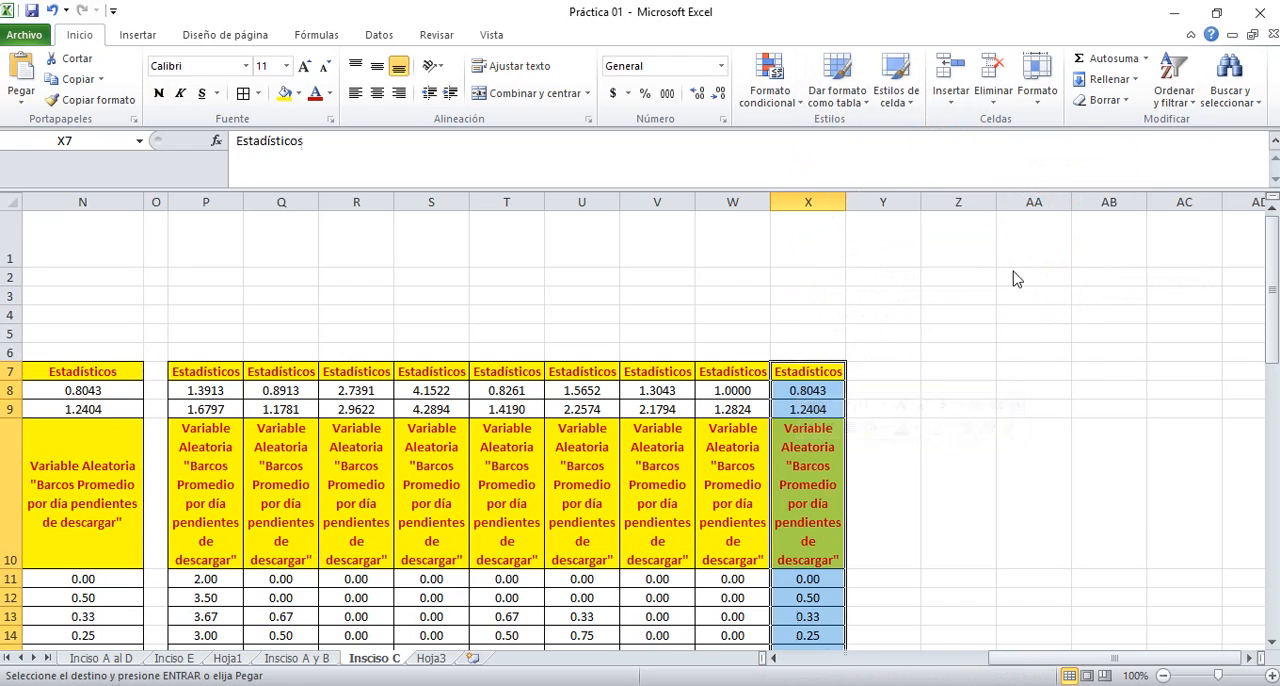
Paste the tenth replica of the copied statistics column at Y7 as values with source formatting
{"action": "right_click", "coordinate": [868, 368]}
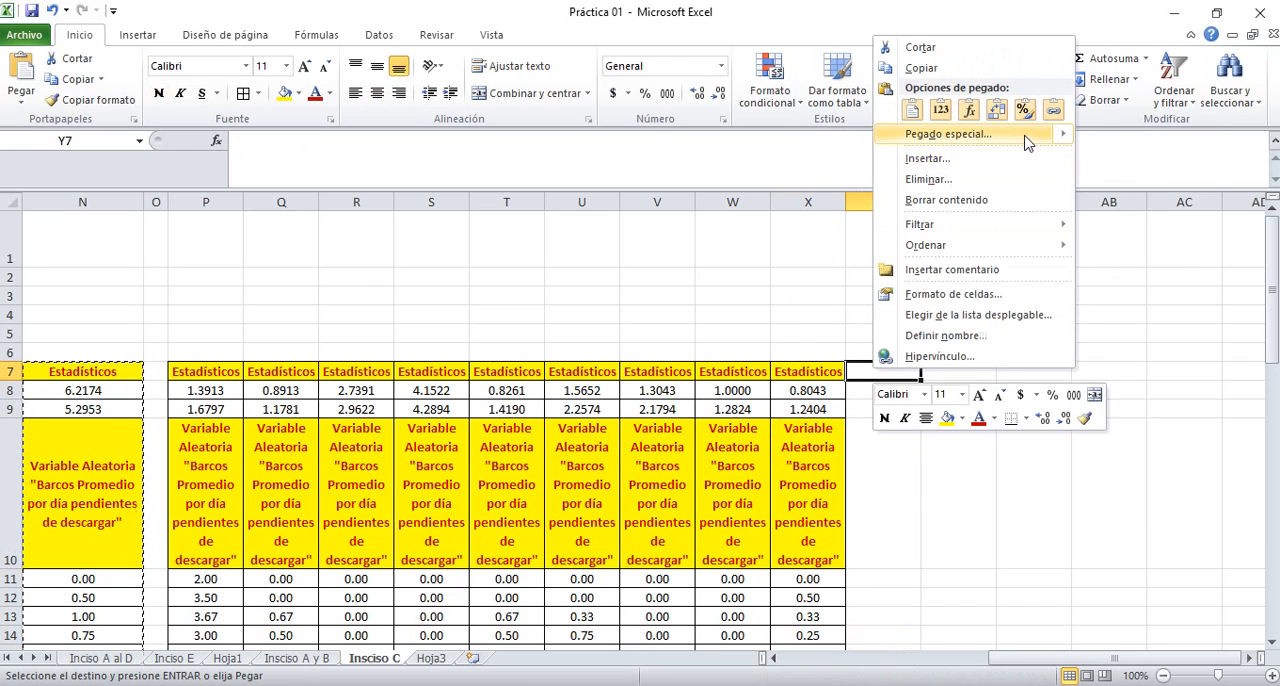
{"action": "mouse_move", "coordinate": [1028, 143]}
{"action": "left_click", "coordinate": [1145, 231]}
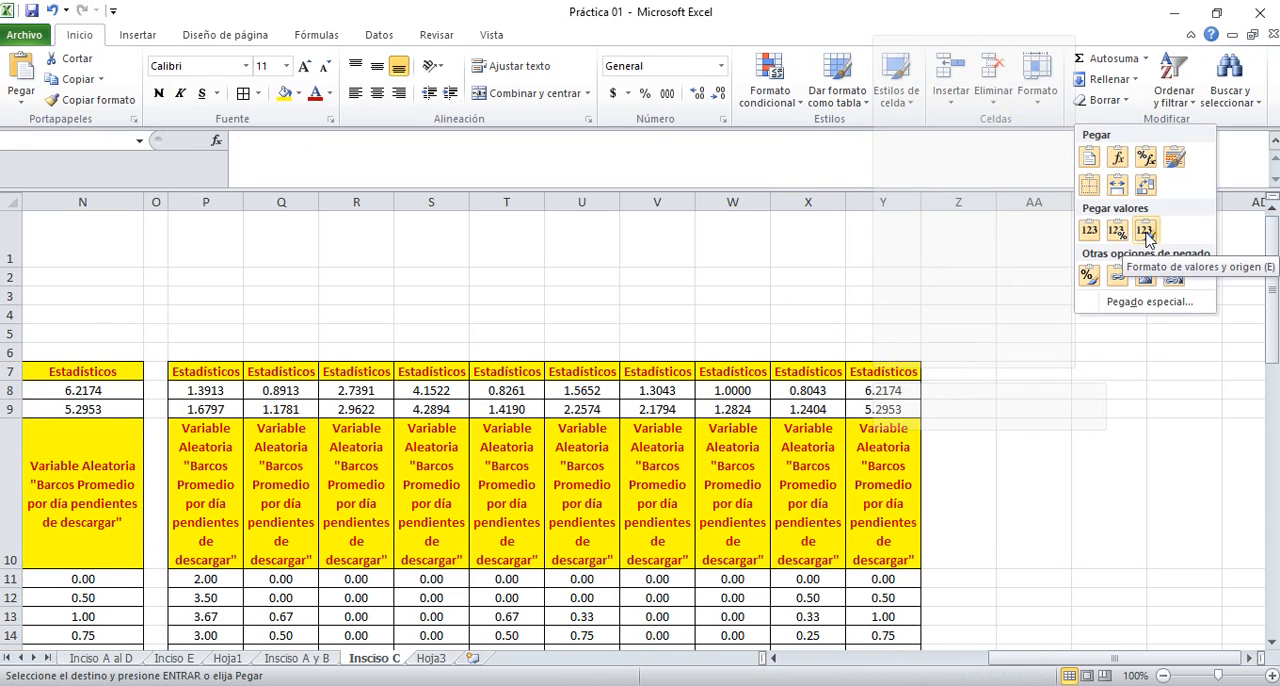
End the copy mode and clear the repeated variable headers in P10:Y10
{"action": "left_click", "coordinate": [893, 463]}
{"action": "key", "text": "Left"}
{"action": "key", "text": "Up"}
{"action": "key", "text": "Up"}
{"action": "key", "text": "Down"}
{"action": "key", "text": "Down"}
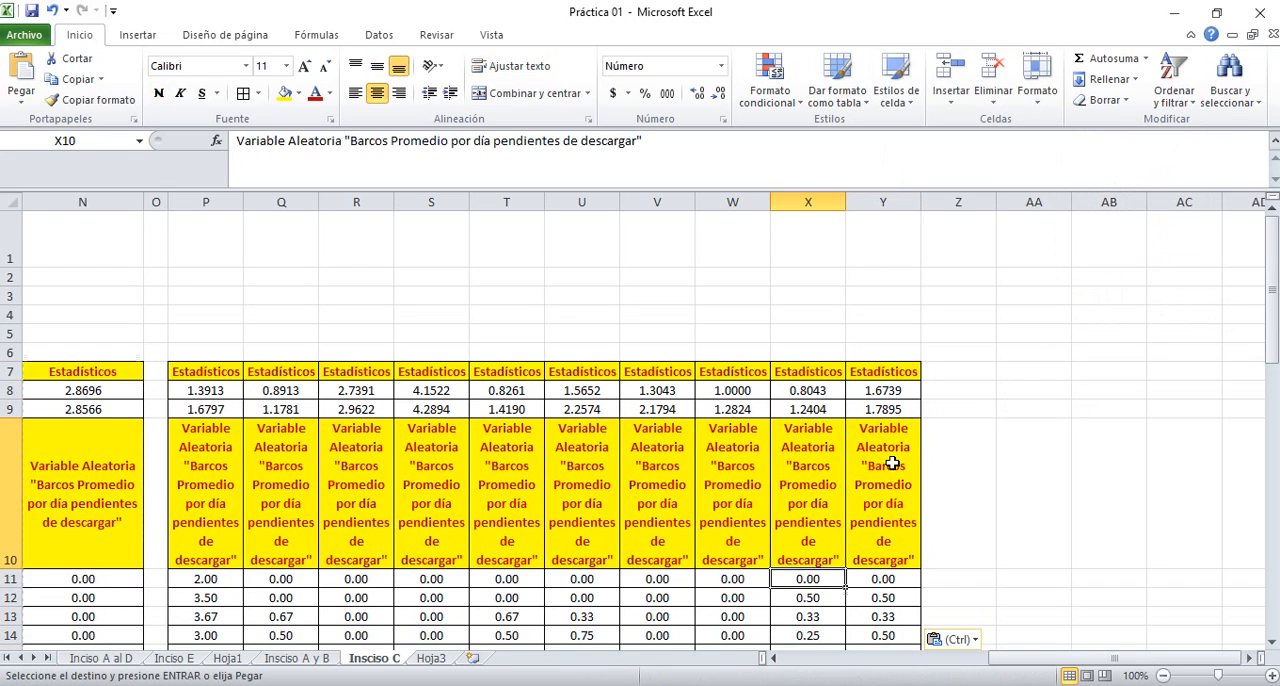
{"action": "key", "text": "Left"}
{"action": "key", "text": "Left"}
{"action": "key", "text": "Left"}
{"action": "key", "text": "Left"}
{"action": "key", "text": "Left"}
{"action": "key", "text": "Left"}
{"action": "key", "text": "Left"}
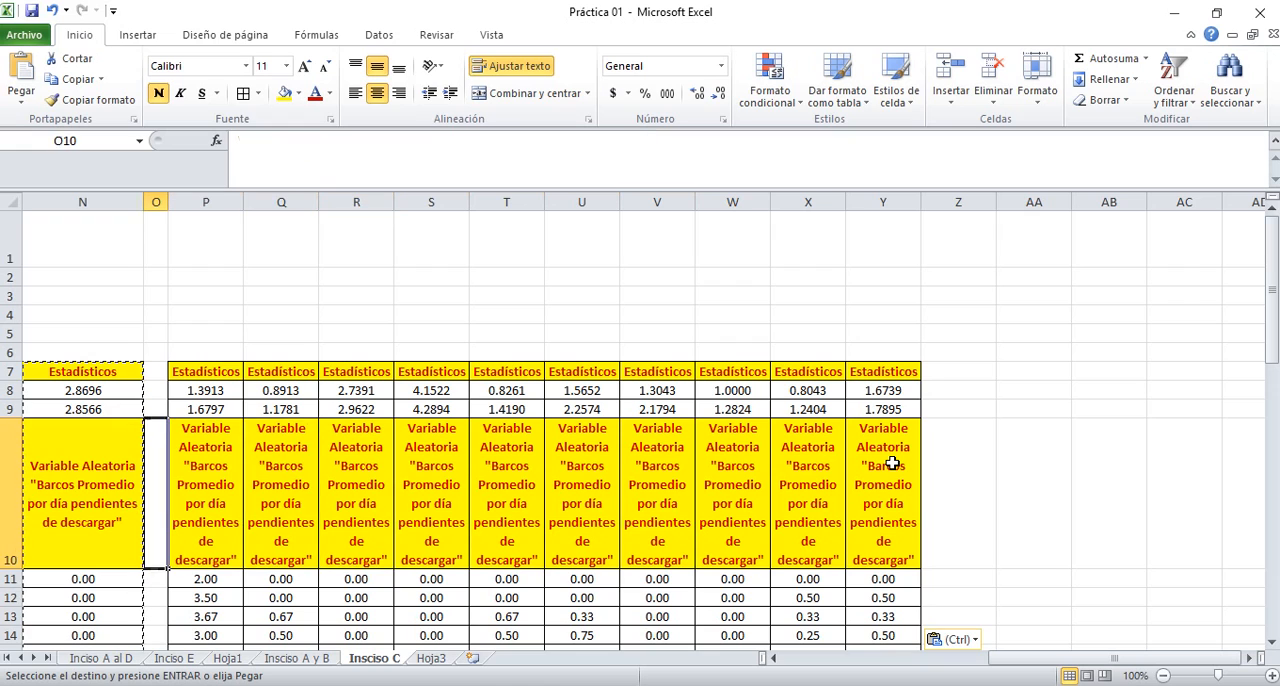
{"action": "key", "text": "Escape"}
{"action": "key", "text": "Right"}
{"action": "key", "text": "Right"}
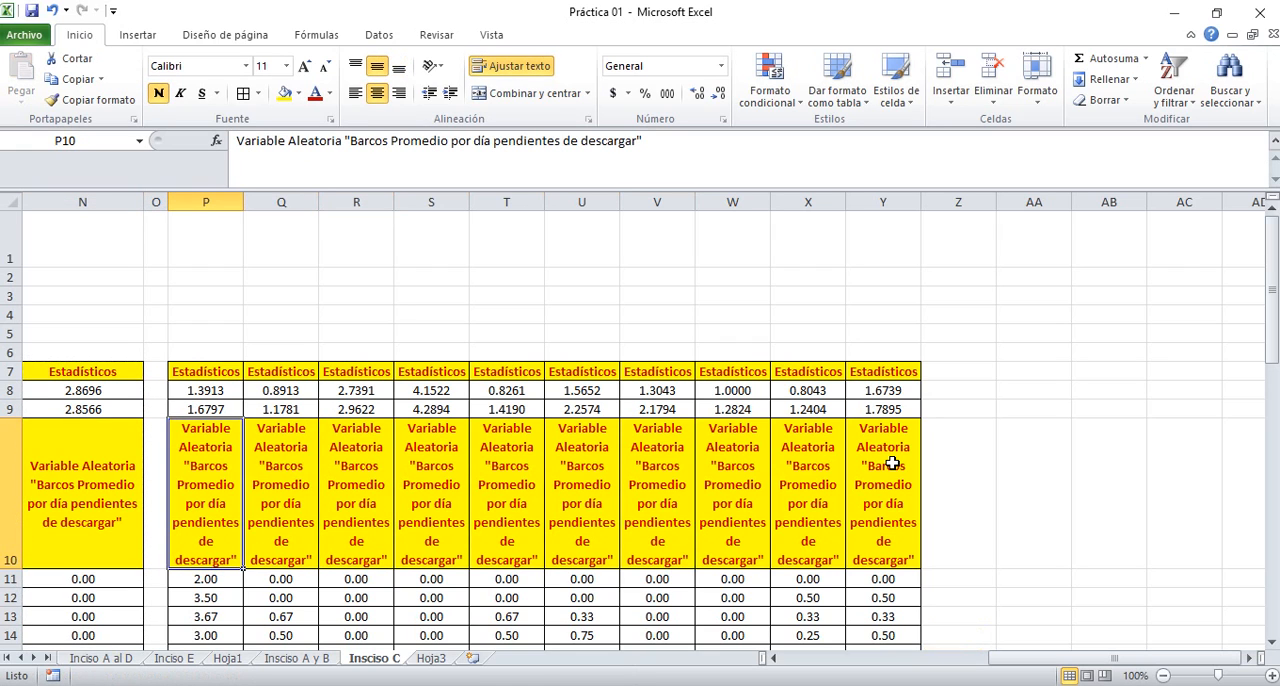
{"action": "key", "text": "shift+Right"}
{"action": "key", "text": "shift+Right"}
{"action": "key", "text": "shift+Right"}
{"action": "key", "text": "shift+Right"}
{"action": "key", "text": "shift+Right"}
{"action": "key", "text": "shift+Right"}
{"action": "key", "text": "shift+Right"}
{"action": "key", "text": "shift+Right"}
{"action": "key", "text": "shift+Right"}
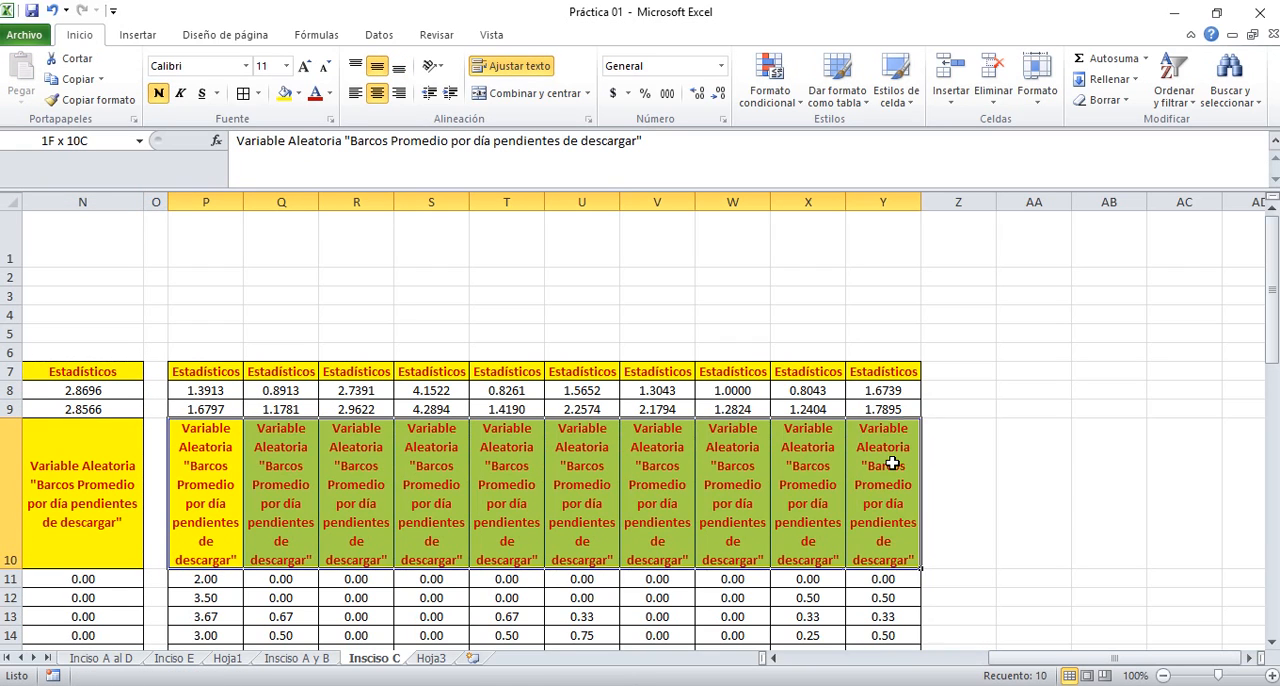
{"action": "key", "text": "Delete"}
Enter the headers "Réplica 1", "Réplica 2" and "Réplica 3" in cells P10, Q10 and R10
{"action": "type", "text": "R"}
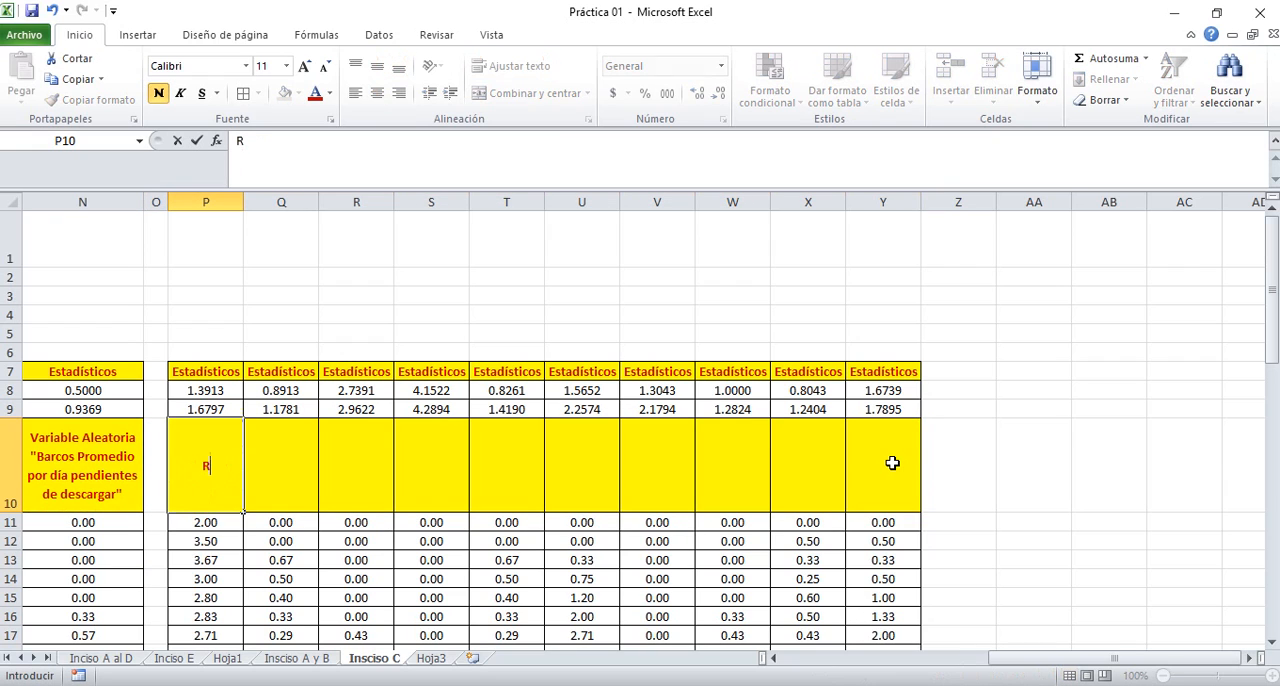
{"action": "type", "text": "éplica 1"}
{"action": "key", "text": "Tab"}
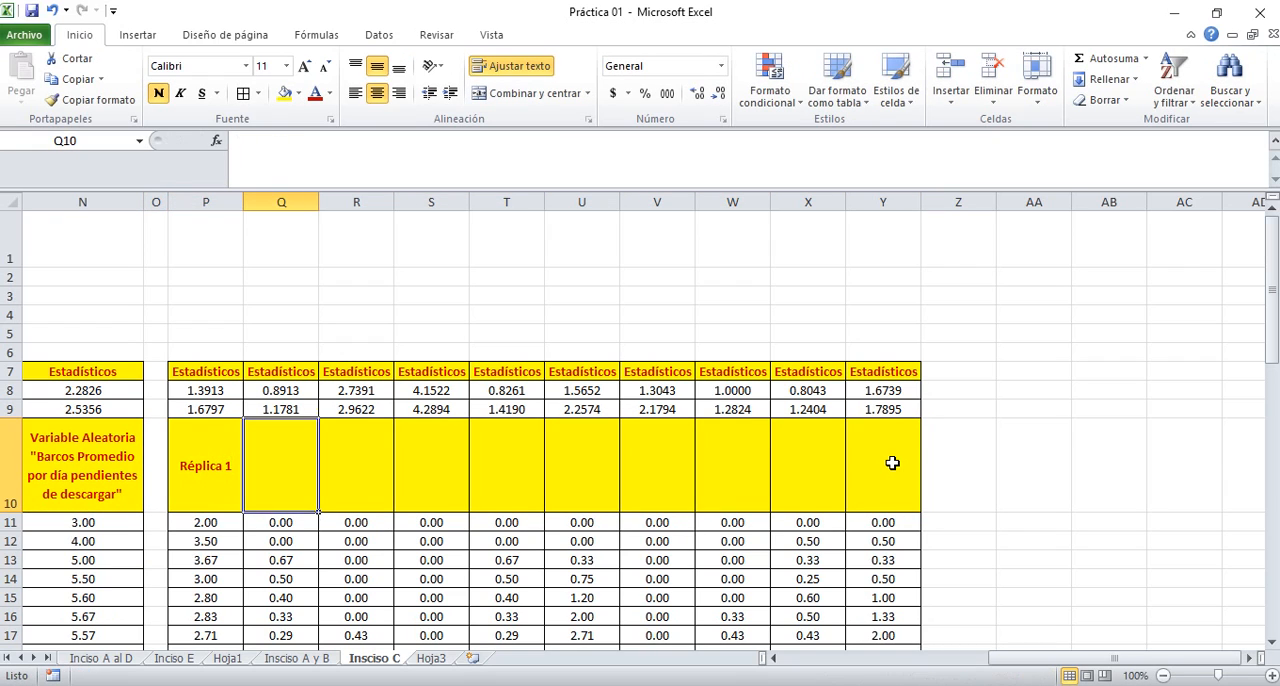
{"action": "type", "text": "Réplica 2"}
{"action": "key", "text": "Tab"}
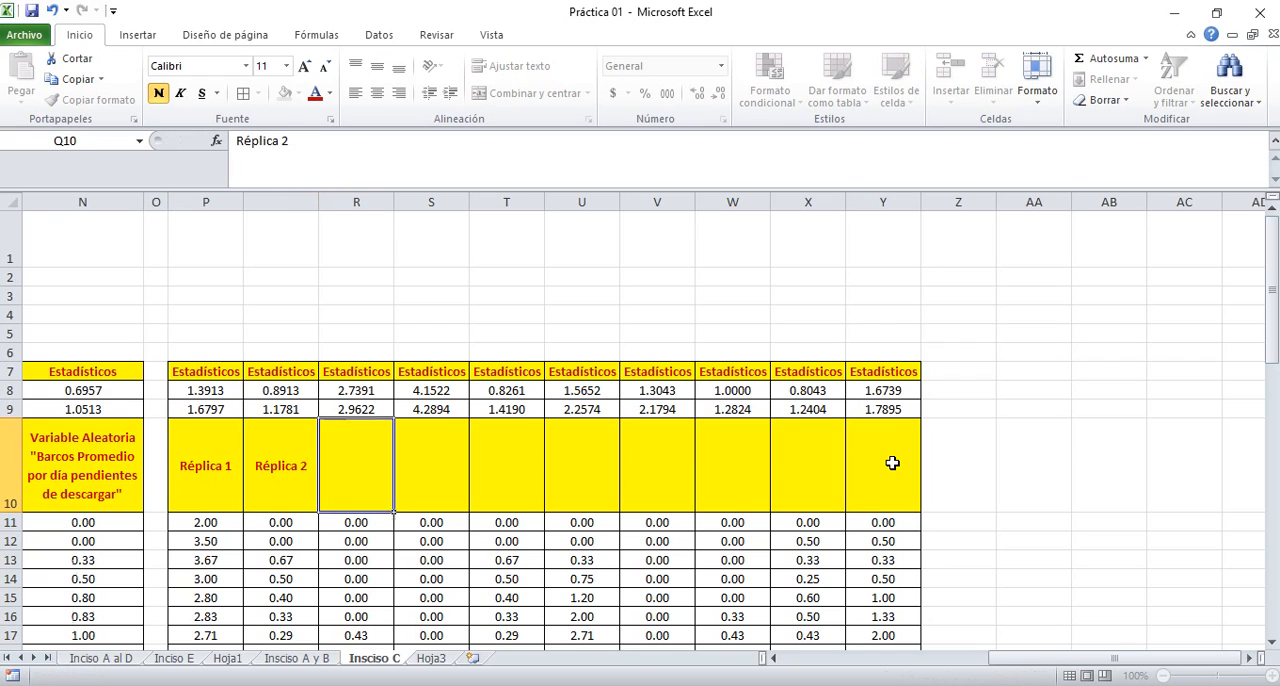
{"action": "type", "text": "Rép´lica"}
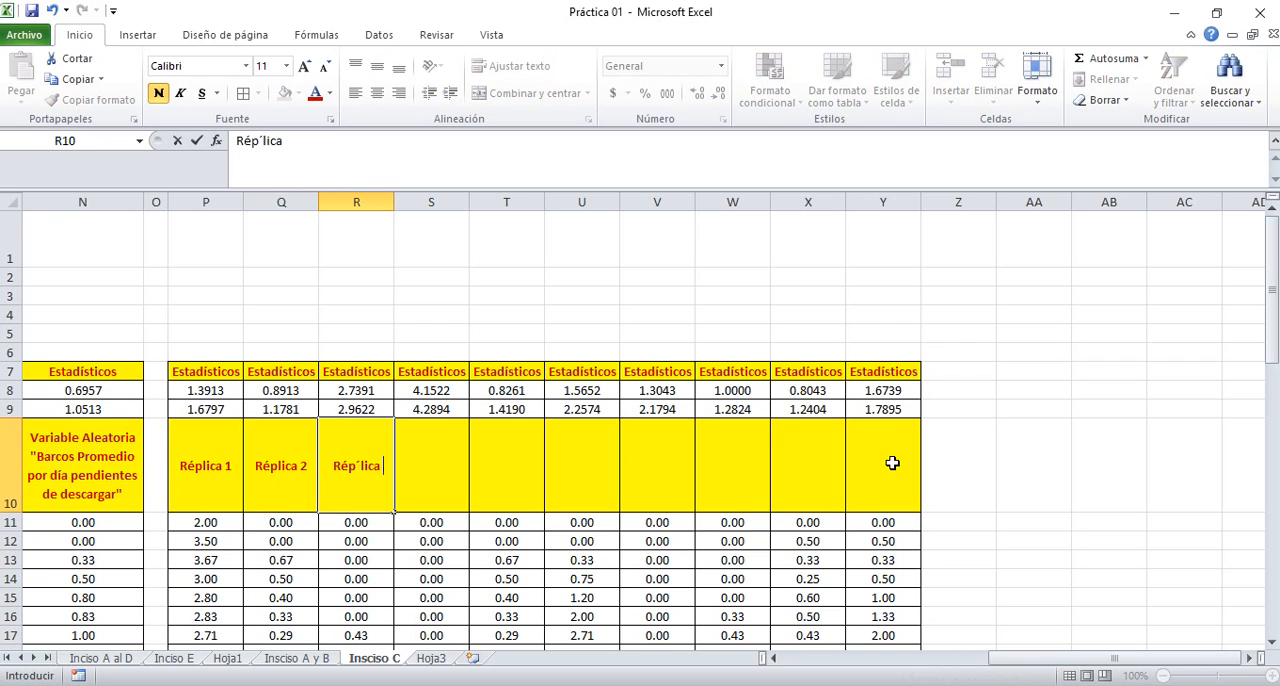
{"action": "key", "text": "BackSpace"}
{"action": "key", "text": "BackSpace"}
{"action": "key", "text": "BackSpace"}
{"action": "key", "text": "BackSpace"}
{"action": "key", "text": "BackSpace"}
{"action": "type", "text": "lica 3"}
{"action": "key", "text": "ctrl+Return"}
Fill the header series from Q10:R10 across to Y10, up to "Réplica 10"
{"action": "key", "text": "Left"}
{"action": "key", "text": "shift+Right"}
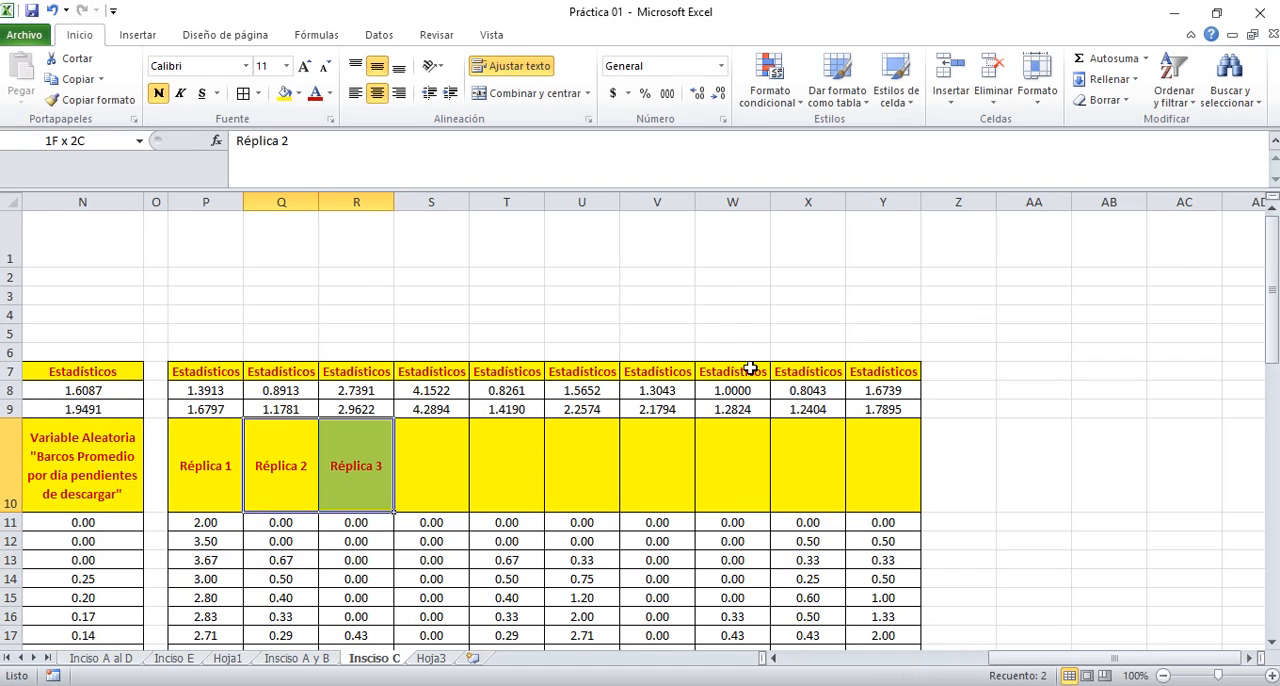
{"action": "left_click_drag", "start_coordinate": [394, 513], "coordinate": [892, 523]}
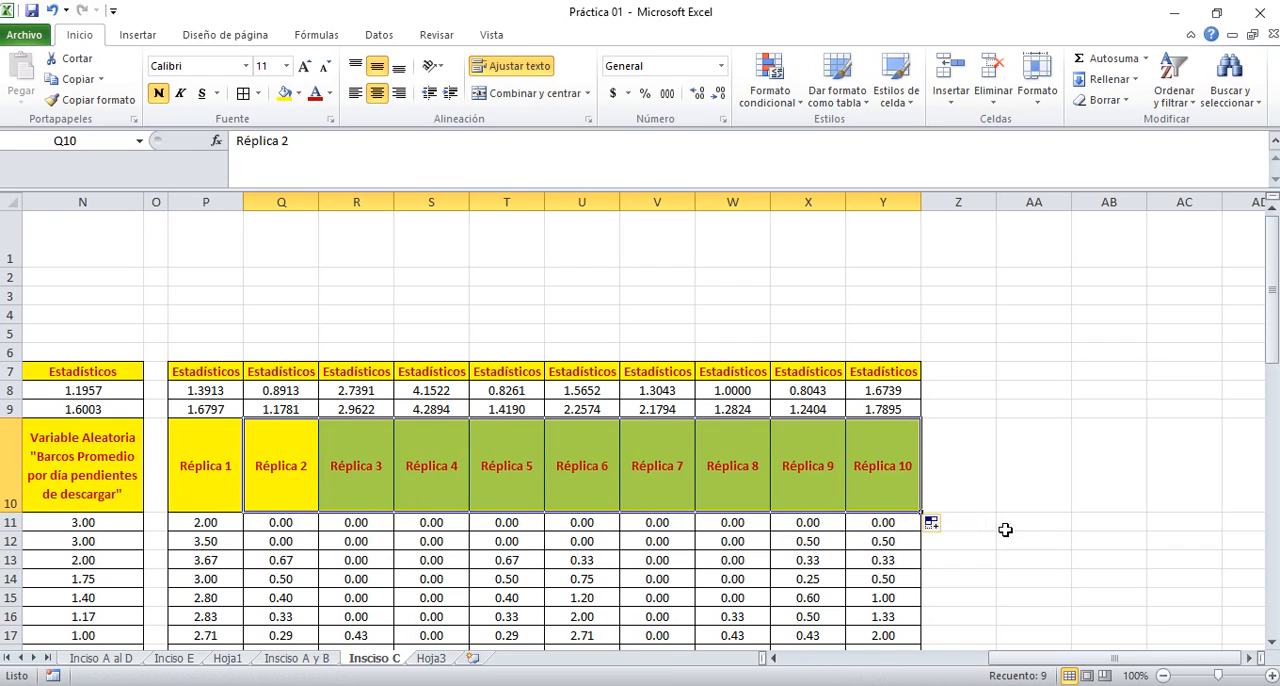
{"action": "left_click", "coordinate": [954, 474]}
Insert a basic 2D line chart of the ten replicas in P10:Y56, headers included, and select its legend
{"action": "left_click", "coordinate": [214, 466]}
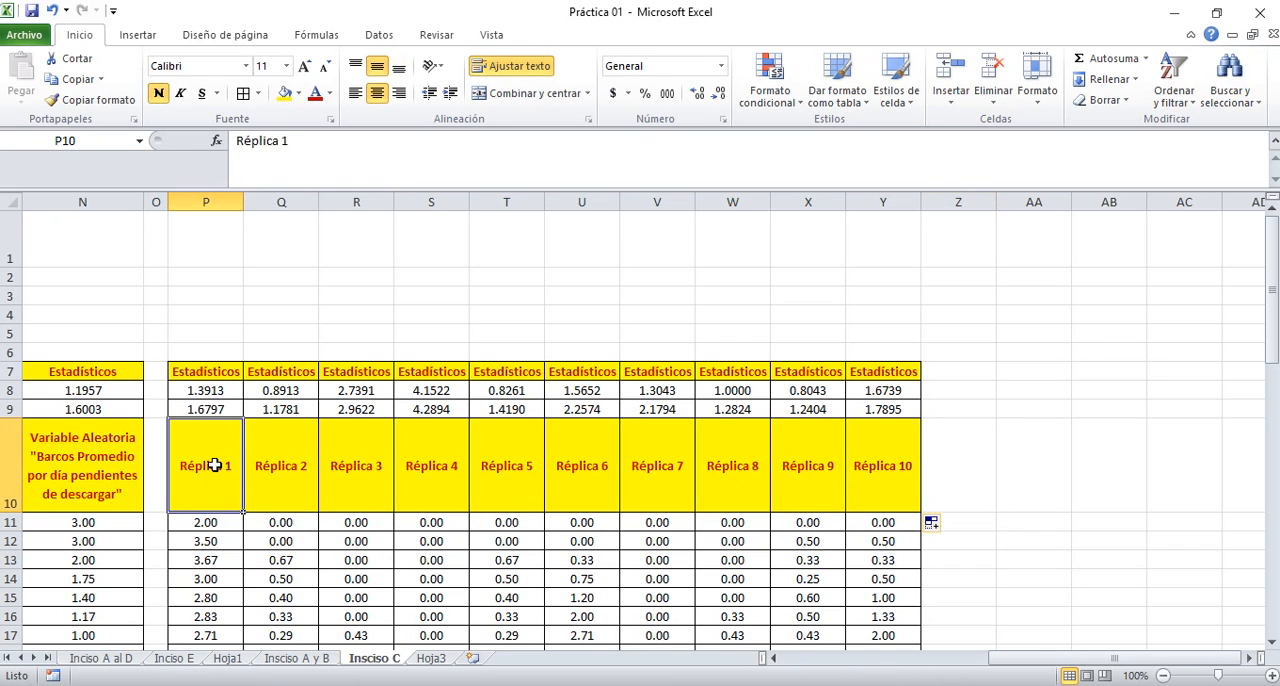
{"action": "key", "text": "shift+Right"}
{"action": "key", "text": "shift+Right"}
{"action": "key", "text": "shift+Right"}
{"action": "key", "text": "shift+Right"}
{"action": "key", "text": "shift+Right"}
{"action": "key", "text": "shift+Right"}
{"action": "key", "text": "shift+Right"}
{"action": "key", "text": "shift+Right"}
{"action": "key", "text": "shift+Right"}
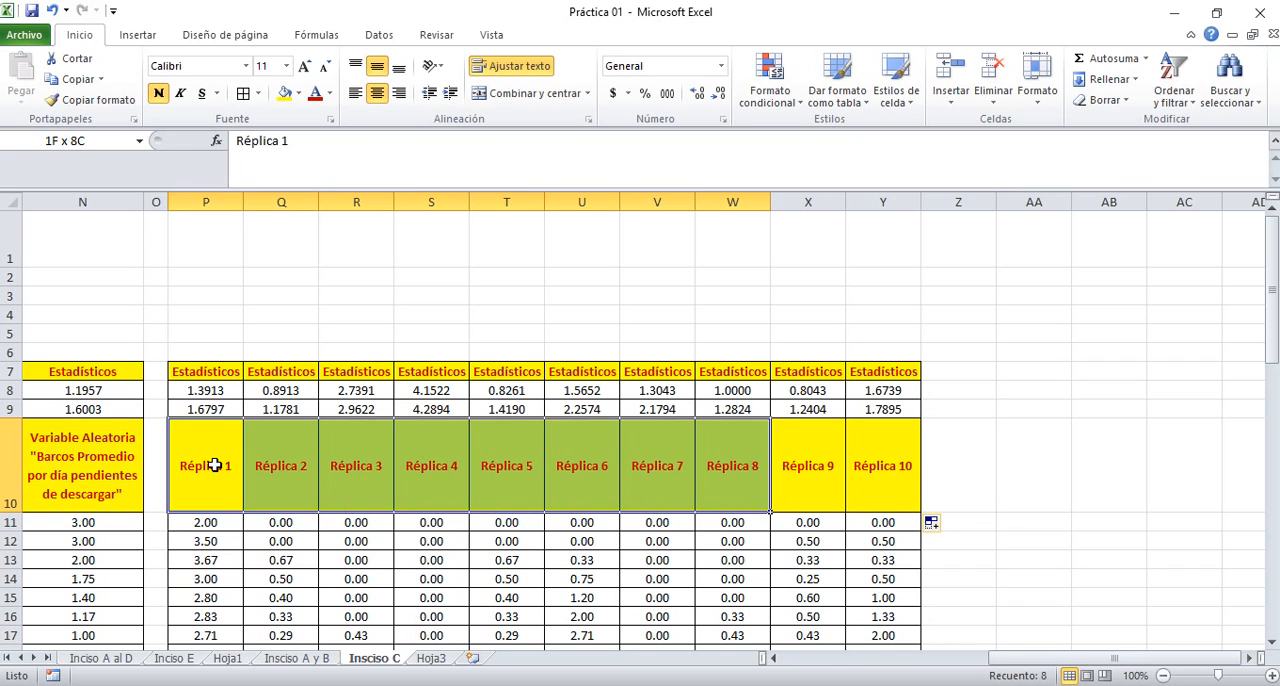
{"action": "key", "text": "shift+Down"}
{"action": "key", "text": "shift+Down"}
{"action": "key", "text": "shift+Down"}
{"action": "key", "text": "shift+Down"}
{"action": "key", "text": "shift+Down"}
{"action": "key", "text": "shift+Down"}
{"action": "key", "text": "shift+Down"}
{"action": "key", "text": "shift+Down"}
{"action": "key", "text": "shift+Down"}
{"action": "key", "text": "shift+Down"}
{"action": "key", "text": "shift+Down"}
{"action": "key", "text": "shift+Down"}
{"action": "key", "text": "shift+Down"}
{"action": "key", "text": "shift+Down"}
{"action": "key", "text": "shift+Down"}
{"action": "key", "text": "shift+Down"}
{"action": "key", "text": "shift+Down"}
{"action": "key", "text": "shift+Down"}
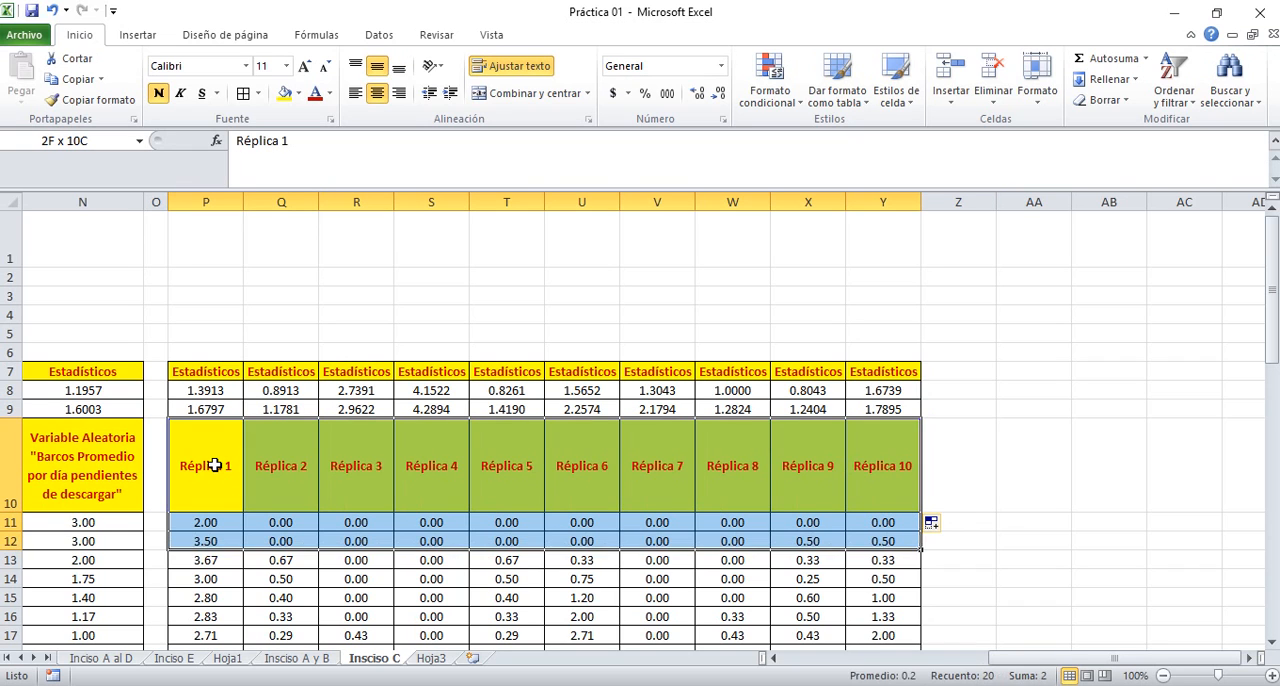
{"action": "key", "text": "shift+Down"}
{"action": "key", "text": "shift+Down"}
{"action": "key", "text": "shift+Down"}
{"action": "key", "text": "shift+Down"}
{"action": "key", "text": "shift+Down"}
{"action": "key", "text": "shift+Down"}
{"action": "key", "text": "shift+Down"}
{"action": "key", "text": "shift+Down"}
{"action": "key", "text": "shift+Down"}
{"action": "key", "text": "shift+Down"}
{"action": "key", "text": "shift+Down"}
{"action": "key", "text": "shift+Down"}
{"action": "key", "text": "shift+Down"}
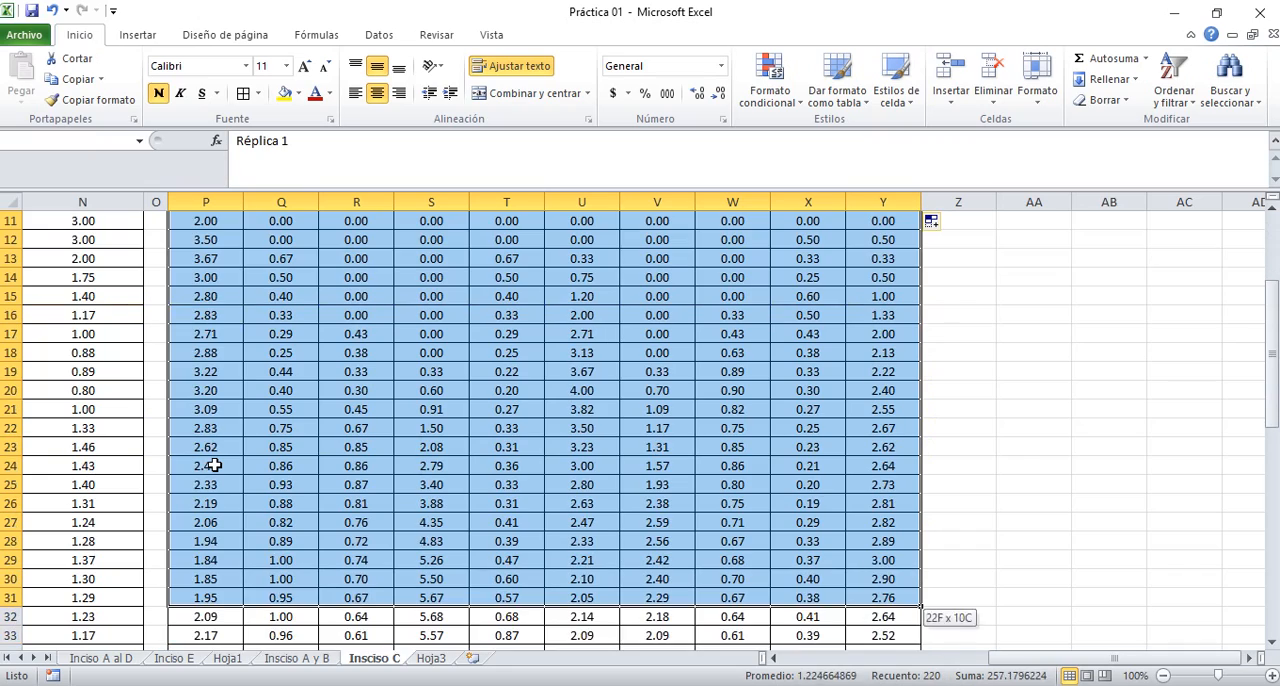
{"action": "key", "text": "shift+Down"}
{"action": "key", "text": "shift+Down"}
{"action": "key", "text": "shift+Down"}
{"action": "key", "text": "shift+Down"}
{"action": "key", "text": "shift+Down"}
{"action": "key", "text": "shift+Down"}
{"action": "key", "text": "shift+Down"}
{"action": "key", "text": "shift+Down"}
{"action": "key", "text": "shift+Down"}
{"action": "key", "text": "shift+Down"}
{"action": "key", "text": "shift+Down"}
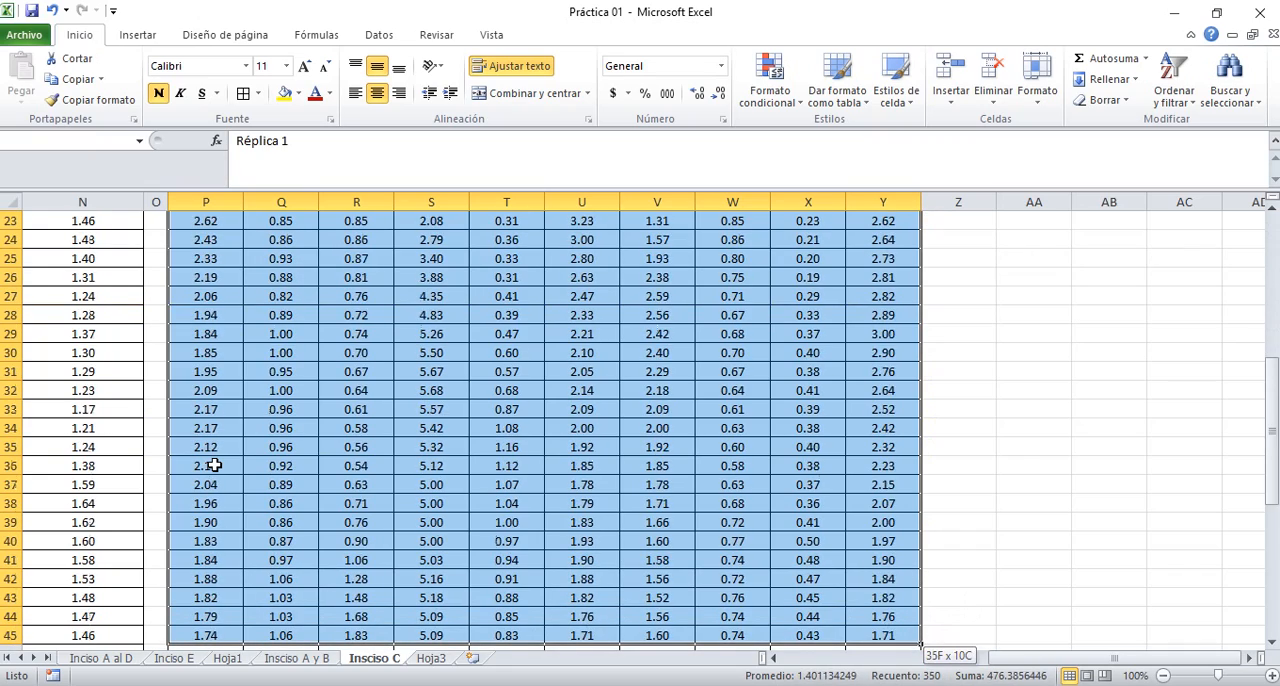
{"action": "key", "text": "shift+Down"}
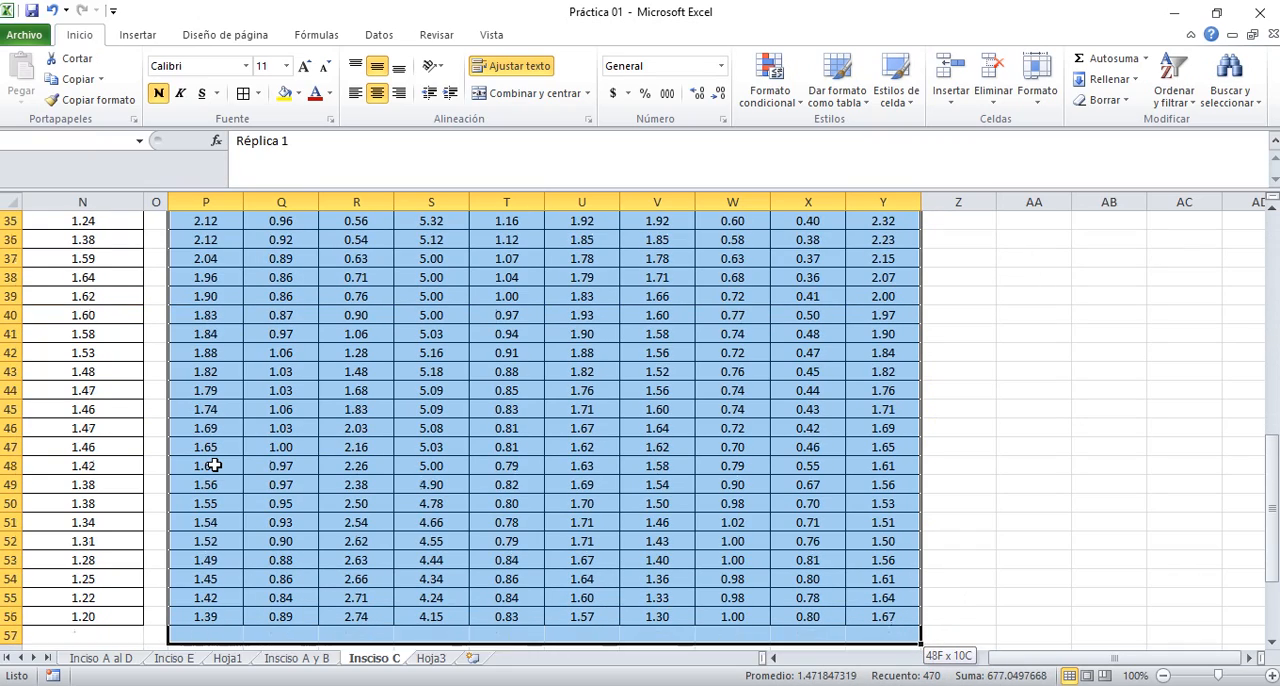
{"action": "key", "text": "shift+Up"}
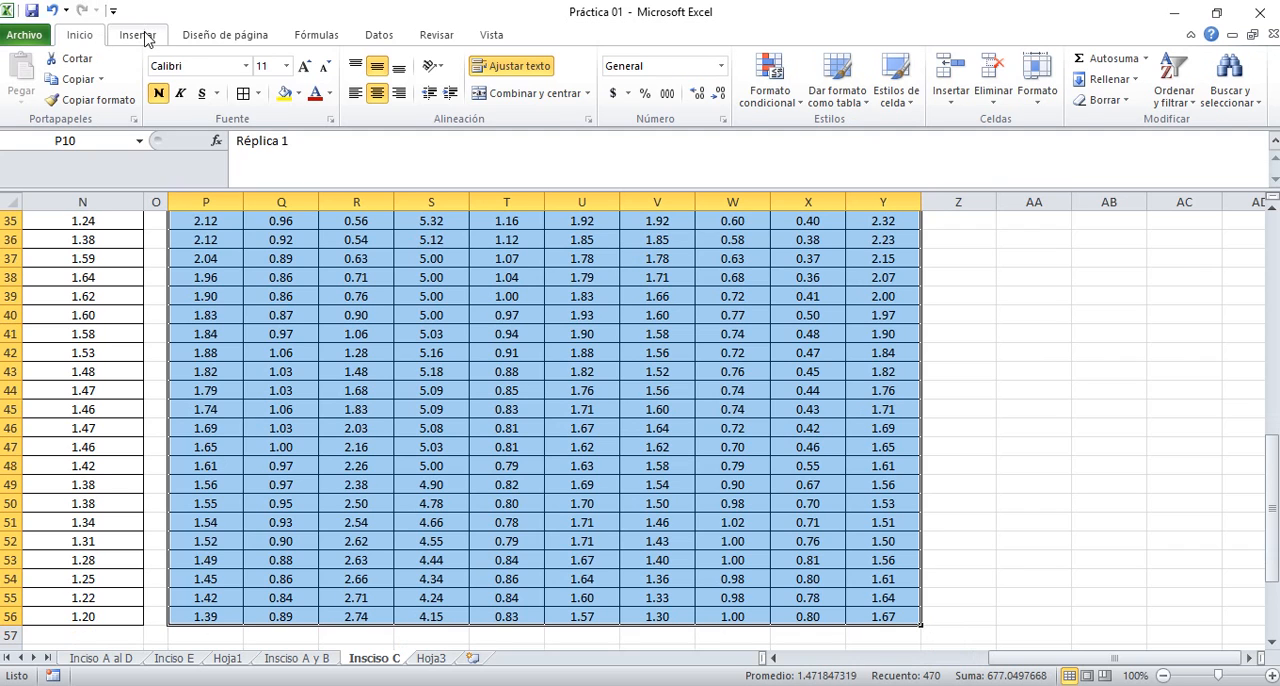
{"action": "left_click", "coordinate": [137, 35]}
{"action": "left_click", "coordinate": [428, 92]}
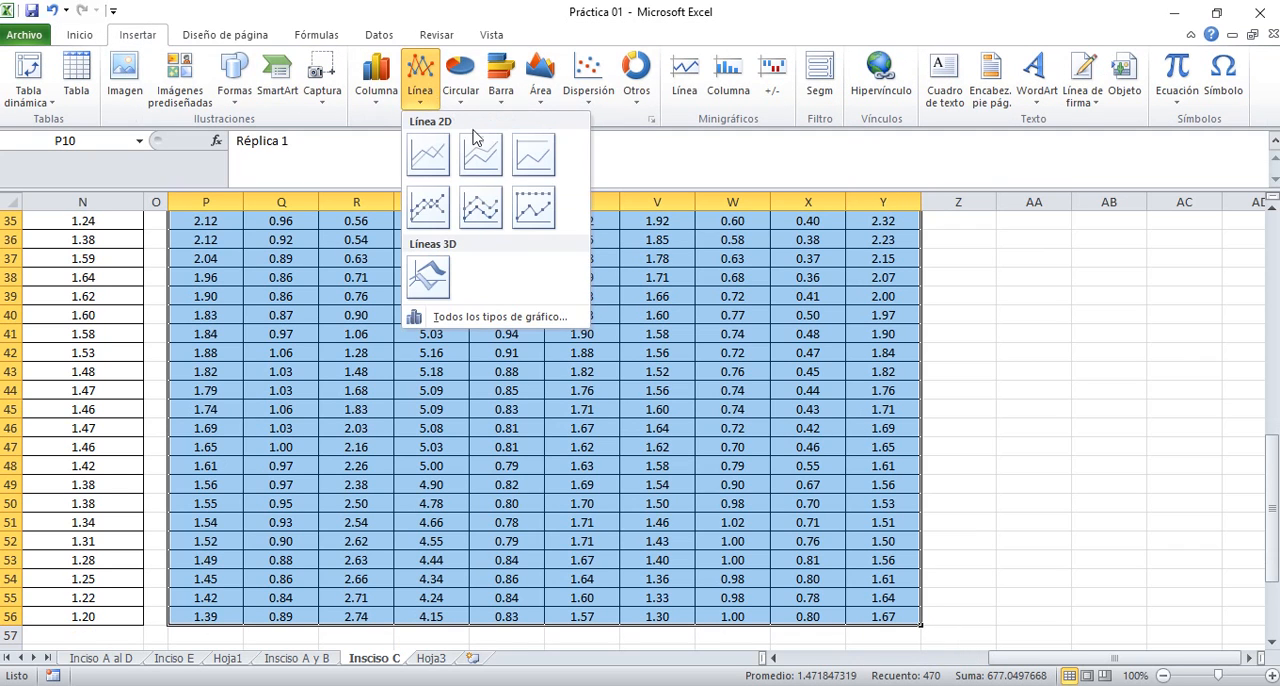
{"action": "left_click", "coordinate": [428, 155]}
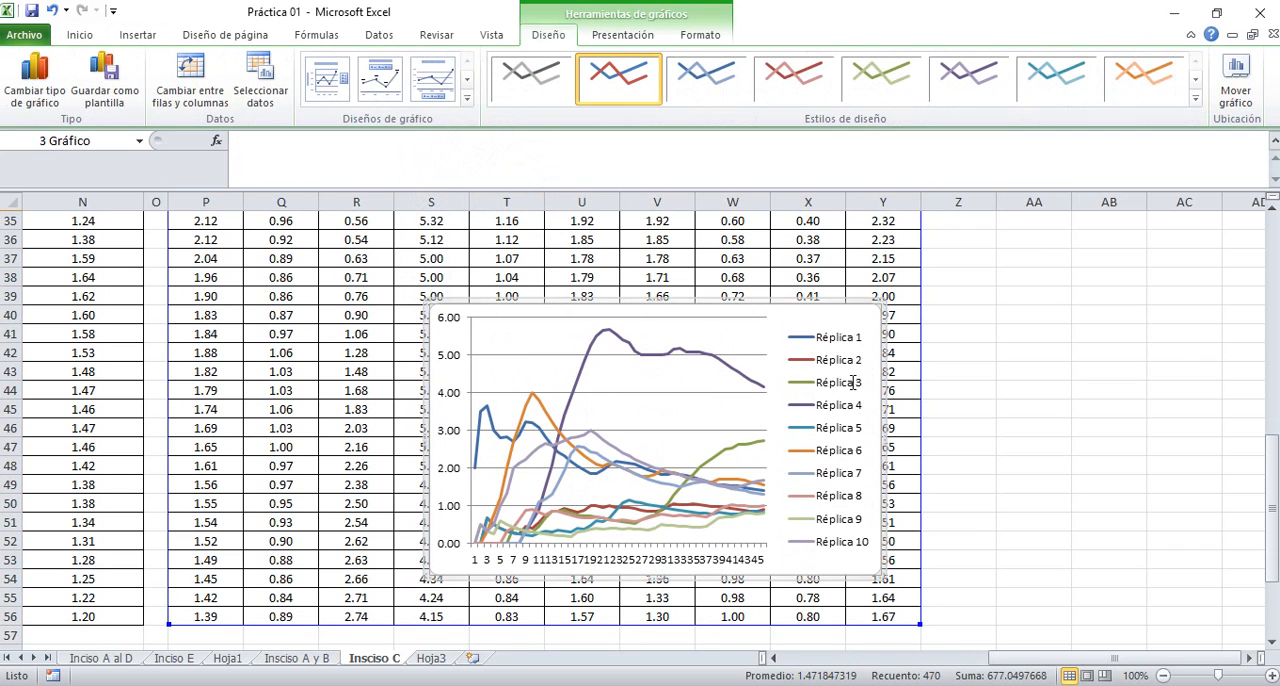
{"action": "left_click", "coordinate": [830, 360]}
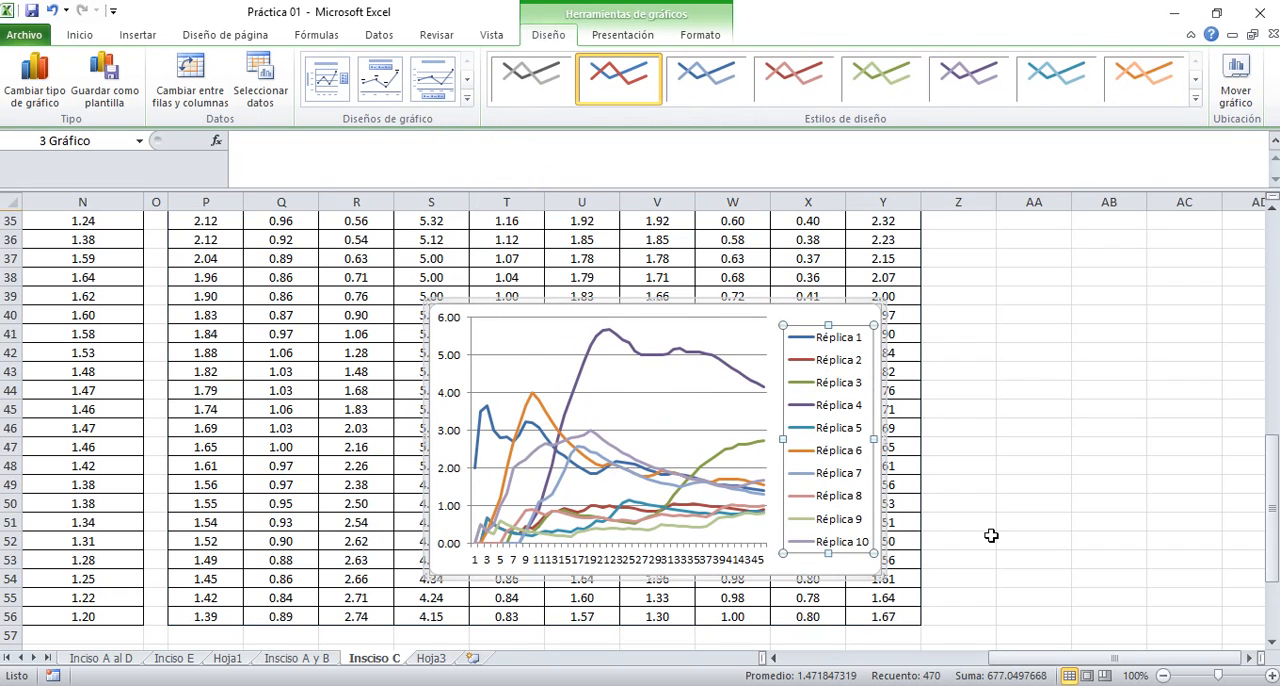
Remove the replica chart's legend and move the chart beside the replica table, with its corner at cell Z1
{"action": "key", "text": "Delete"}
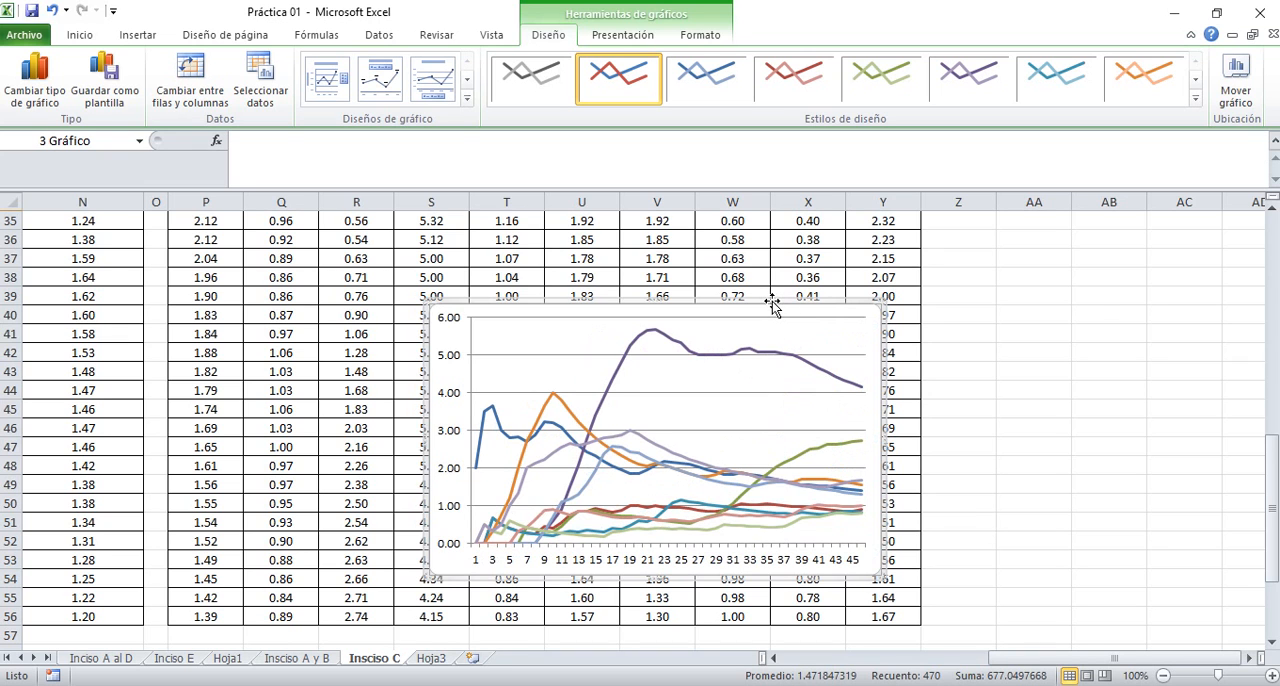
{"action": "left_click_drag", "start_coordinate": [772, 305], "coordinate": [1157, 217]}
{"action": "left_click", "coordinate": [1076, 541]}
{"action": "key", "text": "Right"}
{"action": "key", "text": "Right"}
{"action": "key", "text": "Right"}
{"action": "key", "text": "Right"}
{"action": "key", "text": "Right"}
{"action": "key", "text": "Right"}
{"action": "key", "text": "Right"}
{"action": "key", "text": "Right"}
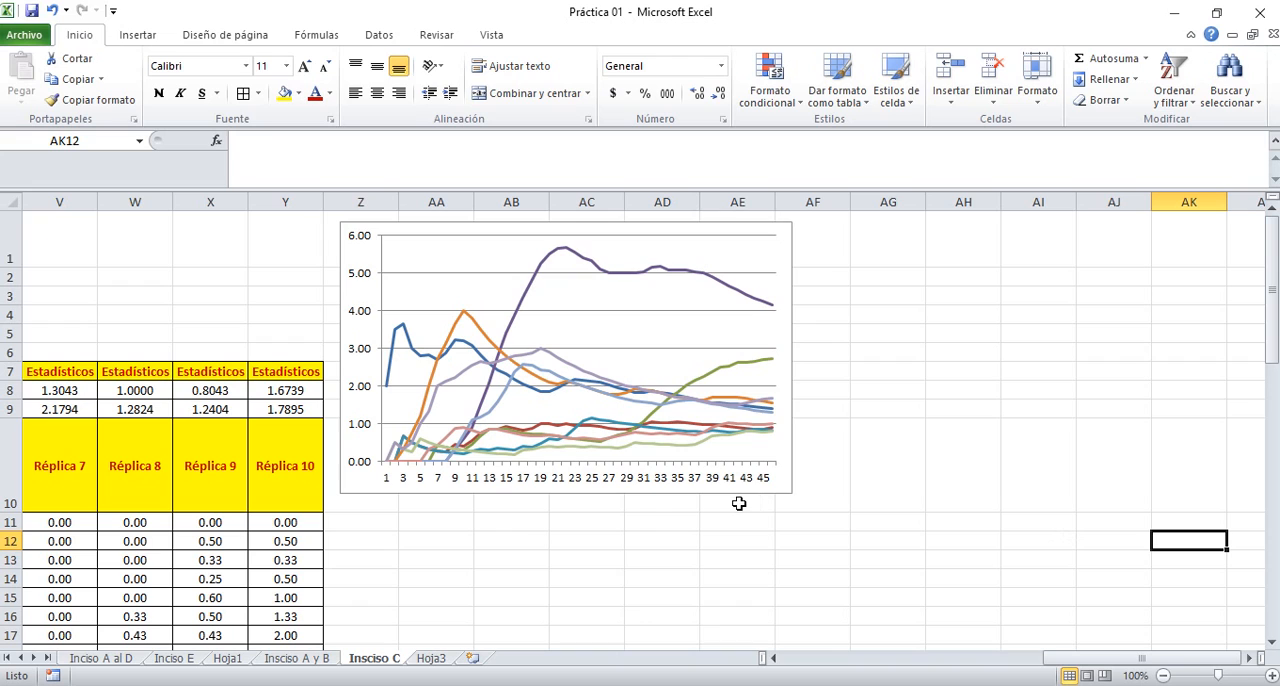
Enlarge the replica chart so that it spans columns Z to AH and reaches down to about row 14
{"action": "left_click", "coordinate": [680, 490]}
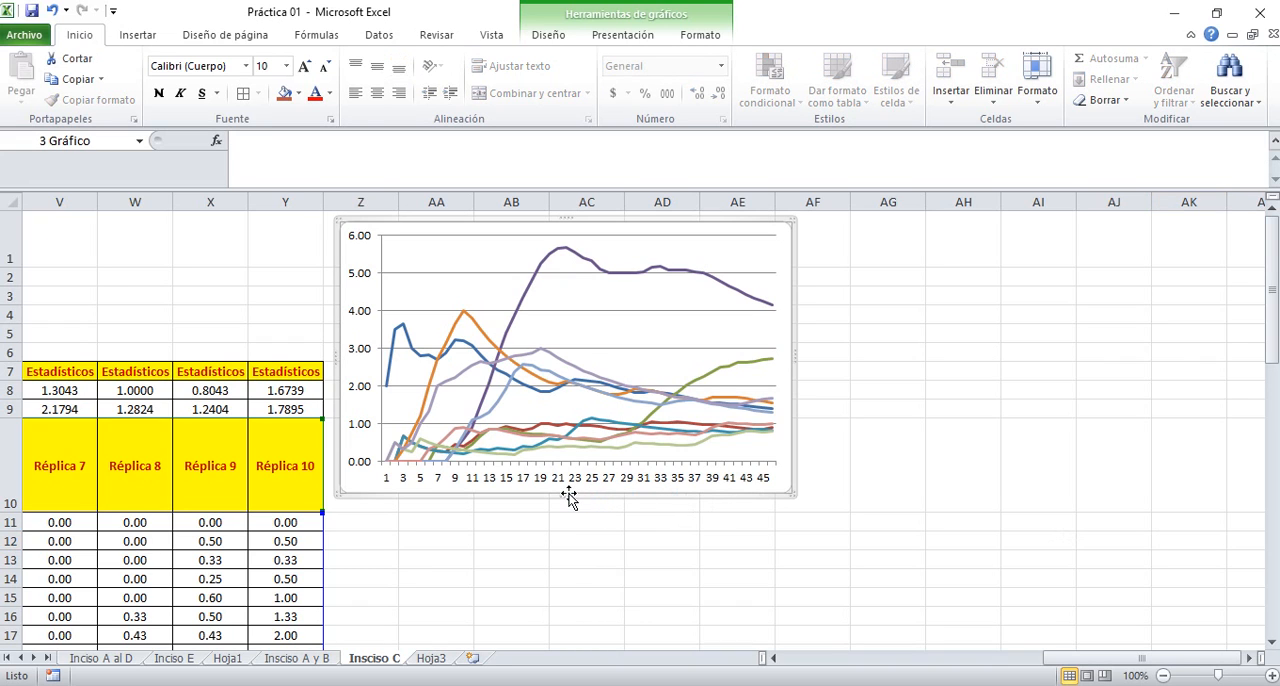
{"action": "left_click_drag", "start_coordinate": [567, 495], "coordinate": [574, 575]}
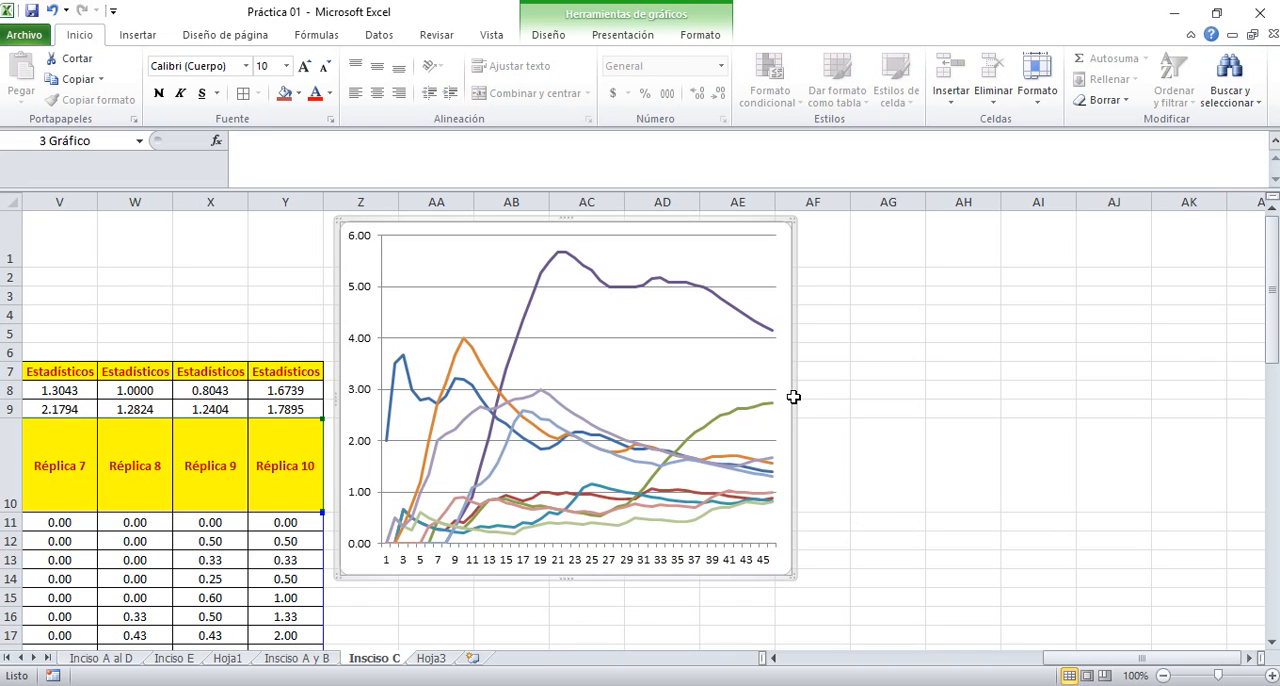
{"action": "left_click_drag", "start_coordinate": [797, 395], "coordinate": [975, 443]}
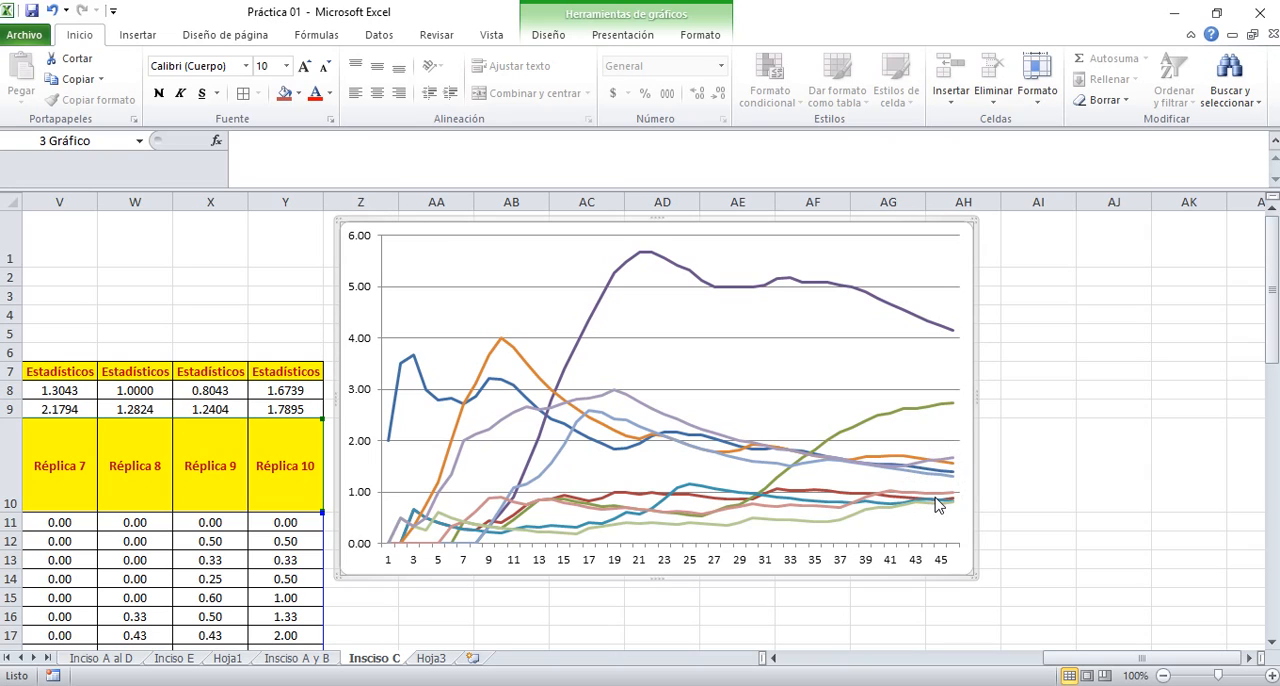
Examine how the replica curves behave in the chart, including their final values and the peak of Réplica 4
{"action": "mouse_move", "coordinate": [938, 505]}
{"action": "mouse_move", "coordinate": [935, 465]}
{"action": "mouse_move", "coordinate": [647, 260]}
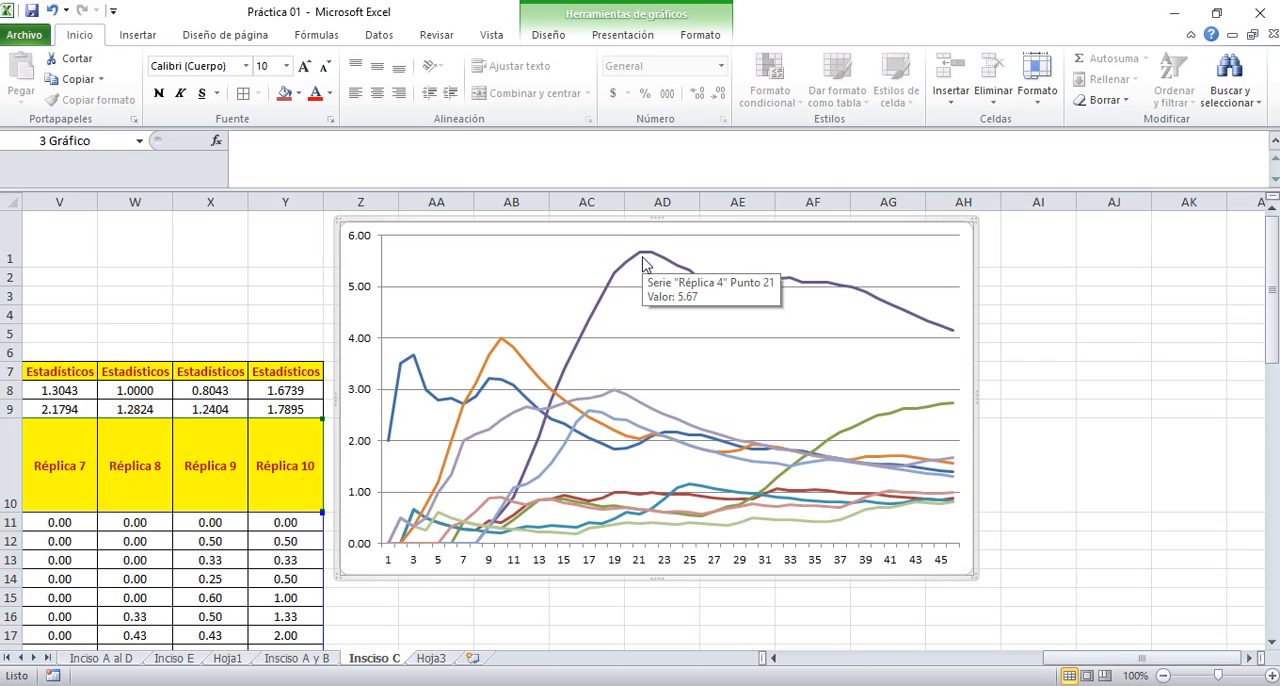
{"action": "left_click", "coordinate": [284, 297]}
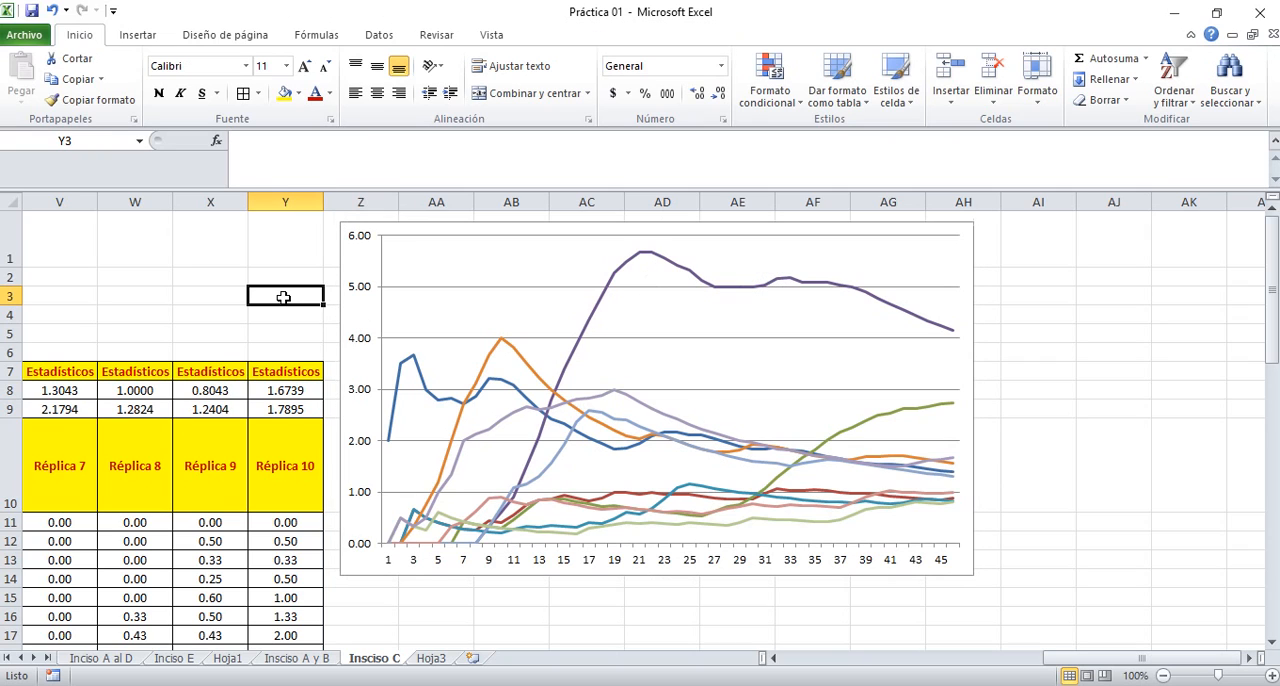
{"action": "left_click", "coordinate": [277, 333]}
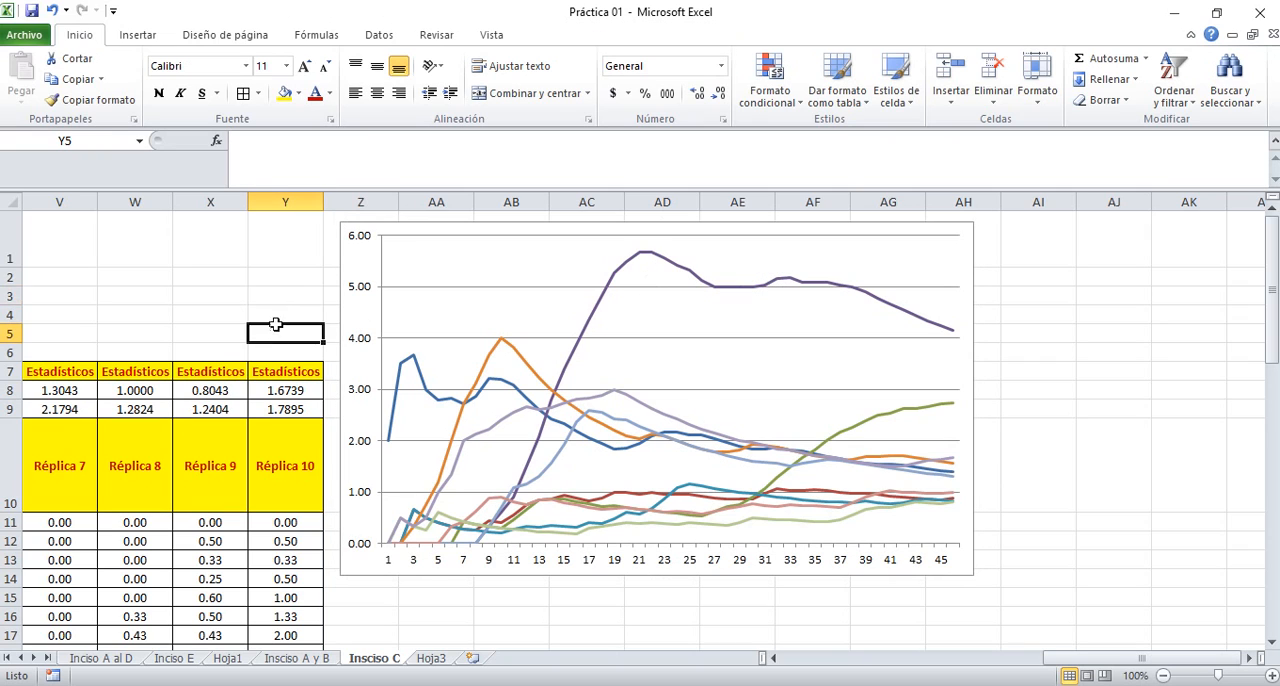
{"action": "left_click", "coordinate": [276, 317]}
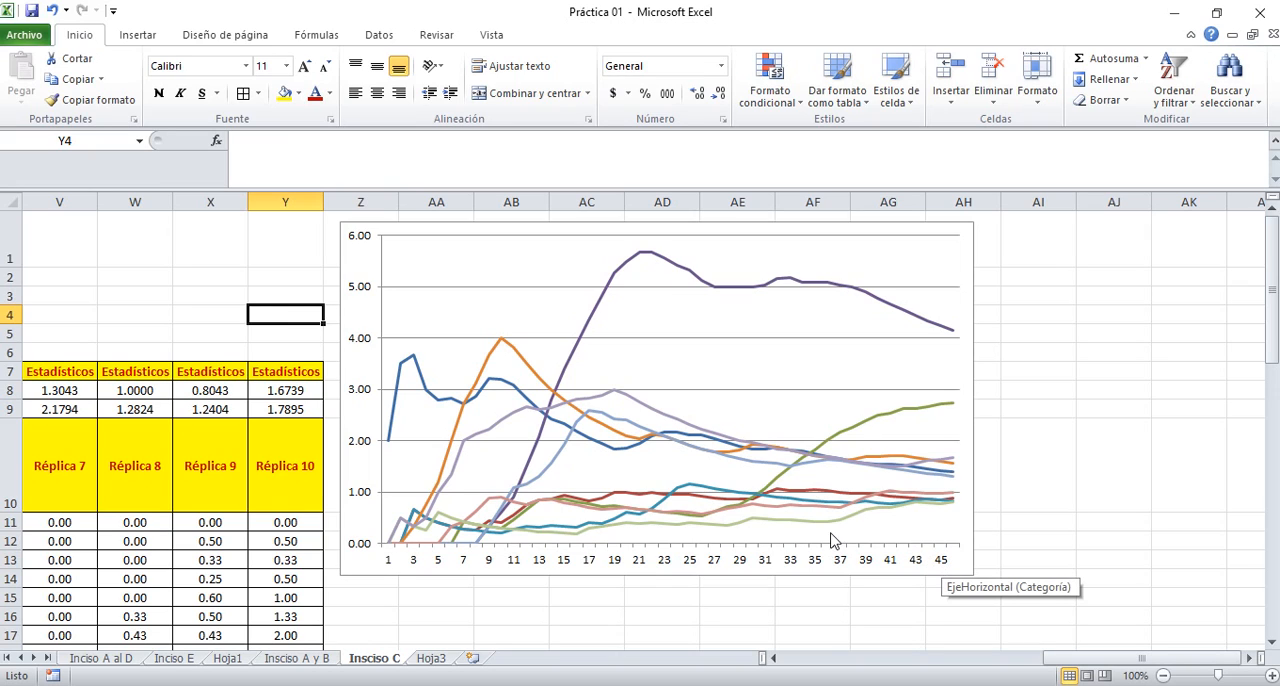
Review the average and standard deviation formulas of the live simulation model in cells N8 and N9
{"action": "left_click", "coordinate": [180, 316]}
{"action": "key", "text": "Left"}
{"action": "key", "text": "Left"}
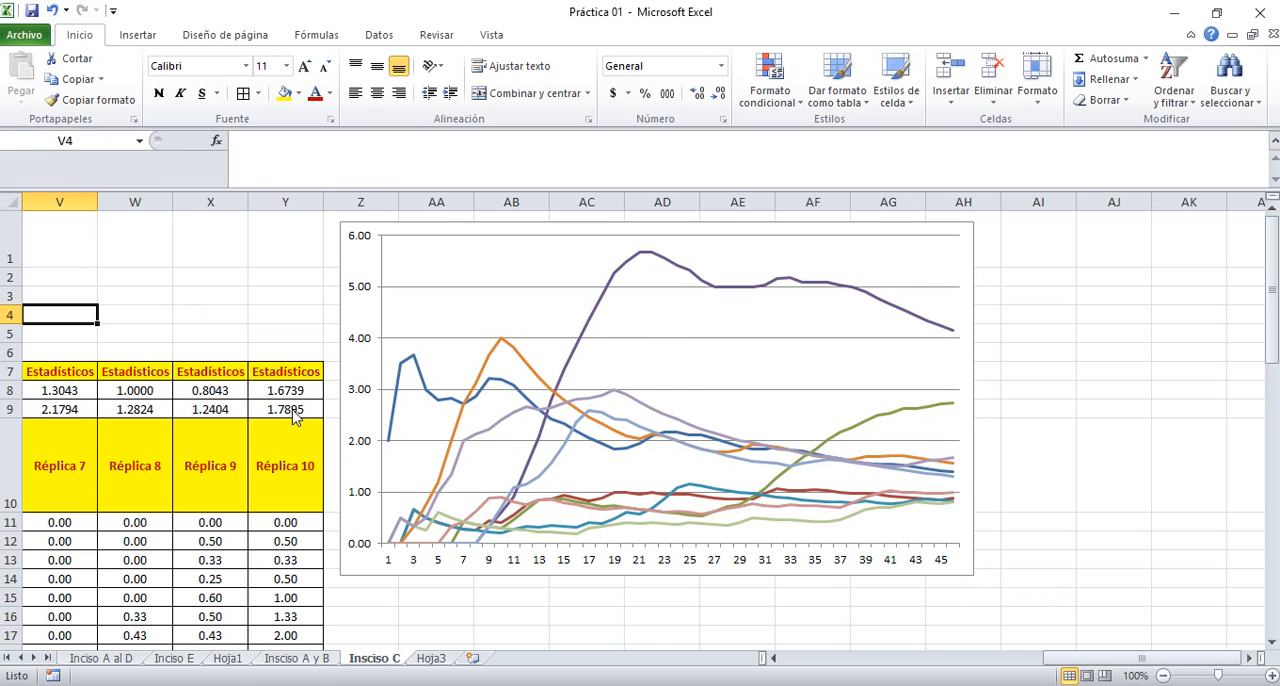
{"action": "key", "text": "Left"}
{"action": "key", "text": "Left"}
{"action": "key", "text": "Left"}
{"action": "key", "text": "Left"}
{"action": "key", "text": "Left"}
{"action": "key", "text": "Left"}
{"action": "key", "text": "Left"}
{"action": "key", "text": "Left"}
{"action": "key", "text": "Left"}
{"action": "key", "text": "Left"}
{"action": "key", "text": "Left"}
{"action": "key", "text": "Left"}
{"action": "key", "text": "Left"}
{"action": "key", "text": "Left"}
{"action": "key", "text": "Left"}
{"action": "key", "text": "Left"}
{"action": "key", "text": "Left"}
{"action": "key", "text": "Left"}
{"action": "key", "text": "Left"}
{"action": "key", "text": "Left"}
{"action": "key", "text": "Left"}
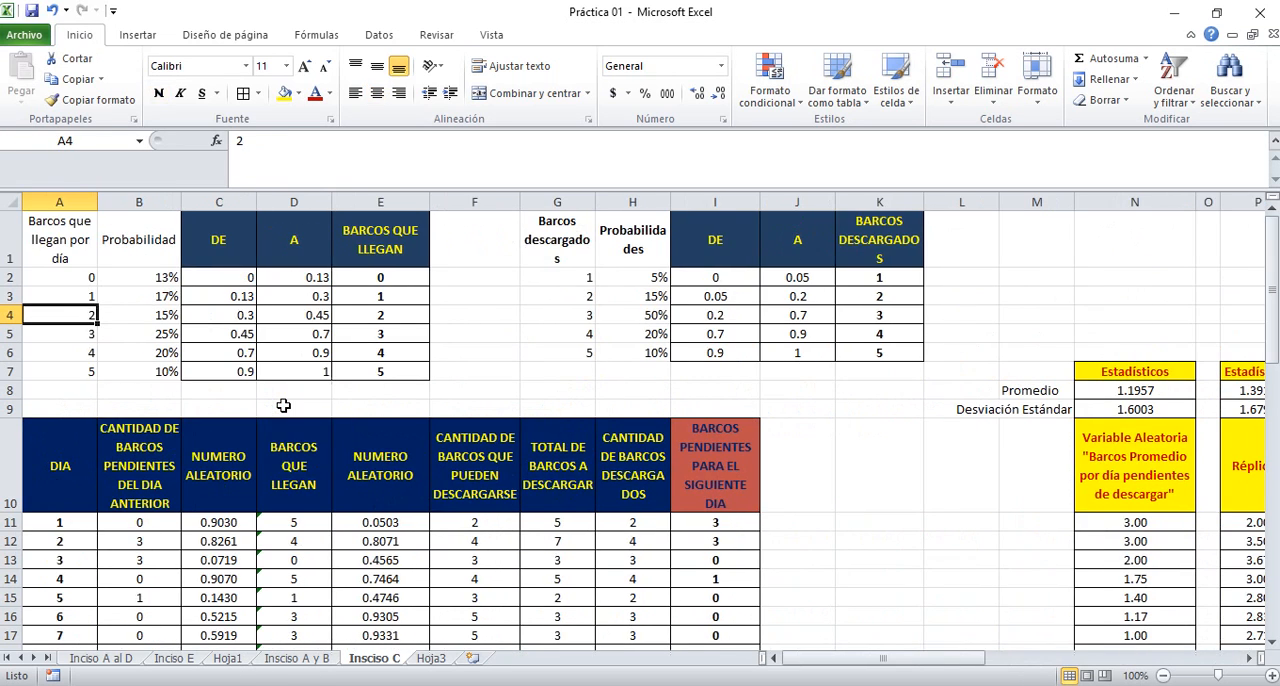
{"action": "key", "text": "Down"}
{"action": "key", "text": "Down"}
{"action": "key", "text": "Down"}
{"action": "key", "text": "Down"}
{"action": "key", "text": "Down"}
{"action": "key", "text": "Down"}
{"action": "key", "text": "Down"}
{"action": "key", "text": "Right"}
{"action": "key", "text": "Right"}
{"action": "key", "text": "Right"}
{"action": "key", "text": "Right"}
{"action": "key", "text": "Right"}
{"action": "key", "text": "Right"}
{"action": "key", "text": "Right"}
{"action": "key", "text": "Right"}
{"action": "key", "text": "Right"}
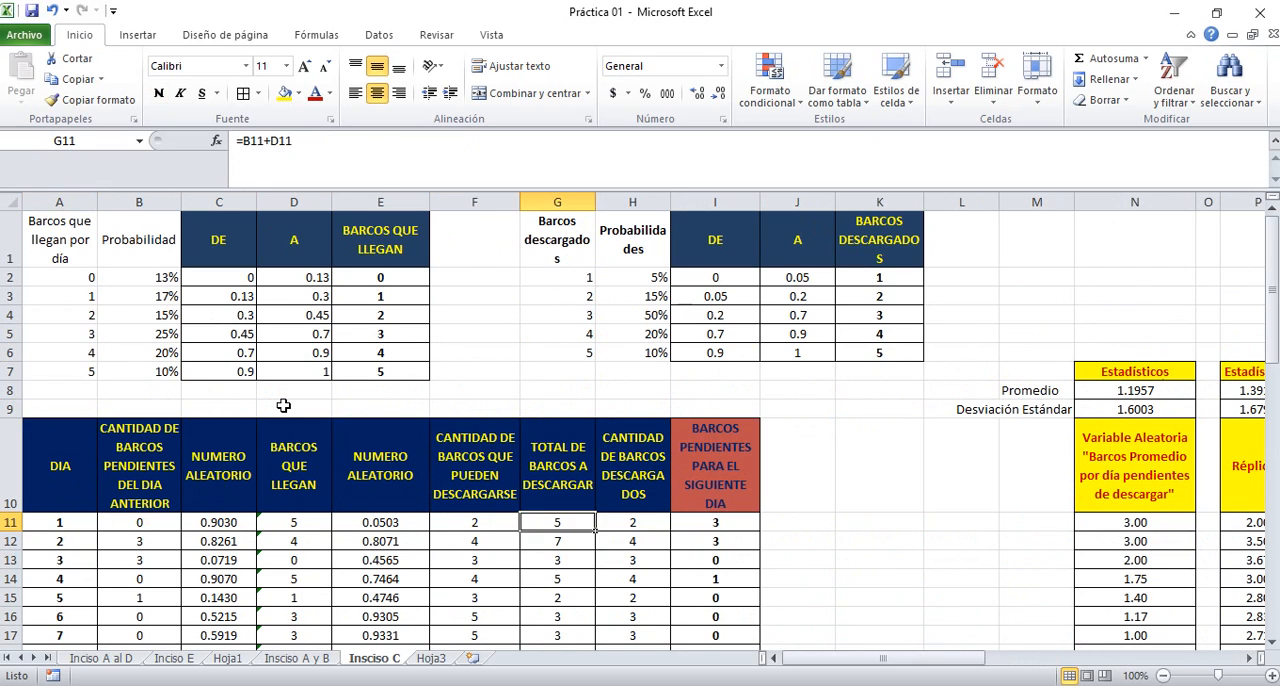
{"action": "key", "text": "Right"}
{"action": "key", "text": "Right"}
{"action": "key", "text": "Right"}
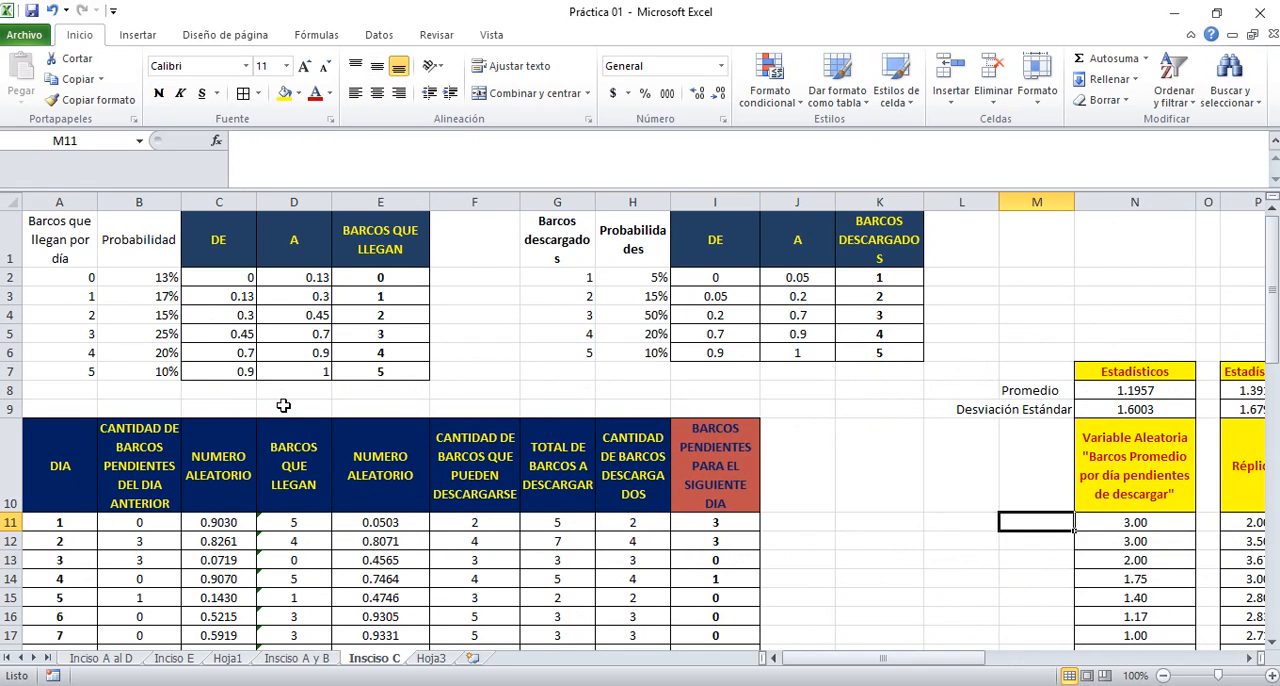
{"action": "key", "text": "Up"}
{"action": "key", "text": "Up"}
{"action": "key", "text": "Up"}
{"action": "key", "text": "Right"}
{"action": "key", "text": "Down"}
{"action": "key", "text": "Up"}
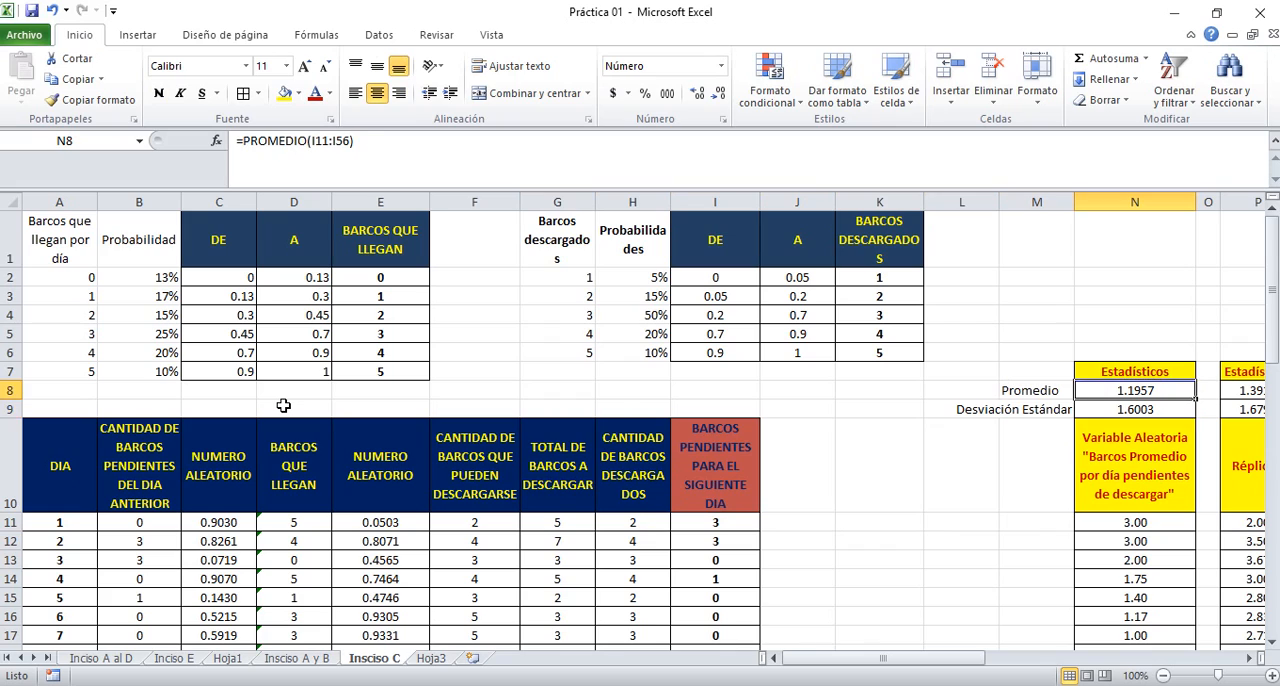
{"action": "key", "text": "Down"}
{"action": "key", "text": "Up"}
{"action": "key", "text": "Down"}
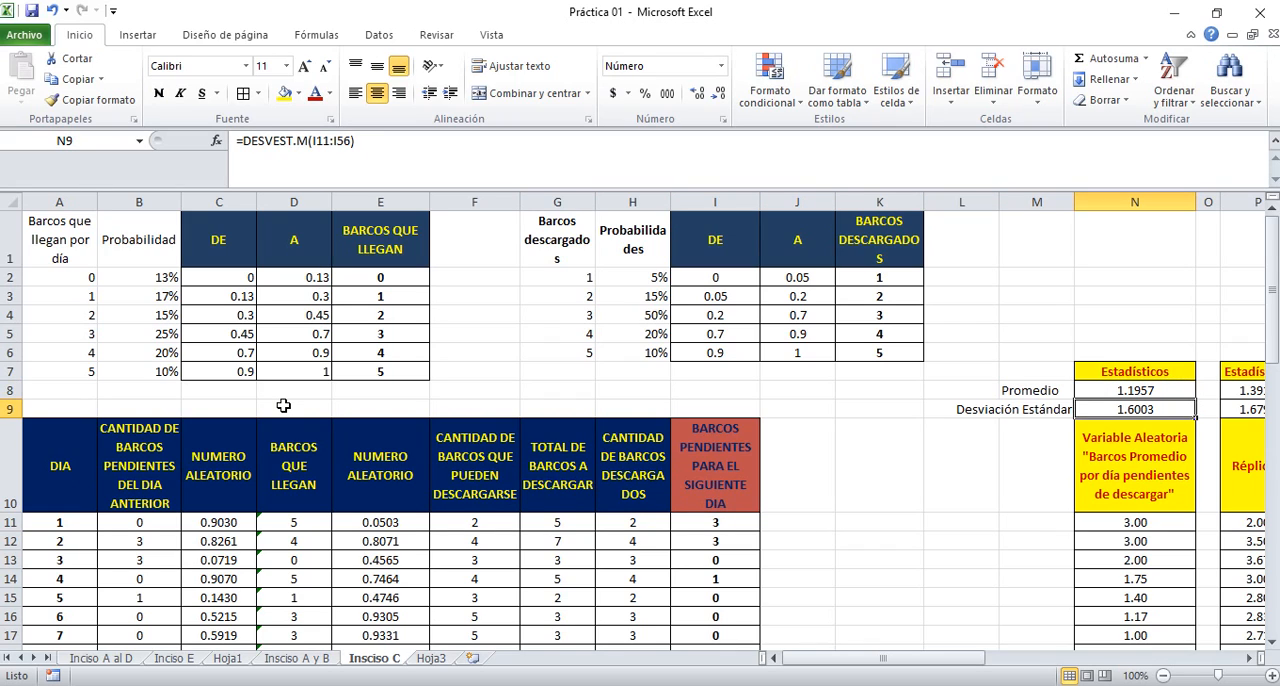
{"action": "key", "text": "Up"}
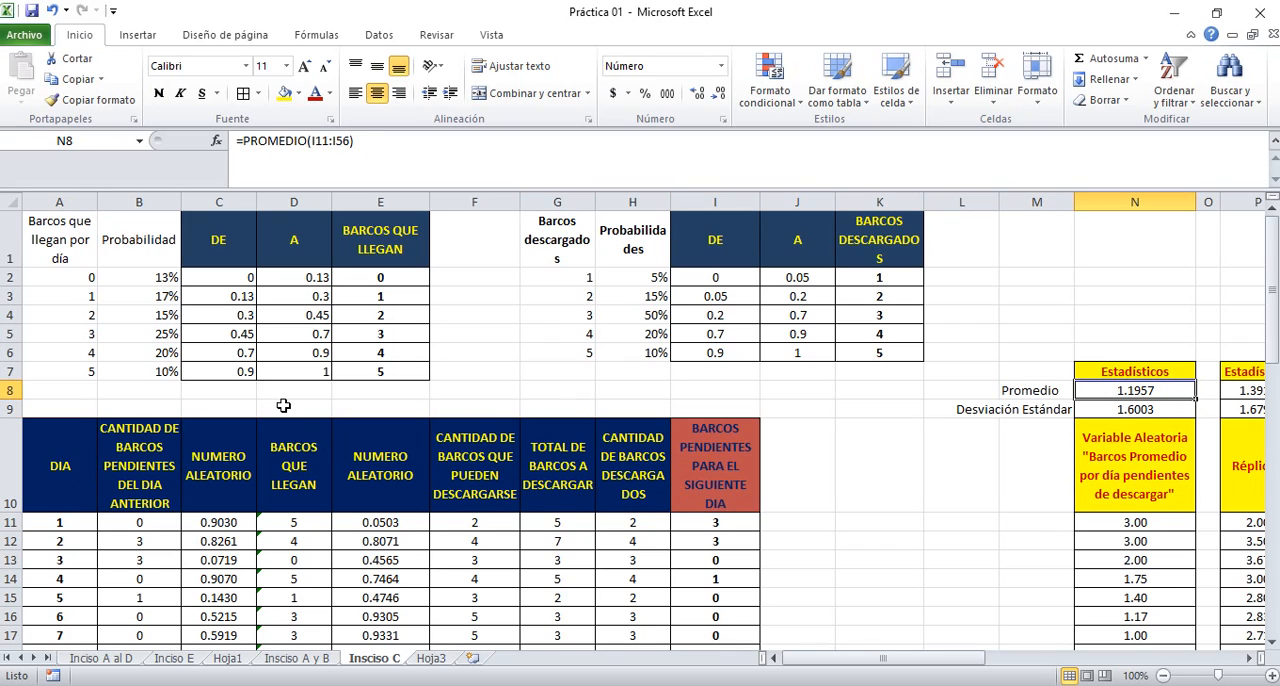
{"action": "key", "text": "Down"}
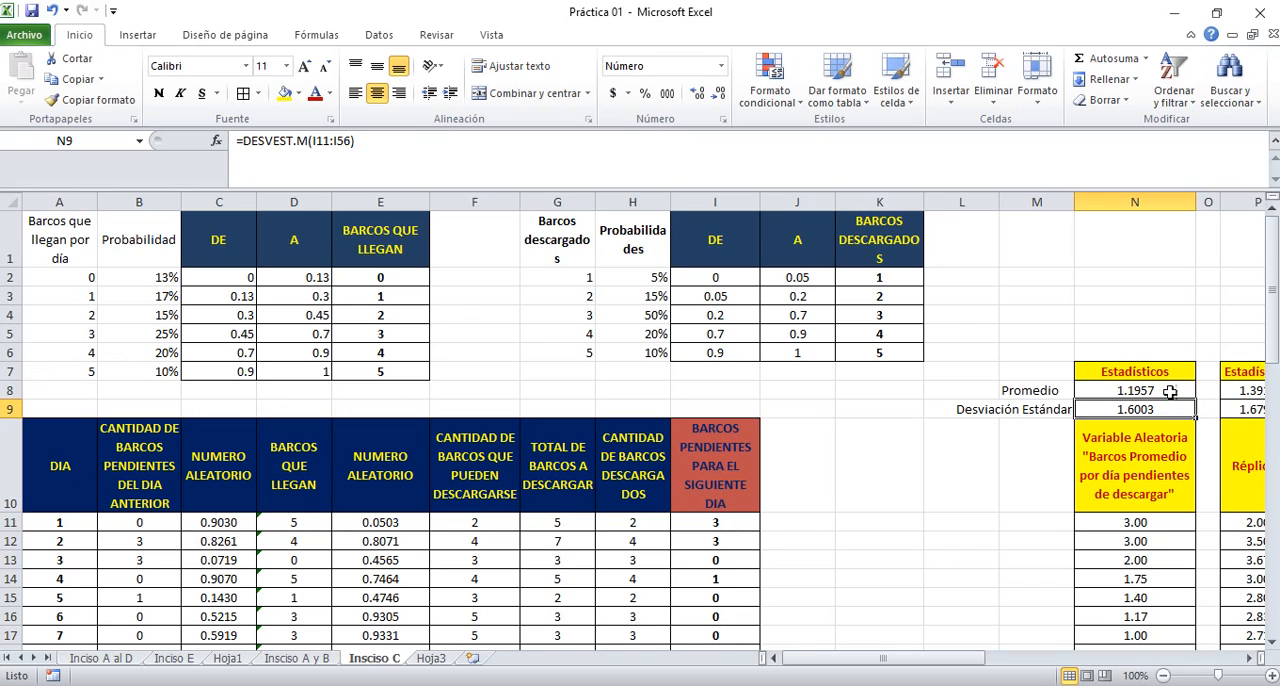
{"action": "left_click", "coordinate": [1137, 391]}
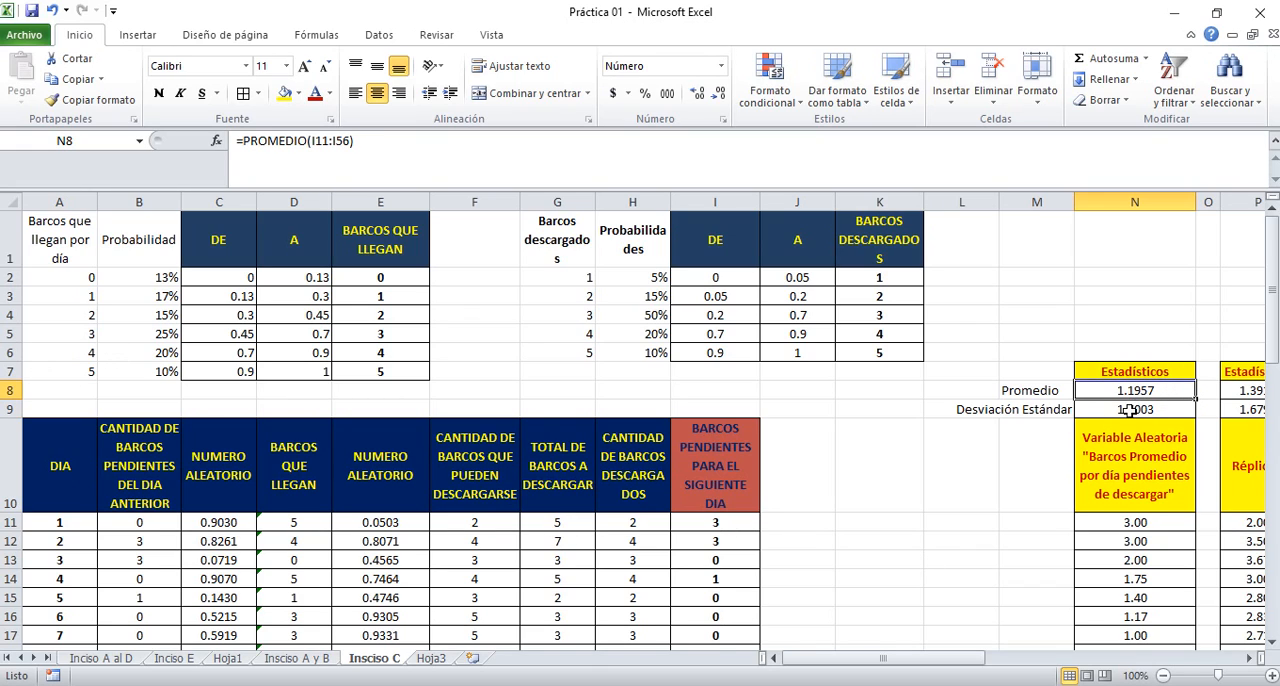
{"action": "left_click", "coordinate": [1130, 410]}
Recalculate the random simulation by re-entering the empty cell L10, and check the average and standard deviation in N8:N9
{"action": "left_click", "coordinate": [950, 491]}
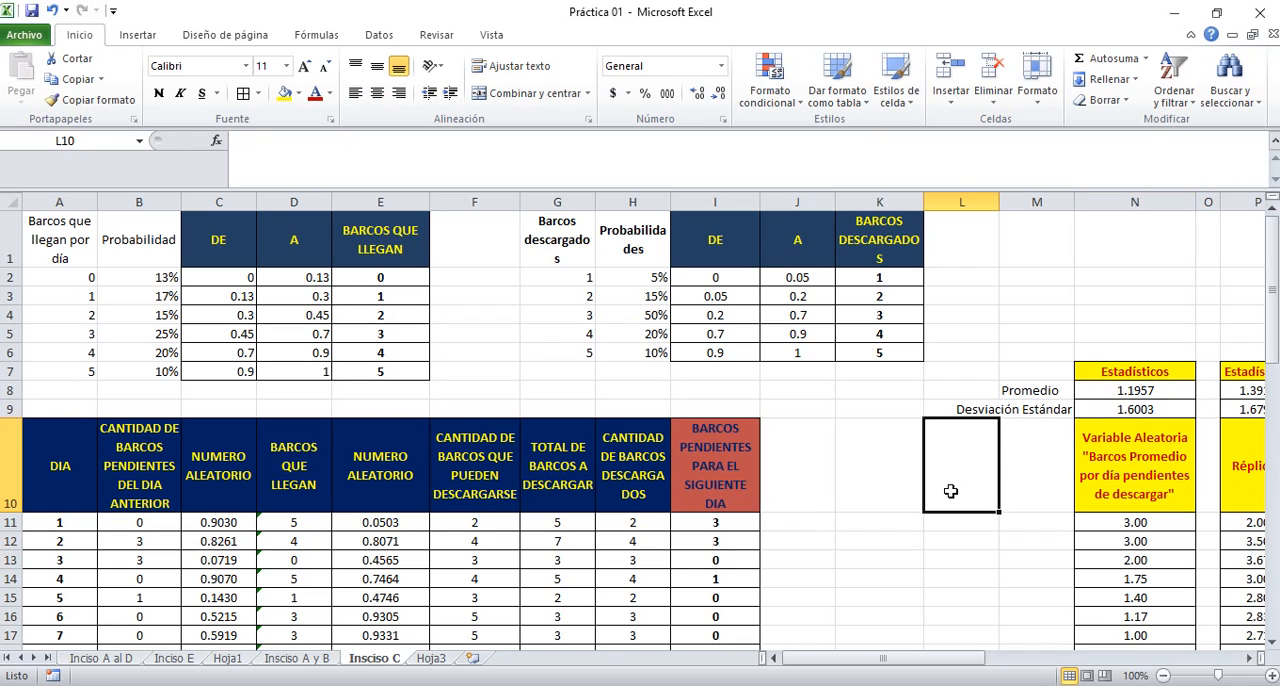
{"action": "double_click", "coordinate": [951, 491]}
{"action": "key", "text": "Return"}
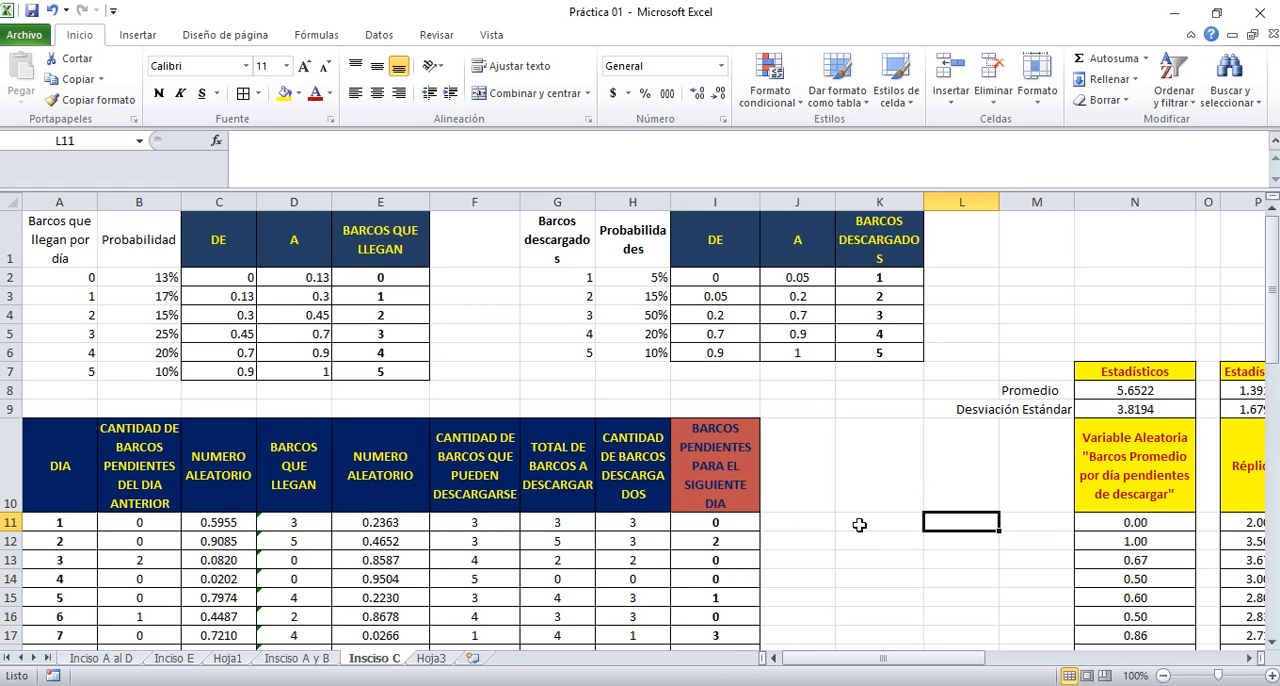
{"action": "left_click", "coordinate": [1134, 390]}
{"action": "left_click", "coordinate": [1132, 403]}
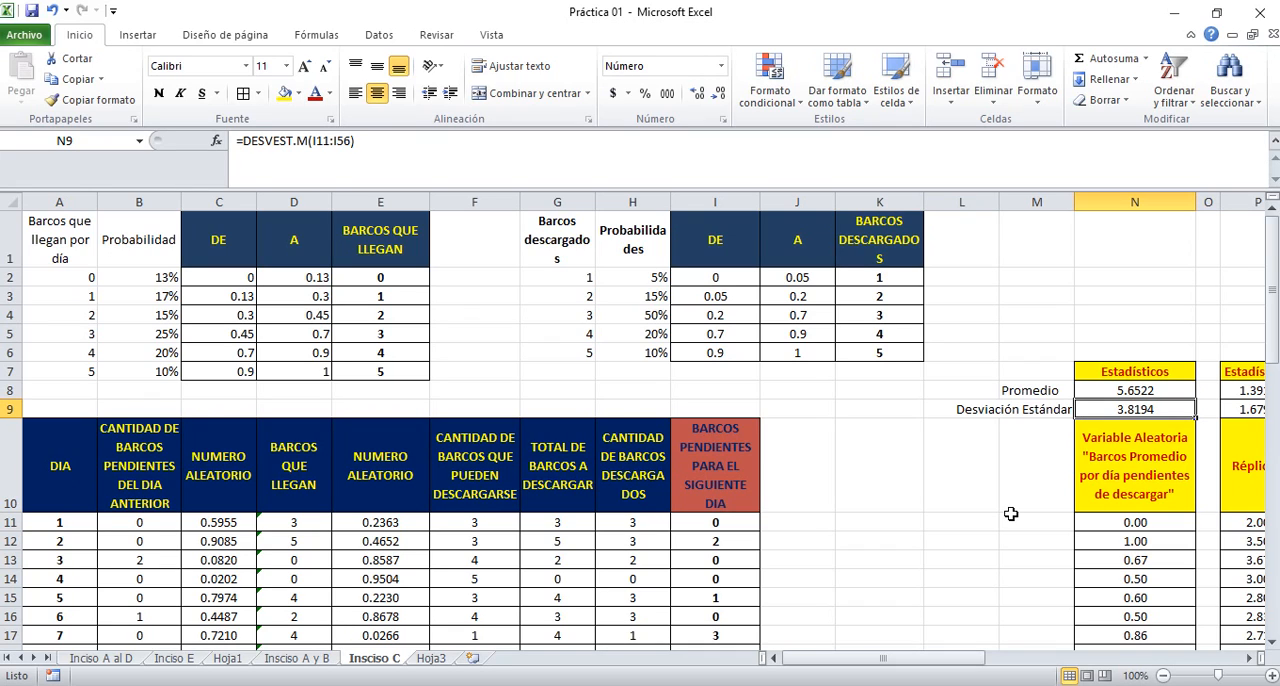
Look across the replica statistics in columns P to Y as far as the replica chart
{"action": "key", "text": "Right"}
{"action": "key", "text": "Right"}
{"action": "key", "text": "Right"}
{"action": "key", "text": "Right"}
{"action": "key", "text": "Right"}
{"action": "key", "text": "Right"}
{"action": "key", "text": "Right"}
{"action": "key", "text": "Right"}
{"action": "key", "text": "Right"}
{"action": "key", "text": "Right"}
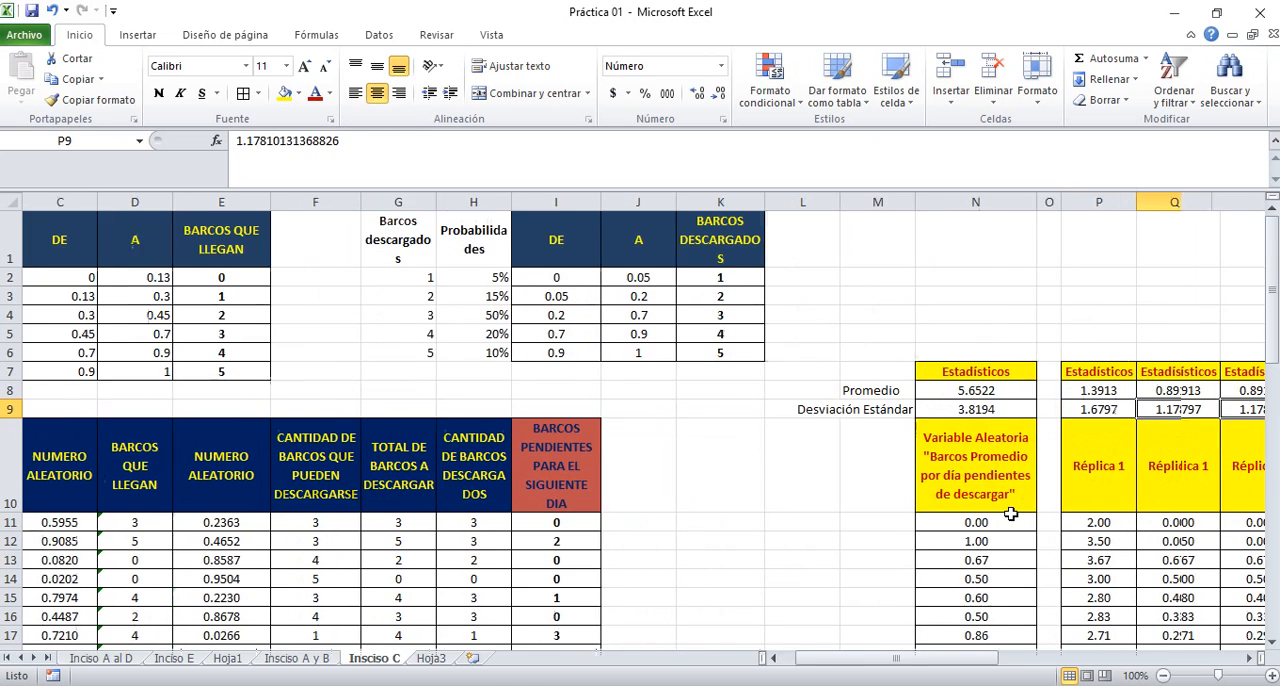
{"action": "key", "text": "Right"}
{"action": "key", "text": "Right"}
{"action": "key", "text": "Right"}
{"action": "key", "text": "Right"}
{"action": "key", "text": "Right"}
{"action": "key", "text": "Right"}
{"action": "key", "text": "Right"}
{"action": "key", "text": "Right"}
{"action": "key", "text": "Right"}
{"action": "key", "text": "Right"}
{"action": "key", "text": "Right"}
{"action": "key", "text": "Right"}
{"action": "key", "text": "Right"}
{"action": "key", "text": "Right"}
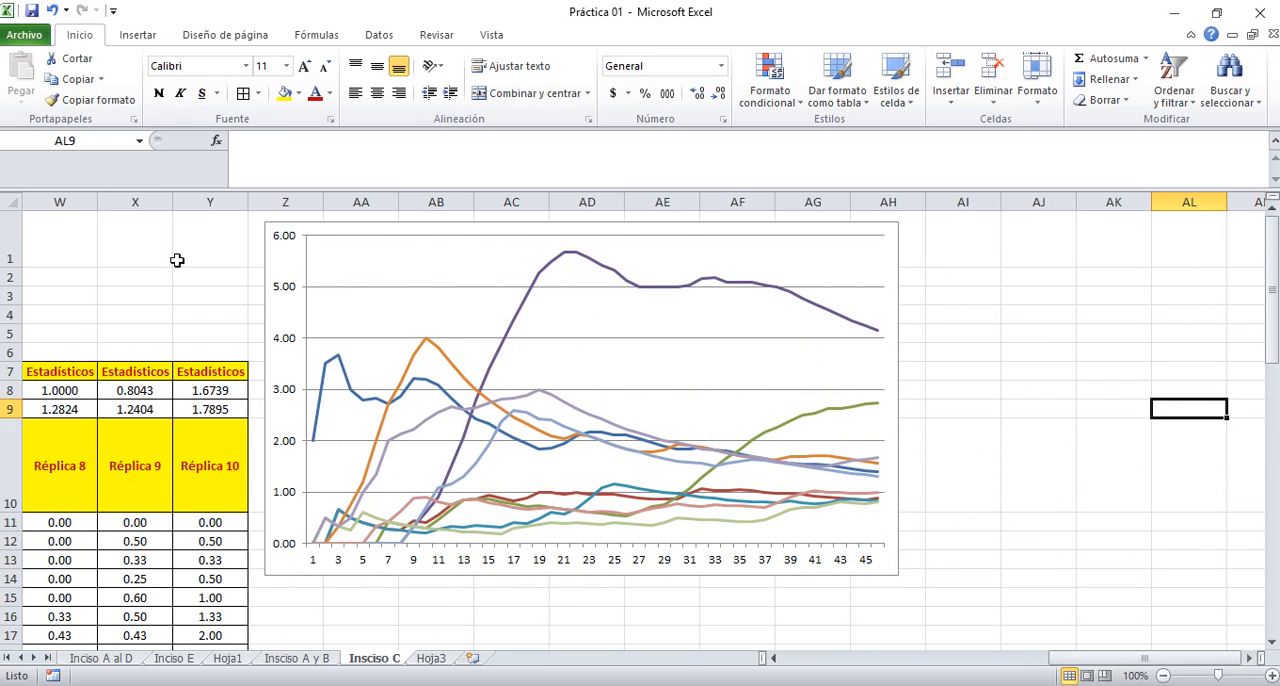
Look through the 46-day simulation table down to its last day in row 56 and return to the replica chart
{"action": "left_click", "coordinate": [162, 286]}
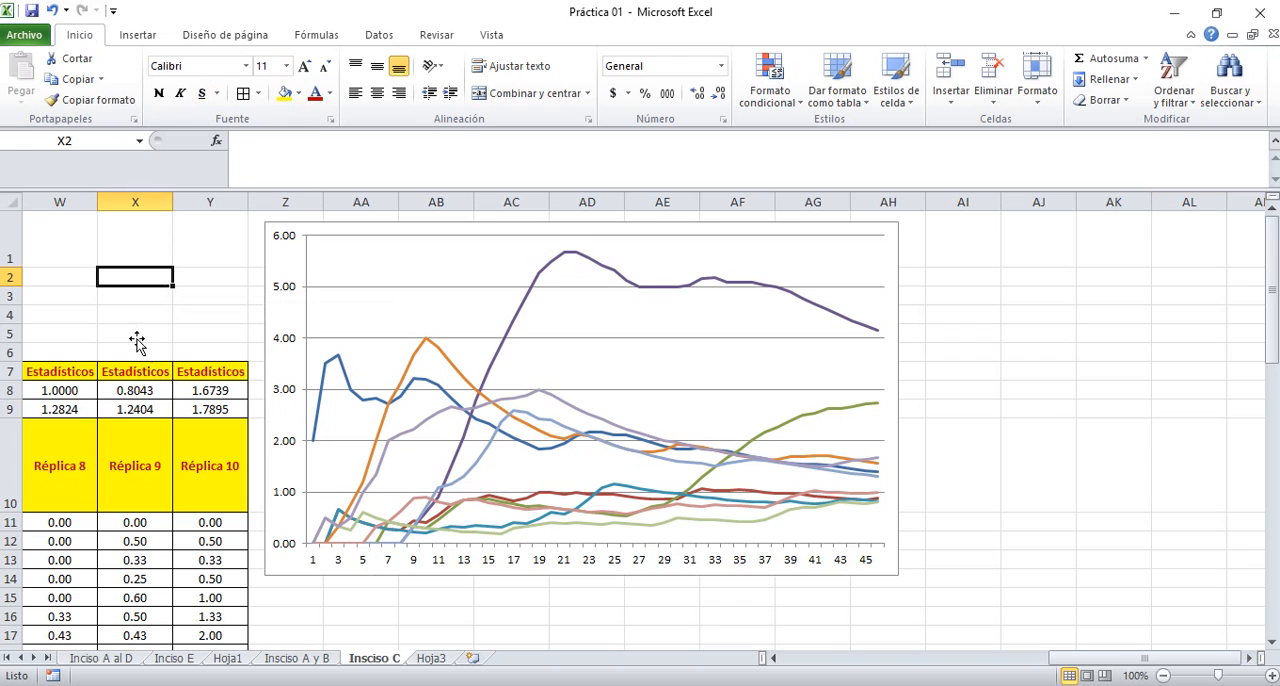
{"action": "key", "text": "Left"}
{"action": "key", "text": "Left"}
{"action": "key", "text": "Left"}
{"action": "key", "text": "Left"}
{"action": "key", "text": "Left"}
{"action": "key", "text": "Left"}
{"action": "key", "text": "Left"}
{"action": "key", "text": "Left"}
{"action": "key", "text": "Left"}
{"action": "key", "text": "Left"}
{"action": "key", "text": "Left"}
{"action": "key", "text": "Left"}
{"action": "key", "text": "Left"}
{"action": "key", "text": "Left"}
{"action": "key", "text": "Left"}
{"action": "key", "text": "Left"}
{"action": "key", "text": "Left"}
{"action": "key", "text": "Left"}
{"action": "key", "text": "Left"}
{"action": "key", "text": "Left"}
{"action": "key", "text": "Left"}
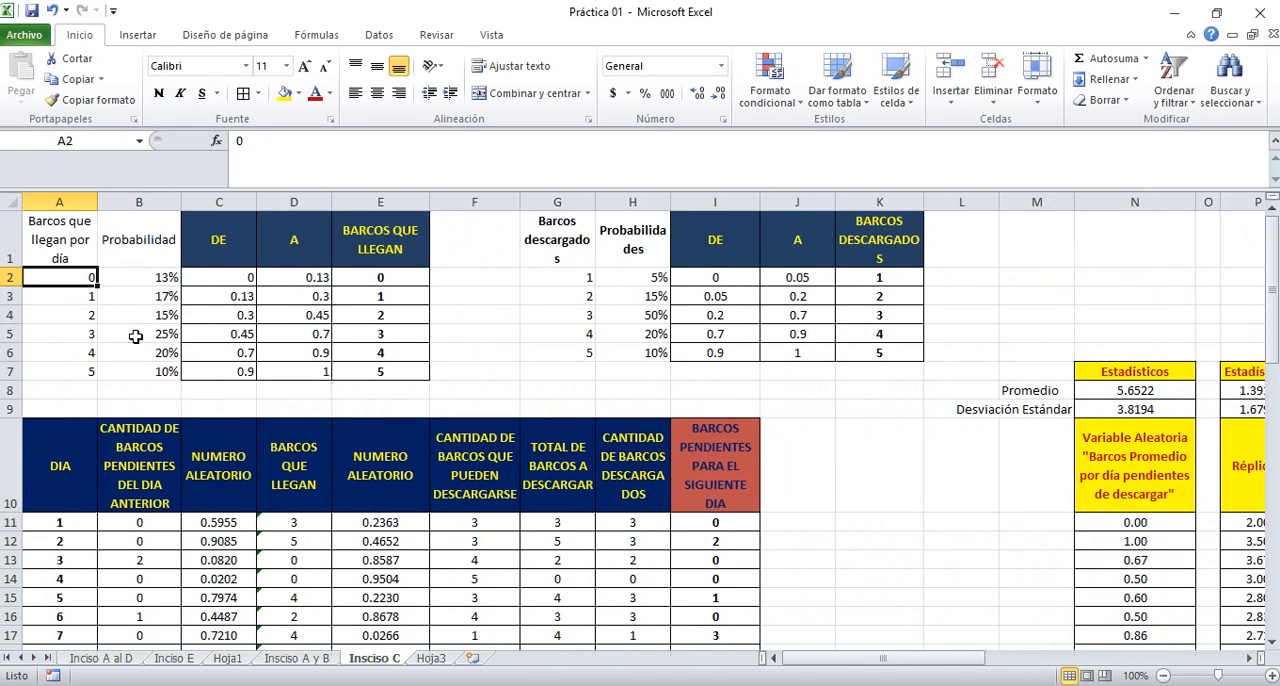
{"action": "key", "text": "Down"}
{"action": "key", "text": "Down"}
{"action": "key", "text": "Down"}
{"action": "key", "text": "Down"}
{"action": "key", "text": "Down"}
{"action": "key", "text": "Down"}
{"action": "key", "text": "Down"}
{"action": "key", "text": "Down"}
{"action": "key", "text": "Down"}
{"action": "key", "text": "Down"}
{"action": "key", "text": "Down"}
{"action": "key", "text": "Down"}
{"action": "key", "text": "Down"}
{"action": "key", "text": "Down"}
{"action": "key", "text": "Down"}
{"action": "key", "text": "Down"}
{"action": "key", "text": "Down"}
{"action": "key", "text": "Down"}
{"action": "key", "text": "Down"}
{"action": "key", "text": "Down"}
{"action": "key", "text": "Down"}
{"action": "key", "text": "Down"}
{"action": "key", "text": "Down"}
{"action": "key", "text": "Down"}
{"action": "key", "text": "Down"}
{"action": "key", "text": "Down"}
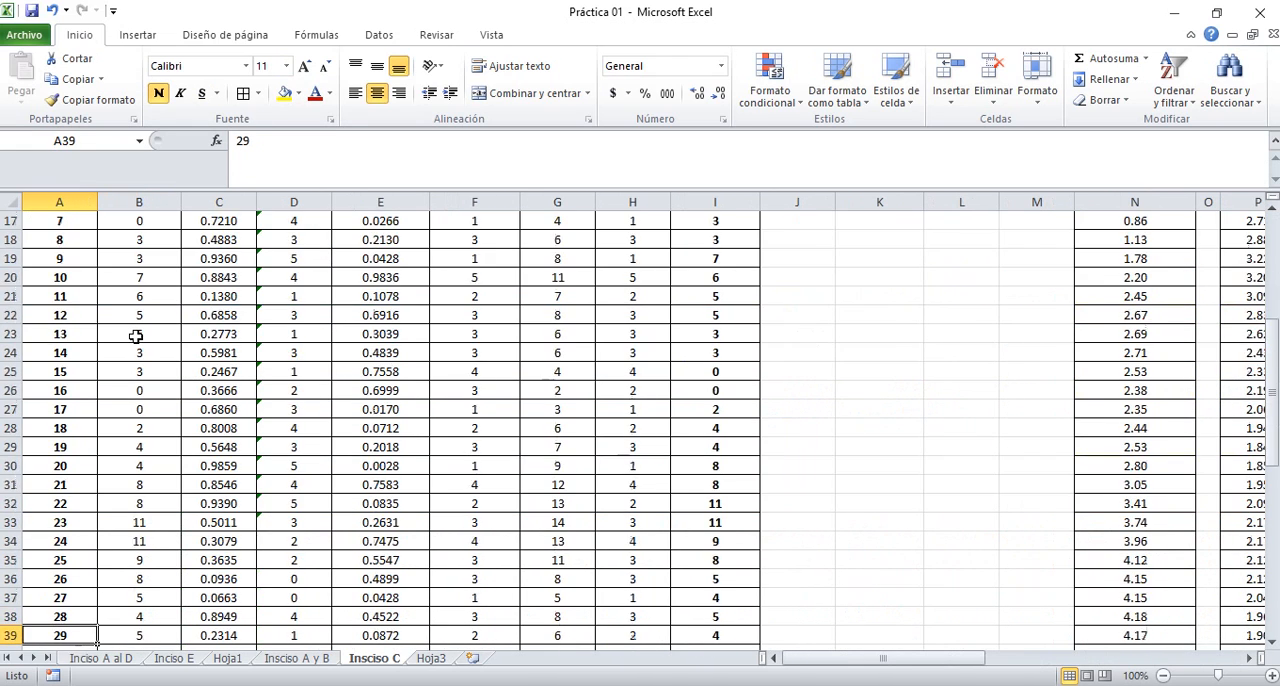
{"action": "key", "text": "Down"}
{"action": "key", "text": "Down"}
{"action": "key", "text": "Down"}
{"action": "key", "text": "Down"}
{"action": "key", "text": "Down"}
{"action": "key", "text": "Down"}
{"action": "key", "text": "Down"}
{"action": "key", "text": "Down"}
{"action": "key", "text": "Down"}
{"action": "key", "text": "Down"}
{"action": "key", "text": "Down"}
{"action": "key", "text": "Down"}
{"action": "key", "text": "Down"}
{"action": "key", "text": "Down"}
{"action": "key", "text": "Down"}
{"action": "key", "text": "Down"}
{"action": "key", "text": "Down"}
{"action": "key", "text": "Down"}
{"action": "key", "text": "Down"}
{"action": "key", "text": "Down"}
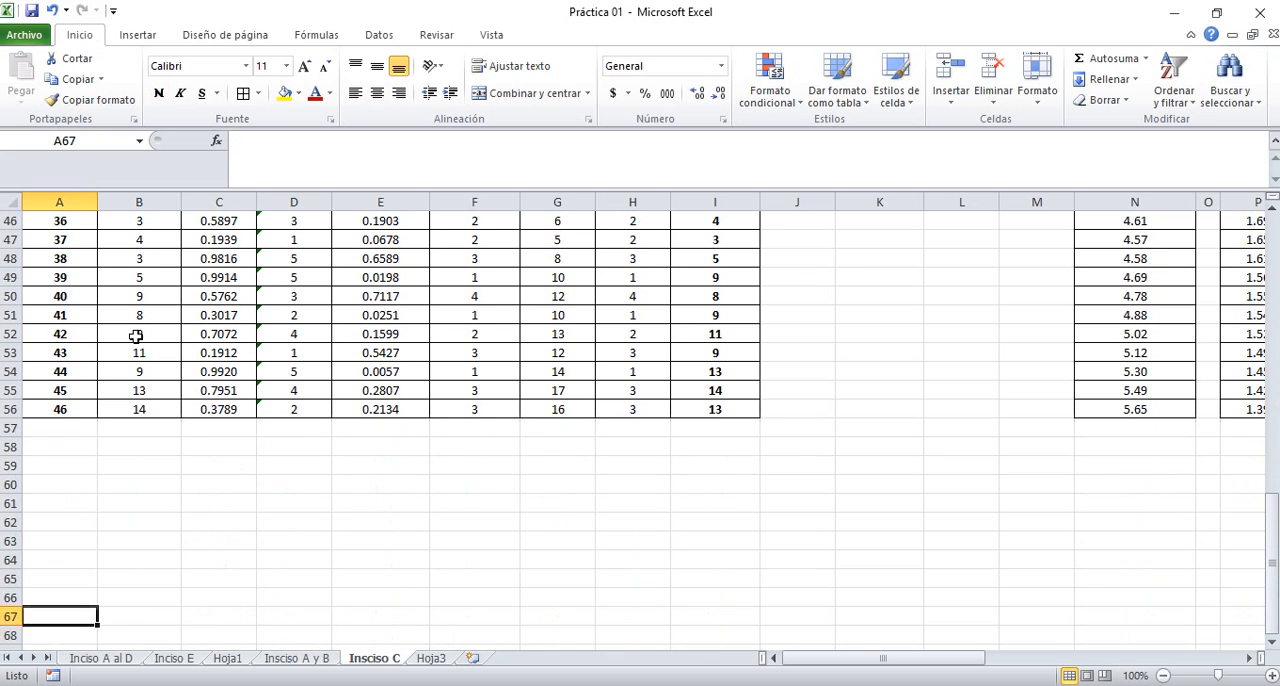
{"action": "key", "text": "Up"}
{"action": "key", "text": "Up"}
{"action": "key", "text": "Up"}
{"action": "key", "text": "Up"}
{"action": "key", "text": "Up"}
{"action": "key", "text": "Up"}
{"action": "key", "text": "Up"}
{"action": "key", "text": "Up"}
{"action": "key", "text": "Up"}
{"action": "key", "text": "Up"}
{"action": "key", "text": "Up"}
{"action": "key", "text": "Up"}
{"action": "key", "text": "Up"}
{"action": "key", "text": "Up"}
{"action": "key", "text": "Up"}
{"action": "key", "text": "Up"}
{"action": "key", "text": "Up"}
{"action": "key", "text": "Up"}
{"action": "key", "text": "Up"}
{"action": "key", "text": "Up"}
{"action": "key", "text": "Up"}
{"action": "key", "text": "Up"}
{"action": "key", "text": "Up"}
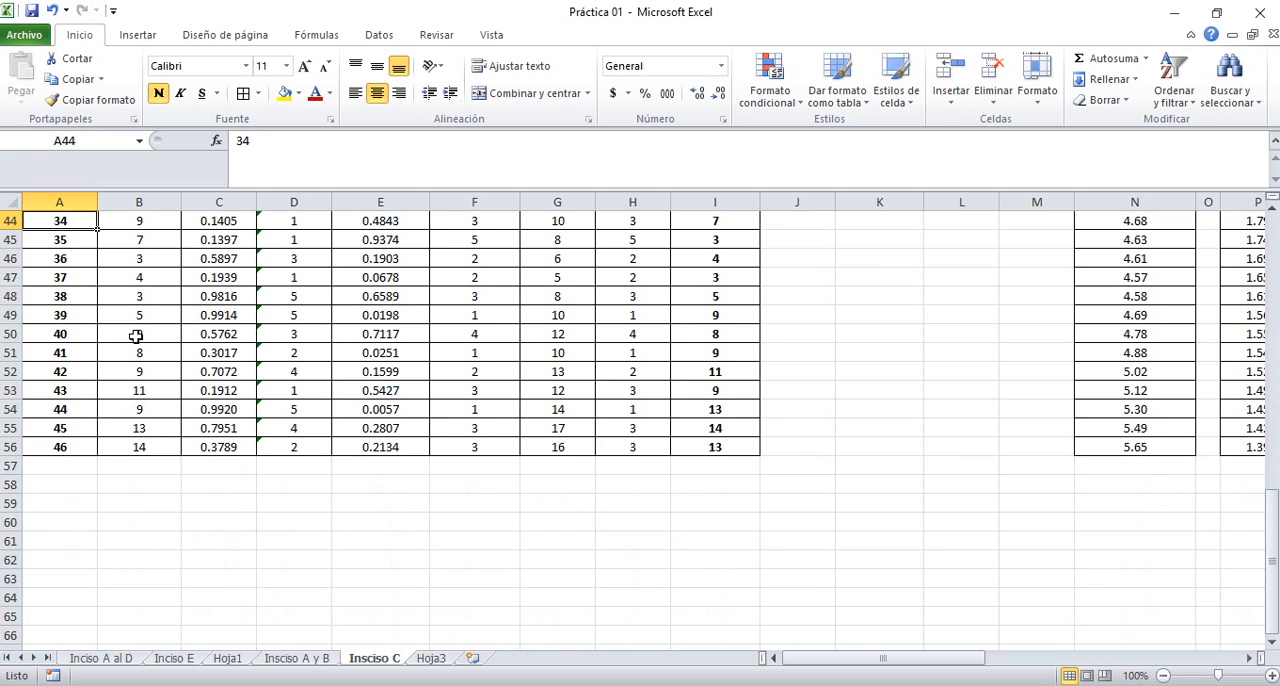
{"action": "key", "text": "Up"}
{"action": "key", "text": "Up"}
{"action": "key", "text": "Up"}
{"action": "key", "text": "Up"}
{"action": "key", "text": "Up"}
{"action": "key", "text": "Up"}
{"action": "key", "text": "Up"}
{"action": "key", "text": "Up"}
{"action": "key", "text": "Up"}
{"action": "key", "text": "Up"}
{"action": "key", "text": "Up"}
{"action": "key", "text": "Up"}
{"action": "key", "text": "Up"}
{"action": "key", "text": "Up"}
{"action": "key", "text": "Up"}
{"action": "key", "text": "Up"}
{"action": "key", "text": "Up"}
{"action": "key", "text": "Up"}
{"action": "key", "text": "Up"}
{"action": "key", "text": "Up"}
{"action": "key", "text": "Right"}
{"action": "key", "text": "Right"}
{"action": "key", "text": "Right"}
{"action": "key", "text": "Right"}
{"action": "key", "text": "Right"}
{"action": "key", "text": "Right"}
{"action": "key", "text": "Right"}
{"action": "key", "text": "Right"}
{"action": "key", "text": "Right"}
{"action": "key", "text": "Right"}
{"action": "key", "text": "Right"}
{"action": "key", "text": "Right"}
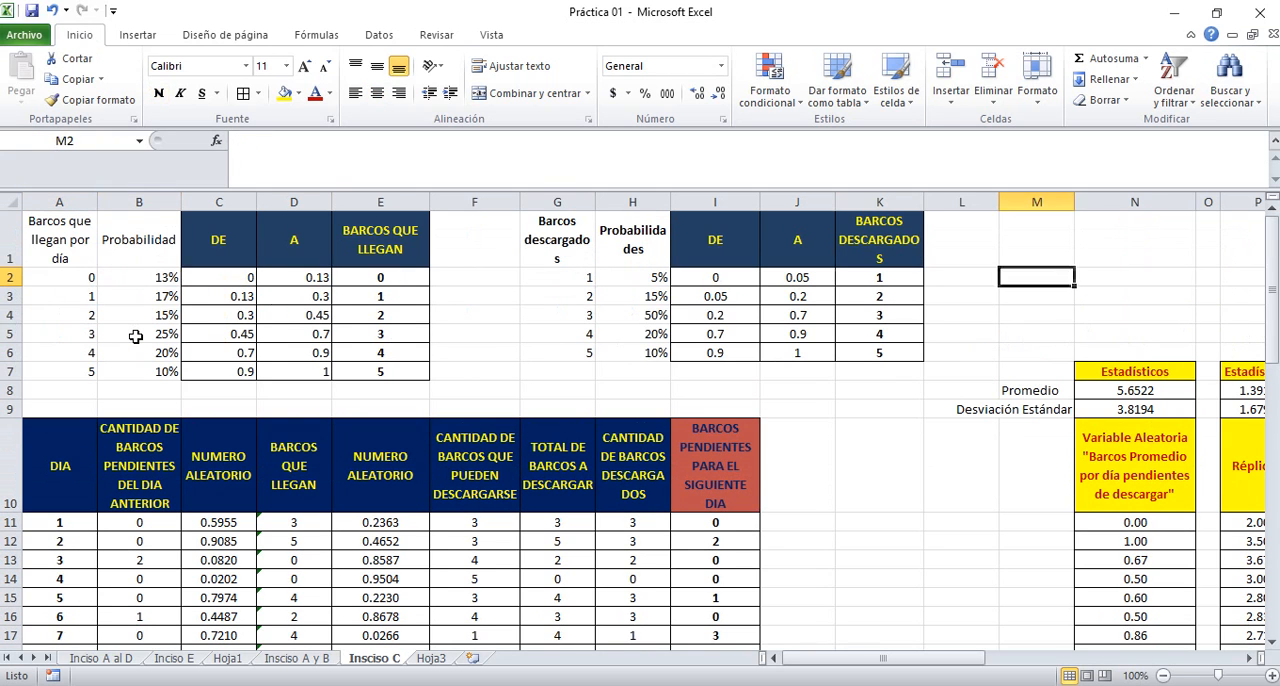
{"action": "key", "text": "Right"}
{"action": "key", "text": "Right"}
{"action": "key", "text": "Right"}
{"action": "key", "text": "Right"}
{"action": "key", "text": "Right"}
{"action": "key", "text": "Right"}
{"action": "key", "text": "Right"}
{"action": "key", "text": "Right"}
{"action": "key", "text": "Right"}
{"action": "key", "text": "Right"}
{"action": "key", "text": "Right"}
{"action": "key", "text": "Right"}
{"action": "key", "text": "Right"}
{"action": "key", "text": "Right"}
{"action": "key", "text": "Right"}
{"action": "key", "text": "Right"}
{"action": "key", "text": "Right"}
{"action": "key", "text": "Right"}
{"action": "key", "text": "Right"}
{"action": "key", "text": "Right"}
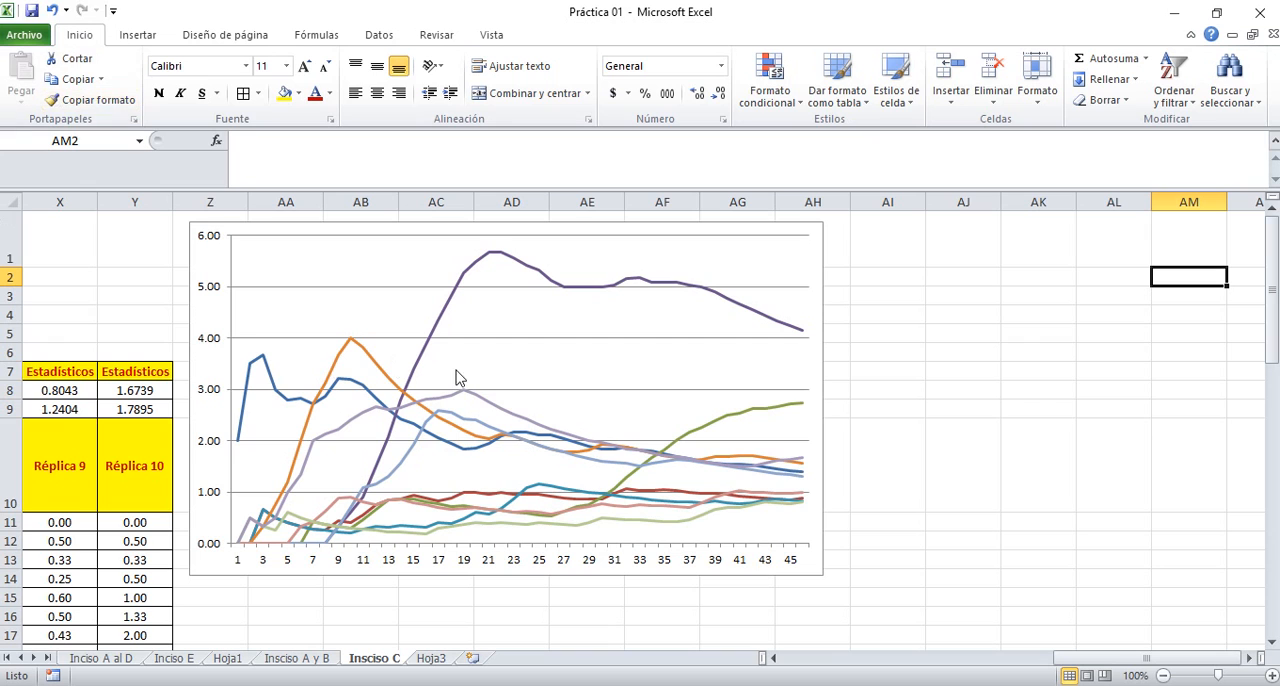
Compare the ten-replica chart on the Insciso C sheet with the five-replica chart on the Inciso E sheet
{"action": "left_click", "coordinate": [598, 355]}
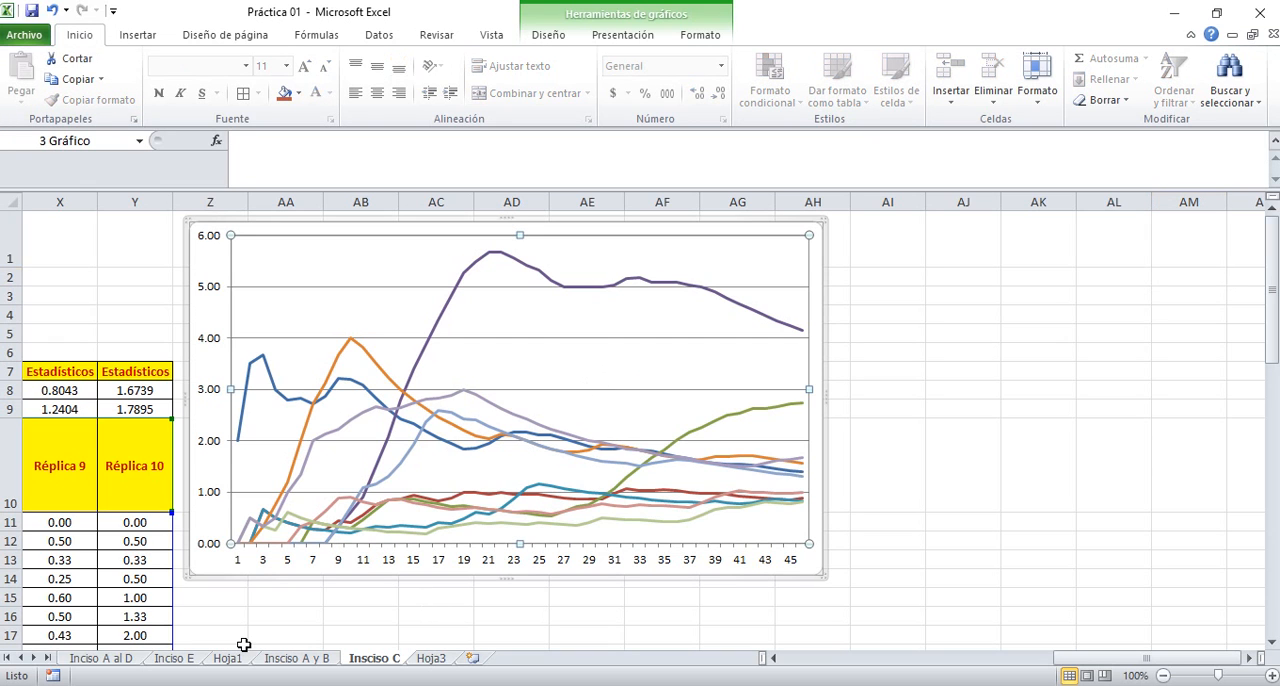
{"action": "left_click", "coordinate": [192, 662]}
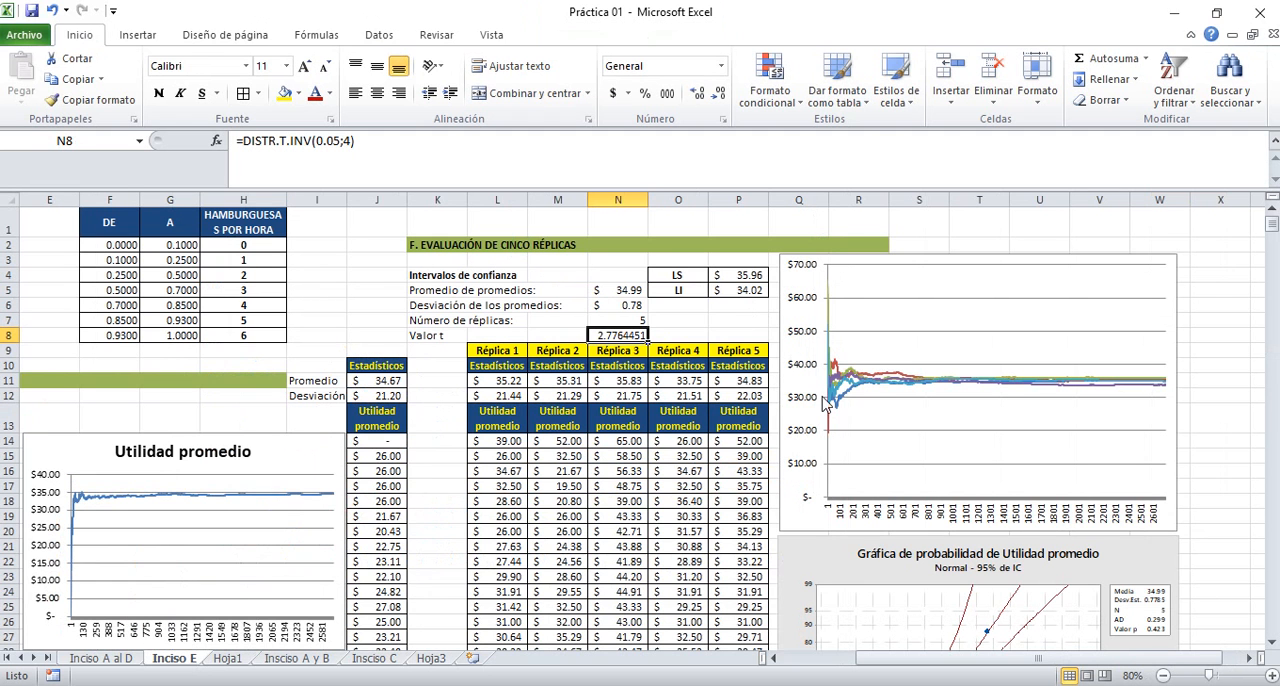
{"action": "left_click", "coordinate": [1076, 416]}
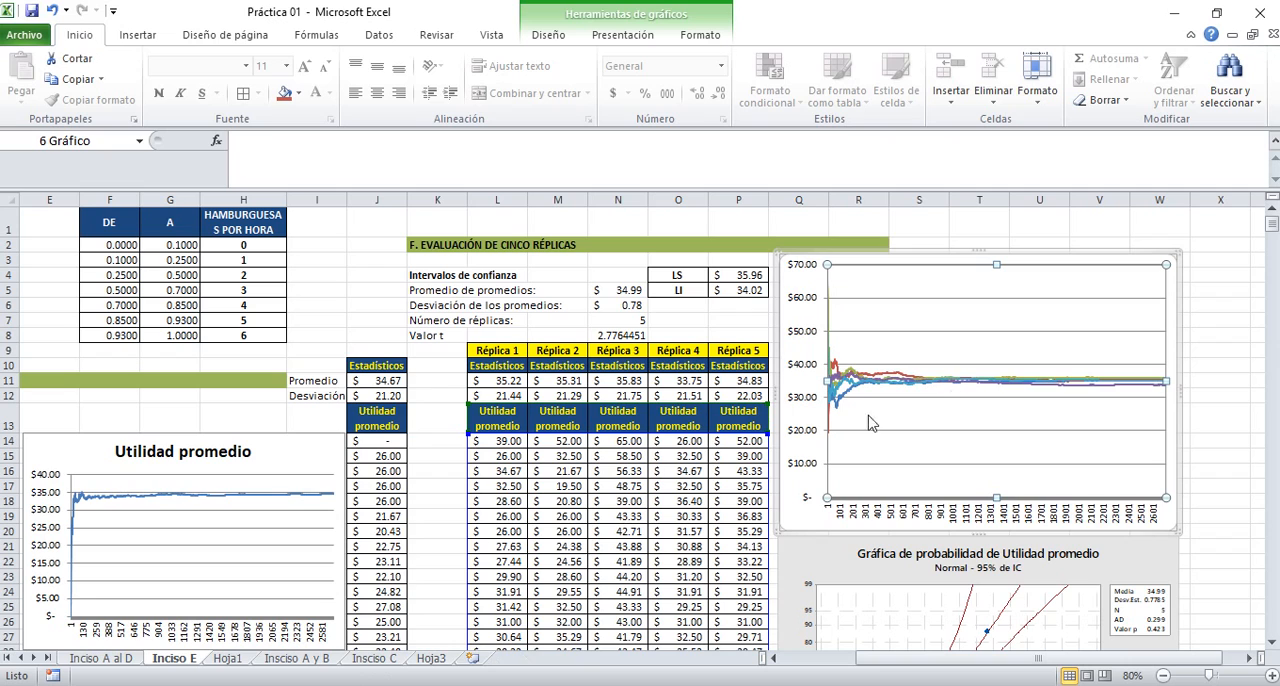
{"action": "left_click", "coordinate": [389, 664]}
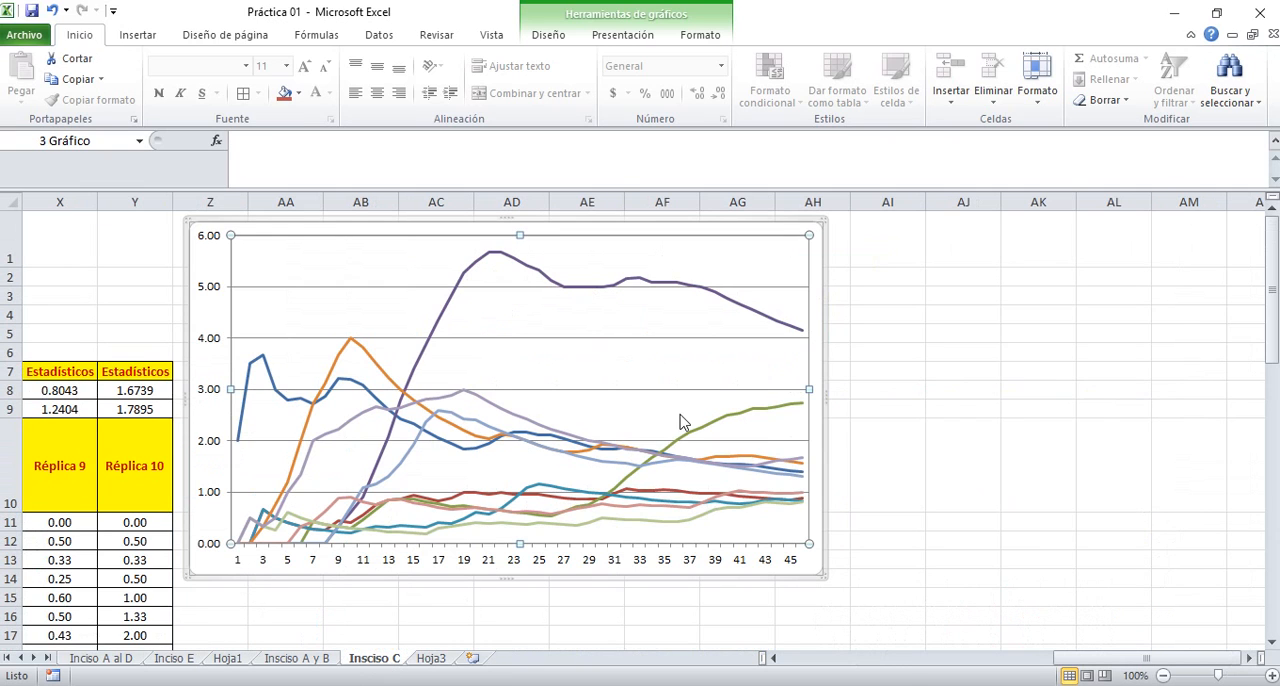
{"action": "left_click", "coordinate": [955, 416]}
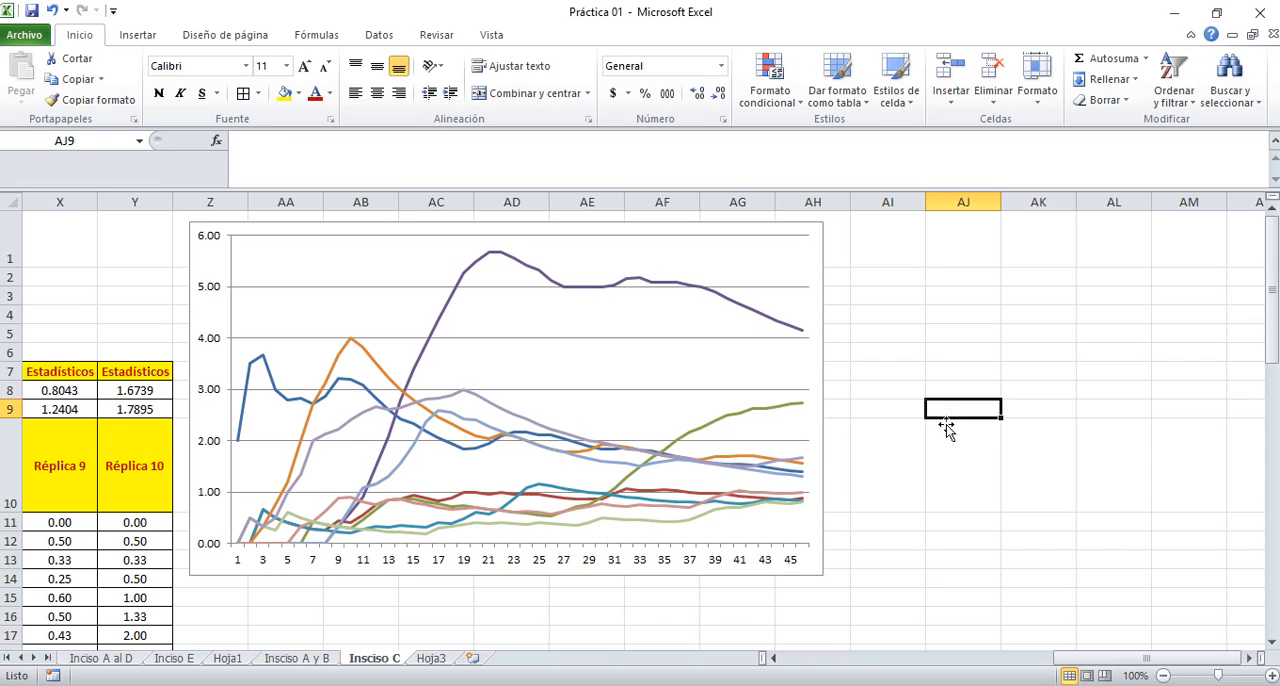
Look back from the ten-replica chart across the replica columns to the start of the simulation table in column A
{"action": "left_click", "coordinate": [655, 605]}
{"action": "key", "text": "Left"}
{"action": "key", "text": "Left"}
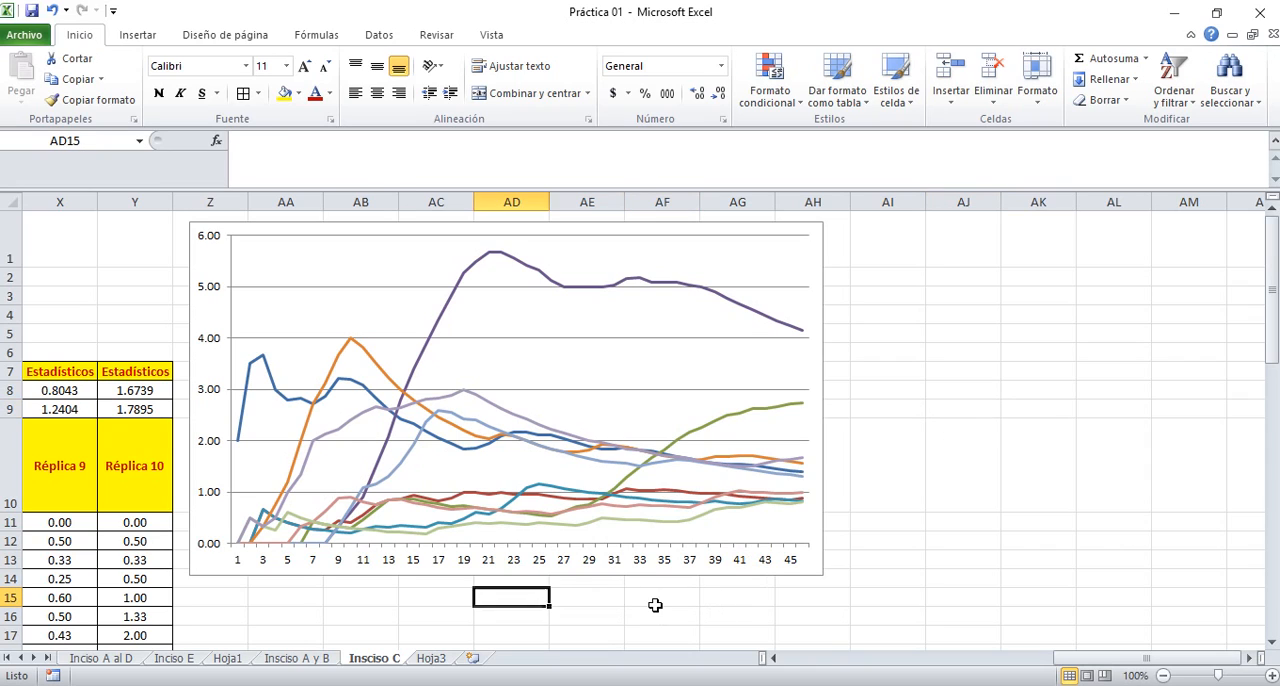
{"action": "key", "text": "Left"}
{"action": "key", "text": "Left"}
{"action": "key", "text": "Left"}
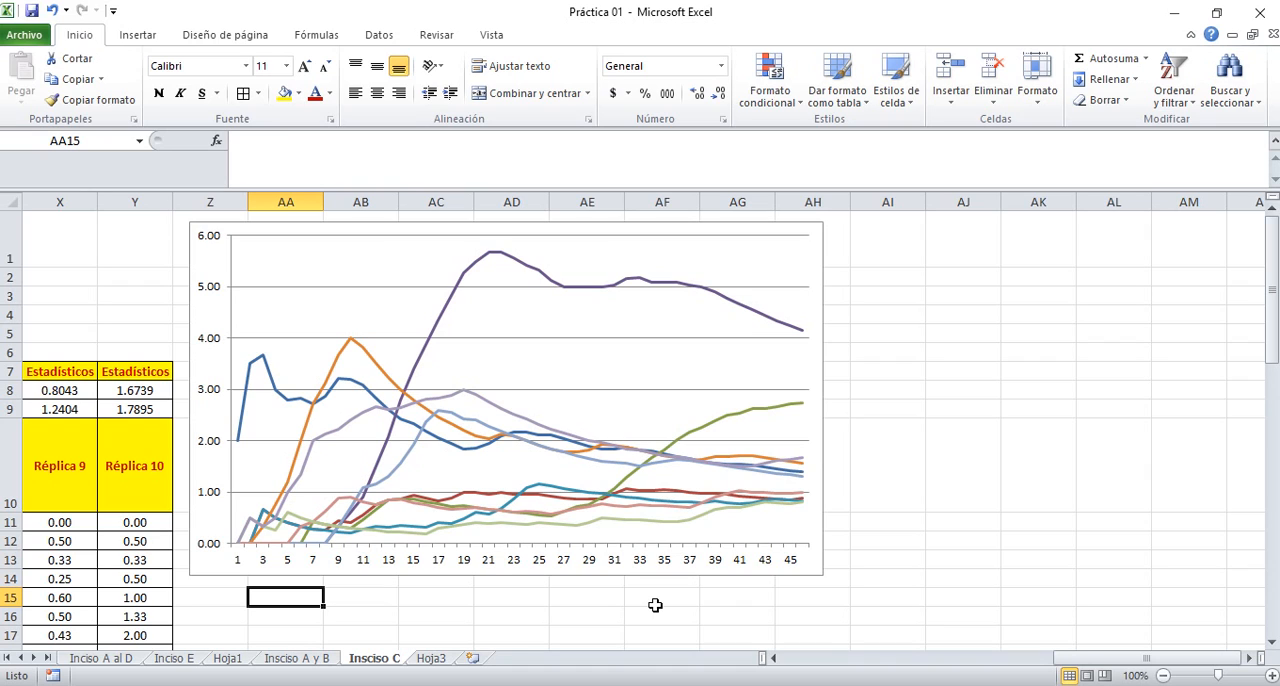
{"action": "key", "text": "Left"}
{"action": "key", "text": "Left"}
{"action": "key", "text": "Left"}
{"action": "key", "text": "Left"}
{"action": "key", "text": "Left"}
{"action": "key", "text": "Left"}
{"action": "key", "text": "Left"}
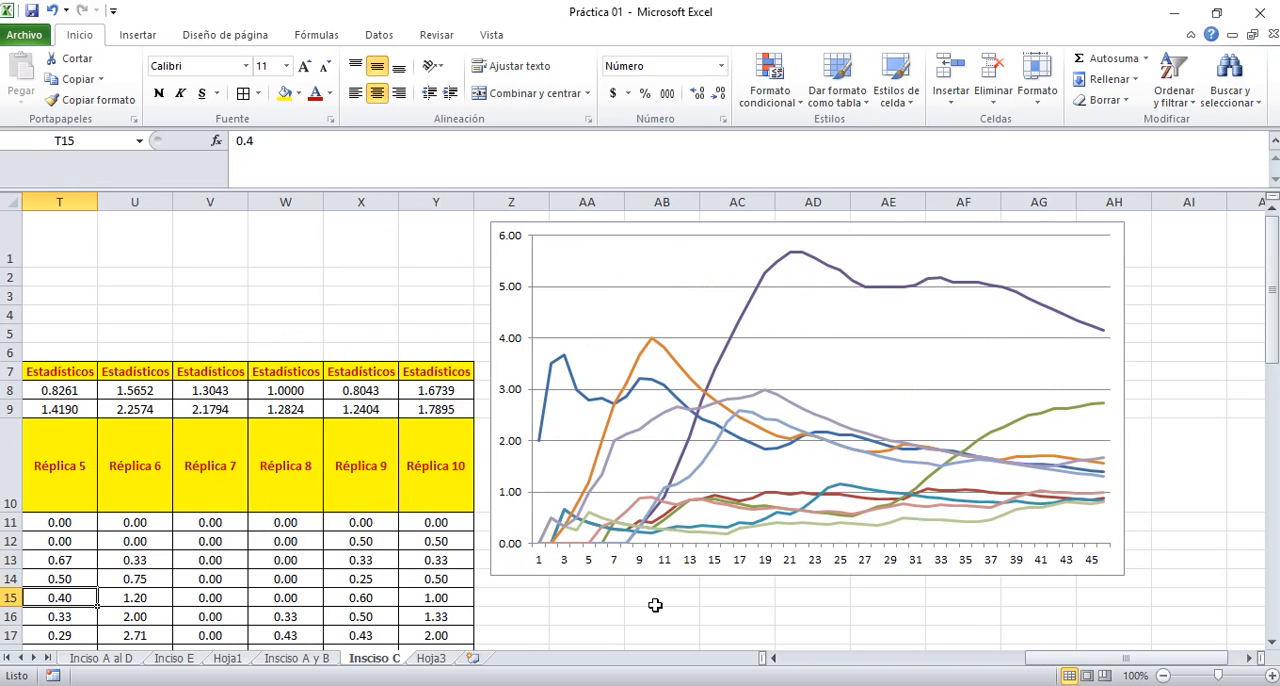
{"action": "key", "text": "Right"}
{"action": "key", "text": "Right"}
{"action": "key", "text": "Right"}
{"action": "key", "text": "Left"}
{"action": "key", "text": "Left"}
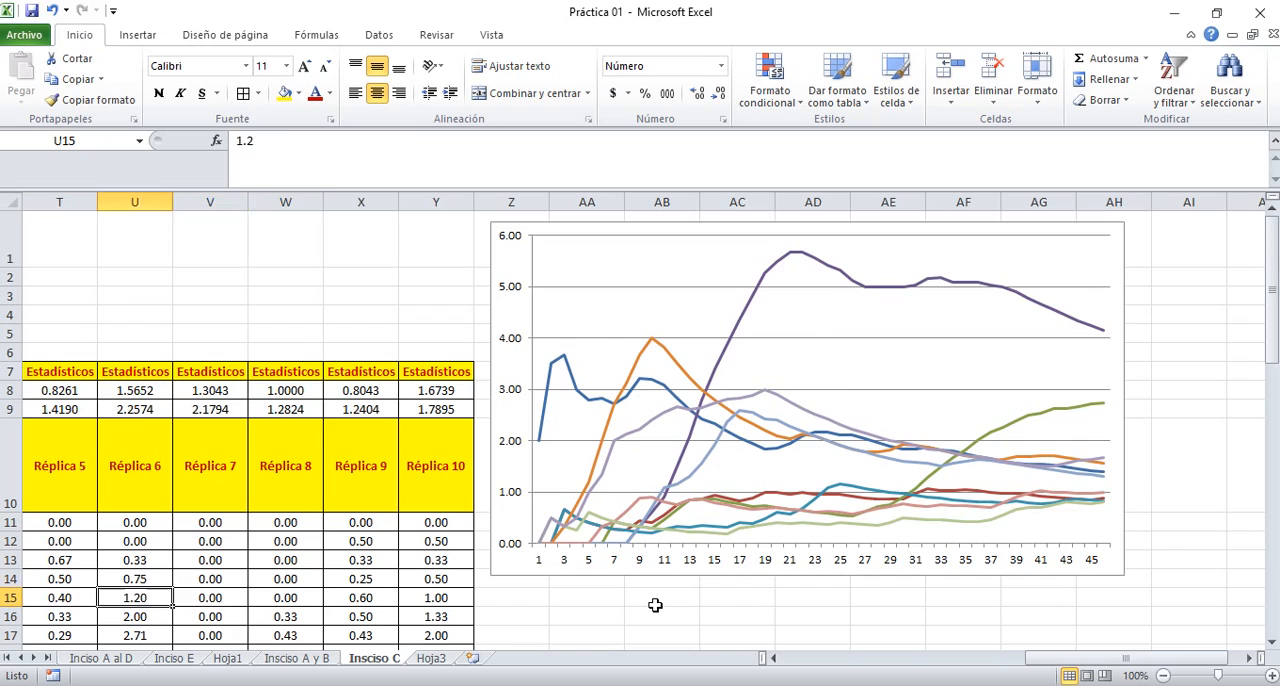
{"action": "key", "text": "Left"}
{"action": "key", "text": "Left"}
{"action": "key", "text": "Left"}
{"action": "key", "text": "Left"}
{"action": "key", "text": "Left"}
{"action": "key", "text": "Left"}
{"action": "key", "text": "Left"}
{"action": "key", "text": "Left"}
{"action": "key", "text": "Left"}
{"action": "key", "text": "Left"}
{"action": "key", "text": "Left"}
{"action": "key", "text": "Left"}
{"action": "key", "text": "Left"}
{"action": "key", "text": "Left"}
{"action": "key", "text": "Left"}
{"action": "key", "text": "Left"}
{"action": "key", "text": "Left"}
{"action": "key", "text": "Left"}
{"action": "key", "text": "Left"}
{"action": "key", "text": "Left"}
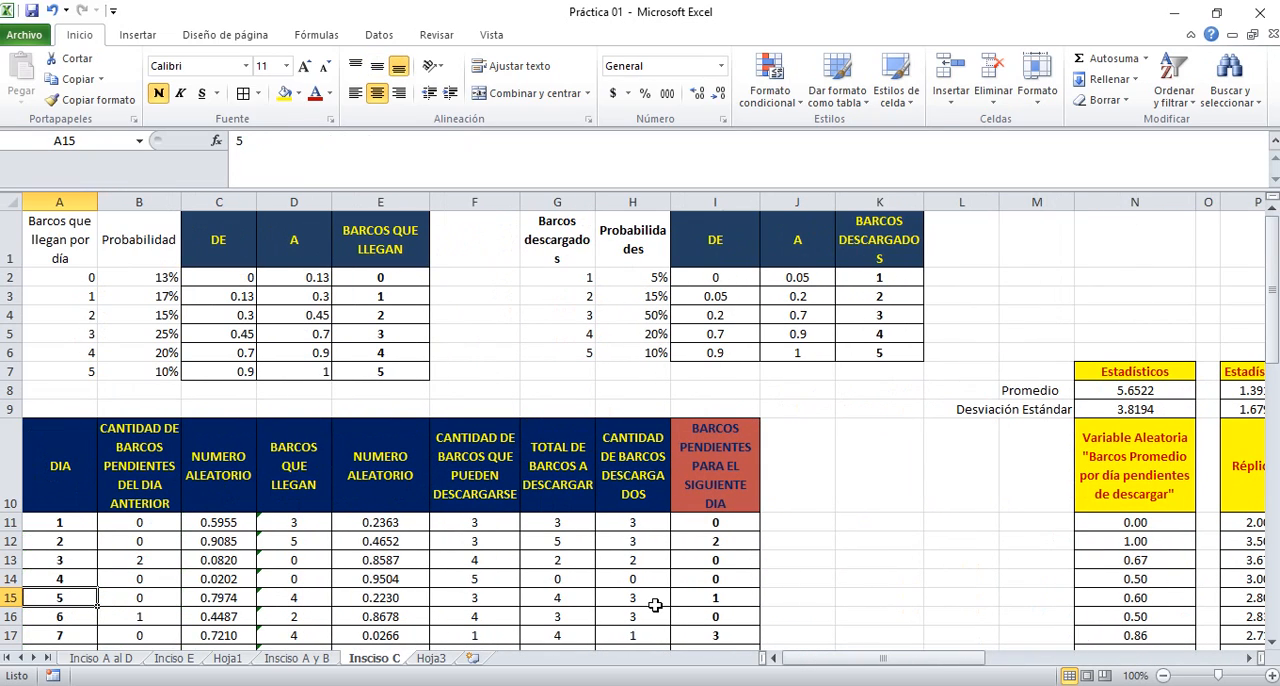
Switch to PowerPoint to review tasks a to e of the practice, and return to the Excel workbook
{"action": "key", "text": "alt+Tab"}
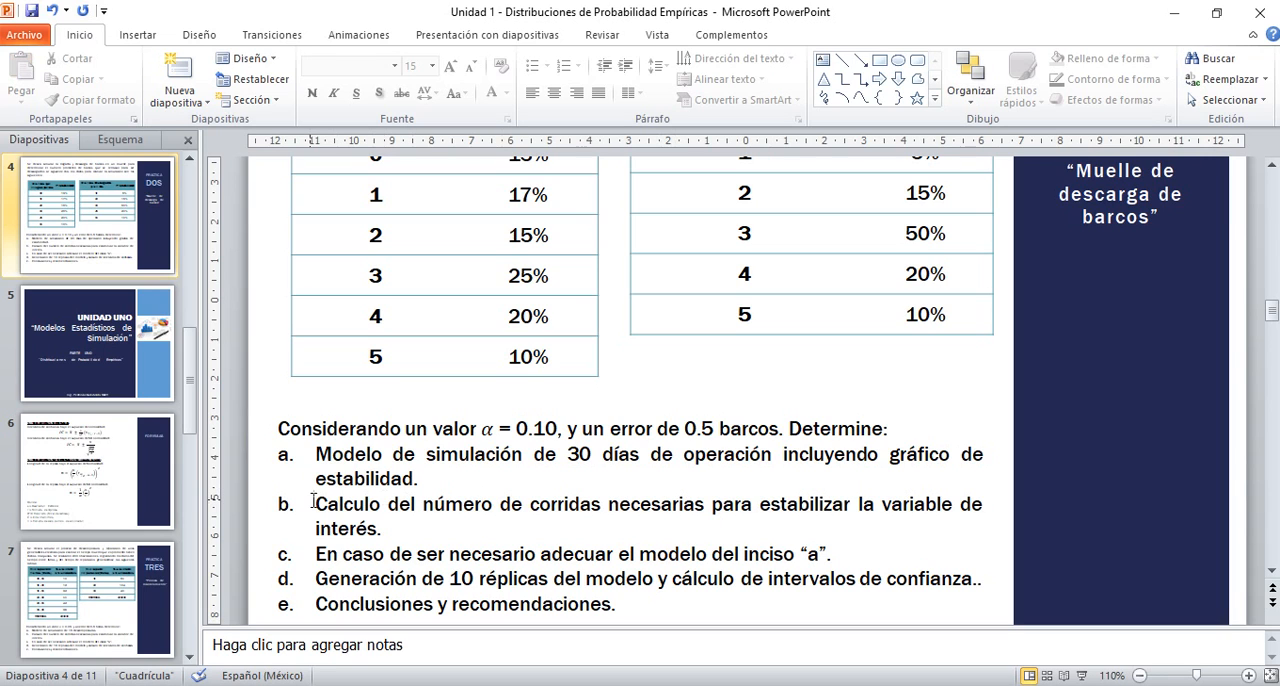
{"action": "key", "text": "alt+Tab"}
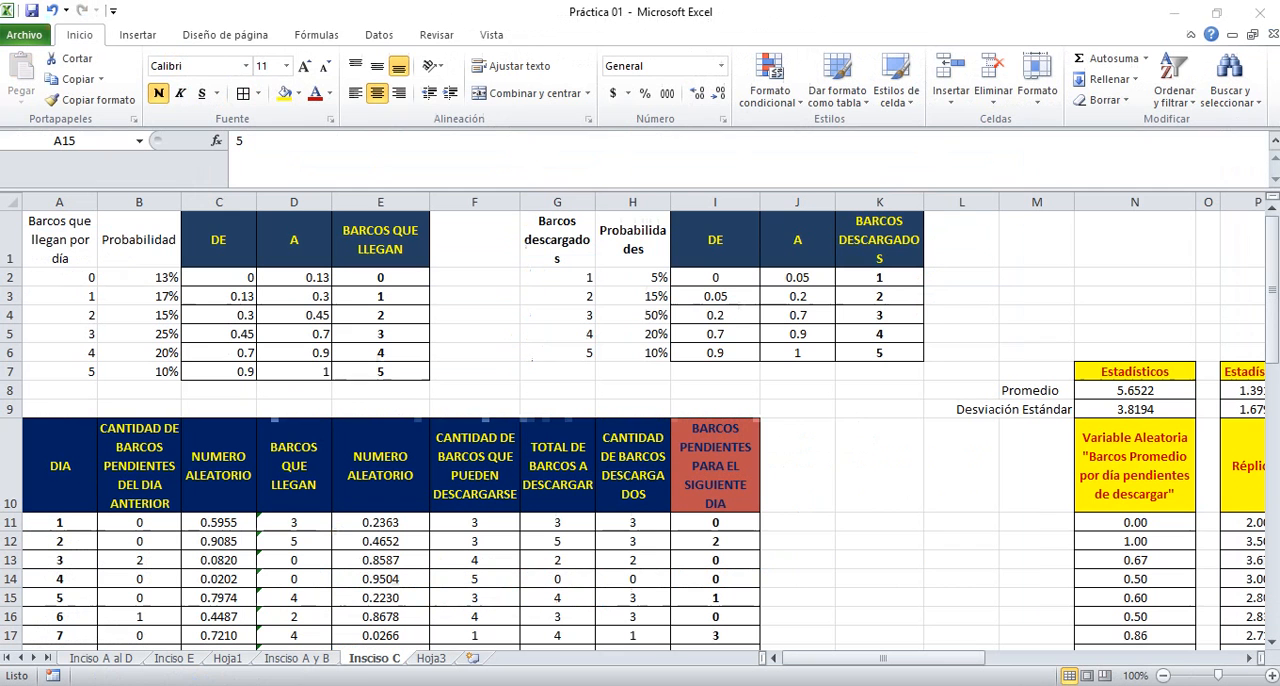
{"action": "left_click", "coordinate": [864, 409]}
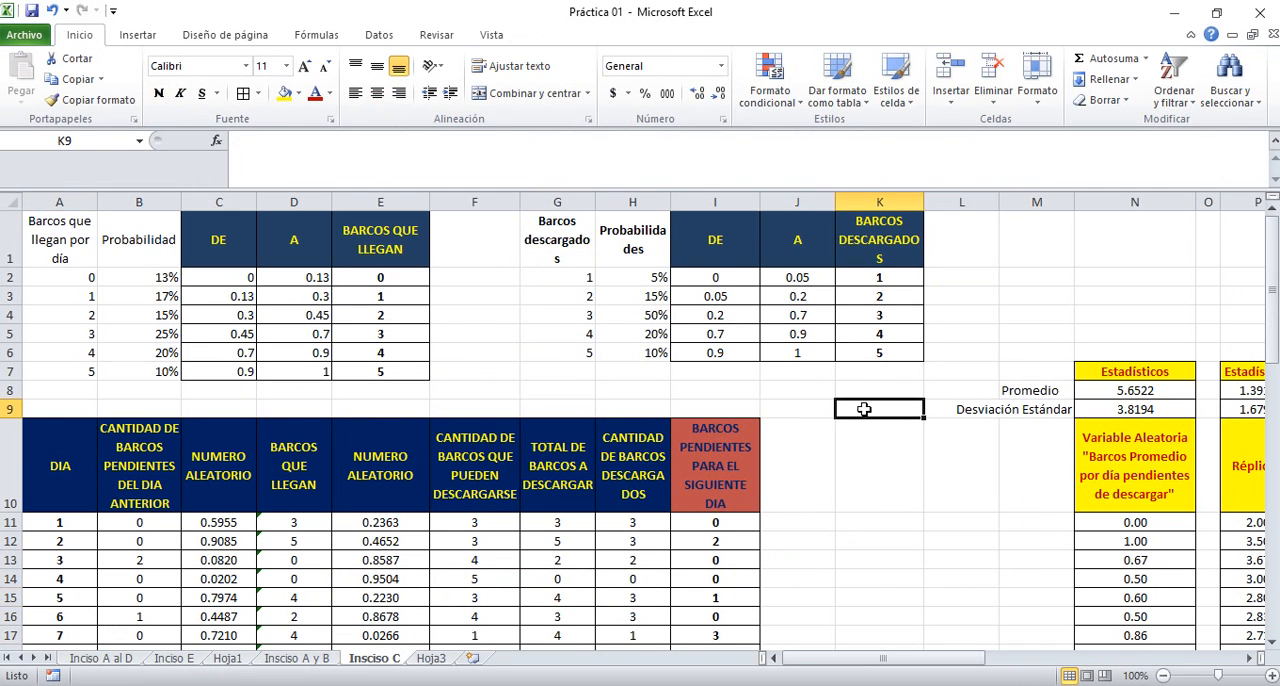
Look across the averages and standard deviations of the replicas as far as the ten-replica chart
{"action": "left_click", "coordinate": [1152, 346]}
{"action": "key", "text": "Right"}
{"action": "key", "text": "Right"}
{"action": "key", "text": "Right"}
{"action": "key", "text": "Right"}
{"action": "key", "text": "Right"}
{"action": "key", "text": "Right"}
{"action": "key", "text": "Right"}
{"action": "key", "text": "Right"}
{"action": "key", "text": "Right"}
{"action": "key", "text": "Right"}
{"action": "key", "text": "Right"}
{"action": "key", "text": "Right"}
{"action": "key", "text": "Right"}
{"action": "key", "text": "Right"}
{"action": "key", "text": "Right"}
{"action": "key", "text": "Right"}
{"action": "key", "text": "Right"}
{"action": "key", "text": "Right"}
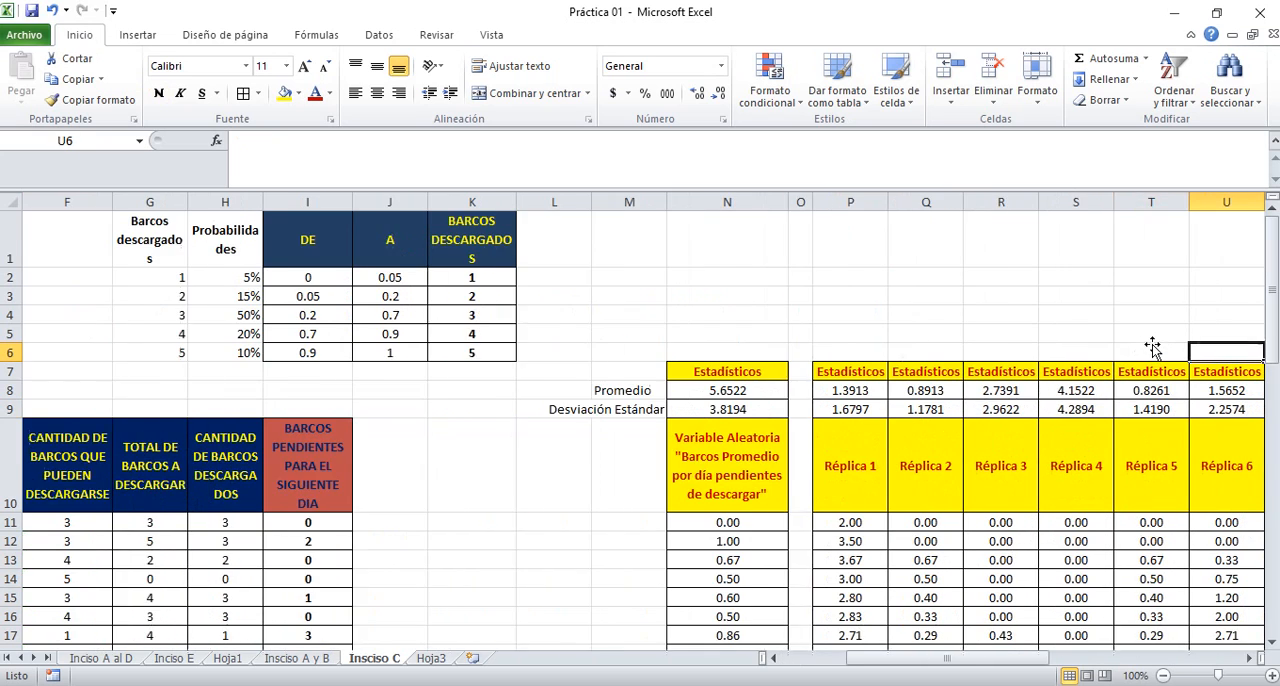
{"action": "key", "text": "Left"}
{"action": "key", "text": "Left"}
{"action": "key", "text": "Left"}
{"action": "key", "text": "Left"}
{"action": "key", "text": "Left"}
{"action": "key", "text": "Left"}
{"action": "key", "text": "Left"}
{"action": "key", "text": "Left"}
{"action": "key", "text": "Left"}
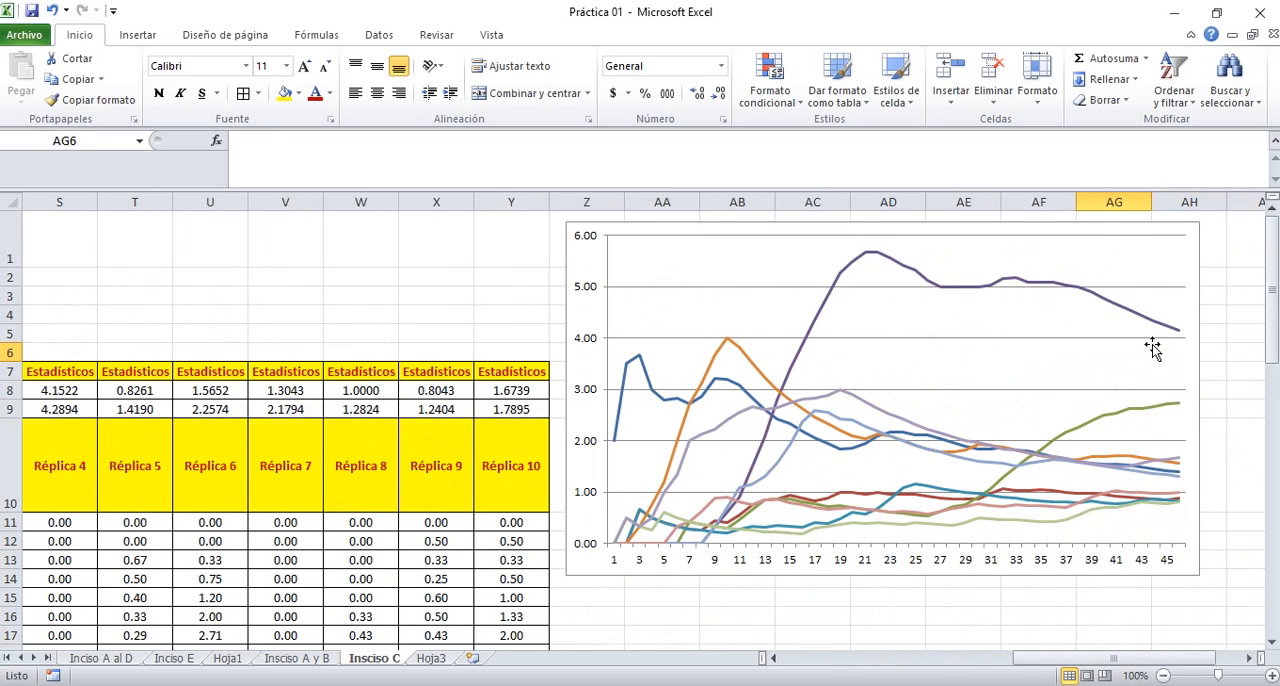
Enter in cell AA15, below the chart, "Se recomienda incrementar el tamaño de la corrida ya que graficamente se observa que la variable"
{"action": "key", "text": "Down"}
{"action": "key", "text": "Down"}
{"action": "key", "text": "Down"}
{"action": "key", "text": "Down"}
{"action": "key", "text": "Down"}
{"action": "key", "text": "Down"}
{"action": "key", "text": "Down"}
{"action": "key", "text": "Down"}
{"action": "key", "text": "Down"}
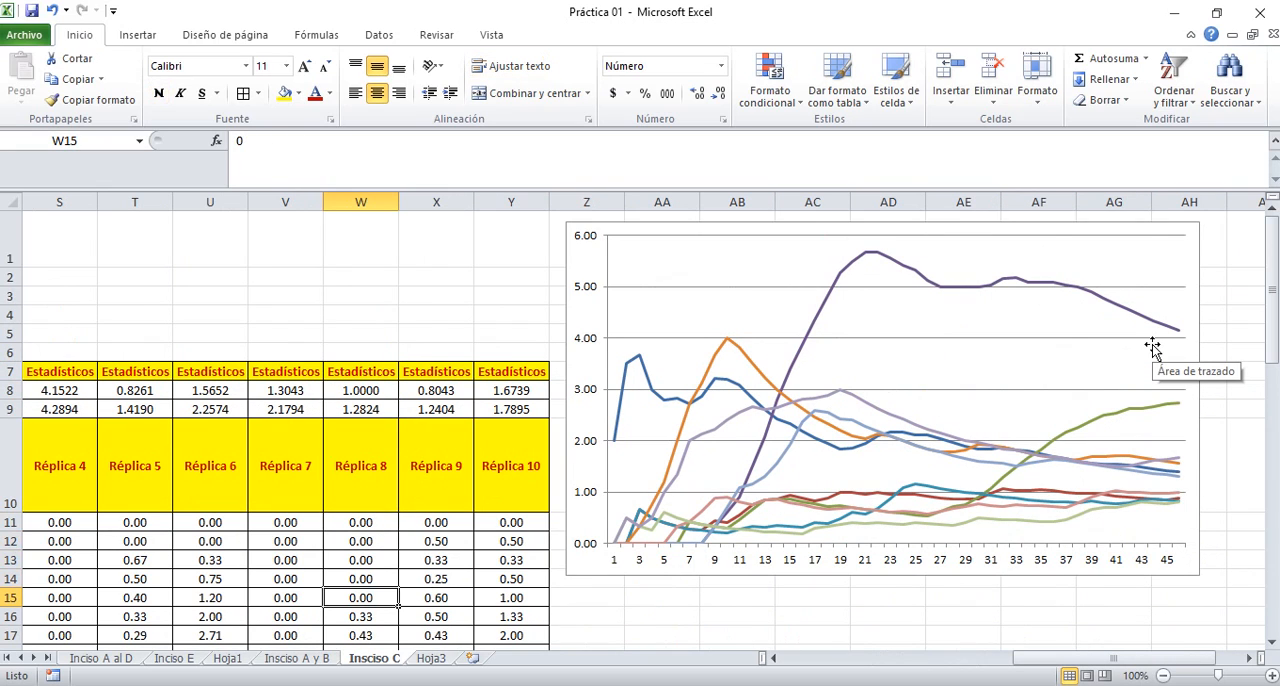
{"action": "key", "text": "Right"}
{"action": "key", "text": "Right"}
{"action": "key", "text": "Right"}
{"action": "key", "text": "Right"}
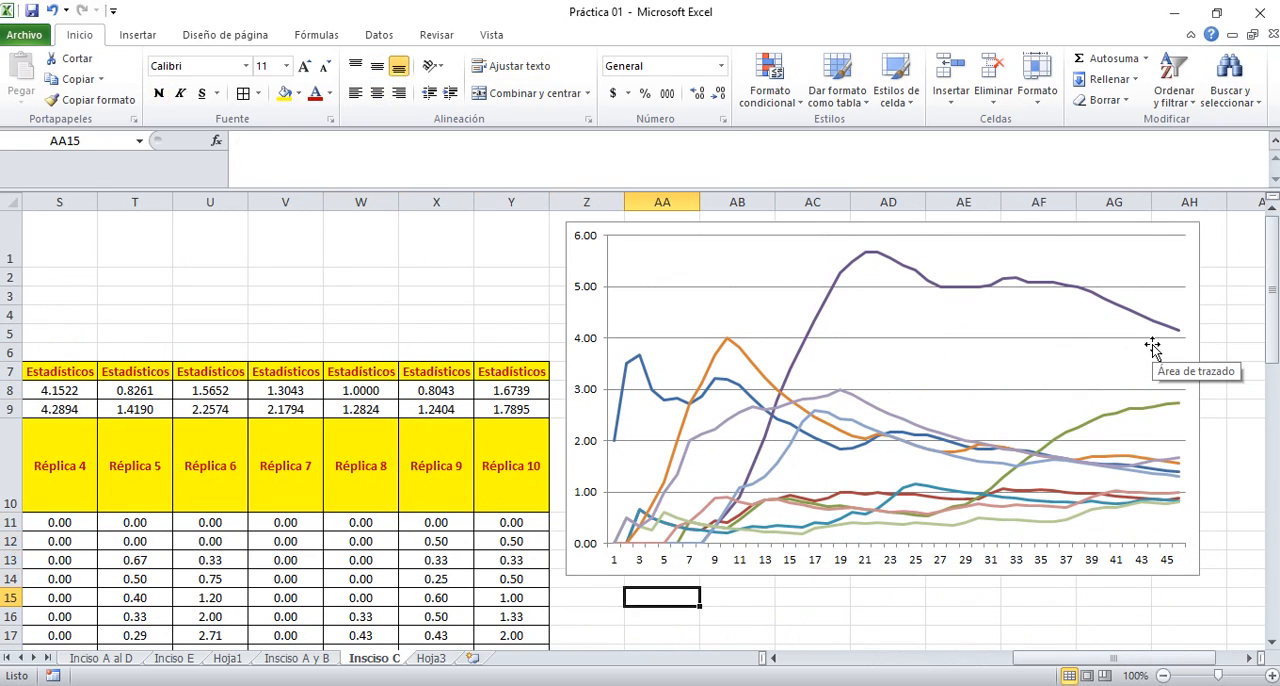
{"action": "key", "text": "Down"}
{"action": "key", "text": "Down"}
{"action": "key", "text": "Down"}
{"action": "key", "text": "Up"}
{"action": "key", "text": "Up"}
{"action": "key", "text": "Up"}
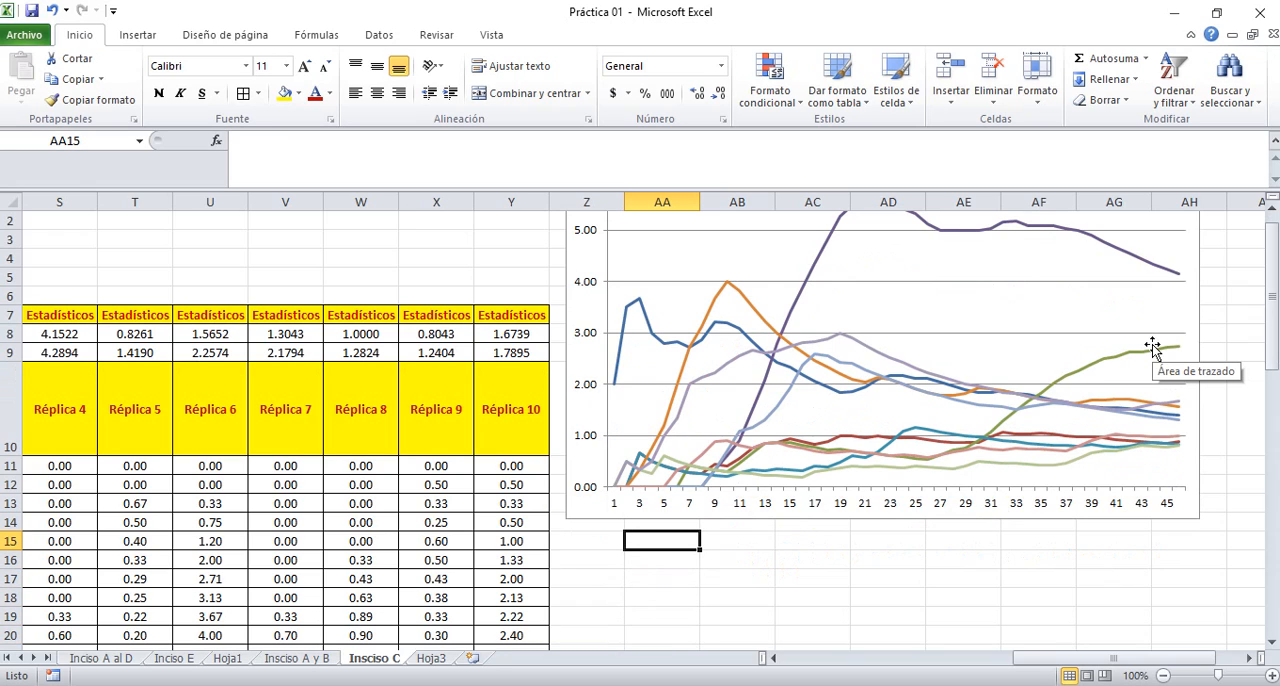
{"action": "type", "text": "S"}
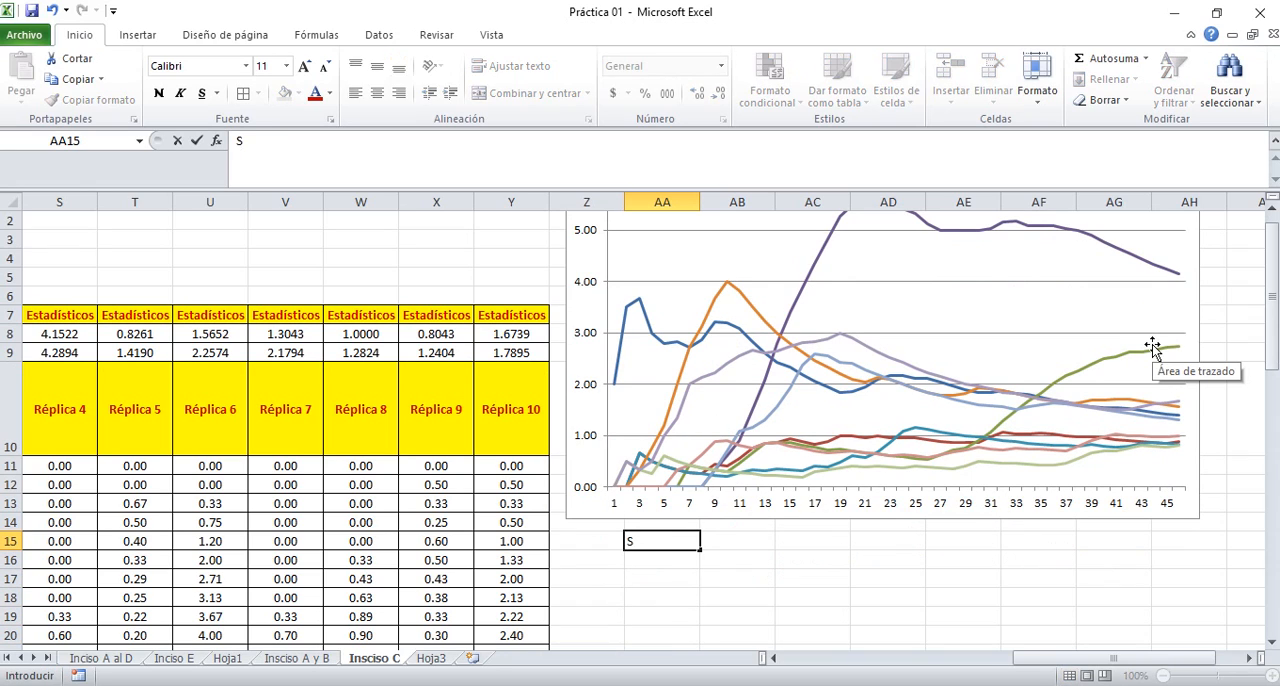
{"action": "type", "text": "e recomienda "}
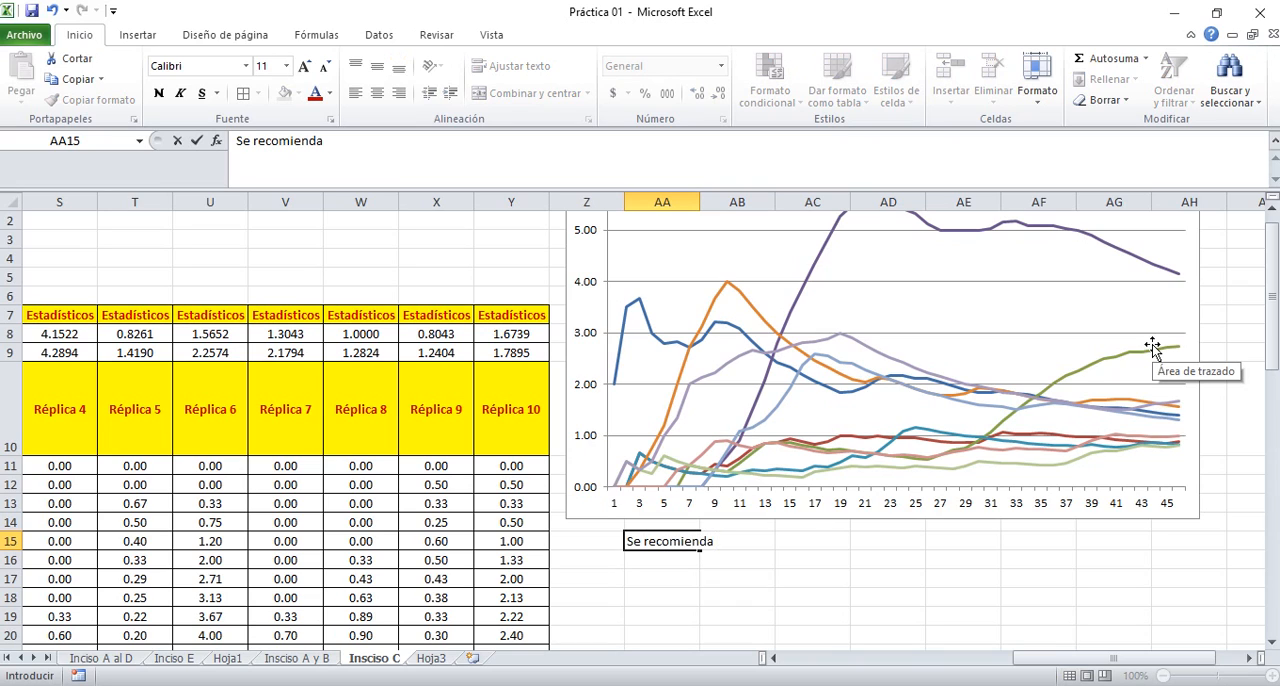
{"action": "type", "text": "incrementar "}
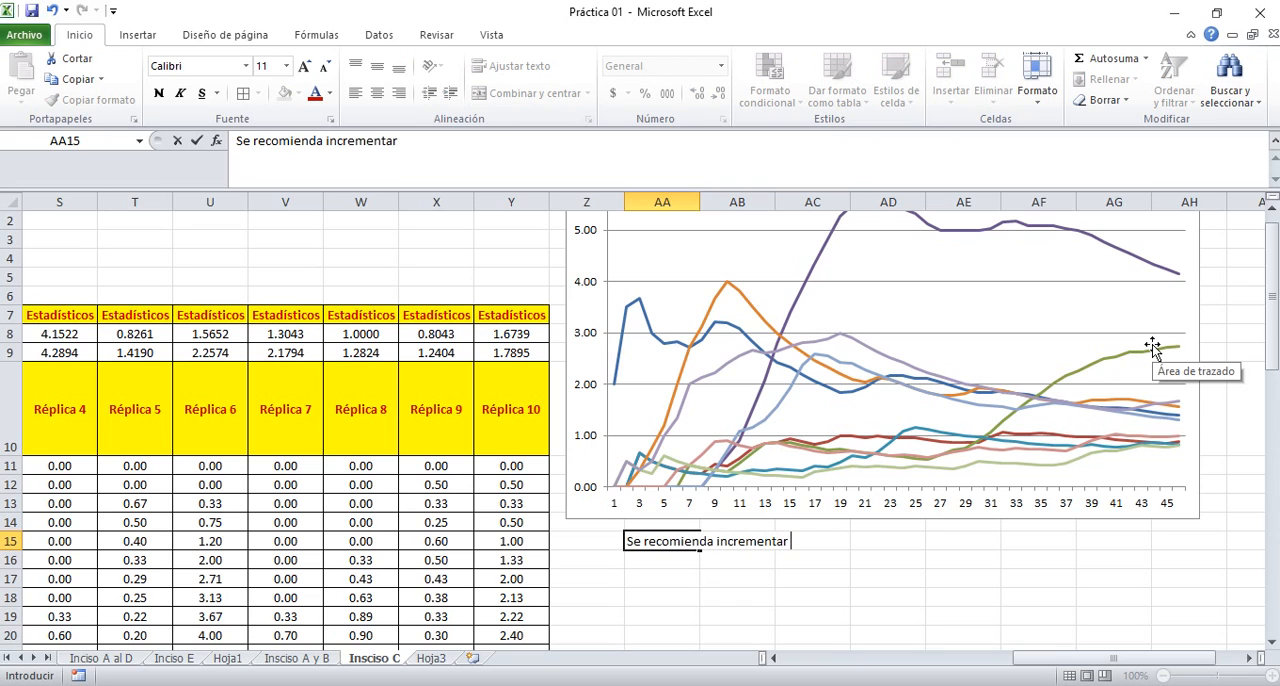
{"action": "type", "text": "el tamaño "}
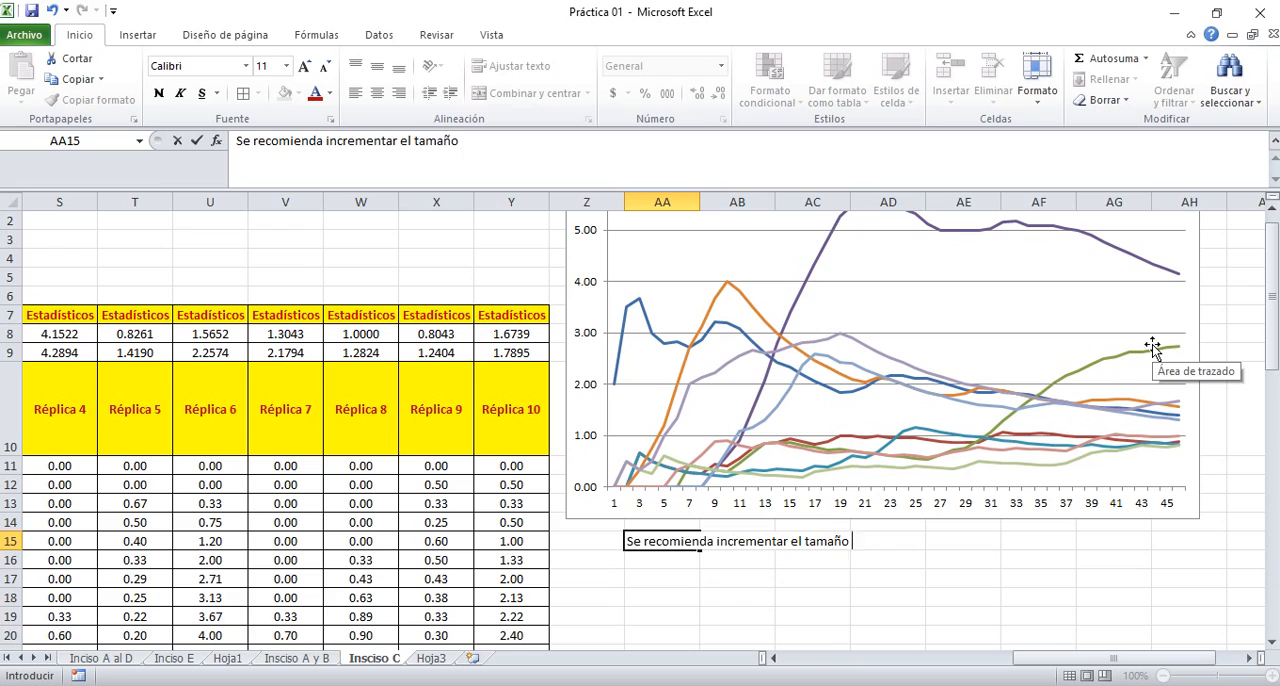
{"action": "type", "text": "de la corrida ya q"}
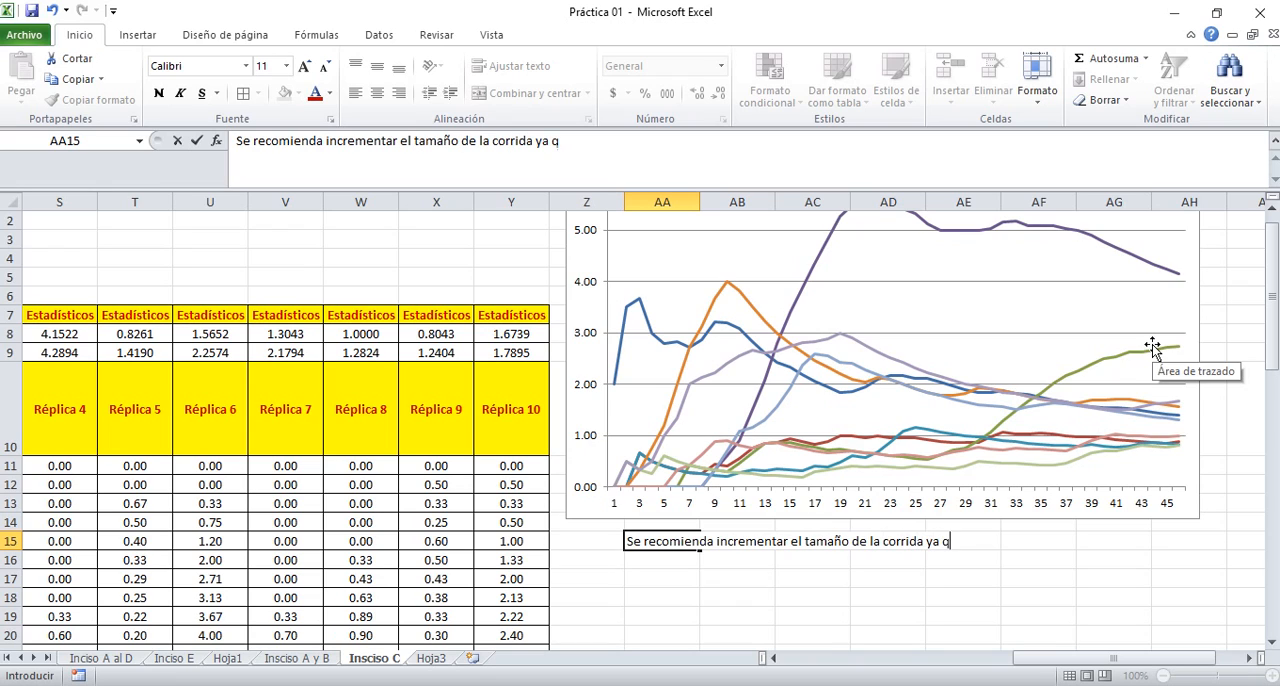
{"action": "type", "text": "ue graficame"}
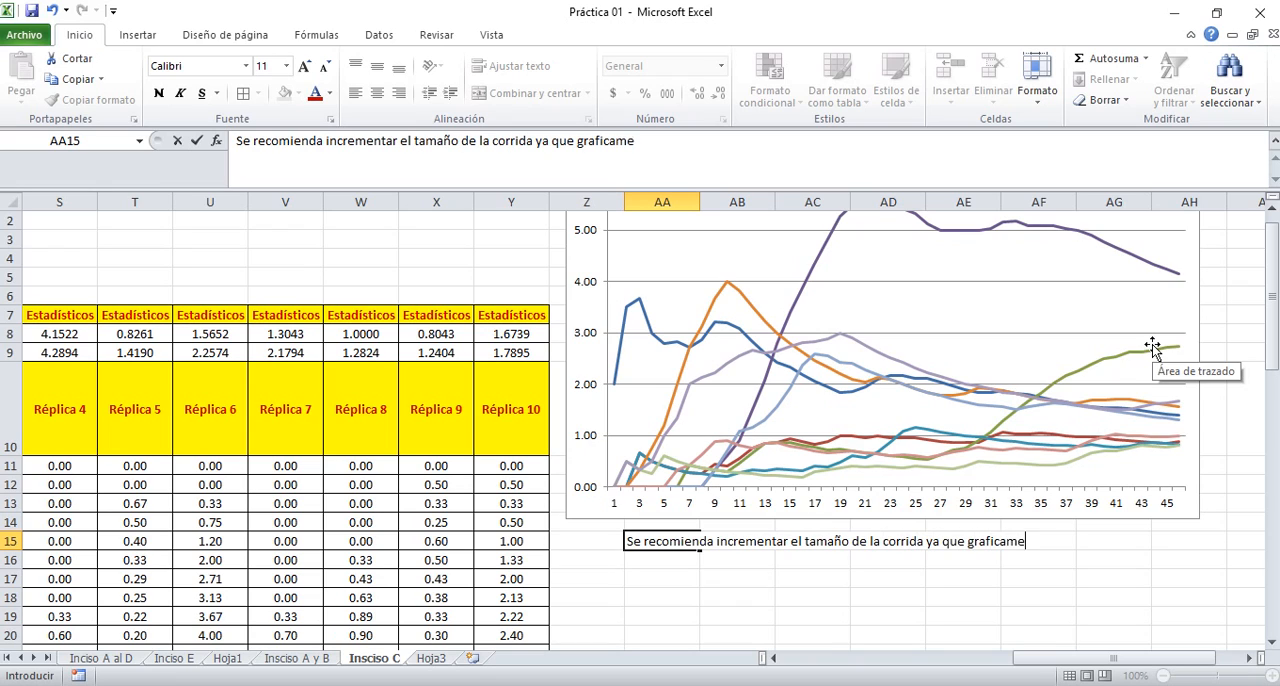
{"action": "type", "text": "nte se observa que"}
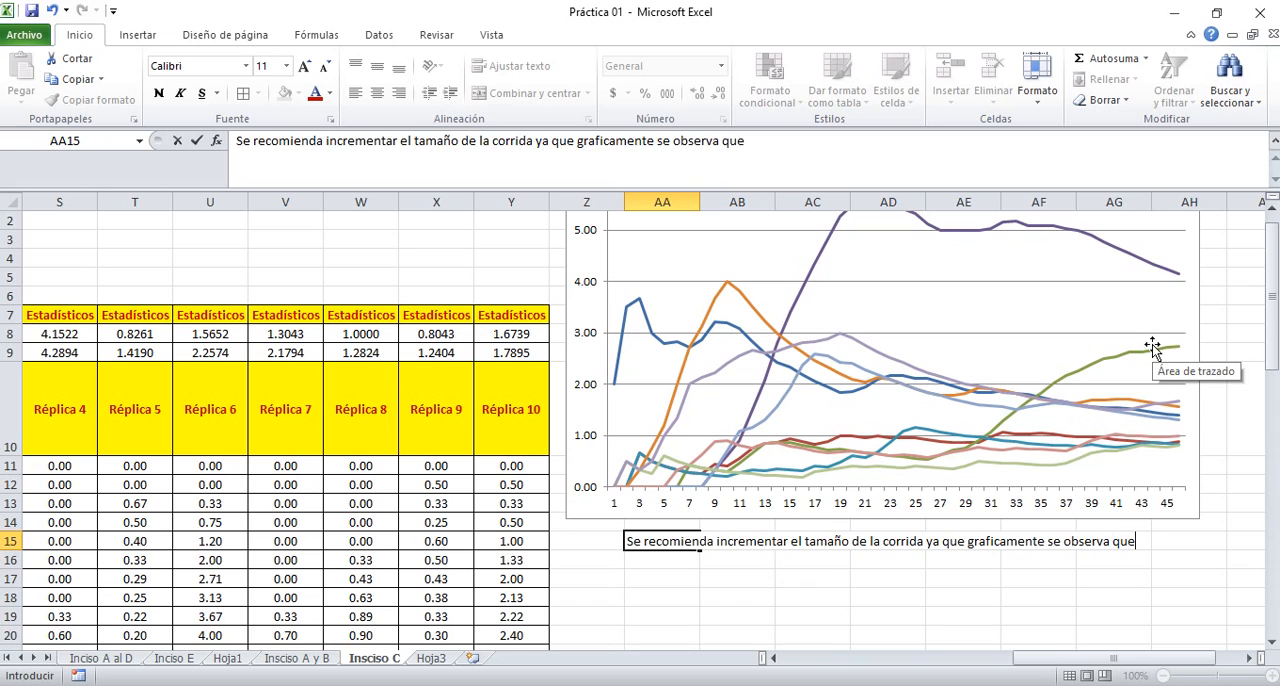
{"action": "type", "text": " la variable"}
{"action": "key", "text": "Return"}
Continue the recommendation in cell AA16 with "no llego al estado estable."
{"action": "type", "text": "no sll"}
{"action": "key", "text": "BackSpace"}
{"action": "key", "text": "BackSpace"}
{"action": "key", "text": "BackSpace"}
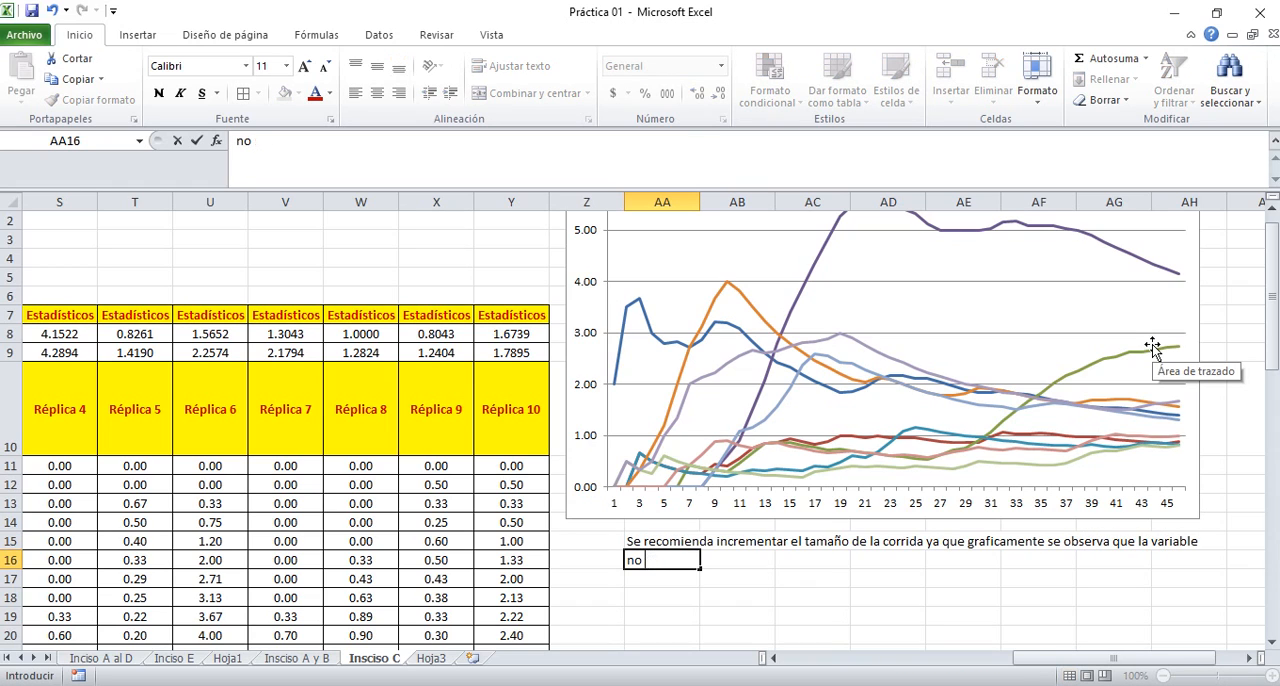
{"action": "type", "text": "llego al esta"}
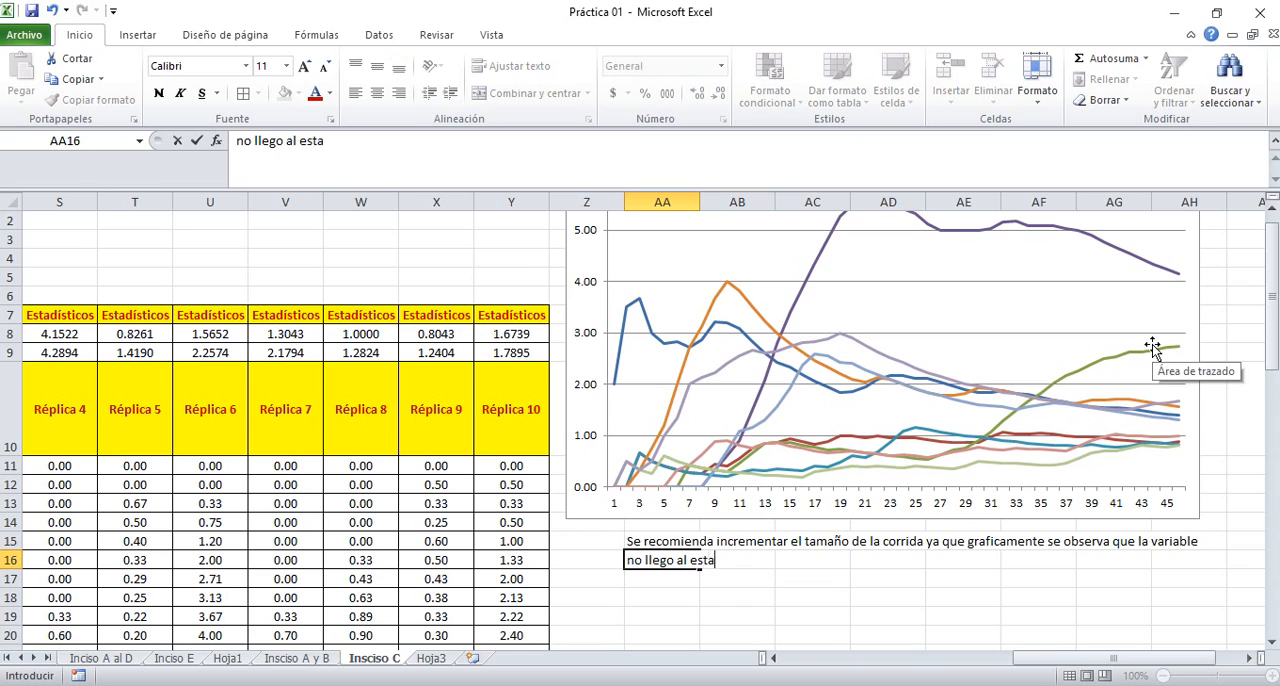
{"action": "type", "text": "do estable"}
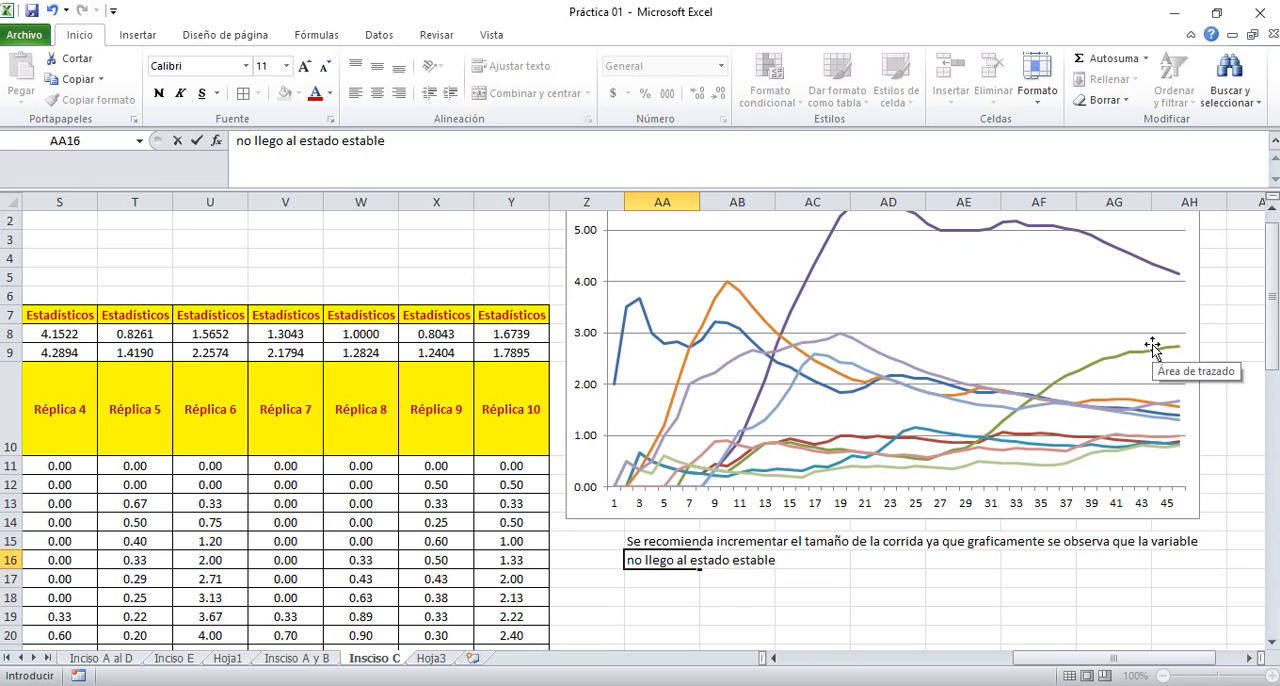
{"action": "type", "text": "."}
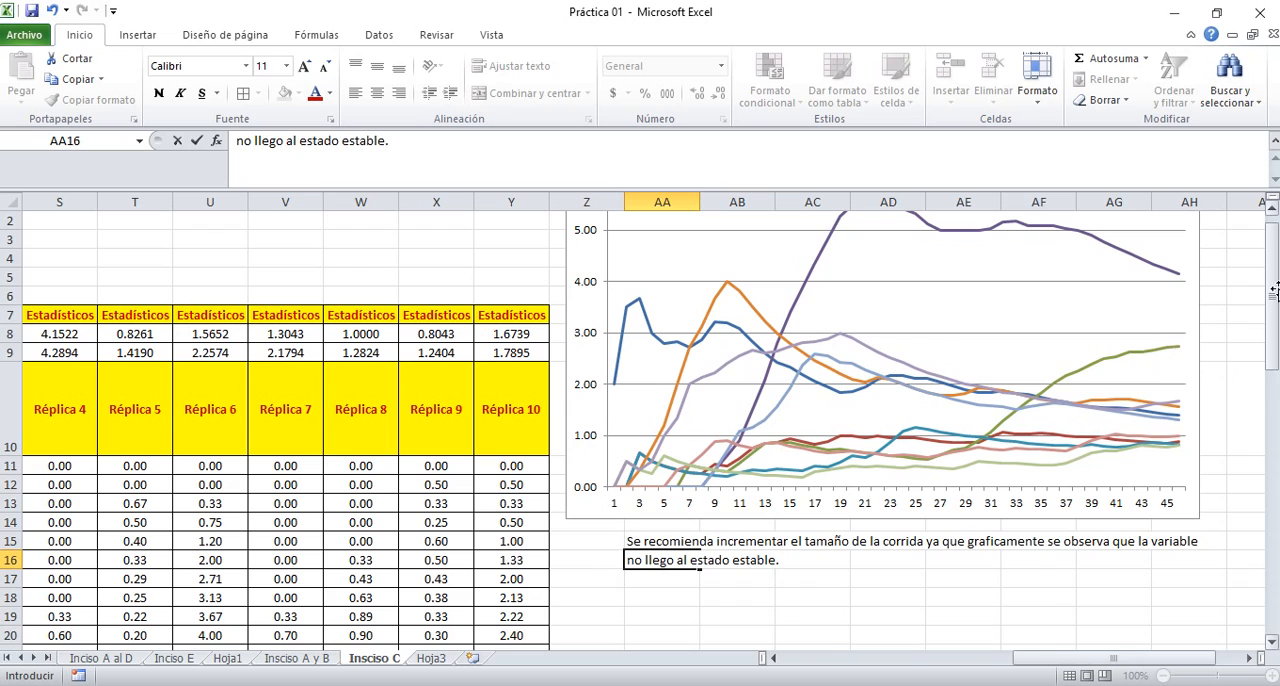
Complete the line in AA16 with "Para ello se tienen dos opciones: 1) Realizar nuevamente el inciso a"
{"action": "scroll", "coordinate": [1270, 290], "scroll_direction": "up", "scroll_amount": 1}
{"action": "type", "text": "Par"}
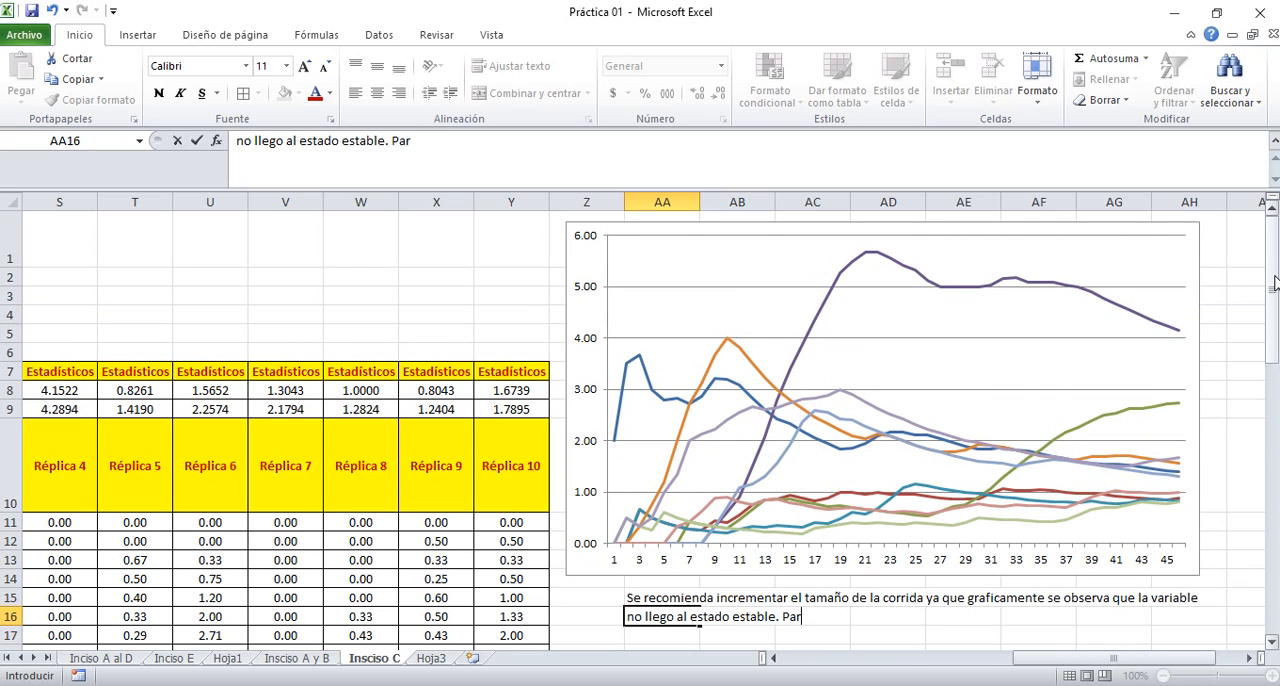
{"action": "type", "text": "a ello se tienen os"}
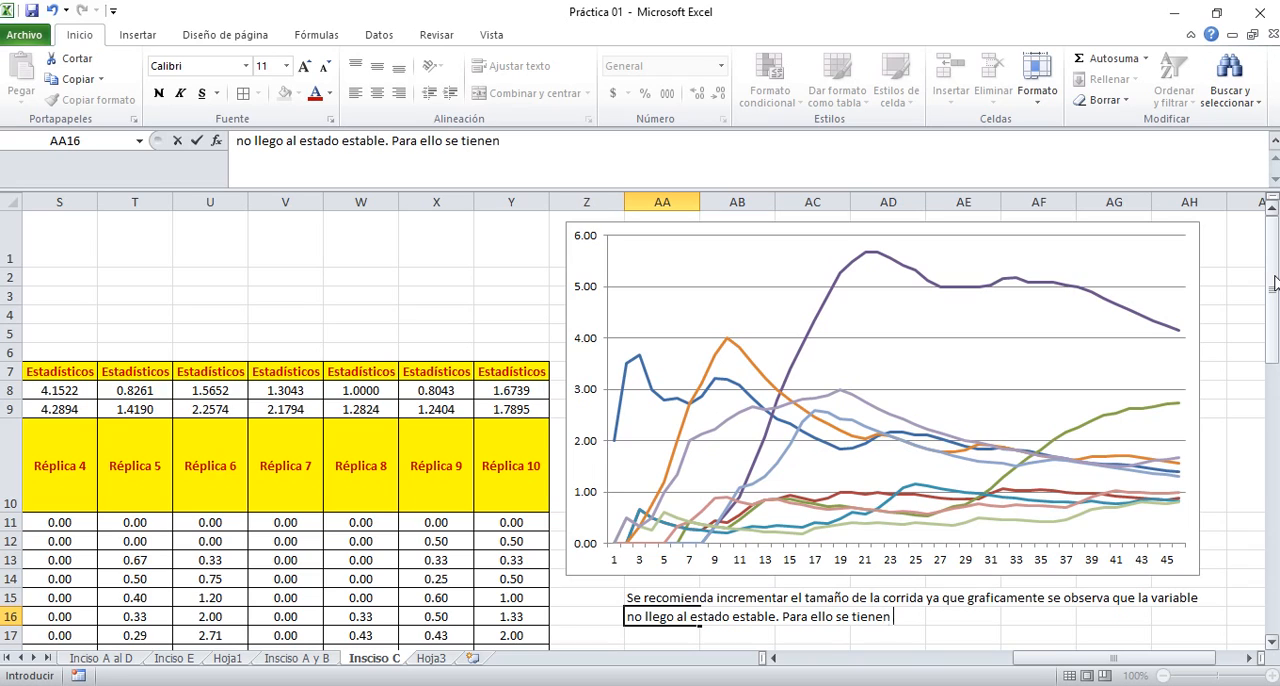
{"action": "key", "text": "BackSpace"}
{"action": "key", "text": "BackSpace"}
{"action": "type", "text": "dos opciones,"}
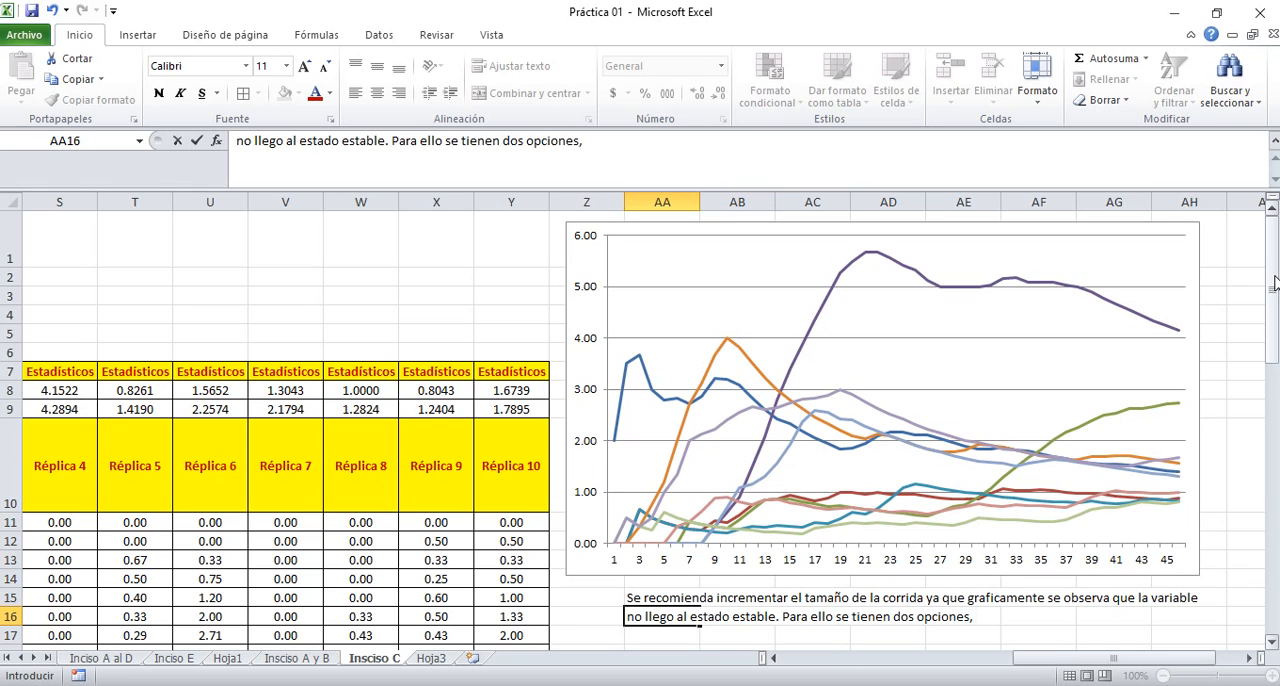
{"action": "key", "text": "BackSpace"}
{"action": "type", "text": ": 1) Realizar nue"}
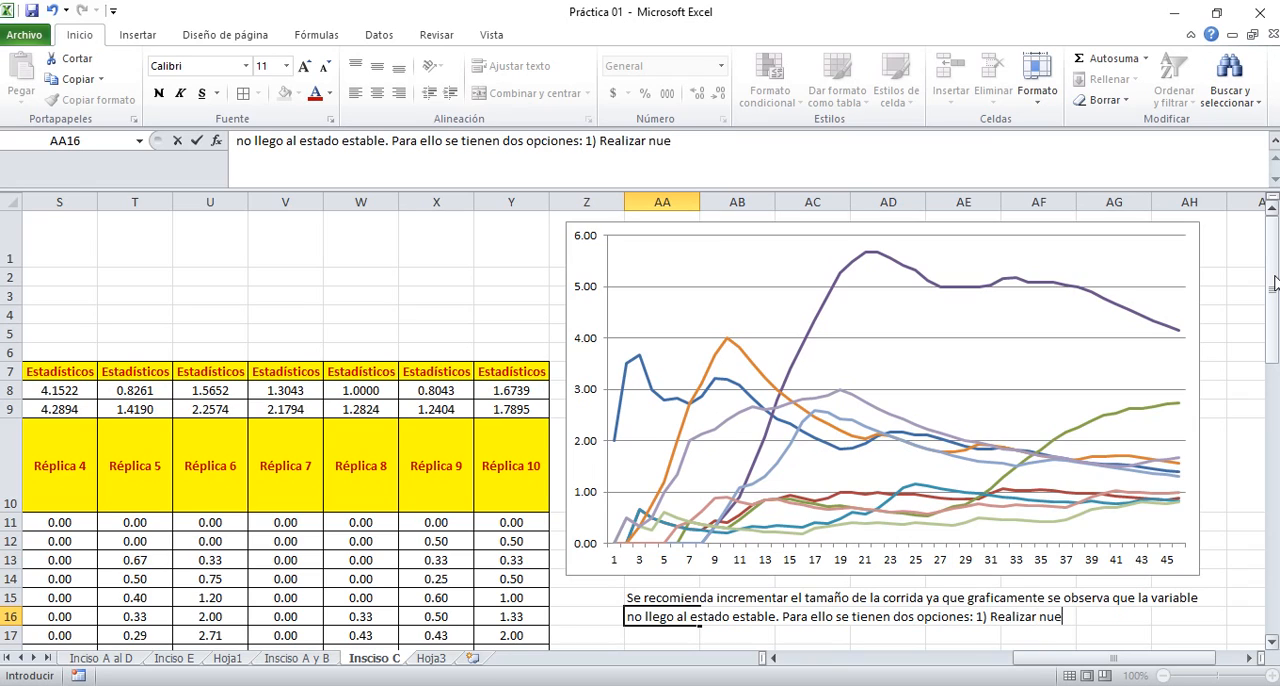
{"action": "type", "text": "vamente el in"}
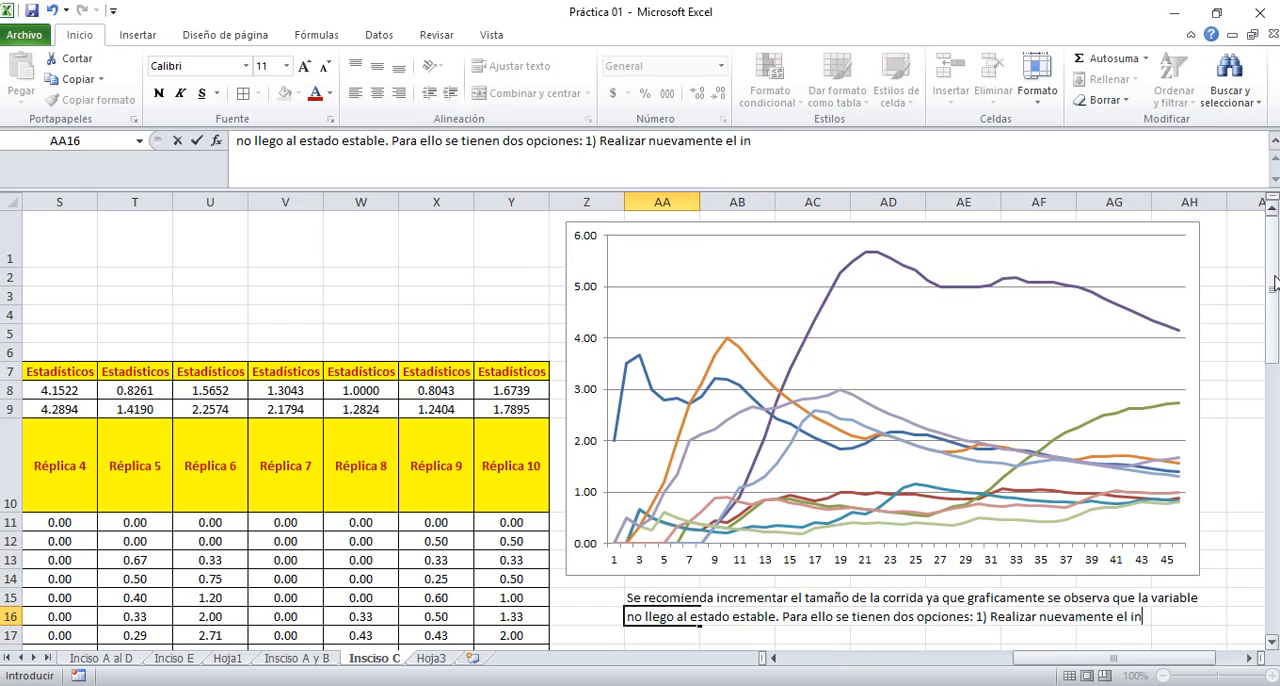
{"action": "type", "text": "ciso a"}
{"action": "key", "text": "Return"}
Enter in cell AA17 "con nuevos datos, o bien 2) a prueba y error incrementar el numero de días hasta que gráficamente se"
{"action": "type", "text": "con"}
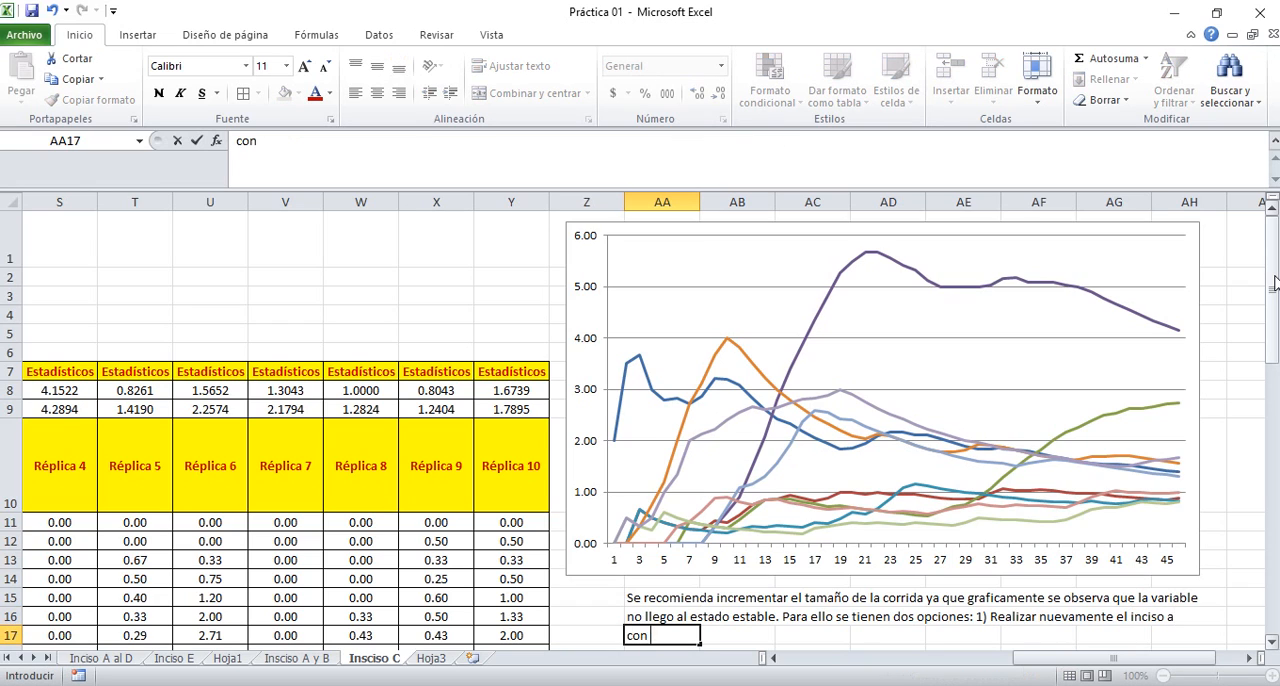
{"action": "type", "text": " nuevos datos"}
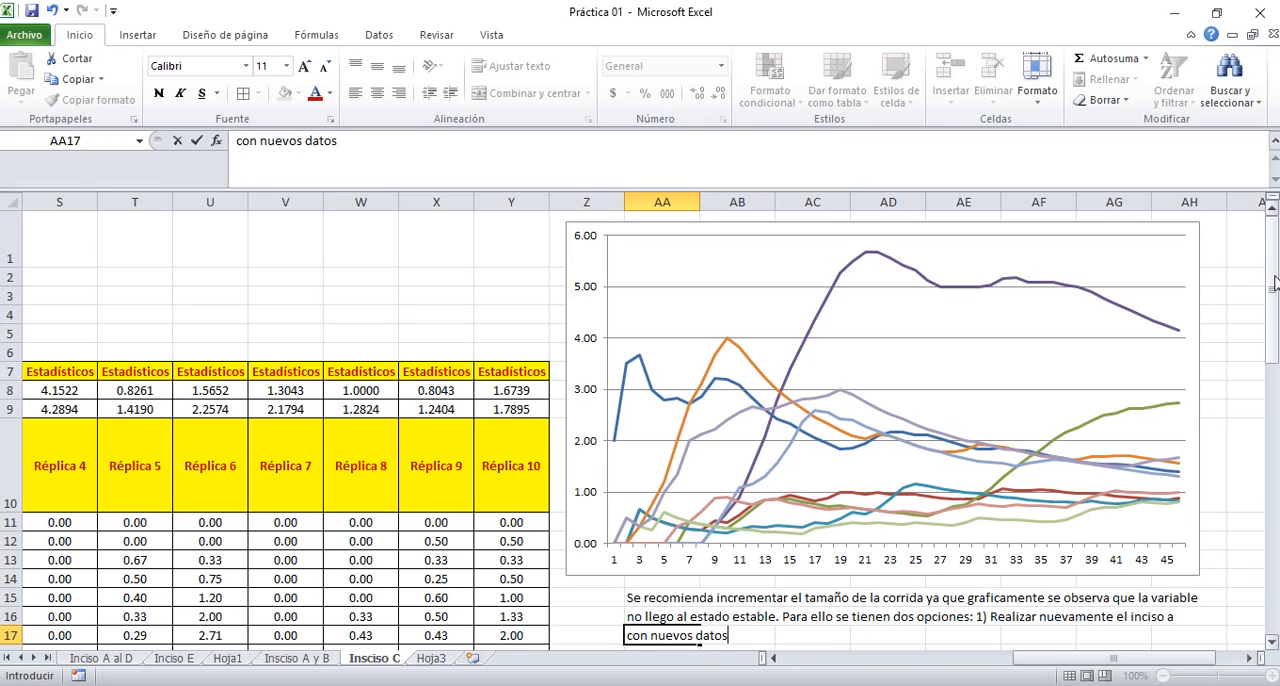
{"action": "type", "text": ", o bien 2) a p"}
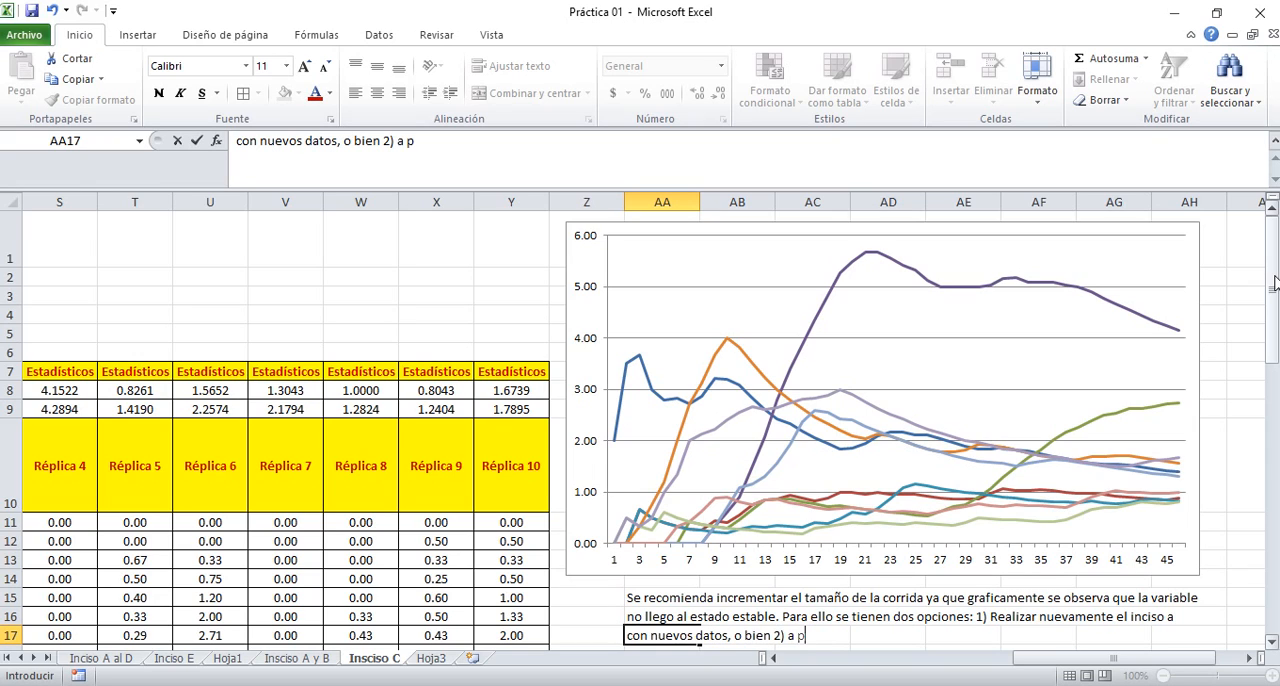
{"action": "type", "text": "rueba y e"}
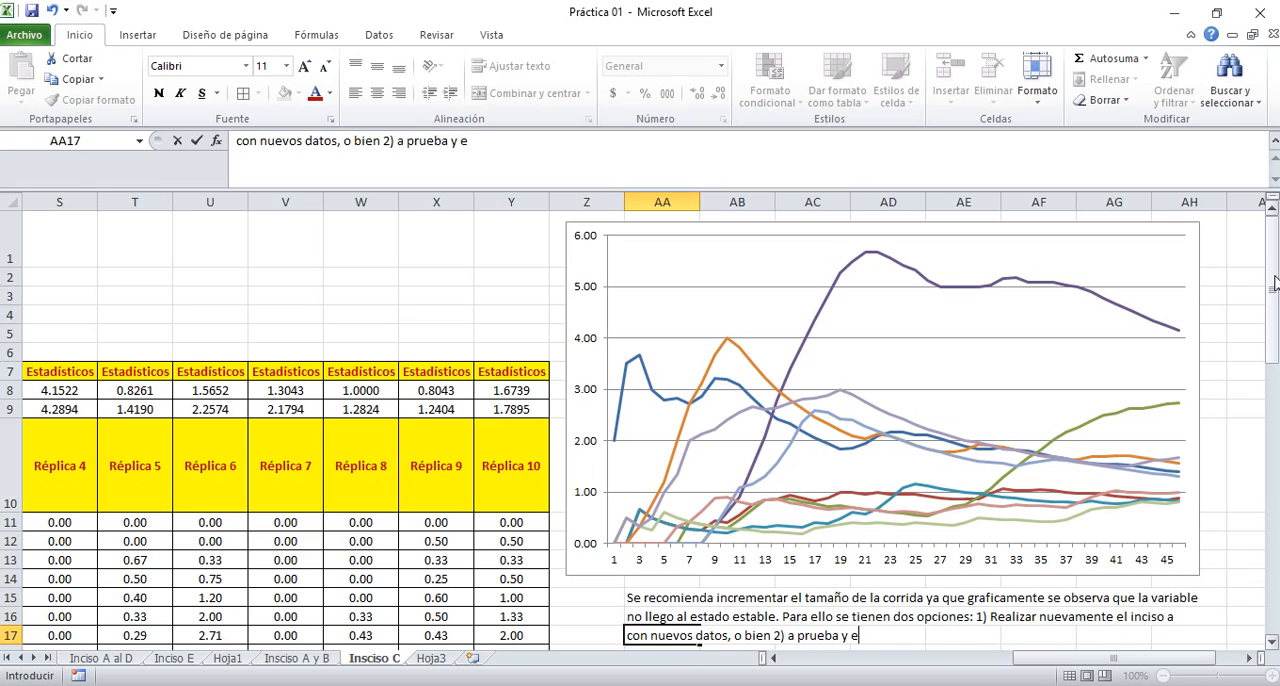
{"action": "type", "text": "rror incrementar"}
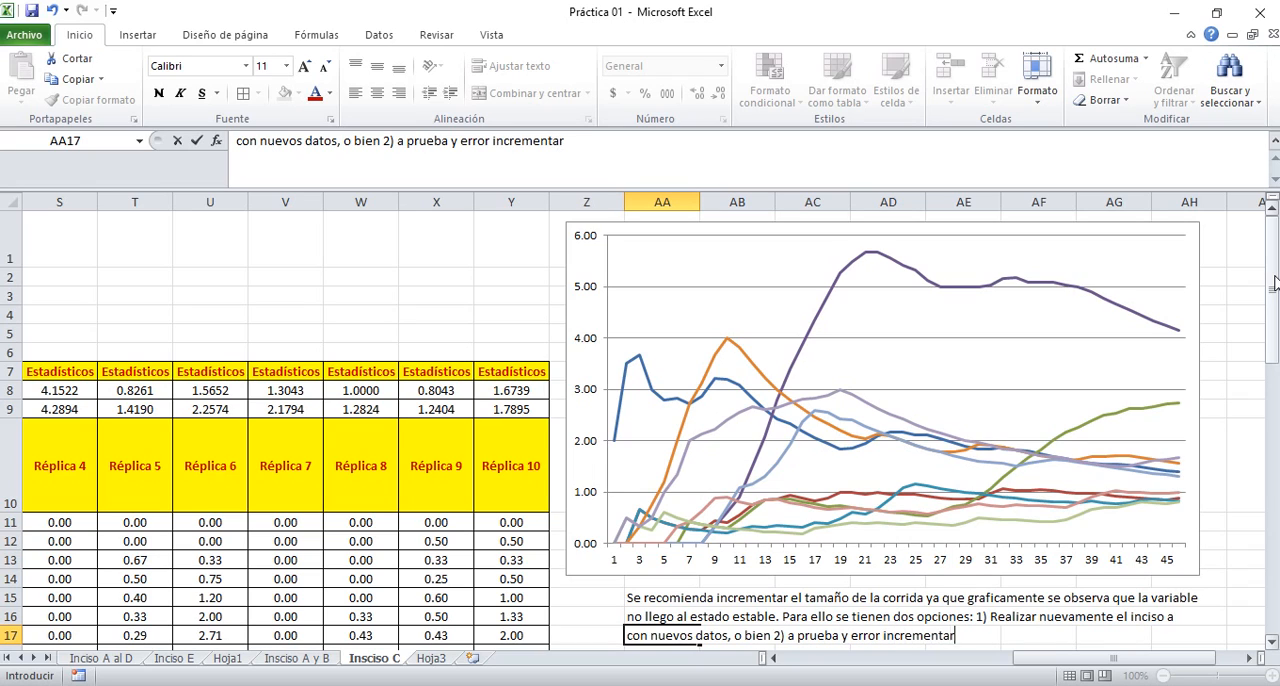
{"action": "type", "text": " el numero de día"}
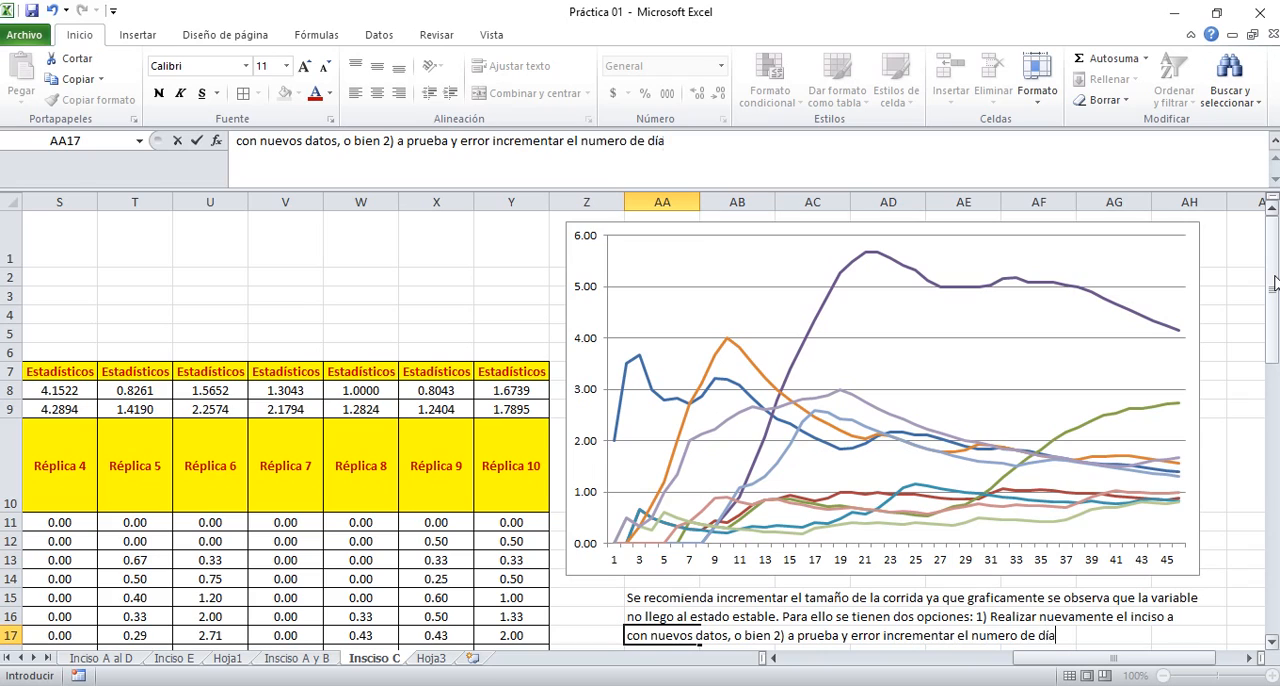
{"action": "type", "text": "s hasta que "}
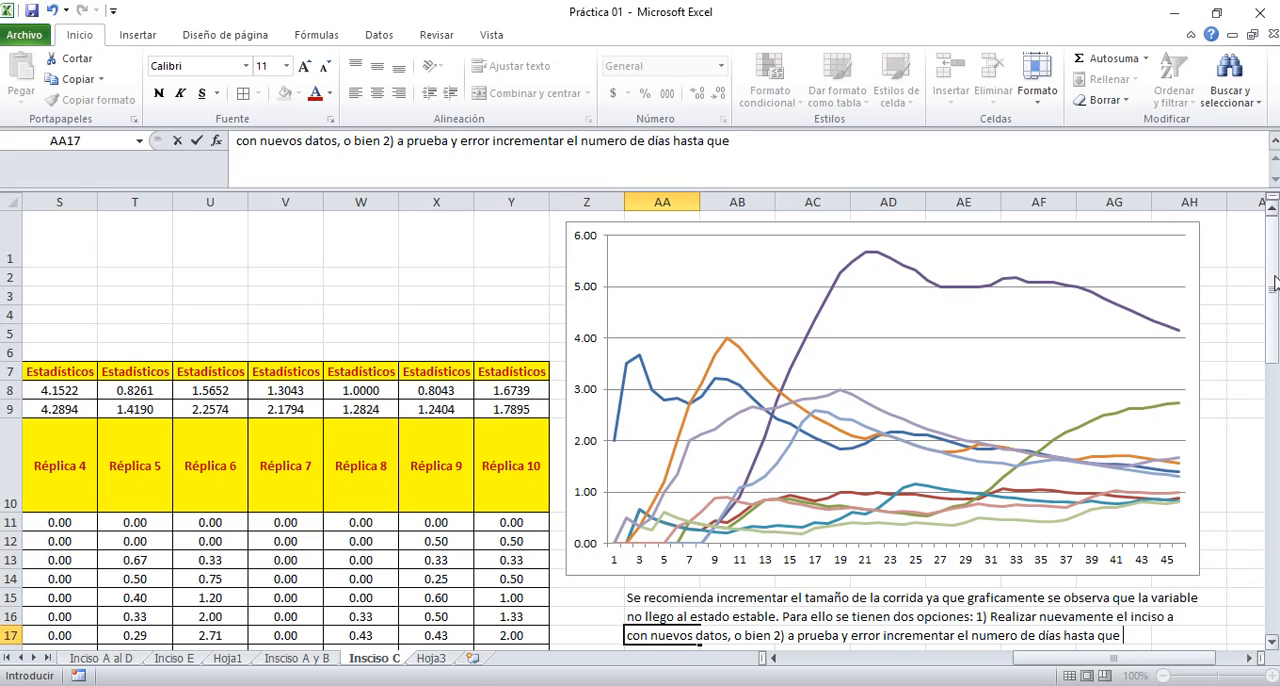
{"action": "type", "text": "gráficamente se observe"}
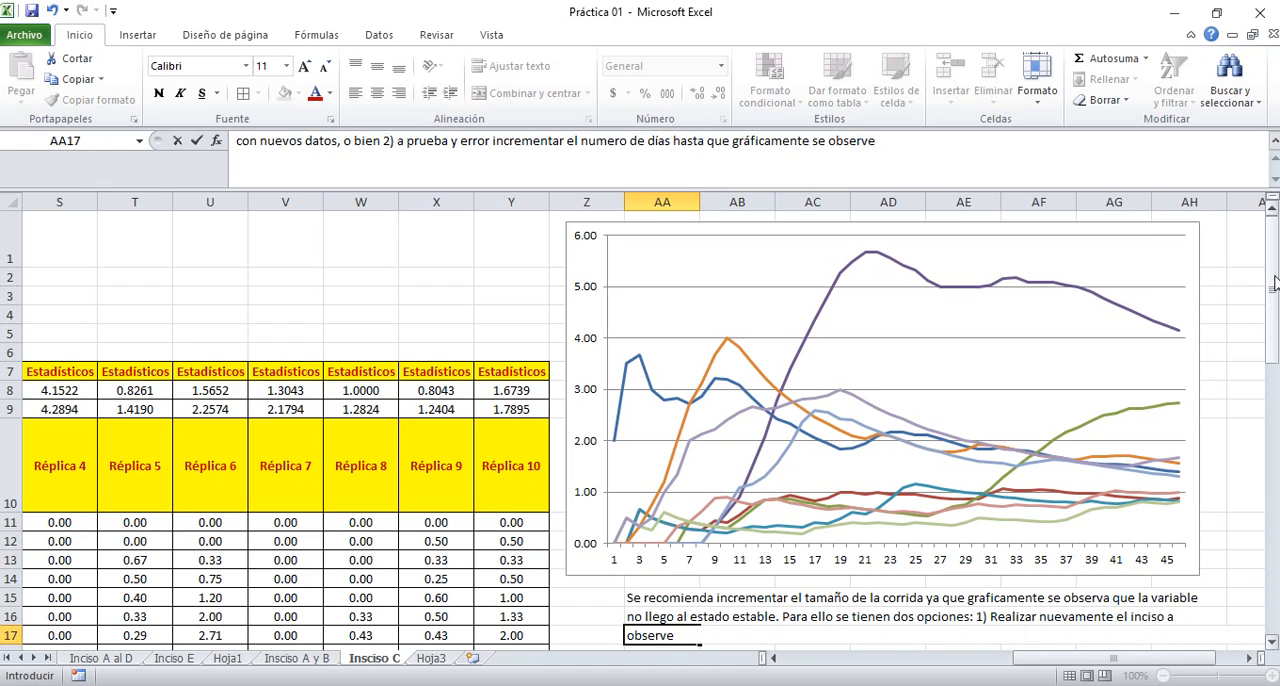
{"action": "key", "text": "BackSpace"}
{"action": "key", "text": "BackSpace"}
{"action": "key", "text": "BackSpace"}
{"action": "key", "text": "BackSpace"}
{"action": "key", "text": "BackSpace"}
{"action": "key", "text": "BackSpace"}
{"action": "key", "text": "BackSpace"}
{"action": "key", "text": "Return"}
Finish the sentence in cell AA18 with "observe que la gráfica llego a un estado estable."
{"action": "type", "text": "o"}
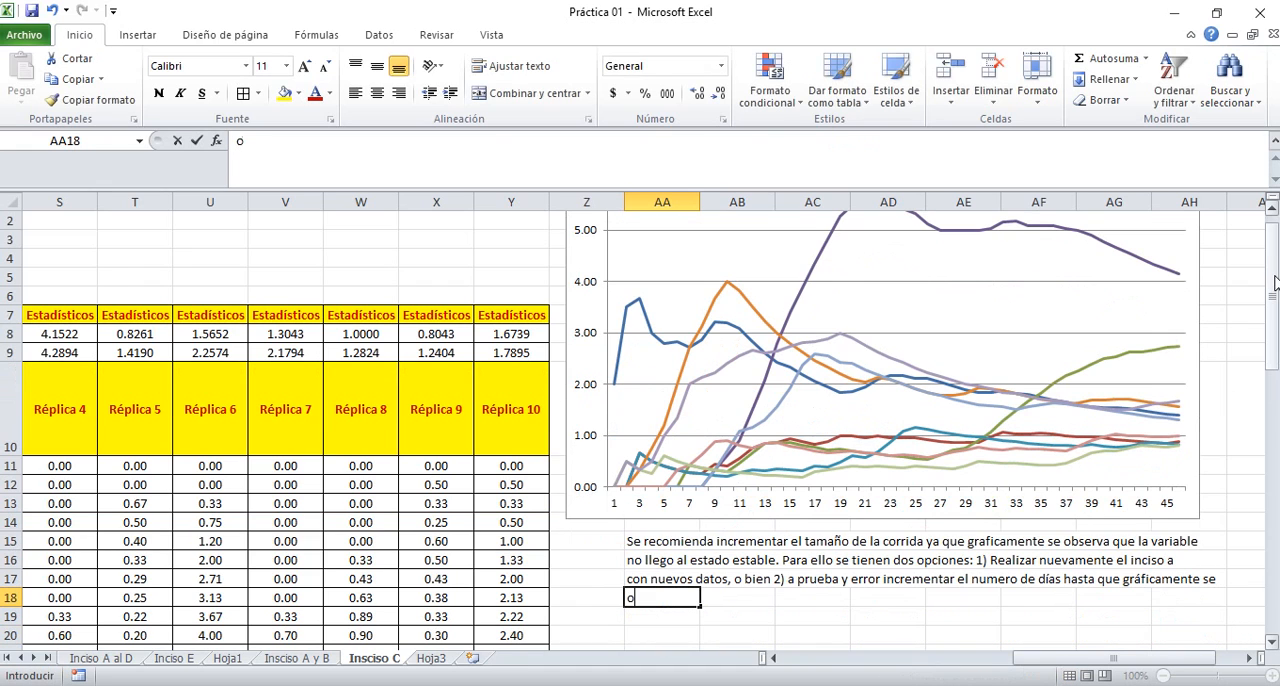
{"action": "type", "text": "bserve que la gráf"}
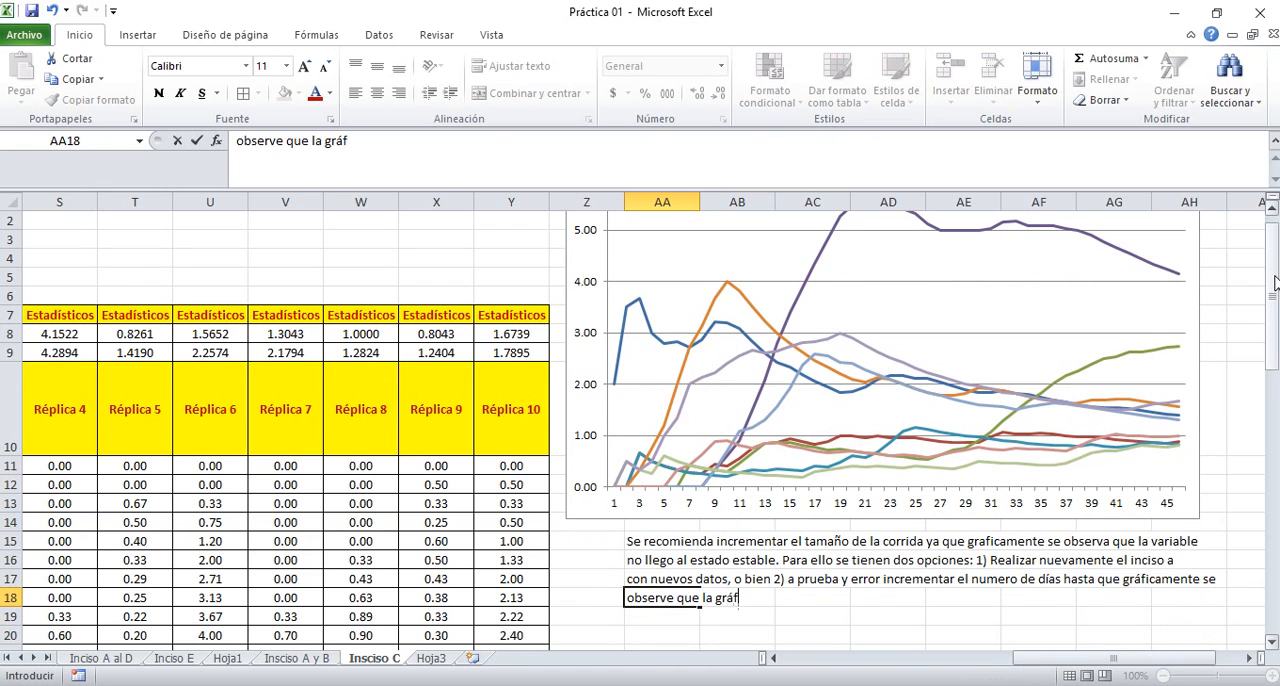
{"action": "type", "text": "ica llego a un esta"}
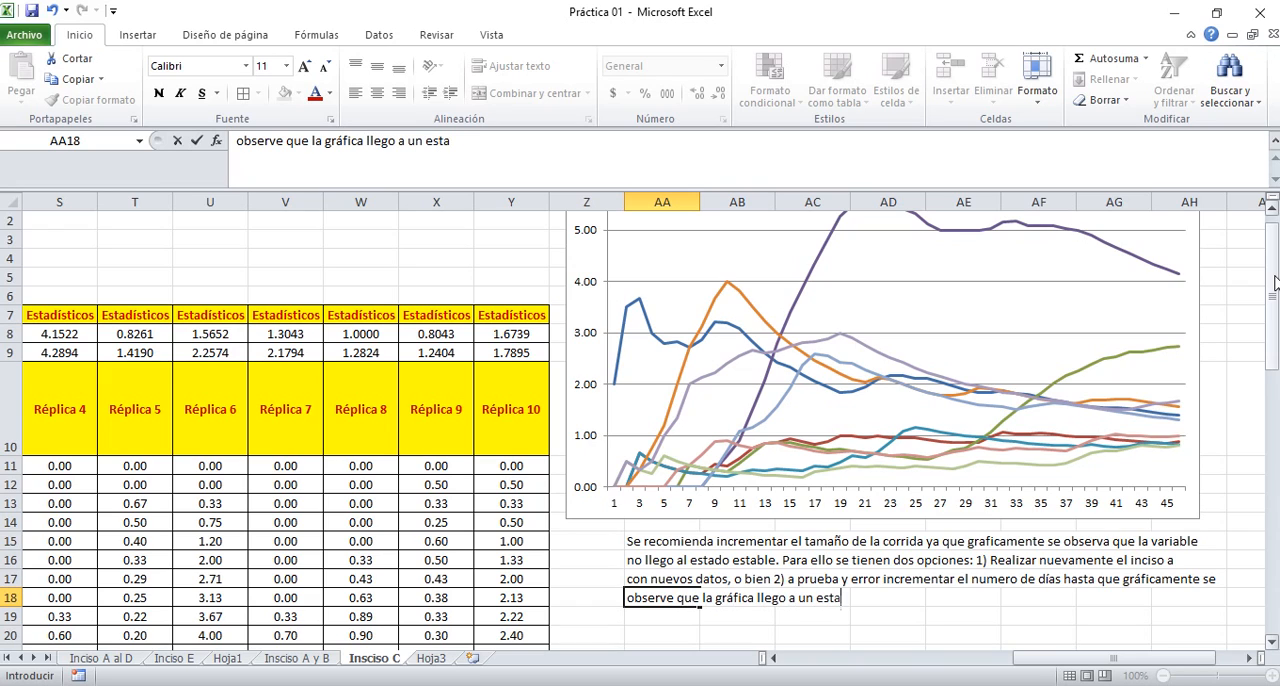
{"action": "type", "text": "do estable."}
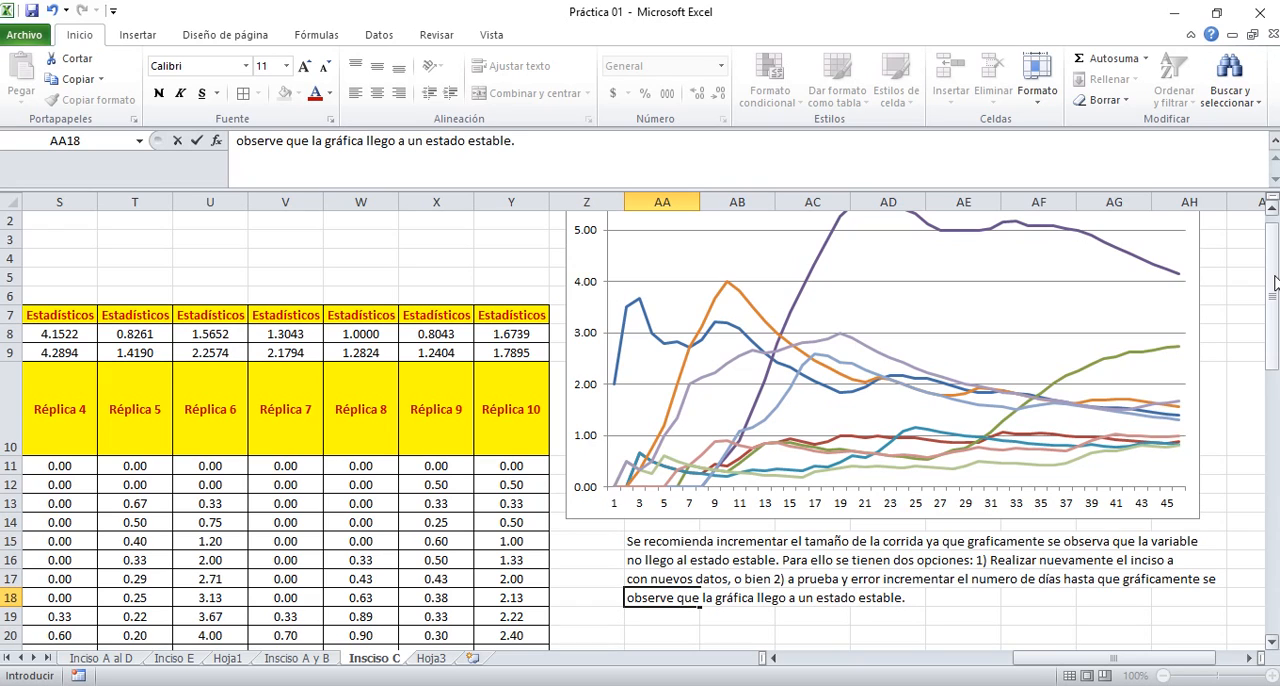
{"action": "key", "text": "Return"}
Start a conclusion in cell AA19 with "Una de las réplicas muestra que pueden quedarse incluso"
{"action": "left_click_drag", "start_coordinate": [1268, 293], "coordinate": [1268, 284]}
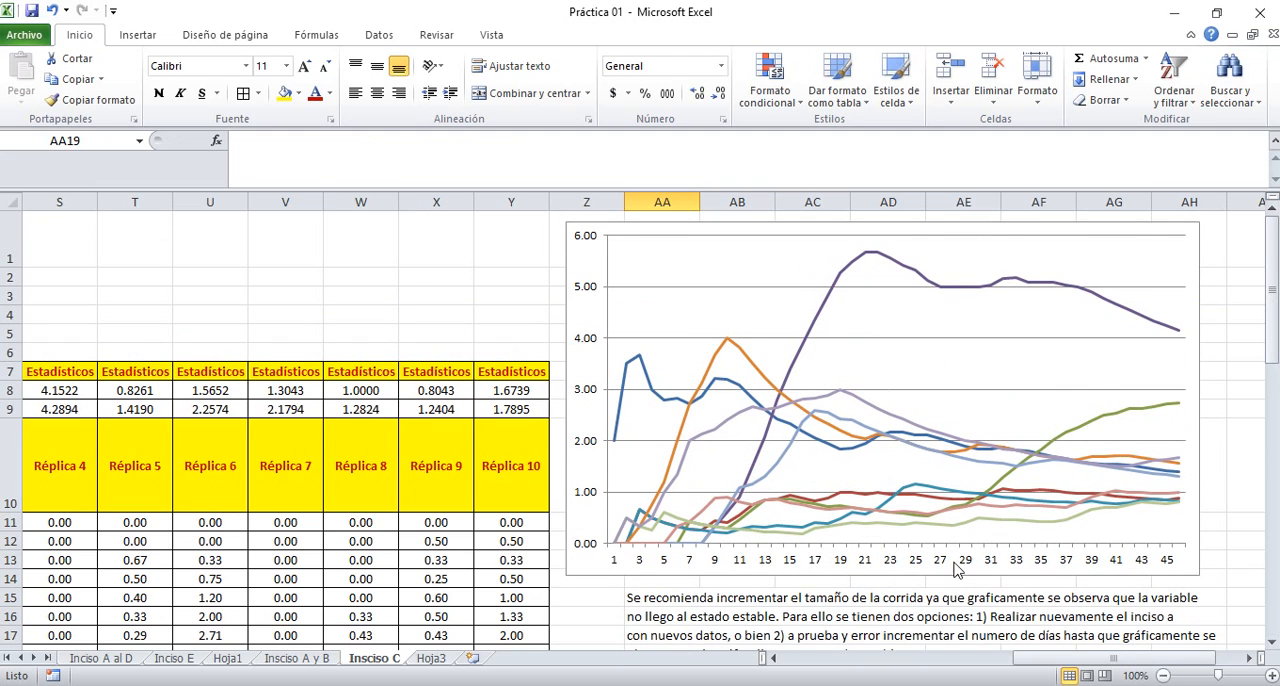
{"action": "scroll", "coordinate": [955, 562], "scroll_direction": "down", "scroll_amount": 2}
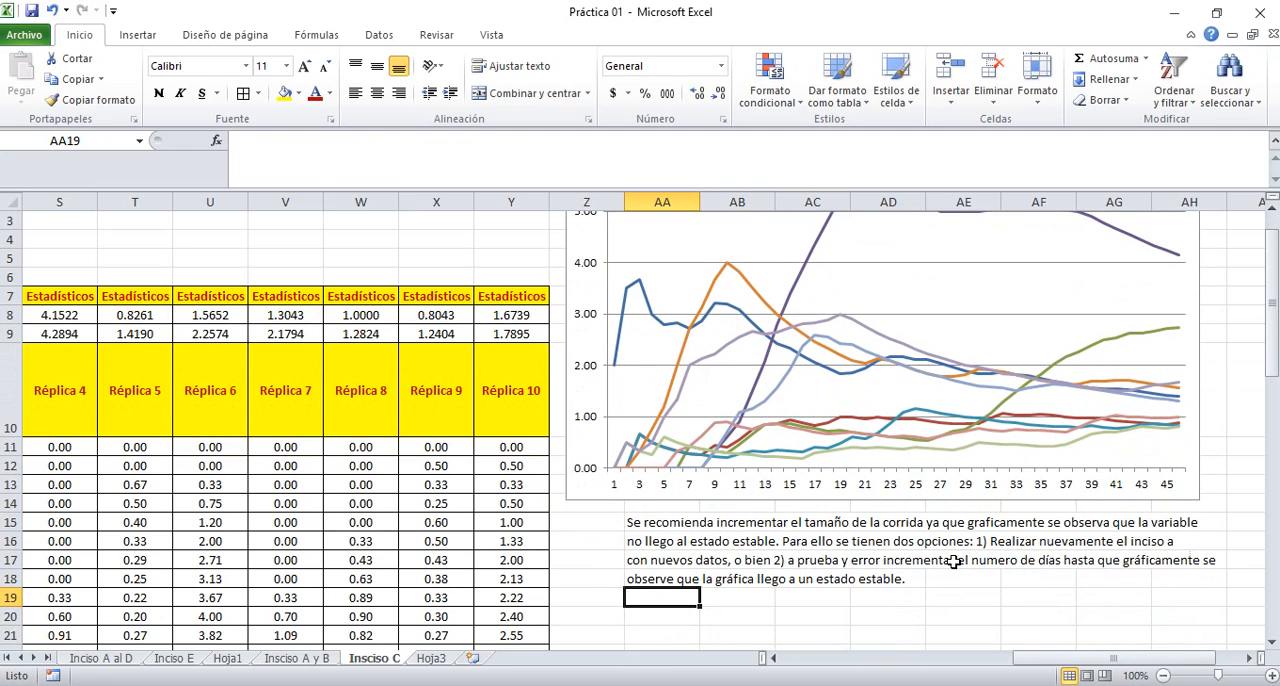
{"action": "type", "text": "Una de l"}
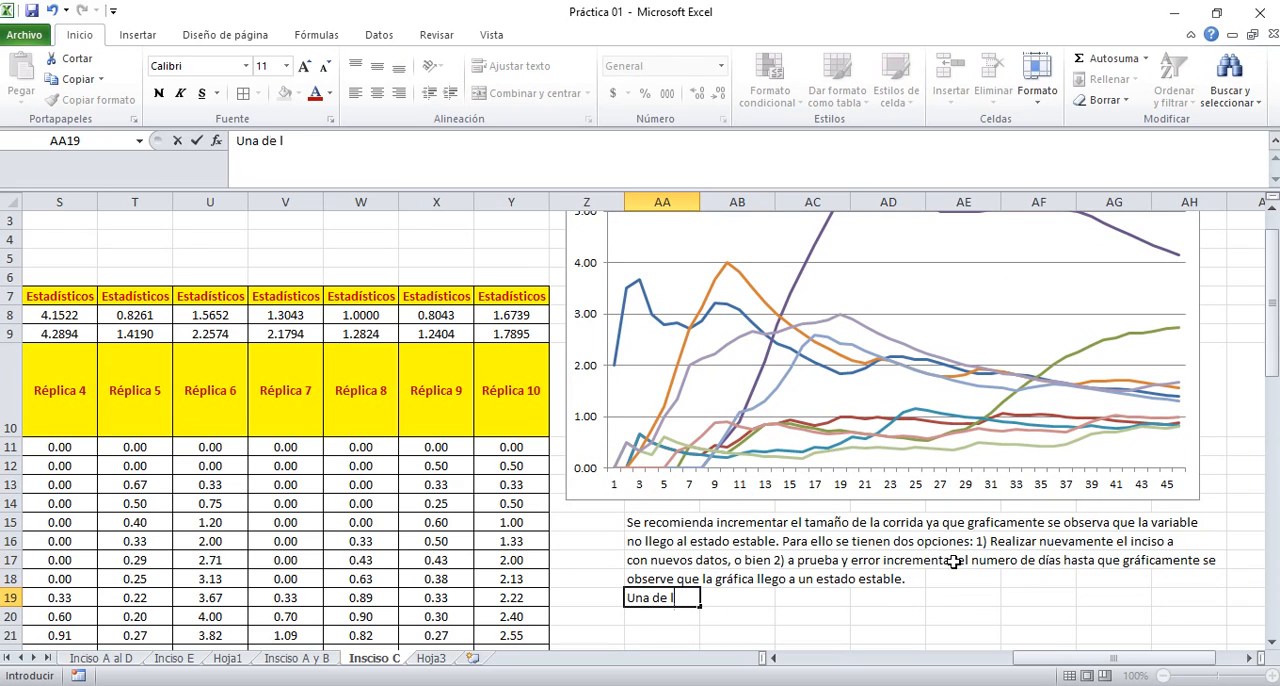
{"action": "type", "text": "as répliucas"}
{"action": "key", "text": "BackSpace"}
{"action": "key", "text": "BackSpace"}
{"action": "key", "text": "BackSpace"}
{"action": "key", "text": "BackSpace"}
{"action": "key", "text": "BackSpace"}
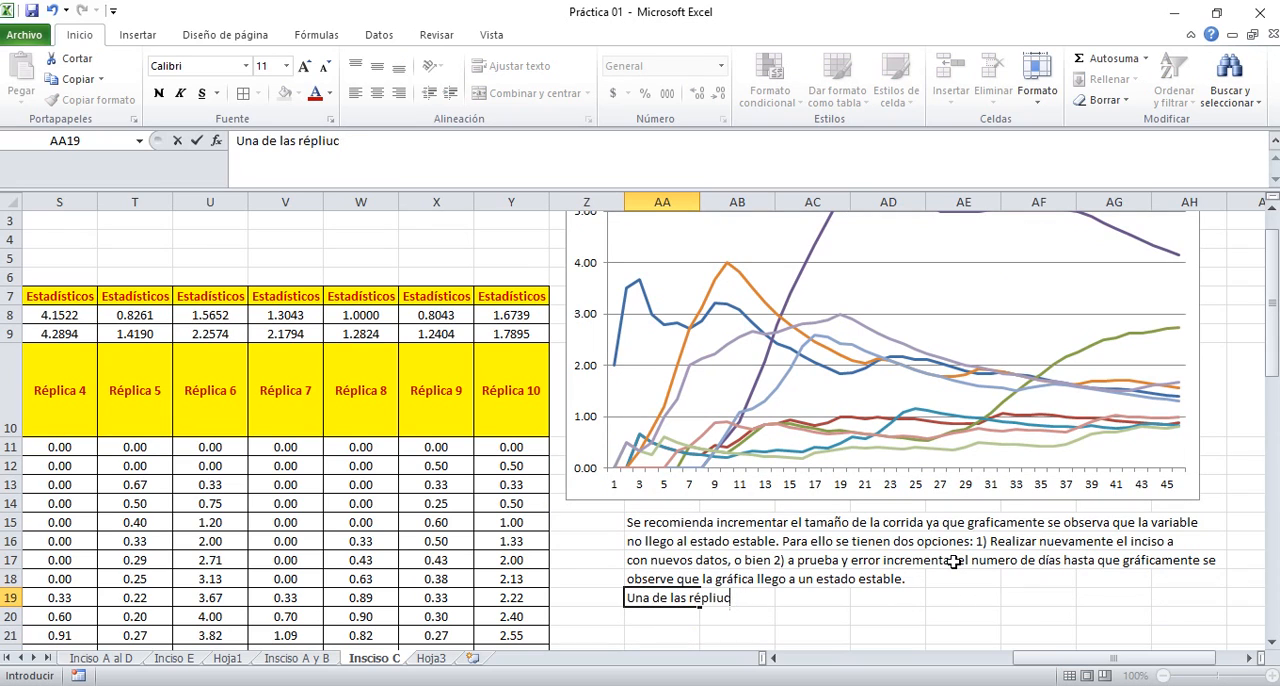
{"action": "type", "text": "cas muestra qu"}
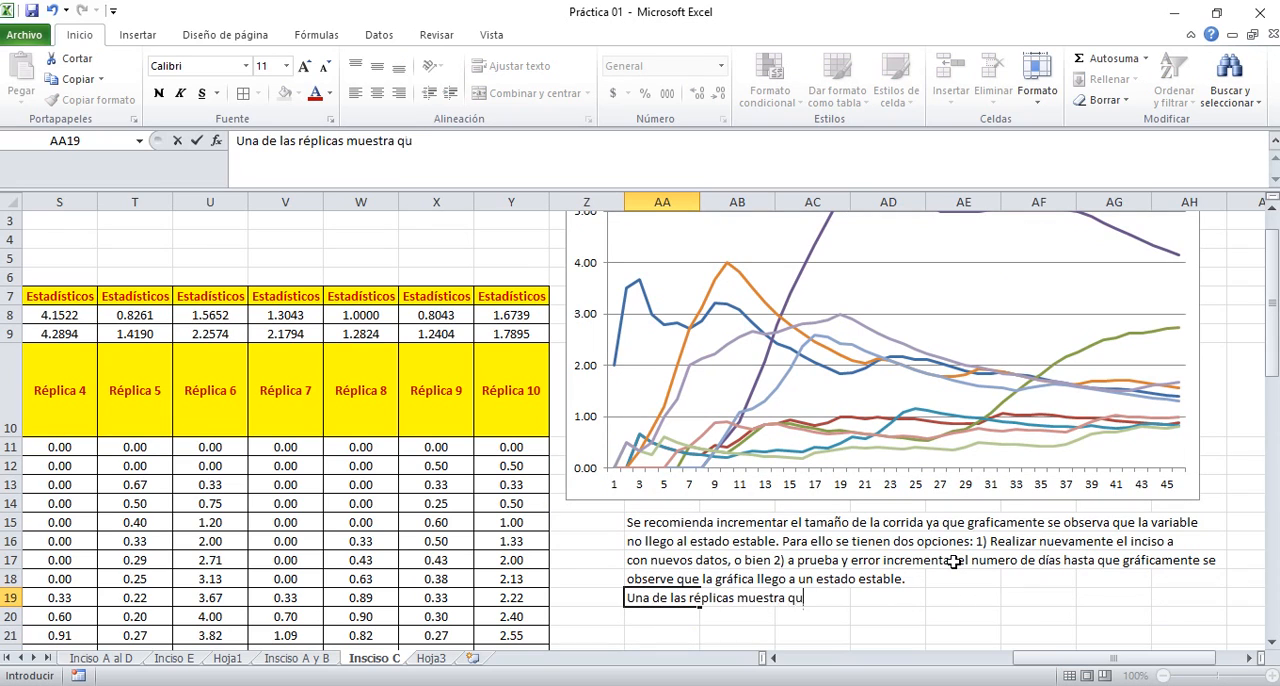
{"action": "type", "text": "e pueden queda"}
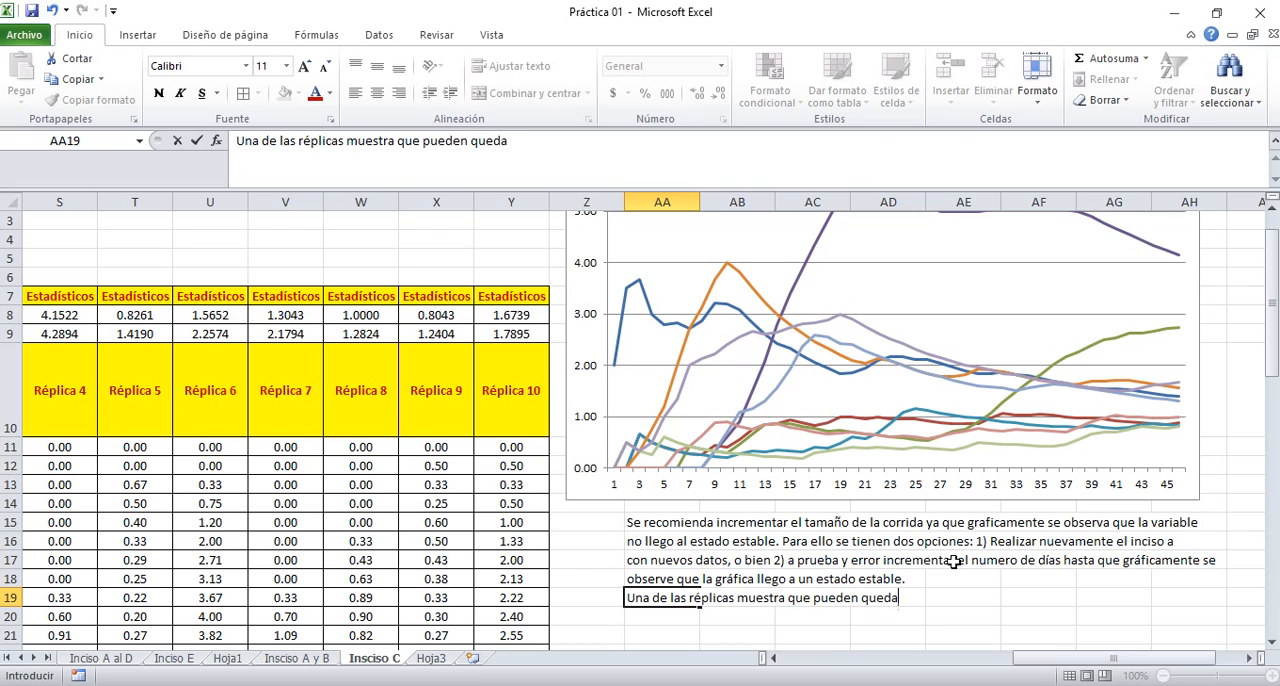
{"action": "type", "text": "rse incluso"}
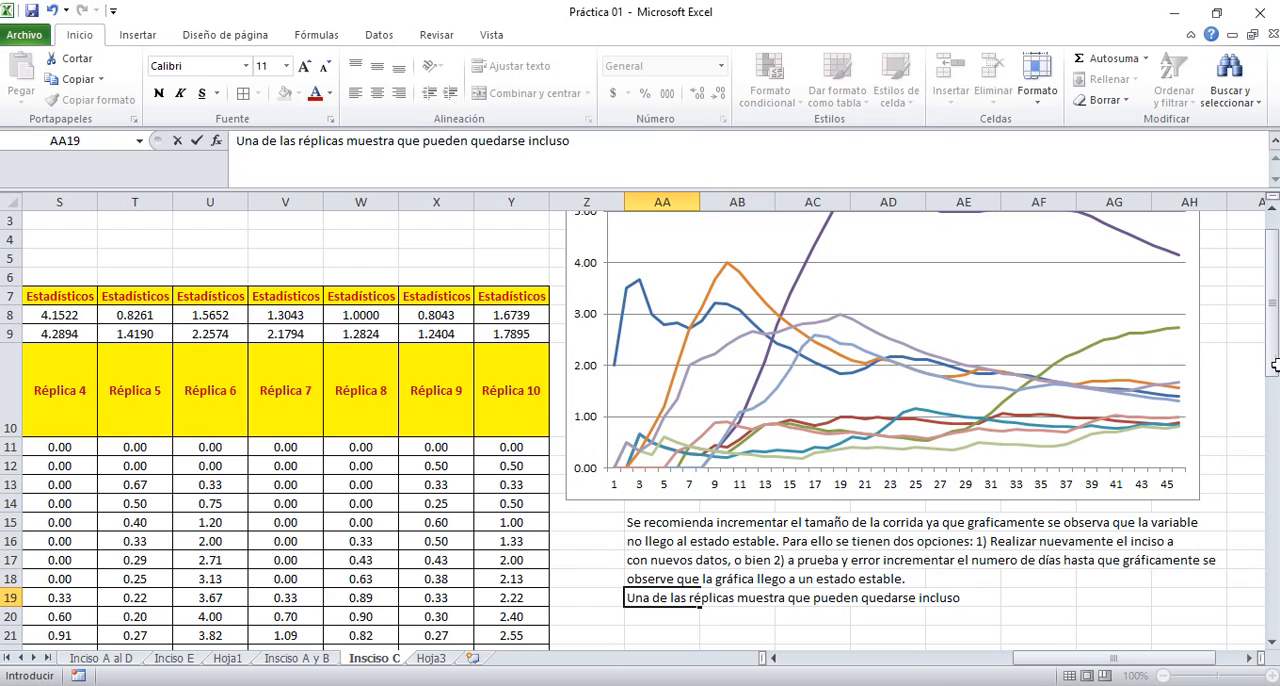
Continue the line in AA19 with "hasta casi 6 barcos sin descargarse, y que en promedio"
{"action": "mouse_move", "coordinate": [1273, 366]}
{"action": "left_mouse_down"}
{"action": "mouse_move", "coordinate": [1273, 350]}
{"action": "mouse_move", "coordinate": [1272, 390]}
{"action": "left_mouse_up"}
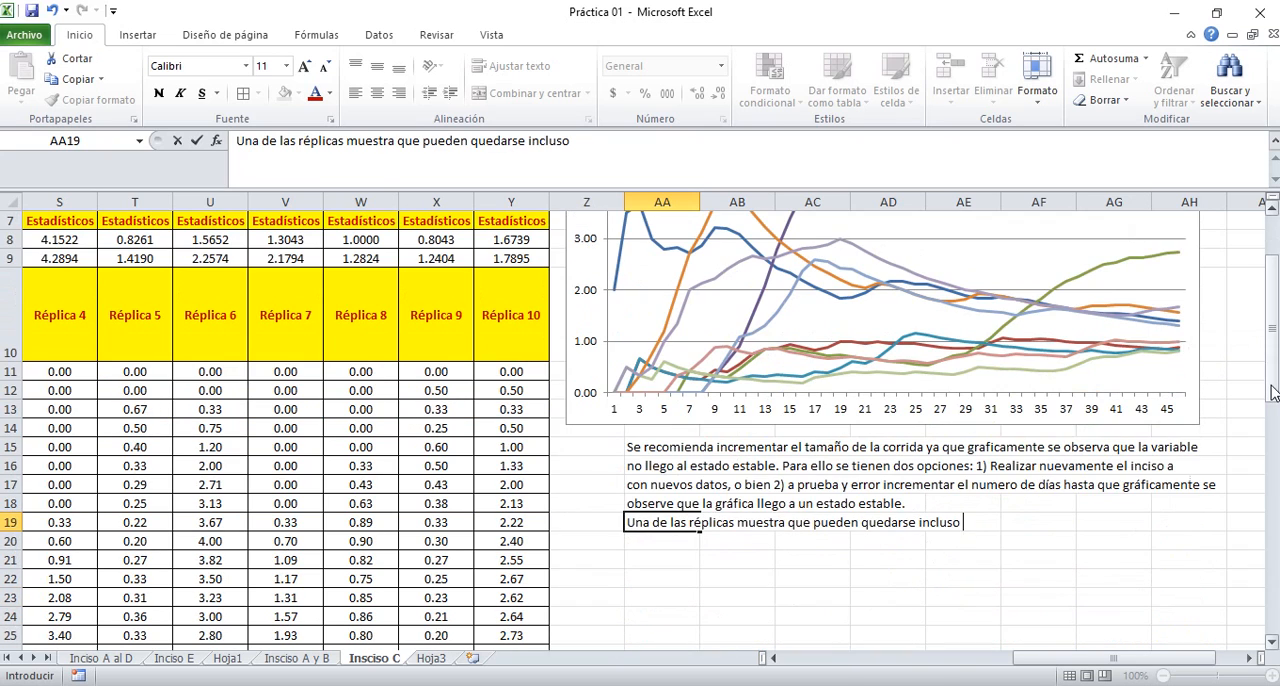
{"action": "type", "text": "hasta casi"}
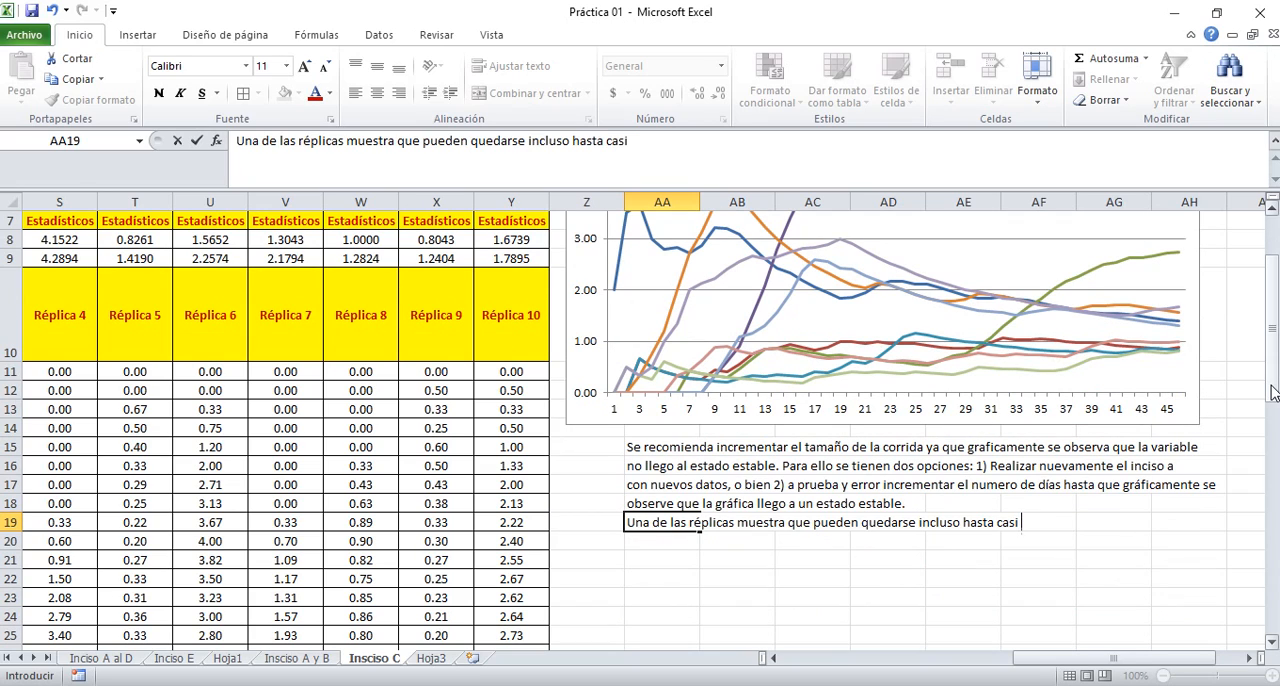
{"action": "type", "text": " 6 barcos sin d"}
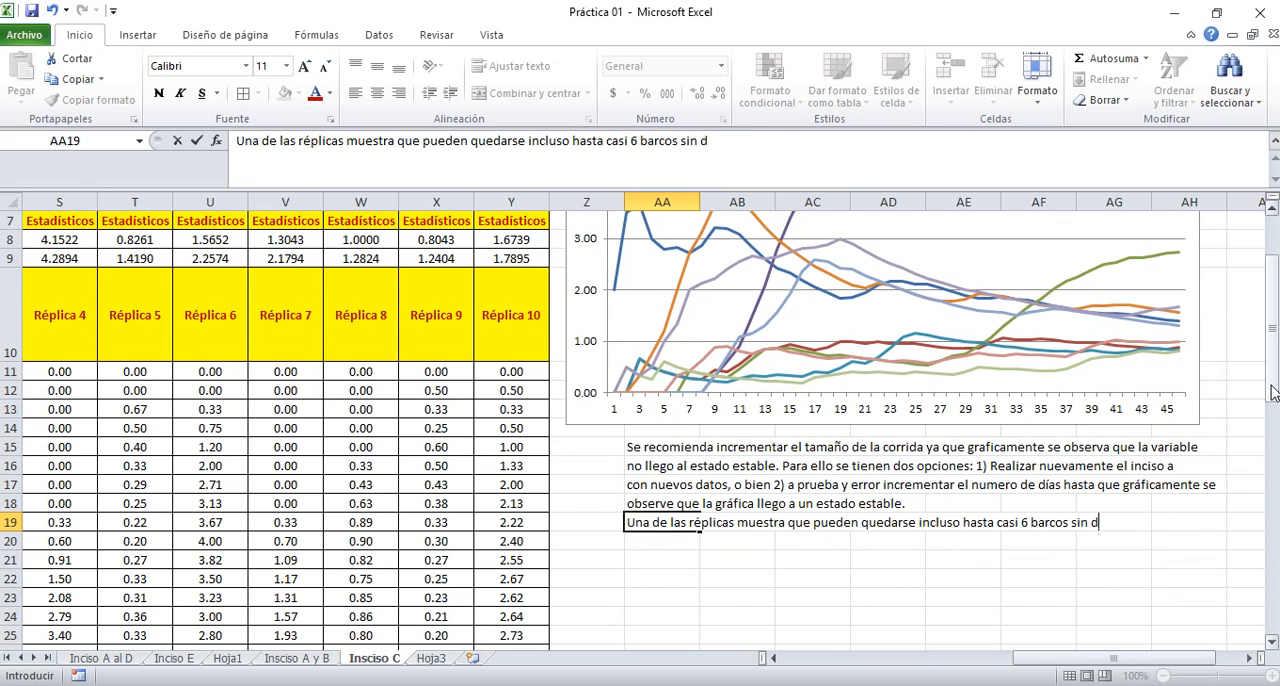
{"action": "type", "text": "escargarse"}
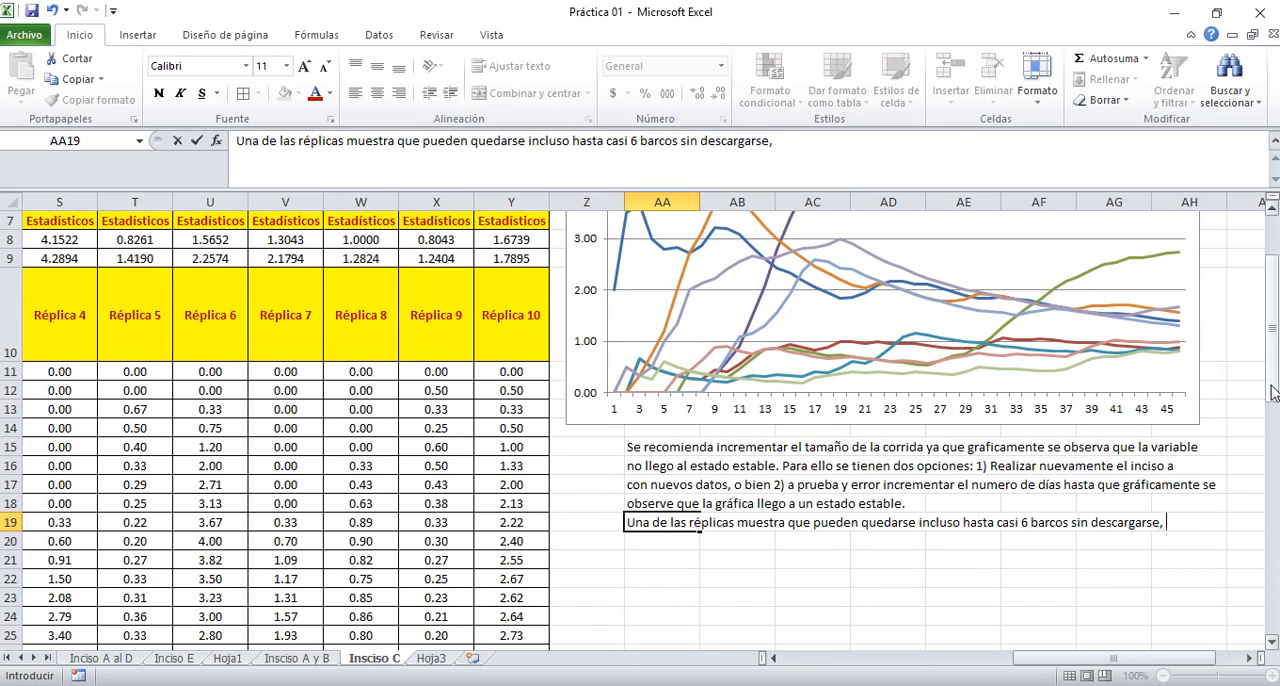
{"action": "type", "text": ", y que en promed"}
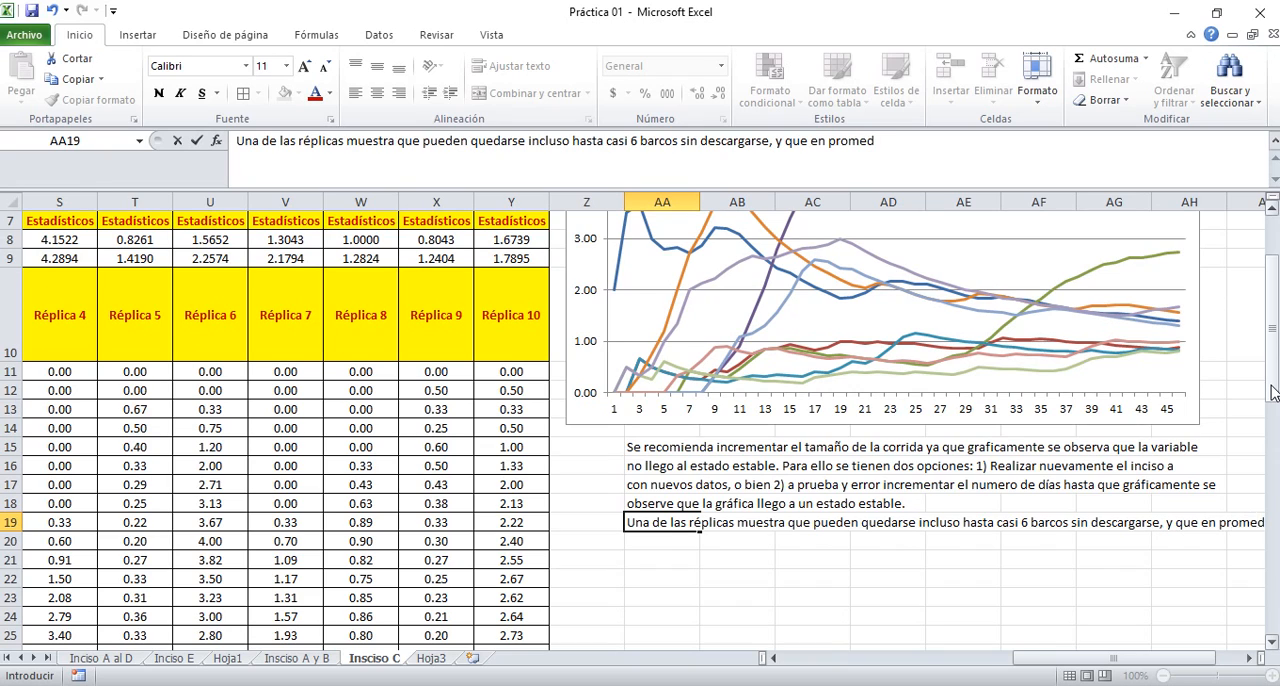
{"action": "type", "text": "io"}
Check the final values of the chart's series and complete the AA19 line with "entre 1 y 4"
{"action": "left_click_drag", "start_coordinate": [1272, 388], "coordinate": [1272, 363]}
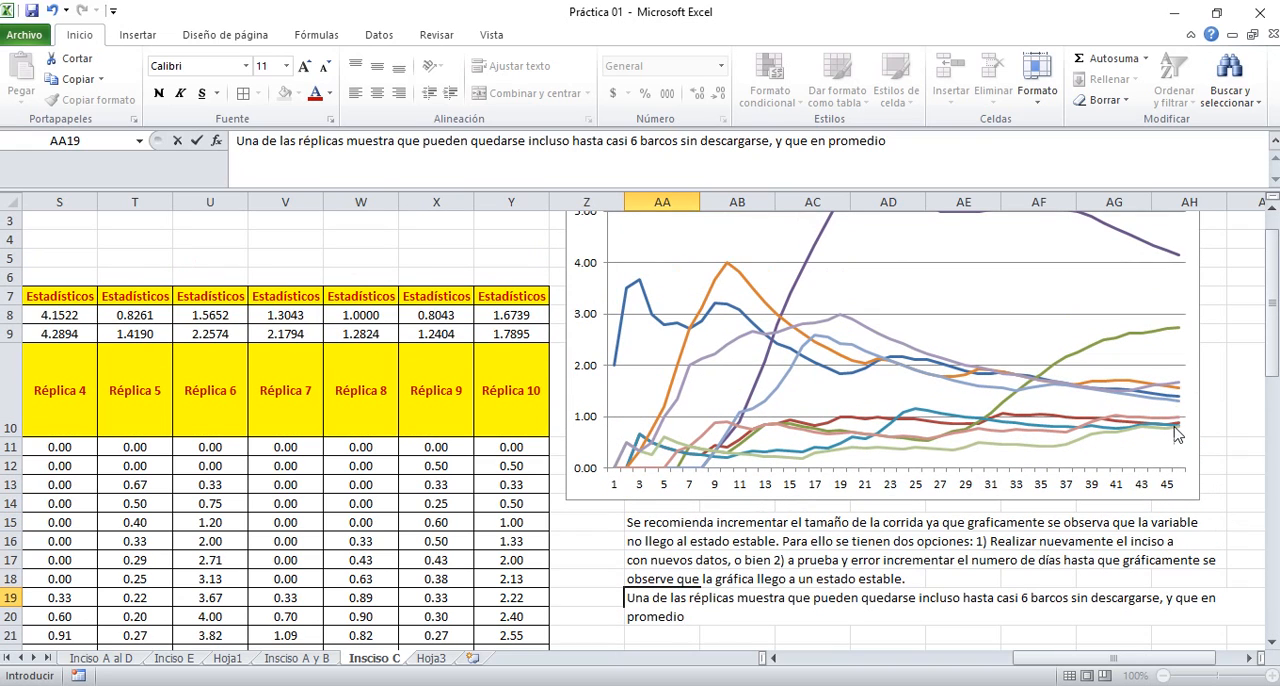
{"action": "mouse_move", "coordinate": [1180, 438]}
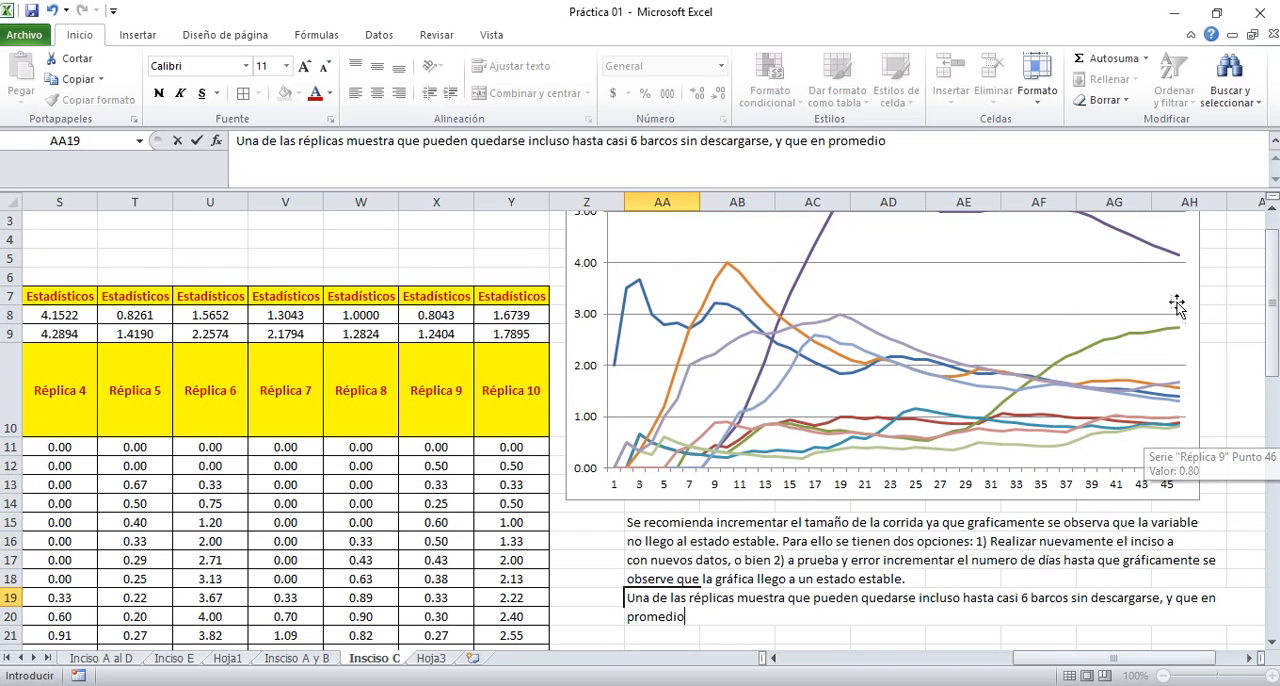
{"action": "mouse_move", "coordinate": [1178, 256]}
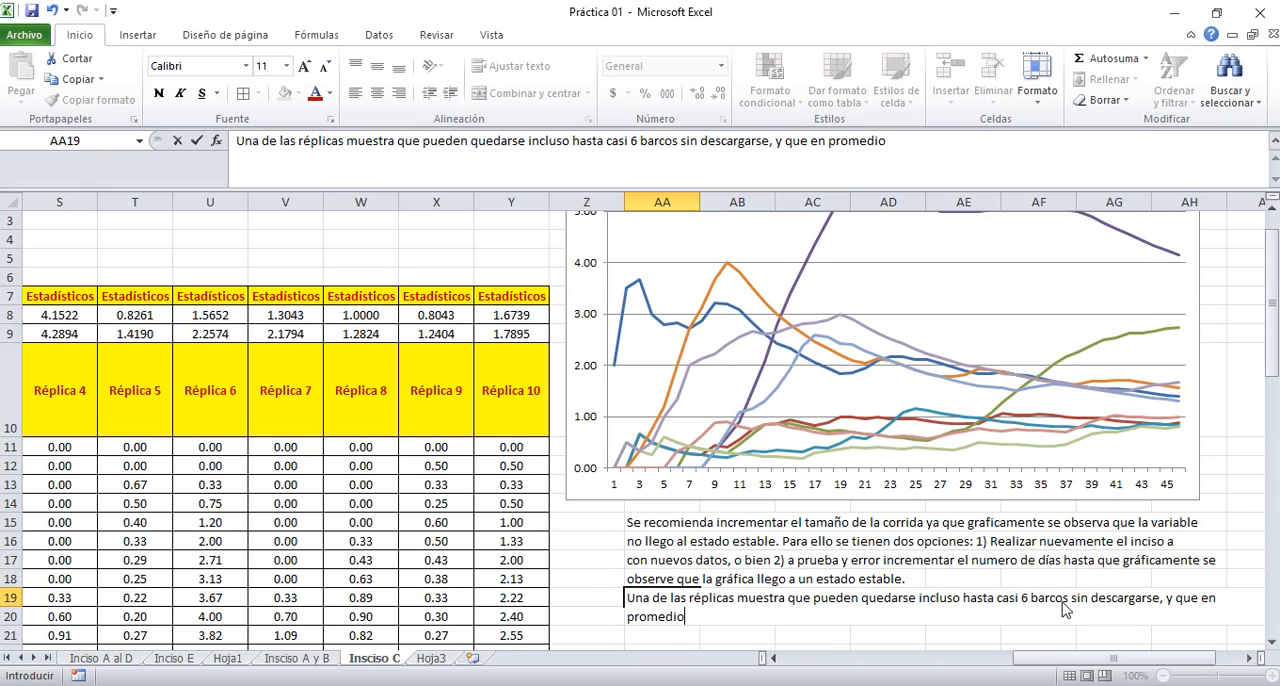
{"action": "type", "text": "entre 1 y 4"}
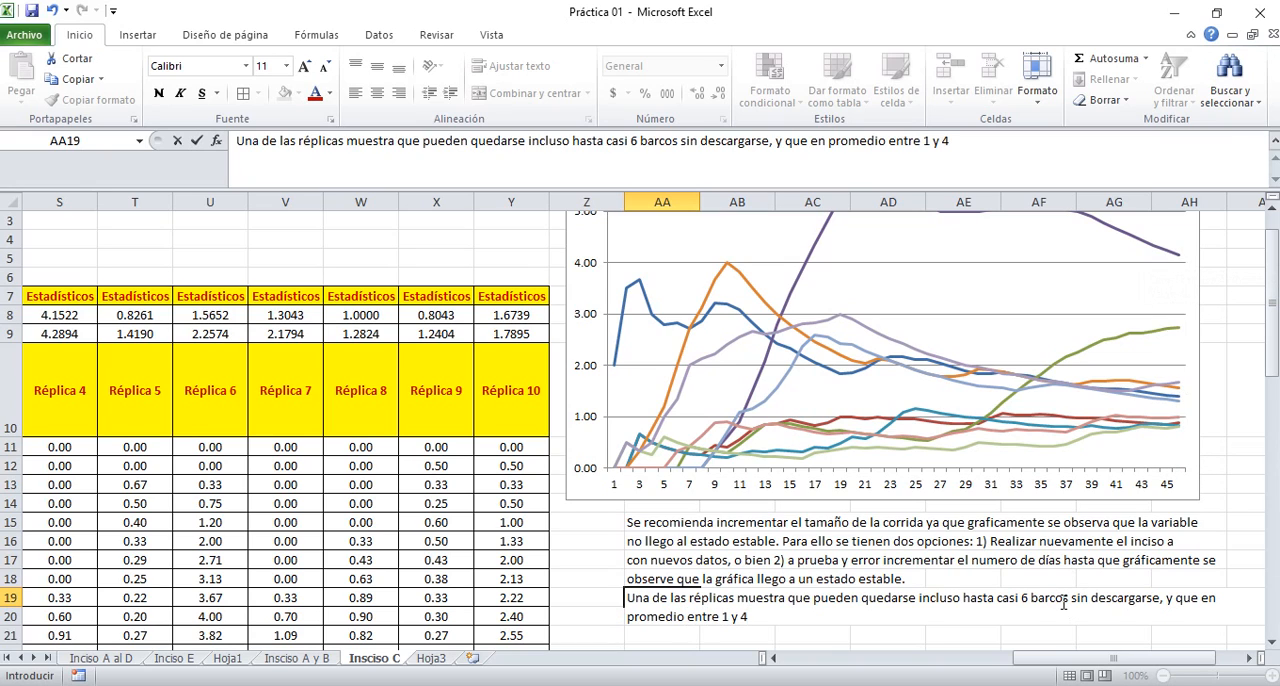
{"action": "key", "text": "Return"}
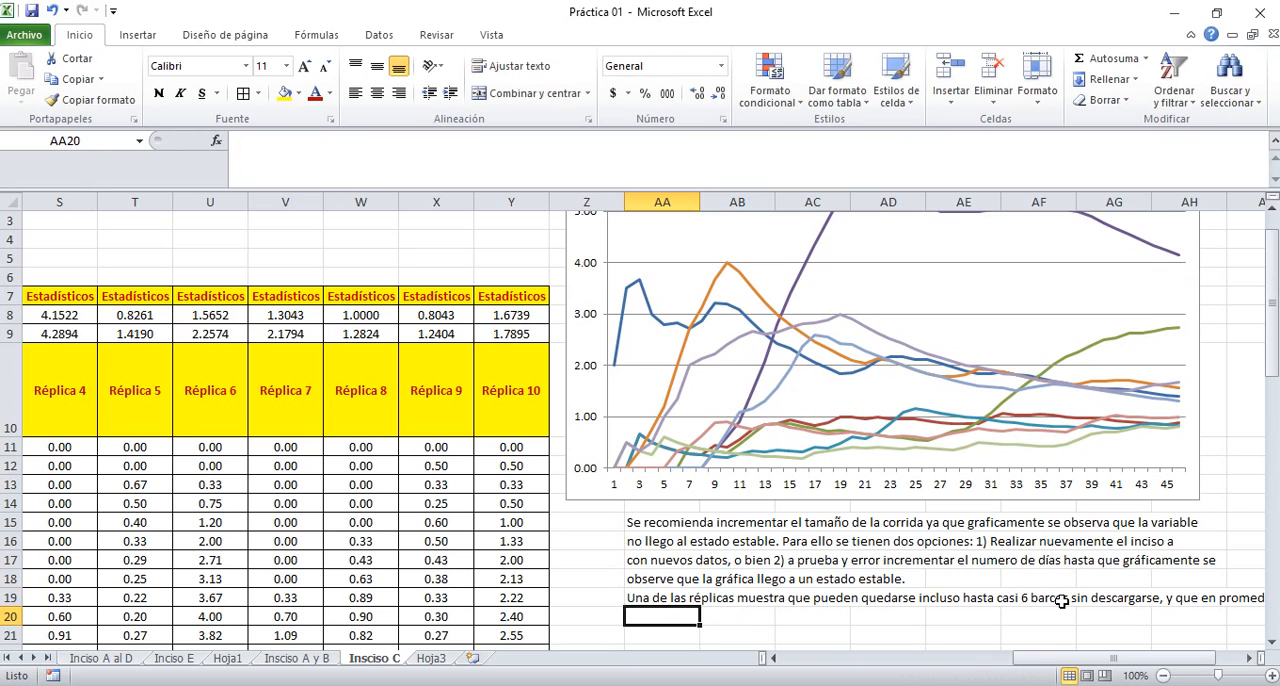
Switch to the PowerPoint presentation and review the confidence interval formulas for terminal simulations on the formulas slide
{"action": "key", "text": "alt+Tab"}
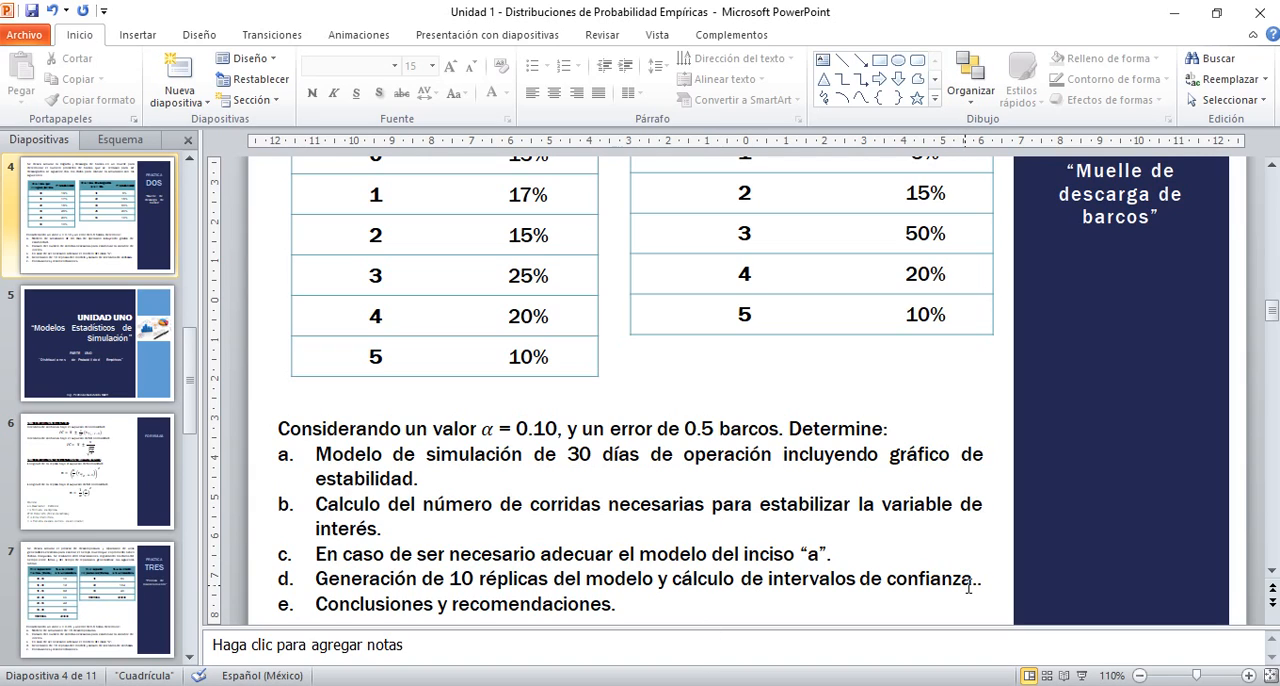
{"action": "left_click", "coordinate": [104, 496]}
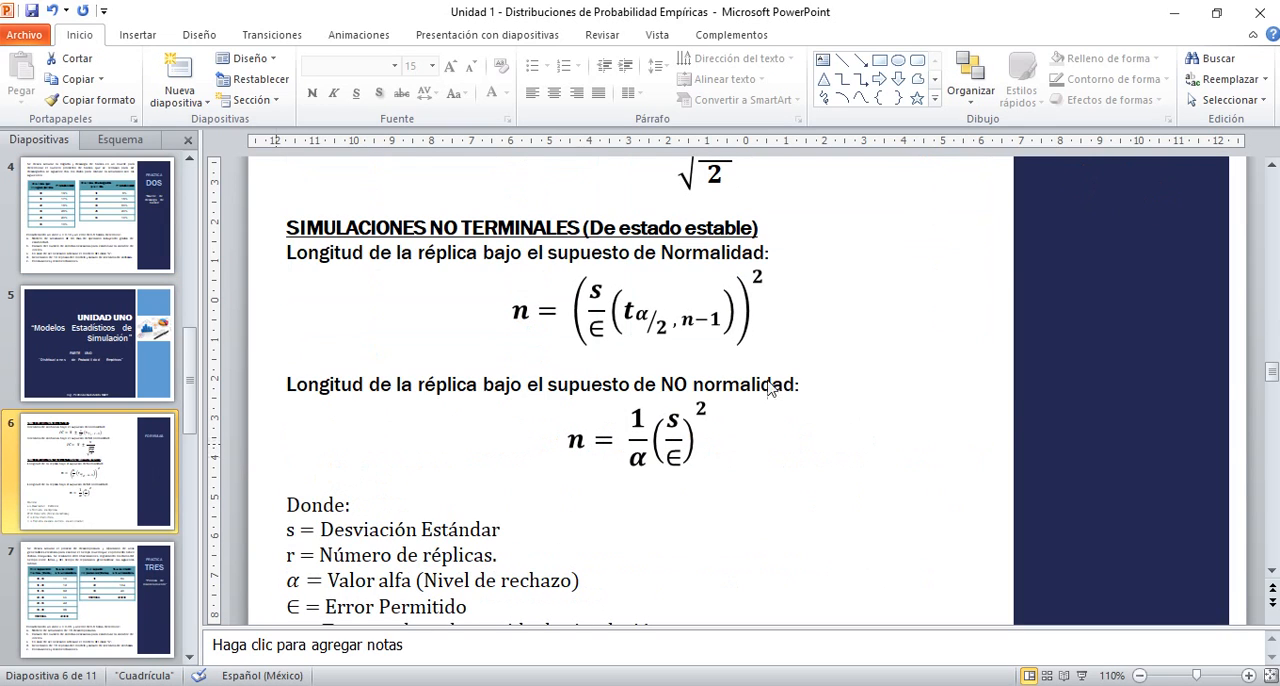
{"action": "left_click", "coordinate": [1272, 164]}
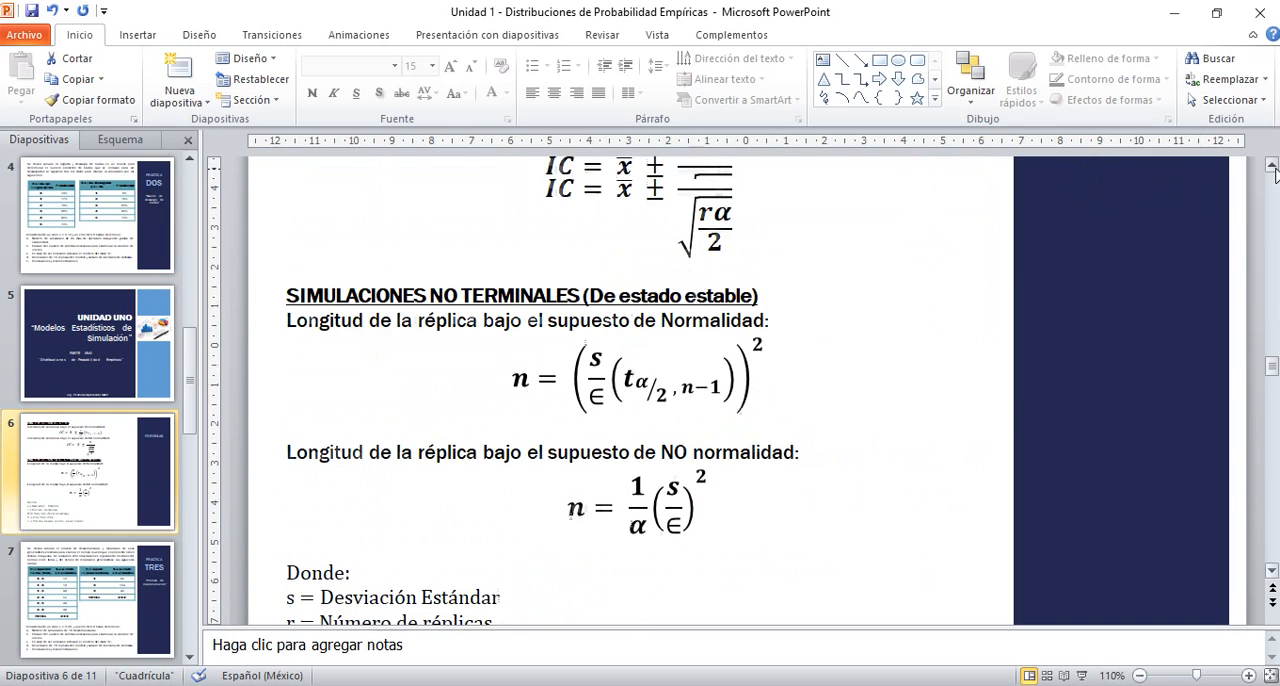
{"action": "left_click", "coordinate": [1273, 165]}
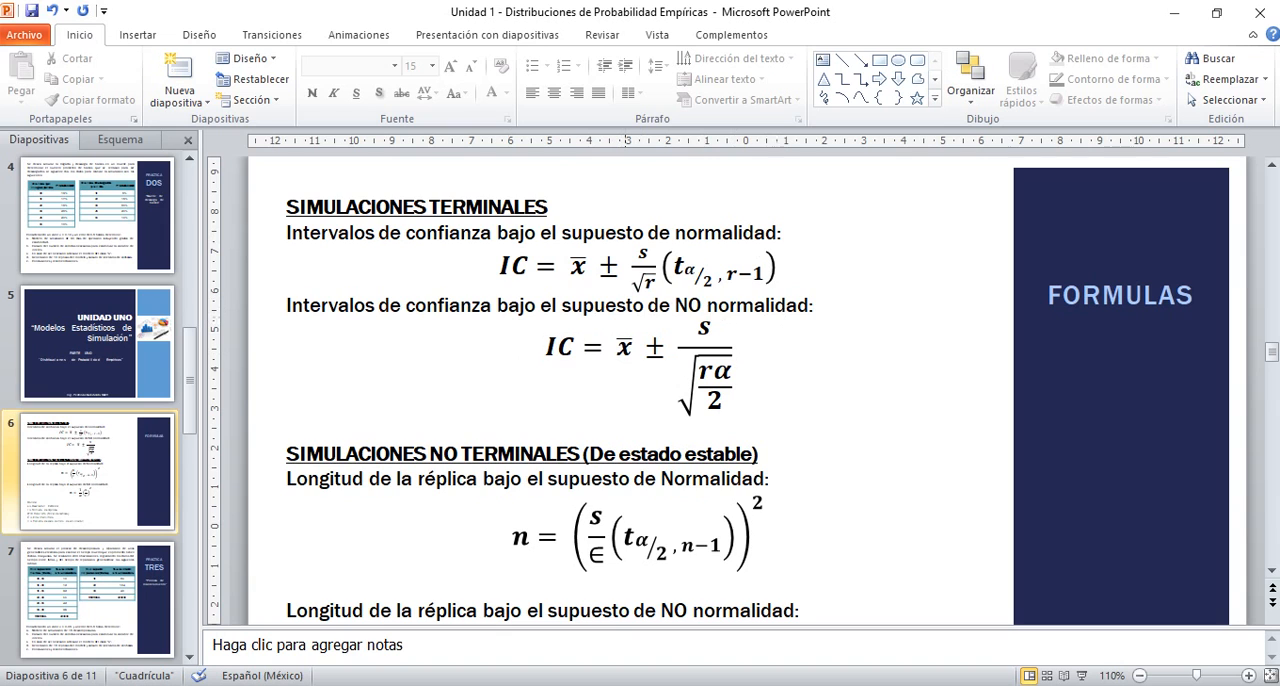
Switch to the Excel workbook and select the Promedio values of the ten replicas, P8:Y8, to examine them together
{"action": "key", "text": "alt+Tab"}
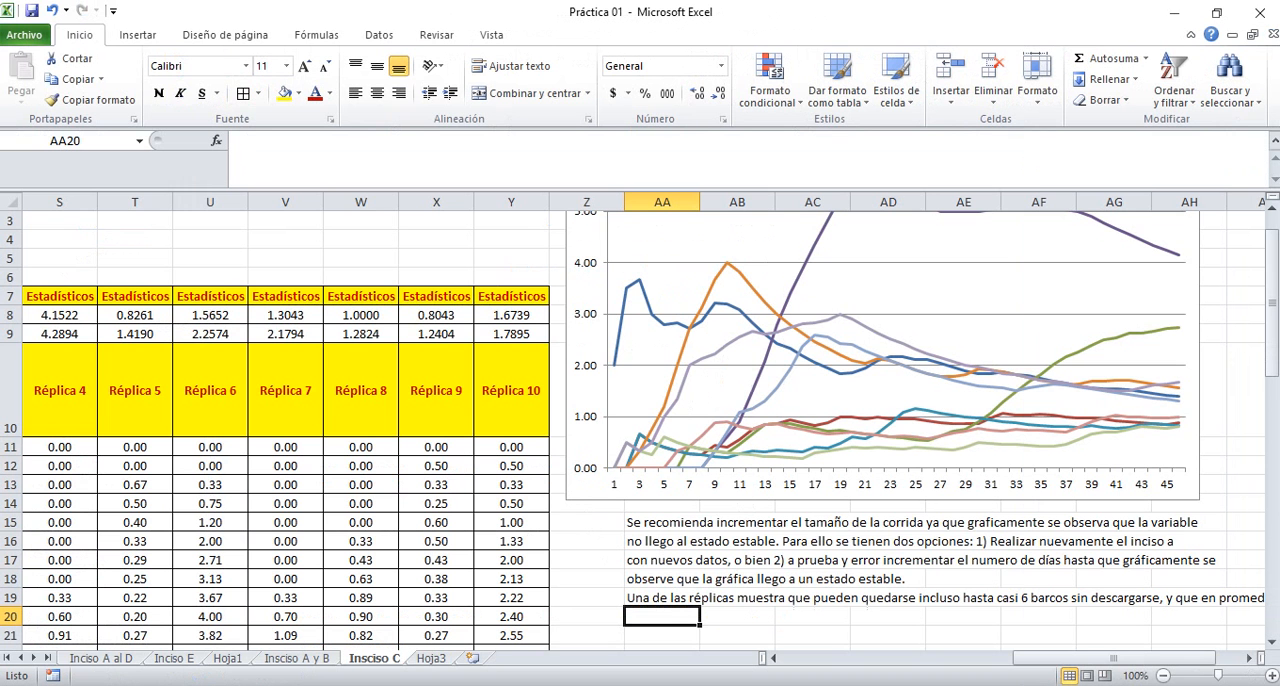
{"action": "left_click", "coordinate": [303, 318]}
{"action": "key", "text": "Left"}
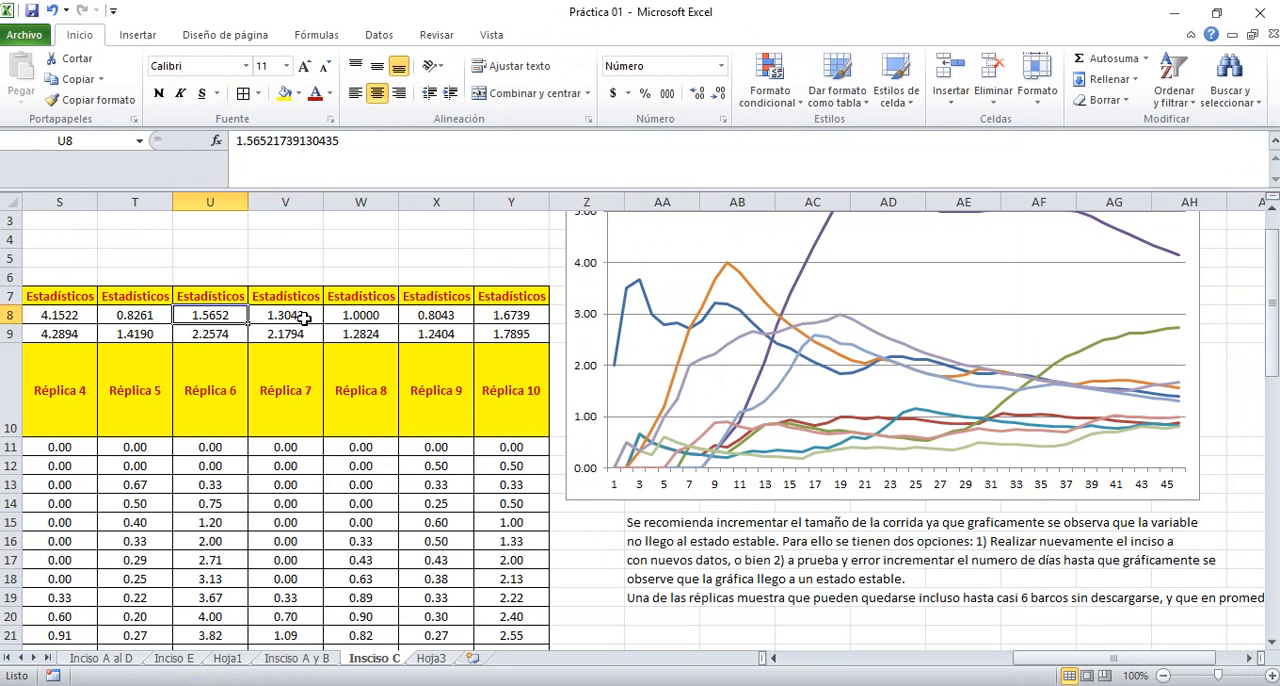
{"action": "key", "text": "Left"}
{"action": "key", "text": "Home"}
{"action": "key", "text": "Right"}
{"action": "key", "text": "Right"}
{"action": "key", "text": "Right"}
{"action": "key", "text": "Right"}
{"action": "key", "text": "Right"}
{"action": "key", "text": "Right"}
{"action": "key", "text": "Right"}
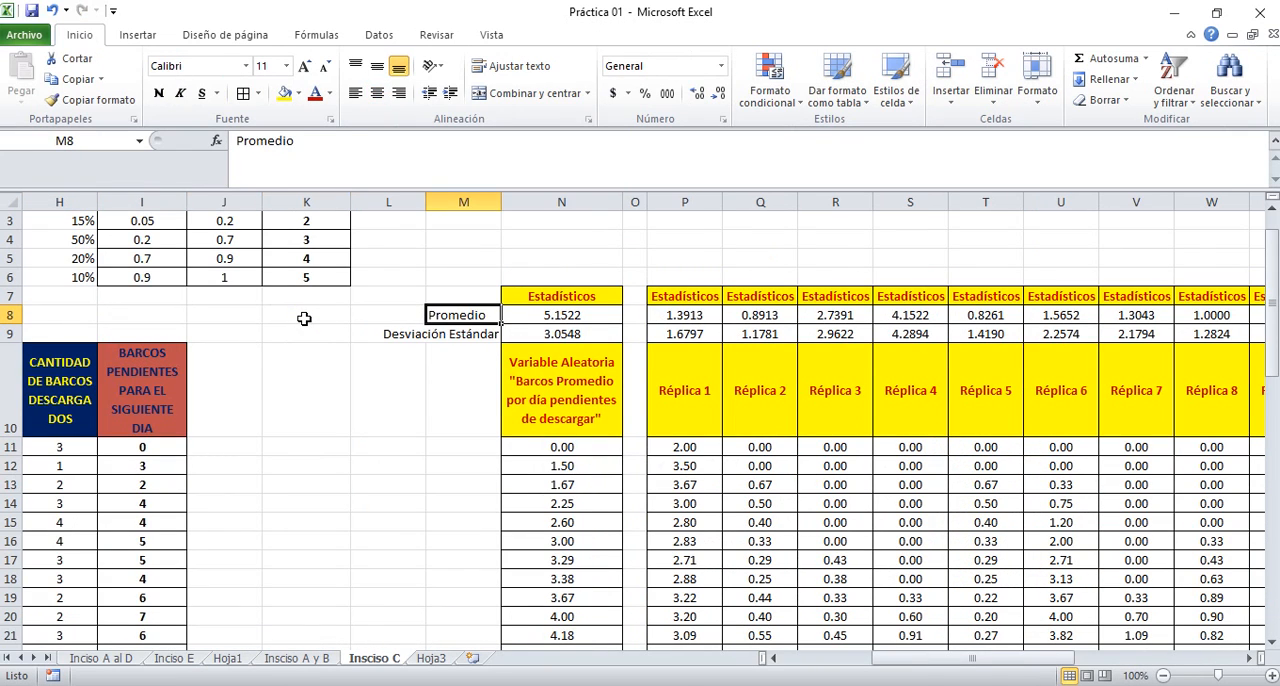
{"action": "key", "text": "Right"}
{"action": "key", "text": "shift+Right"}
{"action": "key", "text": "shift+Right"}
{"action": "key", "text": "shift+Right"}
{"action": "key", "text": "shift+Right"}
{"action": "key", "text": "shift+Right"}
{"action": "key", "text": "shift+Right"}
{"action": "key", "text": "shift+Right"}
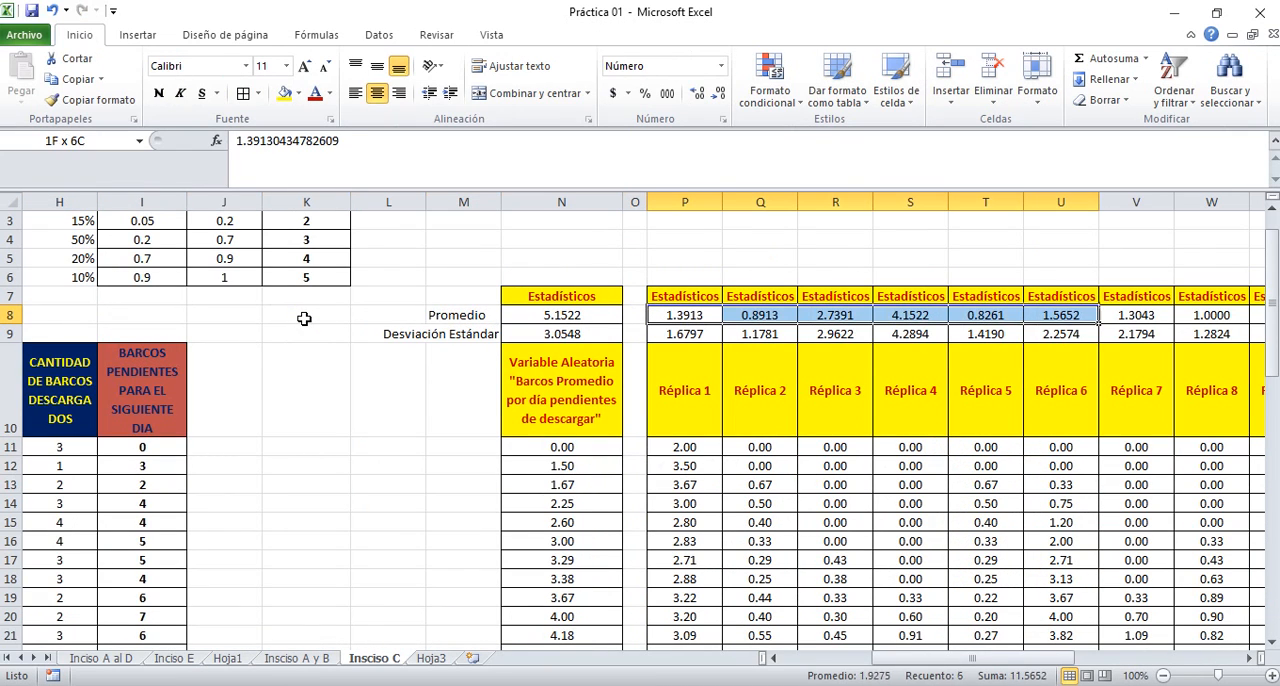
{"action": "key", "text": "shift+Right"}
{"action": "key", "text": "shift+Right"}
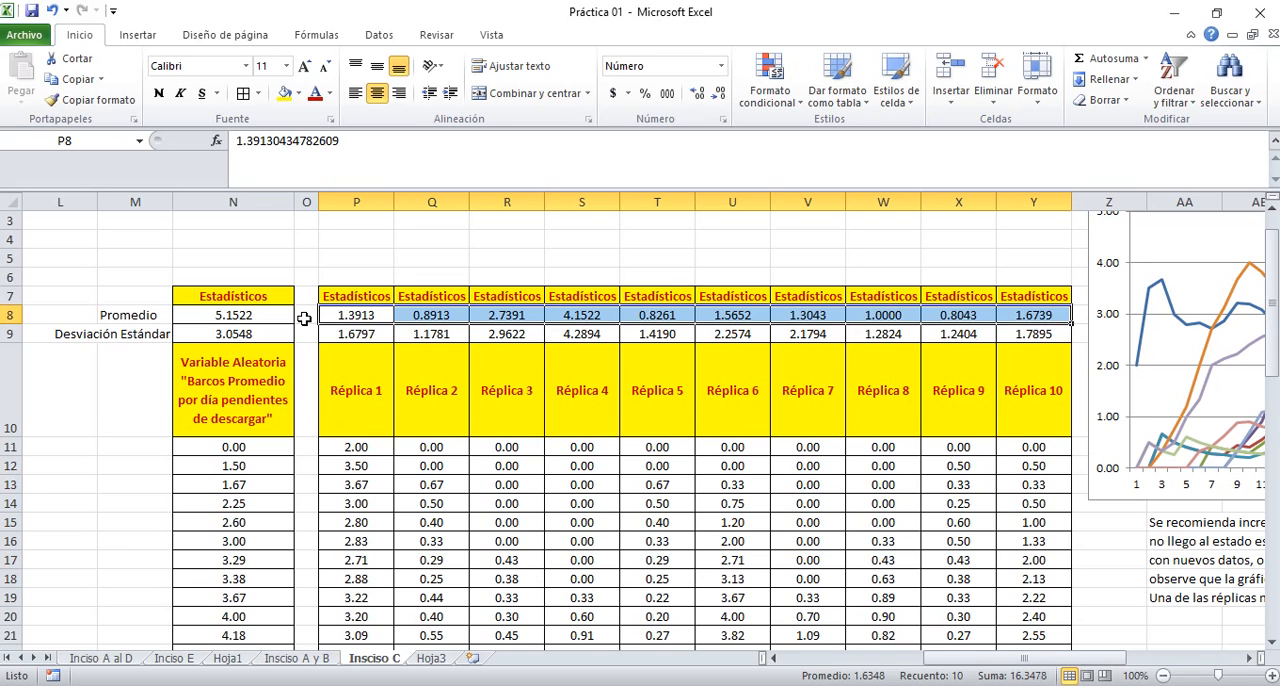
Compare the normality-based confidence interval formula in the PowerPoint presentation with the replica averages in the Excel workbook, ending on the formulas slide
{"action": "key", "text": "alt+Tab"}
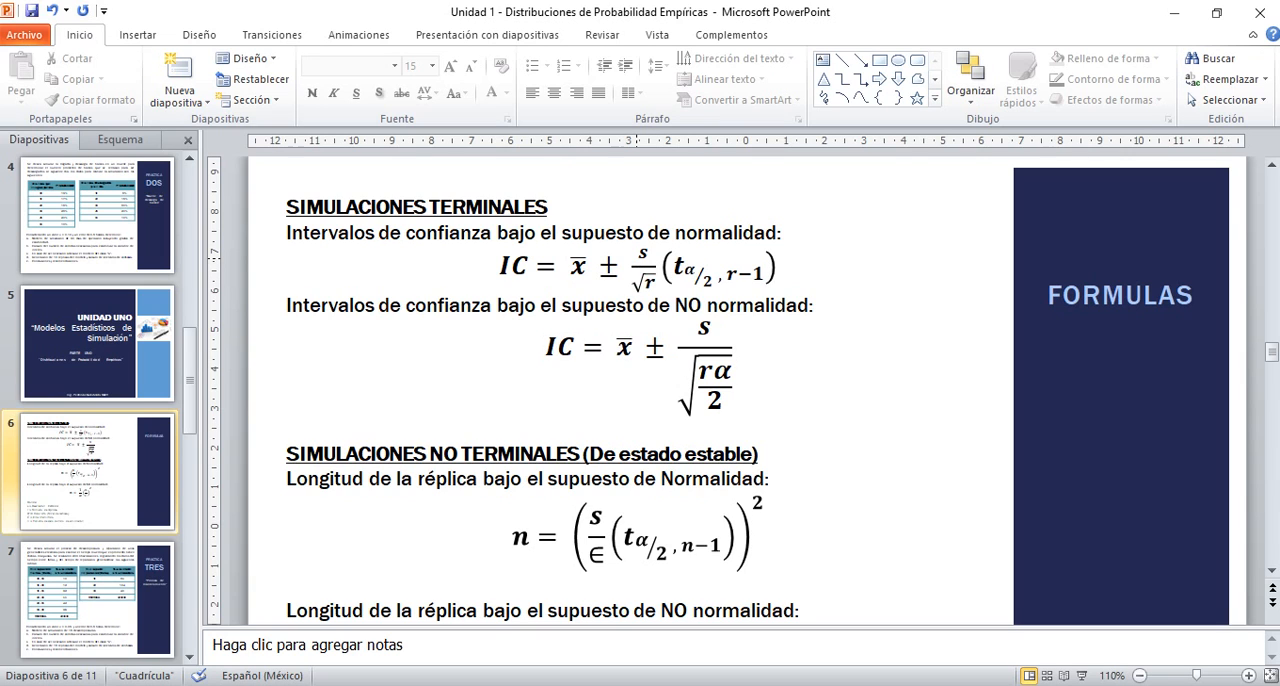
{"action": "key", "text": "alt+Tab"}
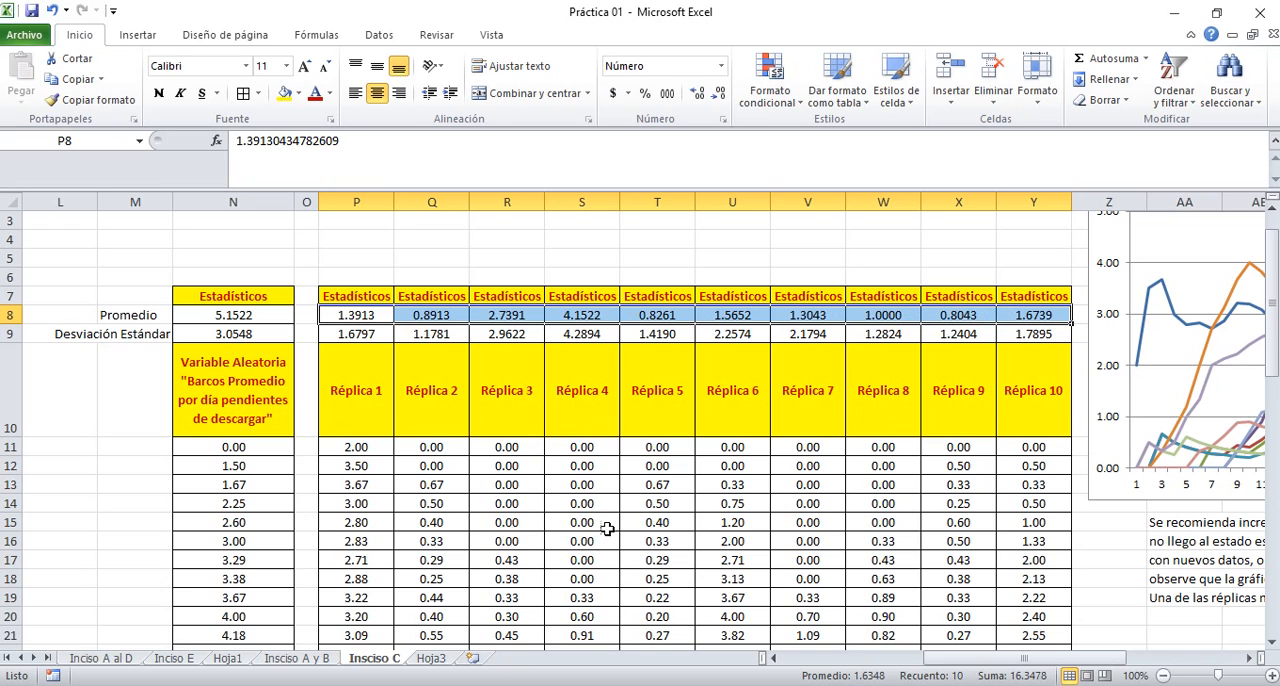
{"action": "left_click", "coordinate": [569, 260]}
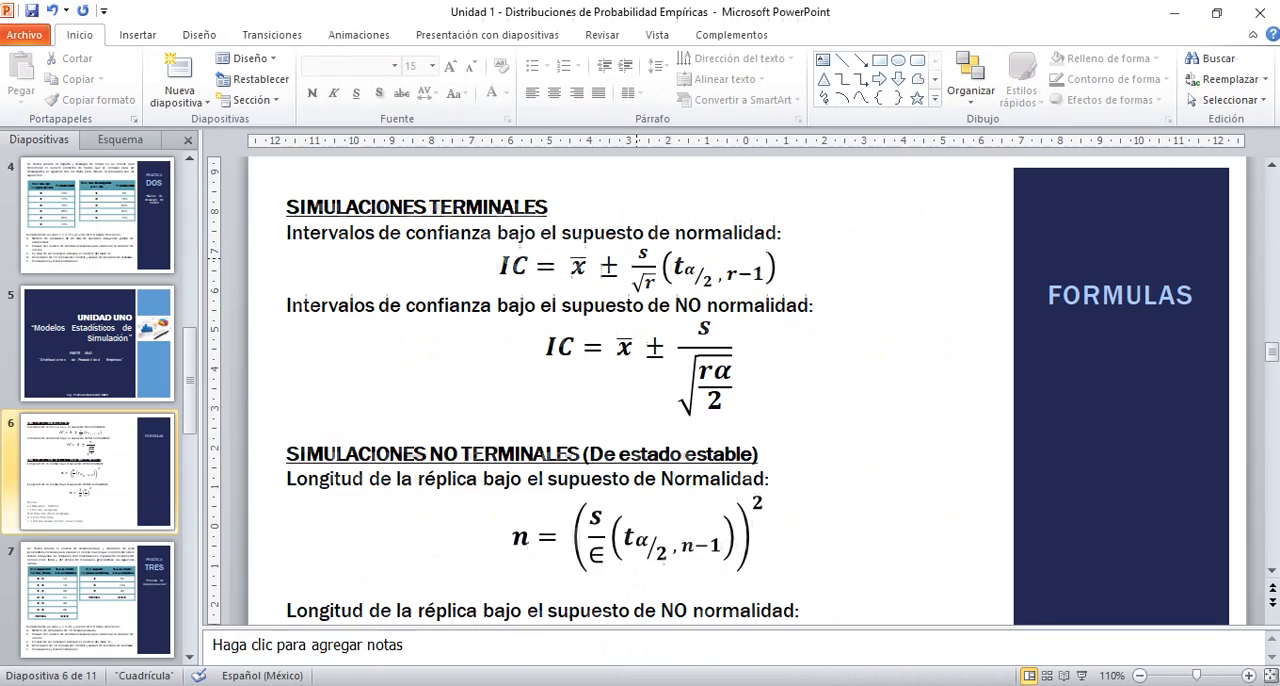
{"action": "left_click", "coordinate": [562, 685]}
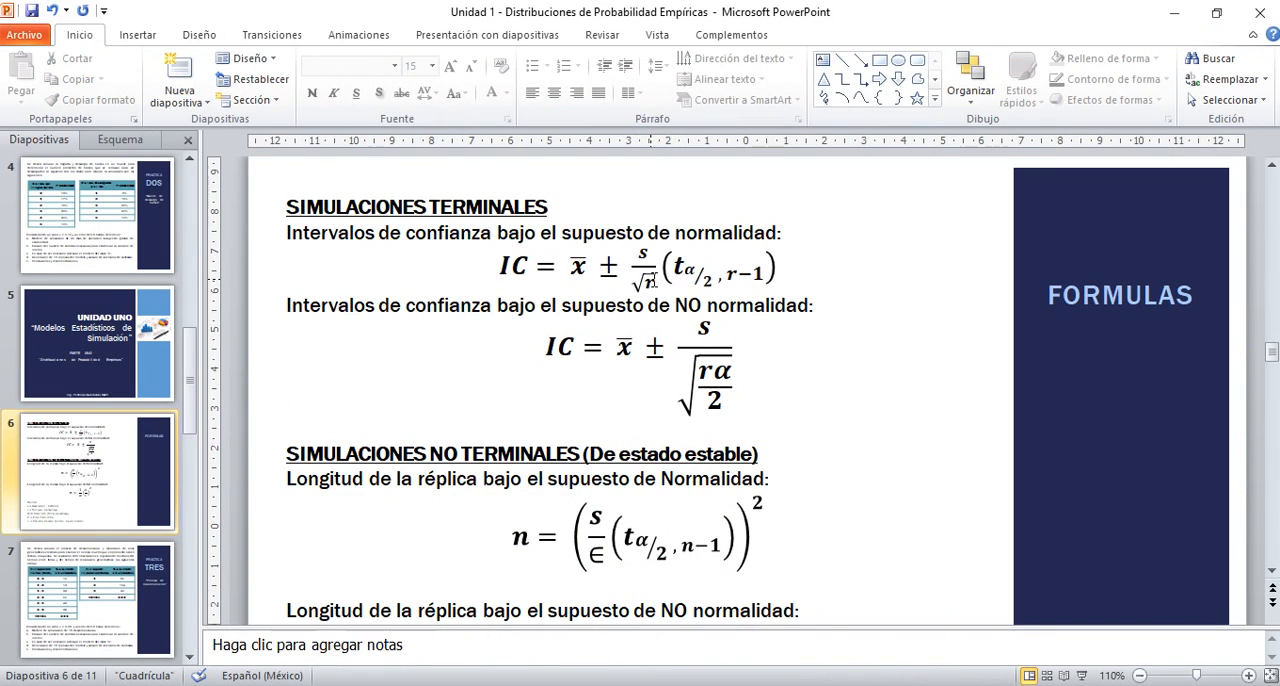